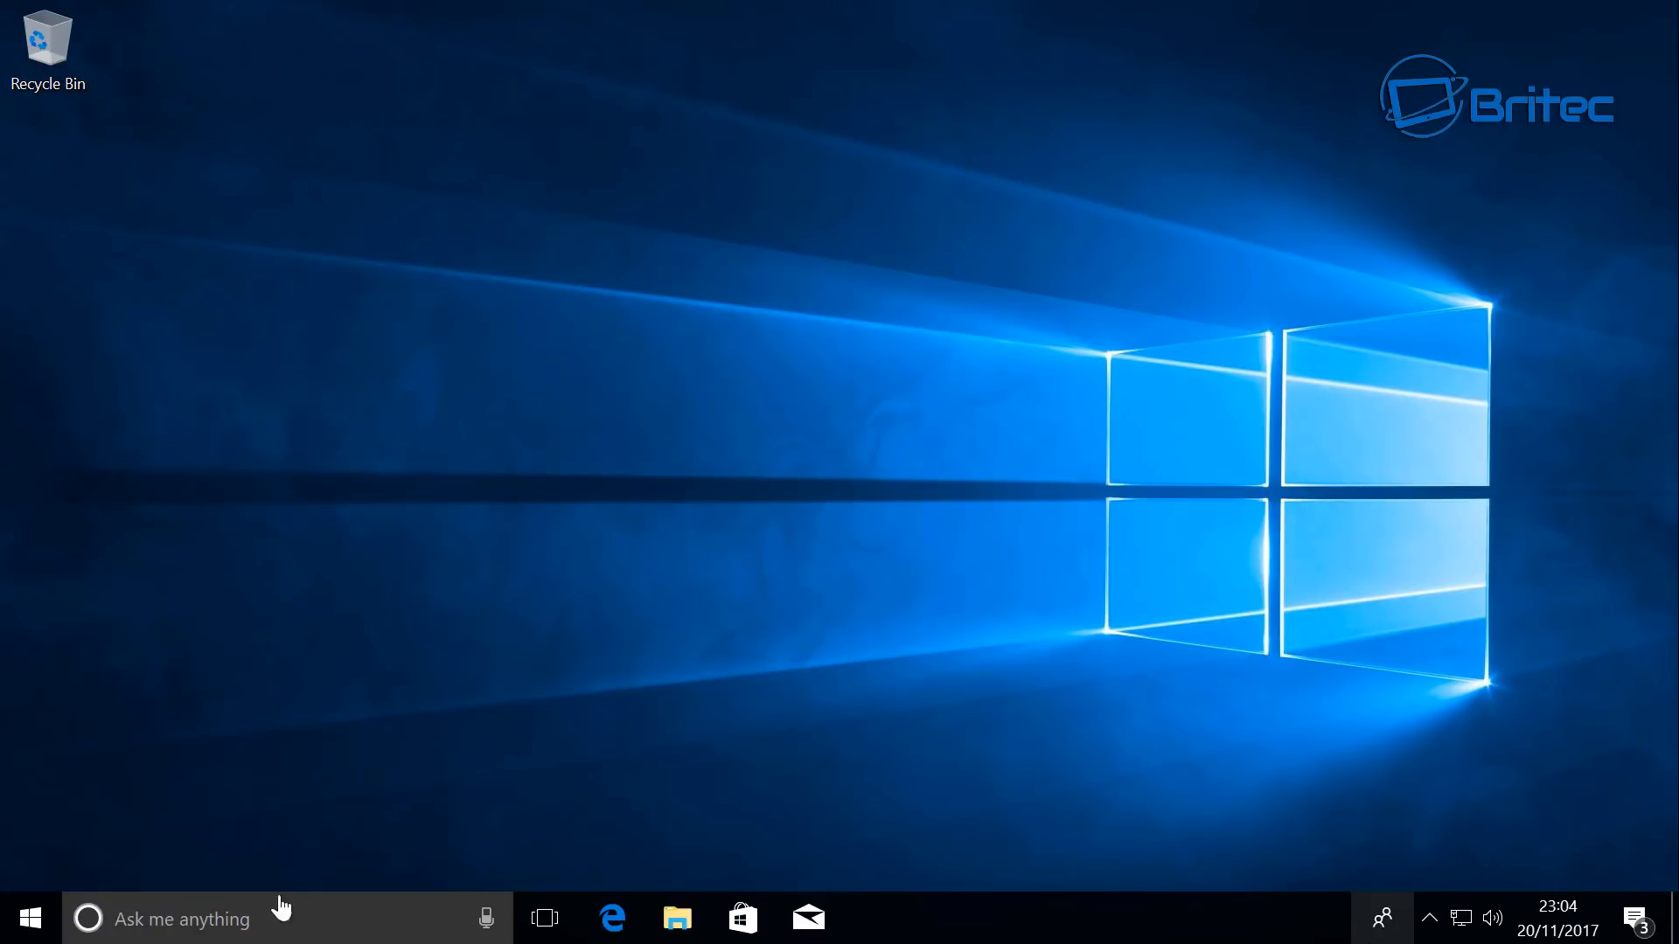
Step: Open the System category of Windows Settings and look through the Display page's scaling, resolution and multiple-display options
left_click(30, 918)
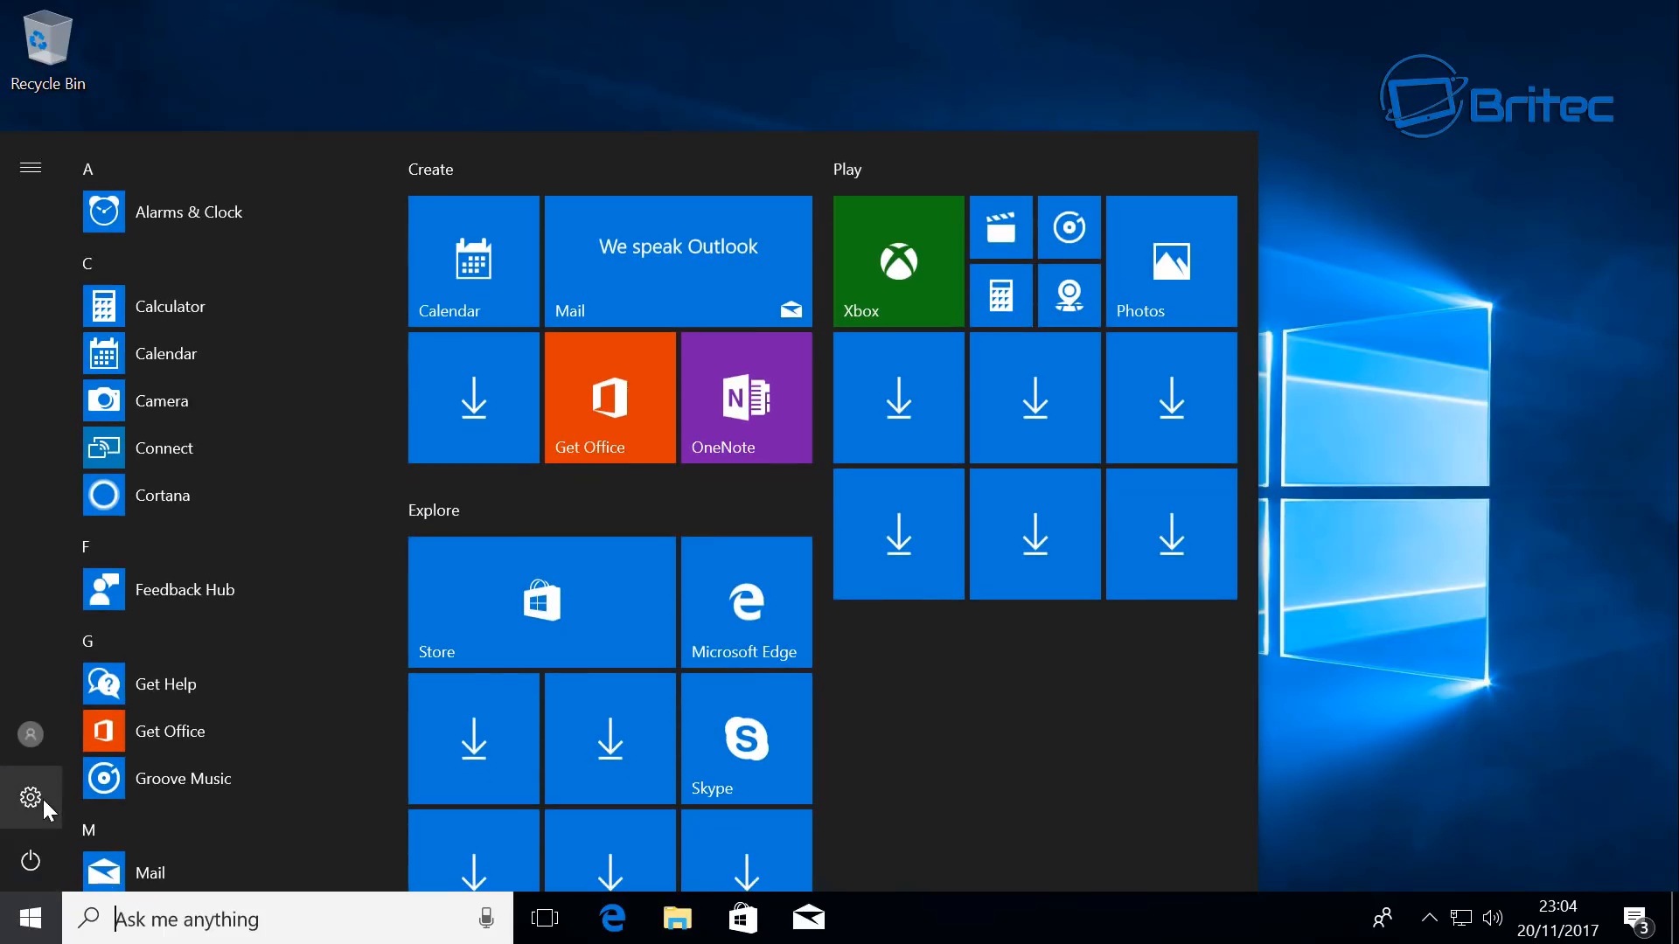
left_click(42, 799)
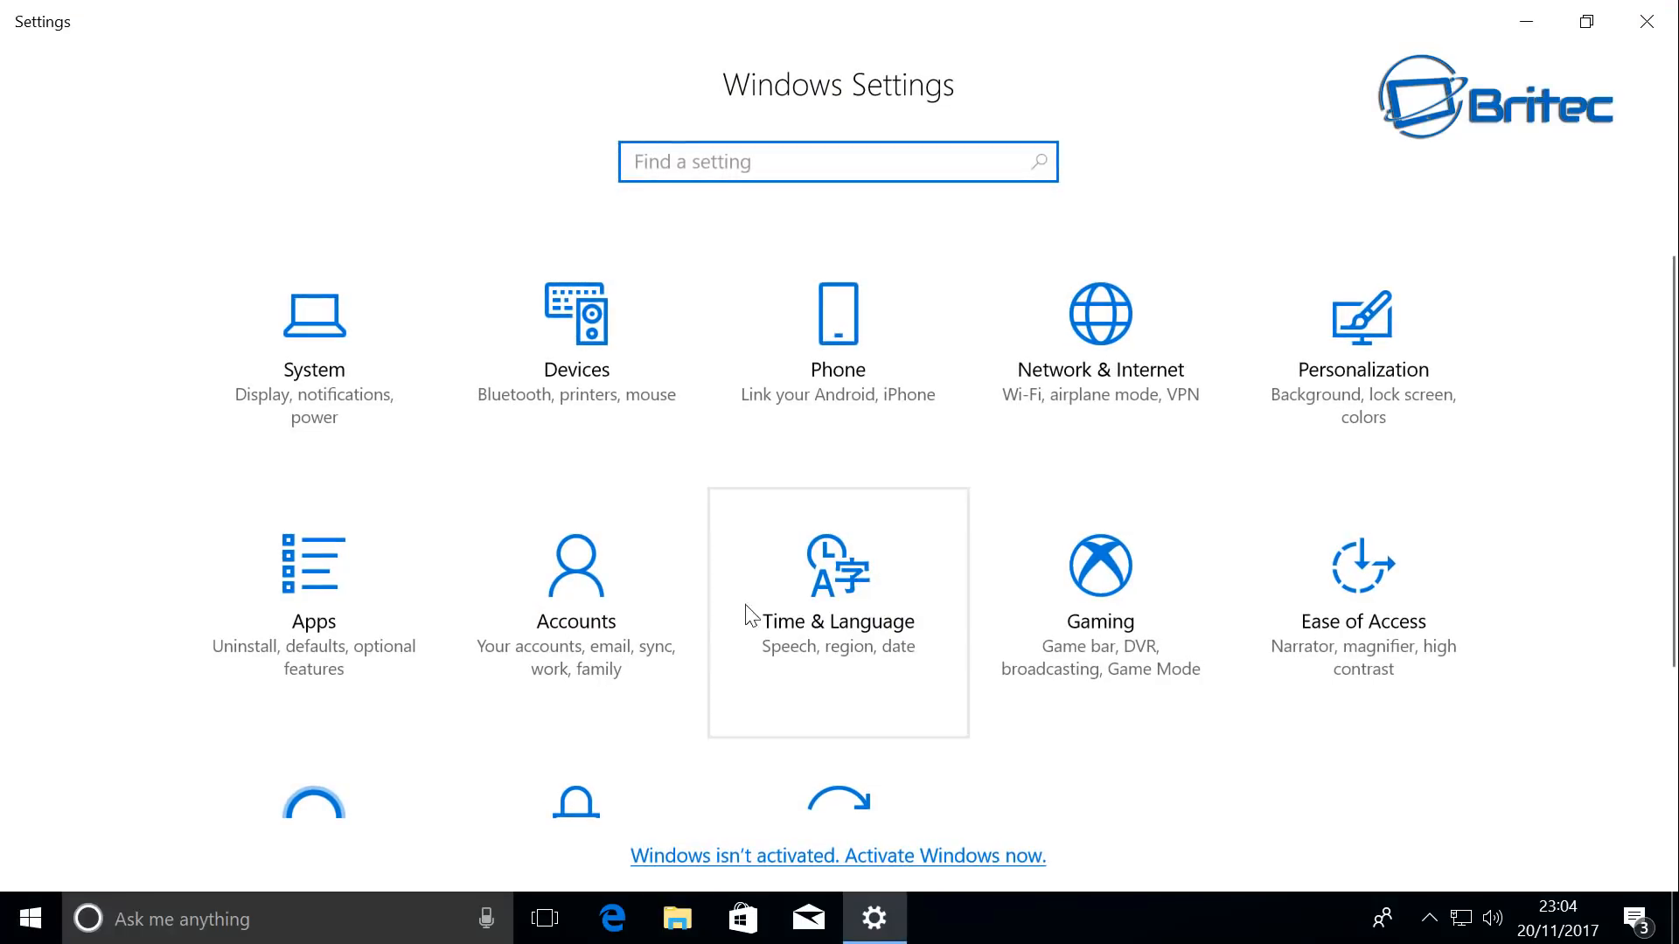
left_click(271, 361)
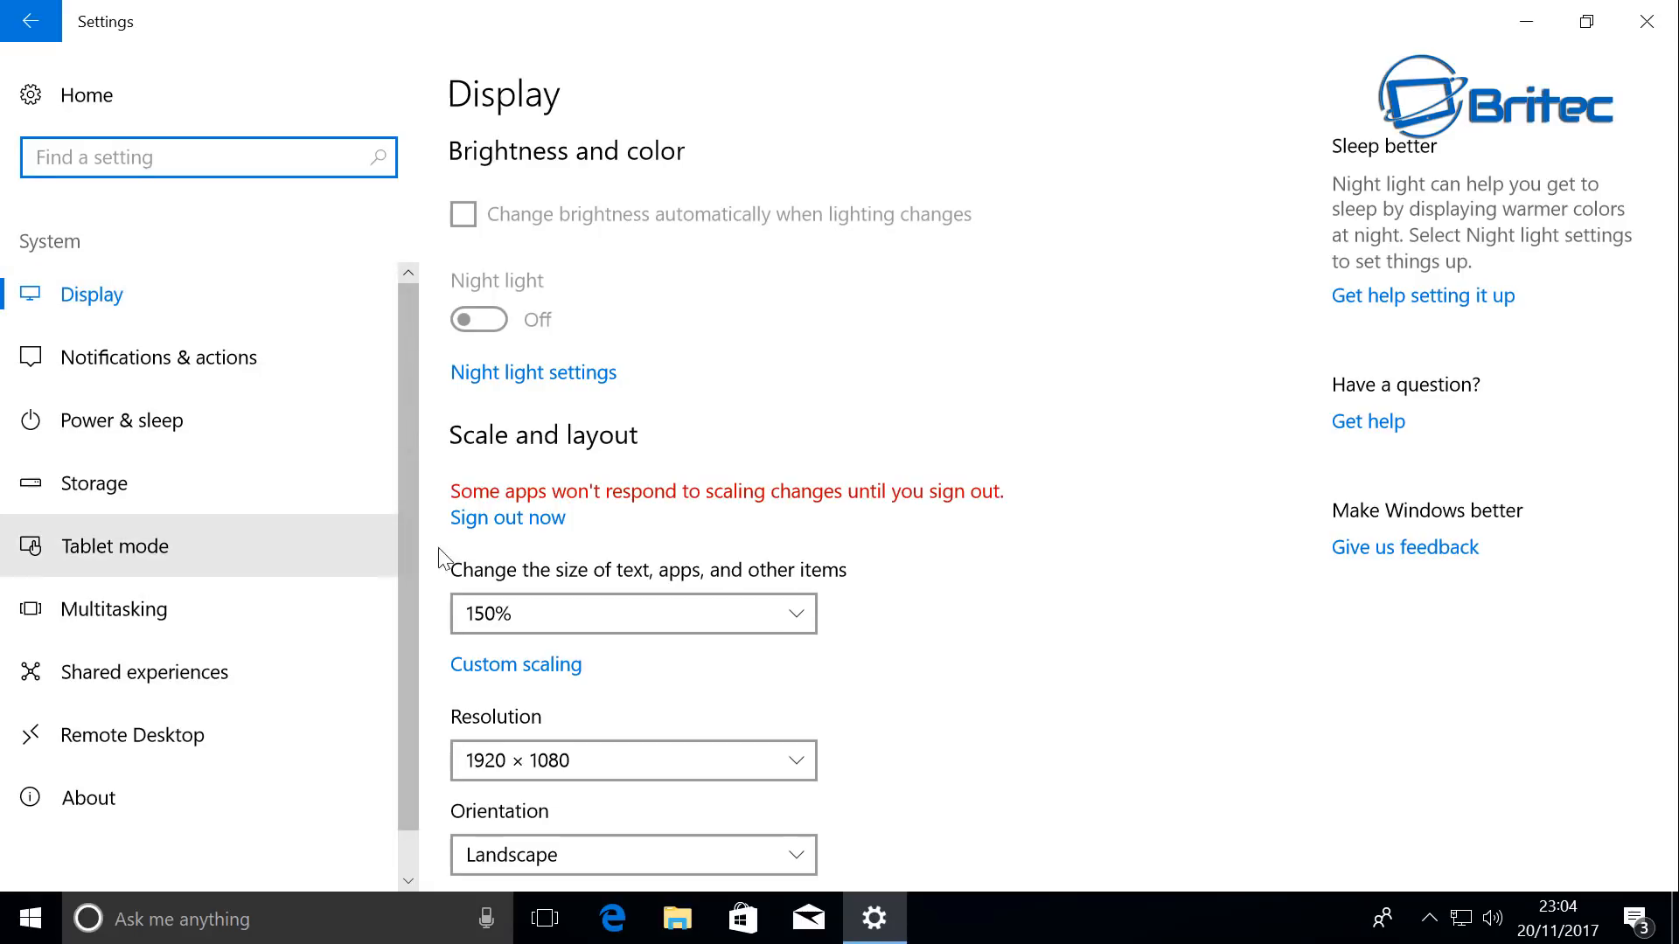
scroll(564, 577, "down", 5)
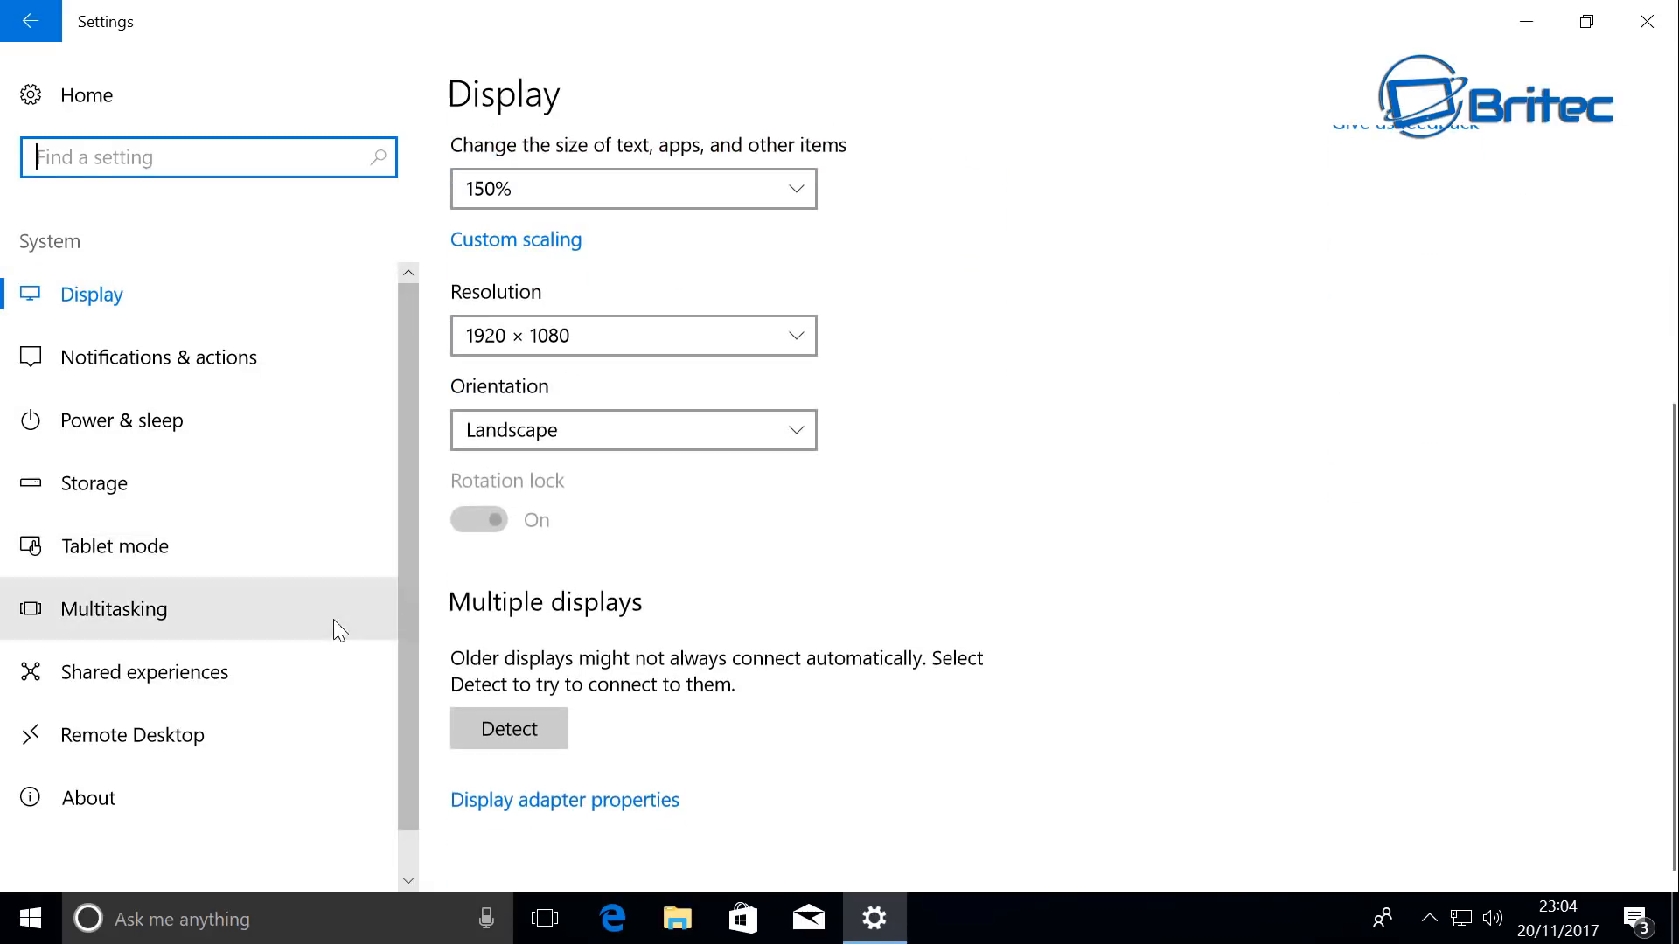
Step: Turn off notifications from apps and other senders in the Notifications & actions settings
left_click(165, 366)
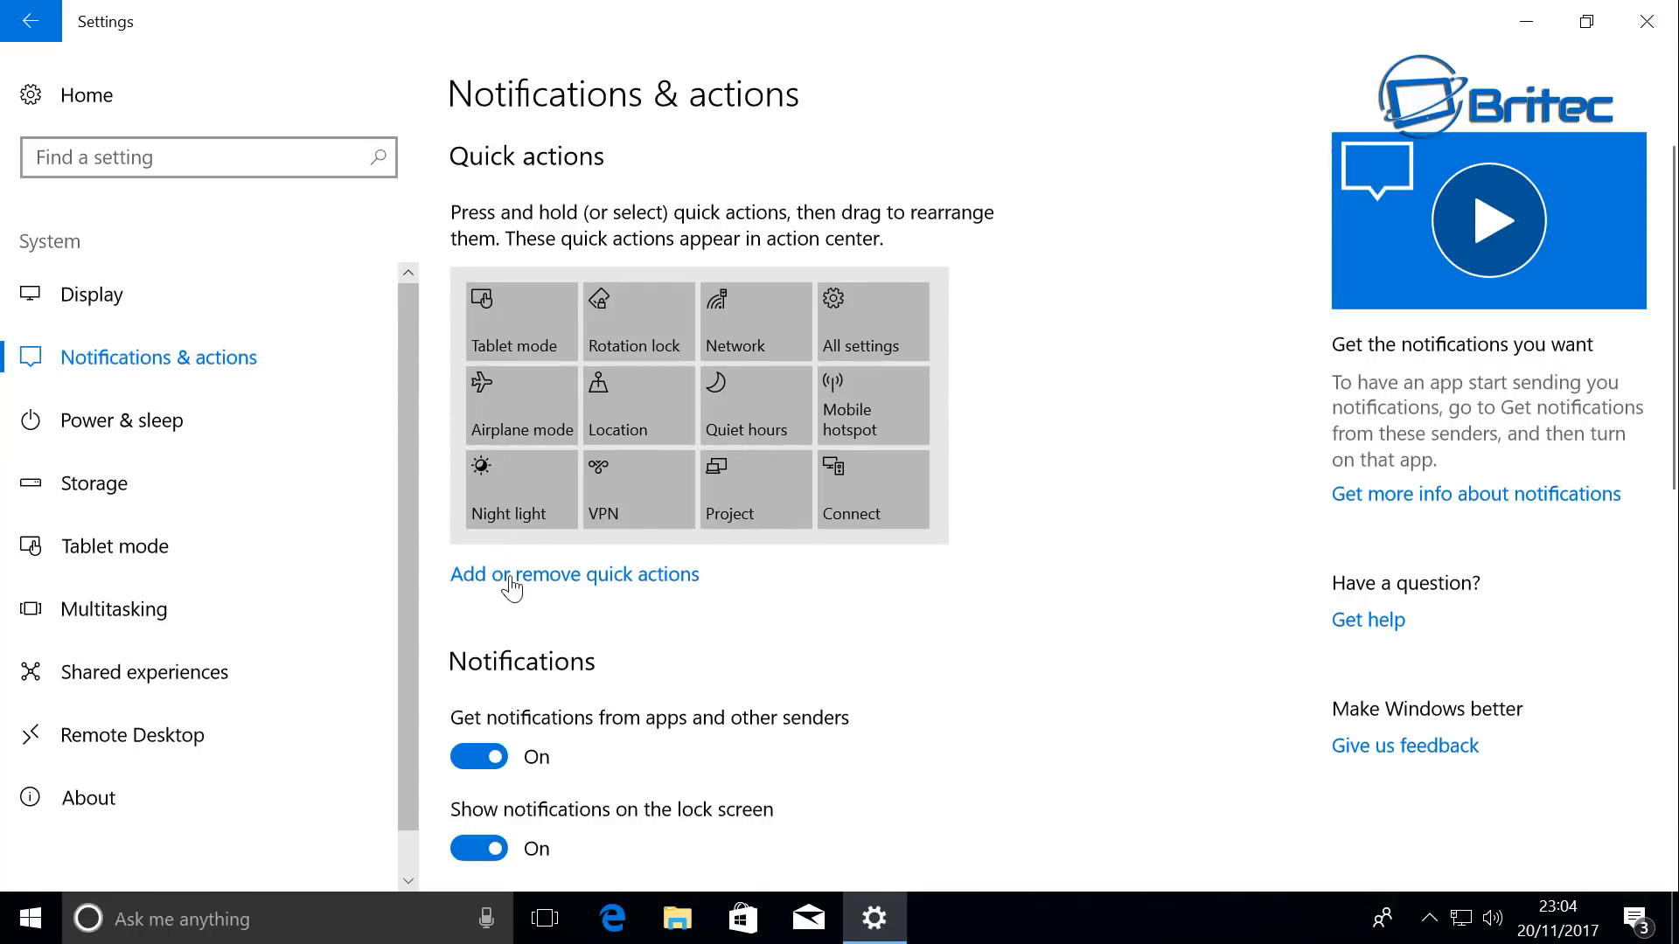
scroll(523, 612, "down", 3)
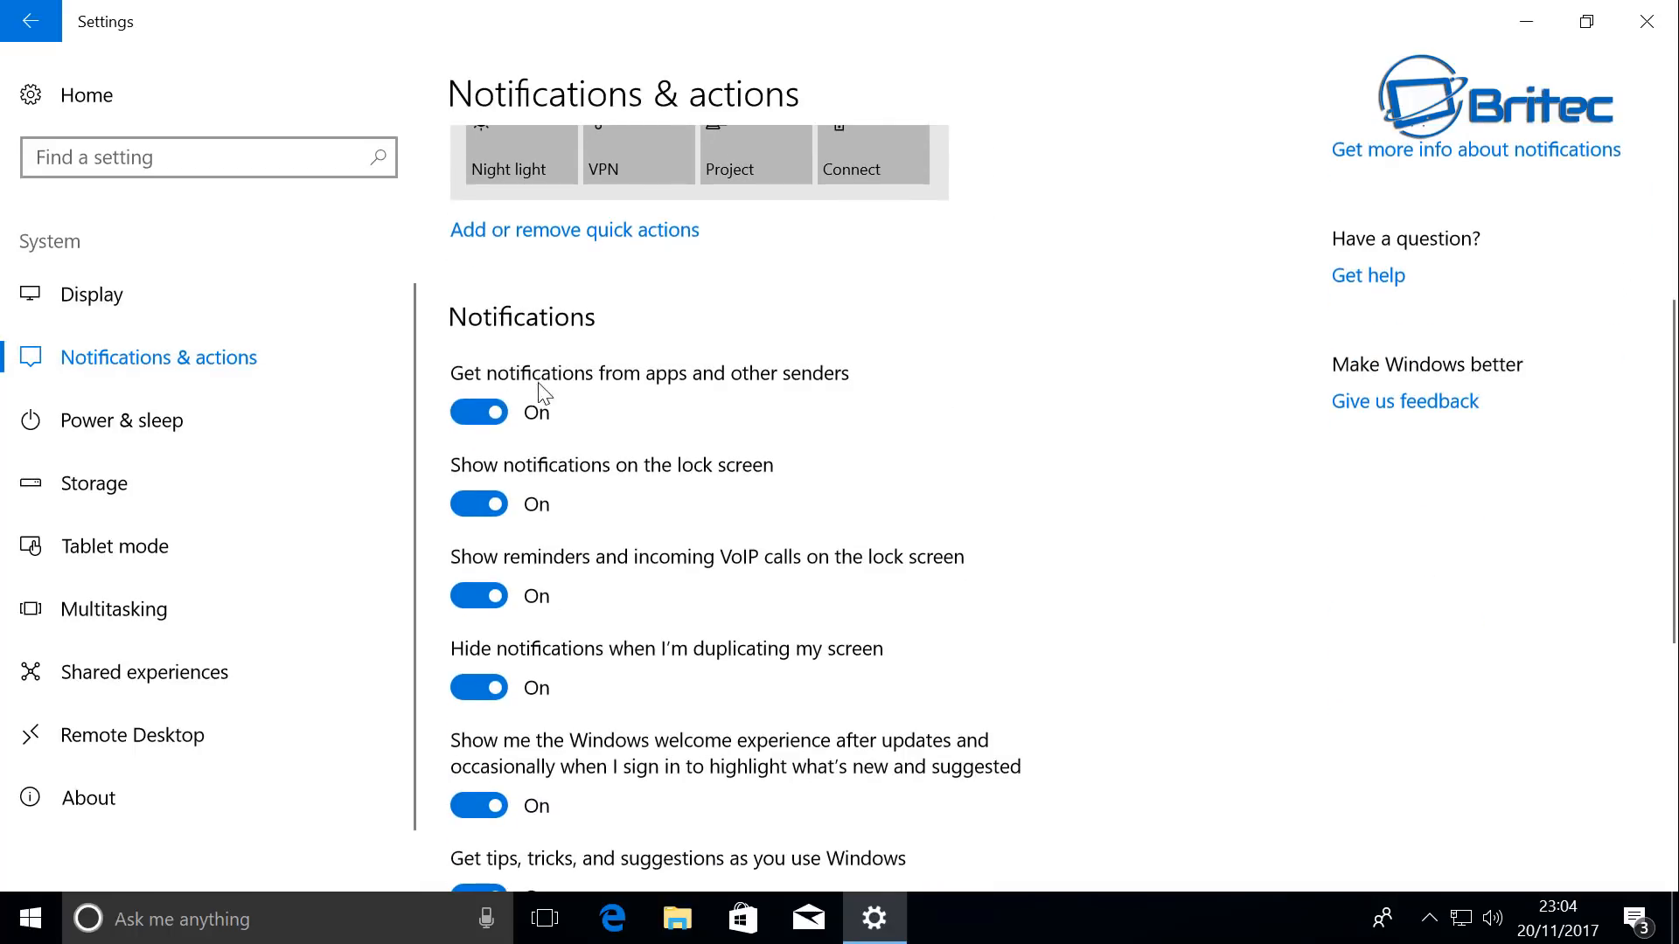
left_click(479, 412)
scroll(521, 569, "down", 3)
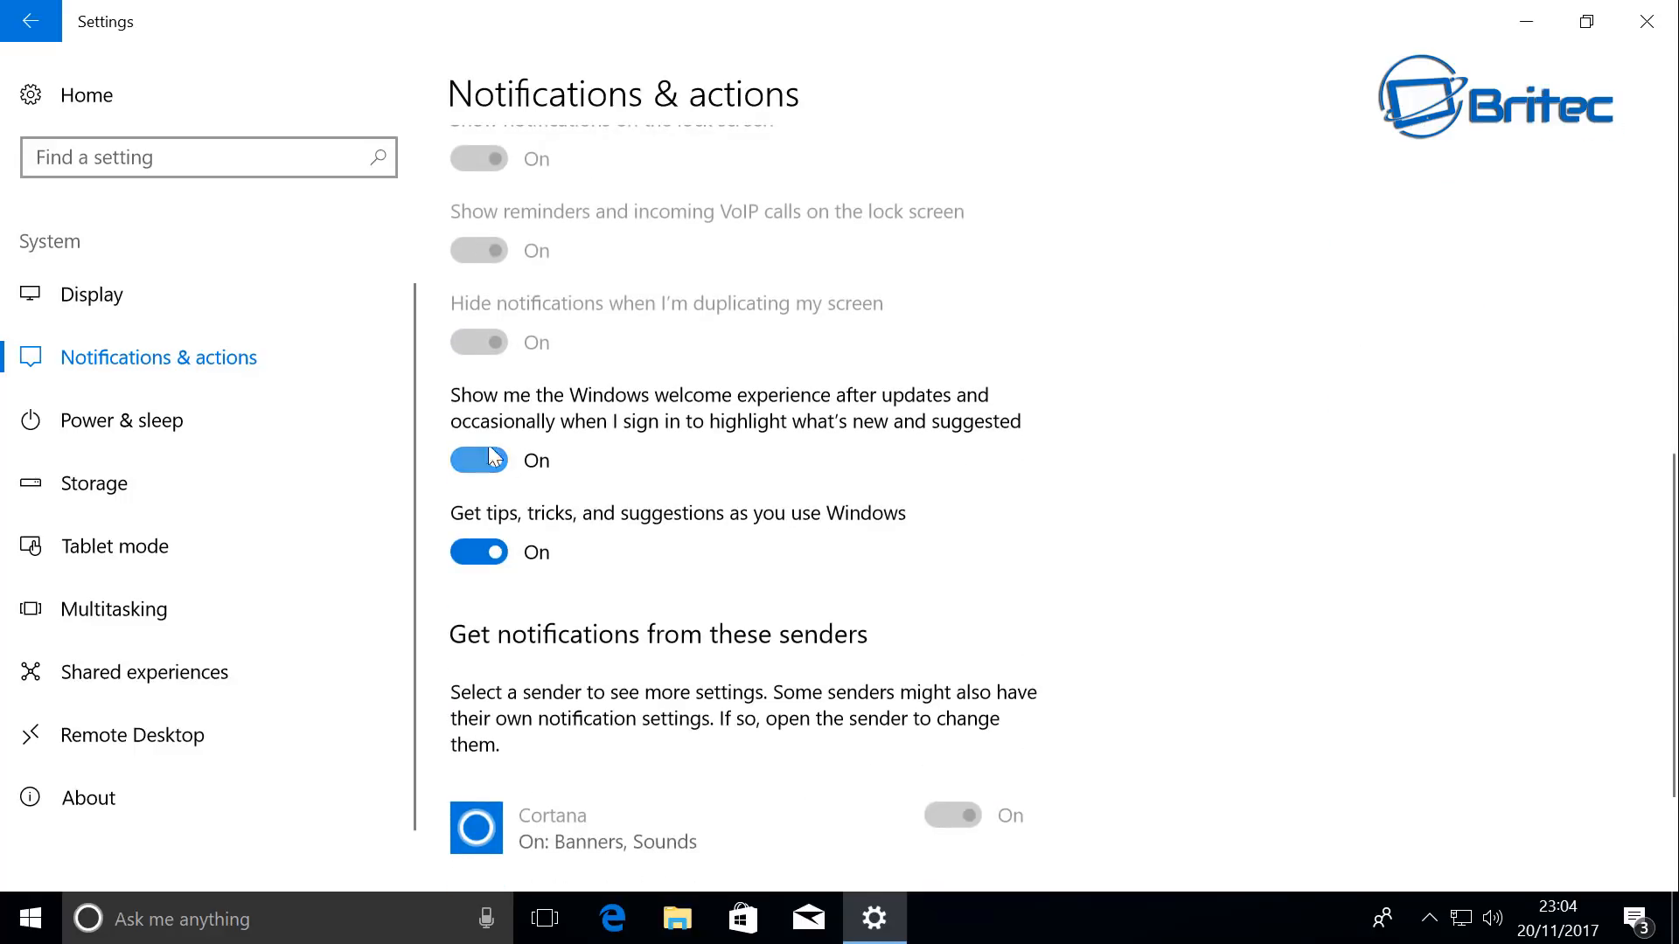
scroll(531, 348, "up", 3)
left_click(480, 413)
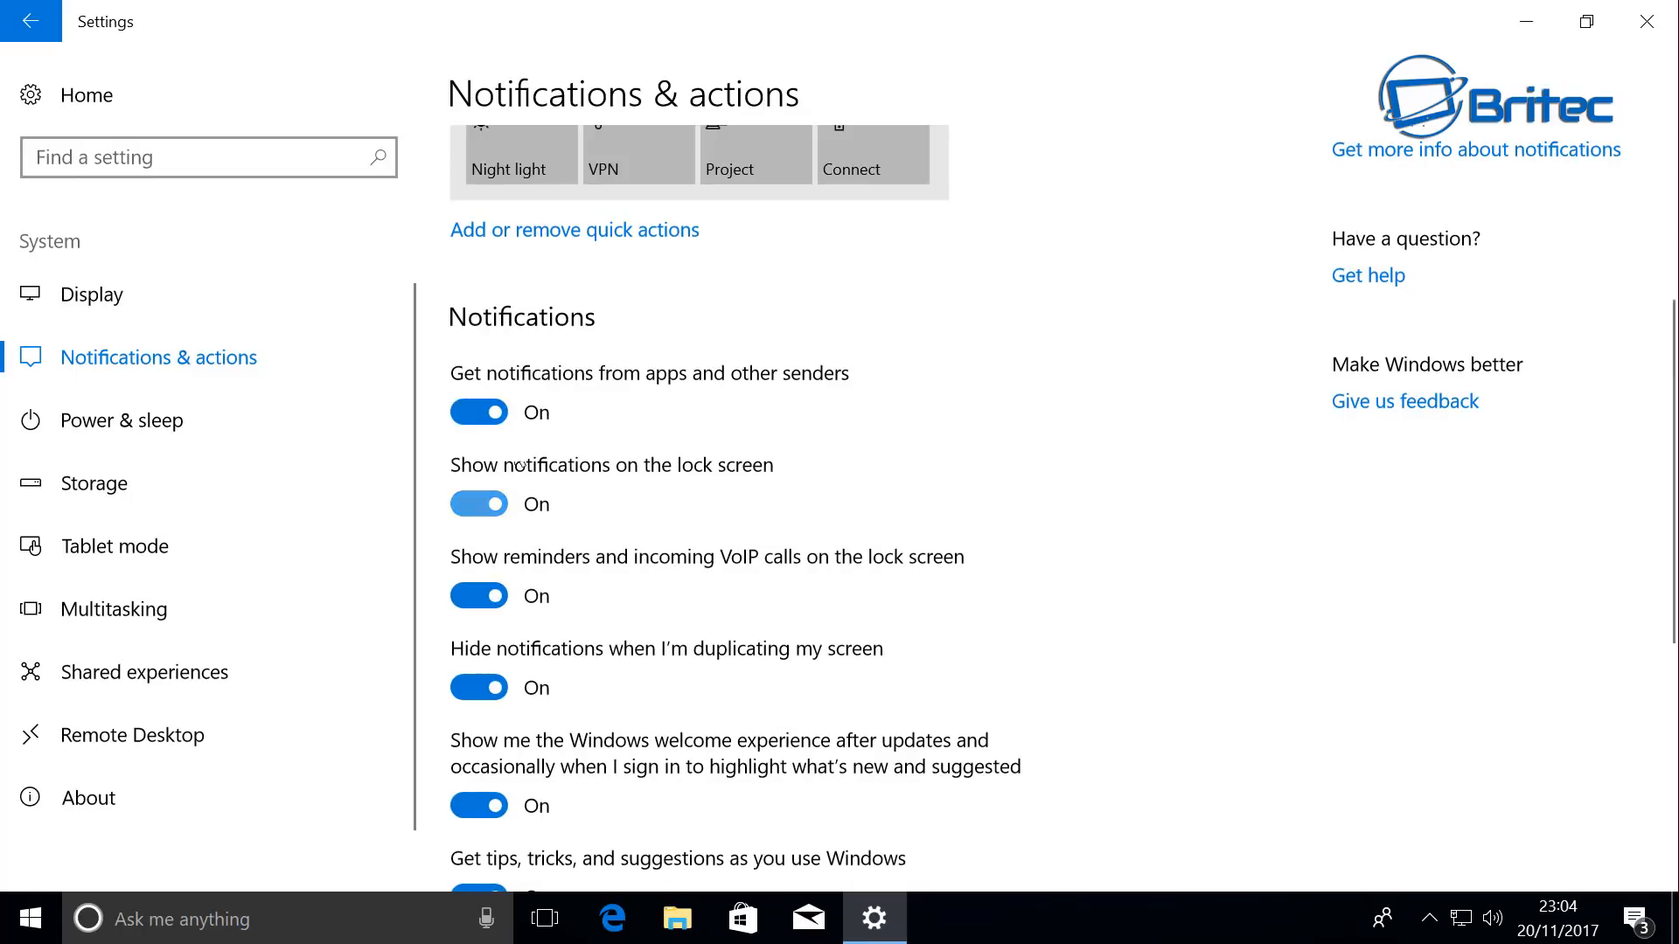
left_click(480, 413)
scroll(541, 538, "down", 3)
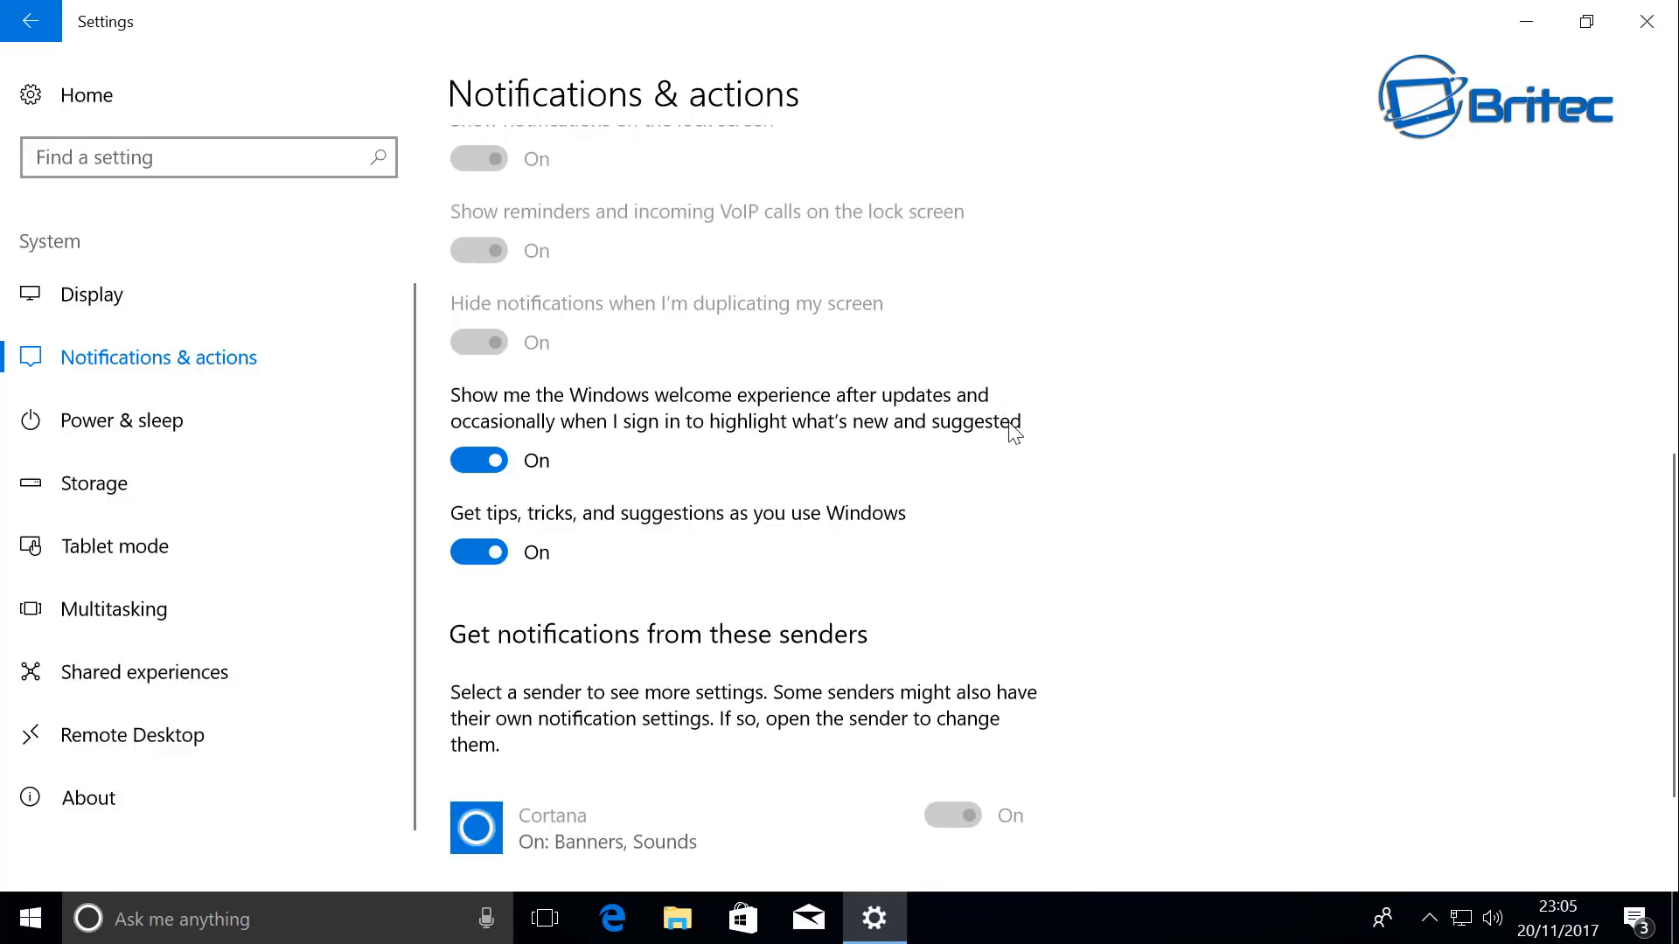
Step: Turn off the Windows welcome experience after updates and the tips, tricks and suggestions notifications
left_click(485, 464)
left_click(474, 557)
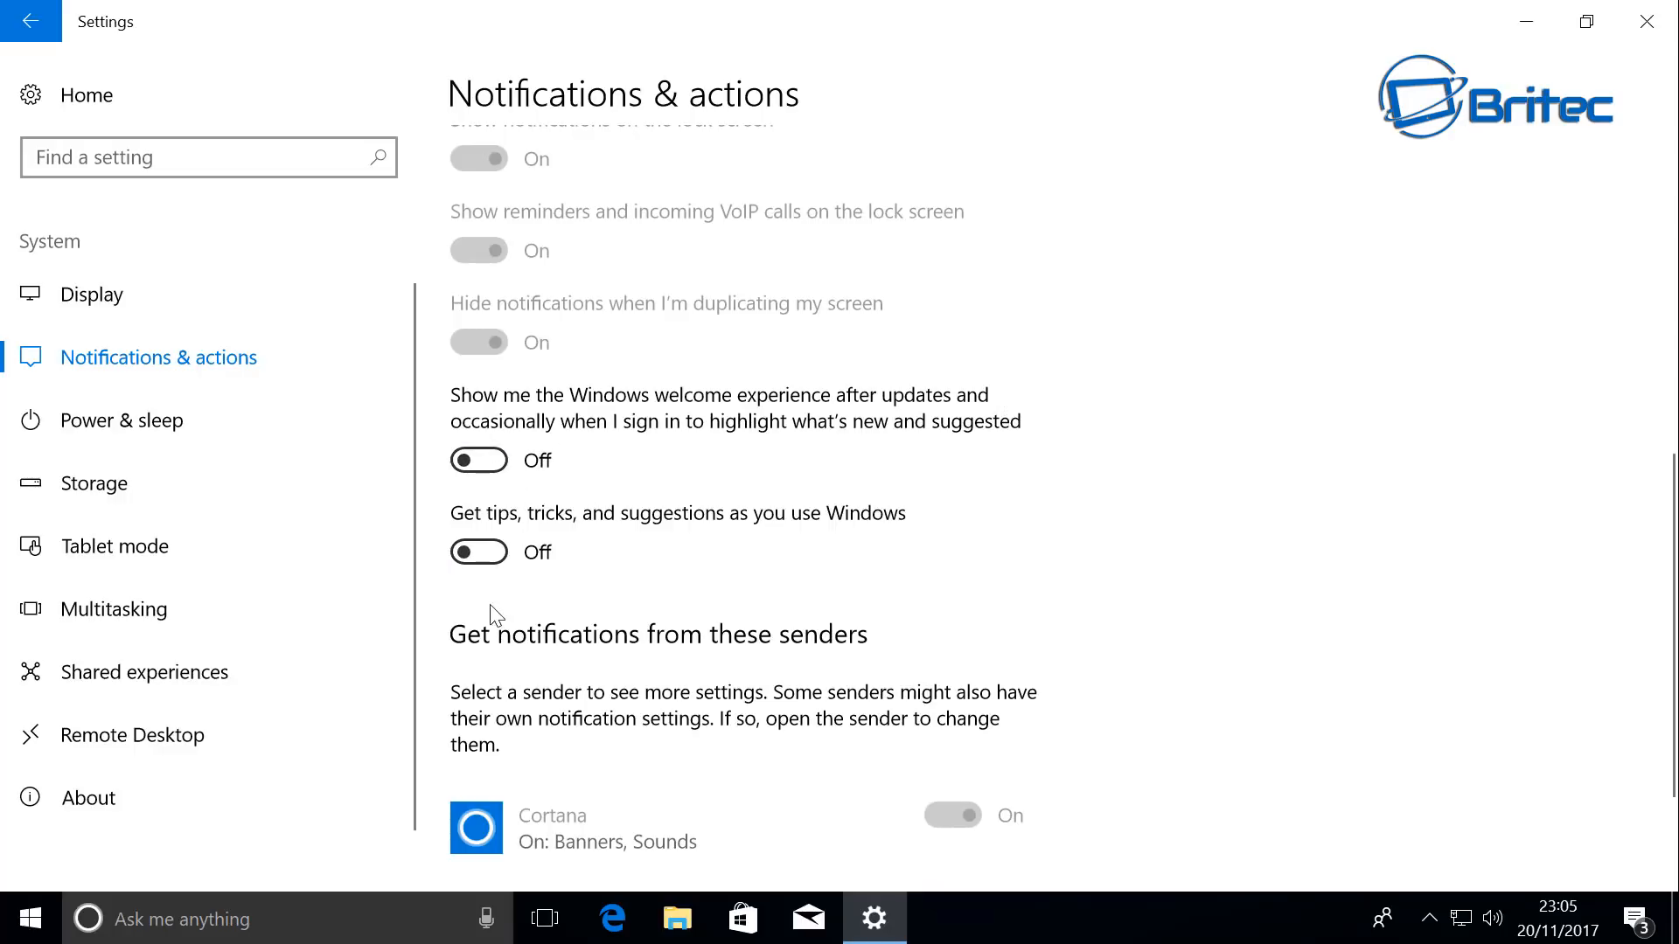
scroll(492, 681, "down", 3)
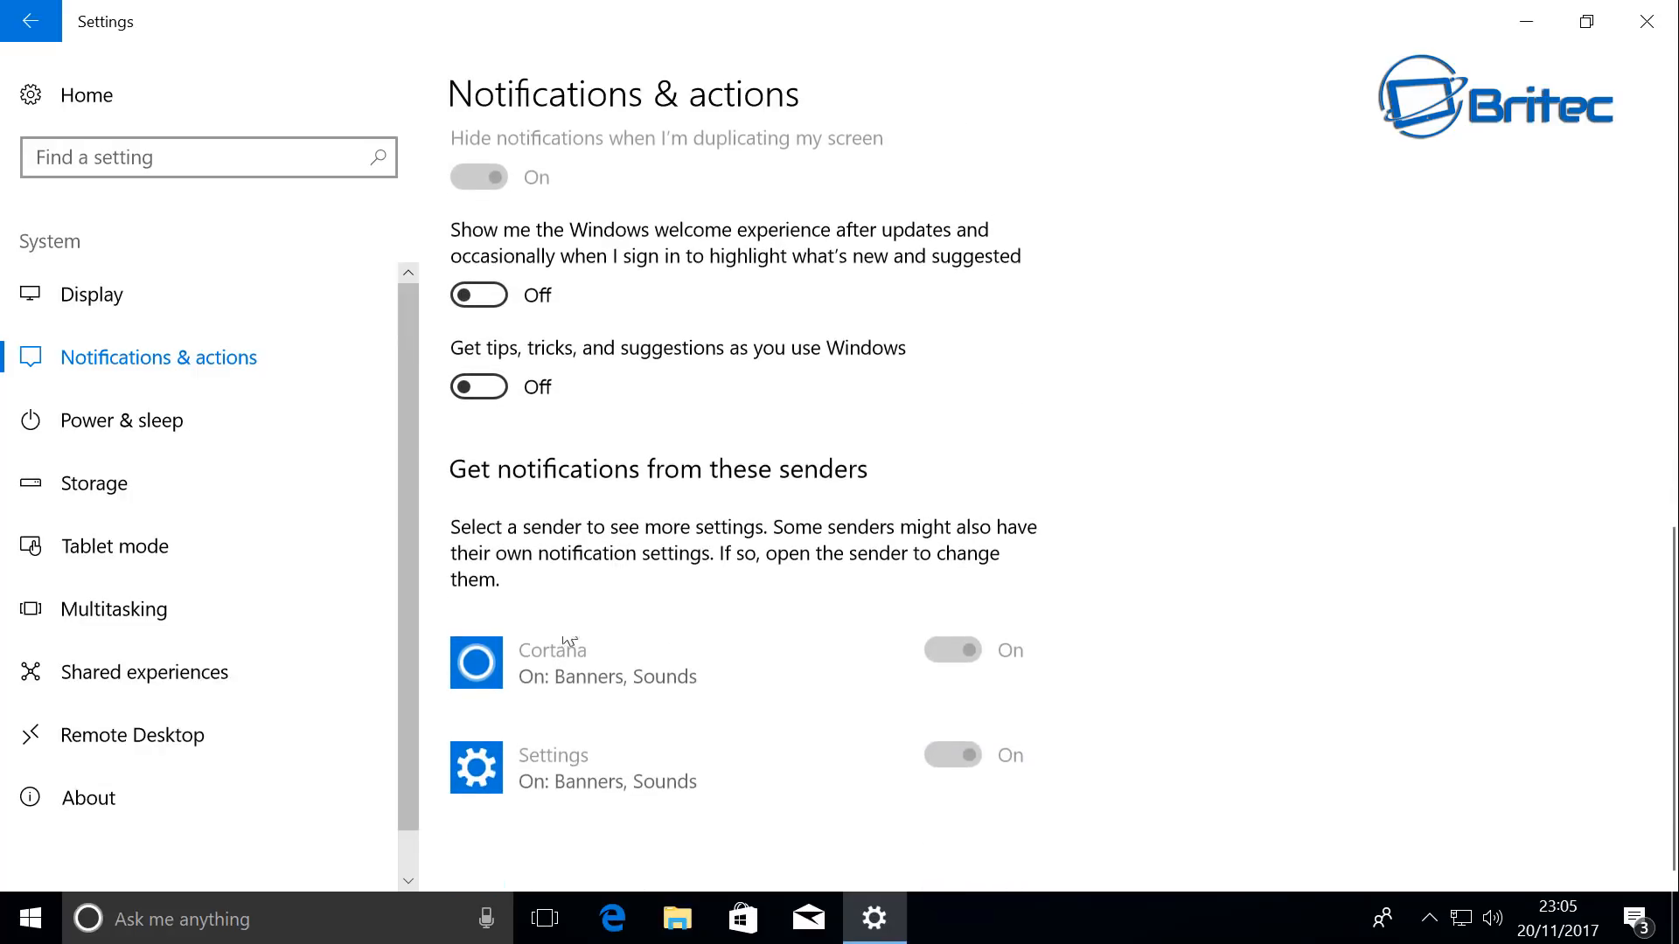
Step: From the Power & sleep settings, open the additional power settings, choose the High performance plan and close Power Options
left_click(128, 419)
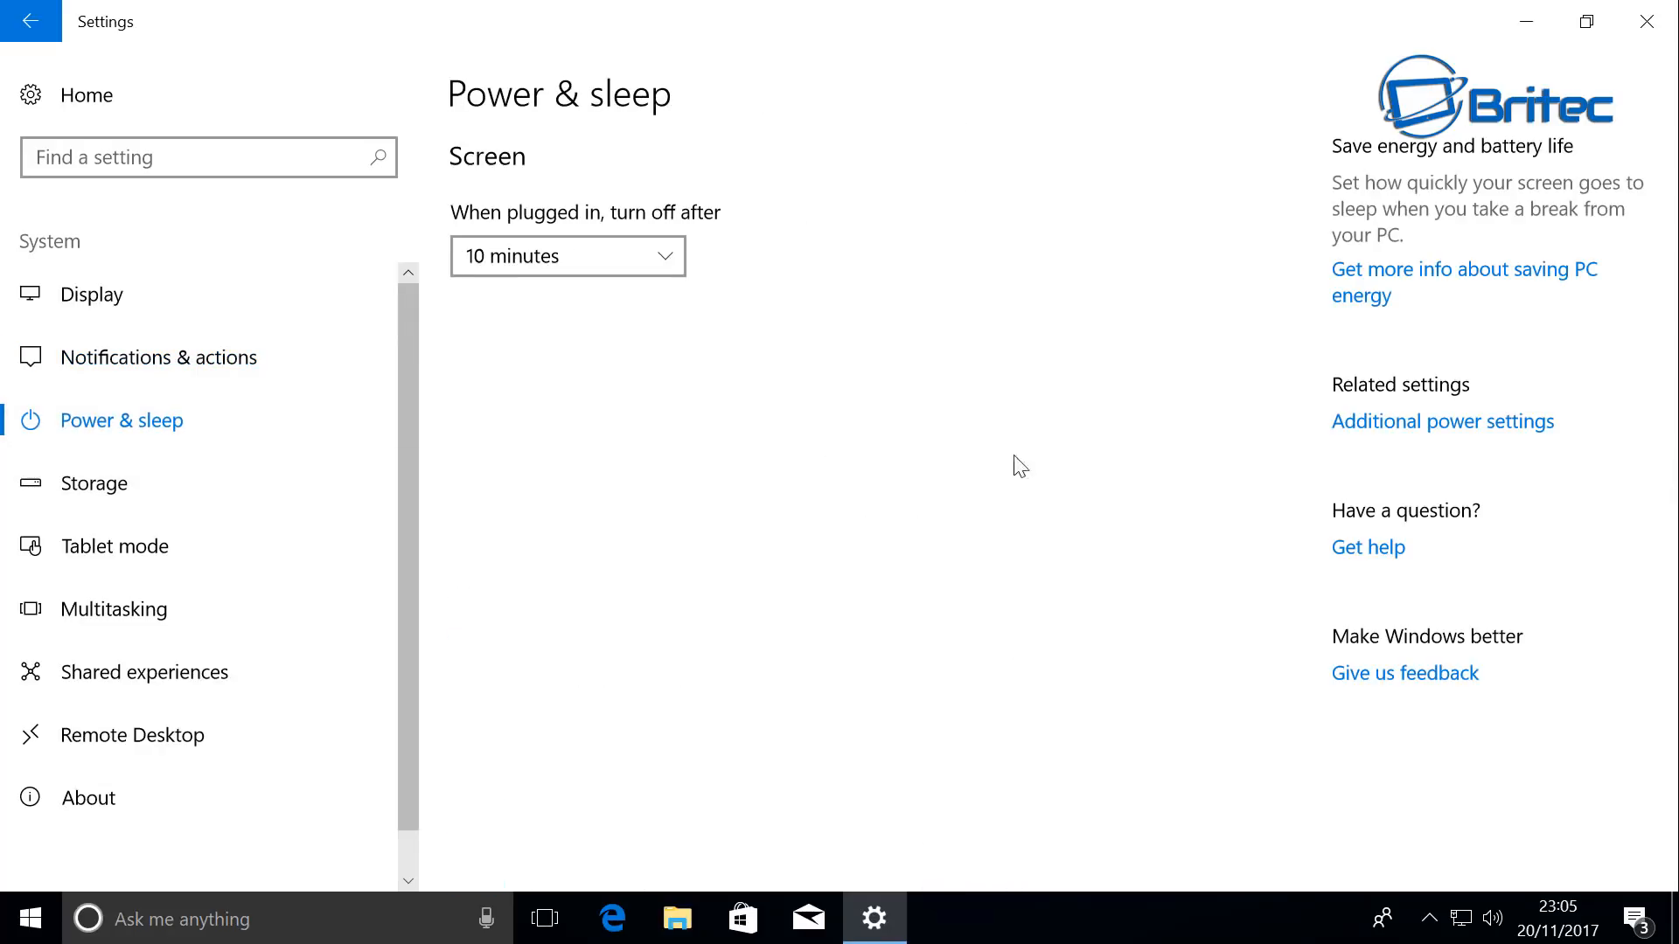
left_click(1408, 425)
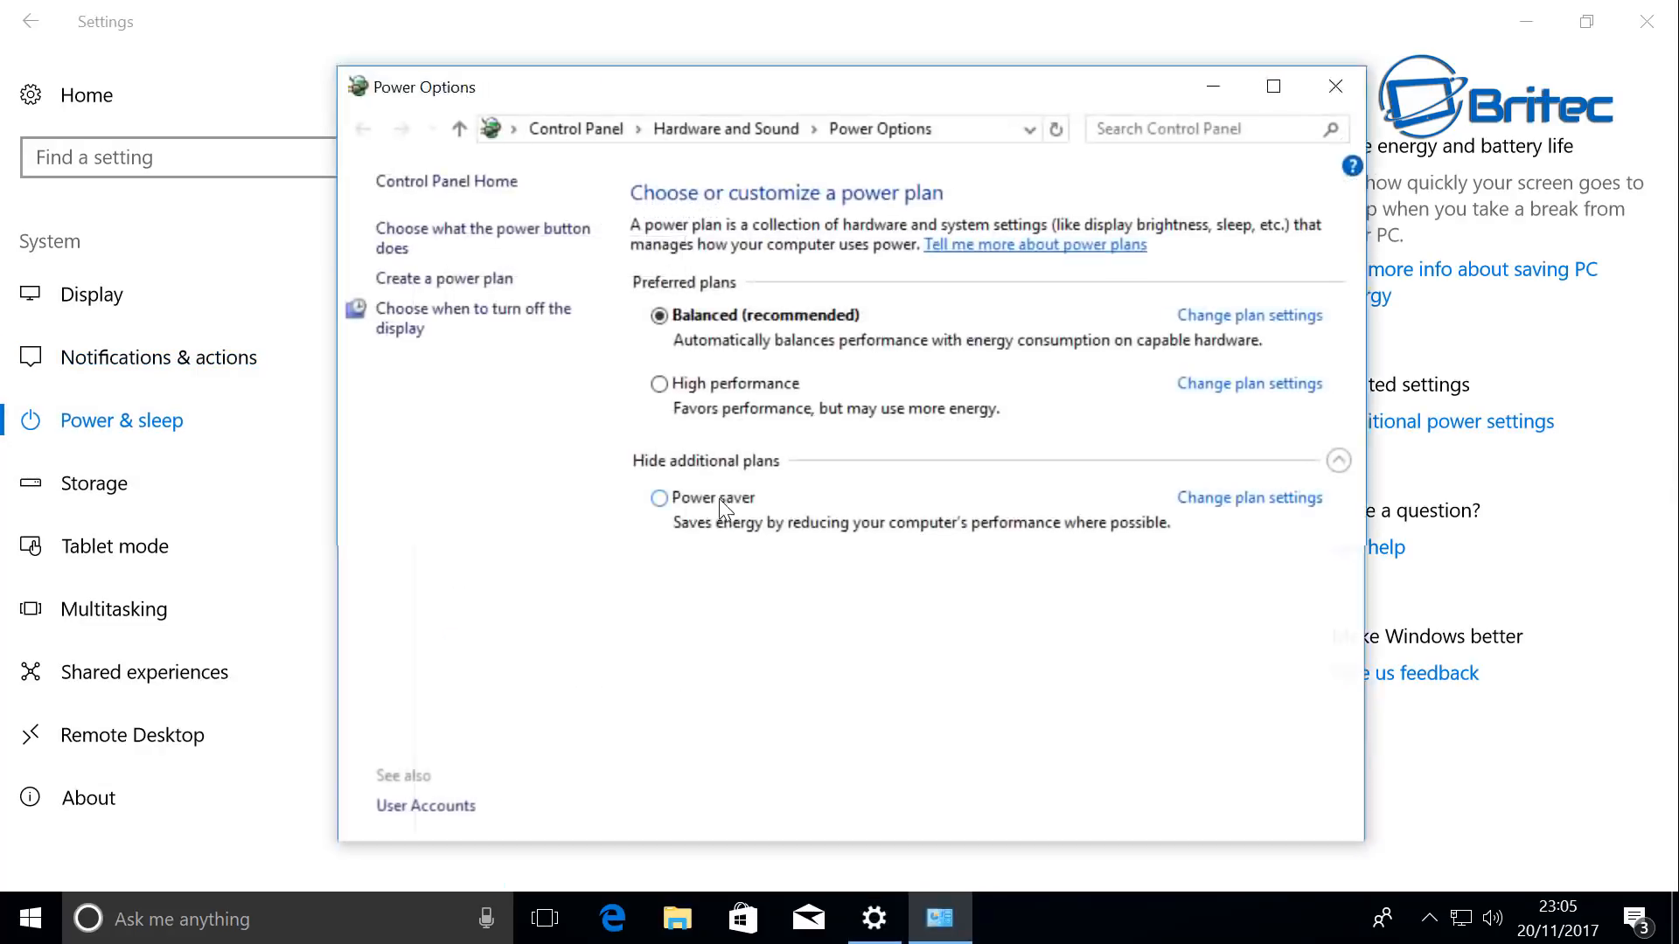
left_click(675, 387)
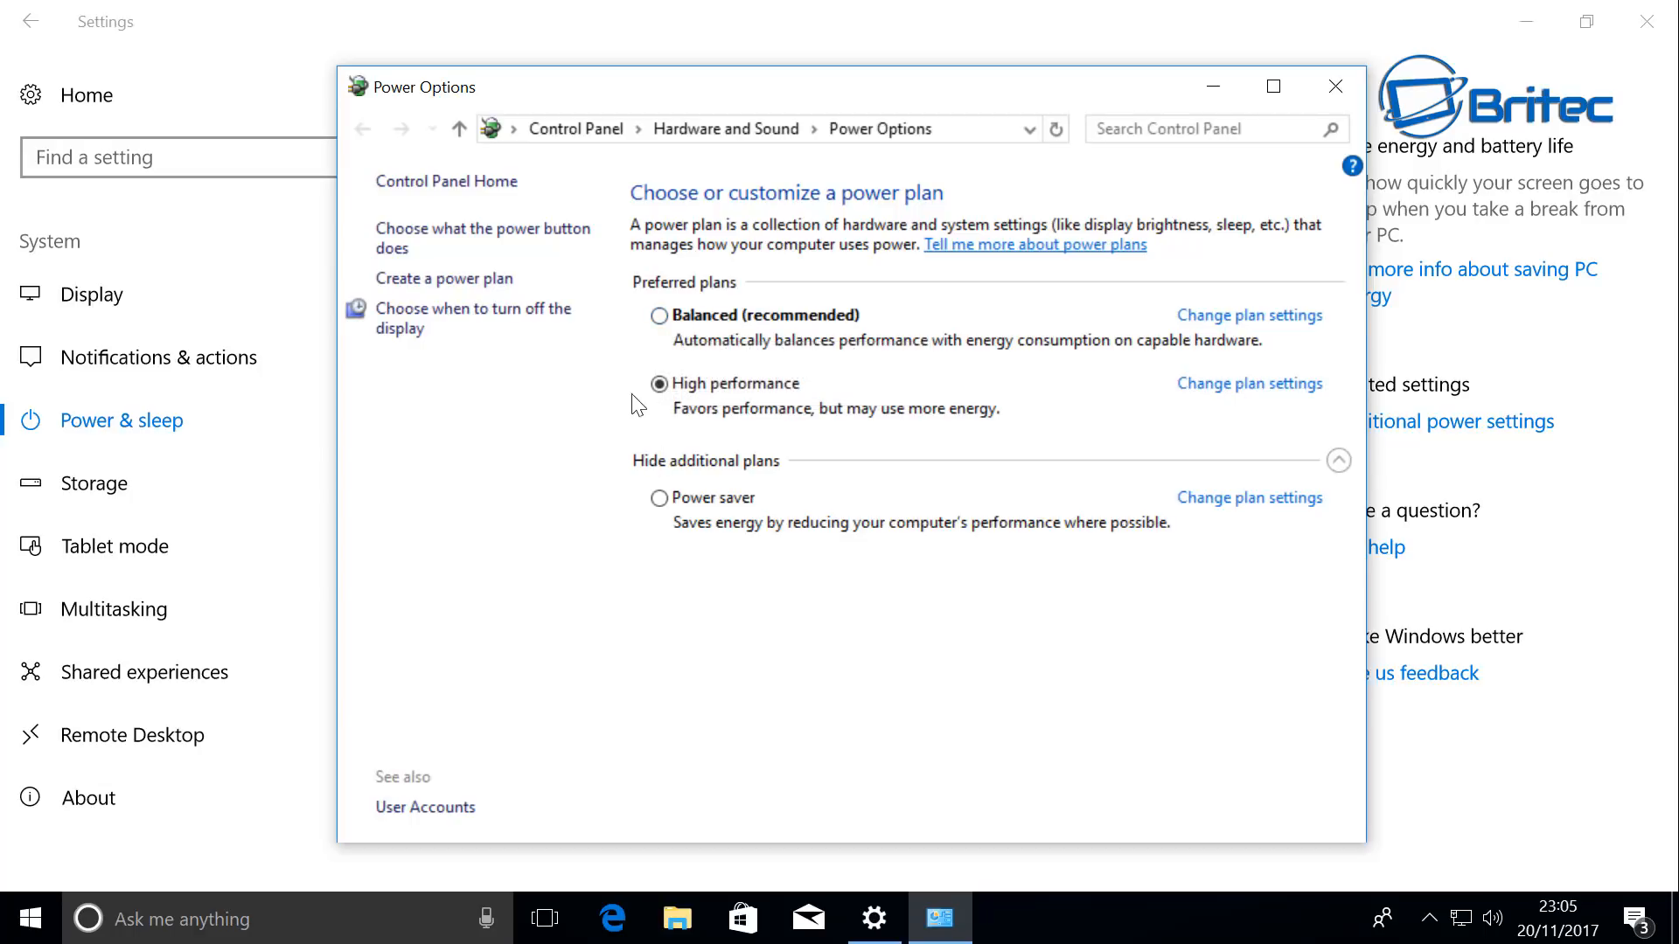
left_click(1327, 102)
Step: Review the Multitasking page, and try switching app sharing across devices on and back off in Shared experiences
left_click(139, 612)
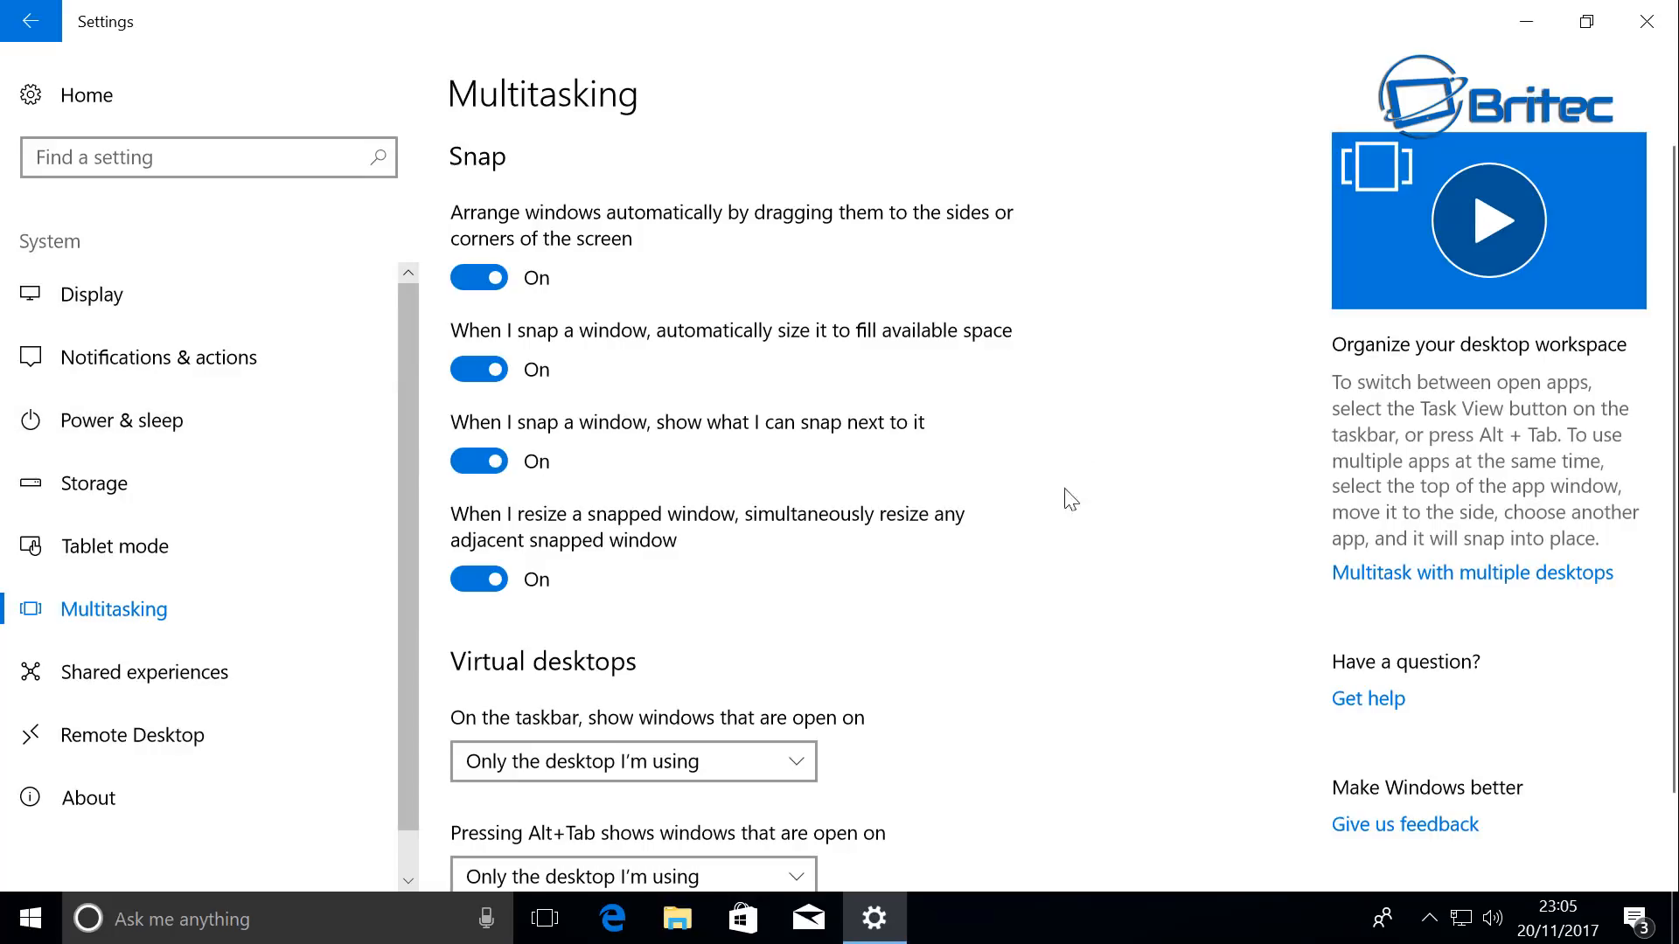
scroll(783, 562, "down", 3)
left_click(130, 690)
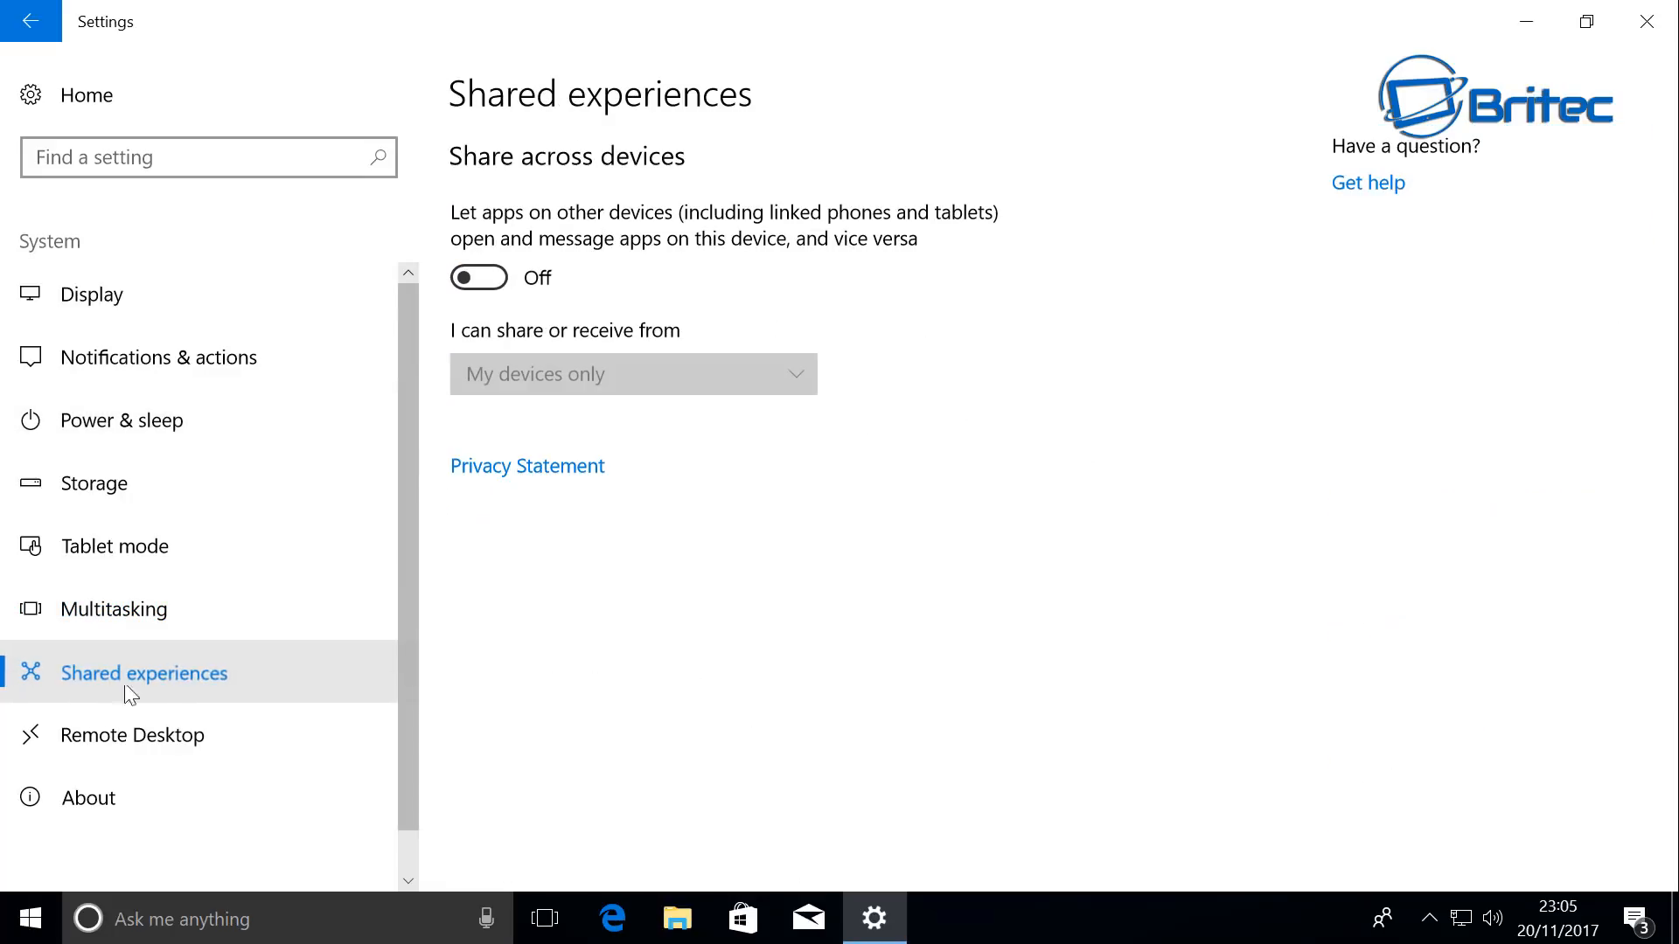
left_click(478, 280)
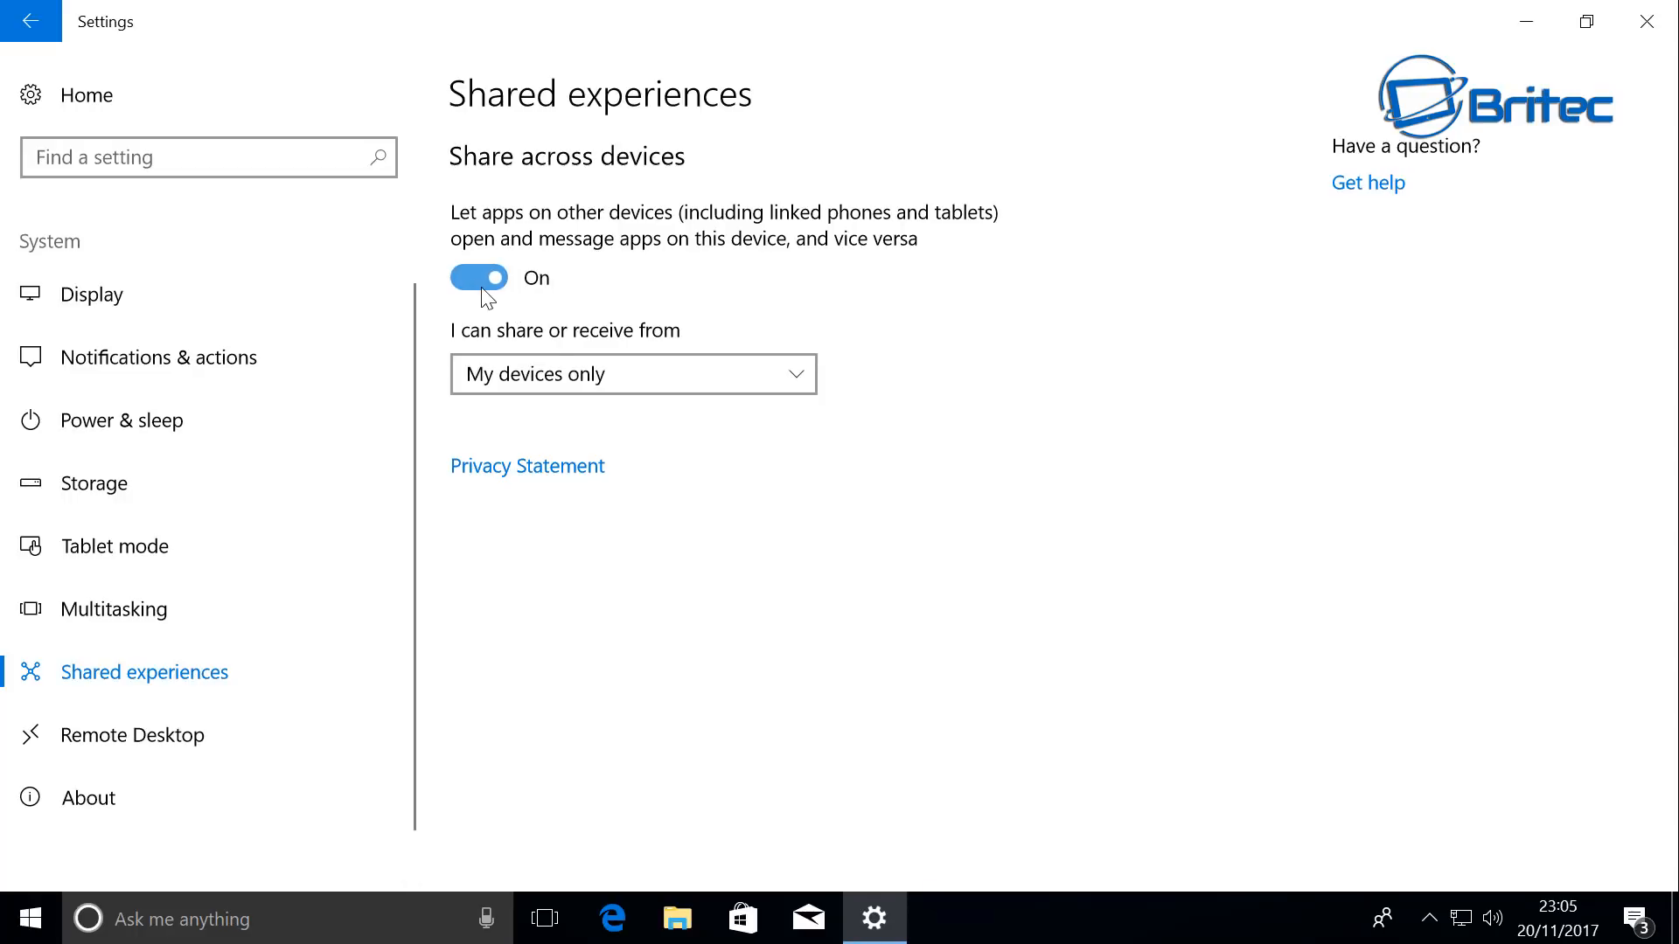
left_click(482, 286)
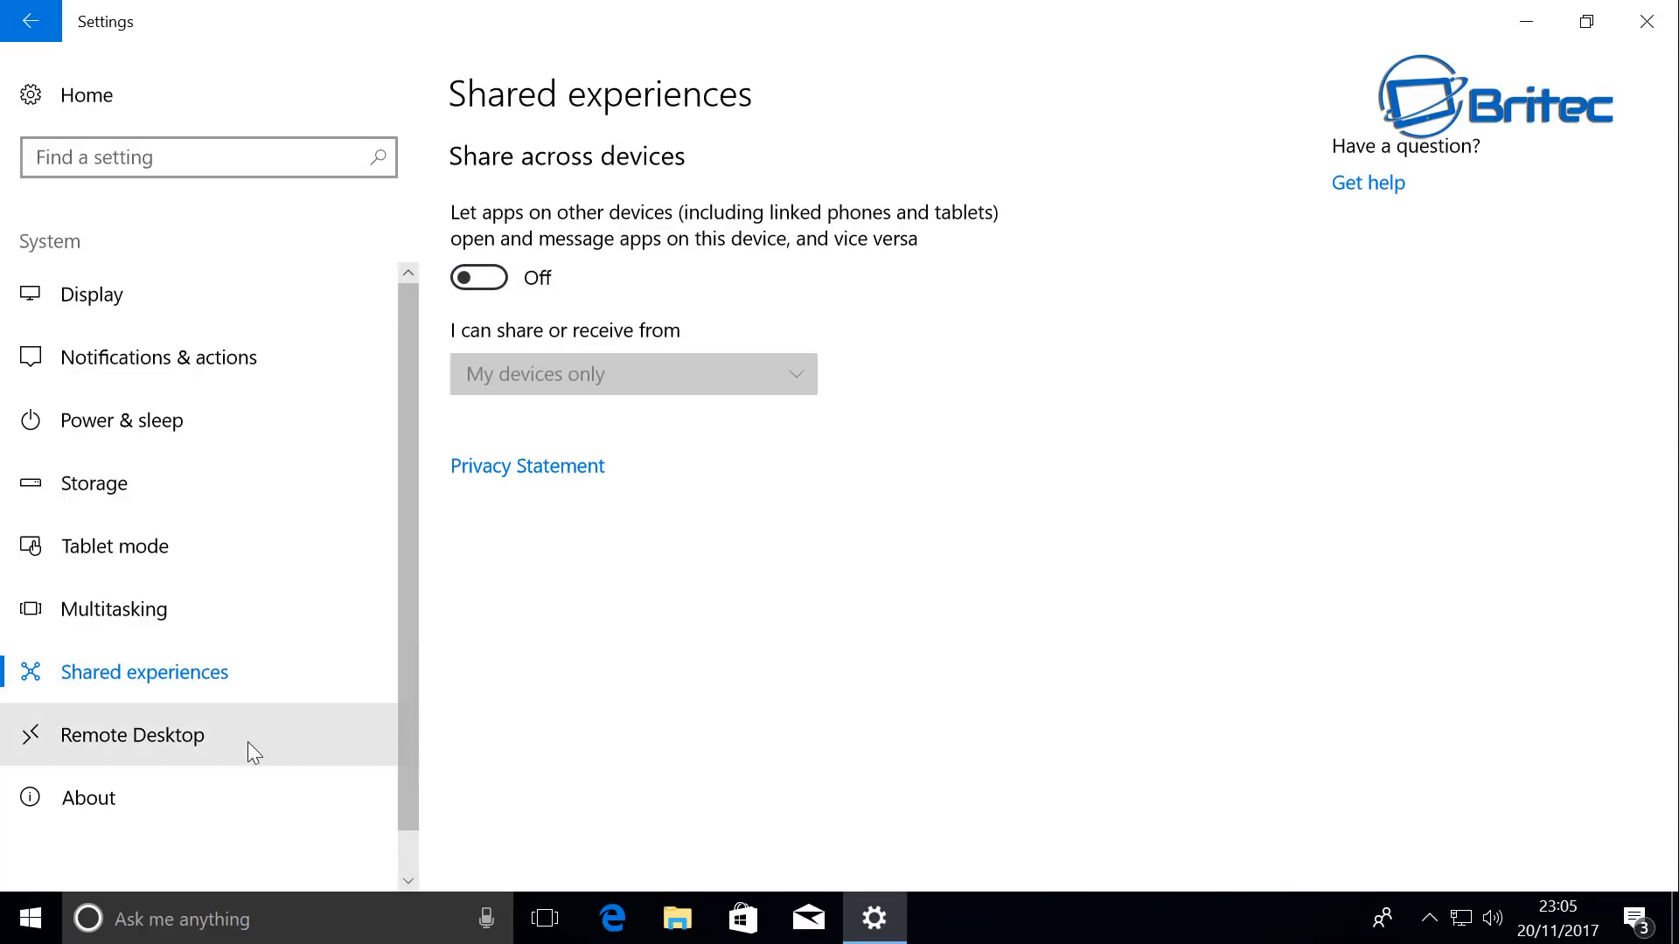
Step: Try to enable Remote Desktop on this PC and cancel the confirmation
left_click(147, 735)
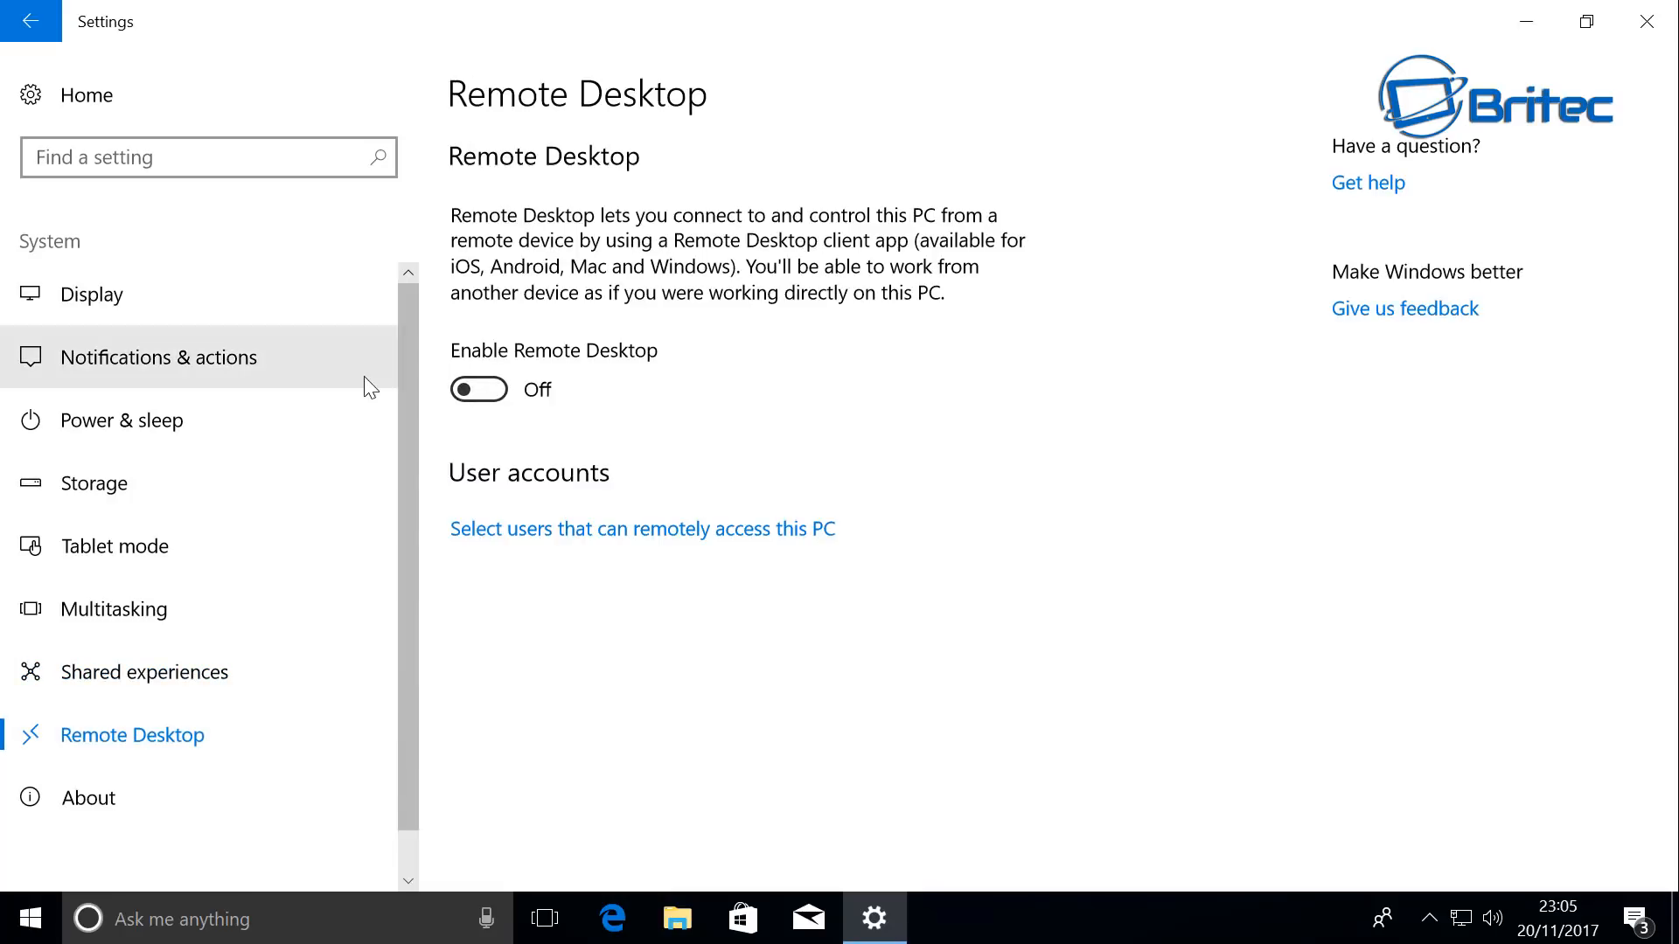
left_click(481, 396)
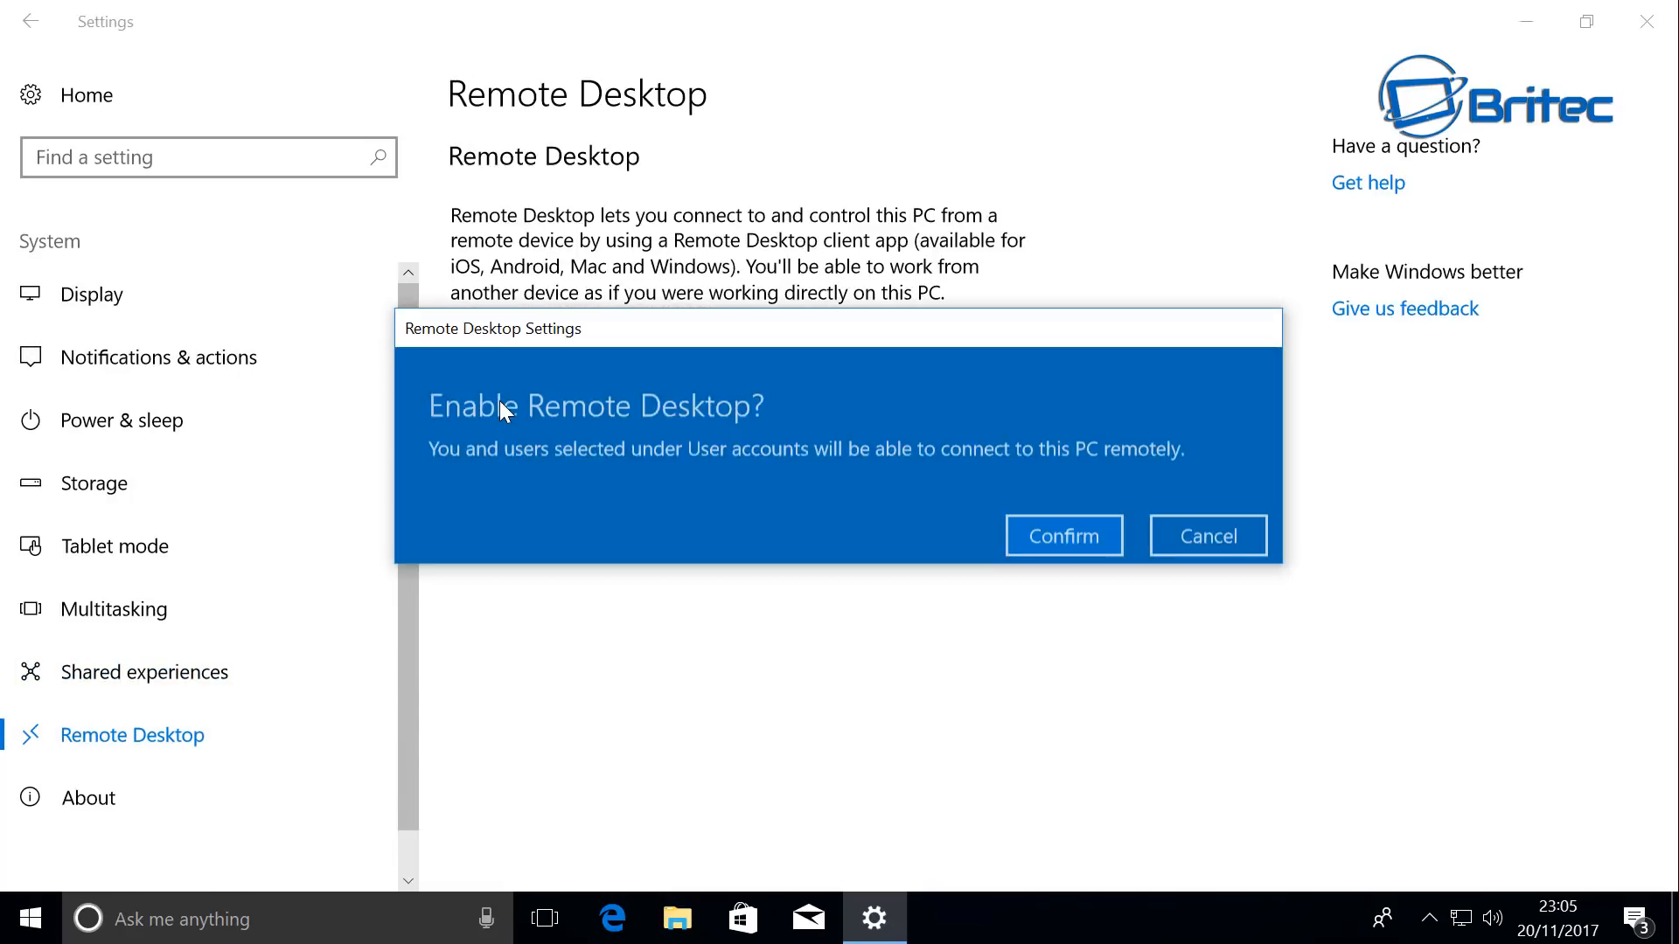
left_click(1163, 540)
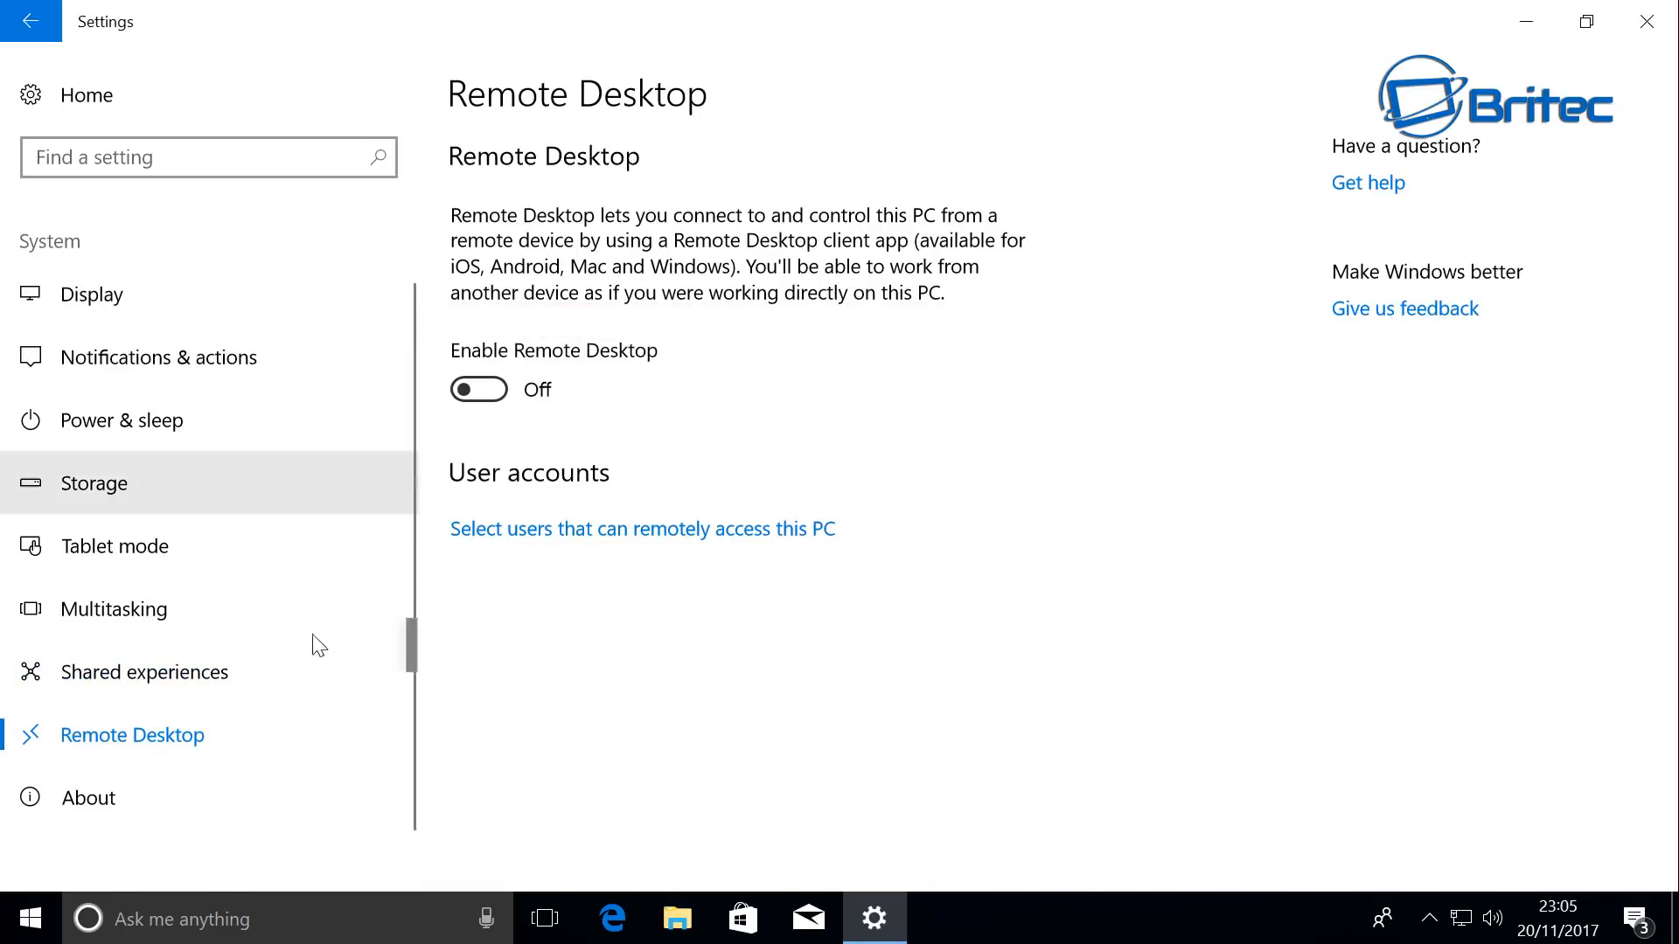
Step: In the Devices category's Typing settings, turn off text suggestions, the space after a suggestion and the period after double-tapping the Spacebar
left_click(90, 93)
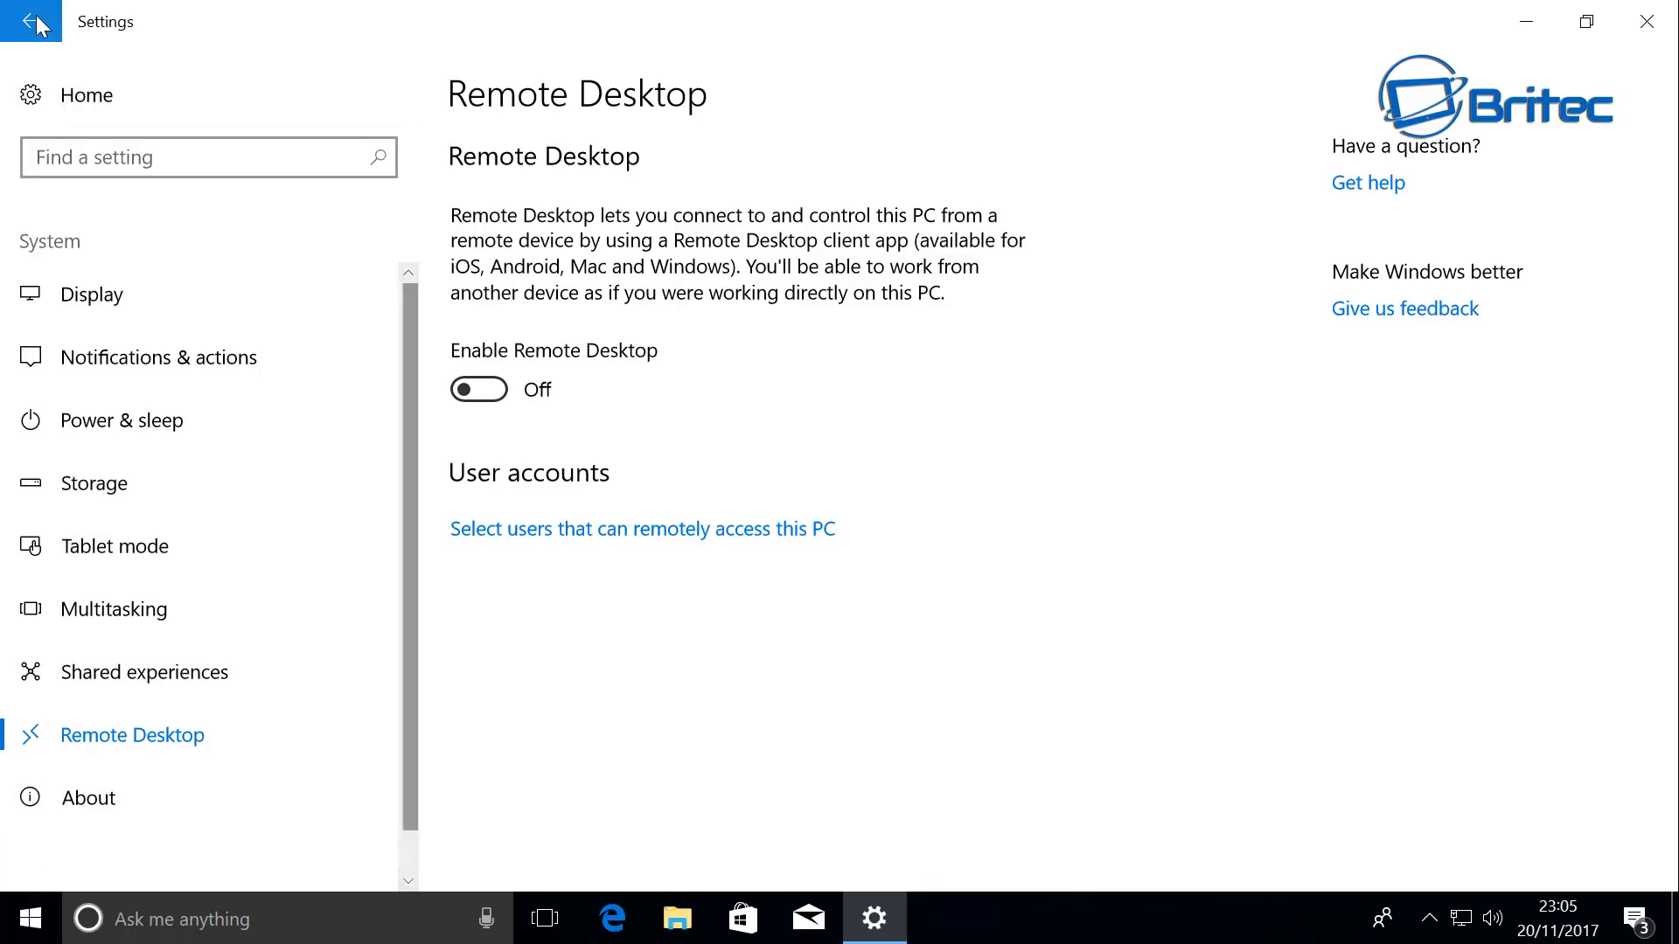
left_click(607, 453)
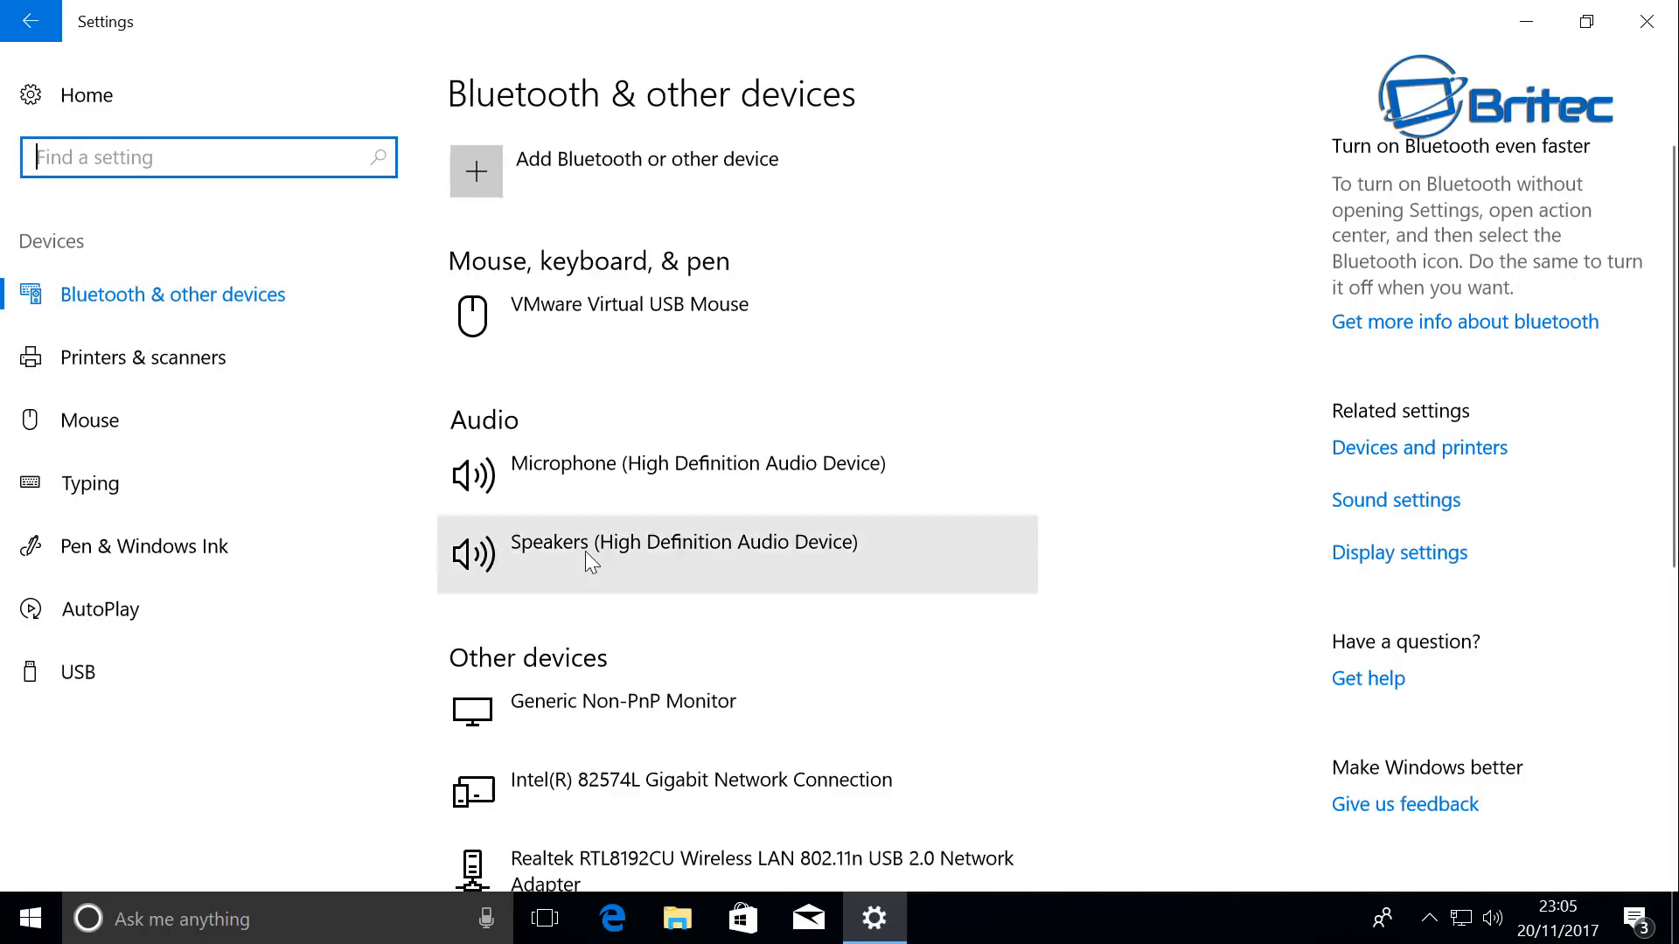
scroll(582, 564, "down", 5)
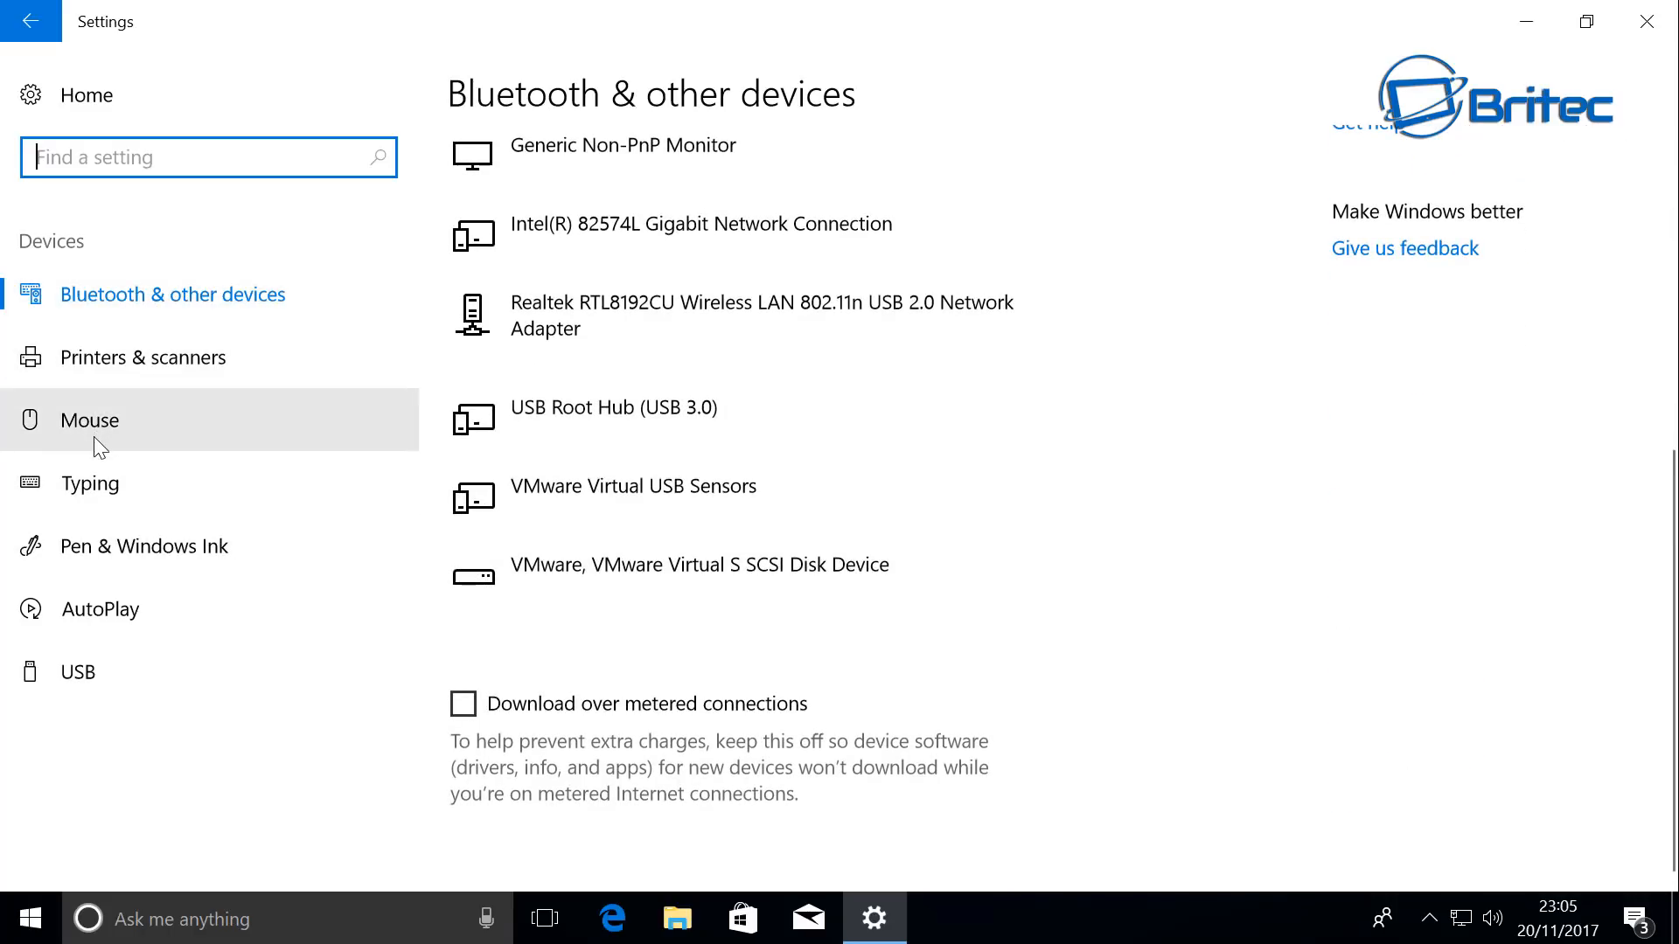
left_click(85, 484)
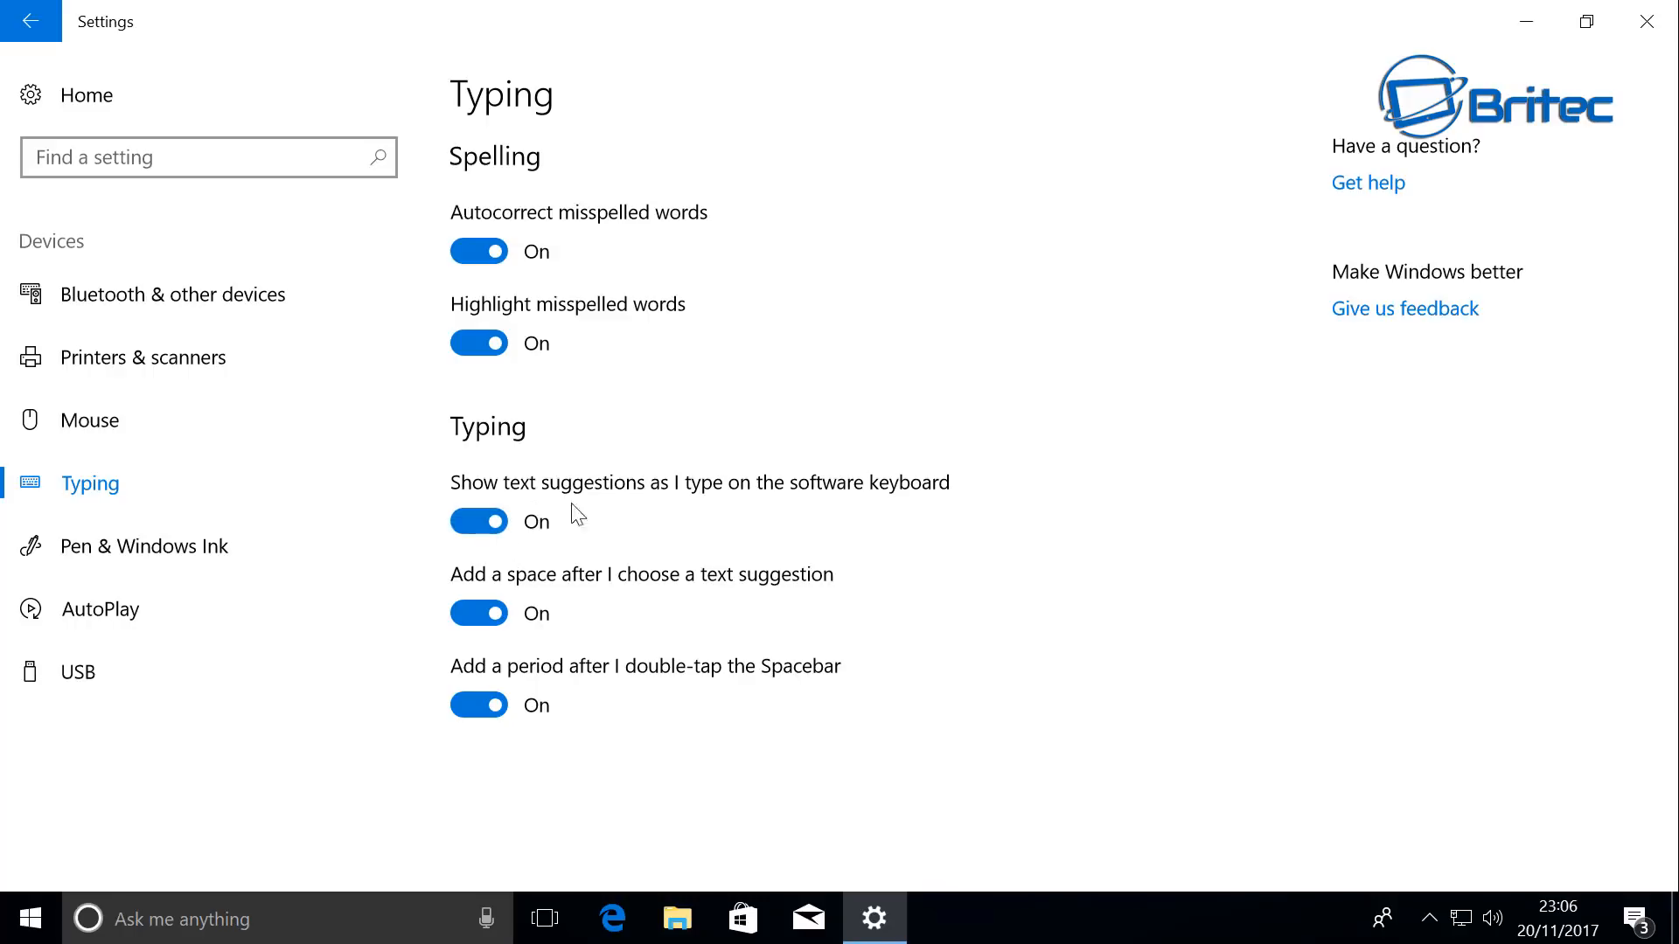
left_click(488, 523)
left_click(465, 706)
left_click(460, 616)
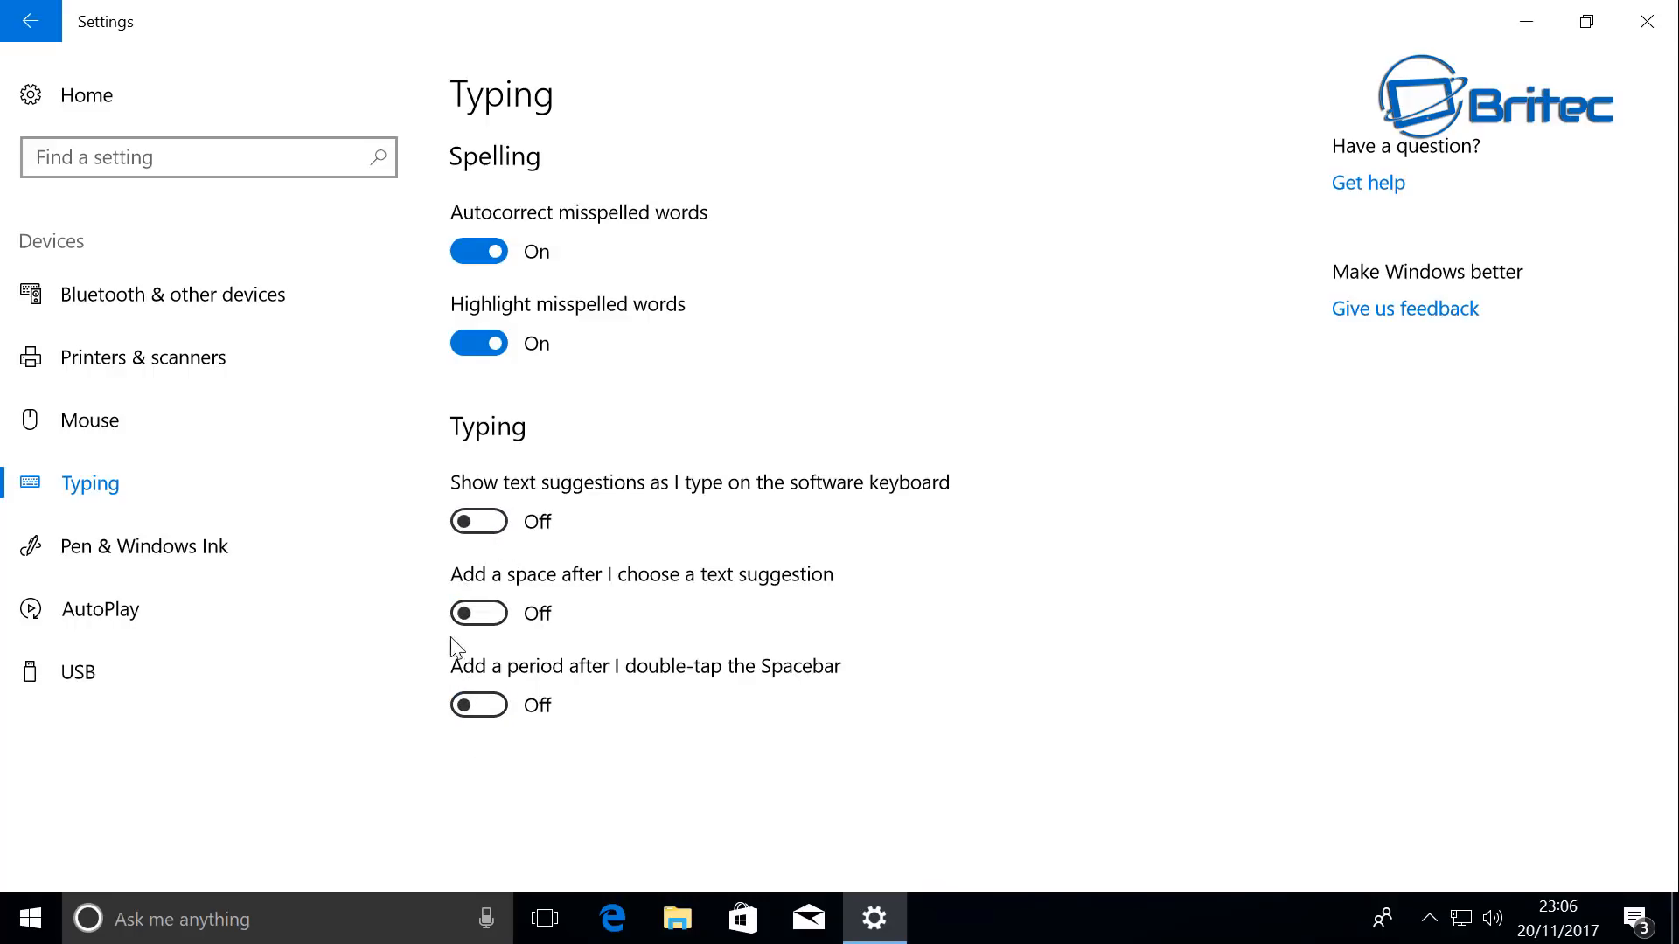
Step: Turn off fingertip writing in the handwriting panel and recommended app suggestions in the Pen & Windows Ink settings
left_click(140, 554)
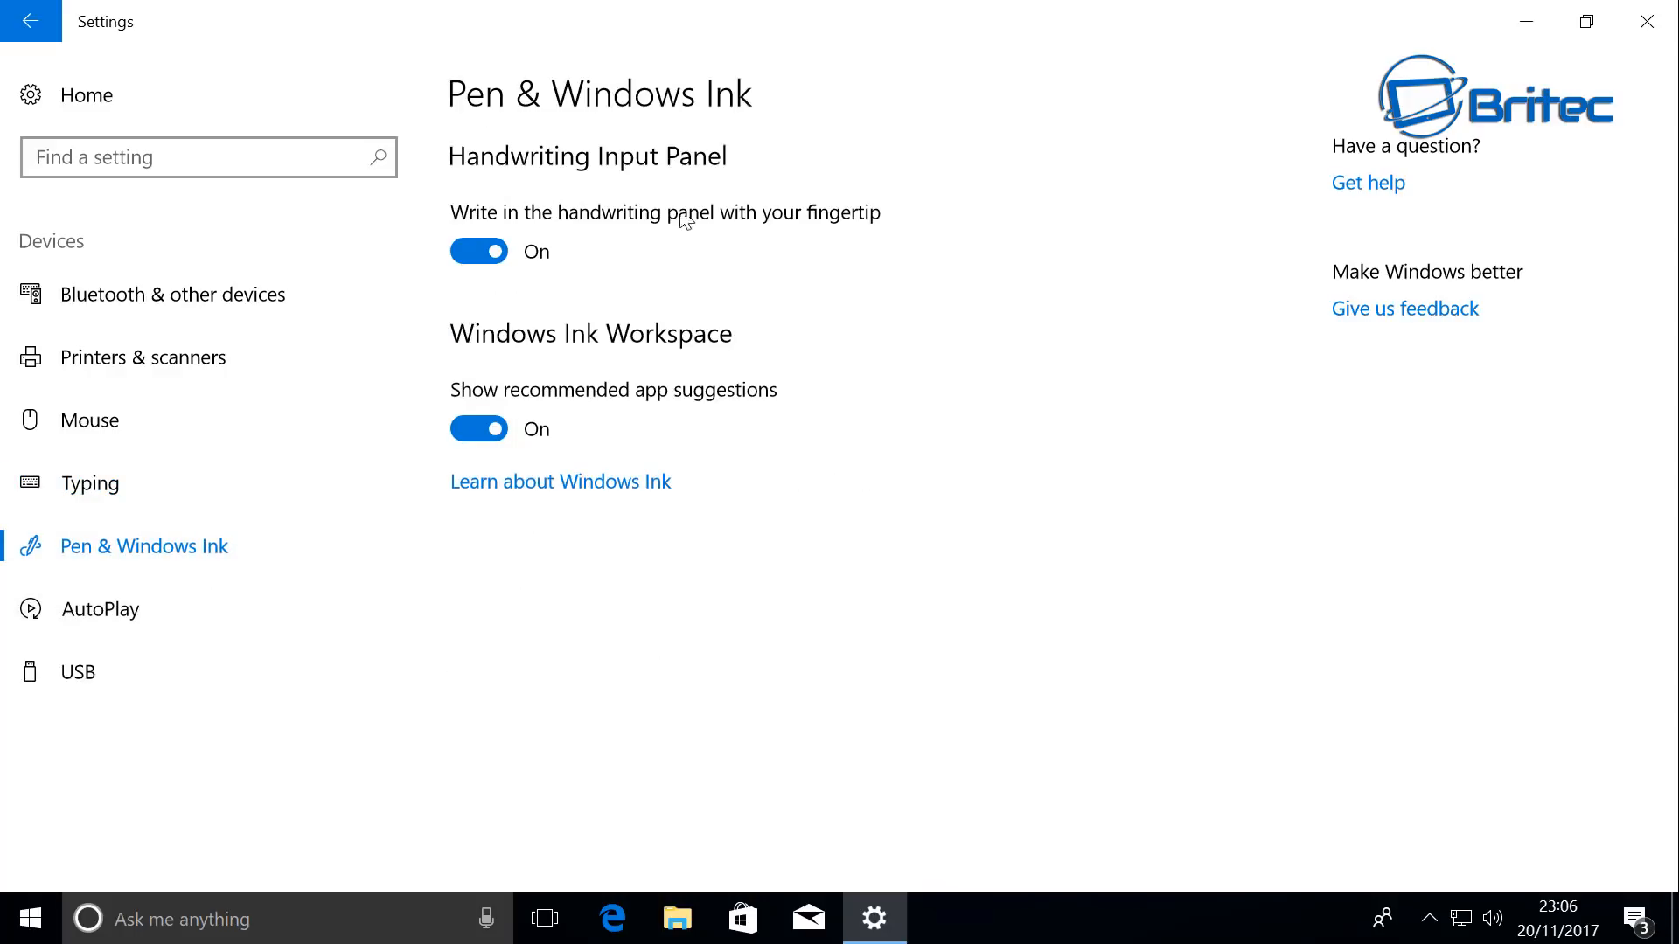
left_click(490, 258)
left_click(479, 428)
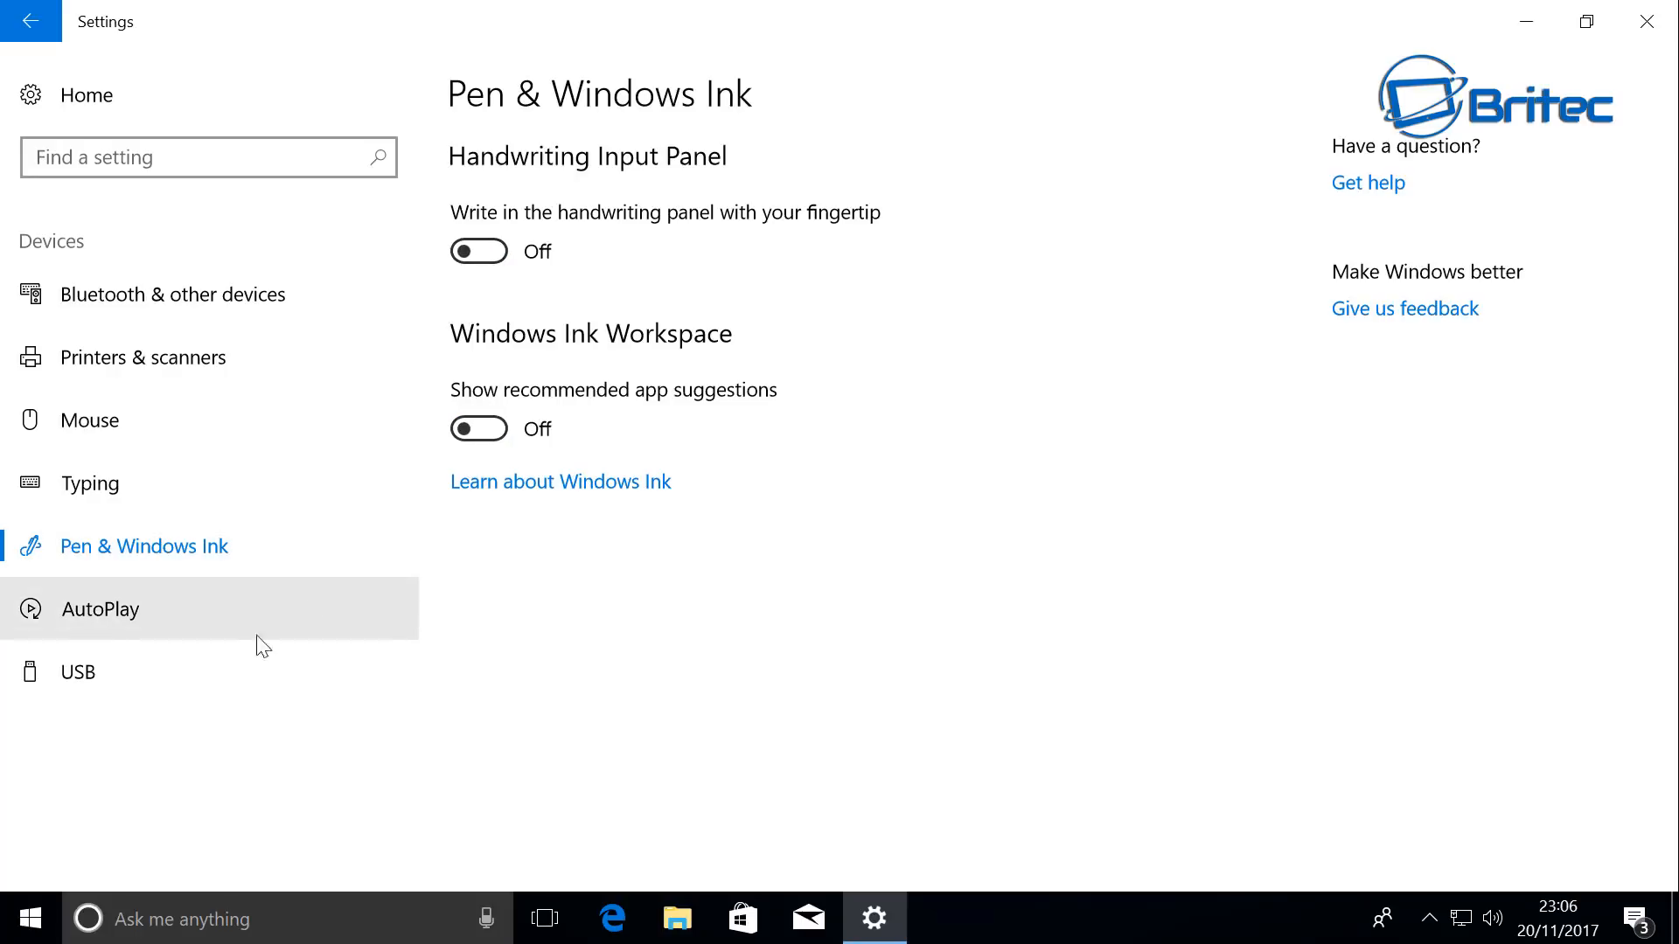
Step: Turn off AutoPlay for all media and devices, and check the USB notification setting
left_click(76, 623)
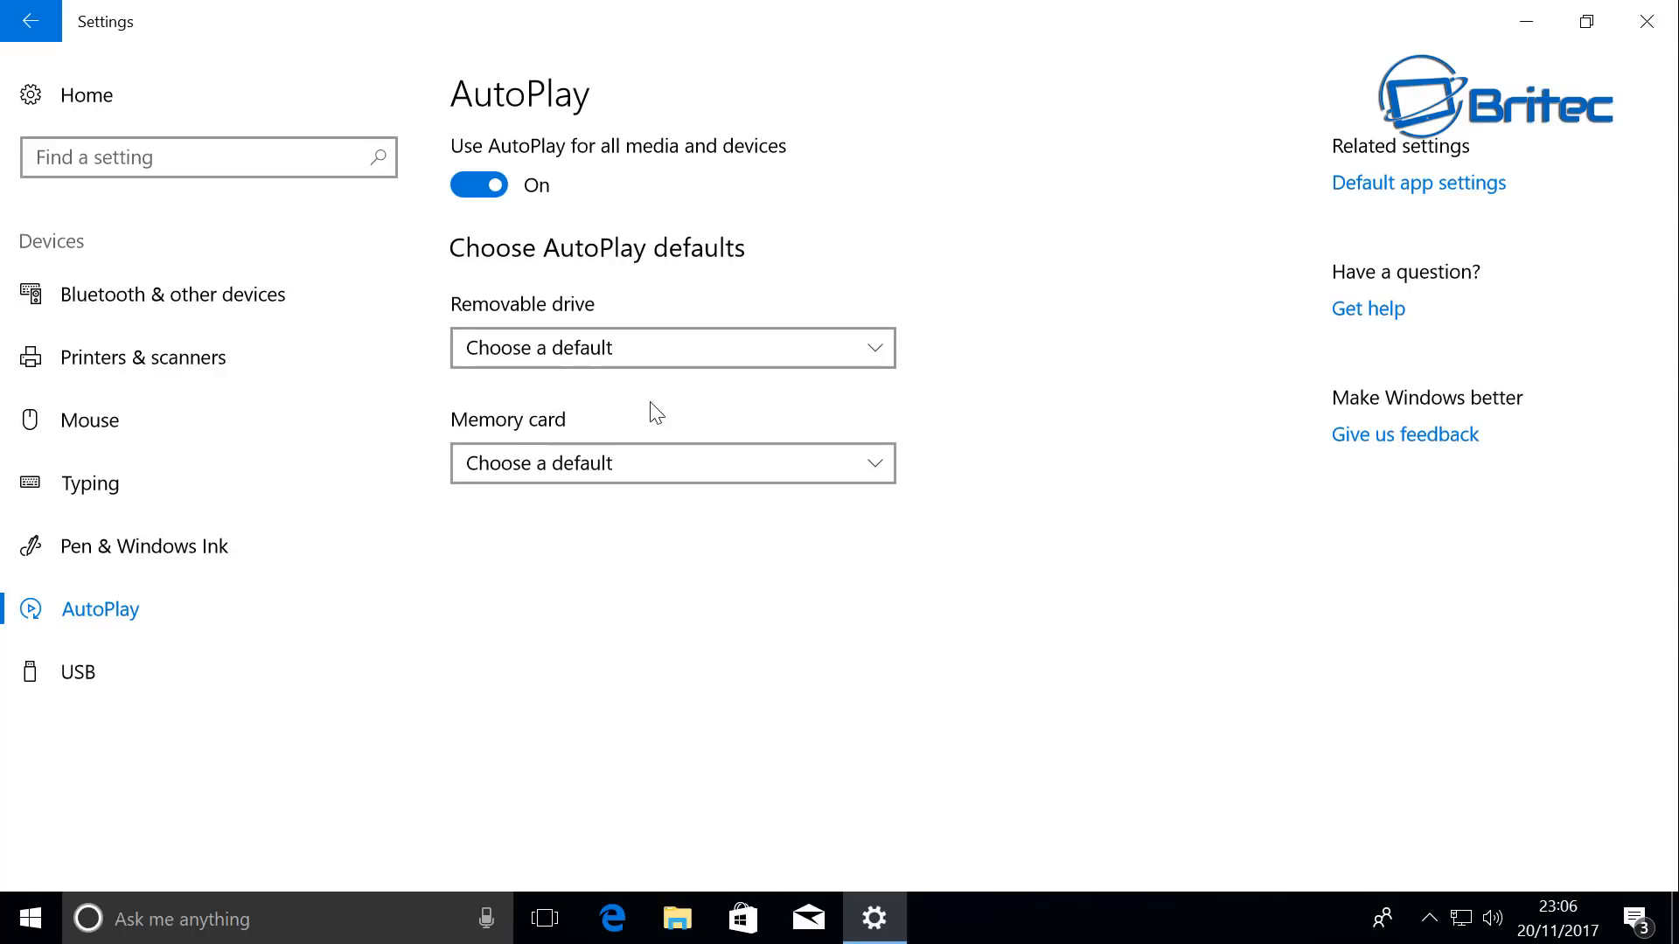
left_click(480, 189)
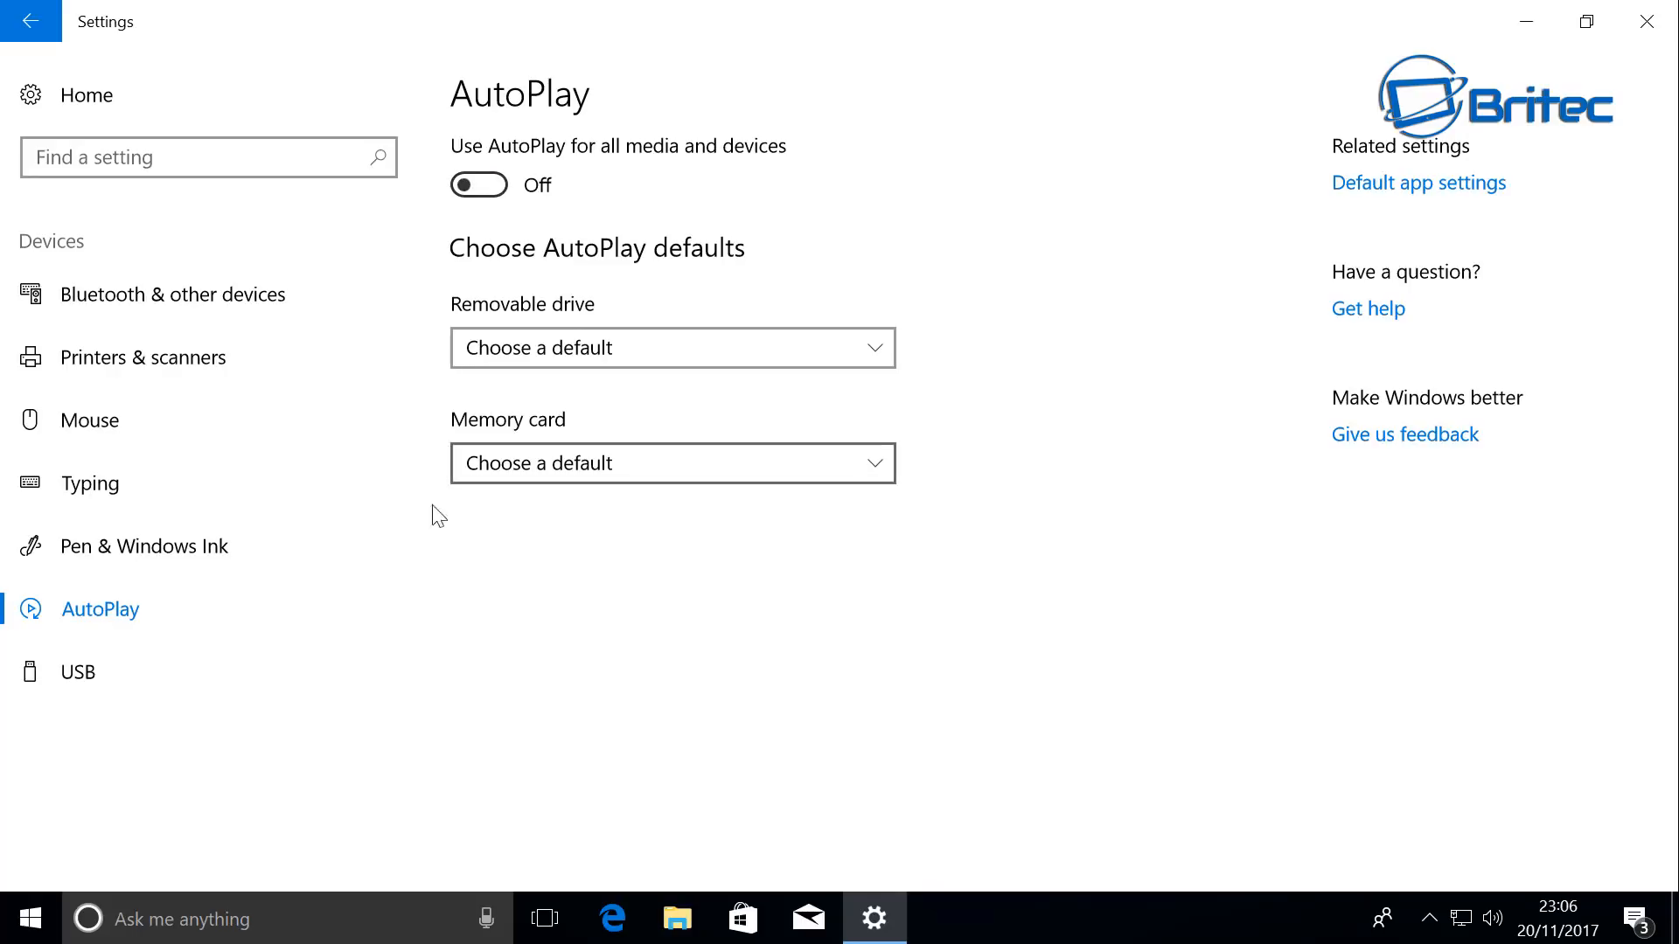
left_click(86, 681)
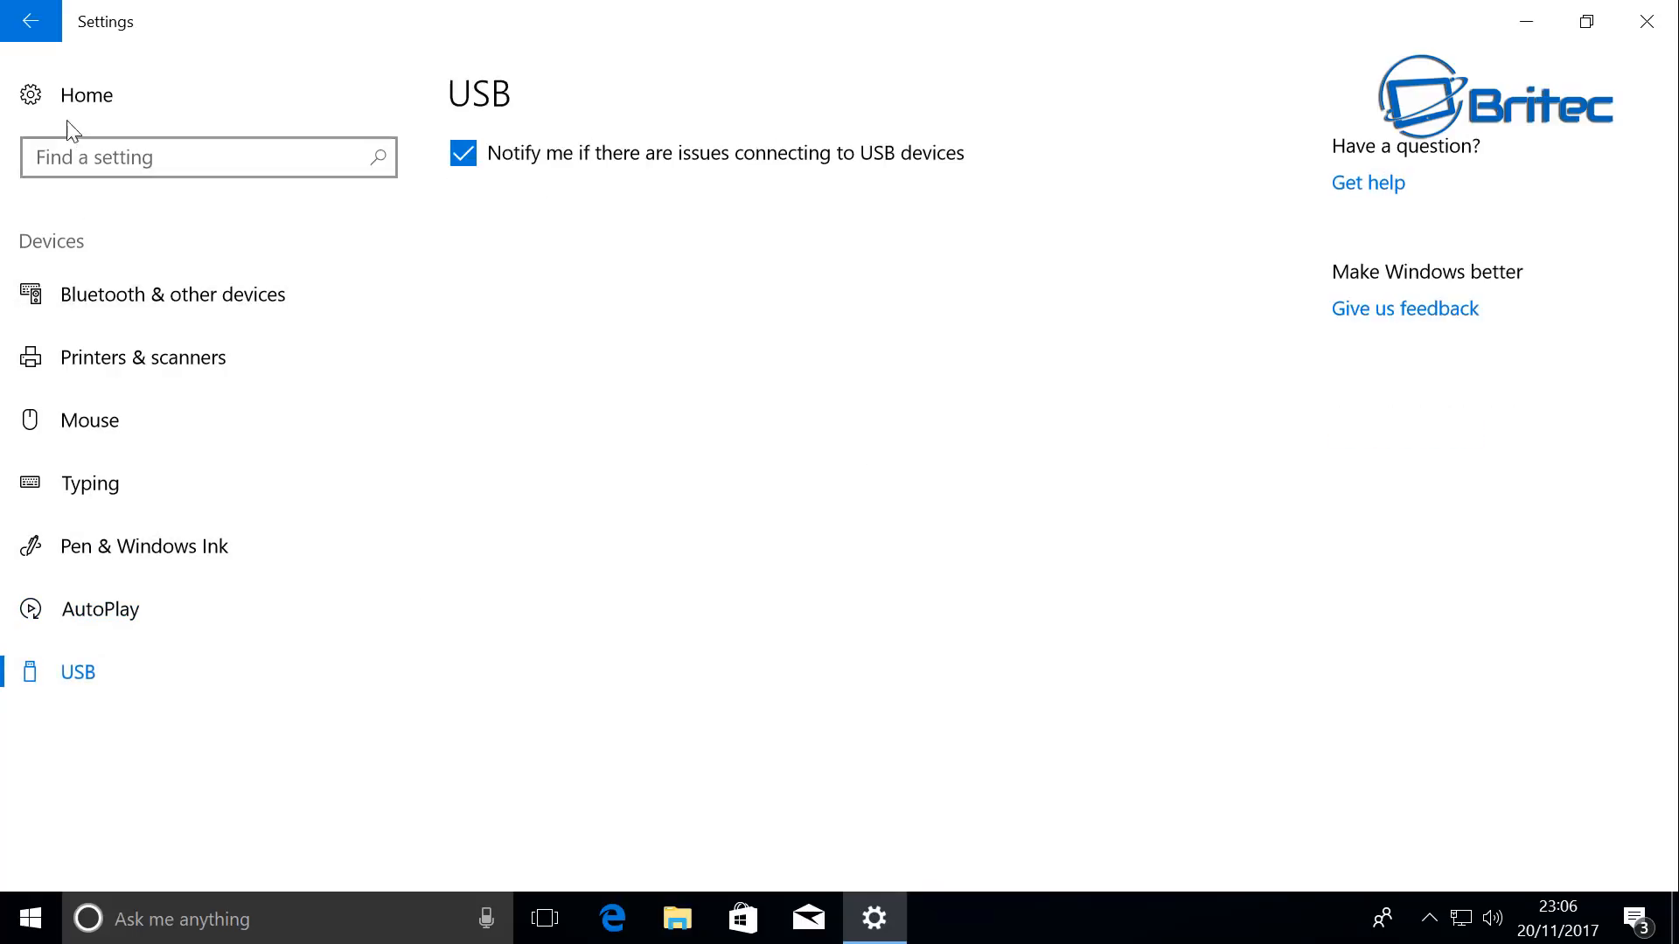
Step: Return to the settings overview and look through the Network & Internet status page's network options
left_click(33, 17)
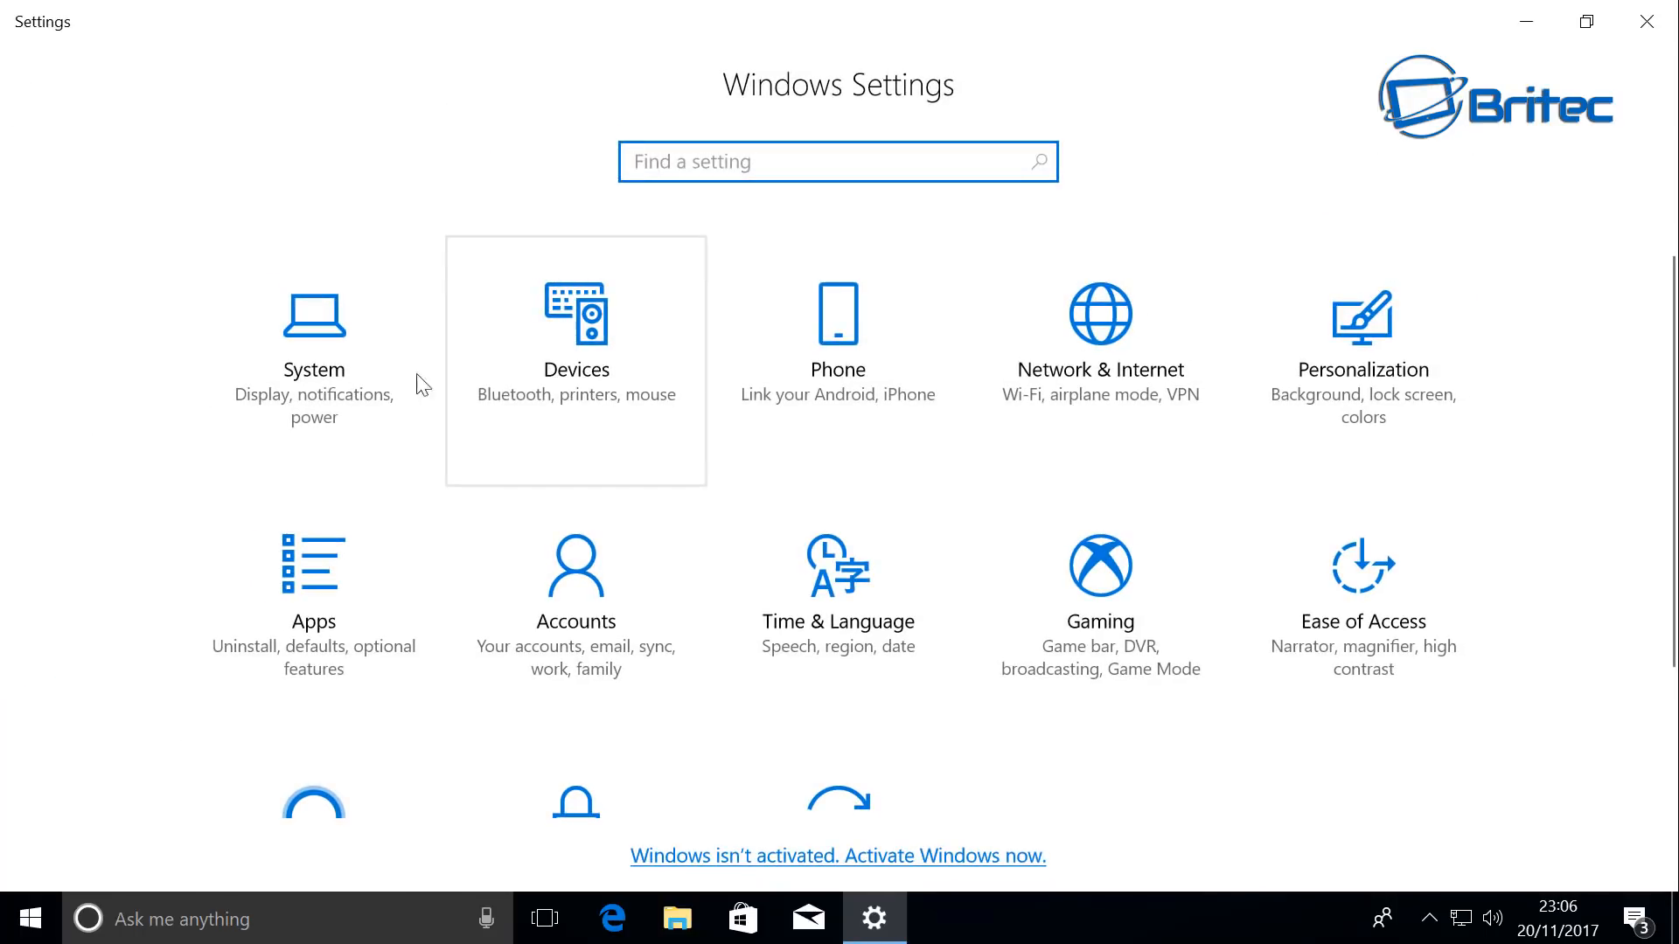
left_click(838, 395)
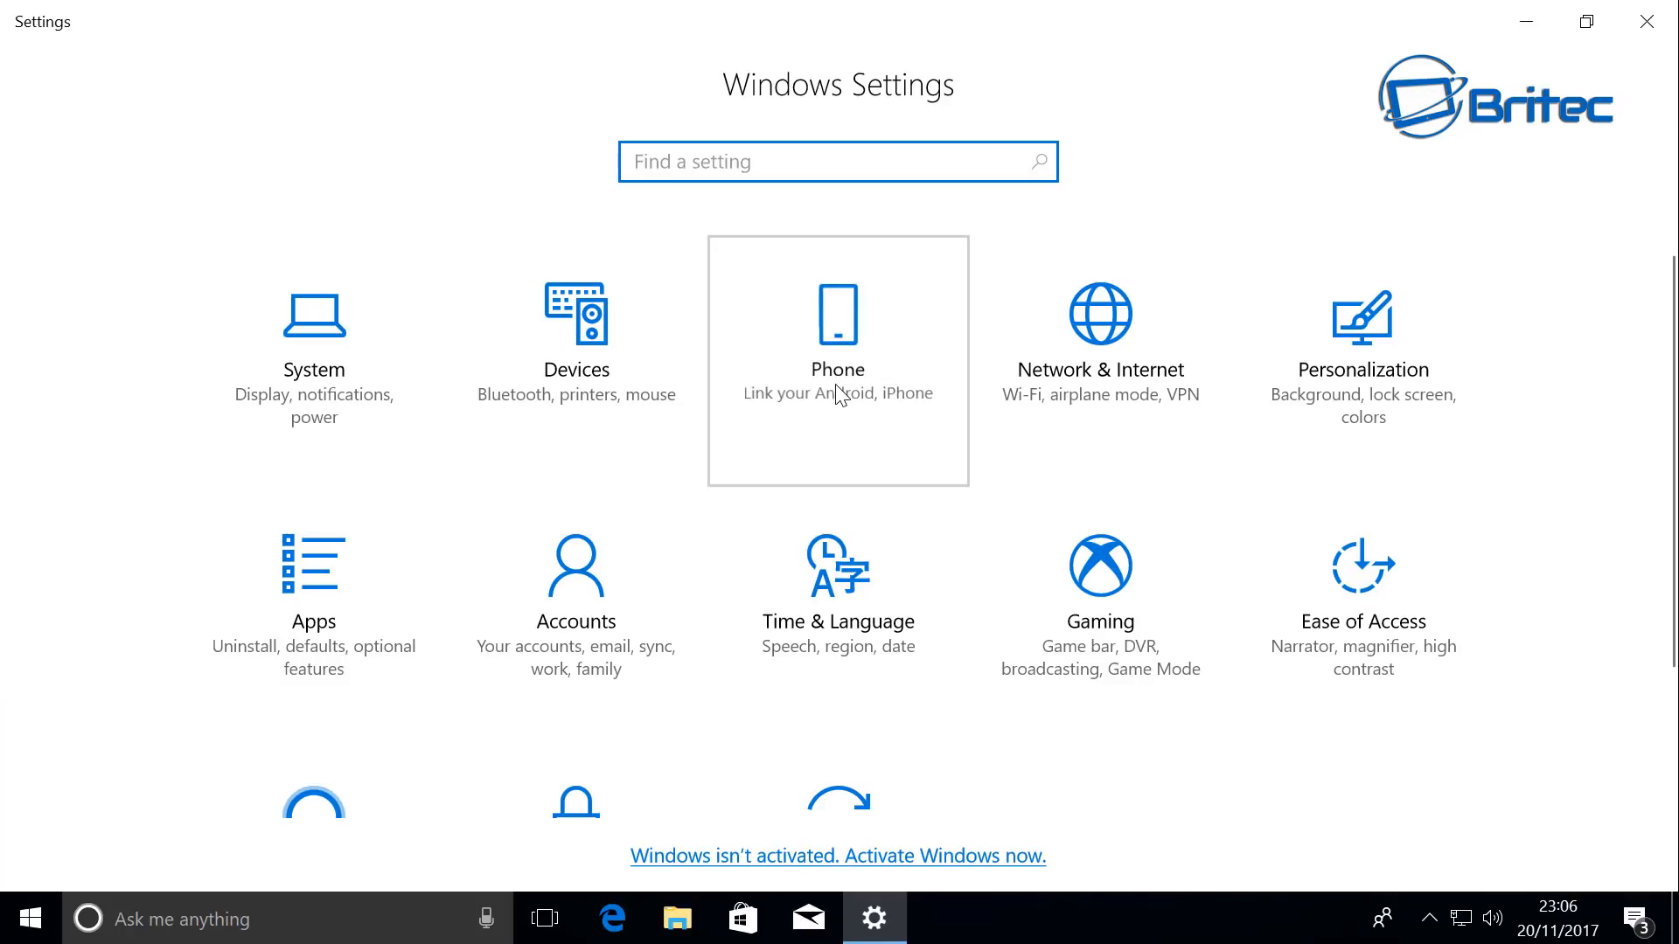
left_click(1072, 400)
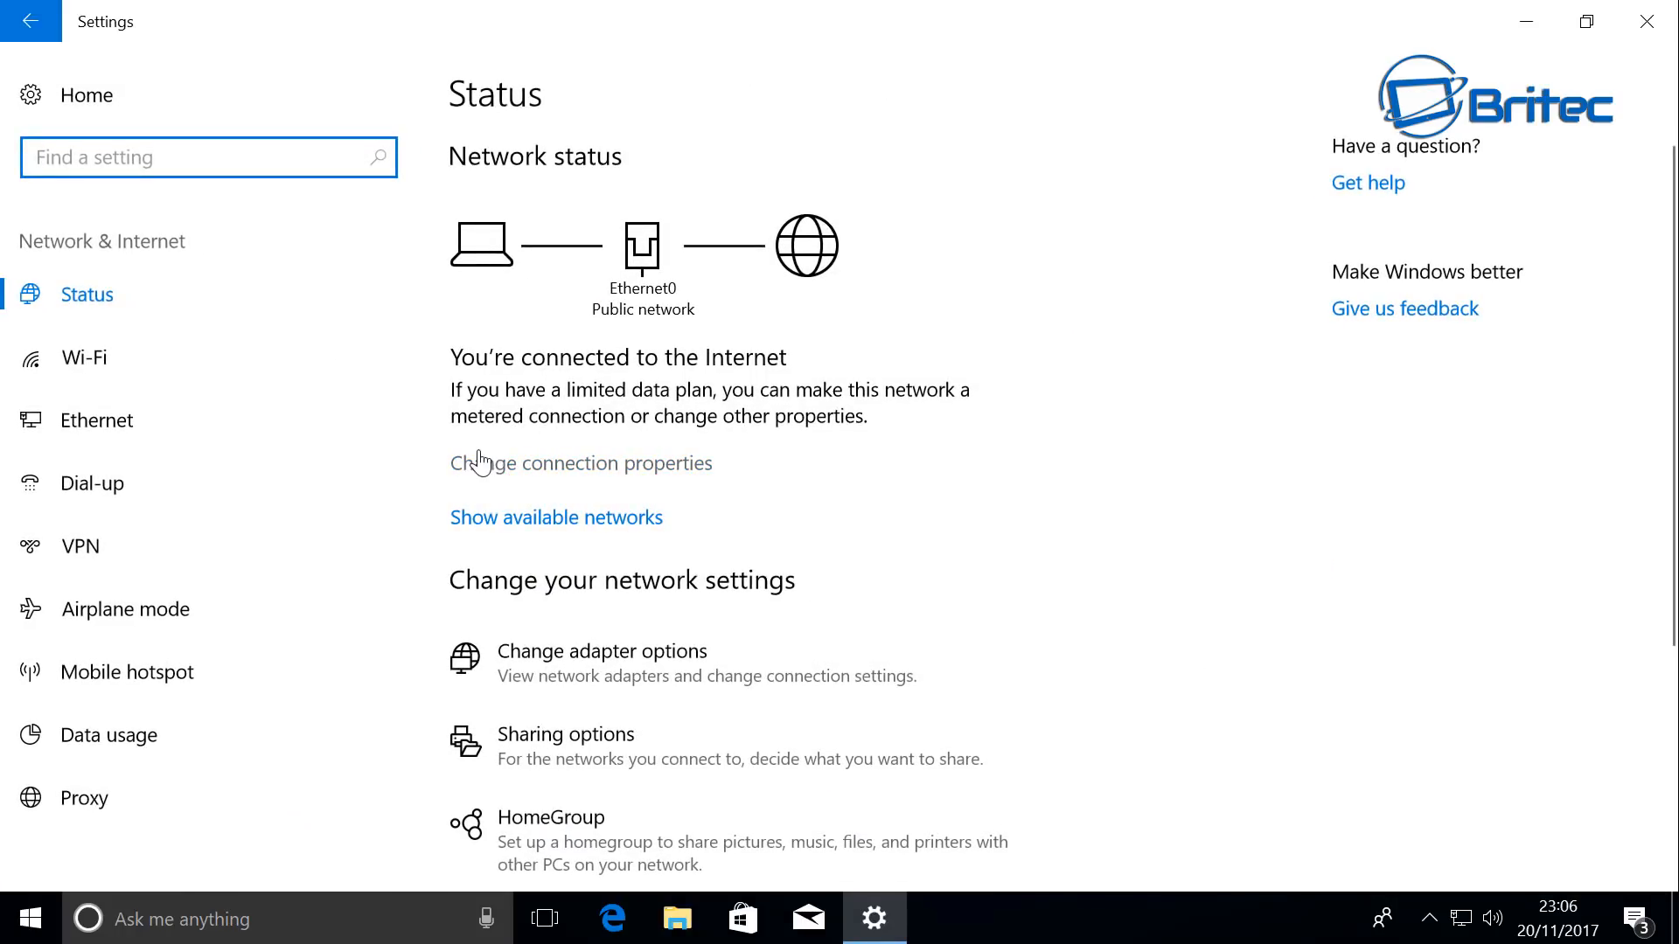
scroll(560, 568, "down", 4)
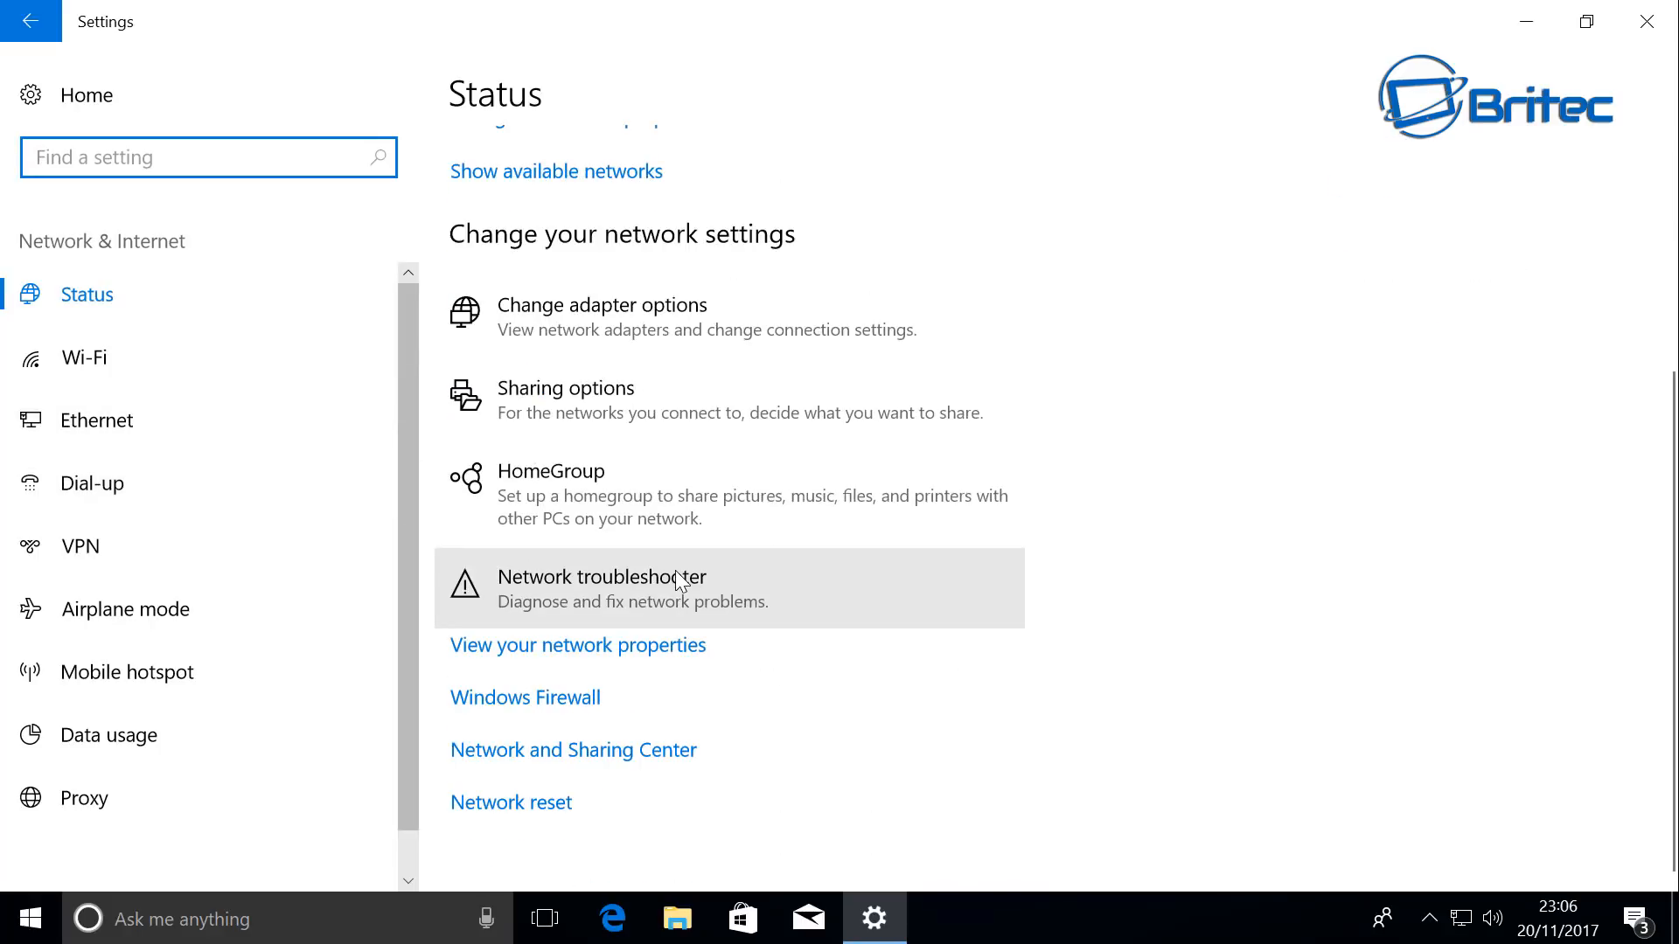
Step: In the Wi-Fi settings, turn off Online Sign-Up for Hotspot 2.0 networks and finding paid plans for suggested open hotspots
left_click(184, 376)
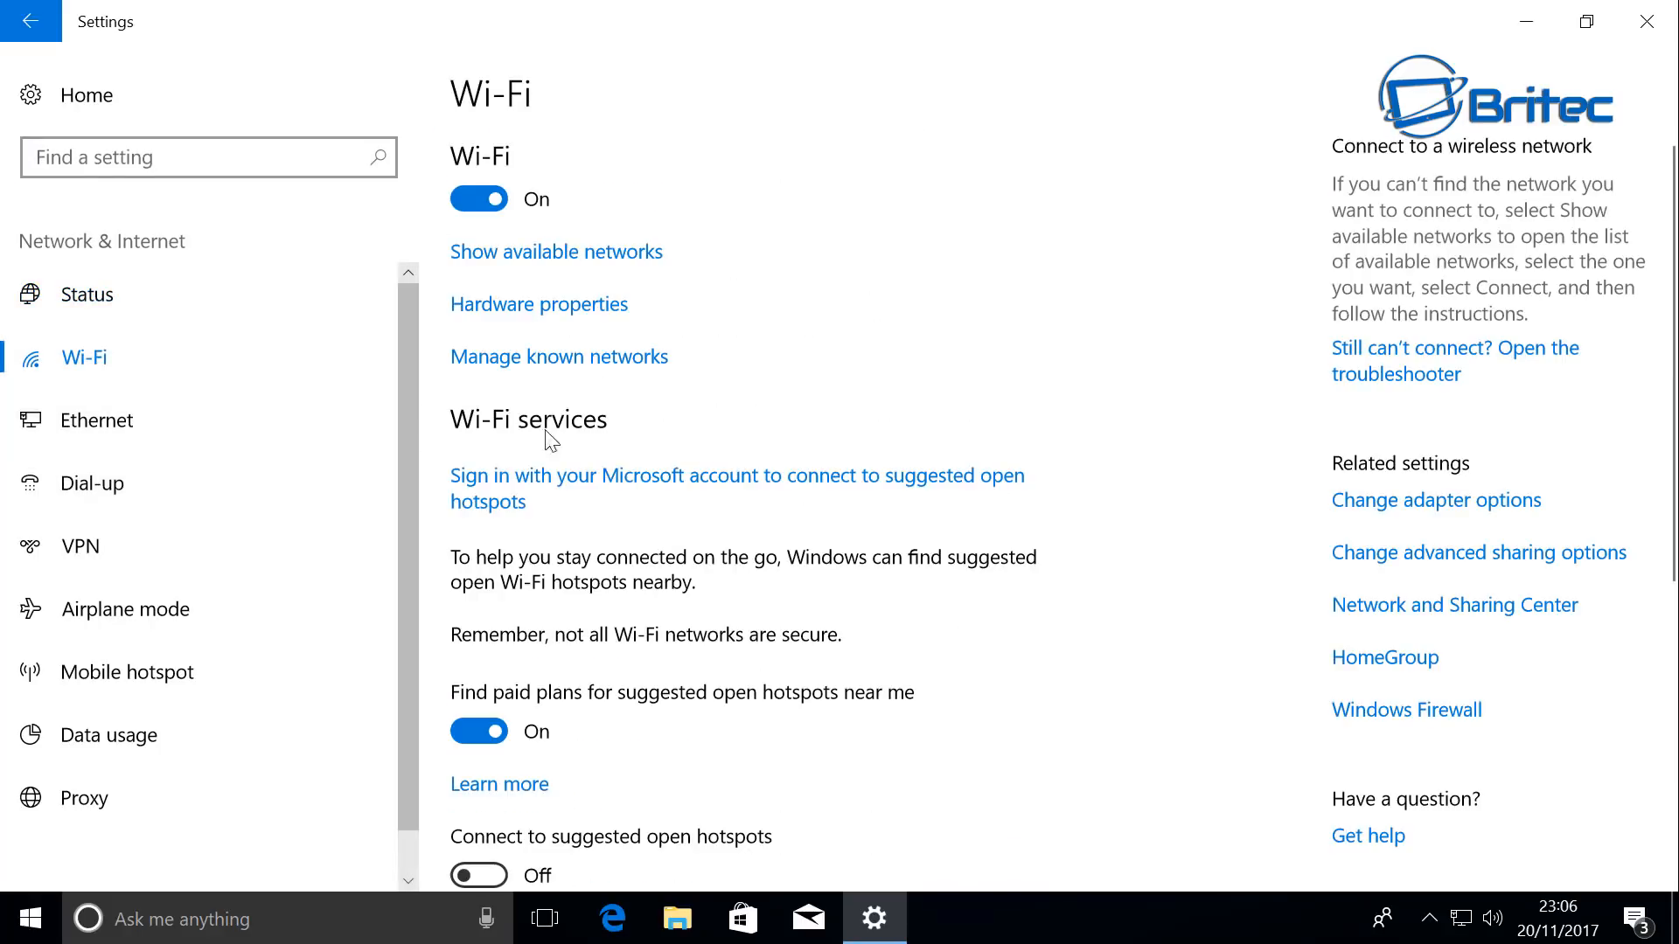
scroll(528, 526, "down", 3)
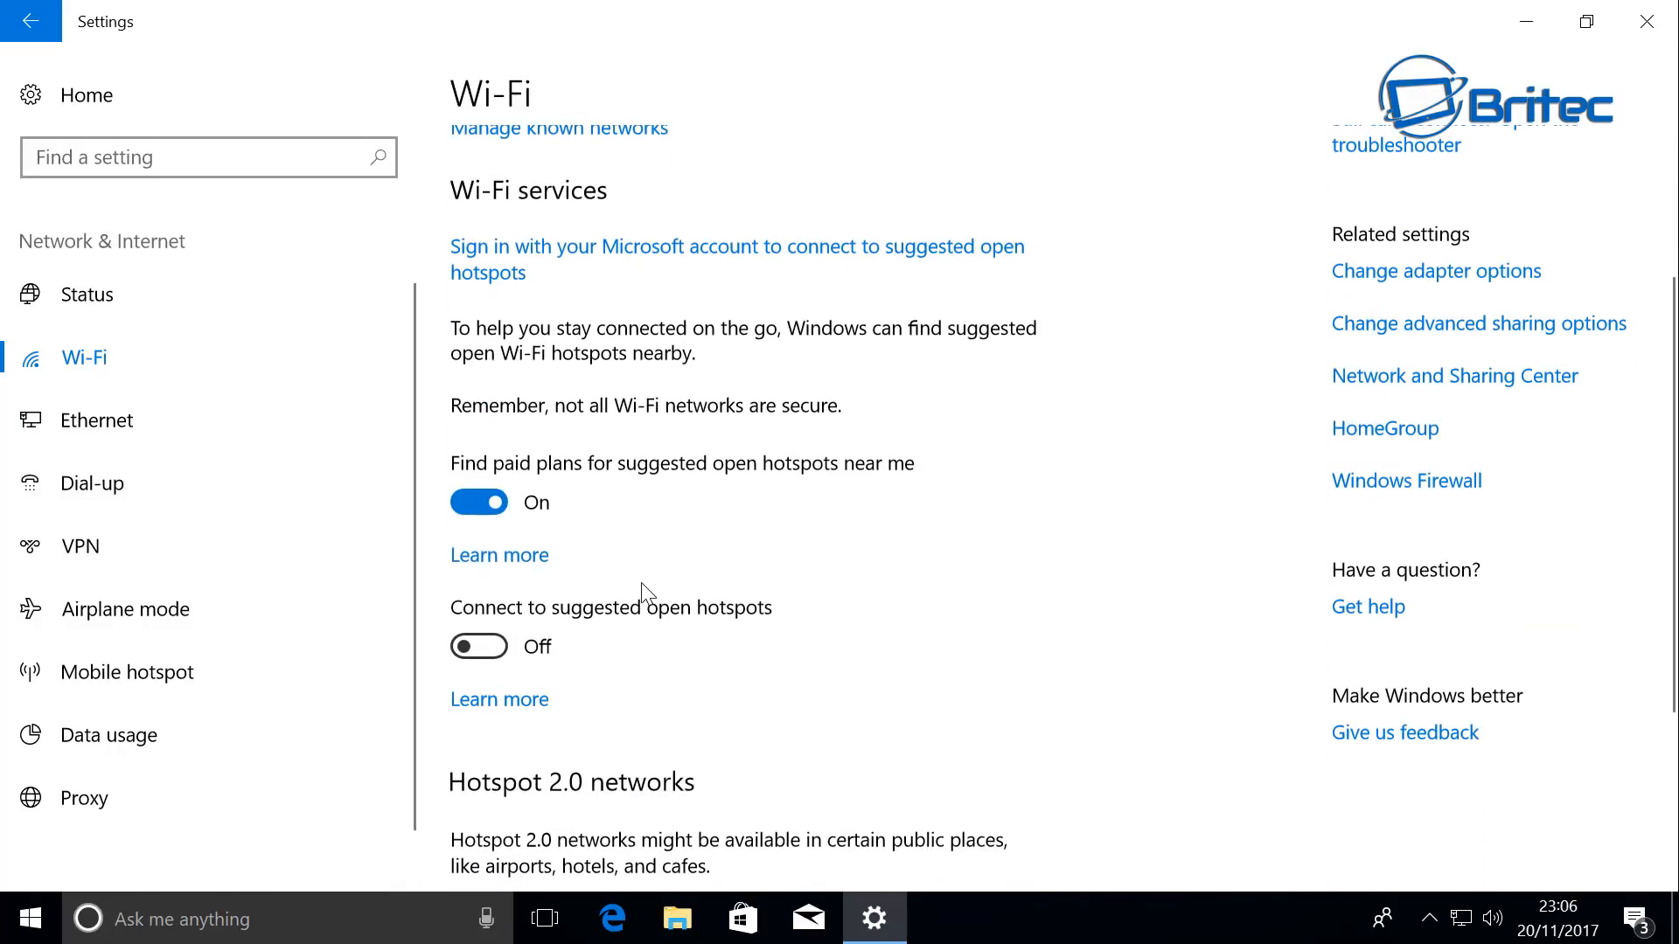
scroll(628, 691, "down", 3)
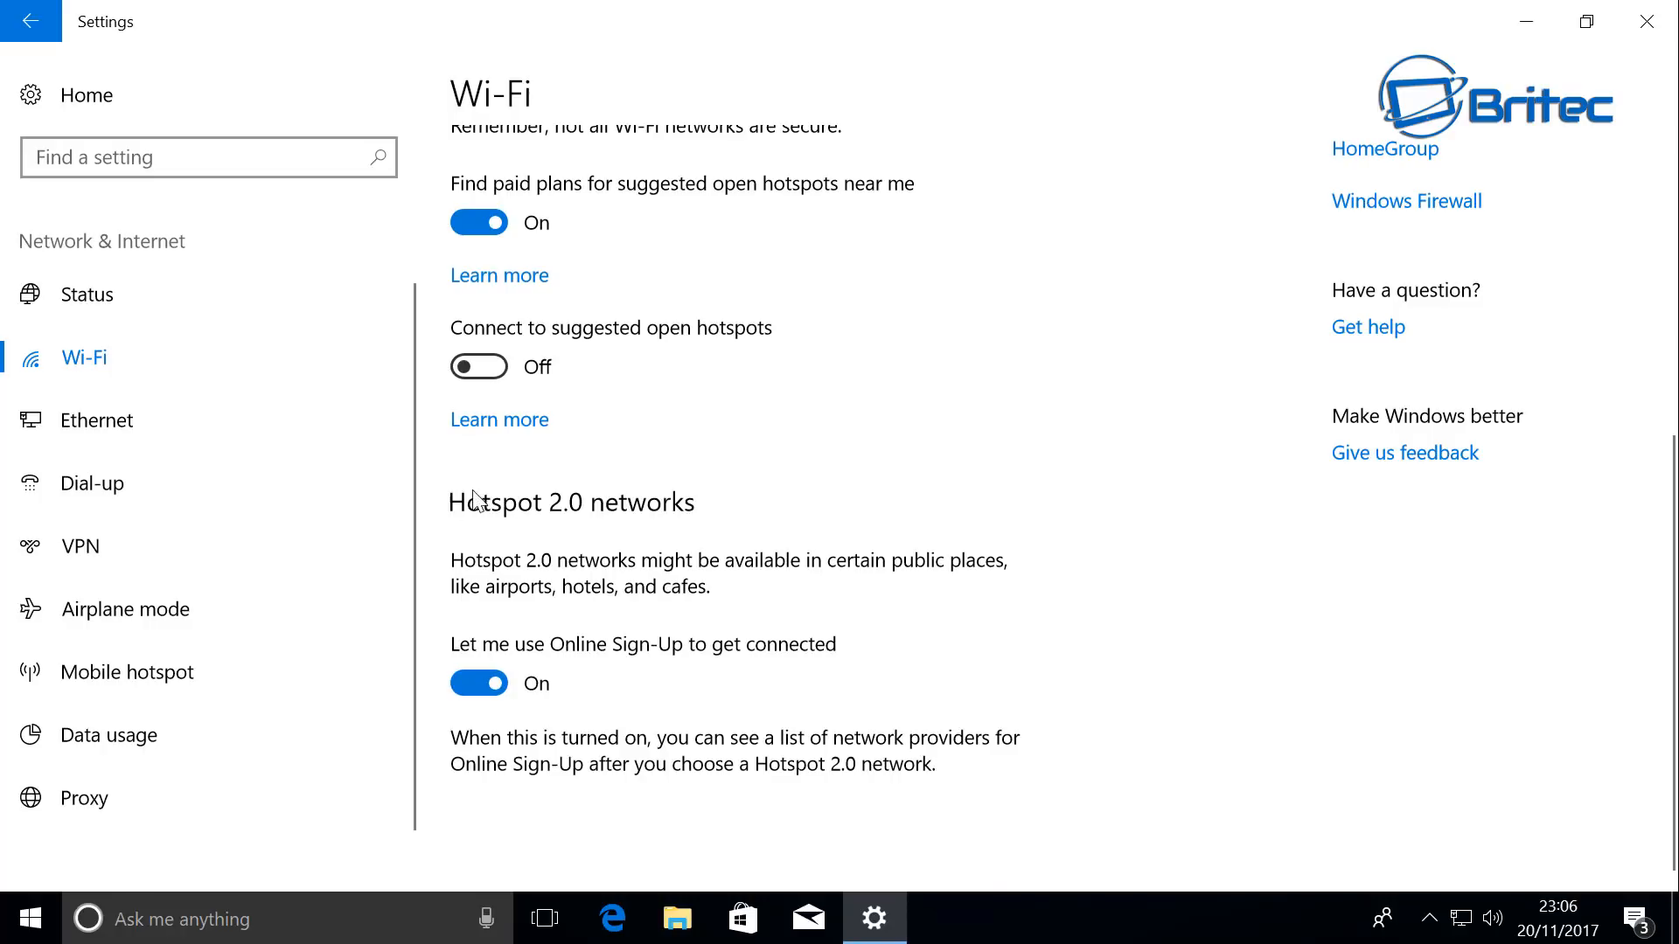
left_click(472, 680)
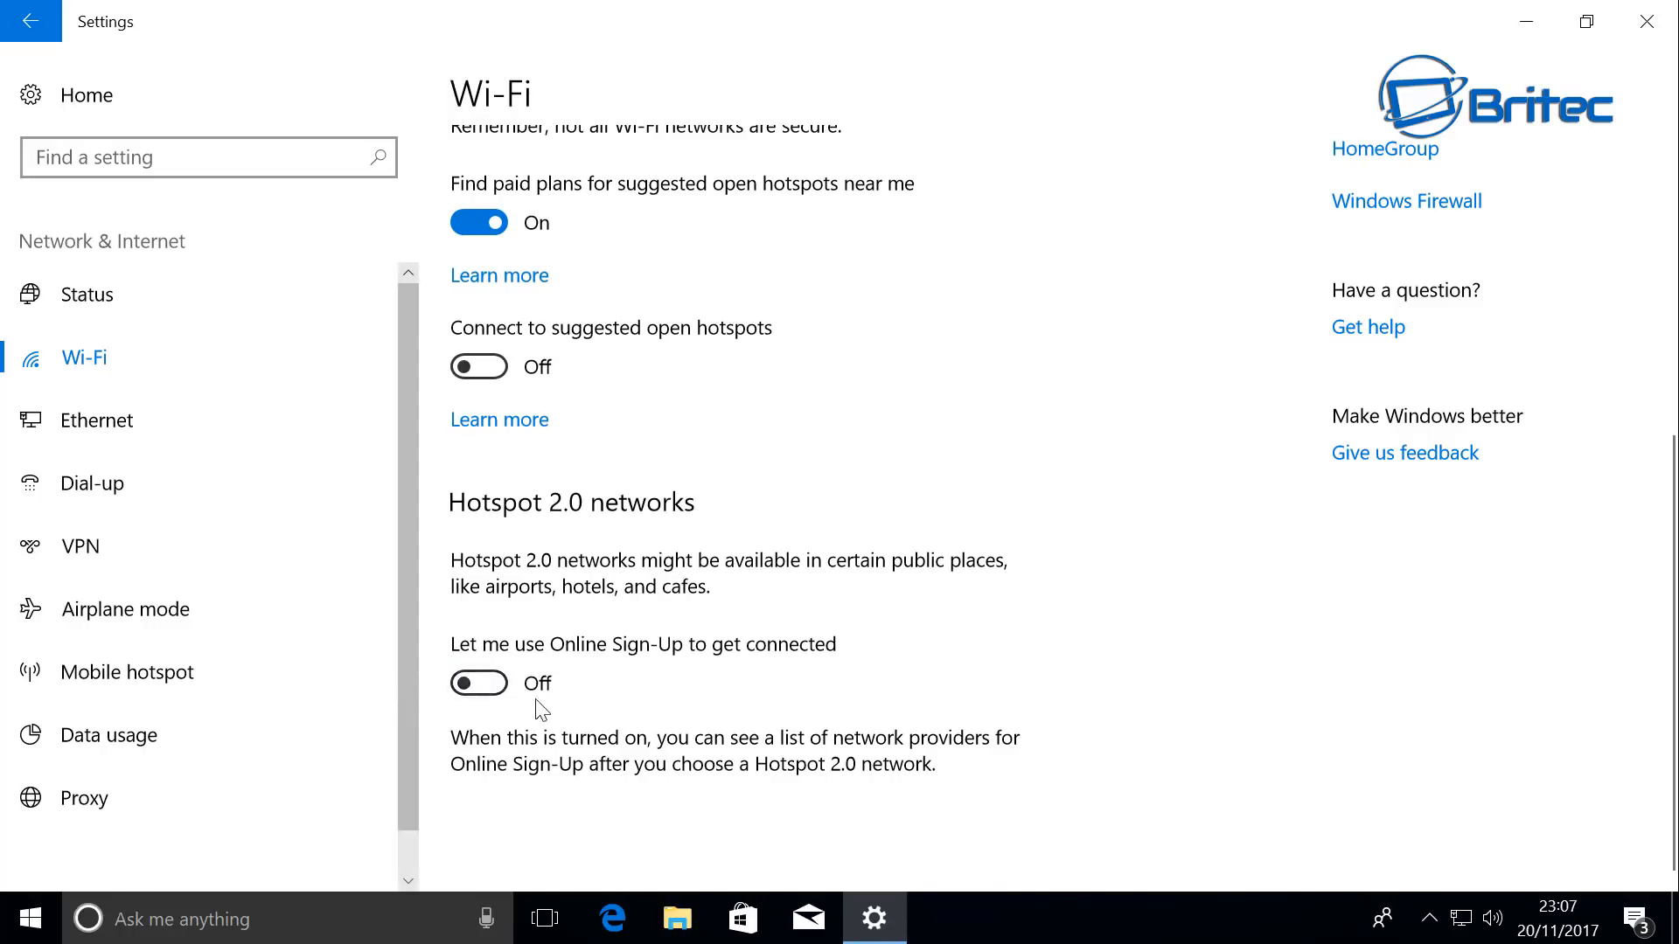
scroll(593, 551, "up", 3)
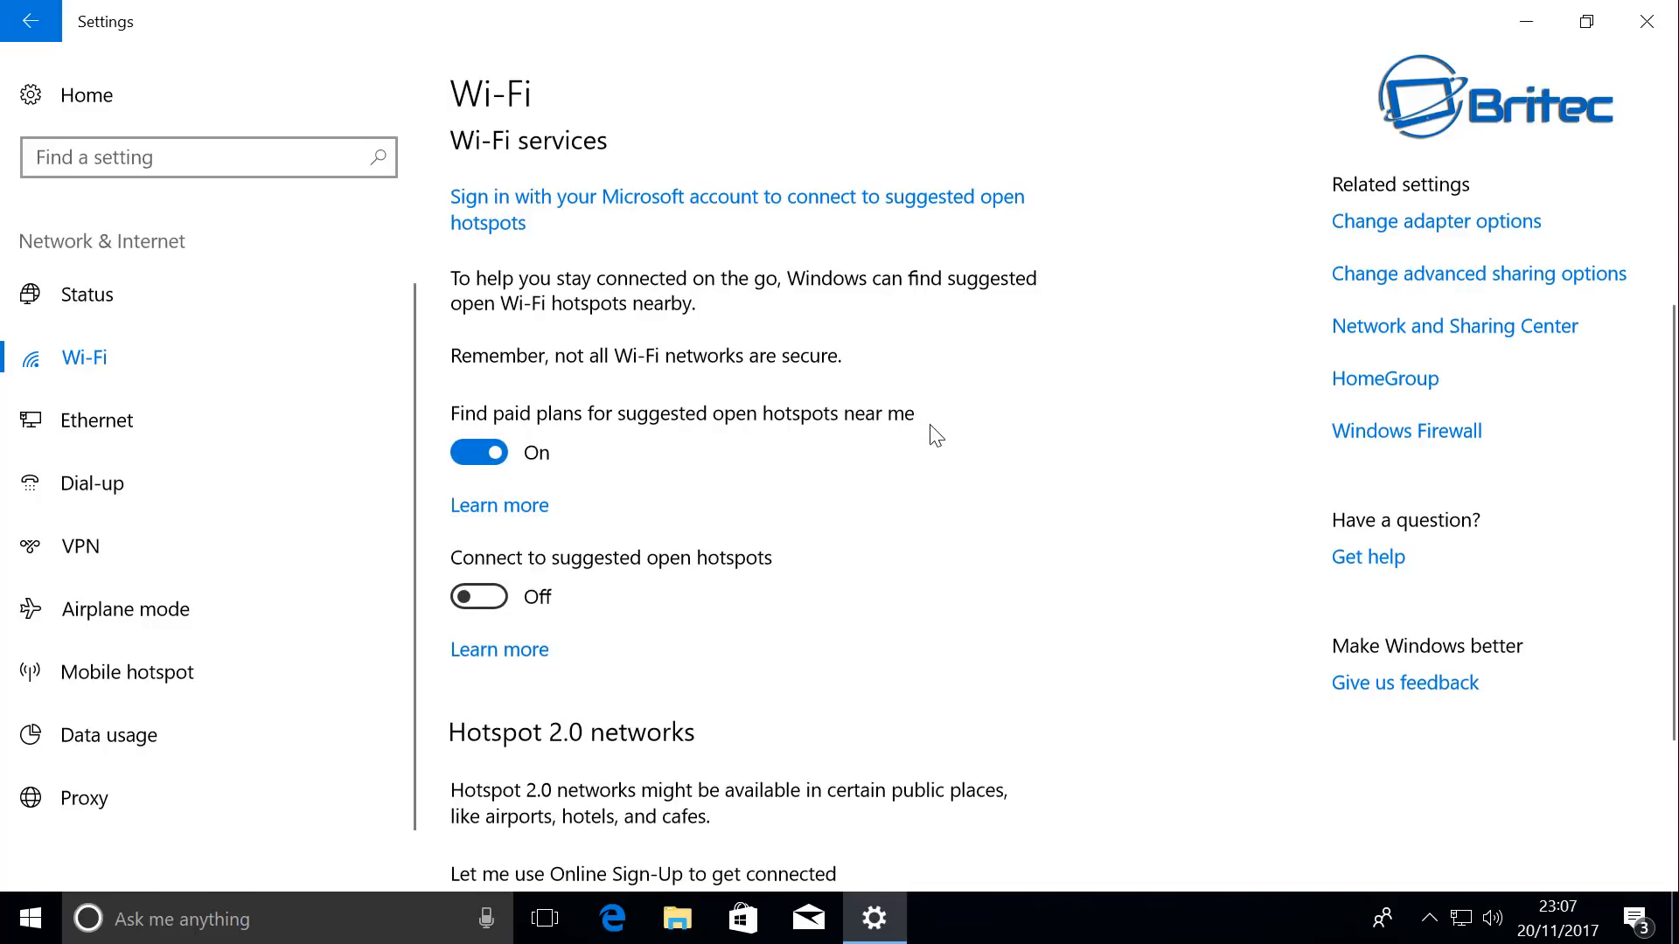
left_click(479, 453)
scroll(664, 578, "down", 3)
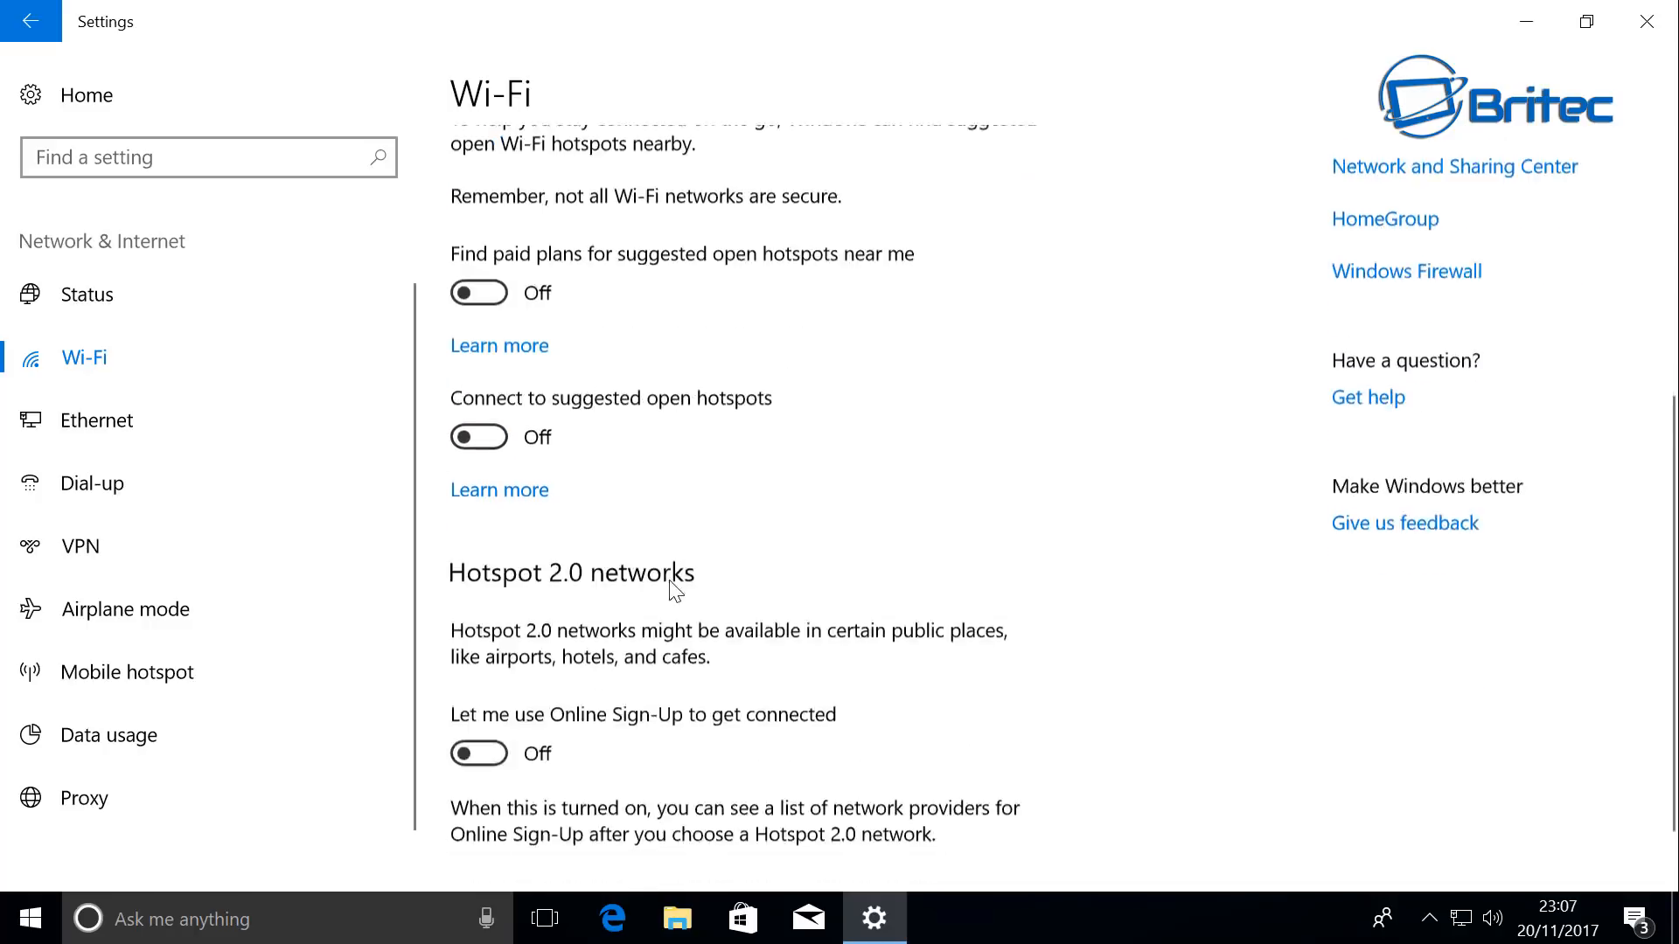
Step: Review the Wi-Fi page's network links and its suggested open hotspot and Hotspot 2.0 options
scroll(665, 629, "up", 6)
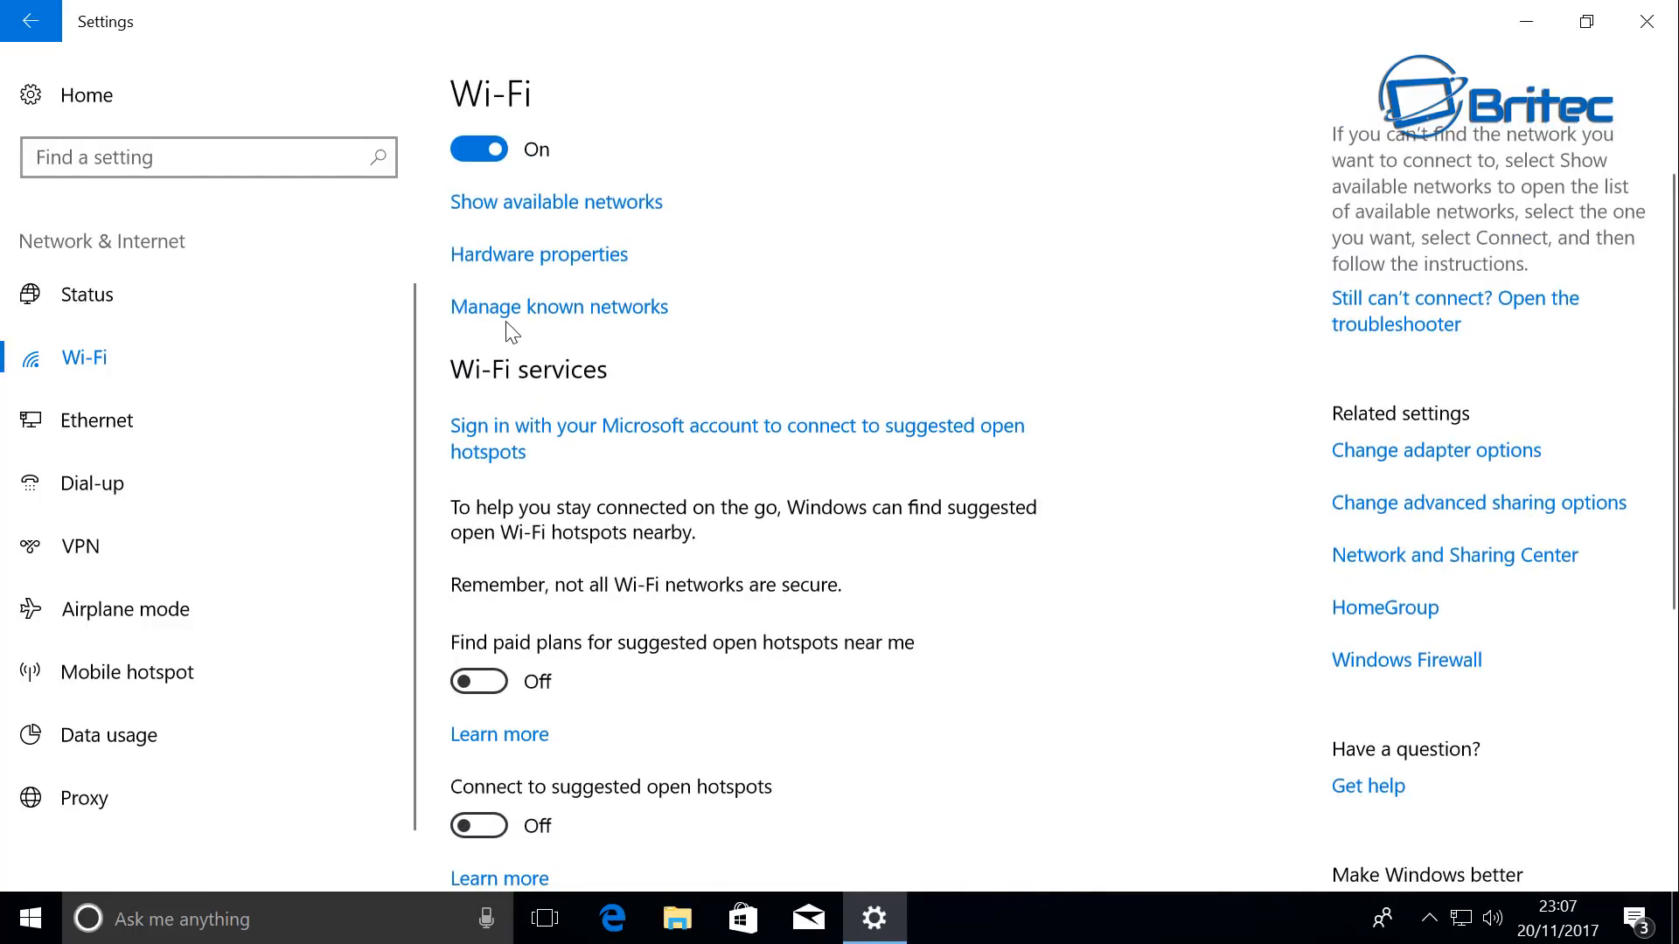
scroll(580, 376, "up", 1)
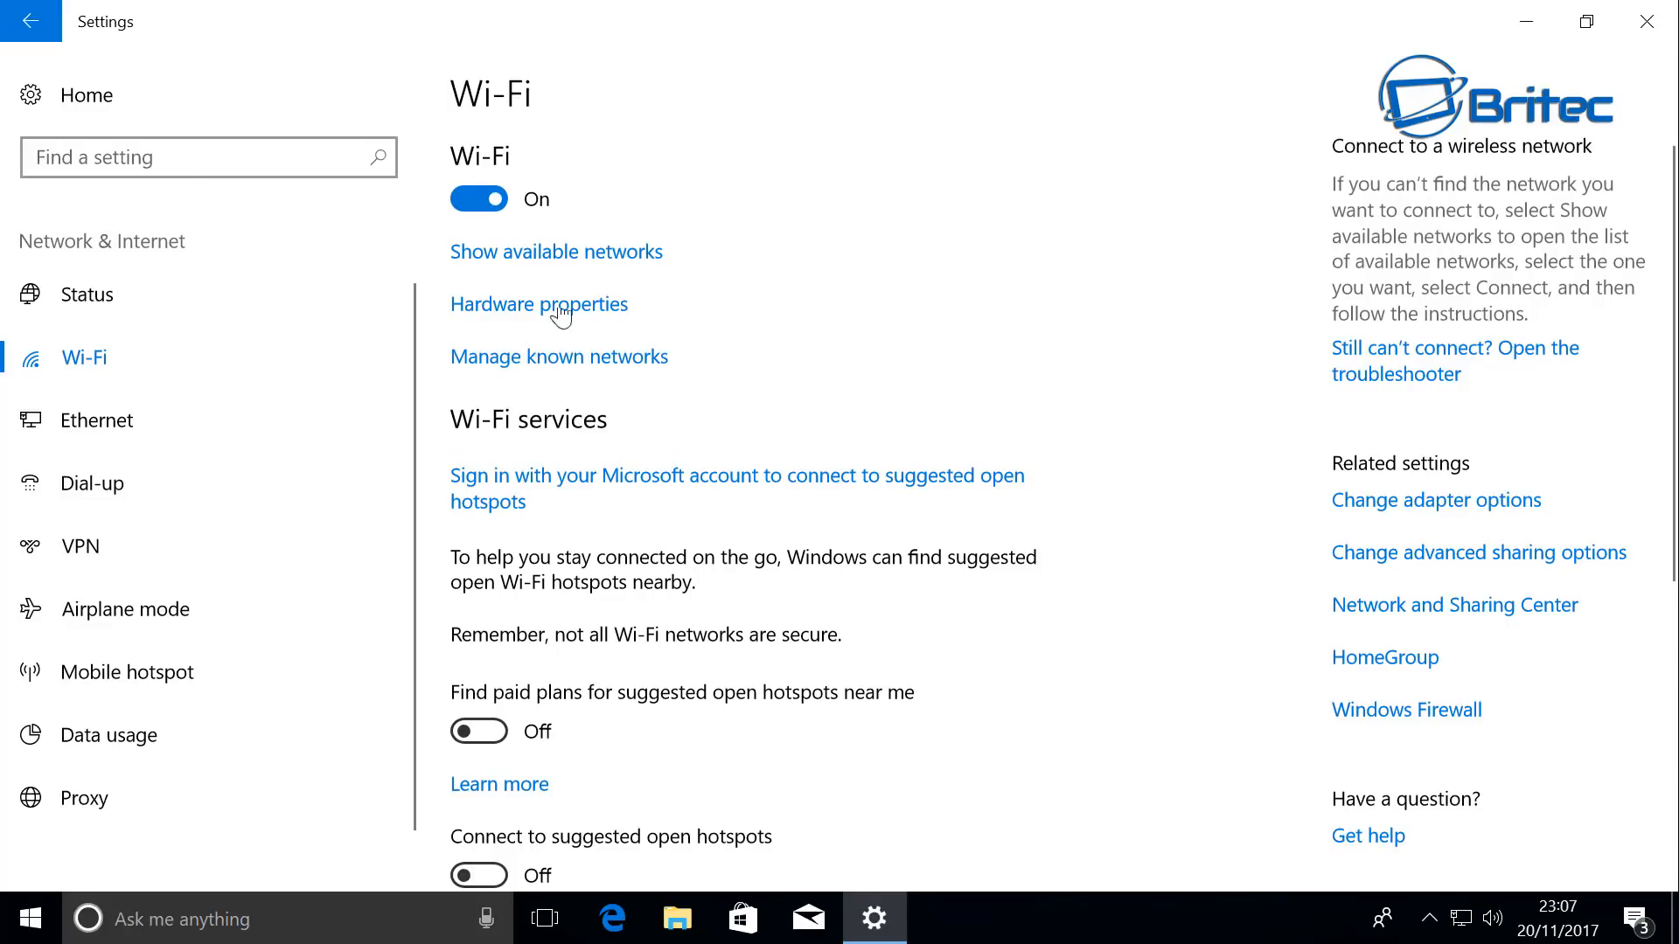
scroll(548, 551, "down", 4)
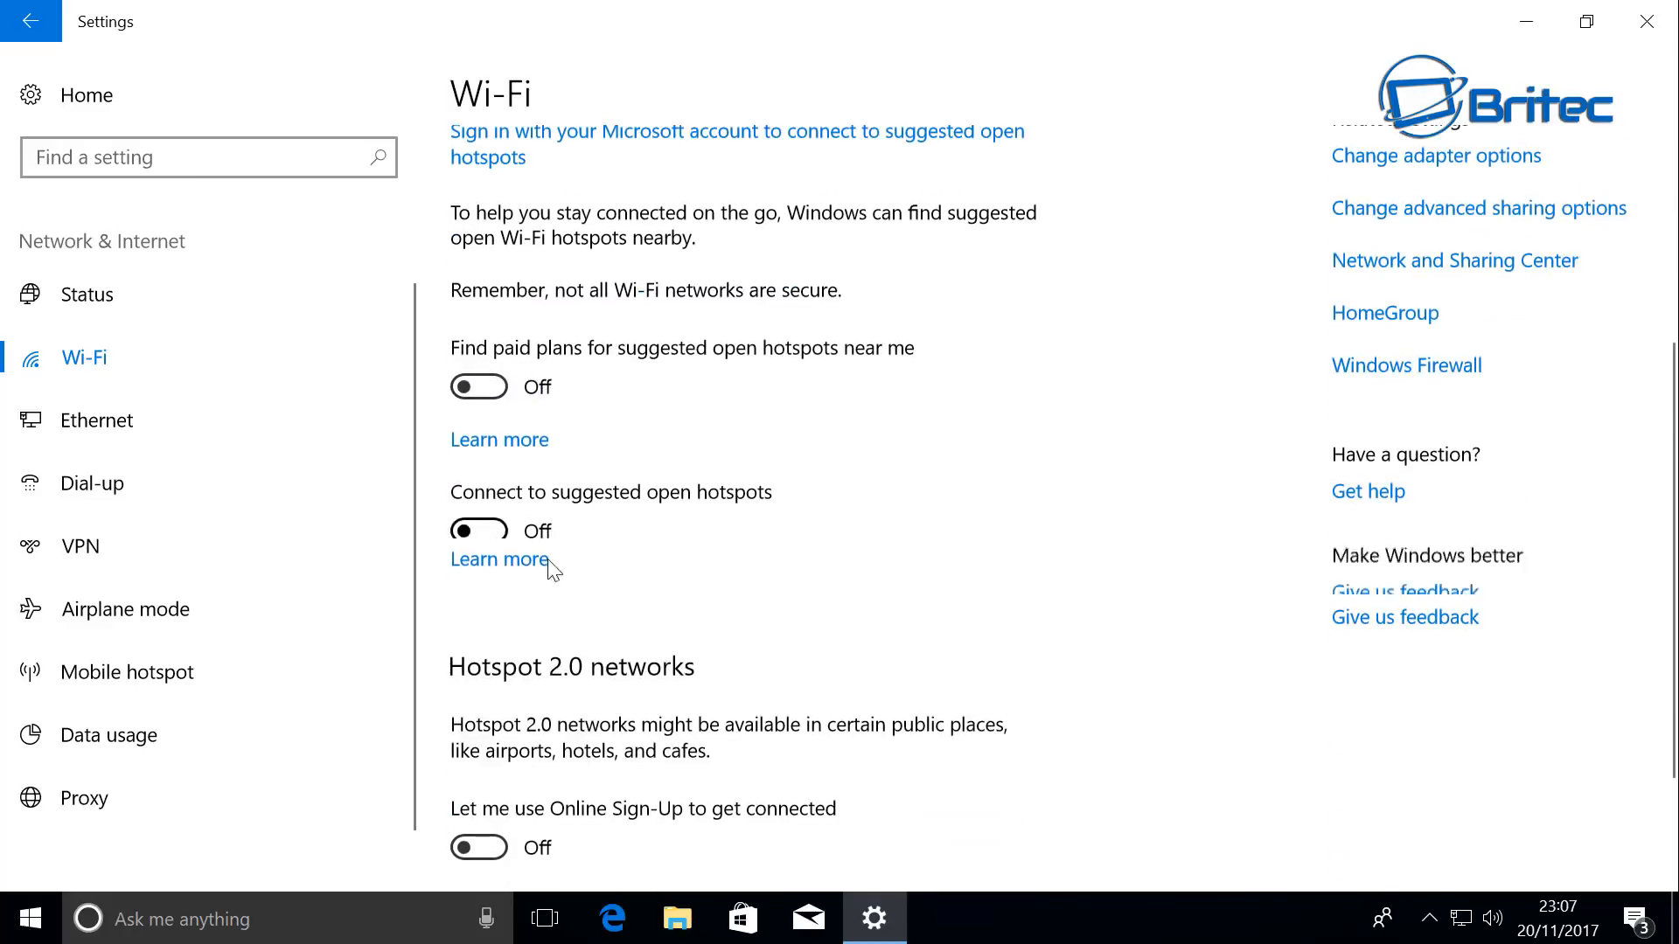
scroll(551, 568, "down", 3)
scroll(543, 615, "up", 8)
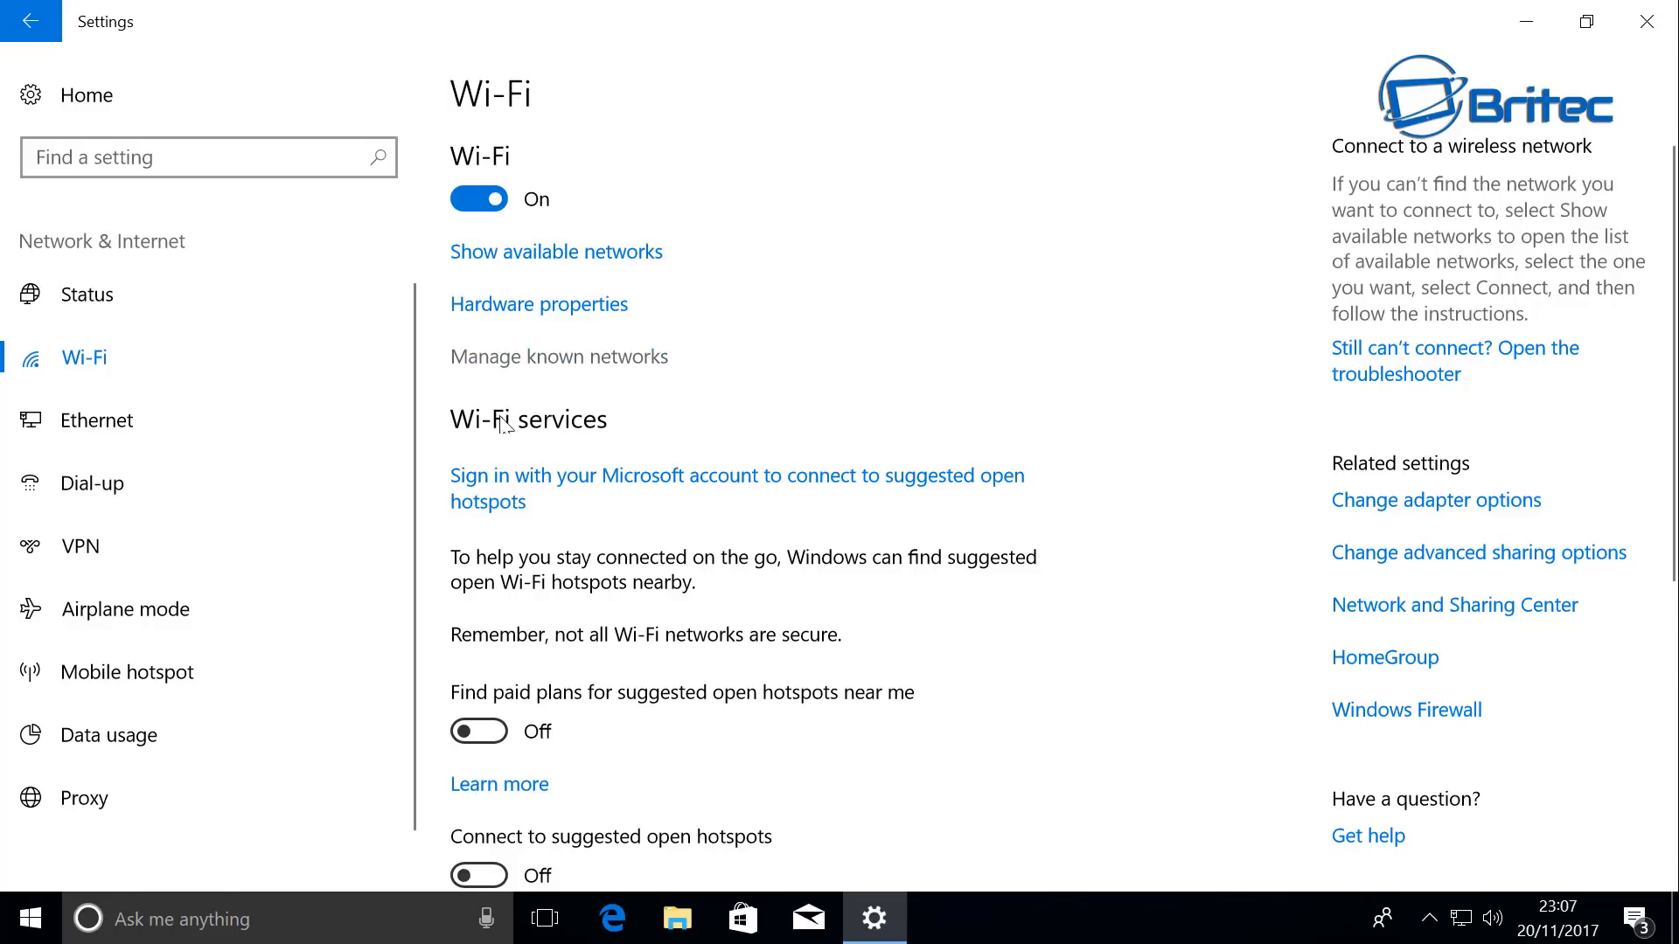
scroll(585, 678, "down", 3)
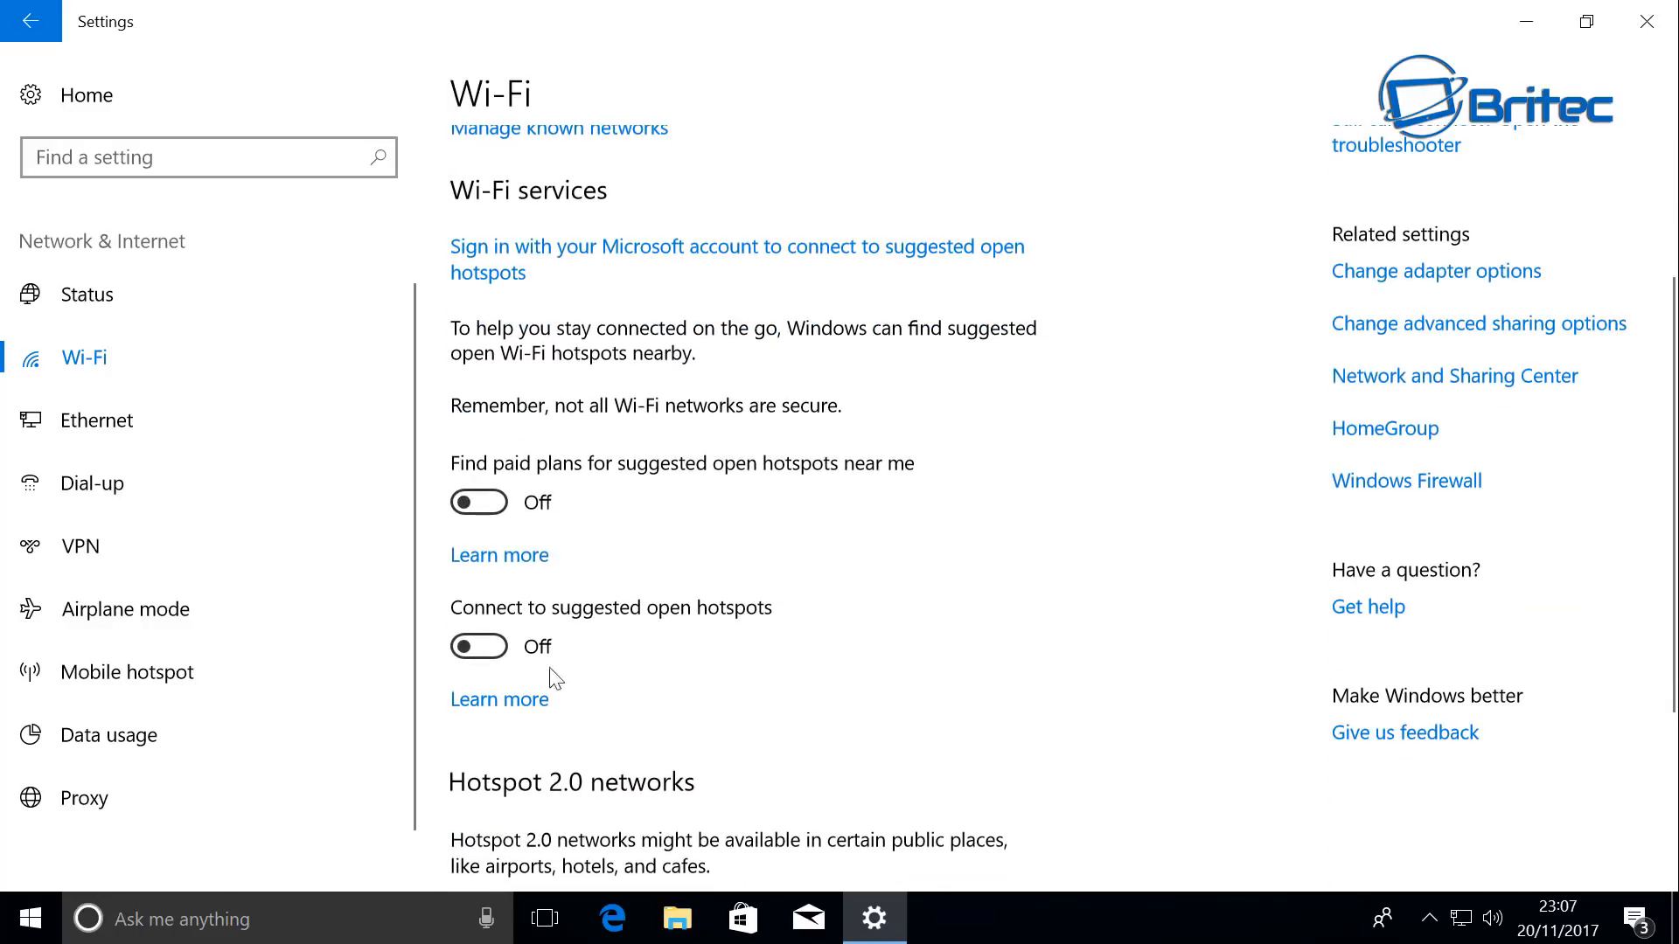
Step: Check the Ethernet and Dial-up pages, and turn off VPN over metered networks and VPN while roaming
left_click(118, 423)
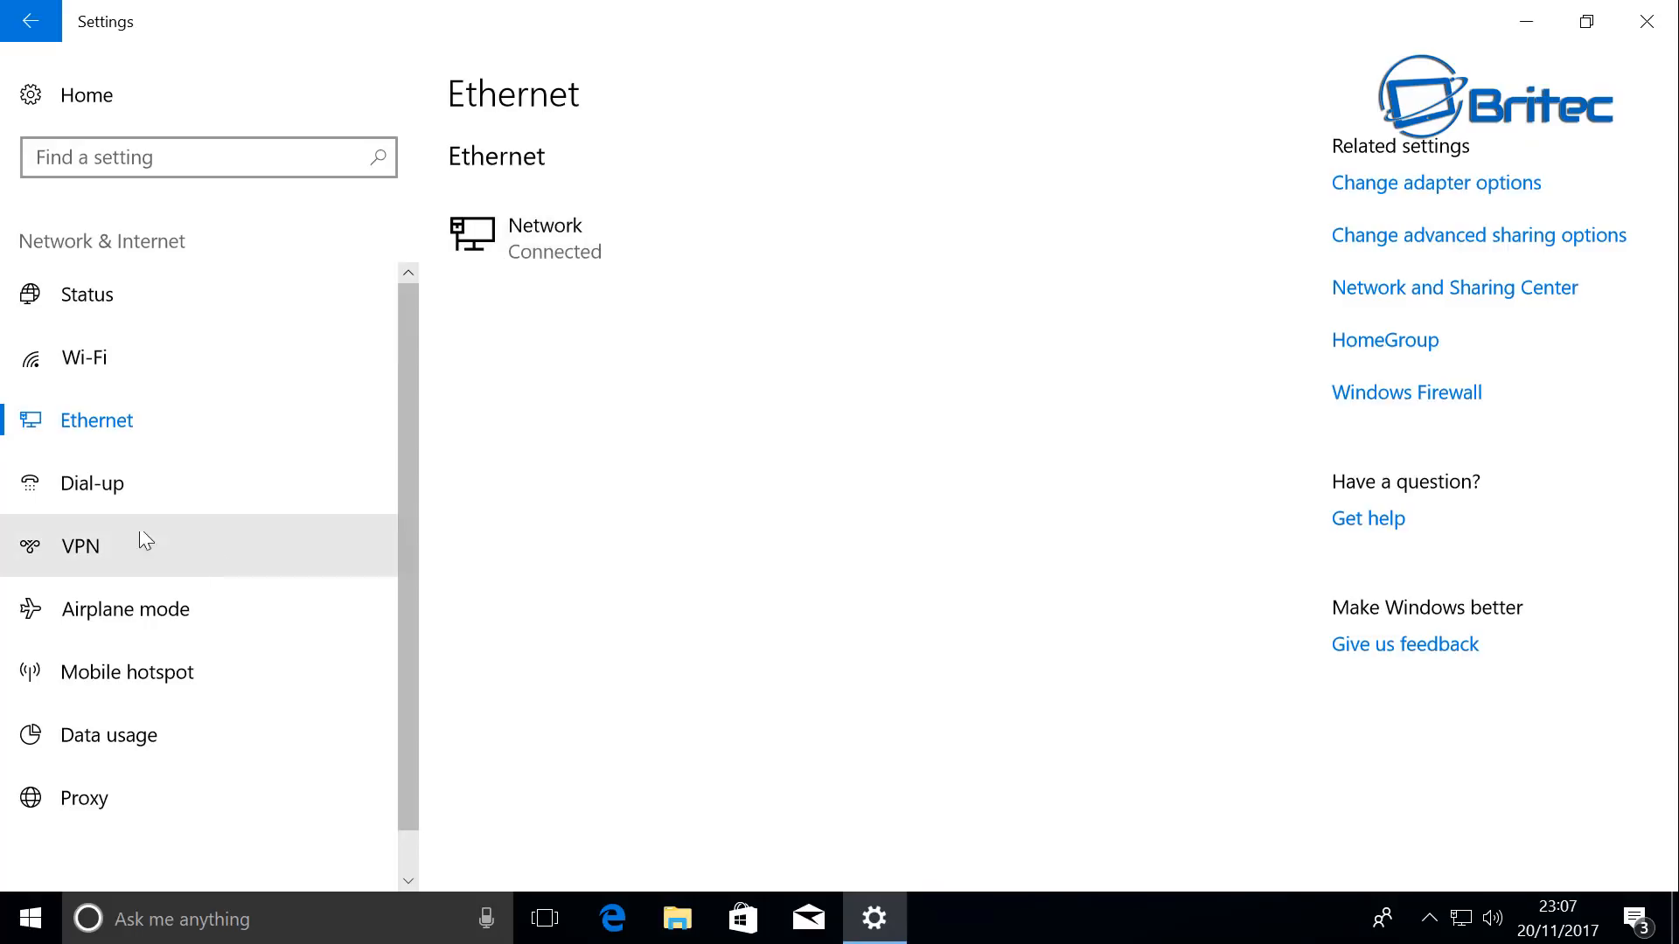
left_click(117, 490)
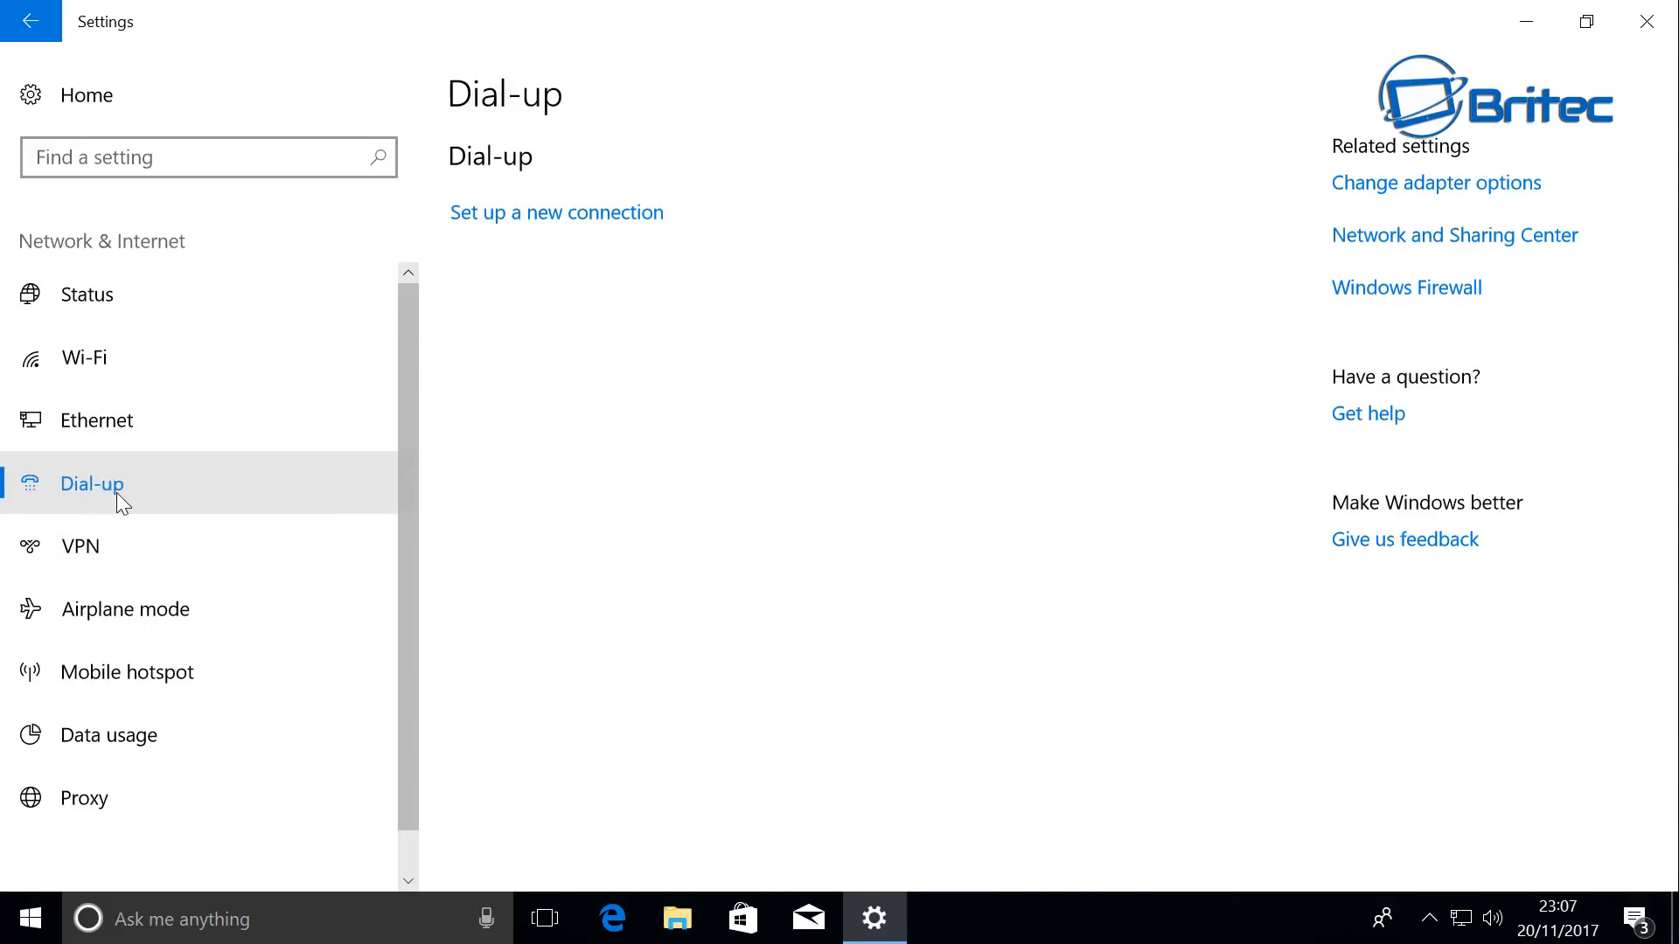
left_click(55, 528)
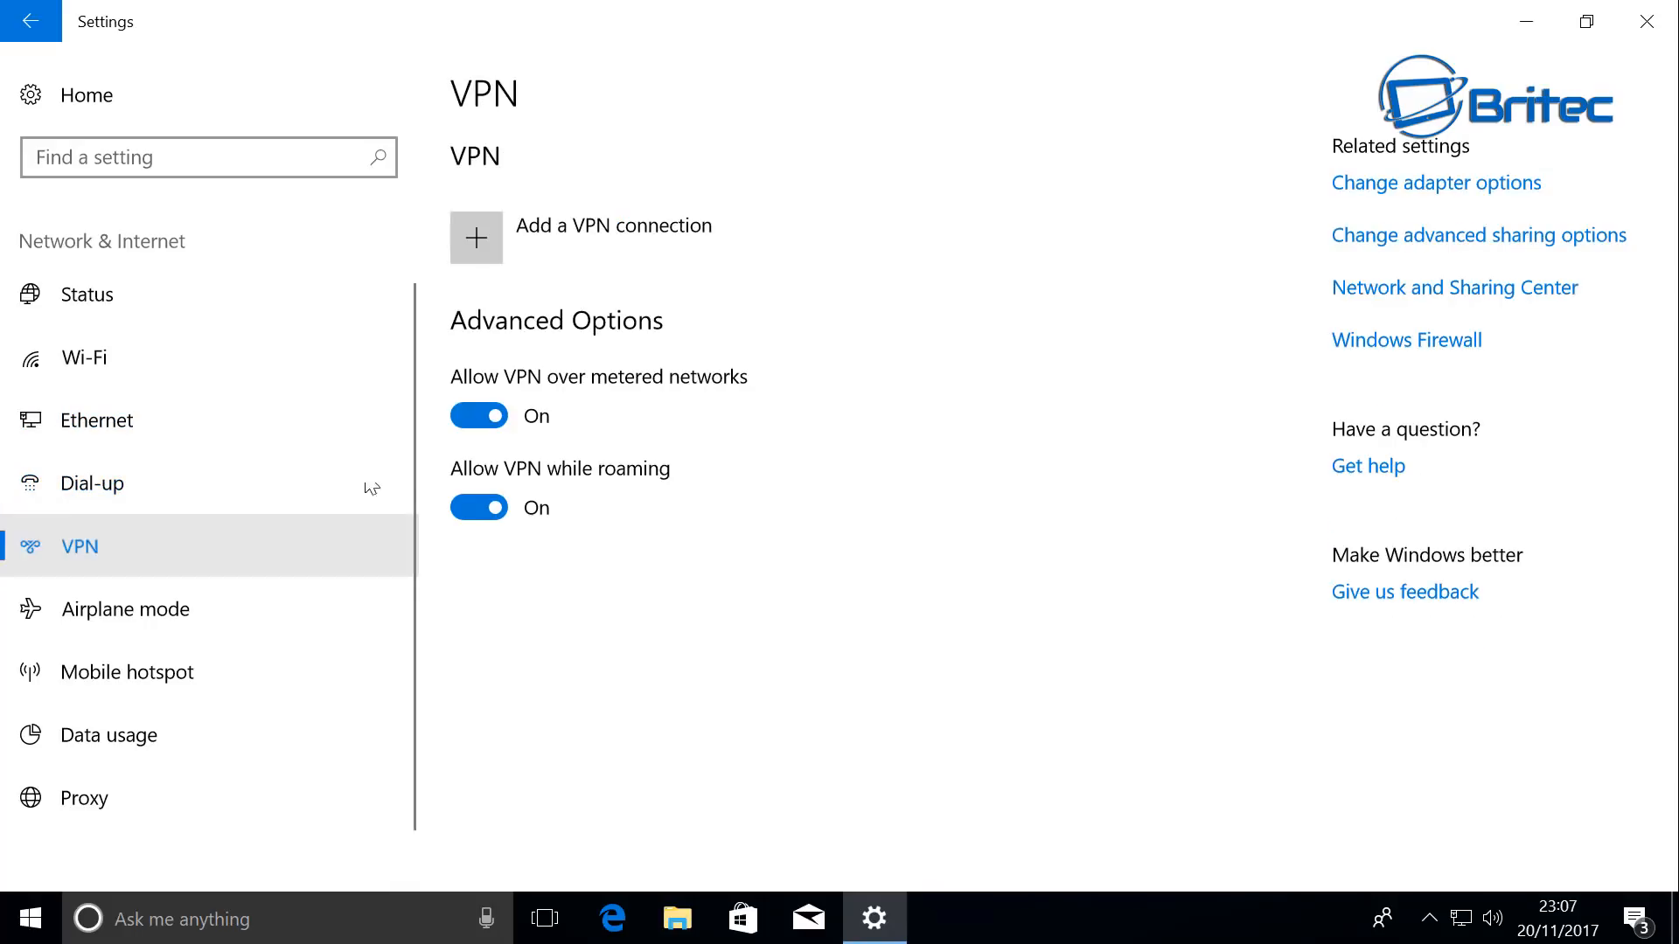
left_click(472, 420)
left_click(476, 509)
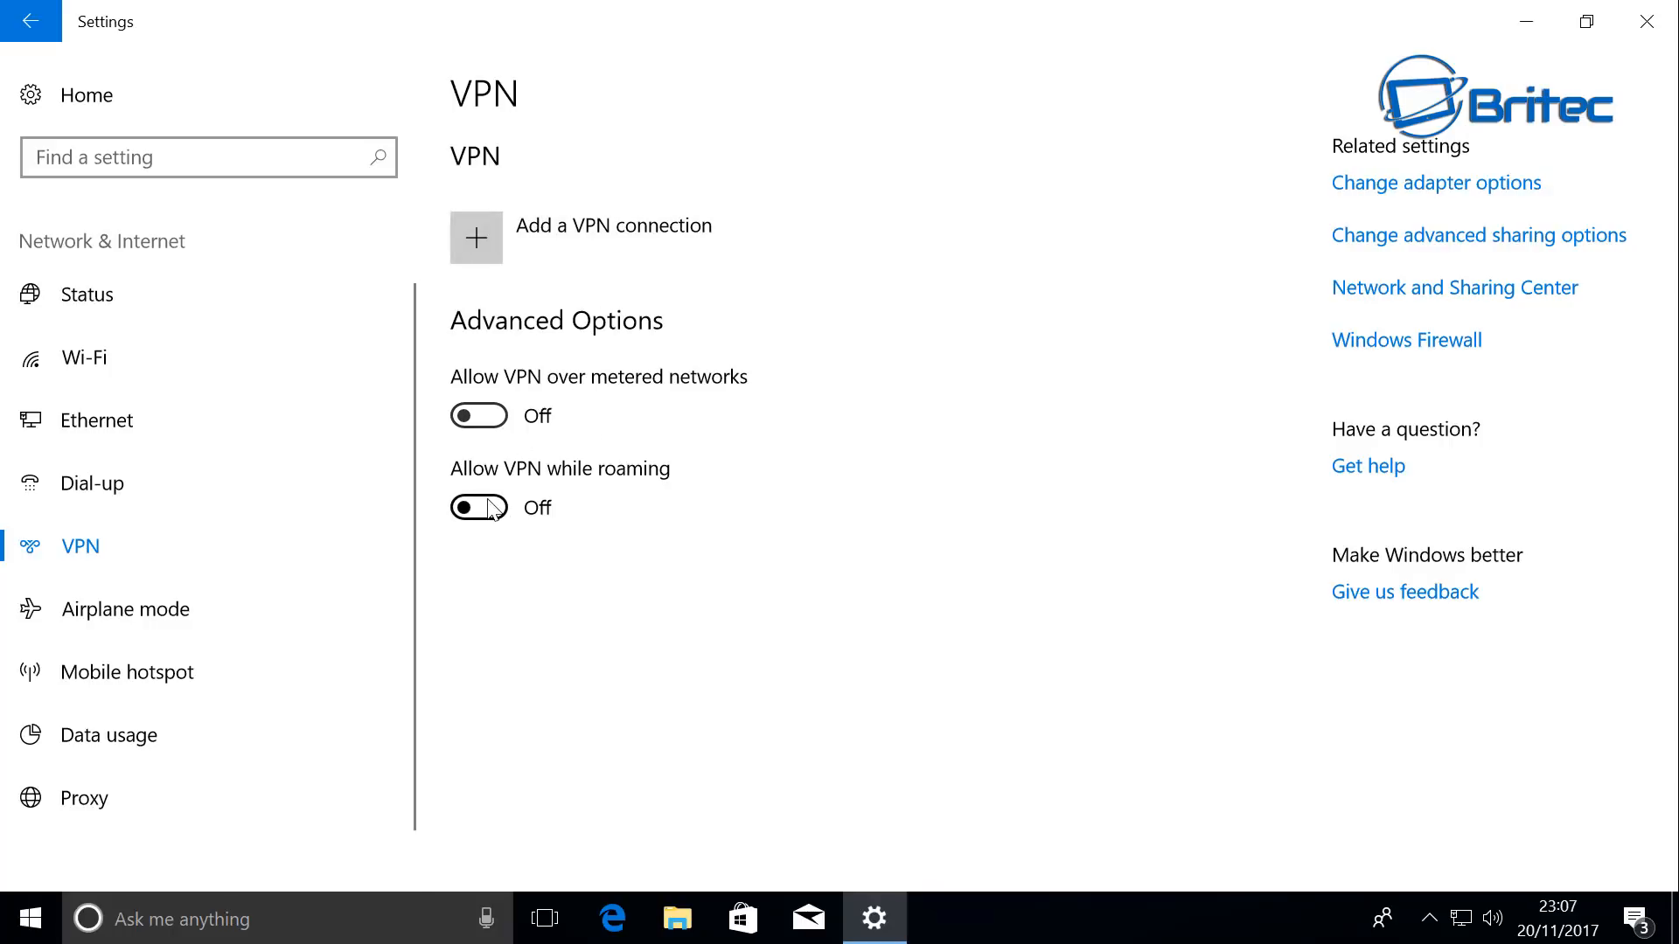
Step: Look through the Airplane mode, Mobile hotspot, Data usage and Proxy settings
left_click(81, 622)
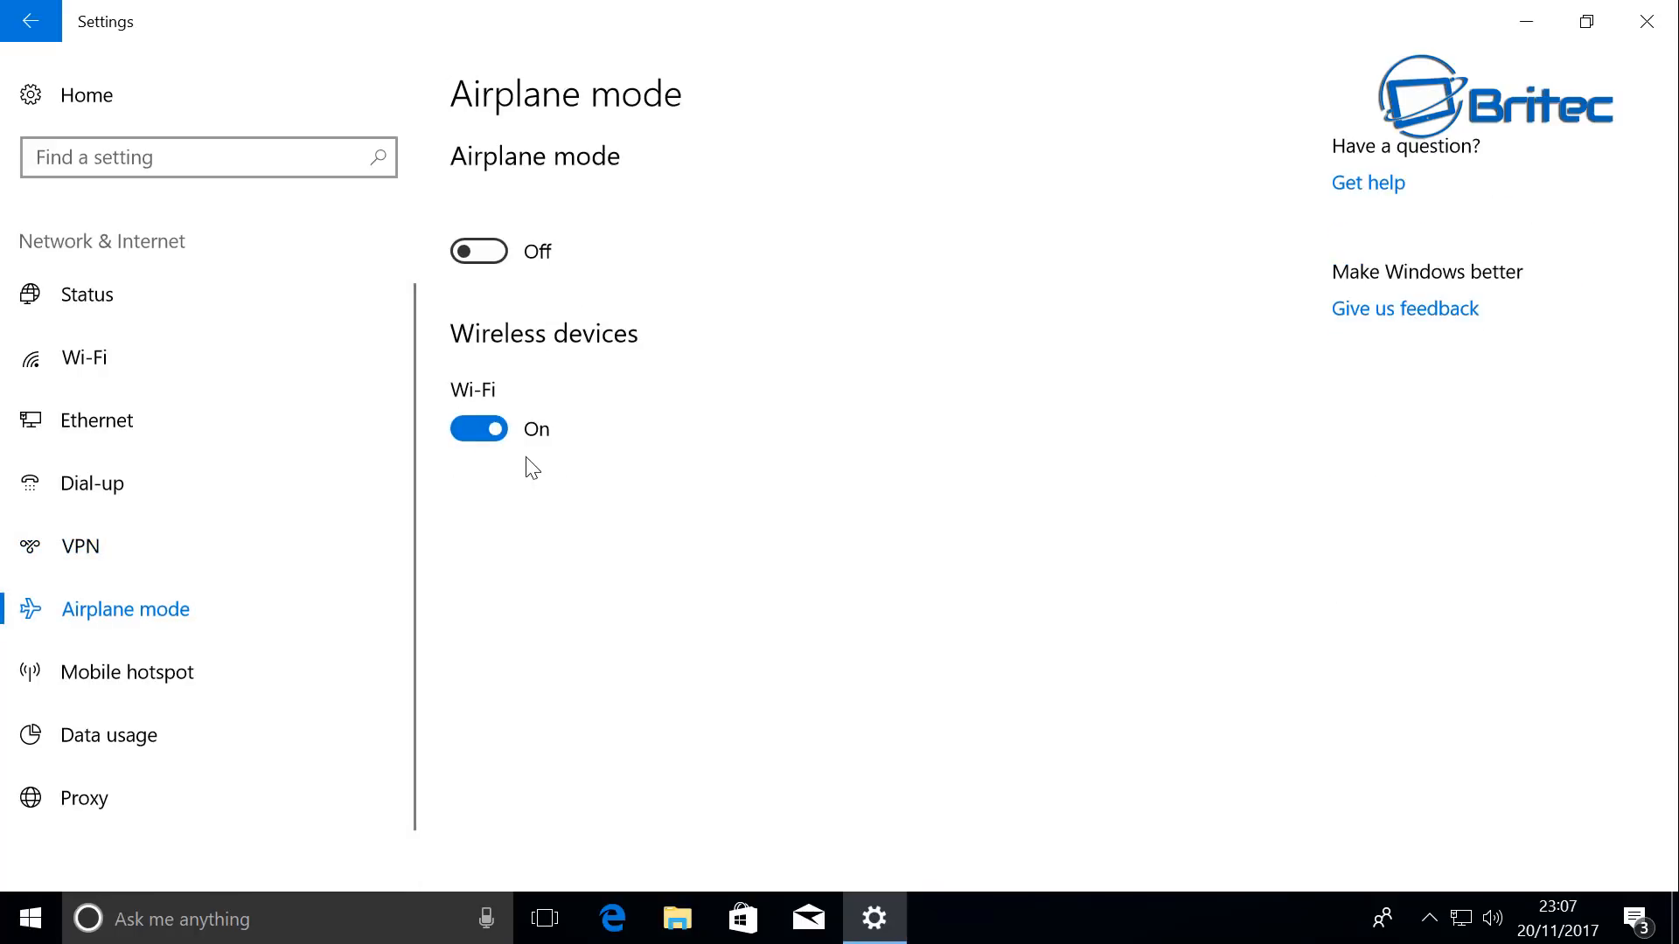
left_click(123, 679)
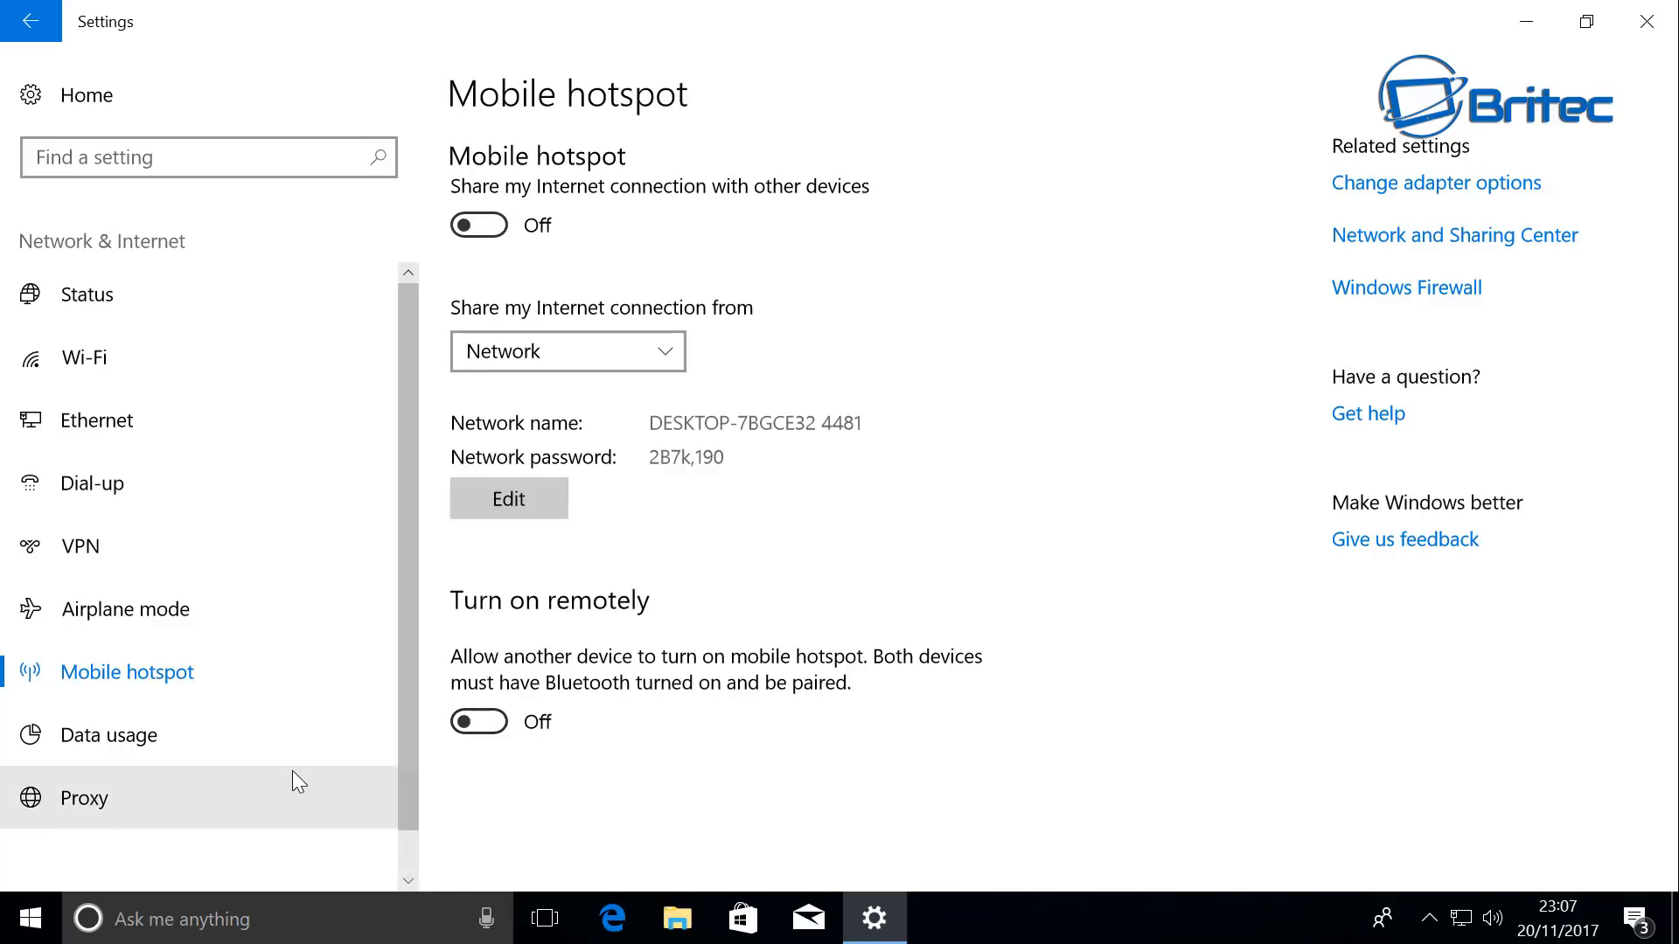
left_click(122, 752)
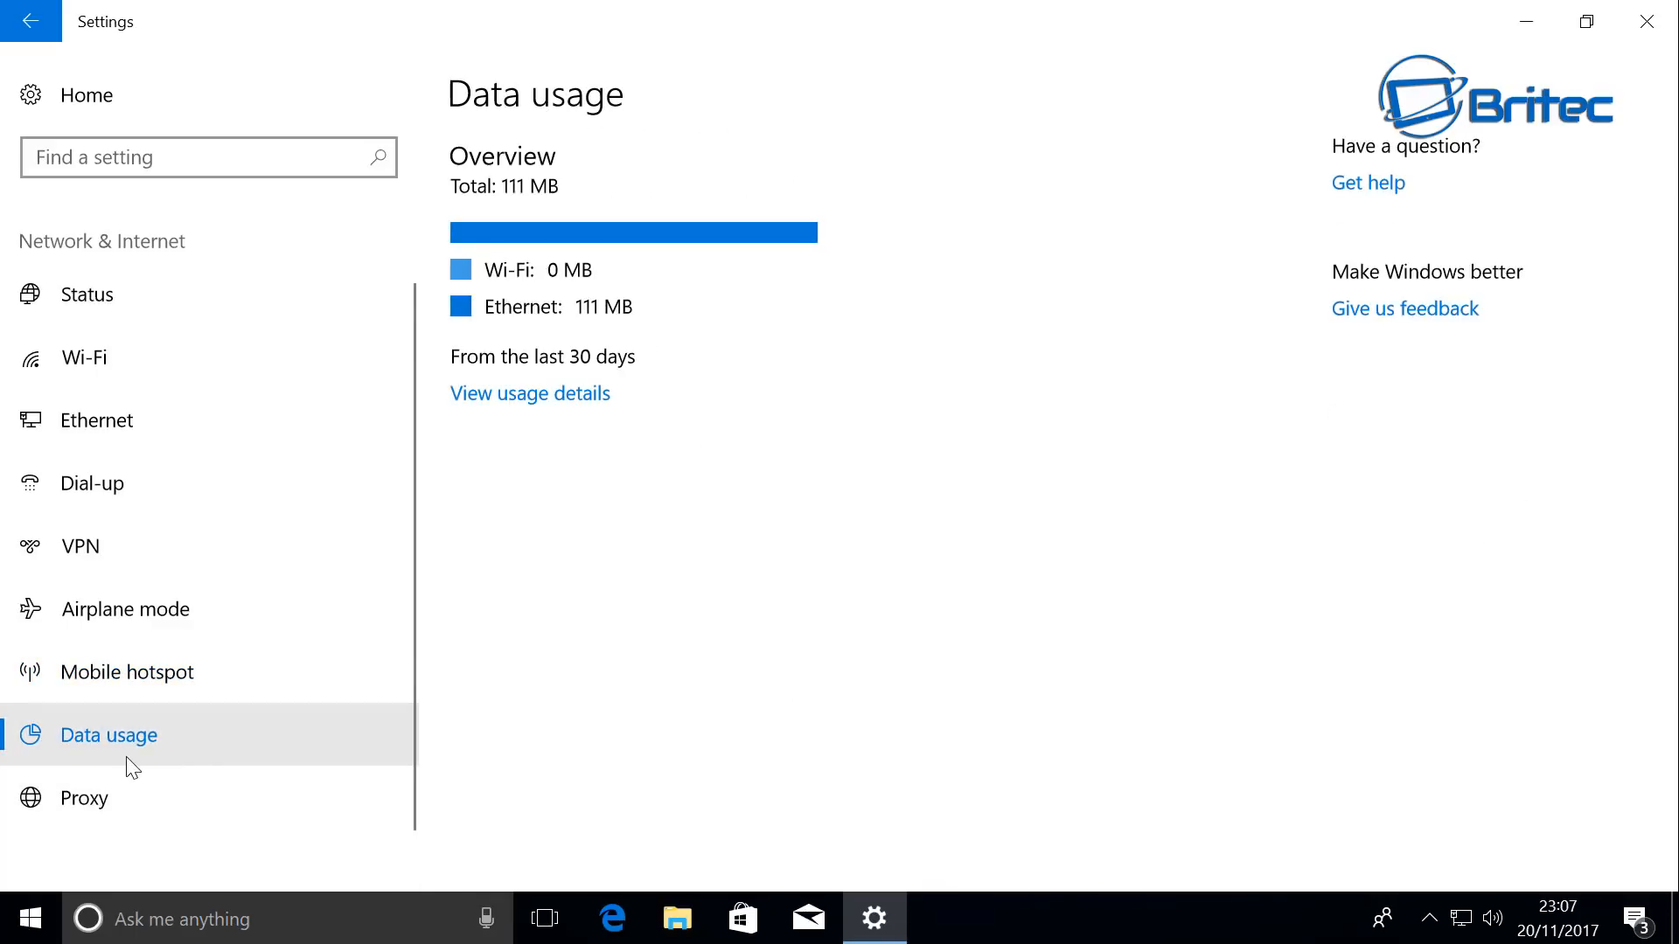
left_click(72, 797)
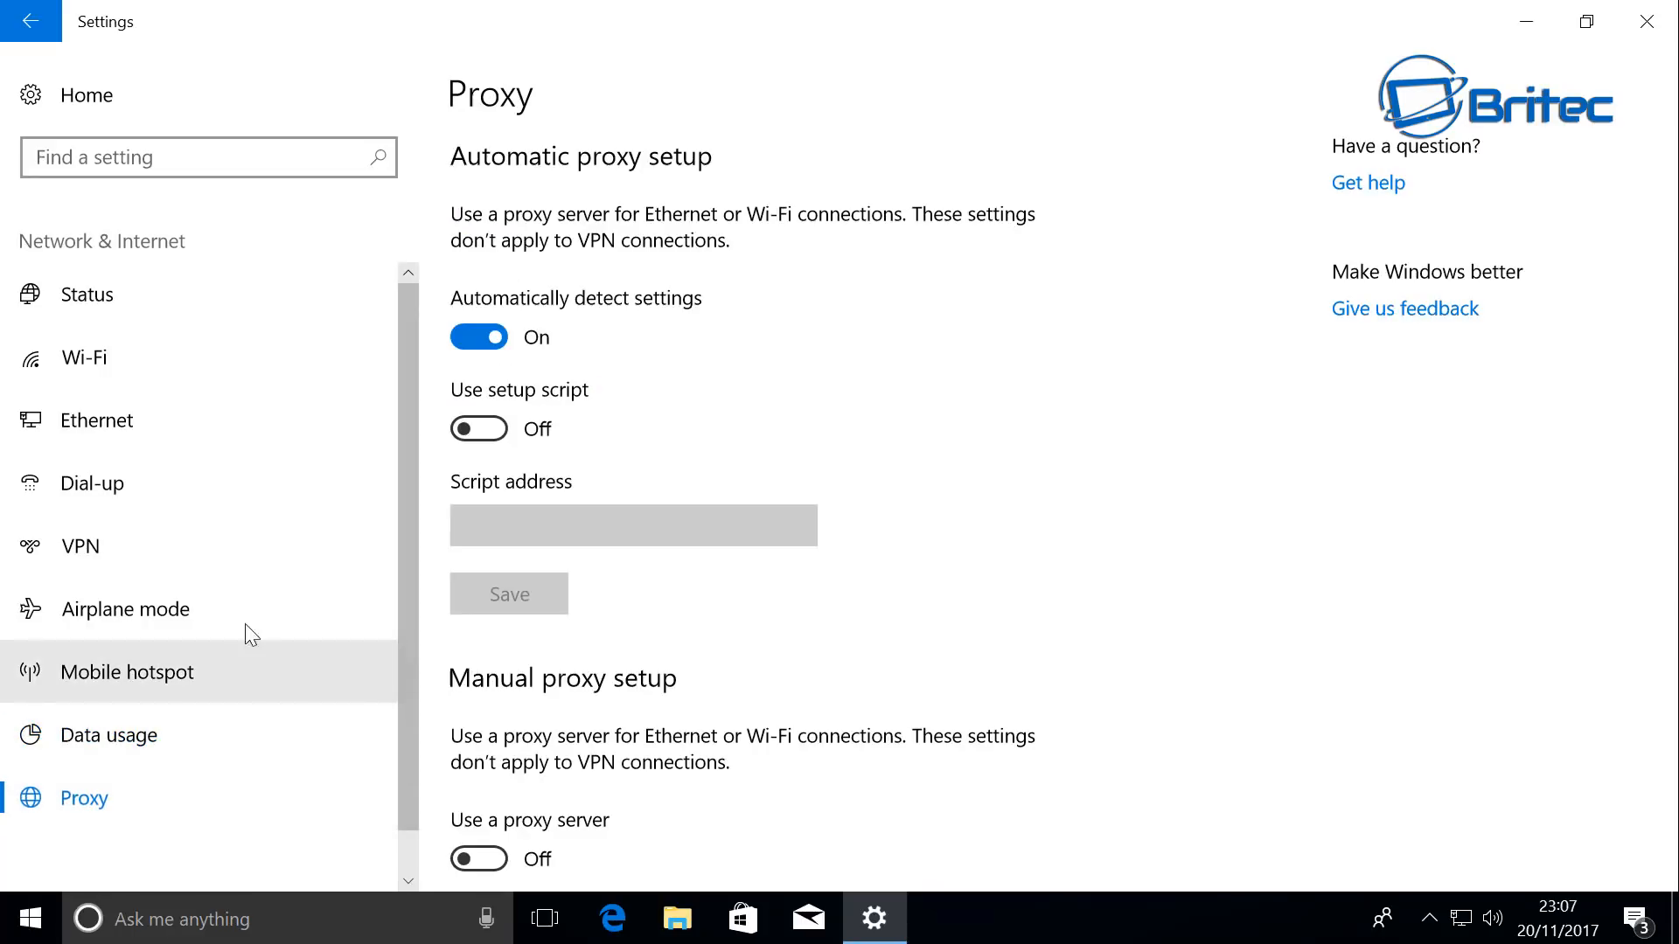
scroll(597, 656, "down", 3)
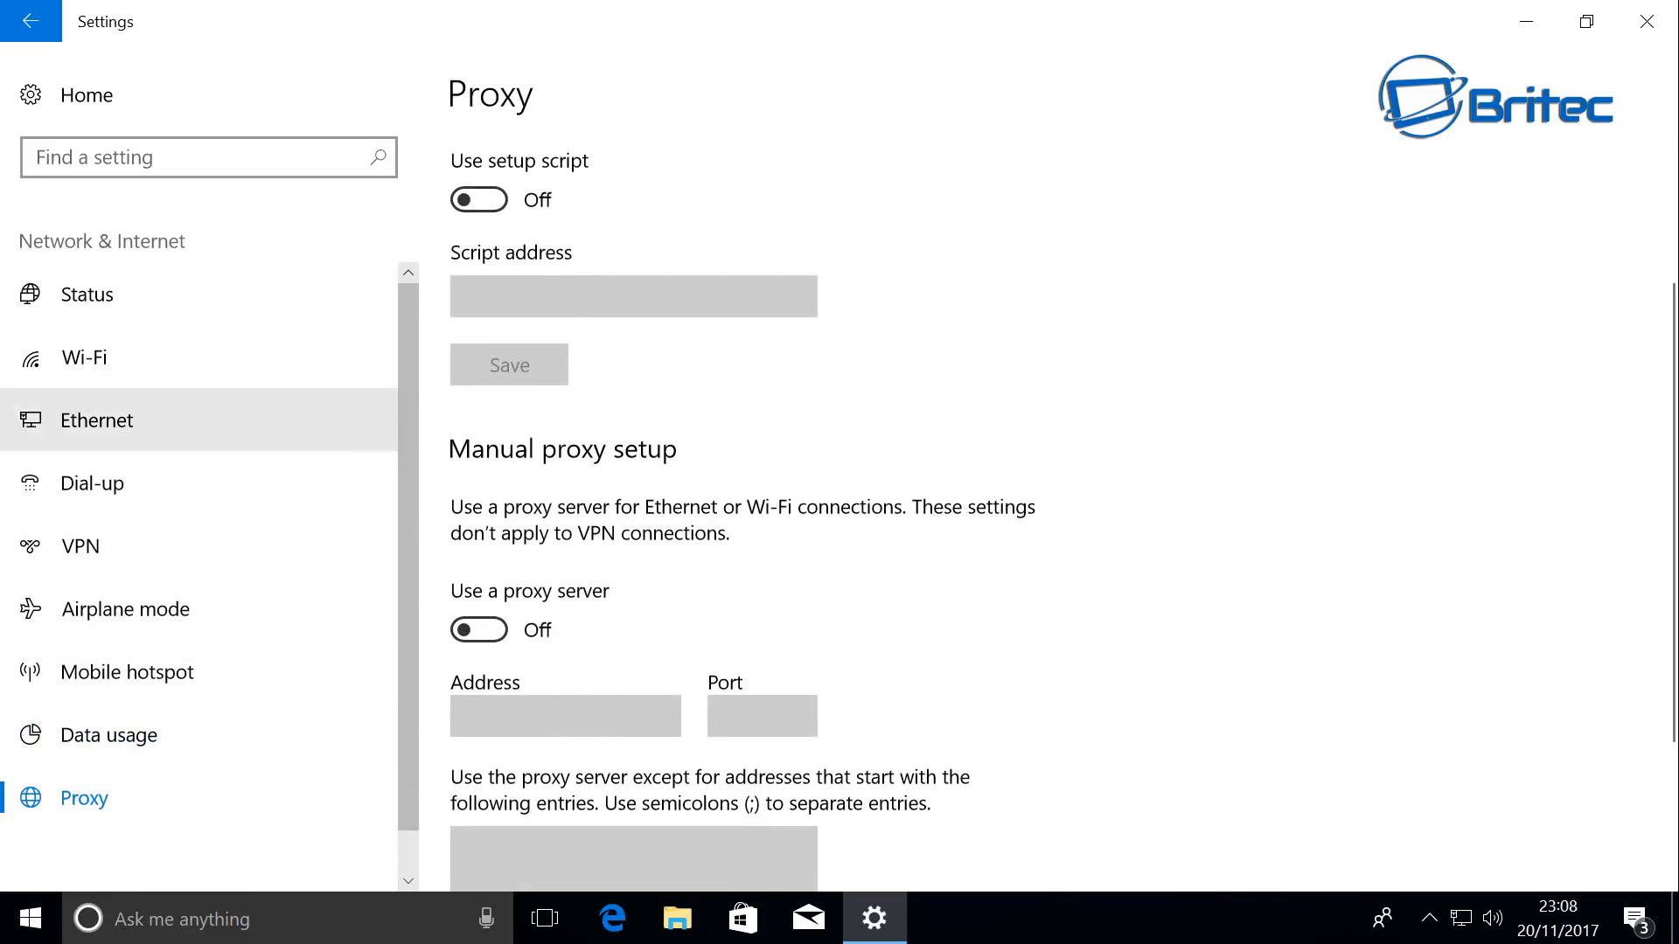
Step: Return to the settings overview and examine the Taskbar and Start options in the Personalization category
left_click(31, 23)
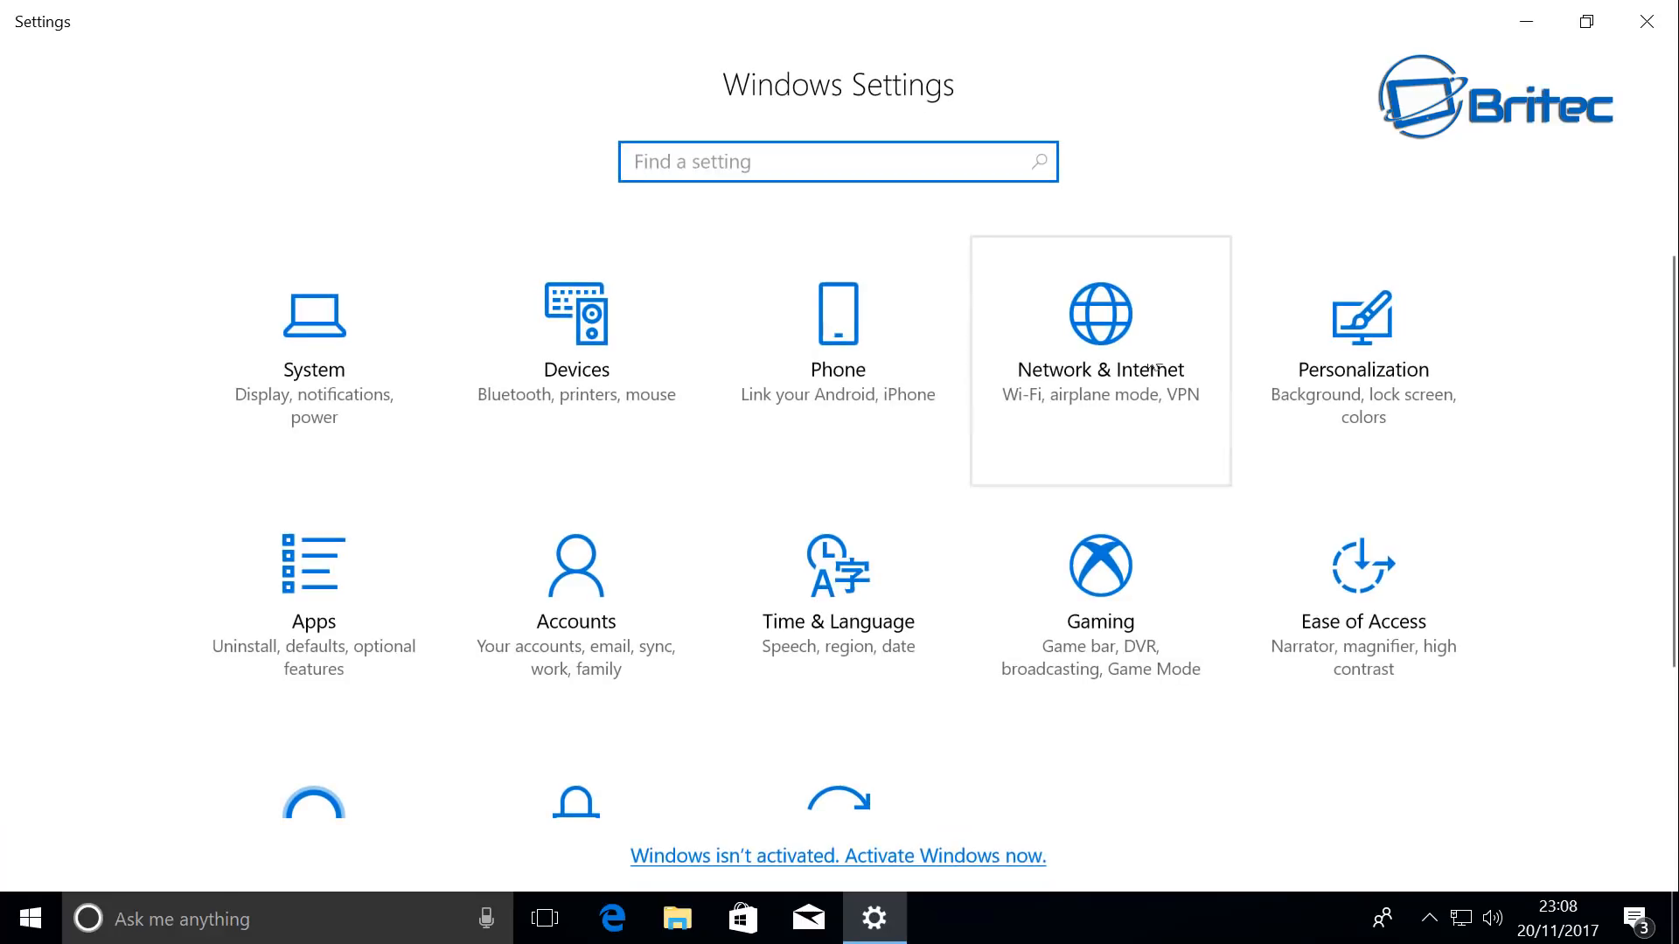
left_click(1351, 407)
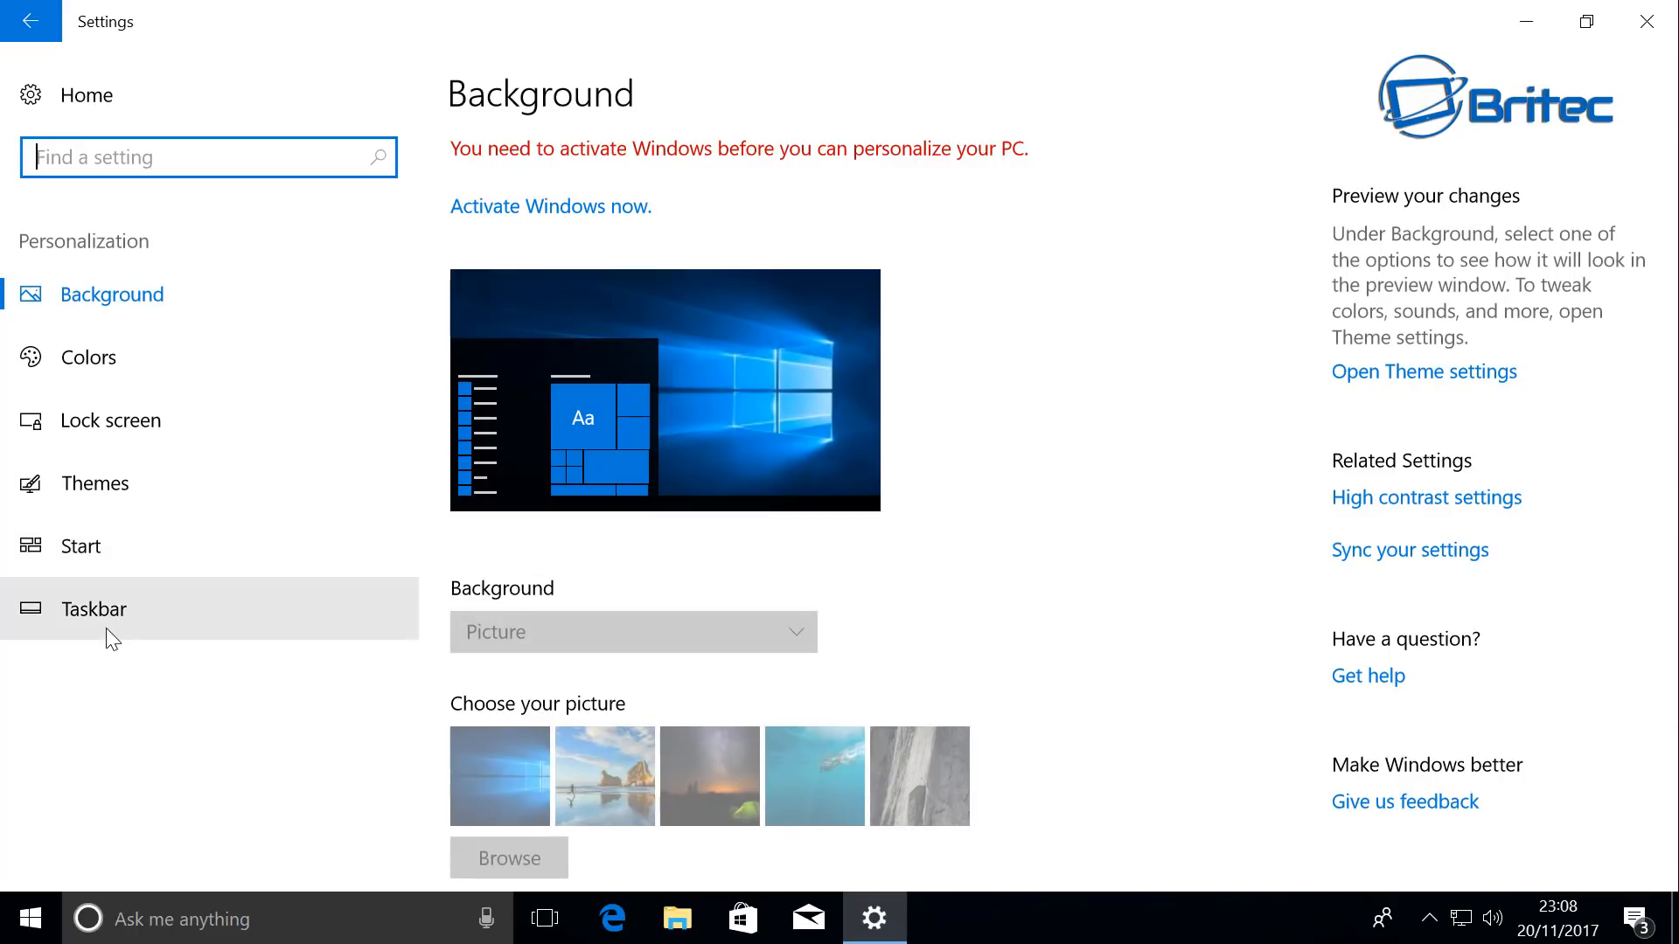
left_click(152, 618)
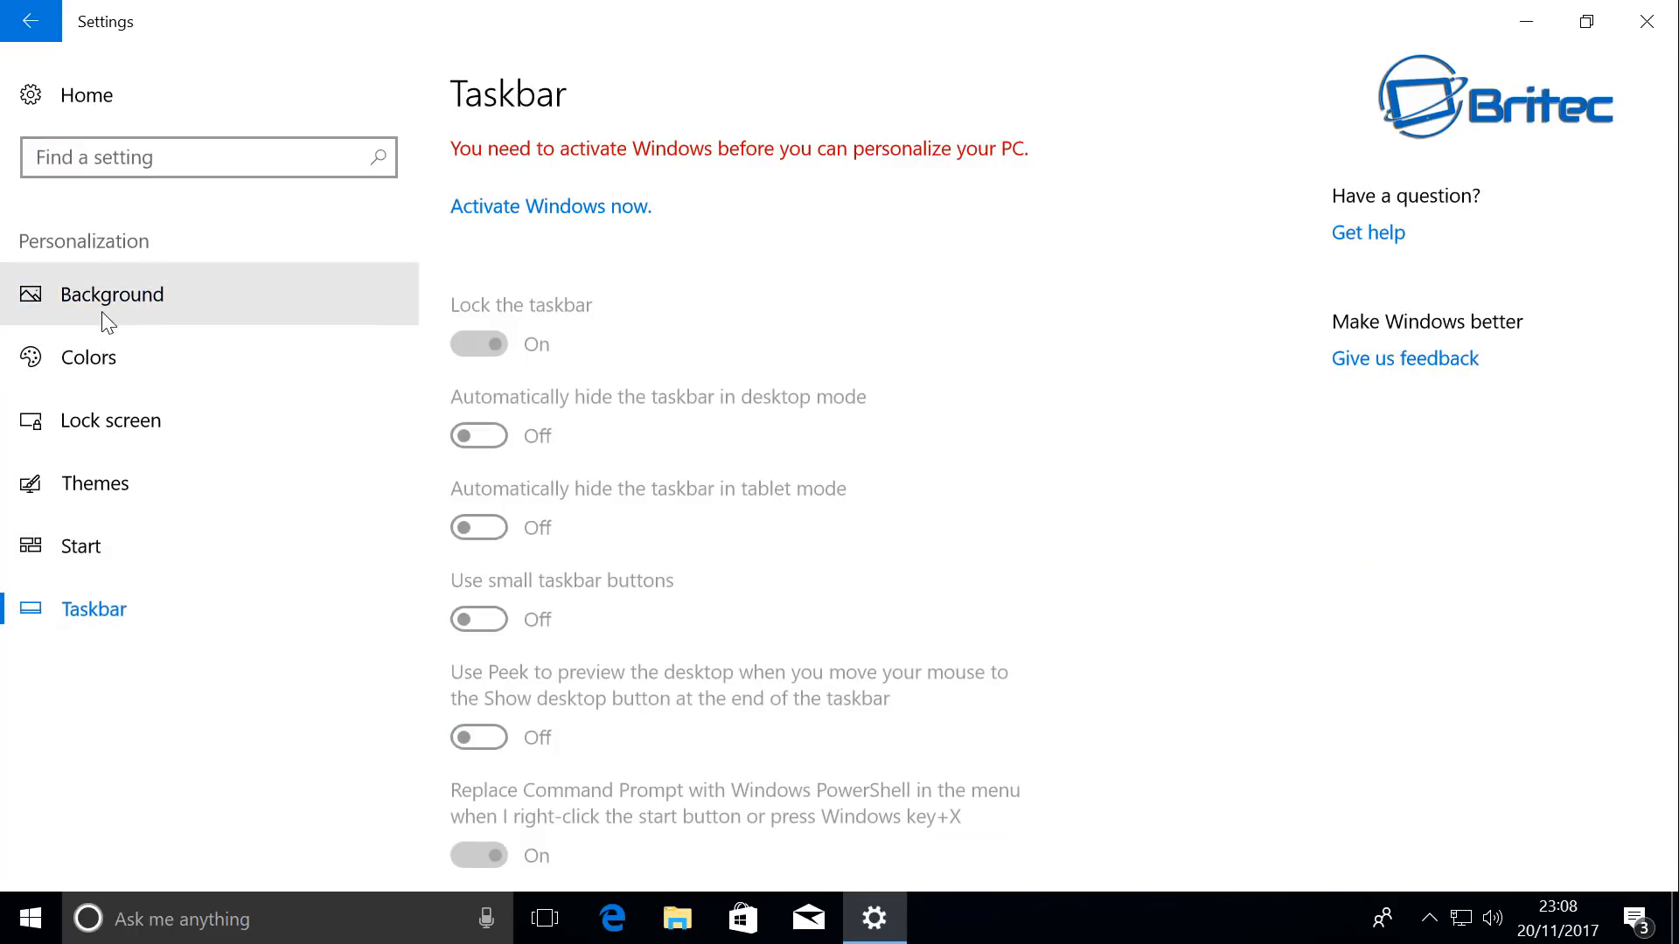
scroll(685, 578, "down", 13)
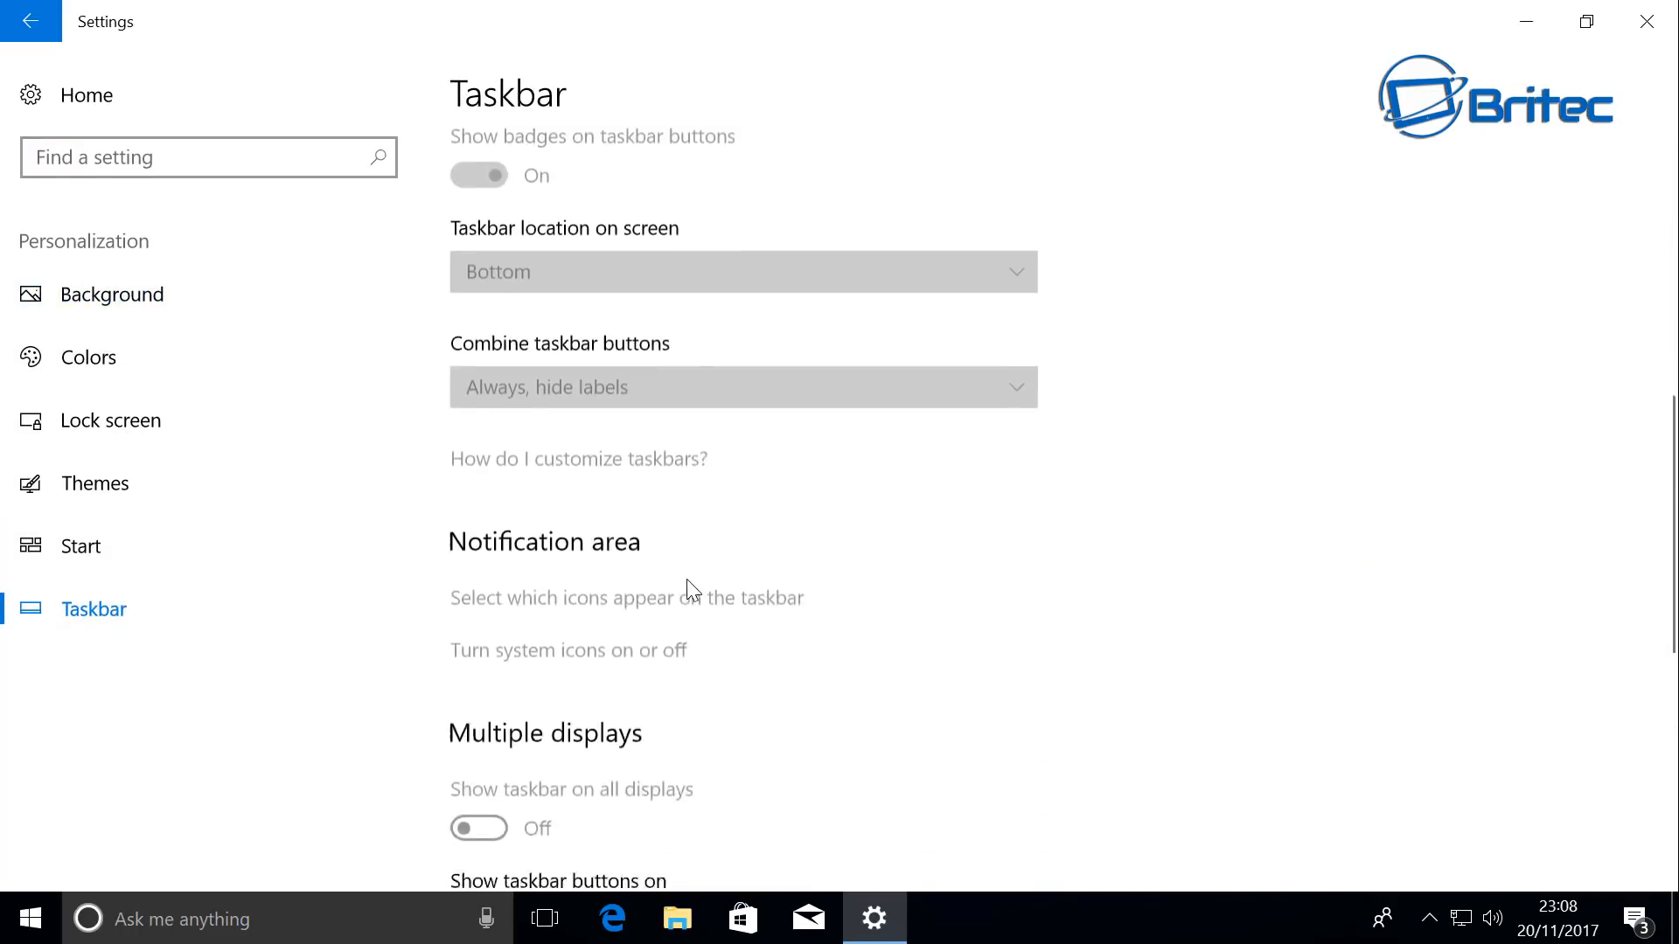
scroll(688, 582, "down", 3)
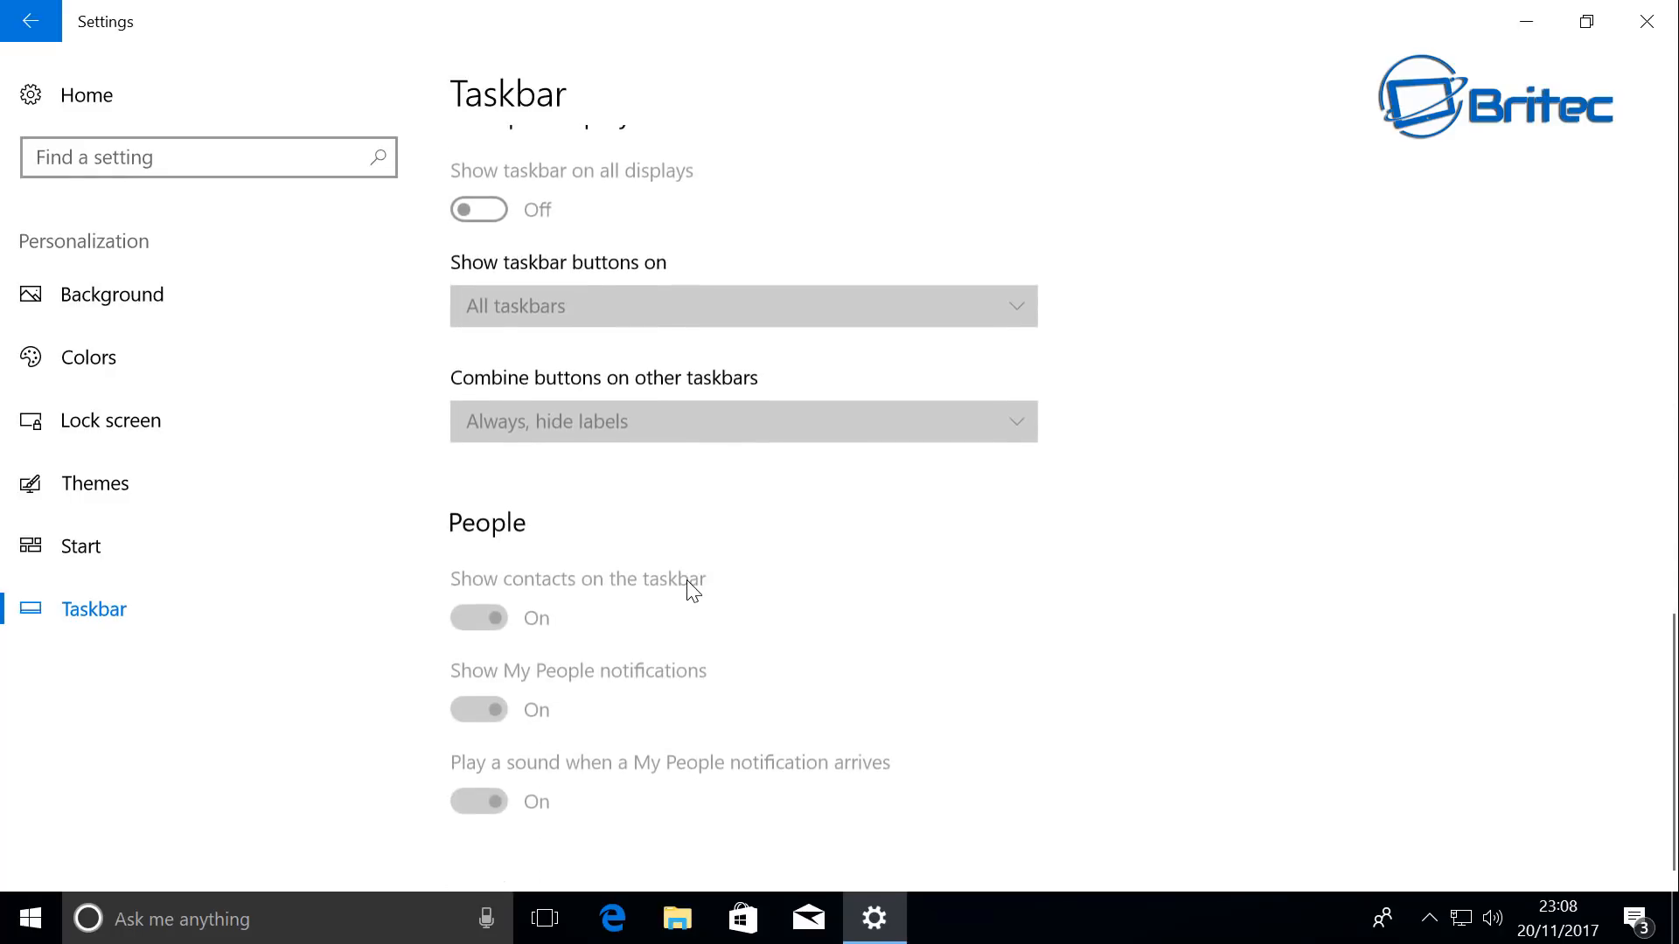
left_click(139, 549)
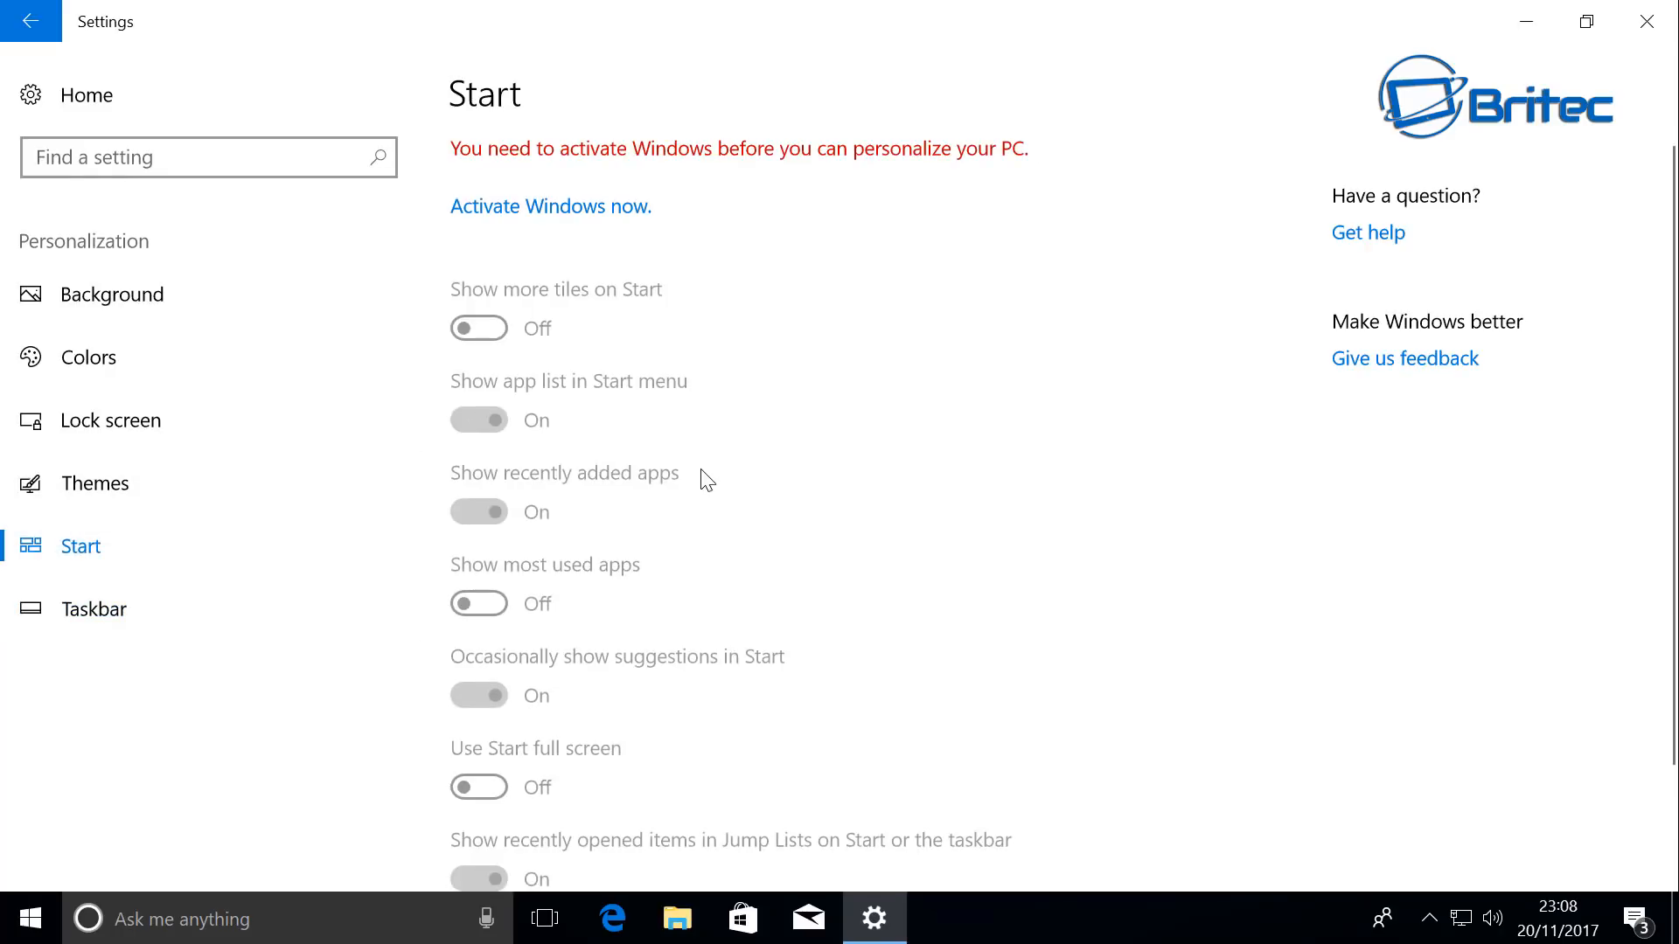
scroll(704, 480, "down", 2)
scroll(700, 479, "up", 2)
scroll(654, 641, "down", 2)
Step: Review the full Taskbar page, including the Notification area, Multiple displays and People options, and return to the settings overview
left_click(83, 619)
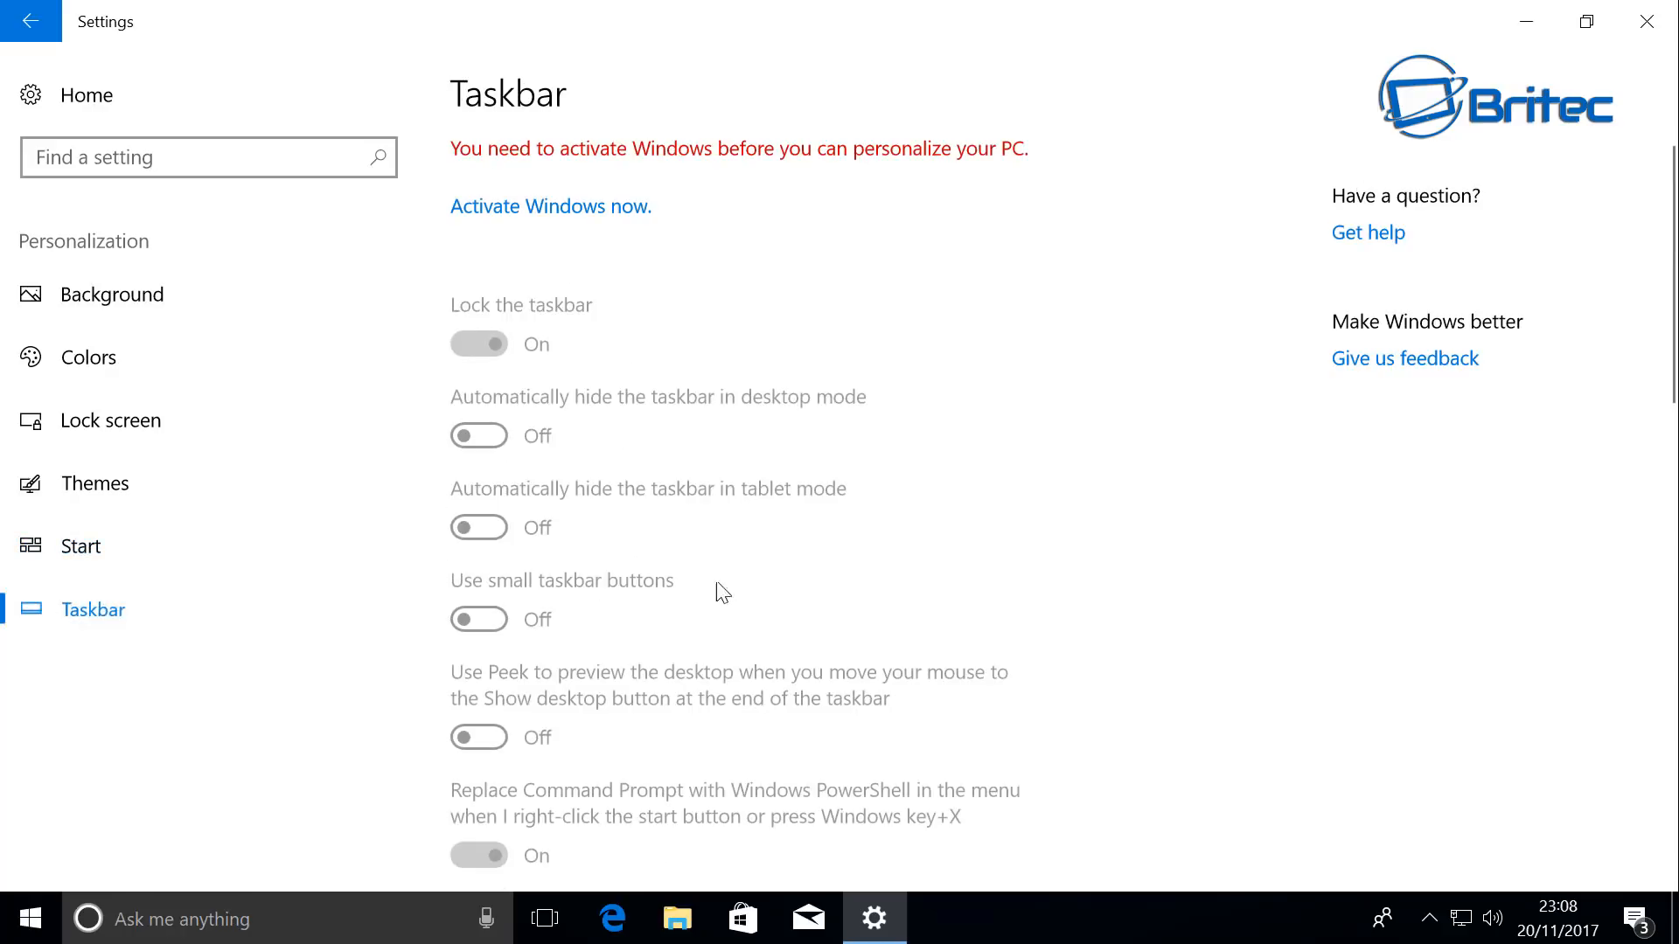
scroll(700, 603, "down", 10)
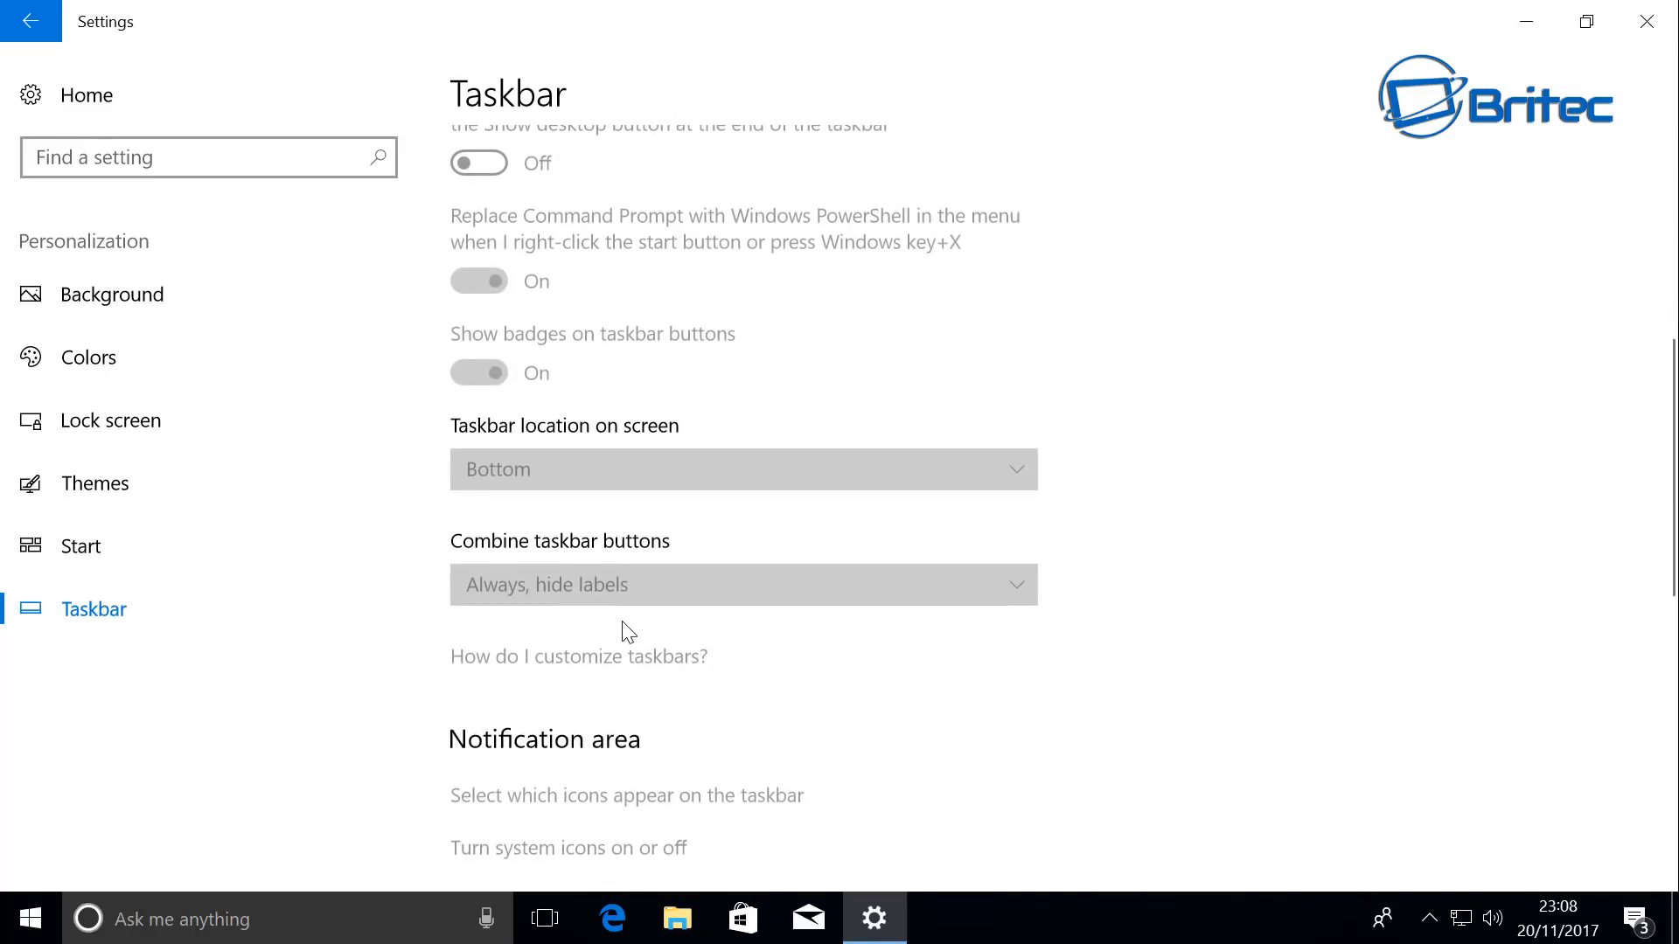
scroll(623, 622, "down", 4)
scroll(623, 623, "down", 5)
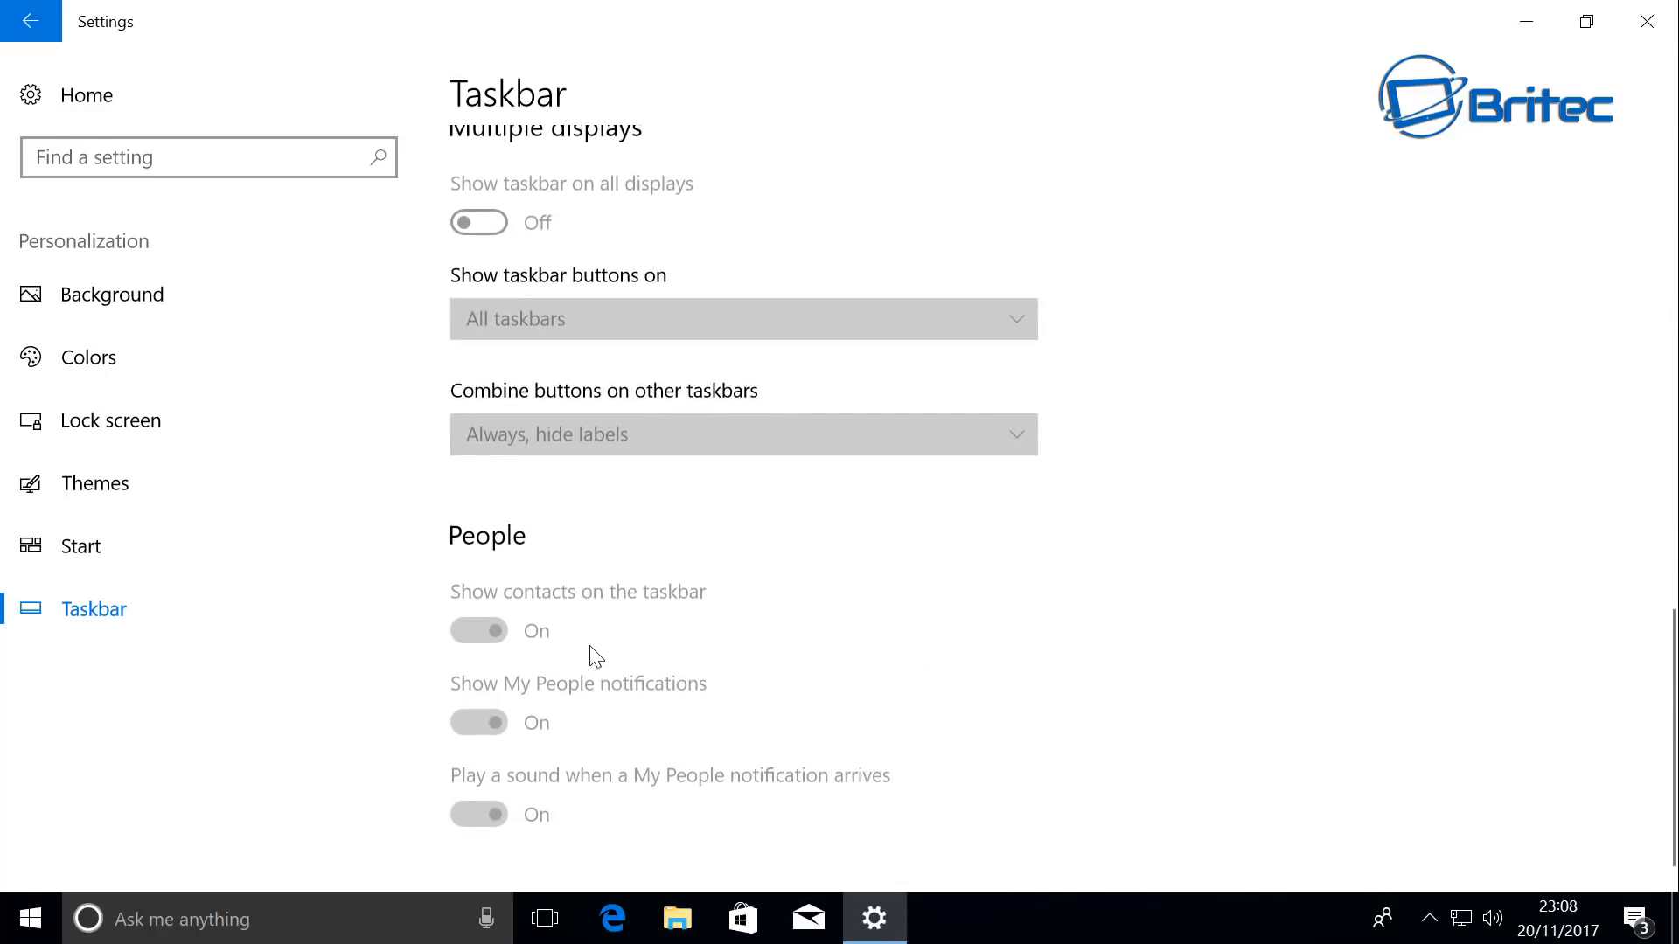
scroll(593, 688, "down", 1)
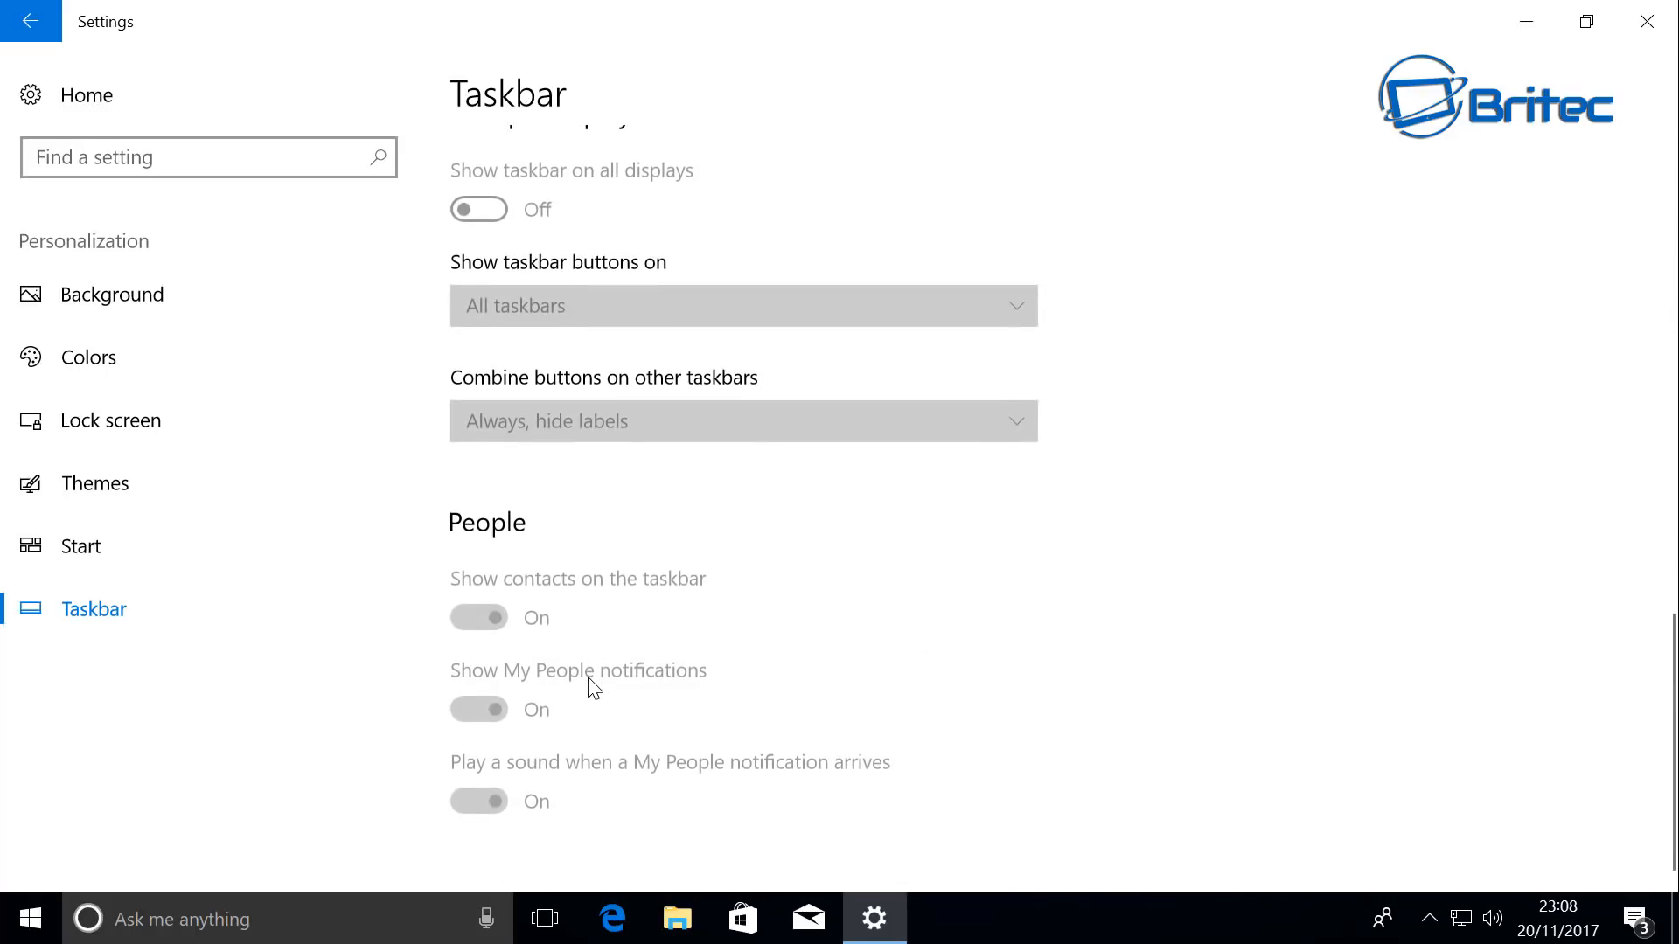
scroll(593, 688, "up", 4)
scroll(593, 688, "down", 4)
scroll(592, 688, "up", 2)
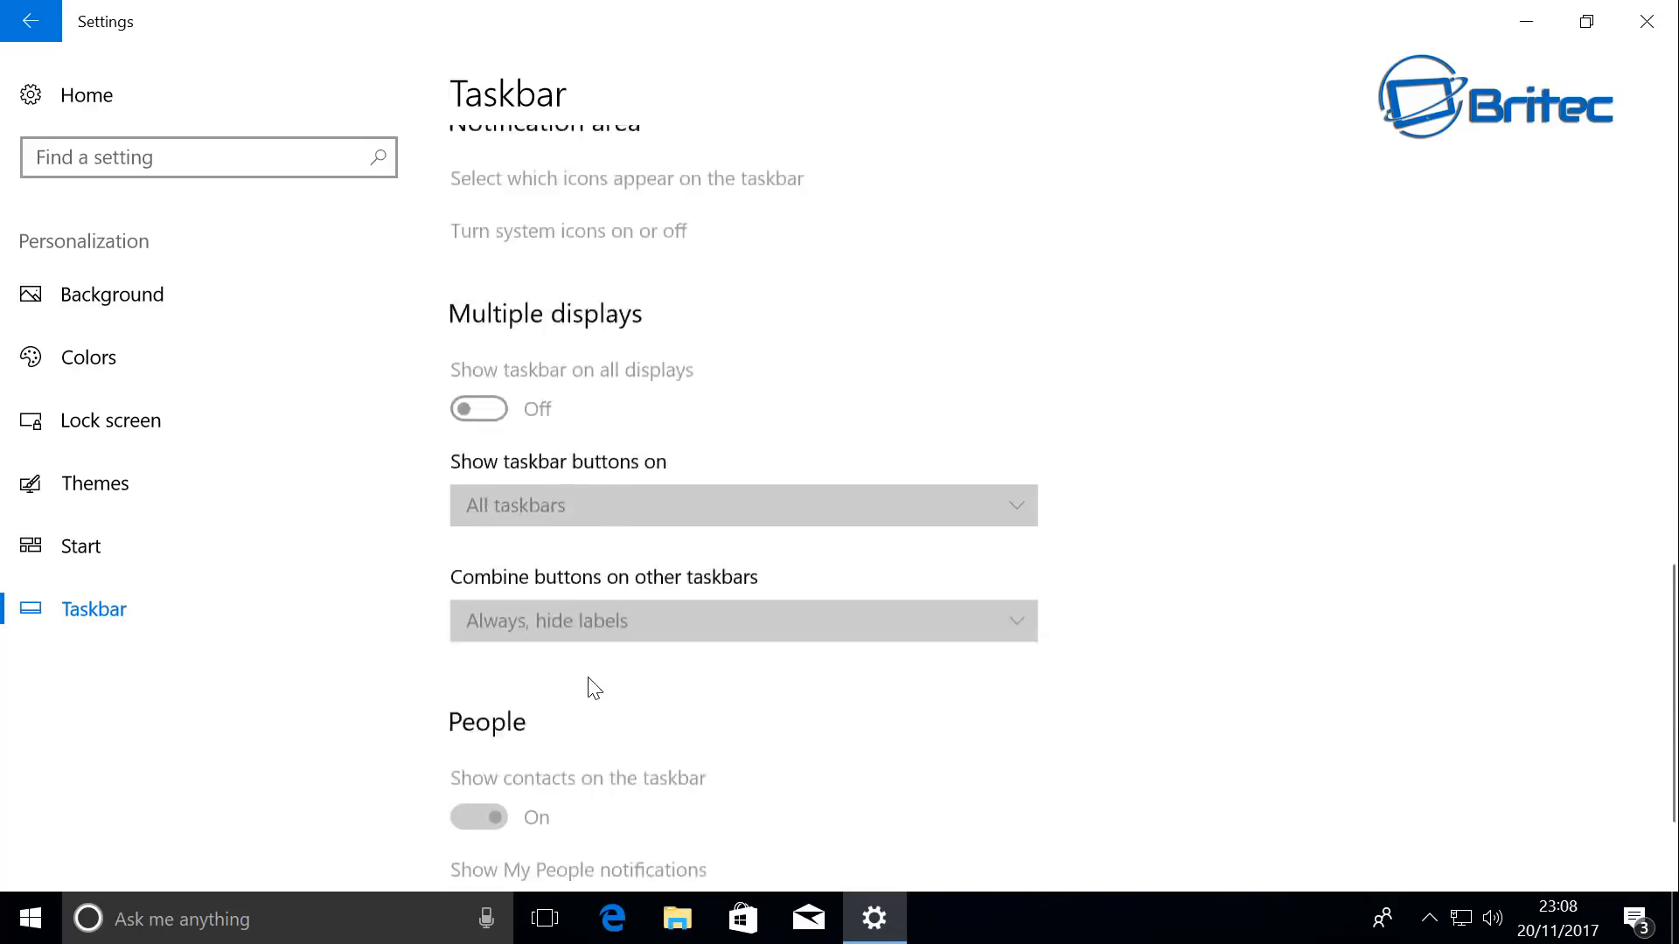
scroll(593, 688, "up", 8)
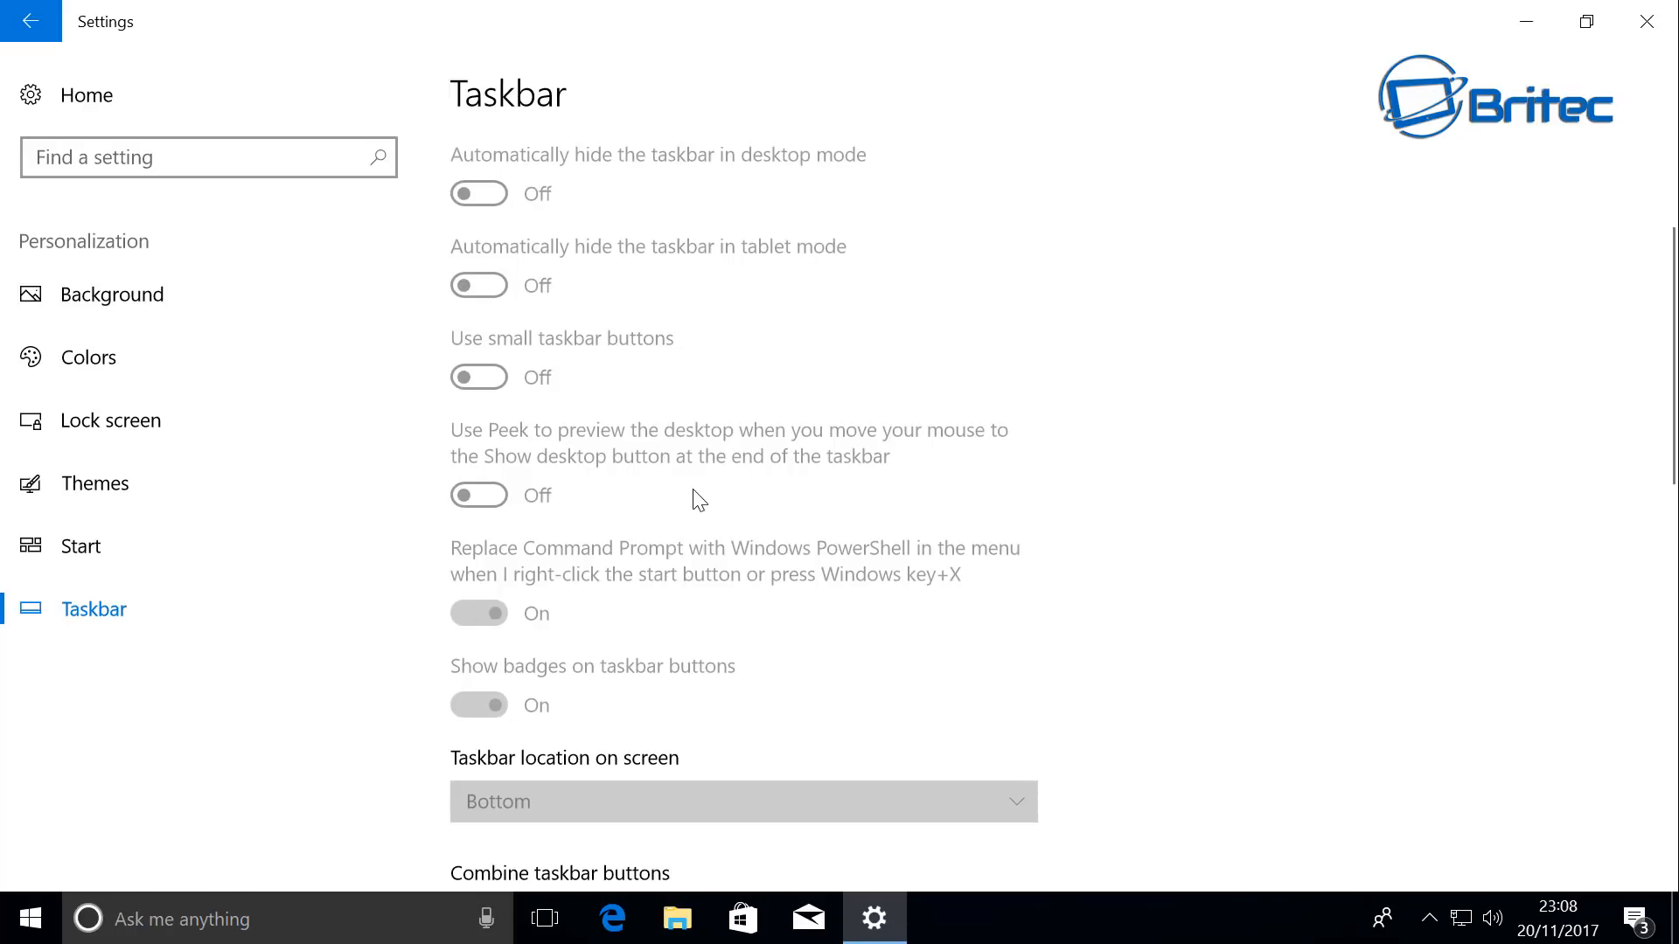
scroll(700, 500, "down", 9)
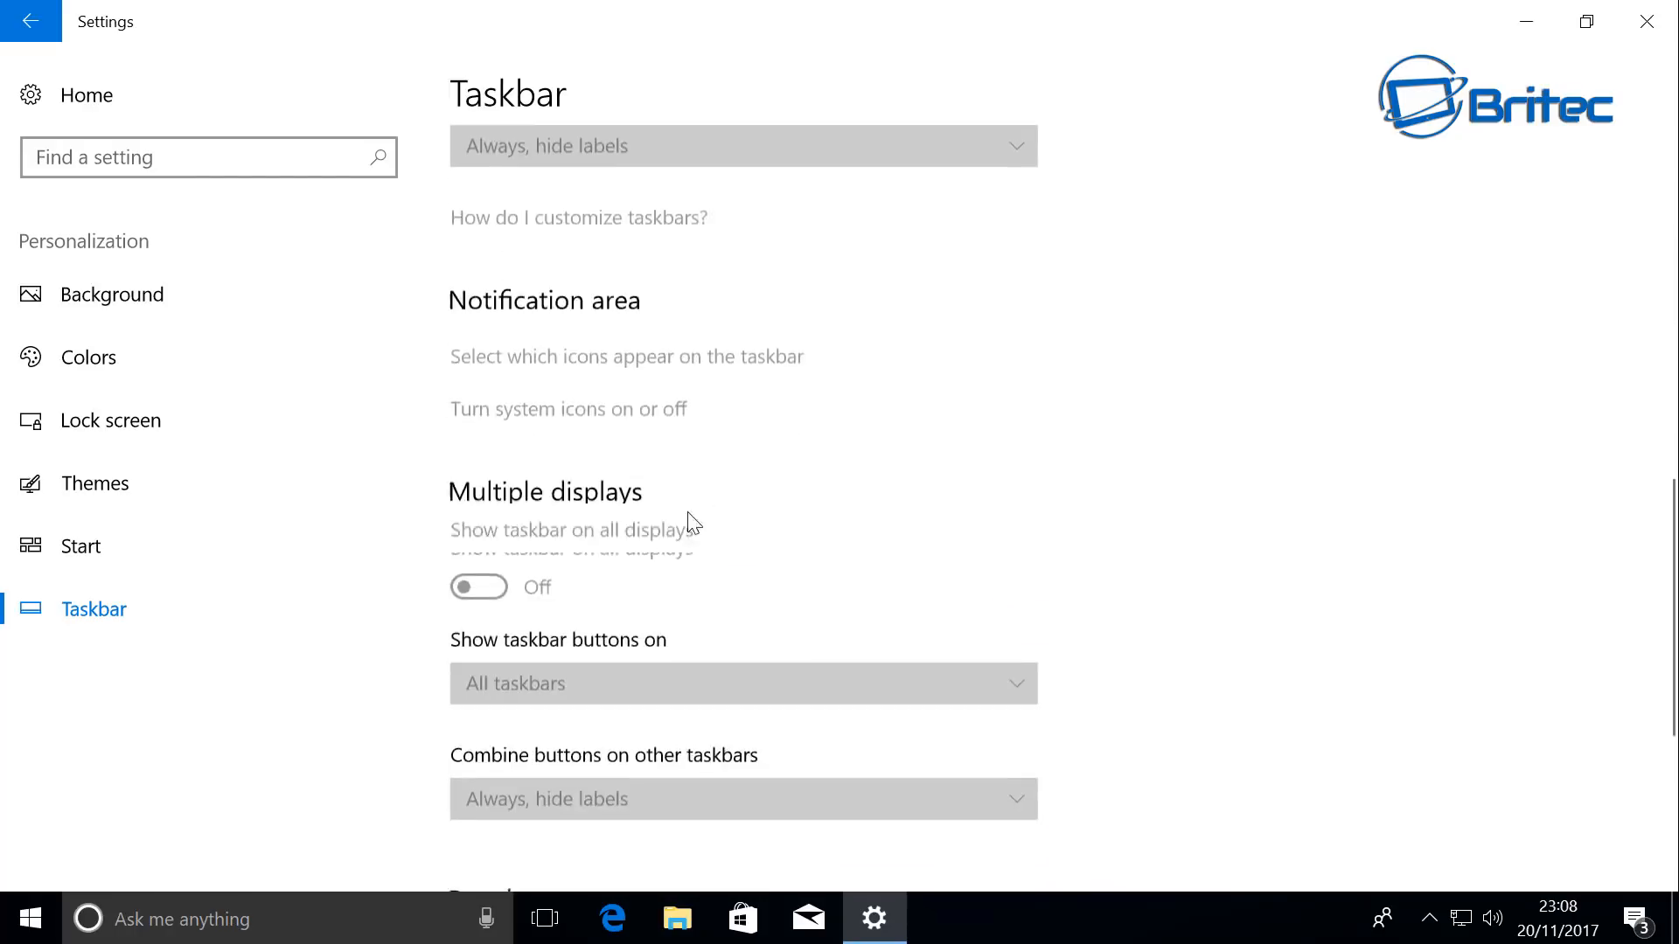
scroll(694, 523, "down", 5)
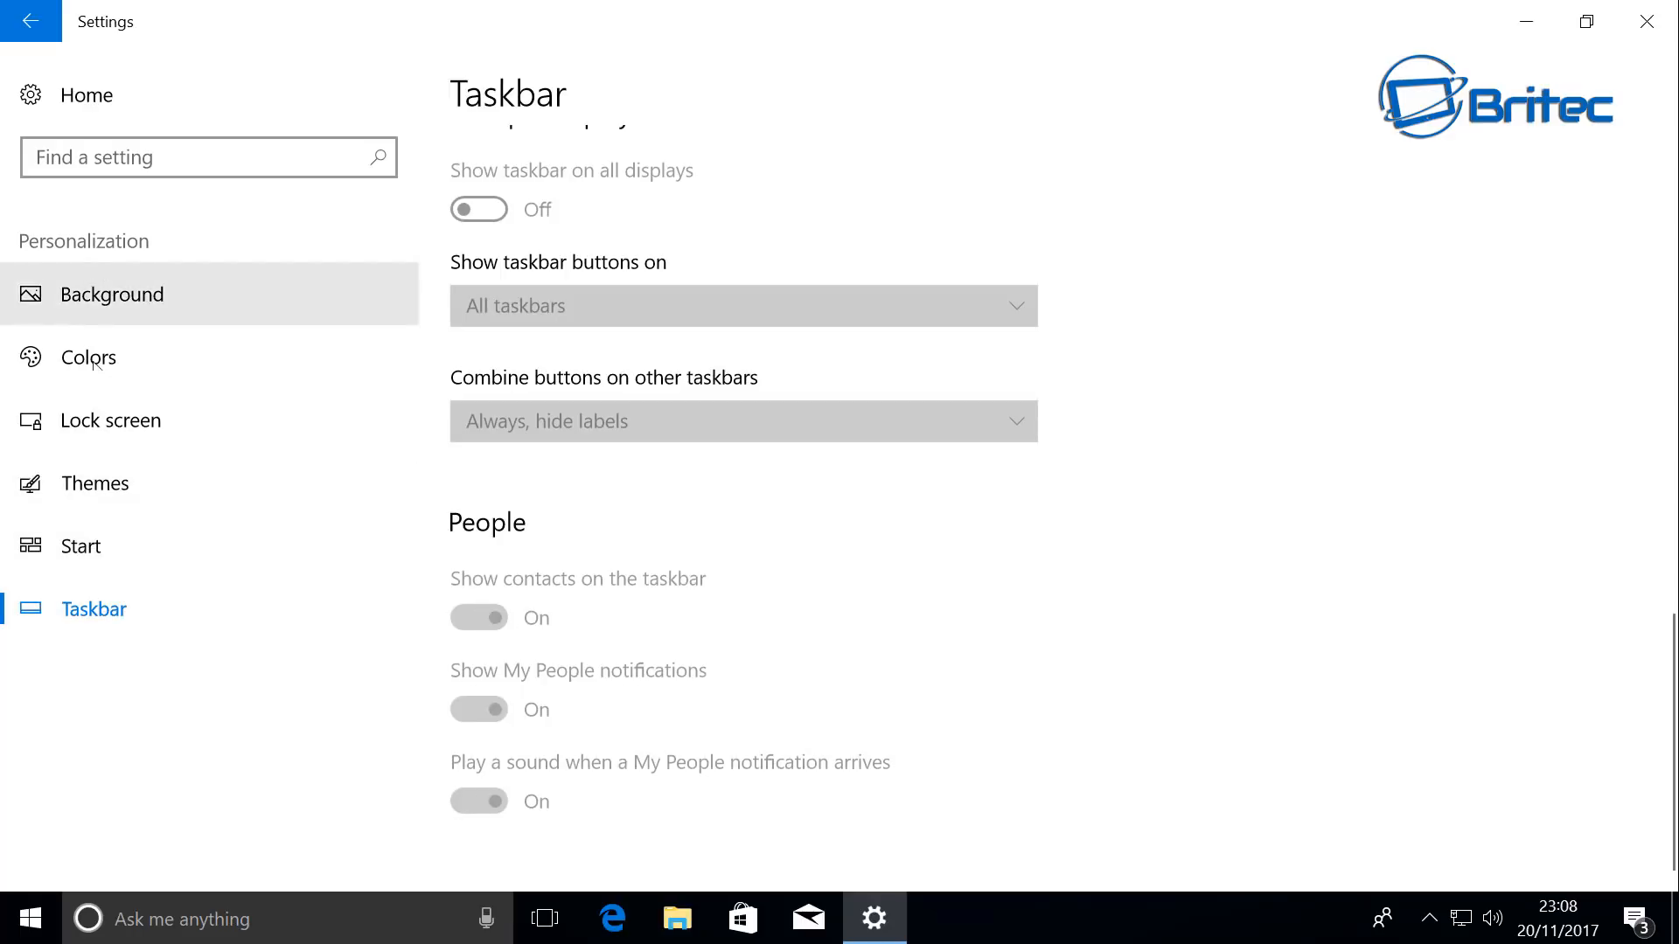
left_click(35, 22)
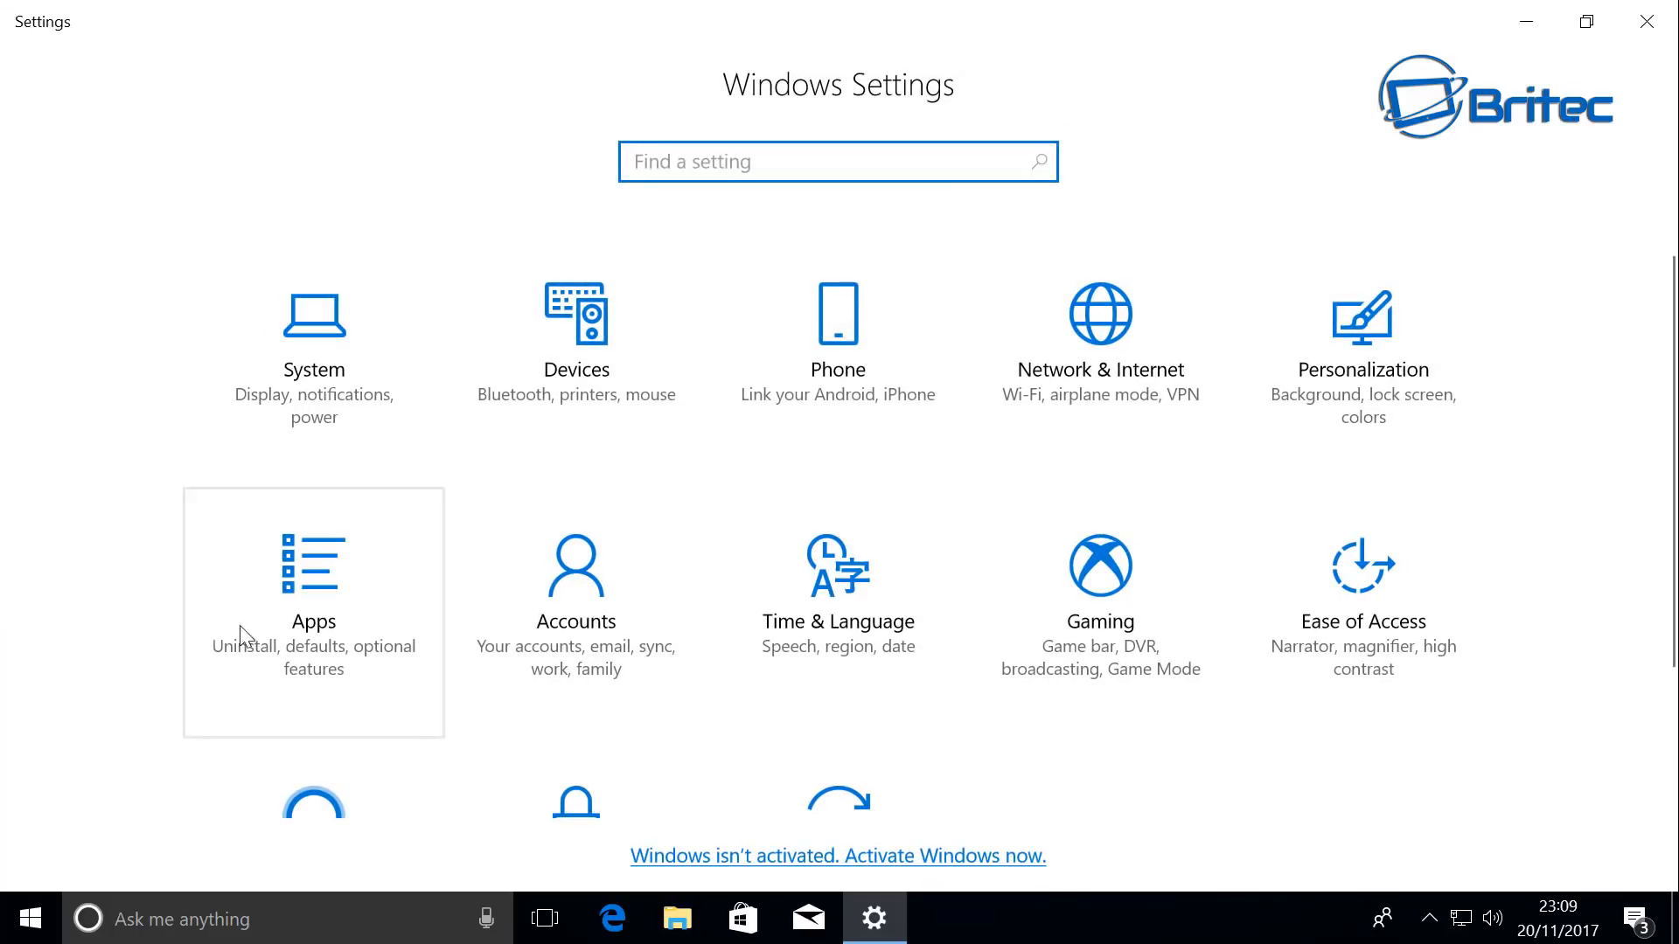
Step: Open the Apps category and uninstall the Get Office app from the installed apps list
left_click(299, 623)
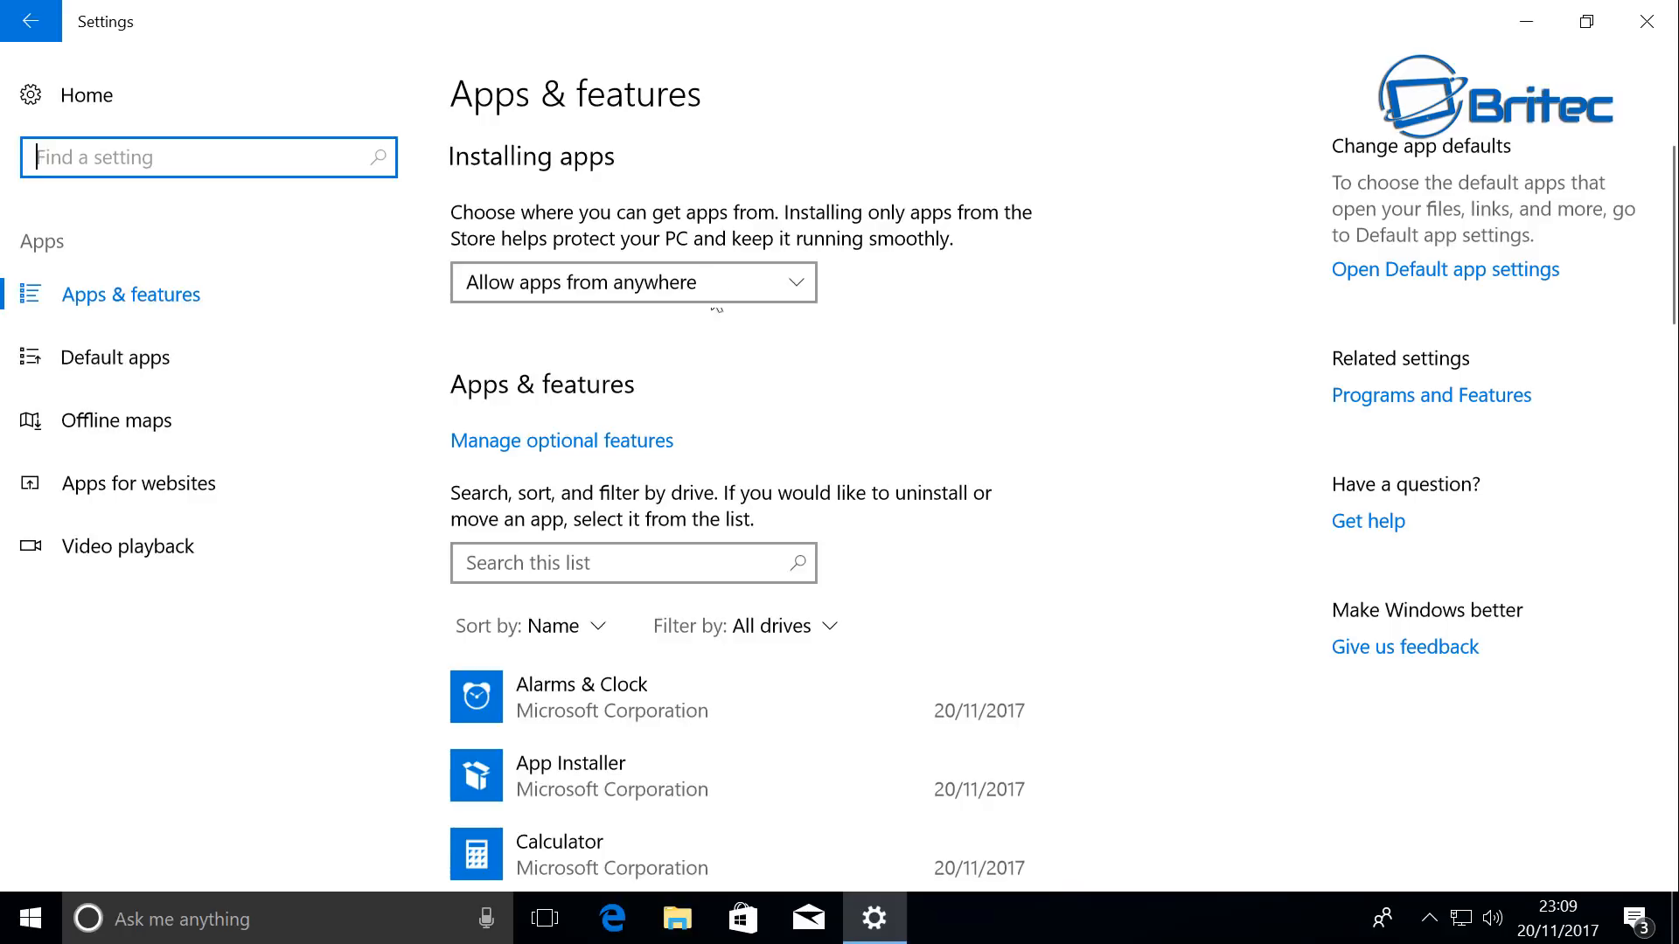
scroll(752, 637, "down", 3)
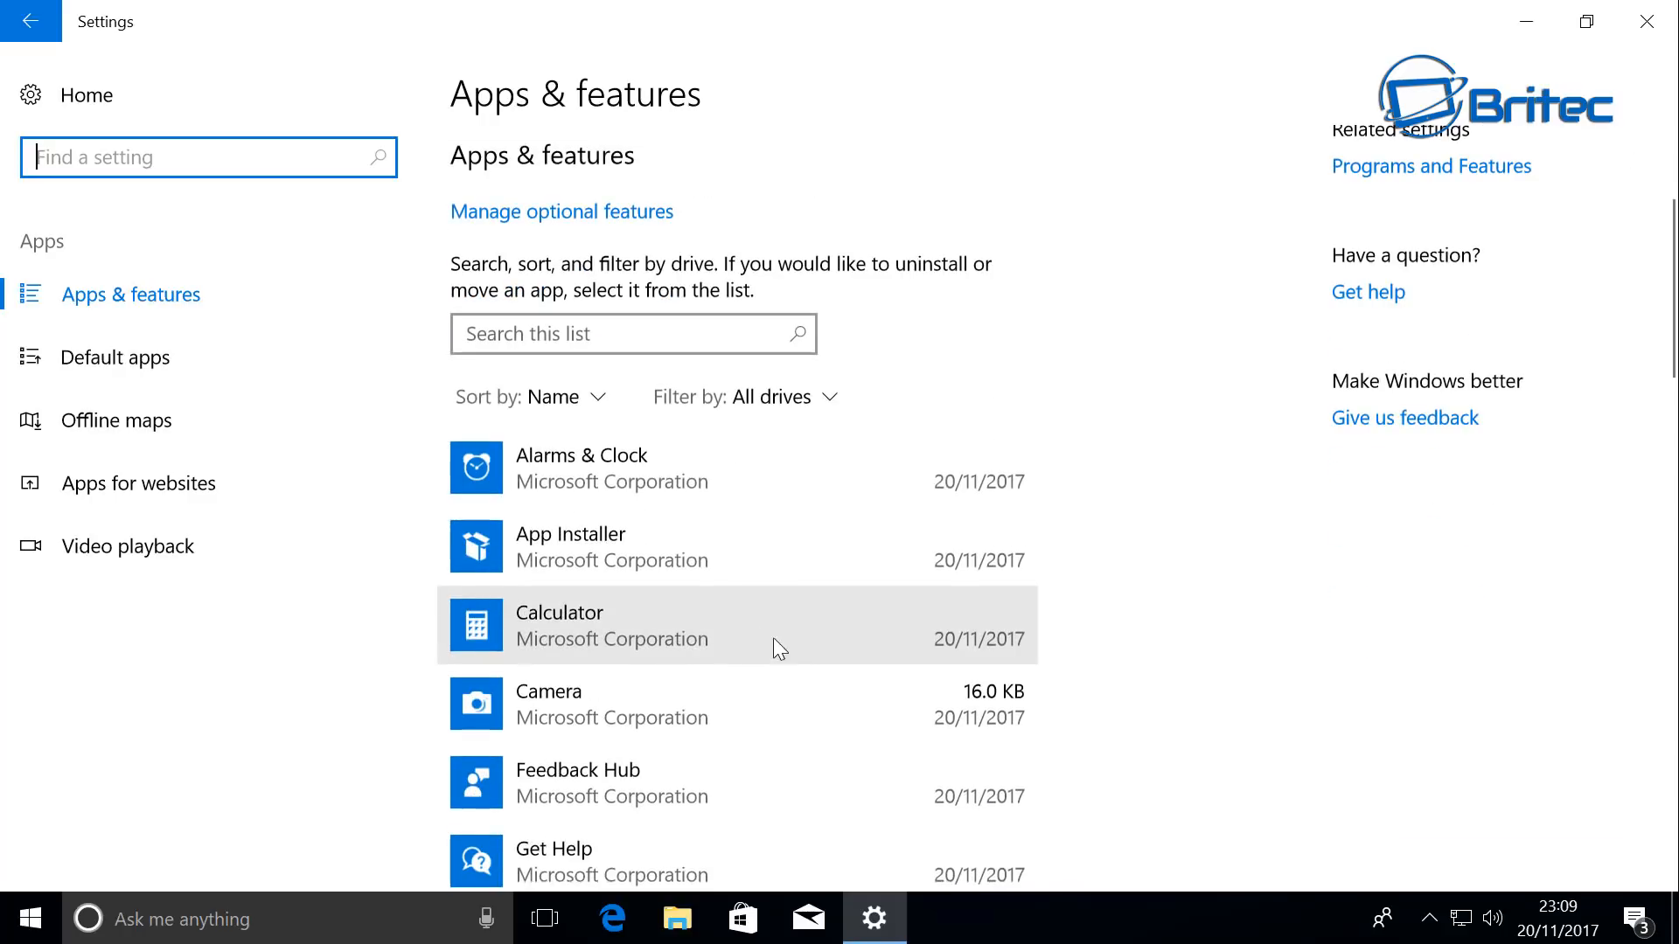
scroll(832, 591, "down", 5)
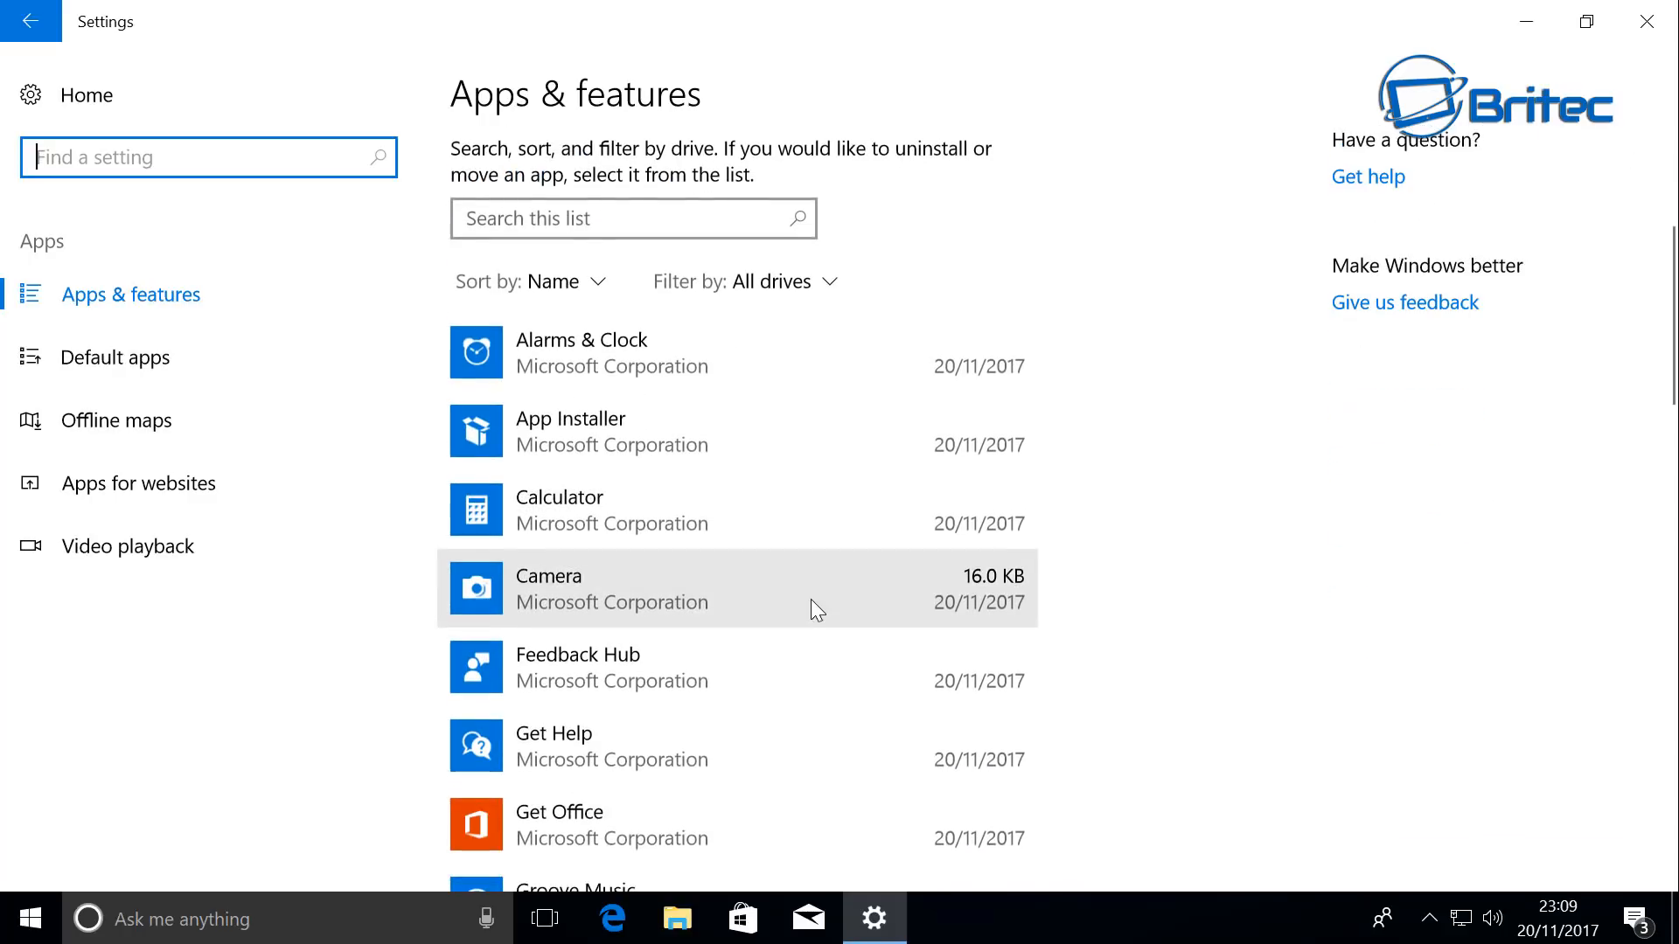
left_click(699, 603)
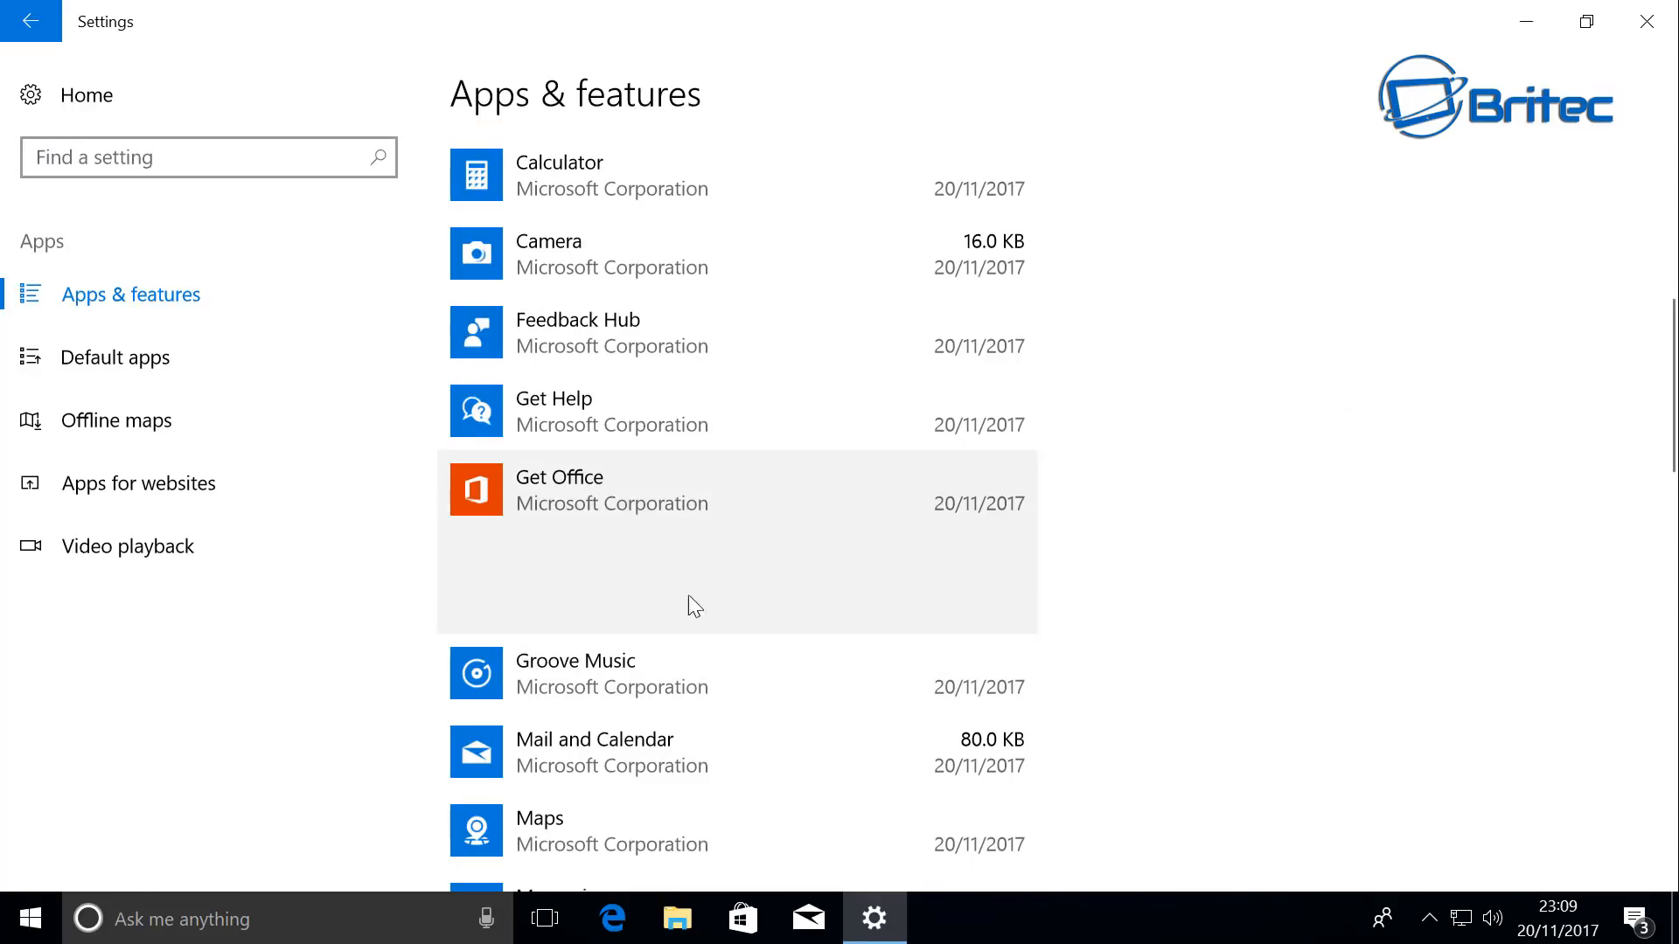
left_click(939, 600)
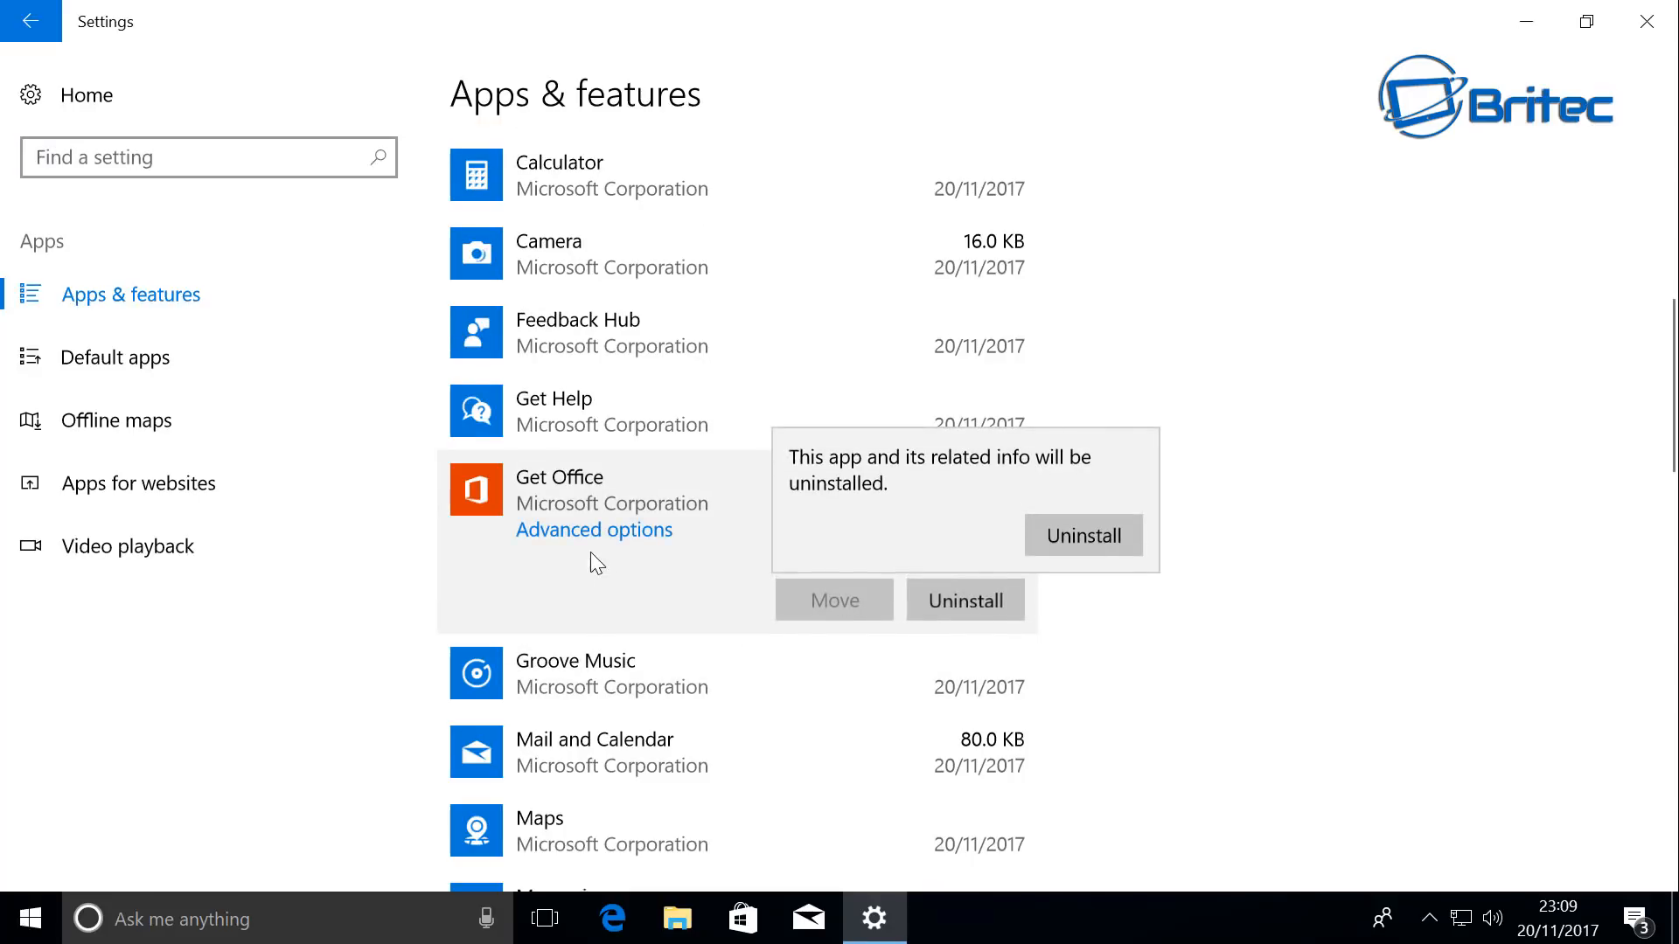
left_click(1085, 552)
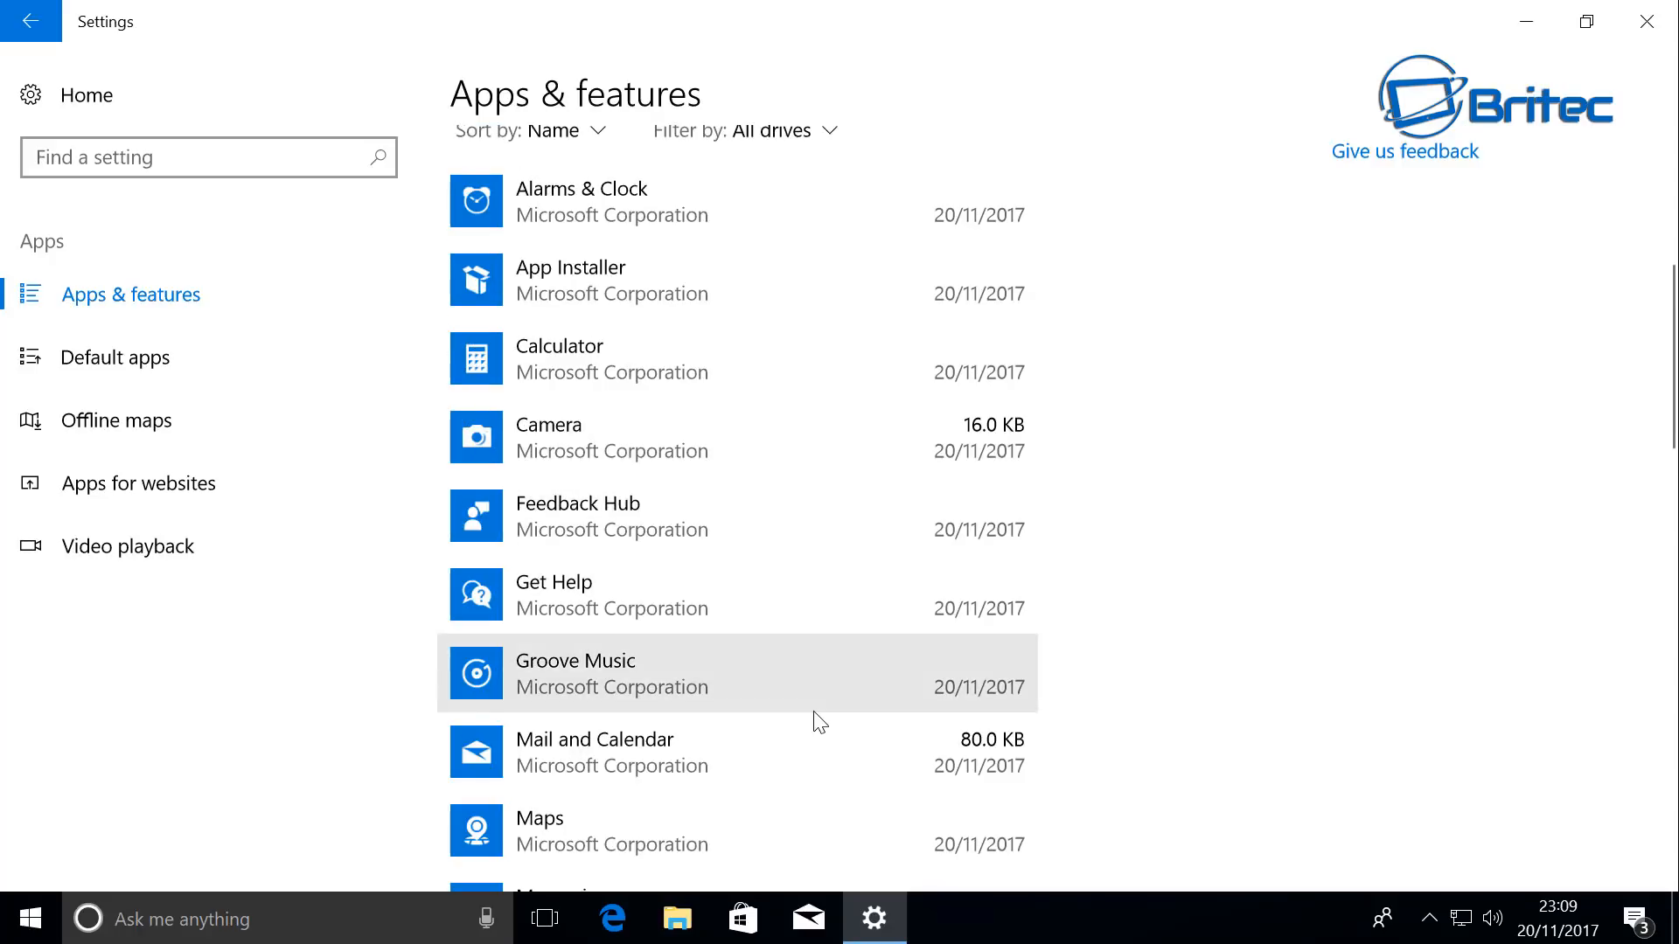
Step: Look through the installed apps, then uninstall Microsoft OneDrive and allow it to make changes to the device
scroll(818, 708, "down", 8)
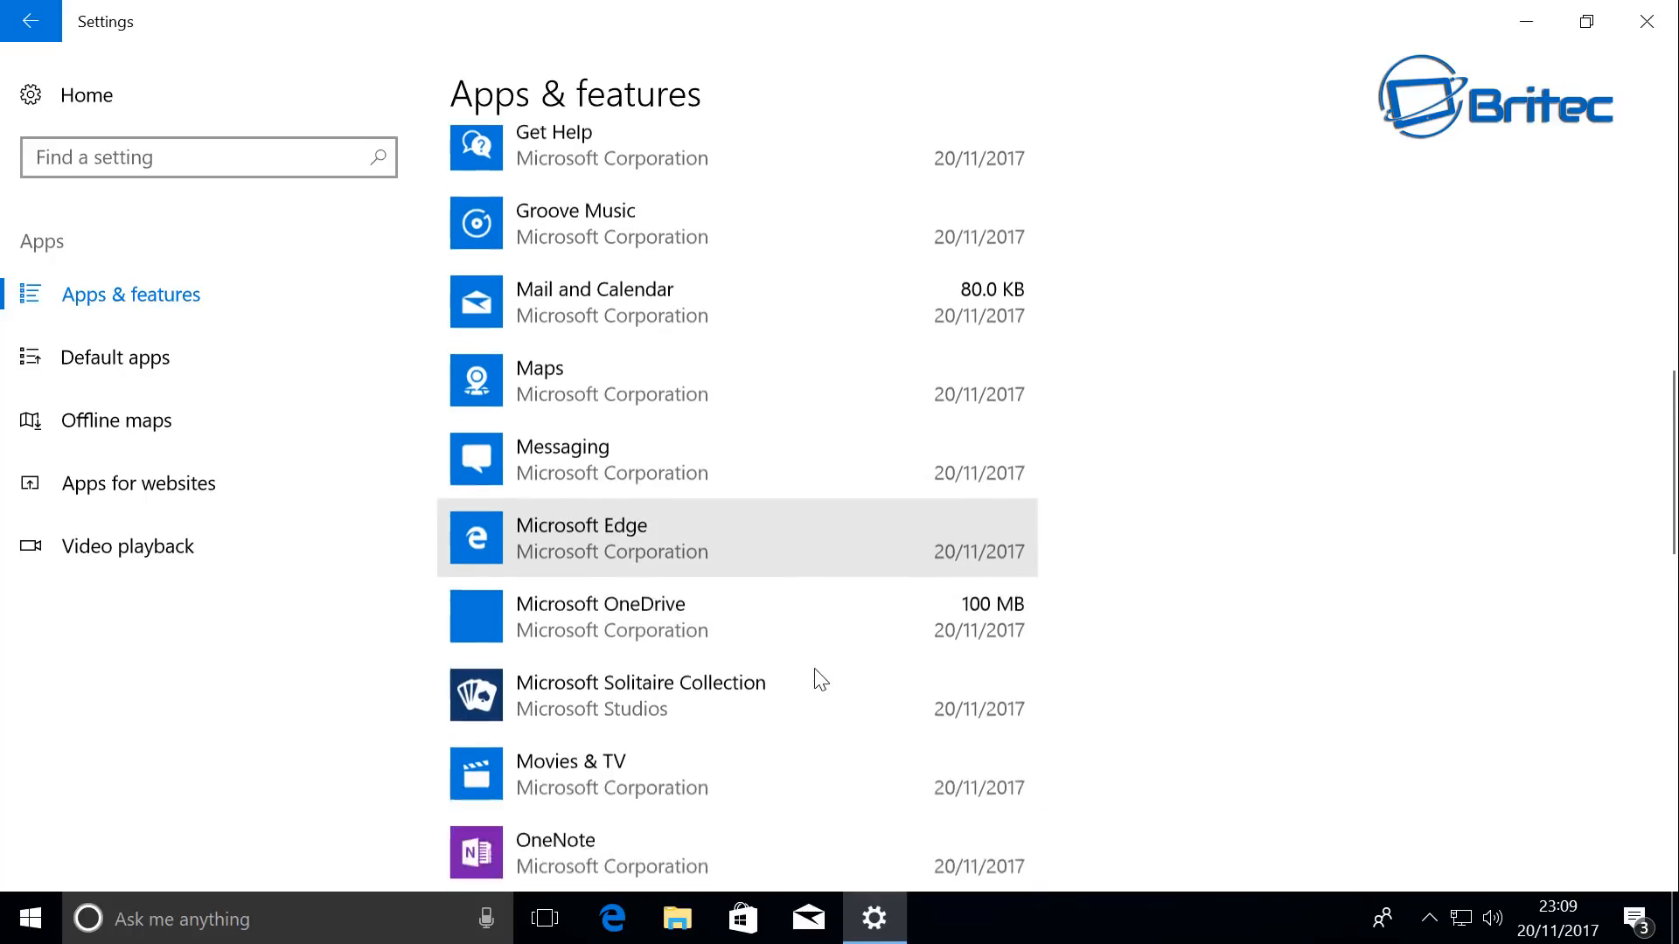
scroll(816, 671, "down", 10)
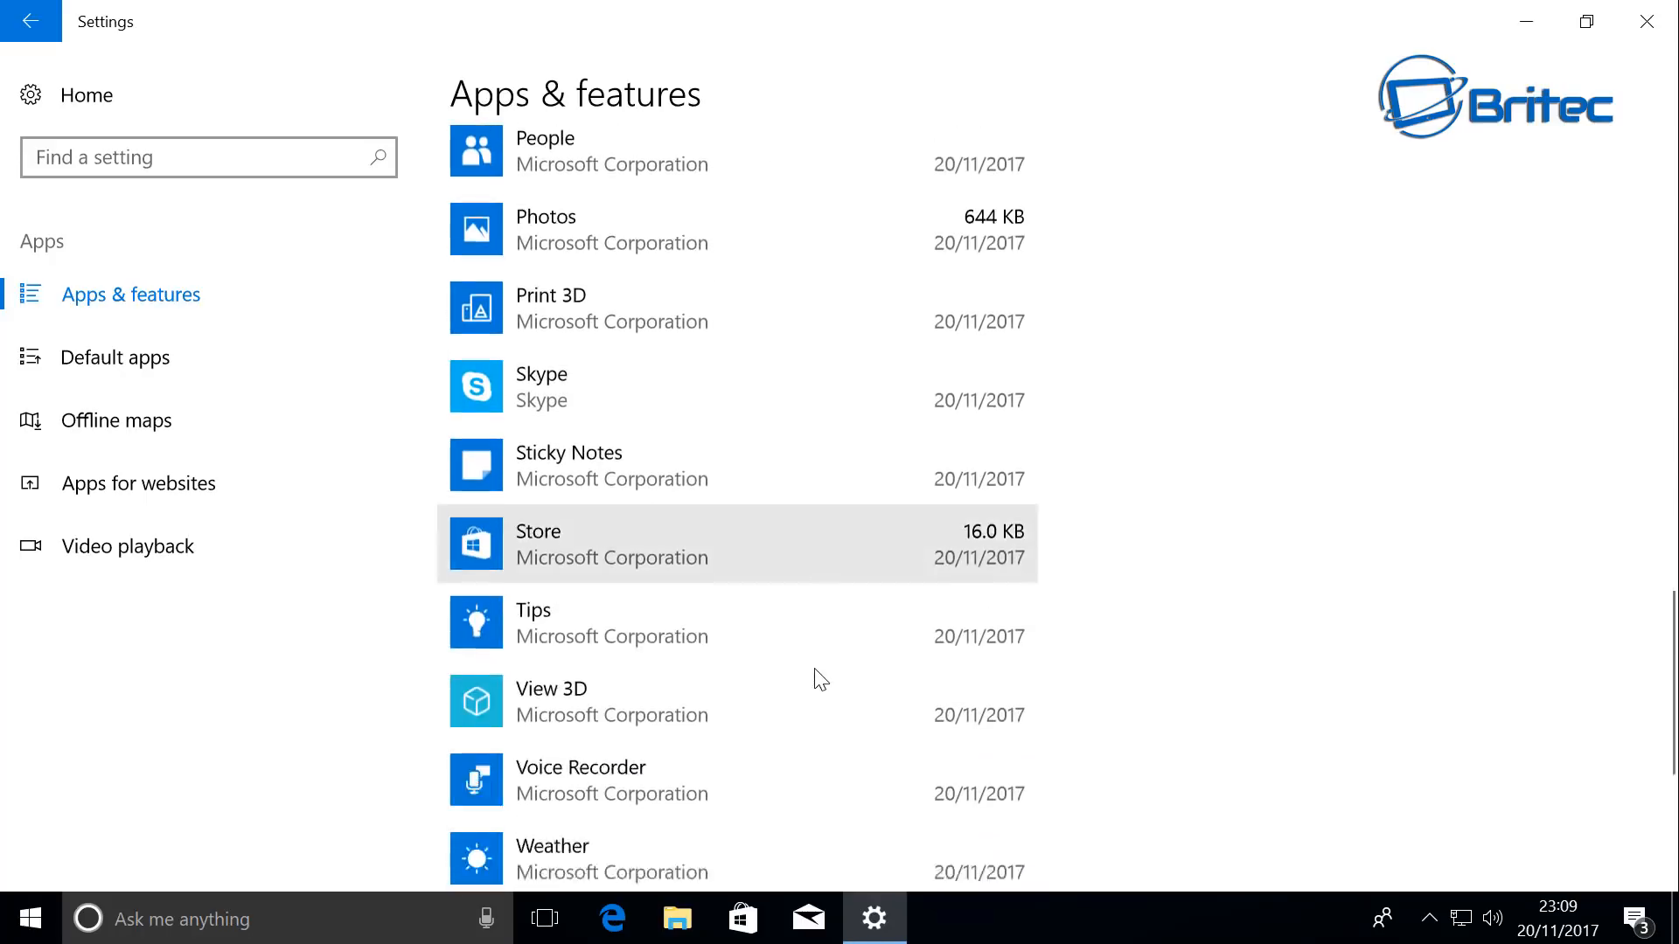
scroll(813, 674, "up", 10)
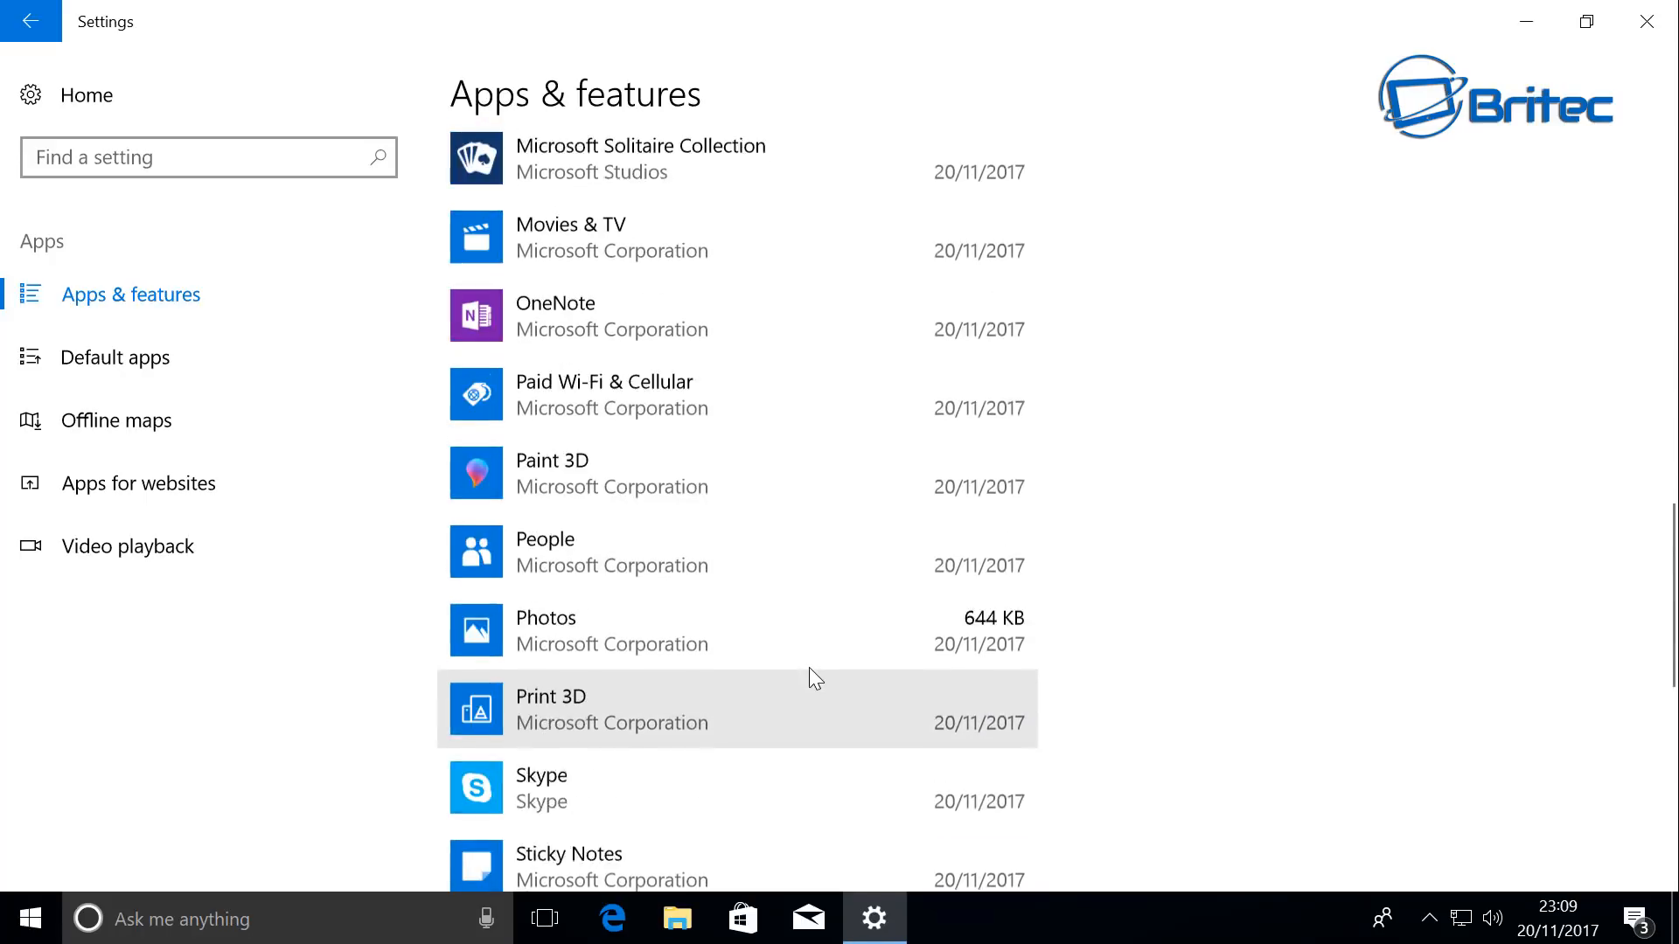
scroll(815, 680, "up", 10)
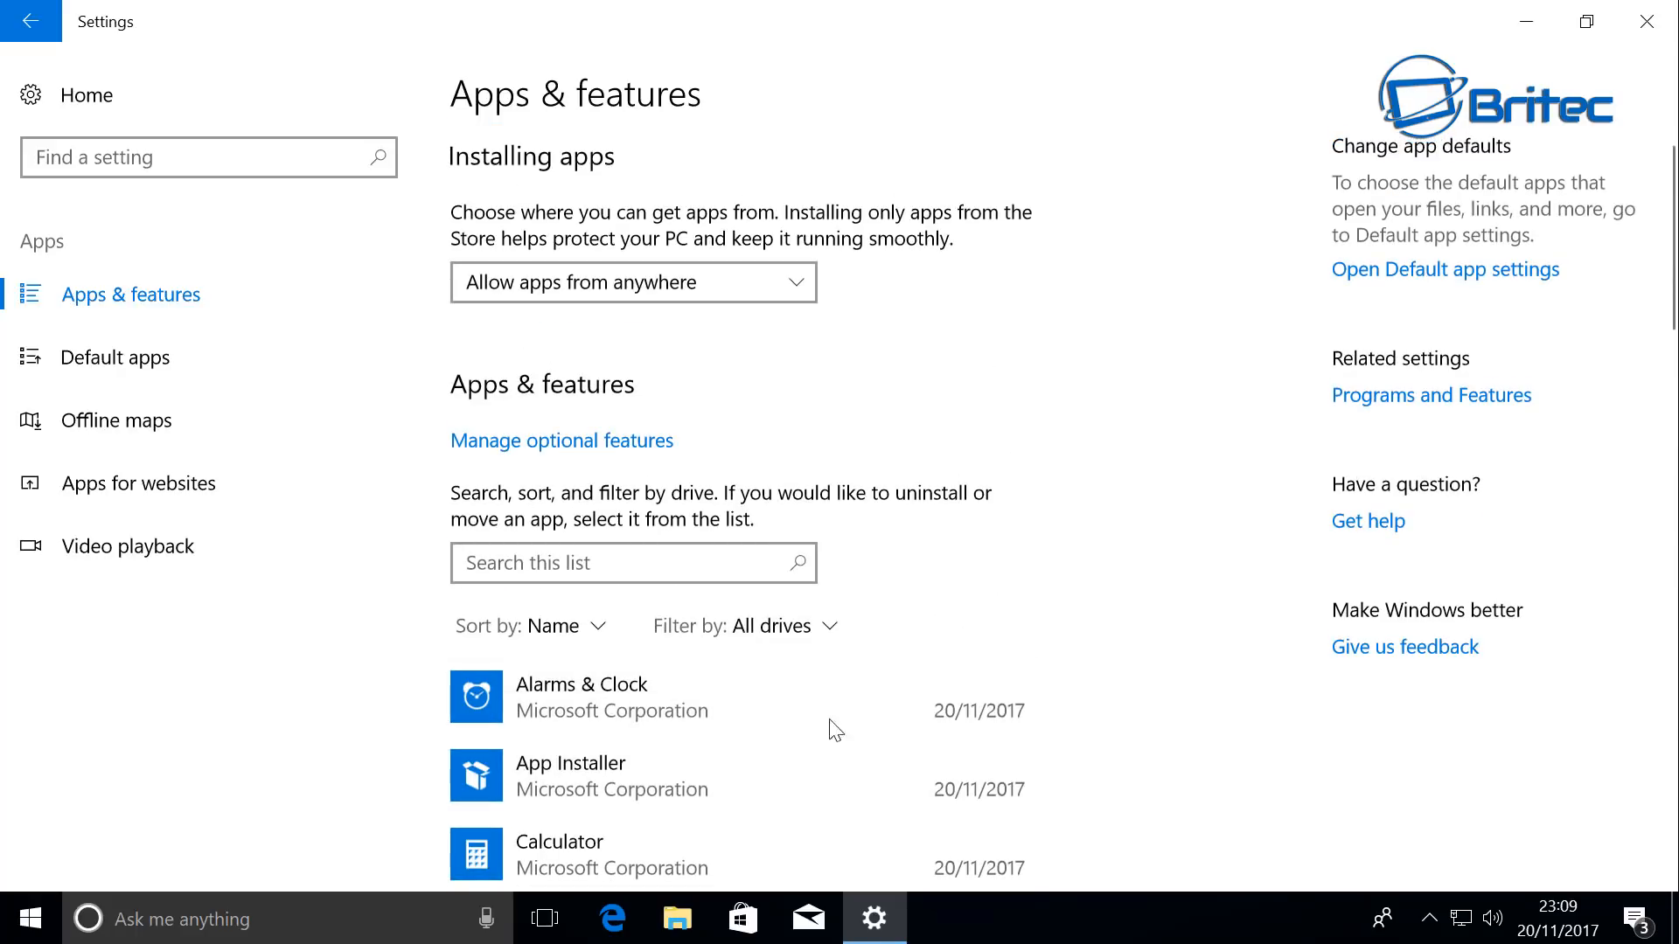
scroll(813, 726, "down", 5)
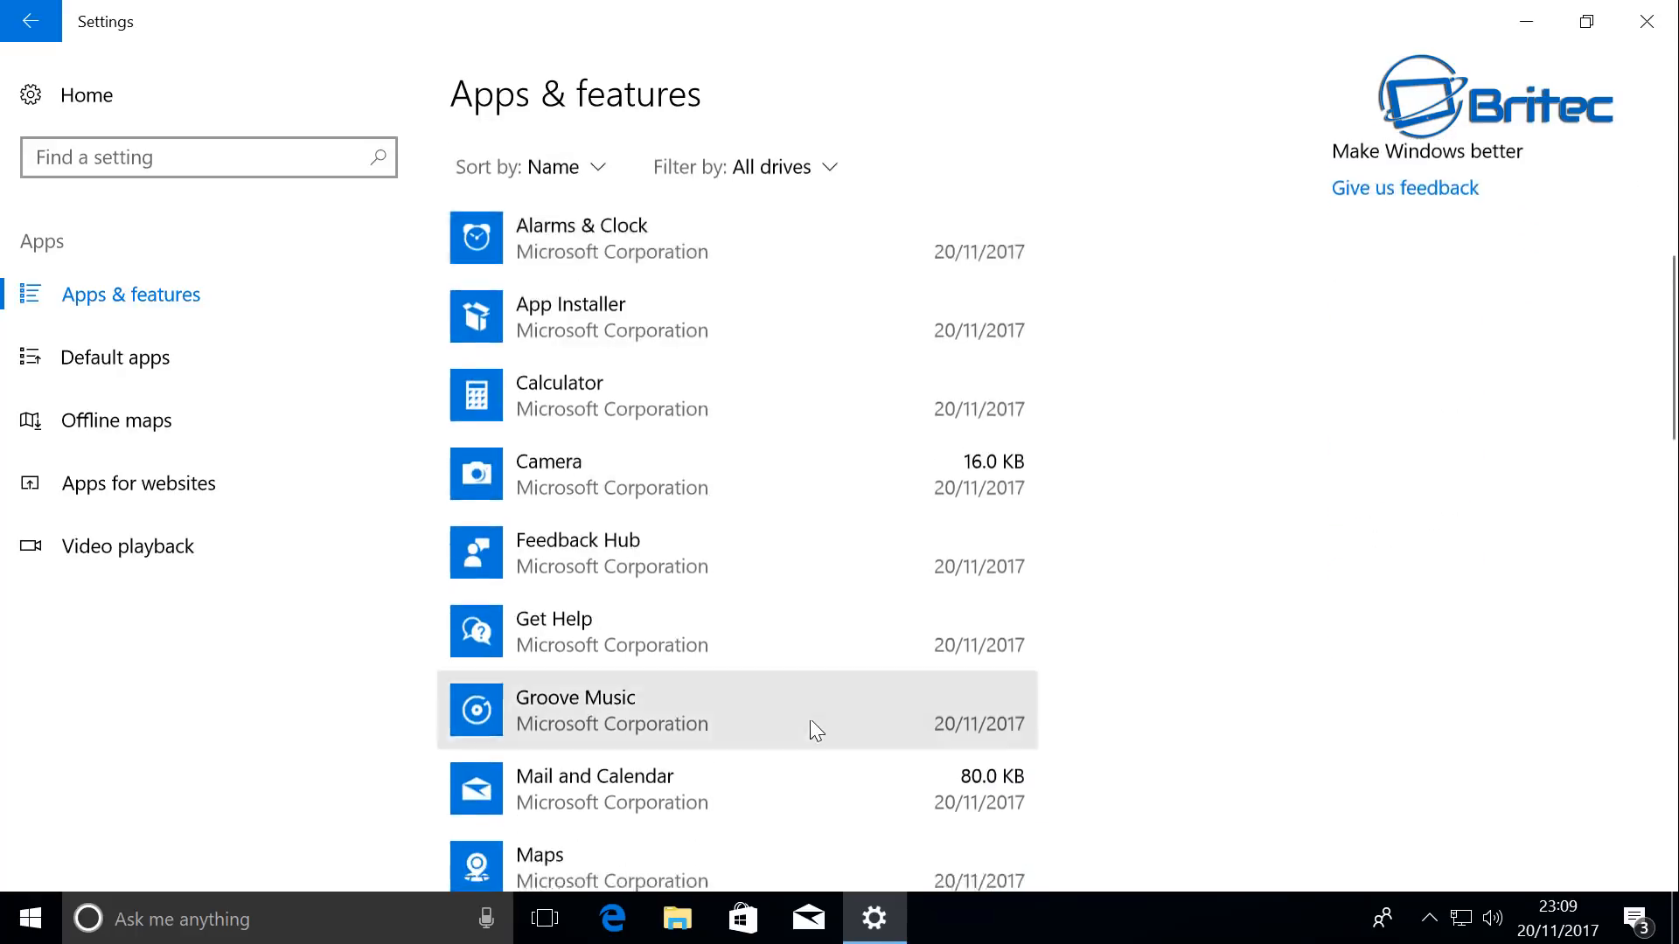
scroll(659, 736, "down", 4)
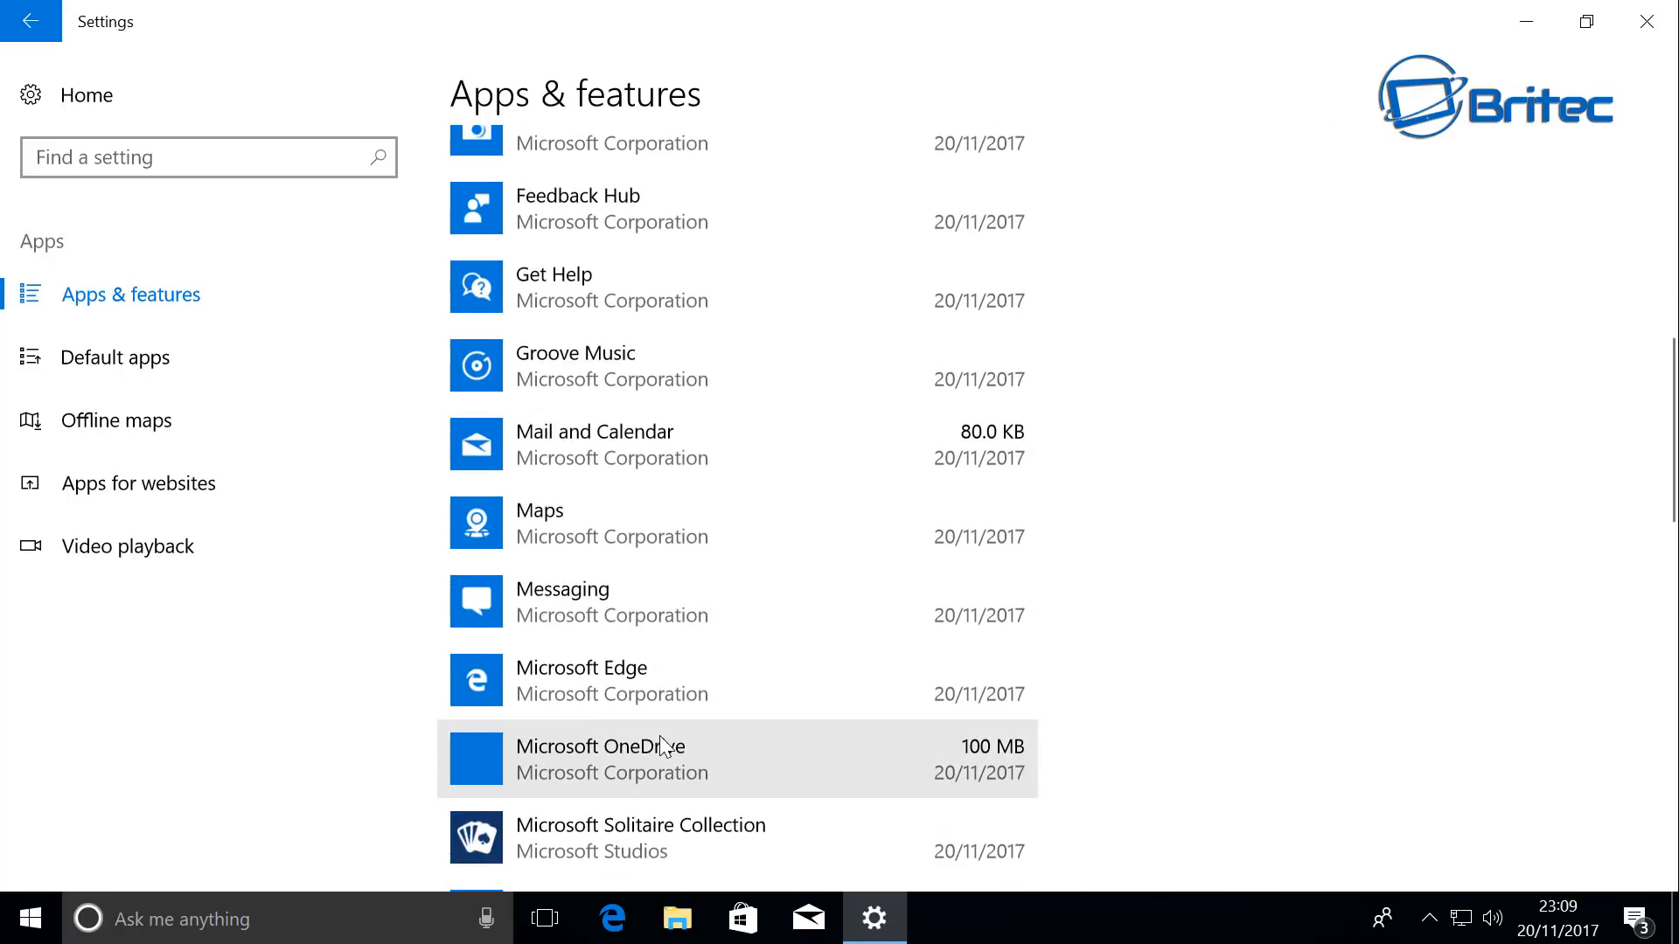
scroll(783, 746, "down", 4)
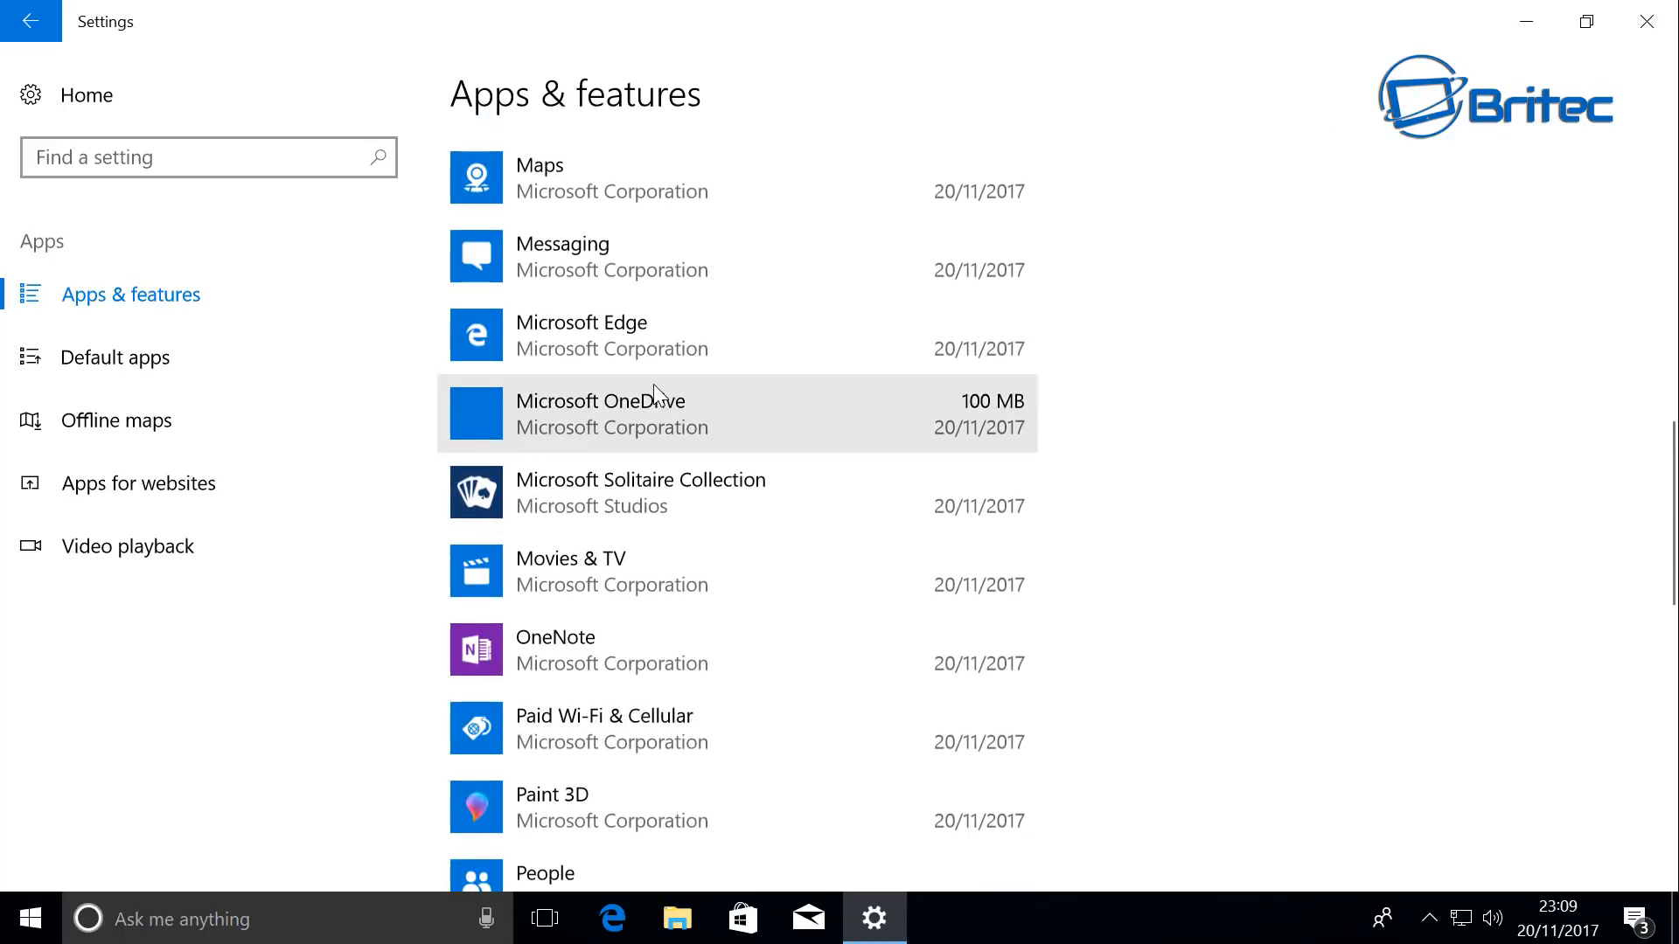
left_click(690, 386)
left_click(916, 423)
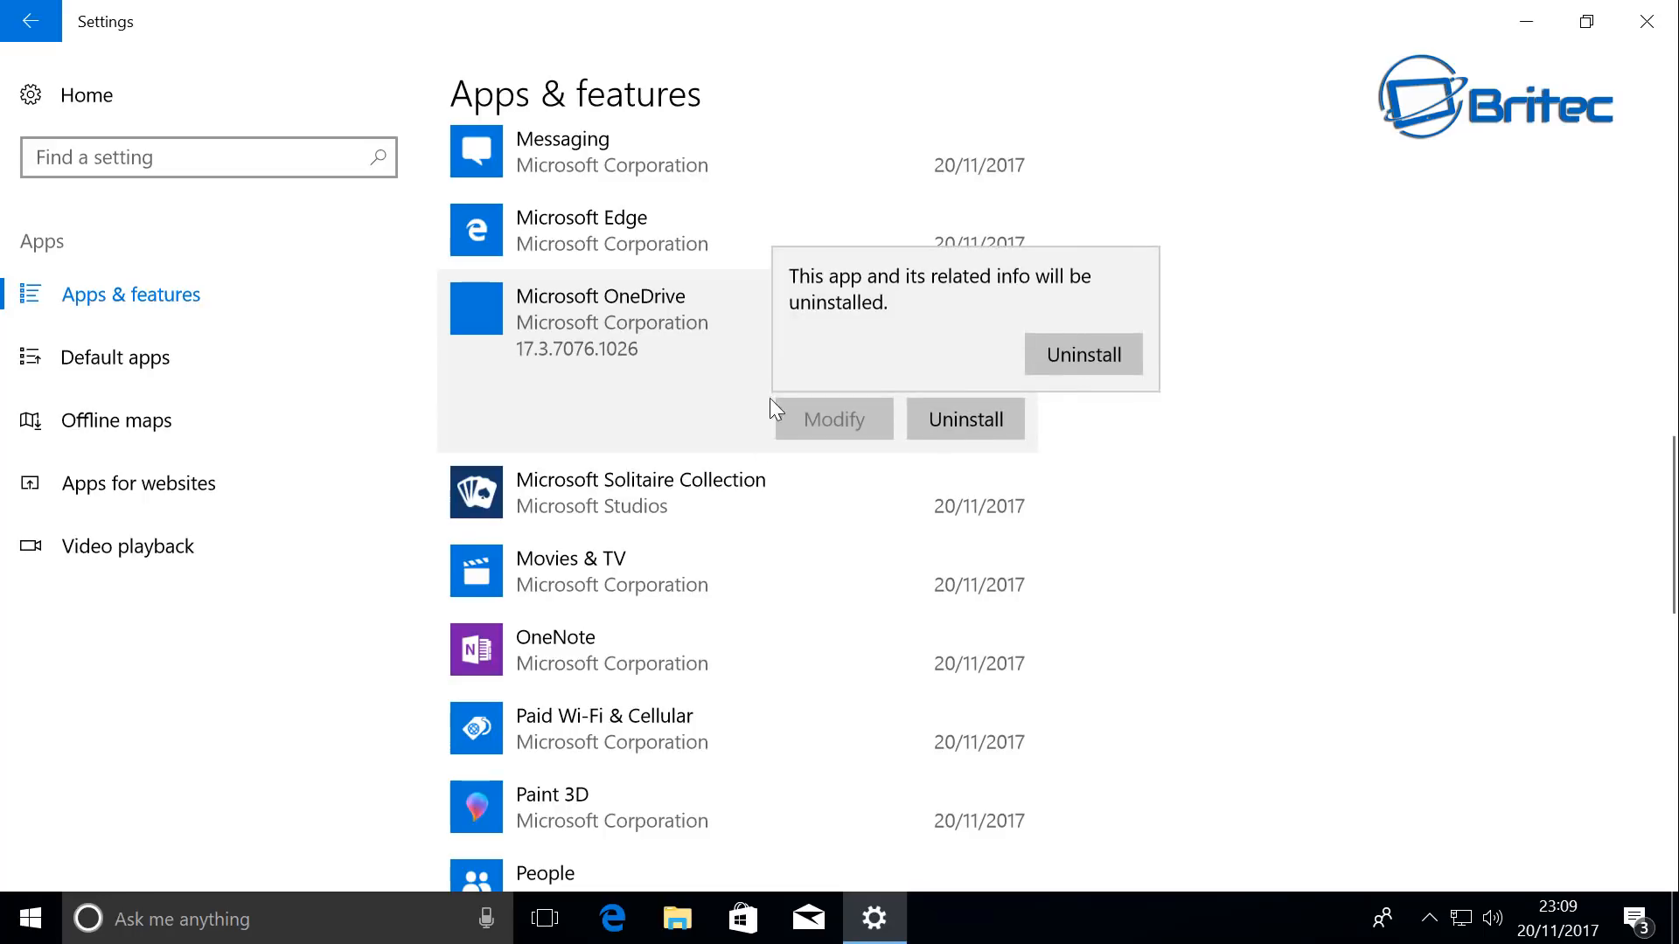
left_click(1042, 364)
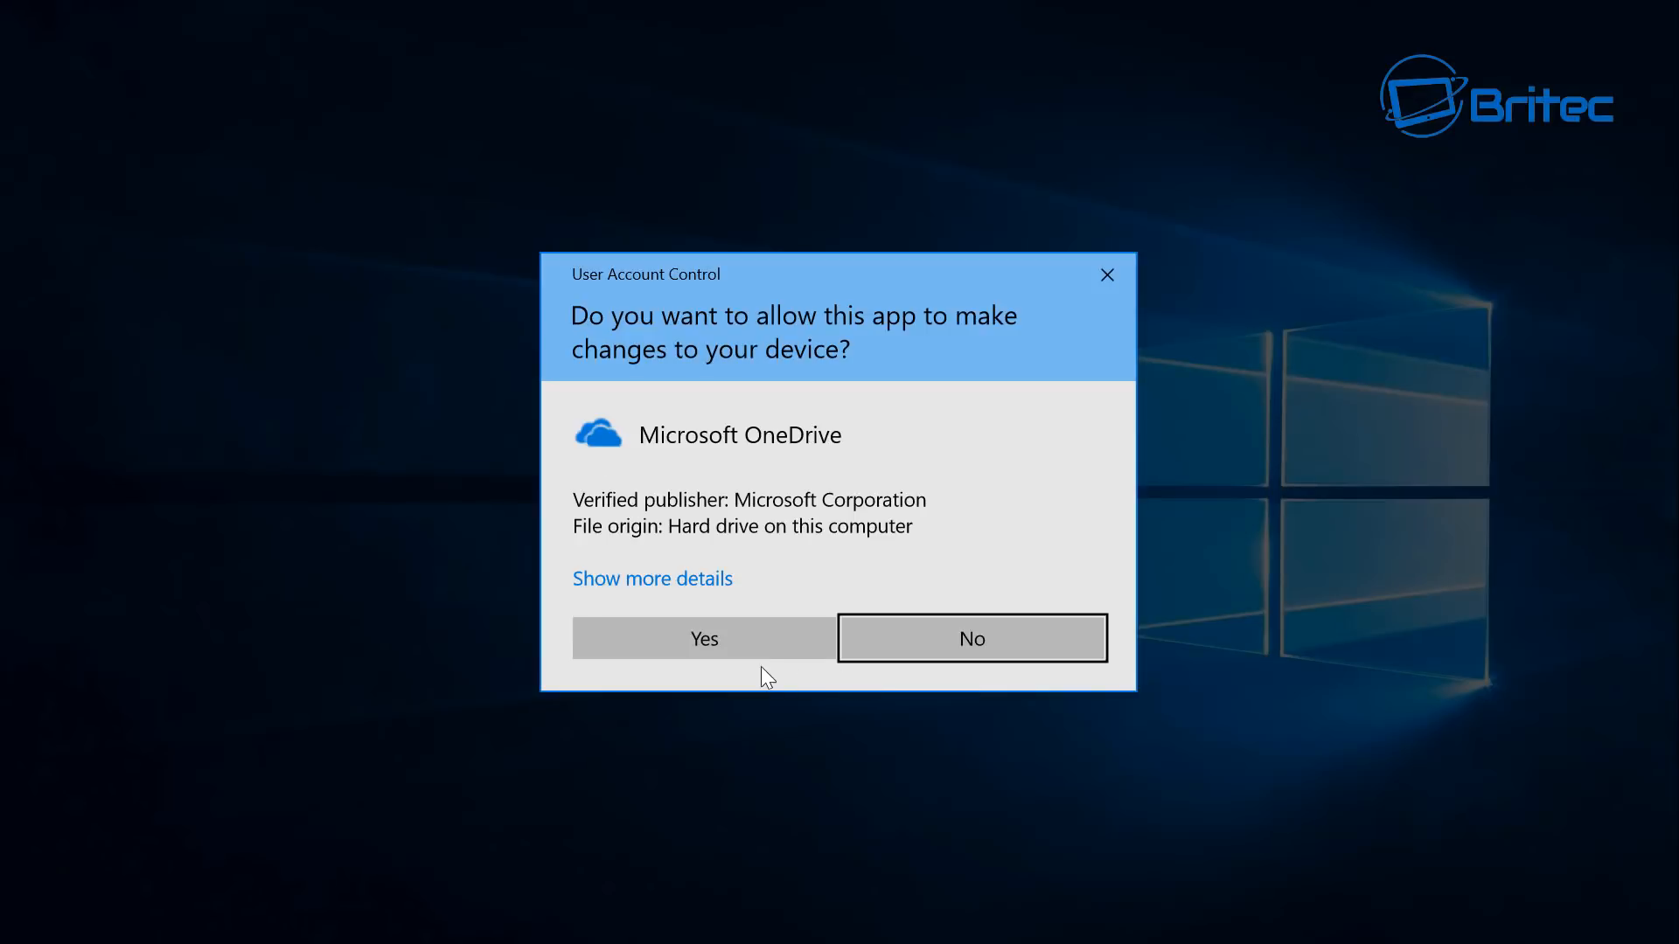
left_click(749, 641)
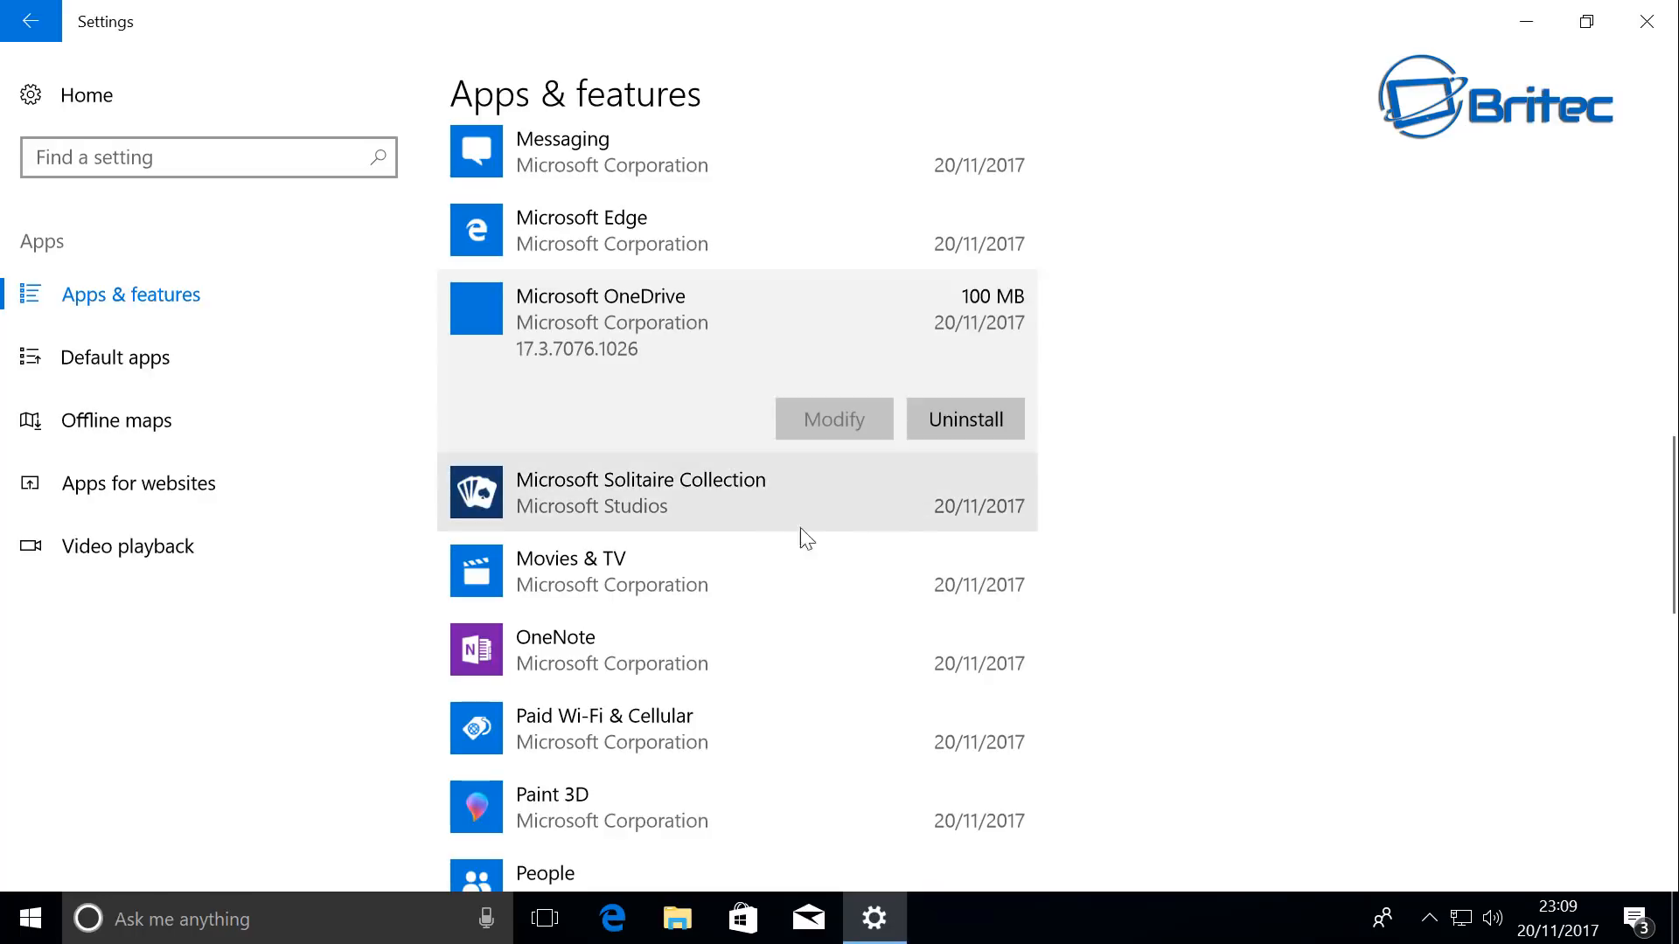
Step: View the advanced options of the Photos app and return to the Apps & features page
scroll(787, 664, "down", 4)
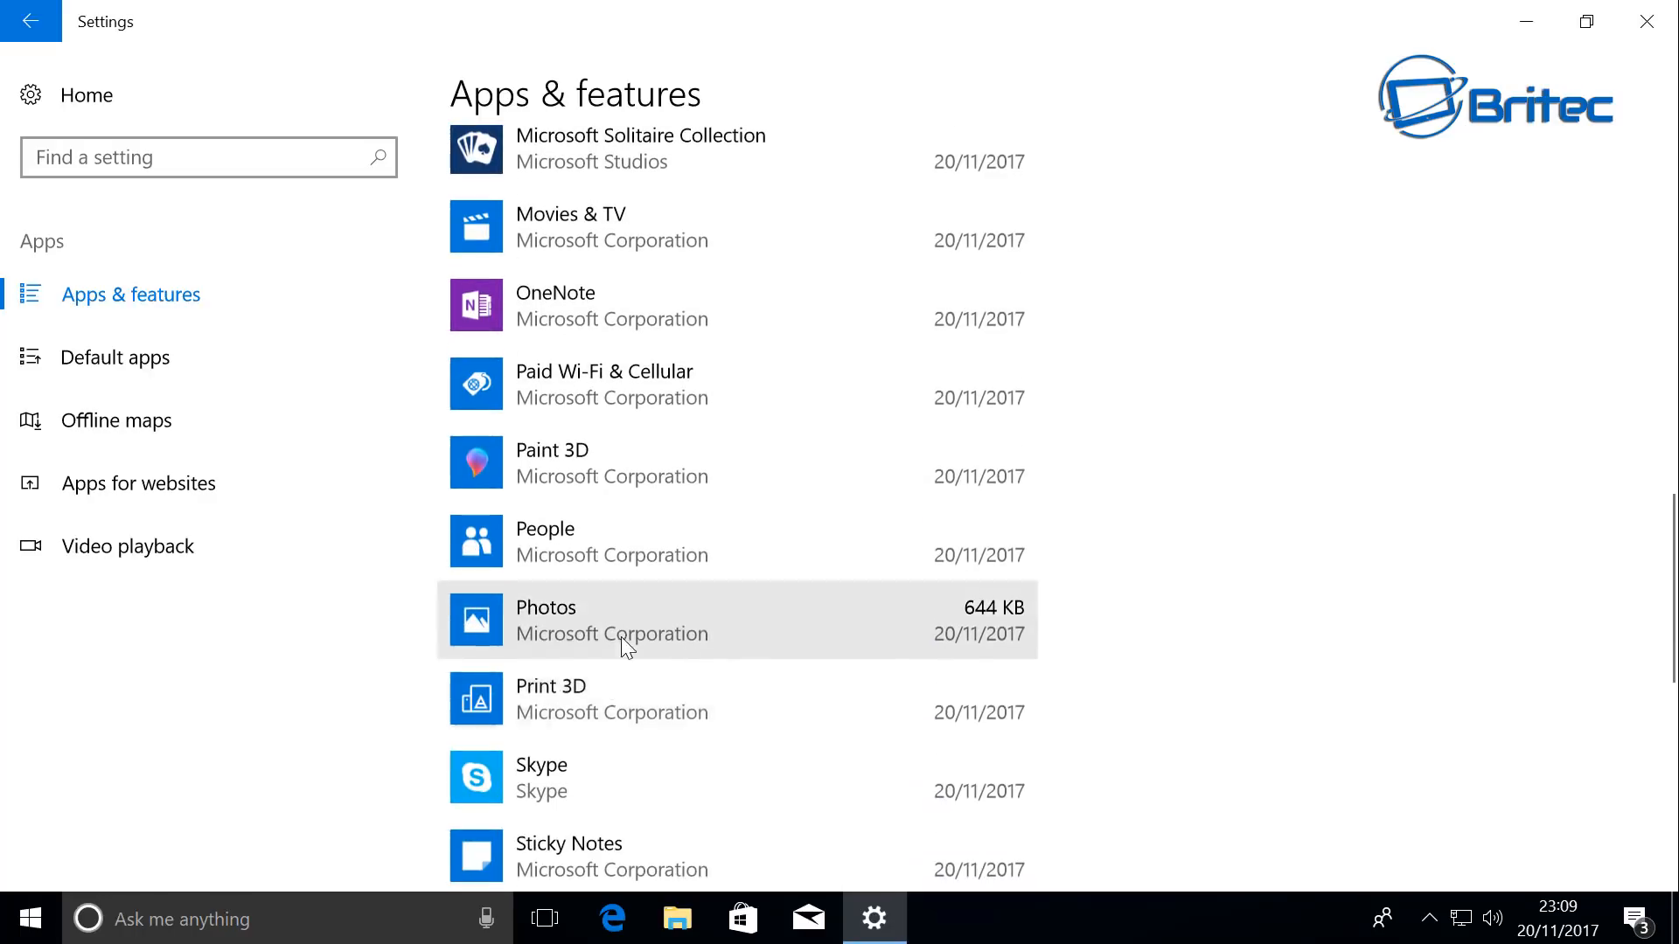
left_click(738, 631)
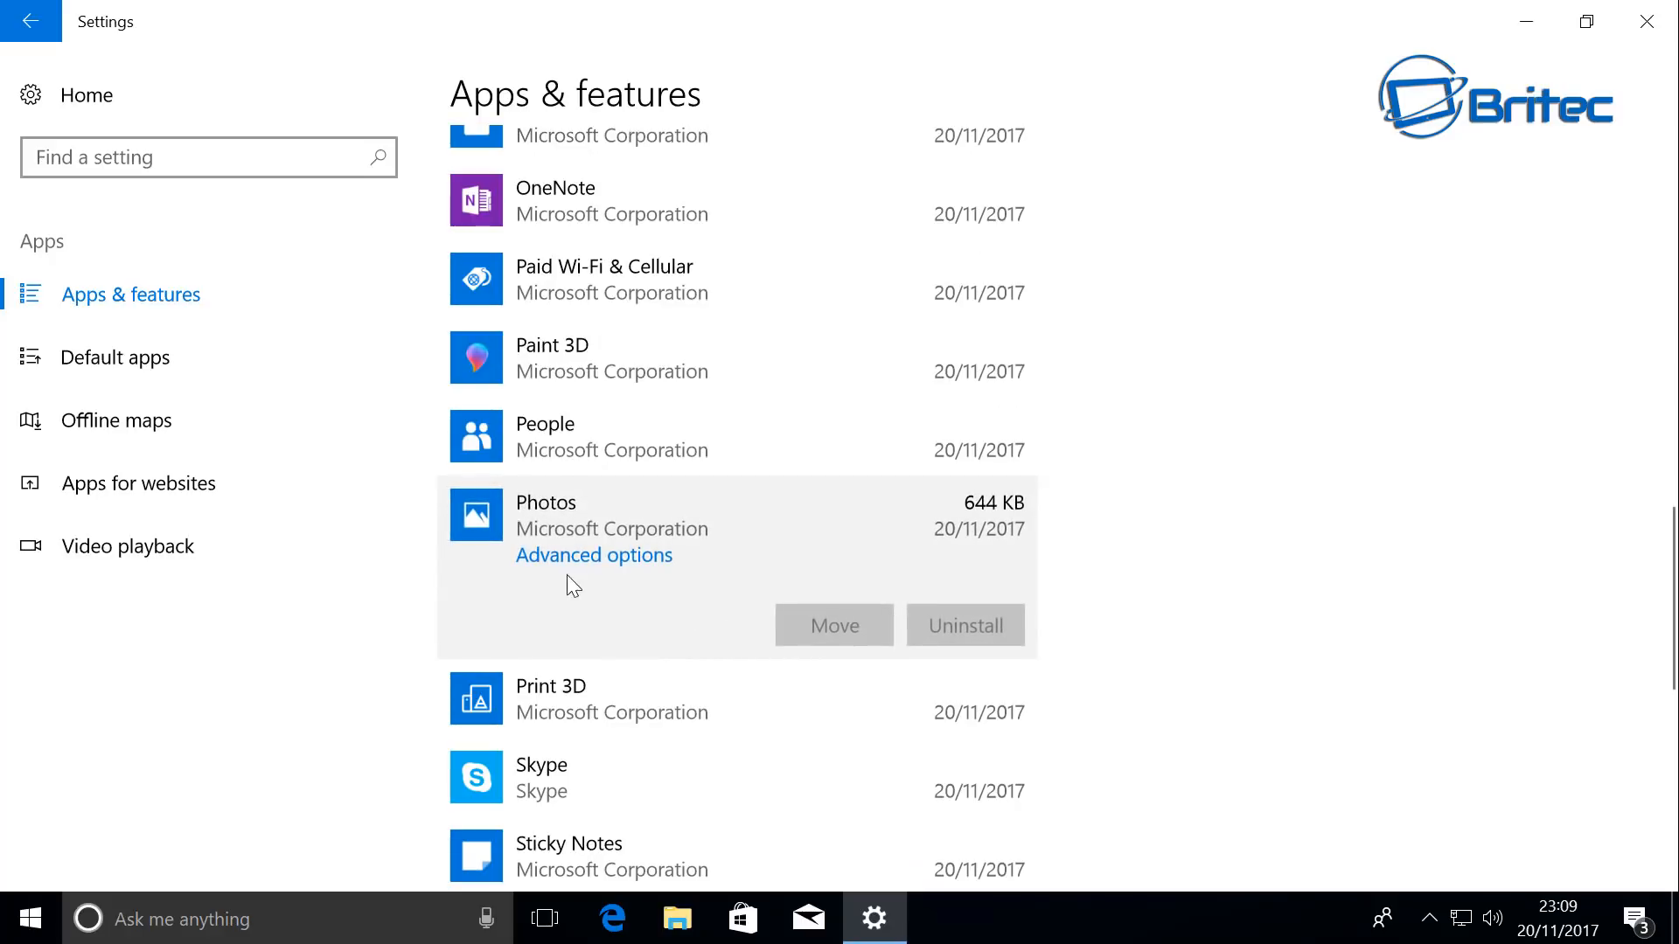
left_click(625, 559)
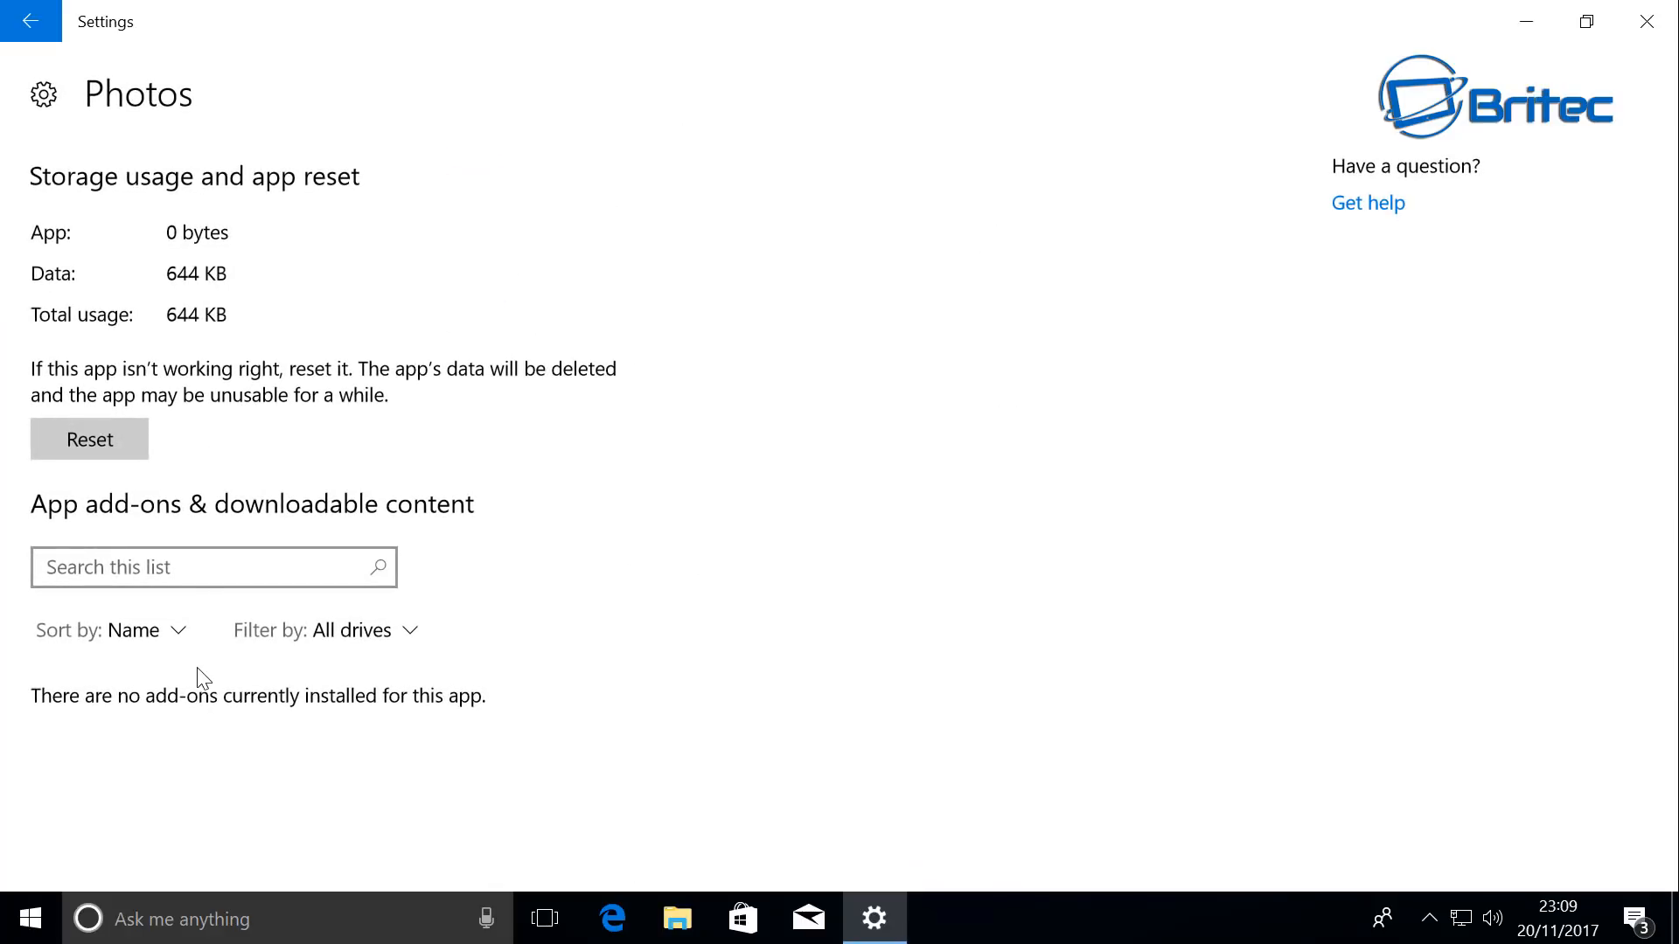
left_click(35, 35)
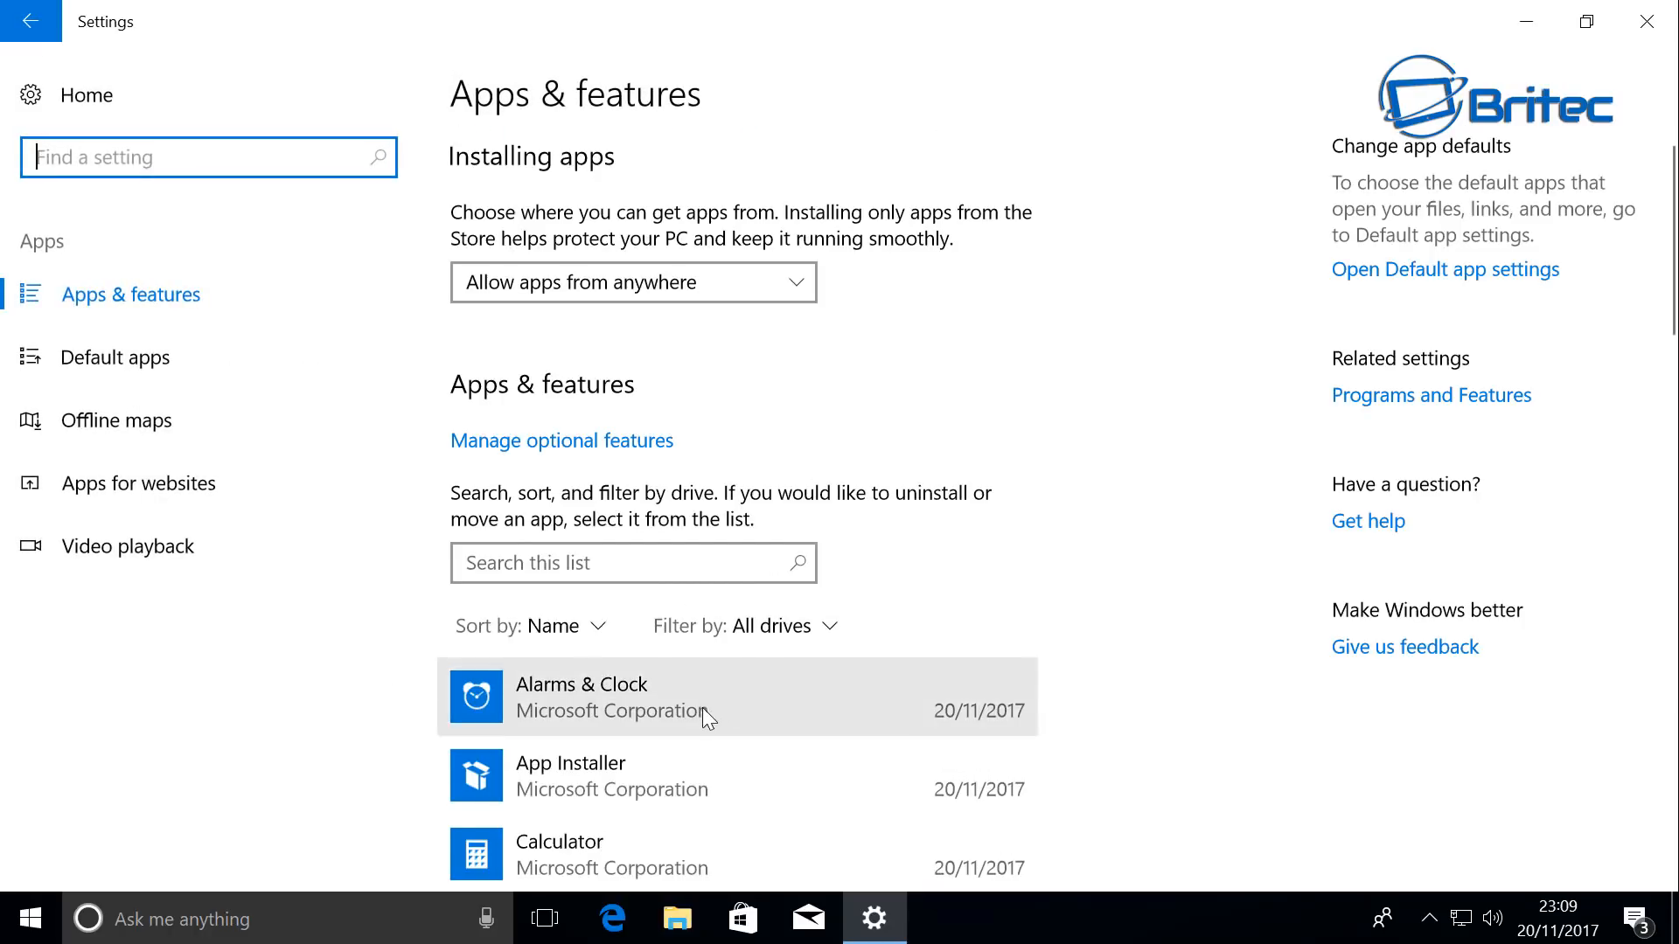
Step: Review the Default apps page down to the reset option and the file type, protocol and per-app default choices
left_click(115, 357)
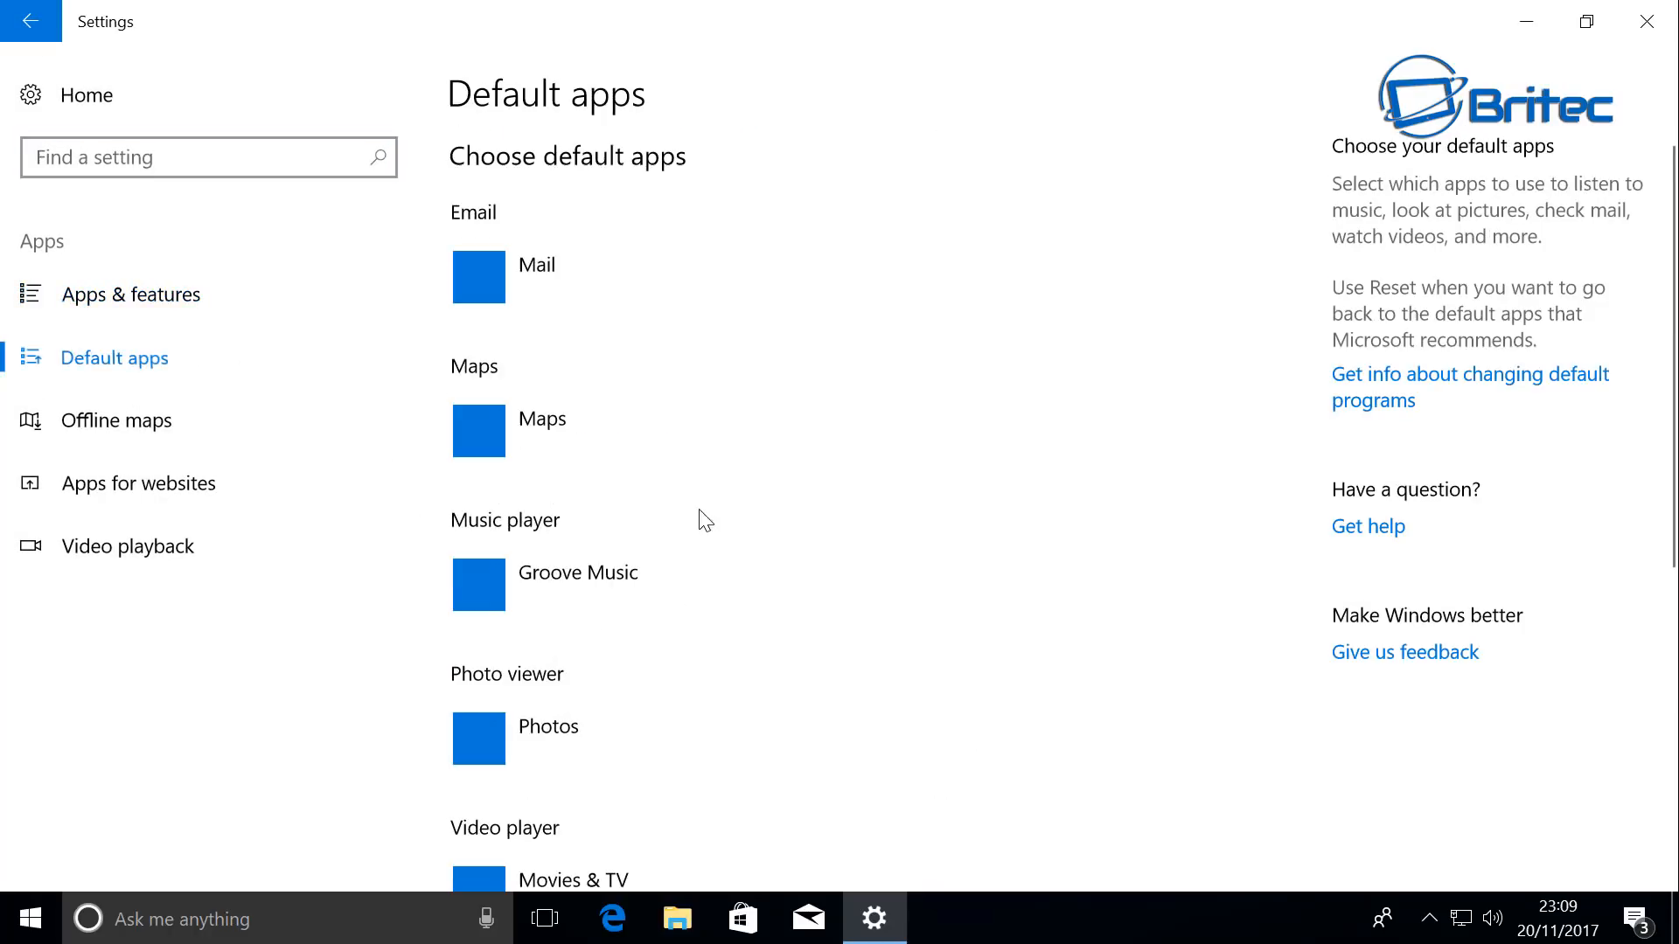
scroll(632, 584, "down", 3)
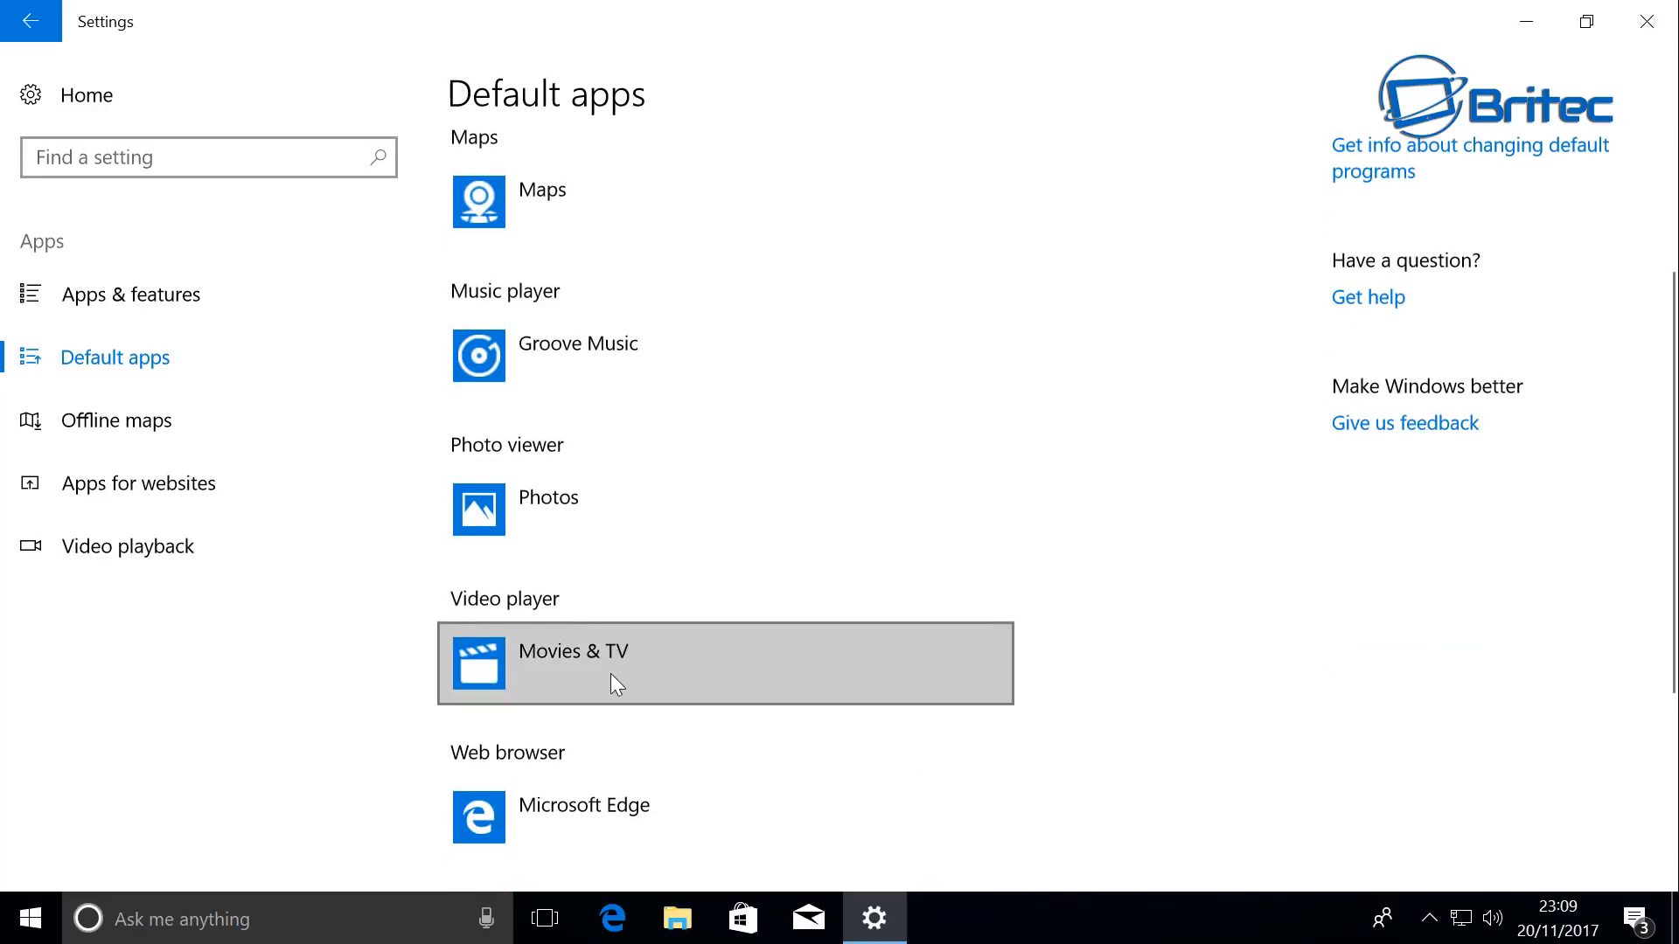
scroll(600, 731, "down", 4)
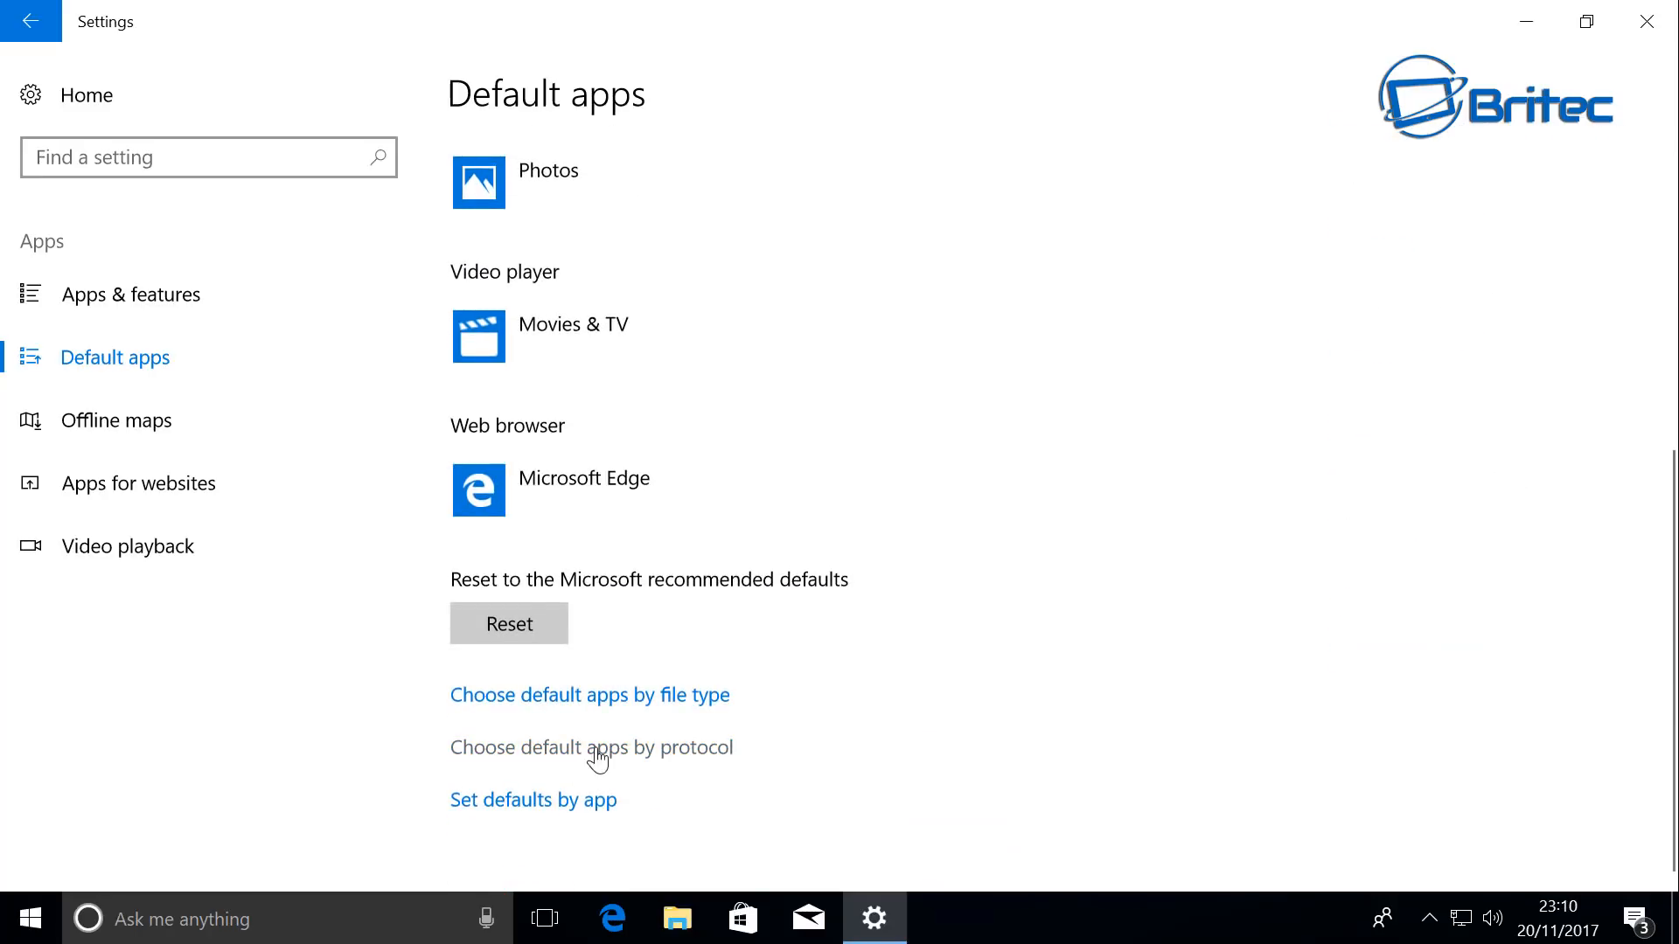
Step: Delete all offline maps and turn off automatic map updates
left_click(153, 428)
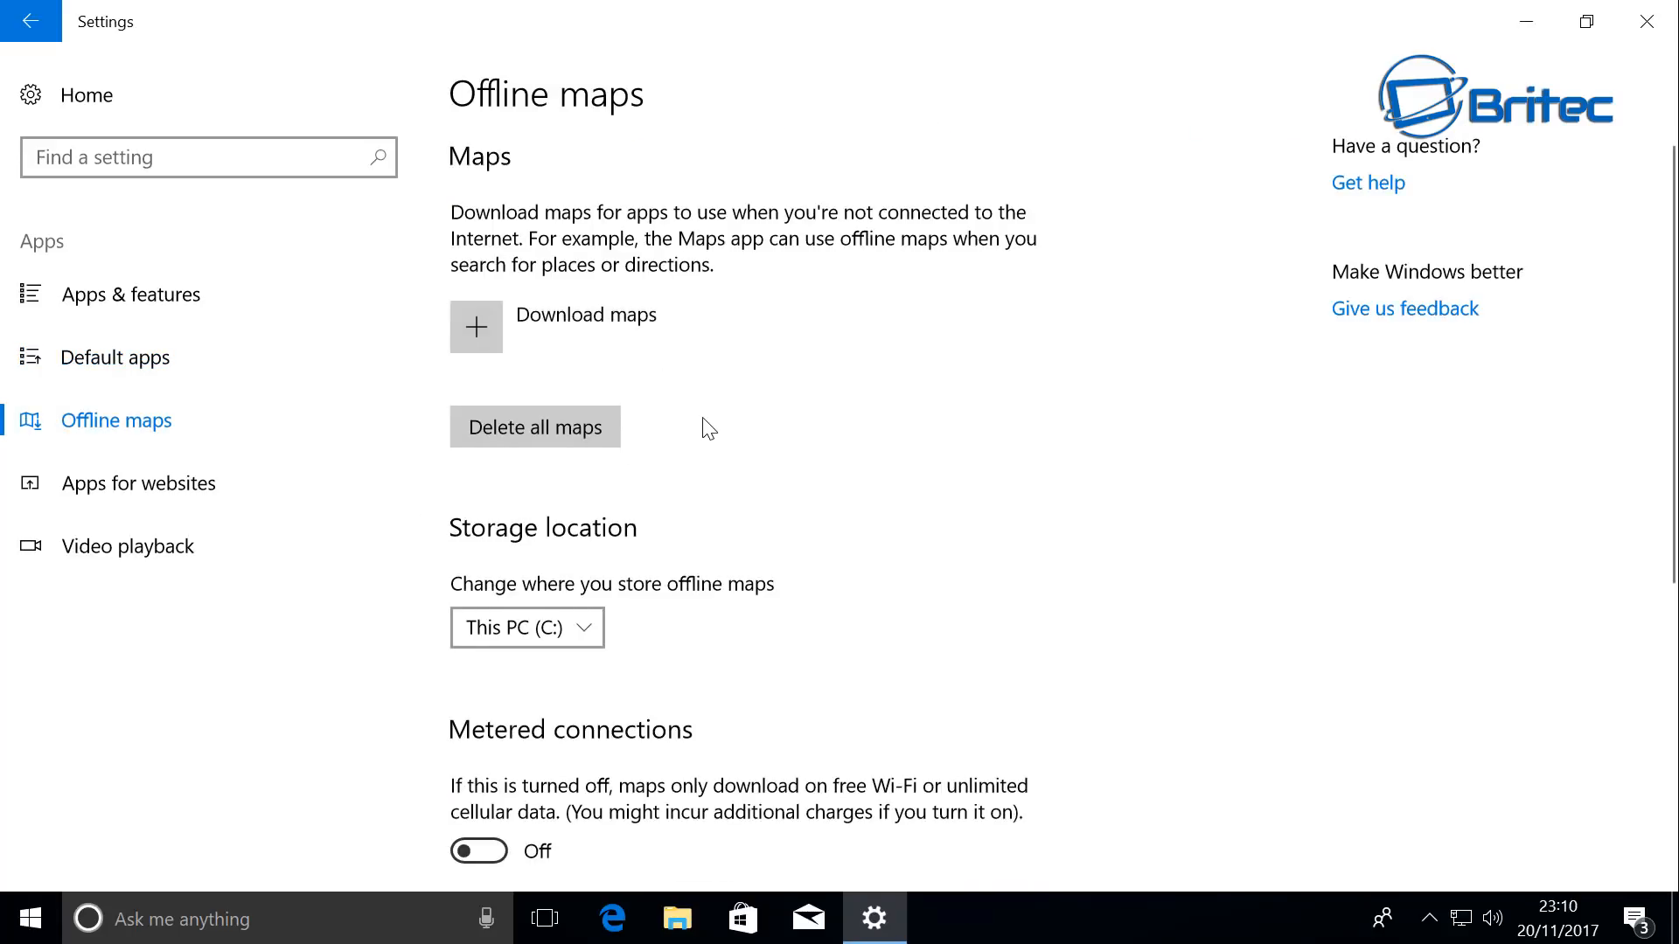
left_click(529, 433)
left_click(643, 360)
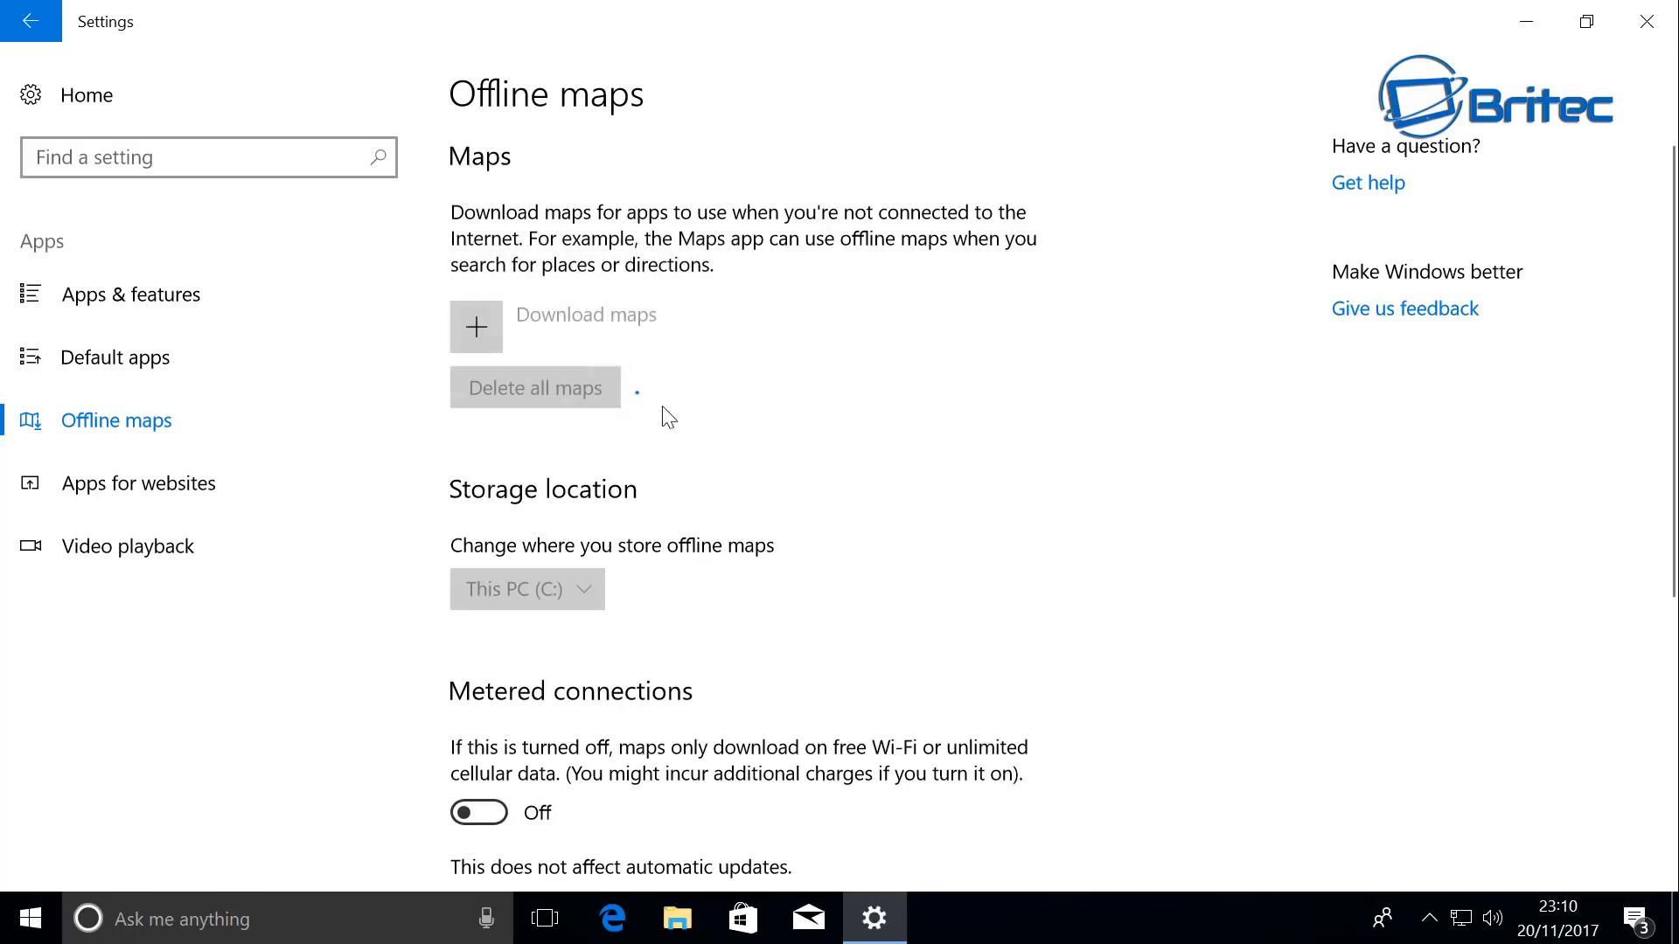
scroll(613, 532, "down", 4)
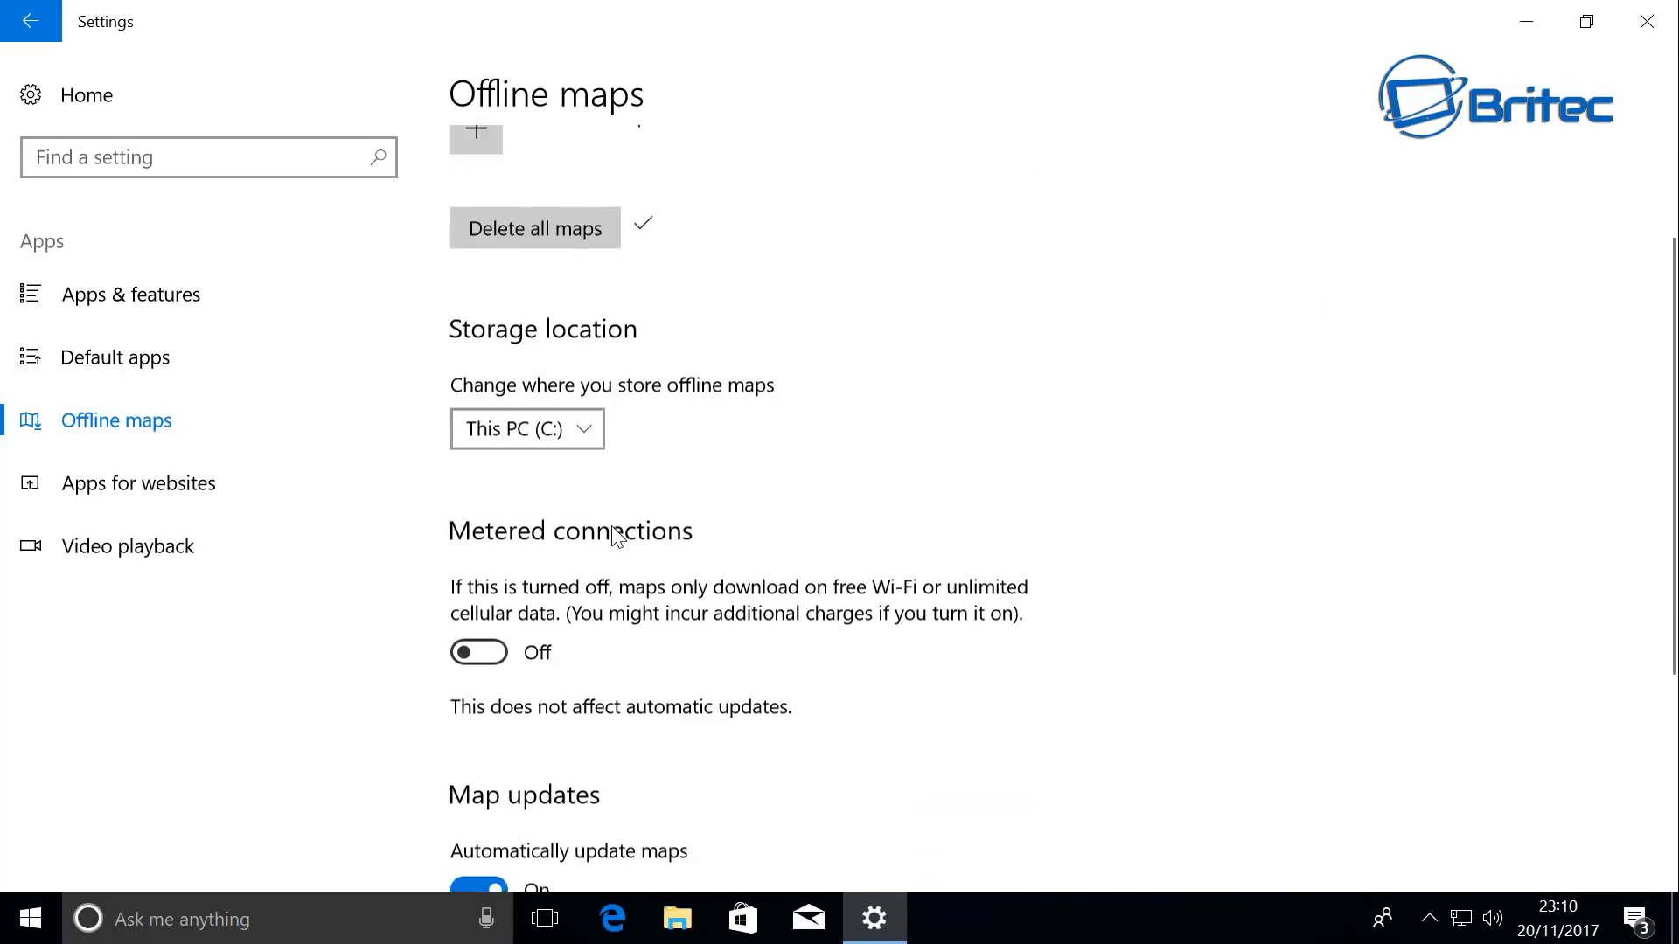
scroll(618, 536, "down", 2)
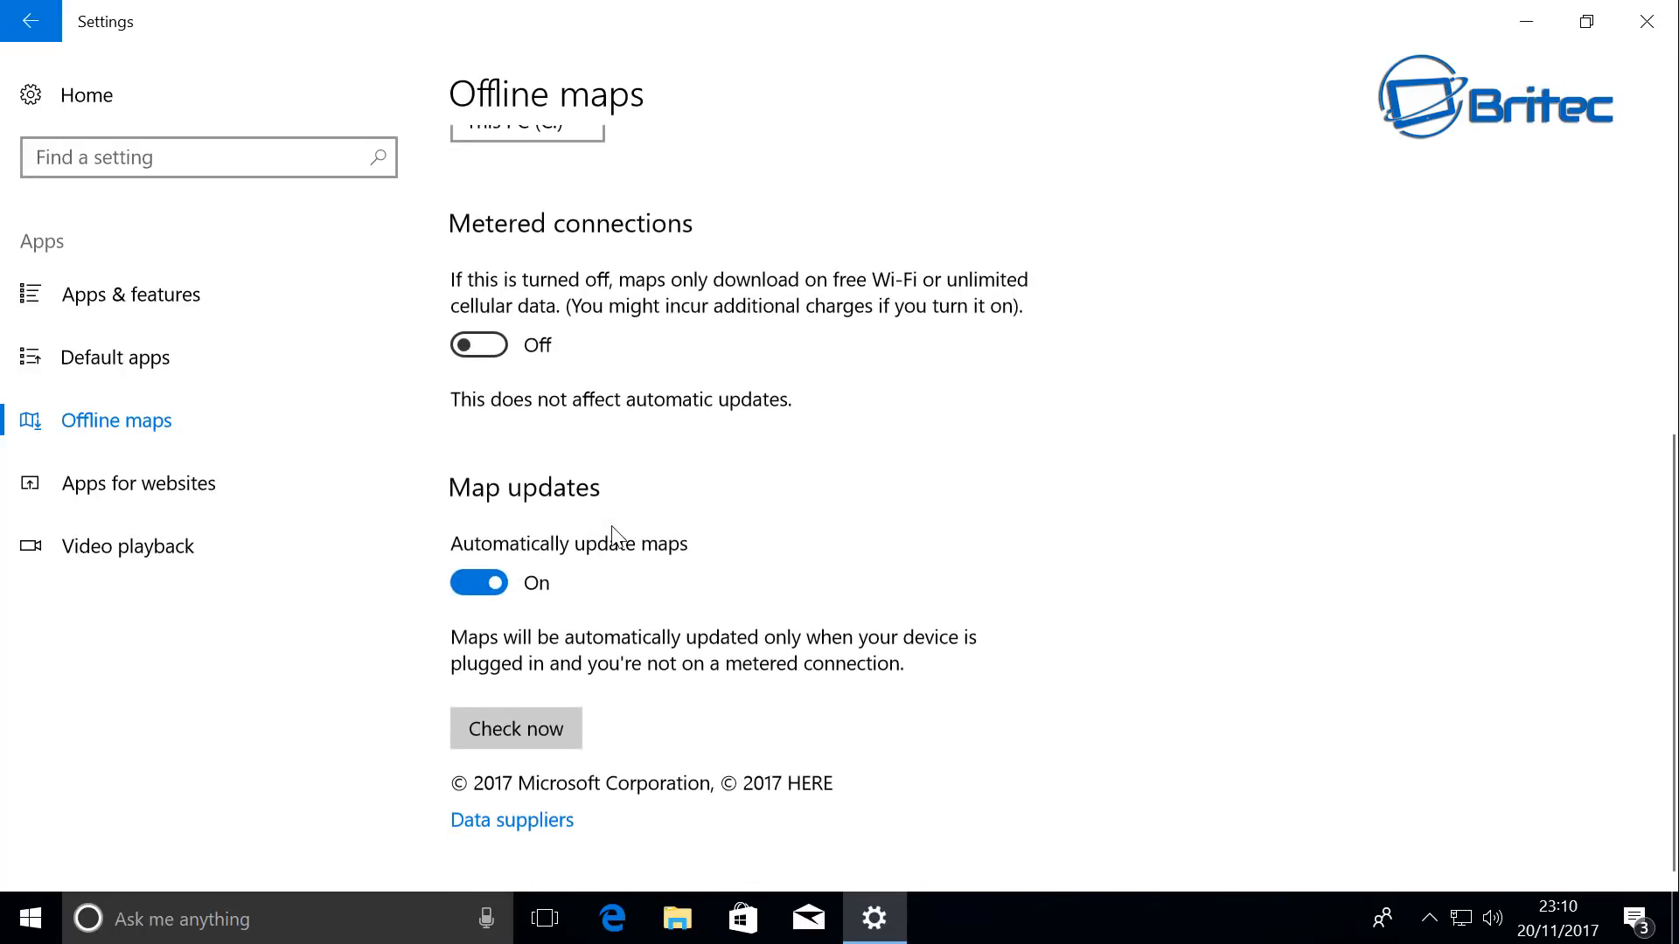
left_click(480, 577)
scroll(504, 402, "up", 4)
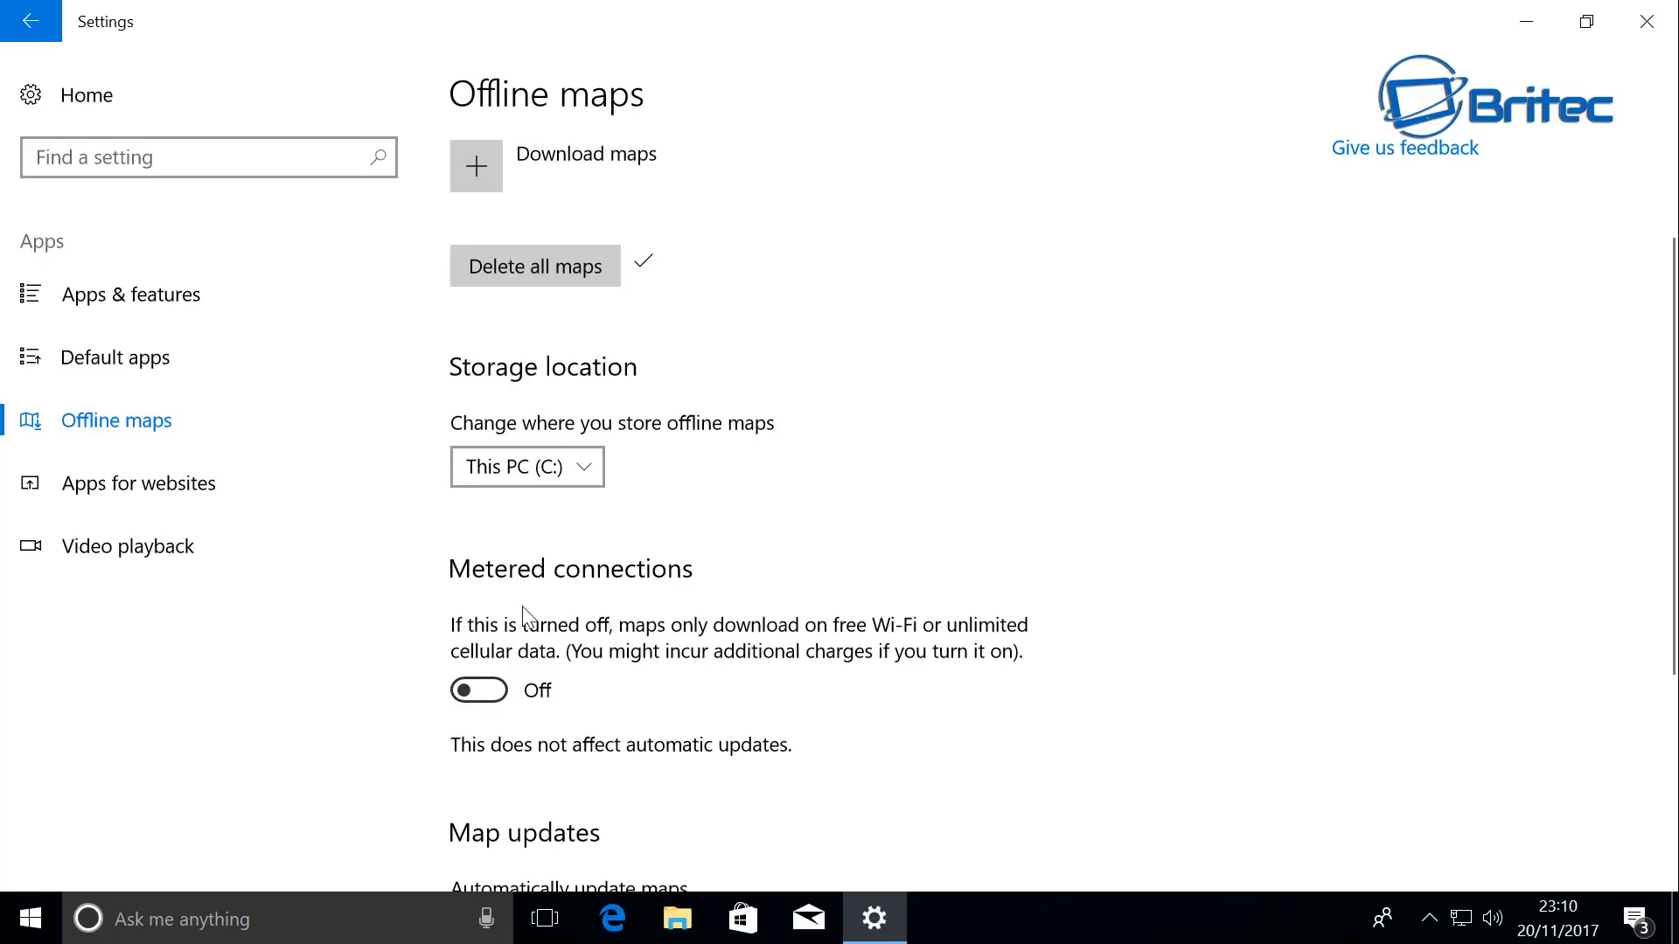
Step: Check the Apps for websites and Video playback settings and return to the settings overview
left_click(147, 505)
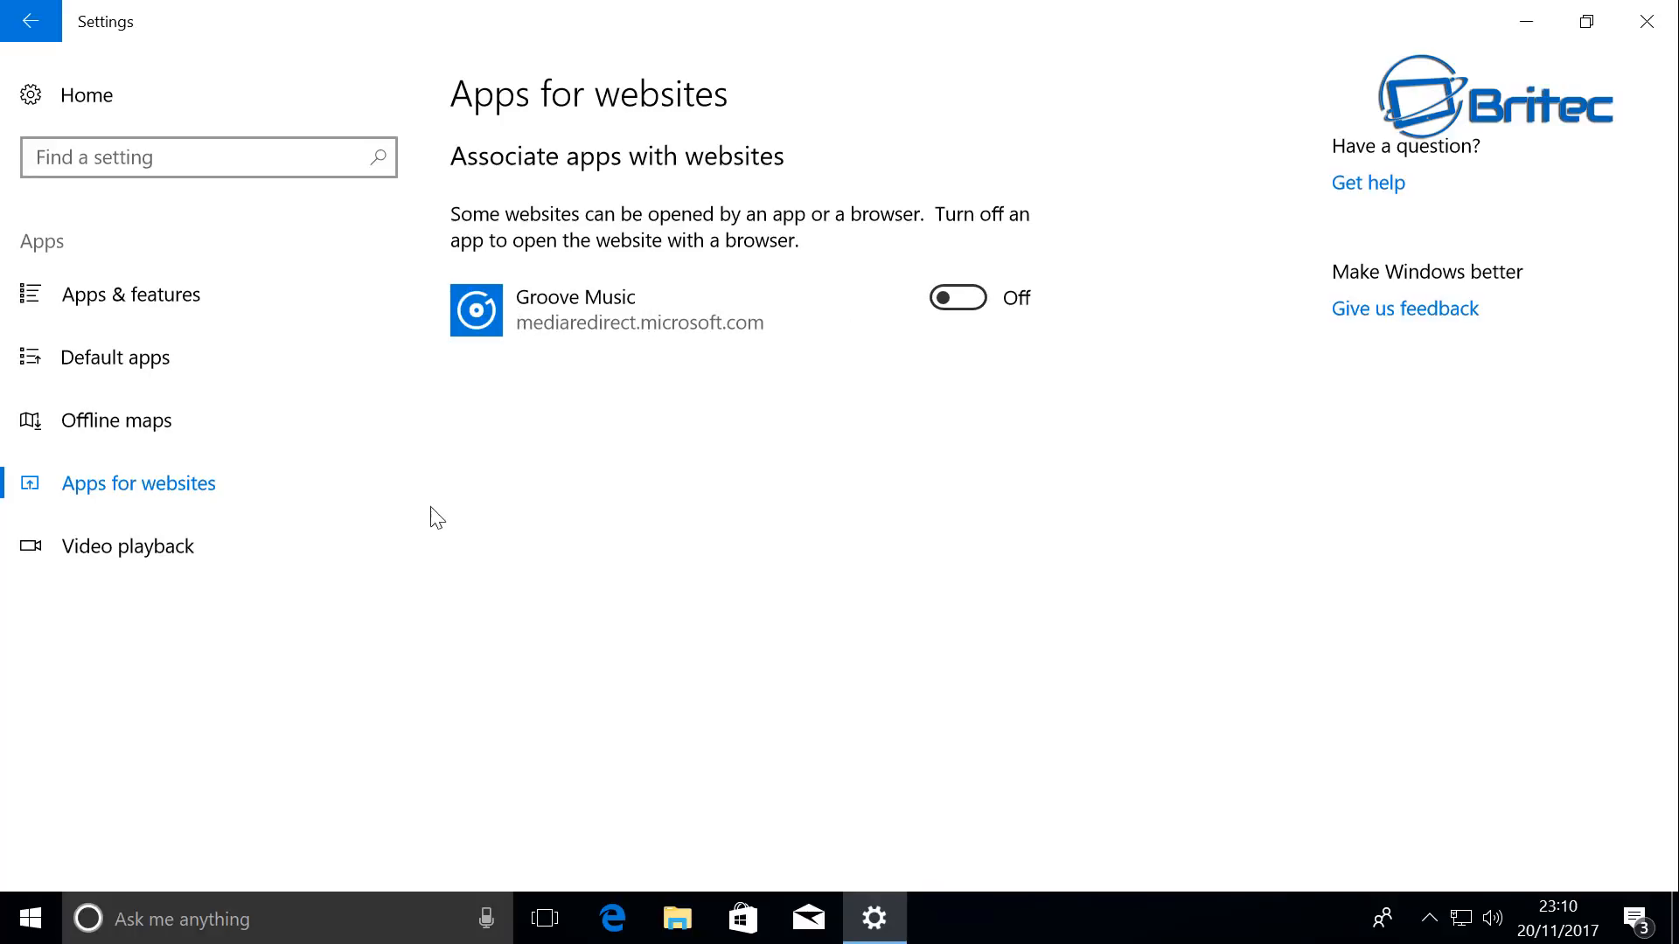
left_click(178, 548)
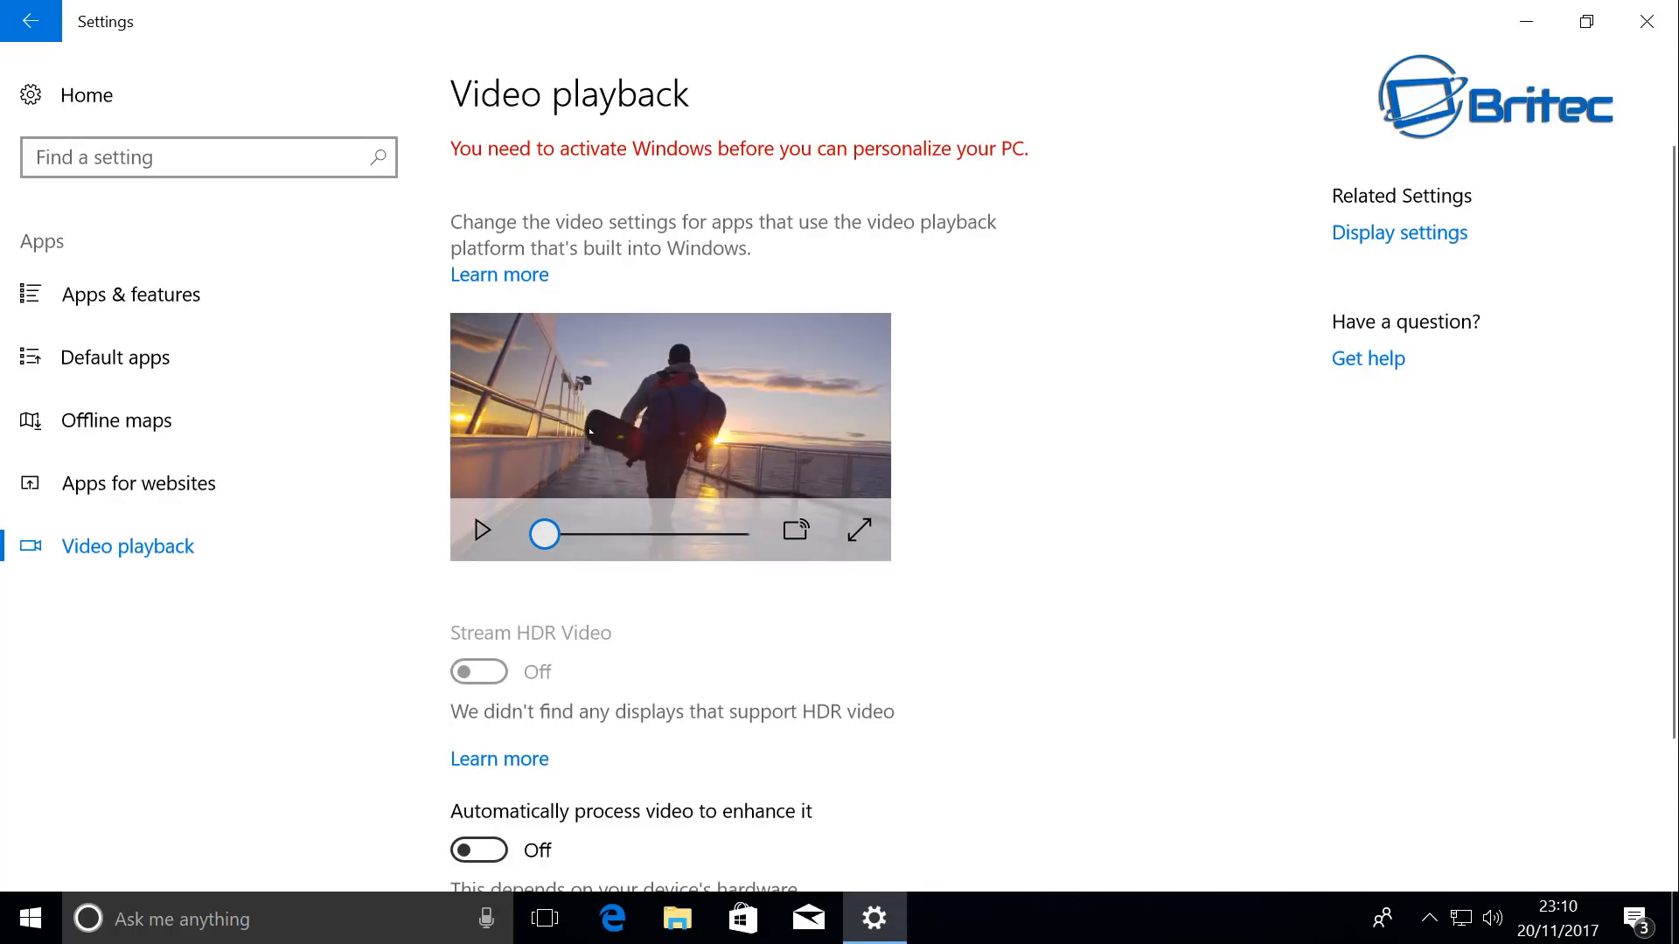
scroll(612, 582, "down", 2)
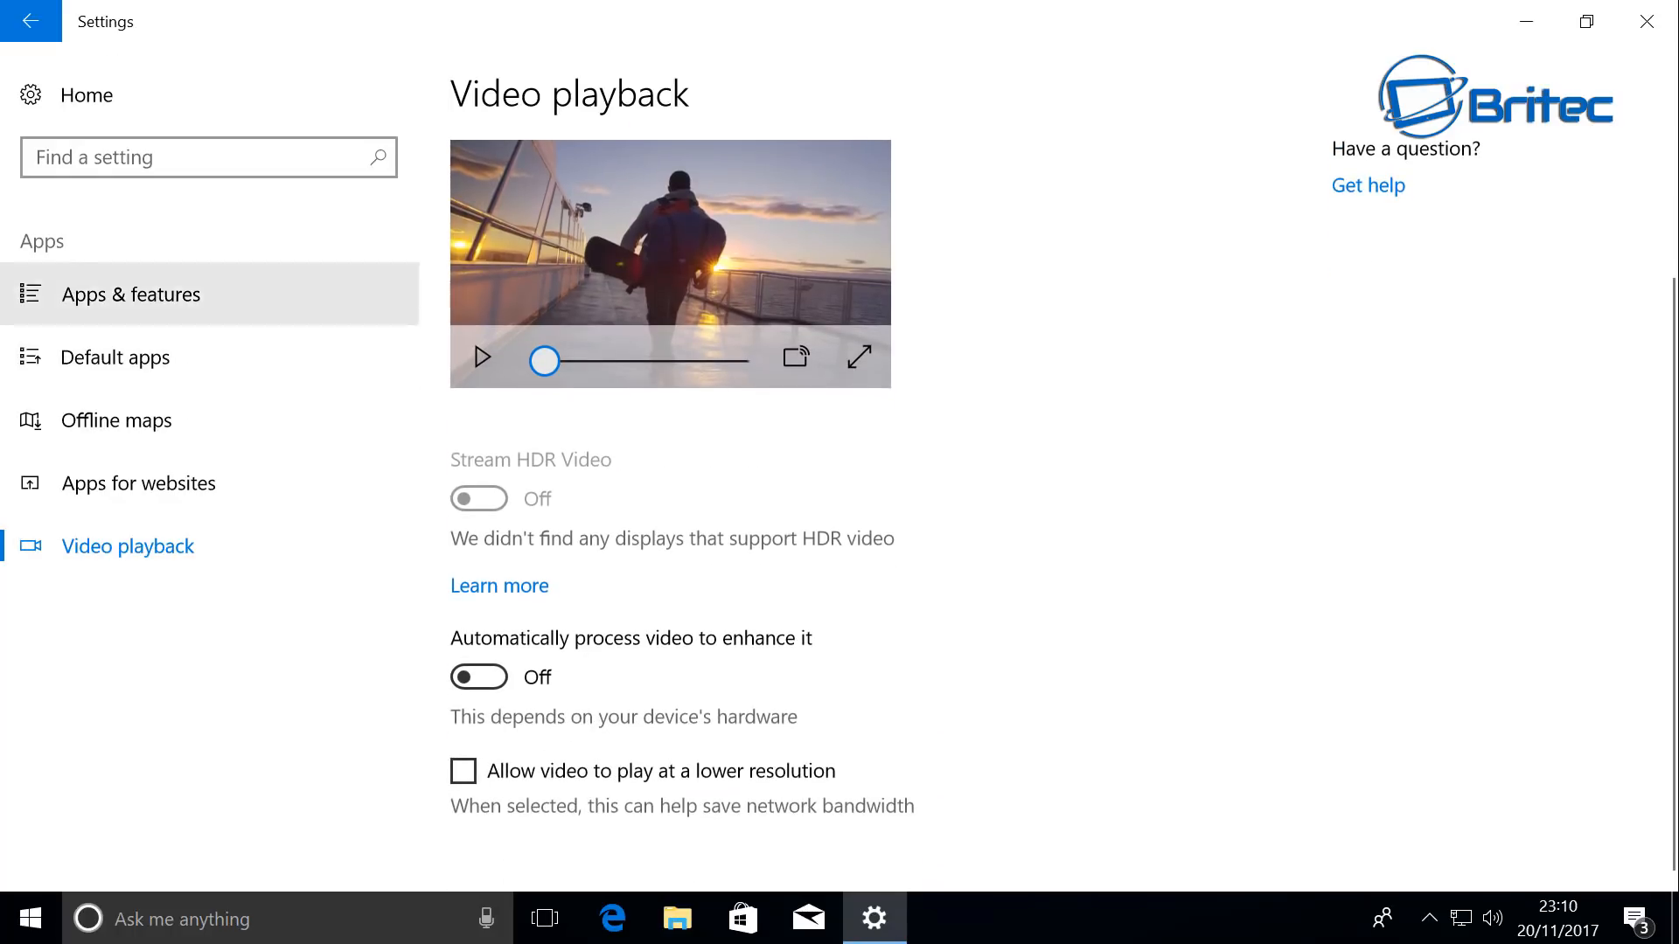
left_click(30, 21)
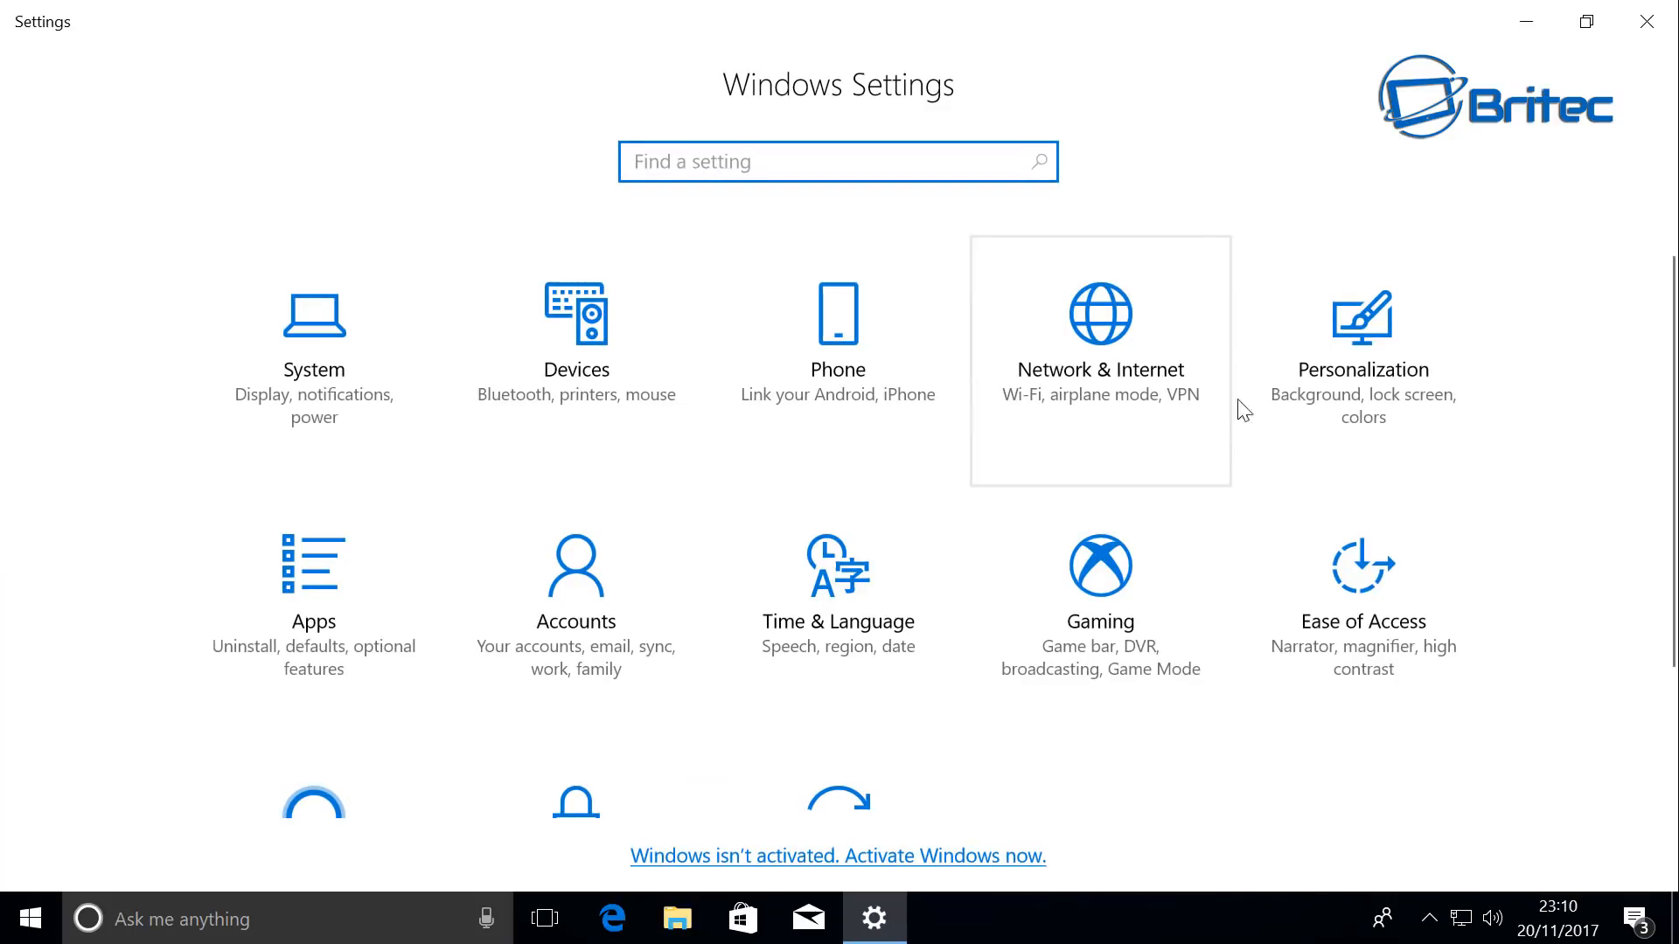
Step: Review the Date & time settings in the Time & Language category and open the Region & language page
left_click(849, 647)
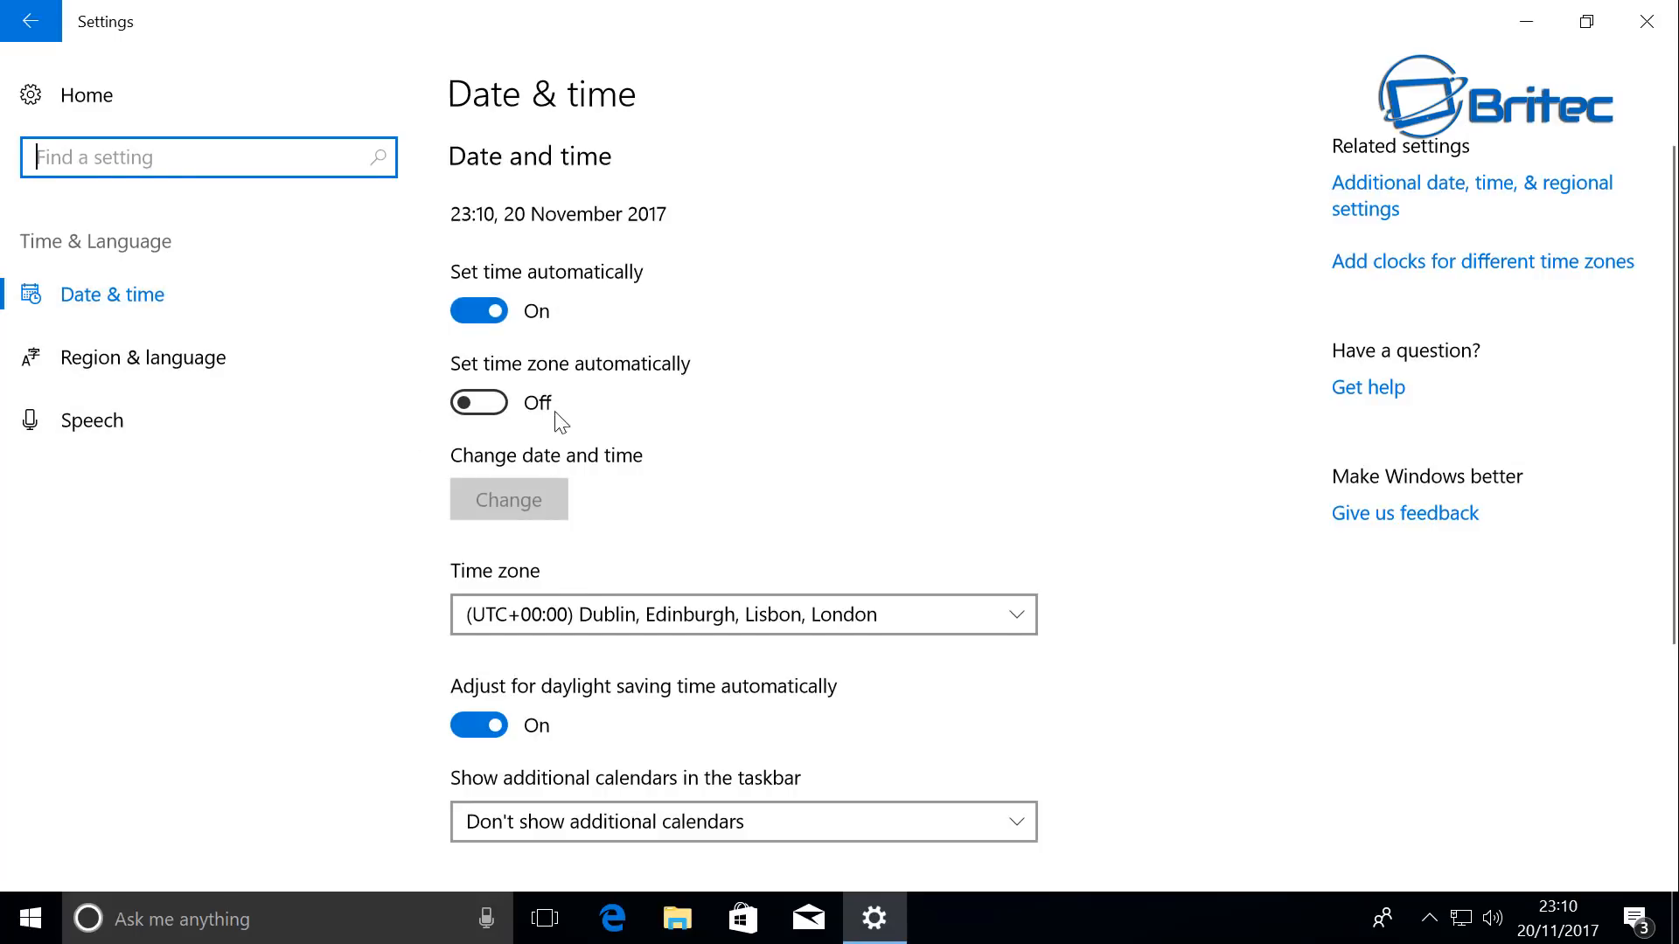
scroll(574, 568, "down", 4)
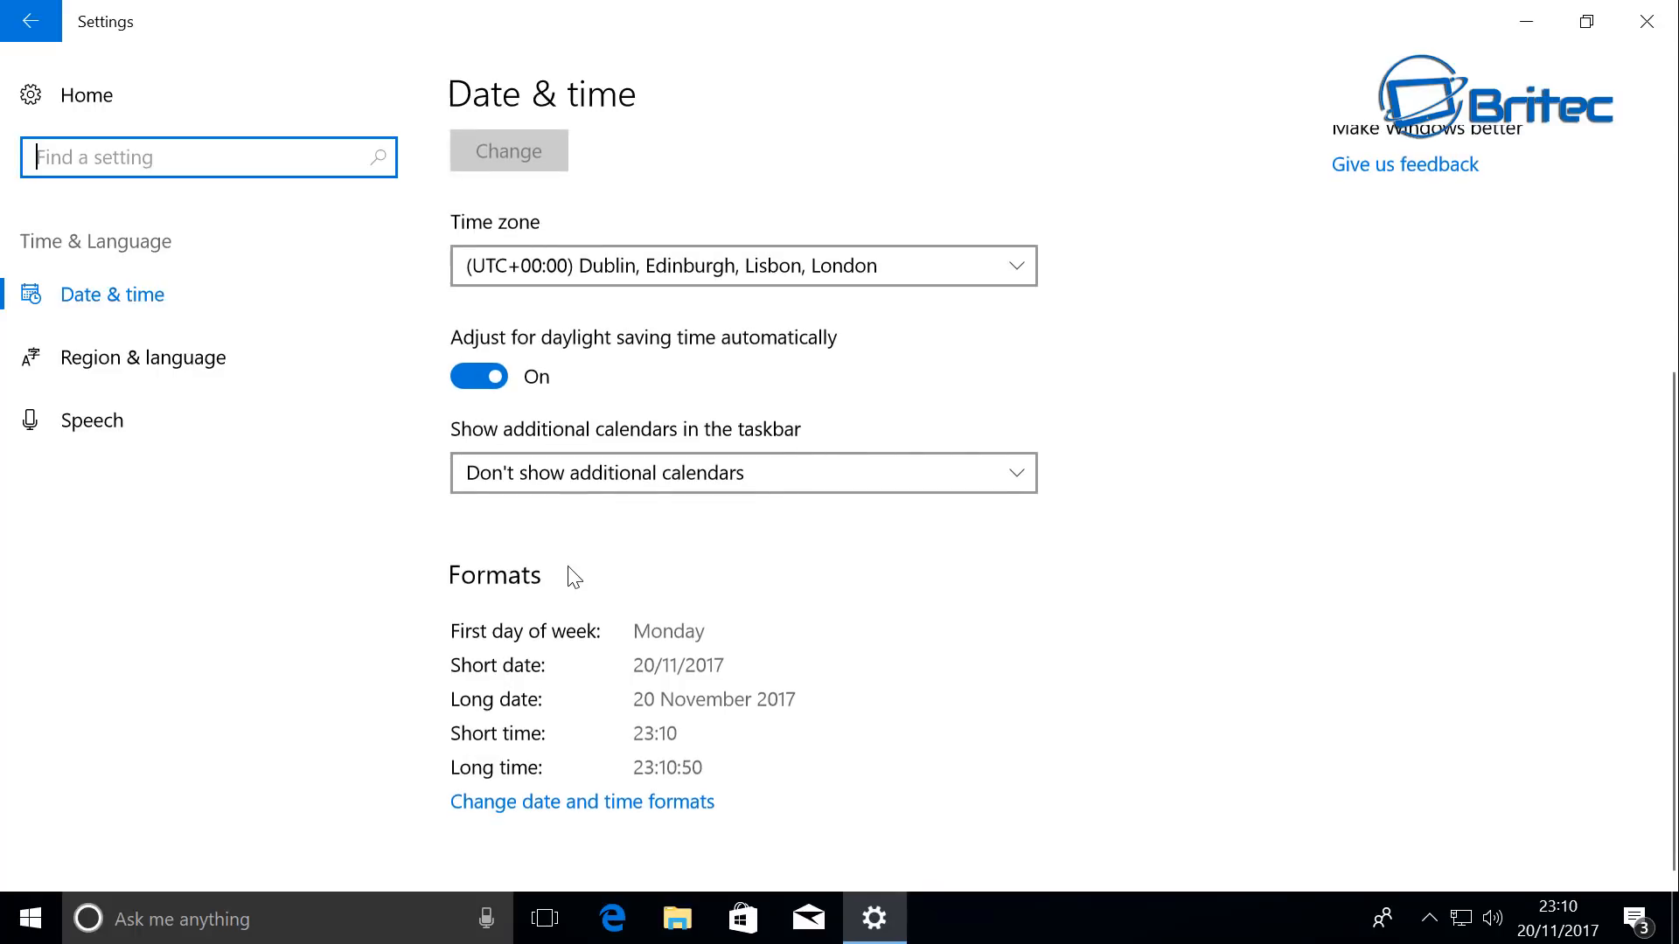
left_click(98, 367)
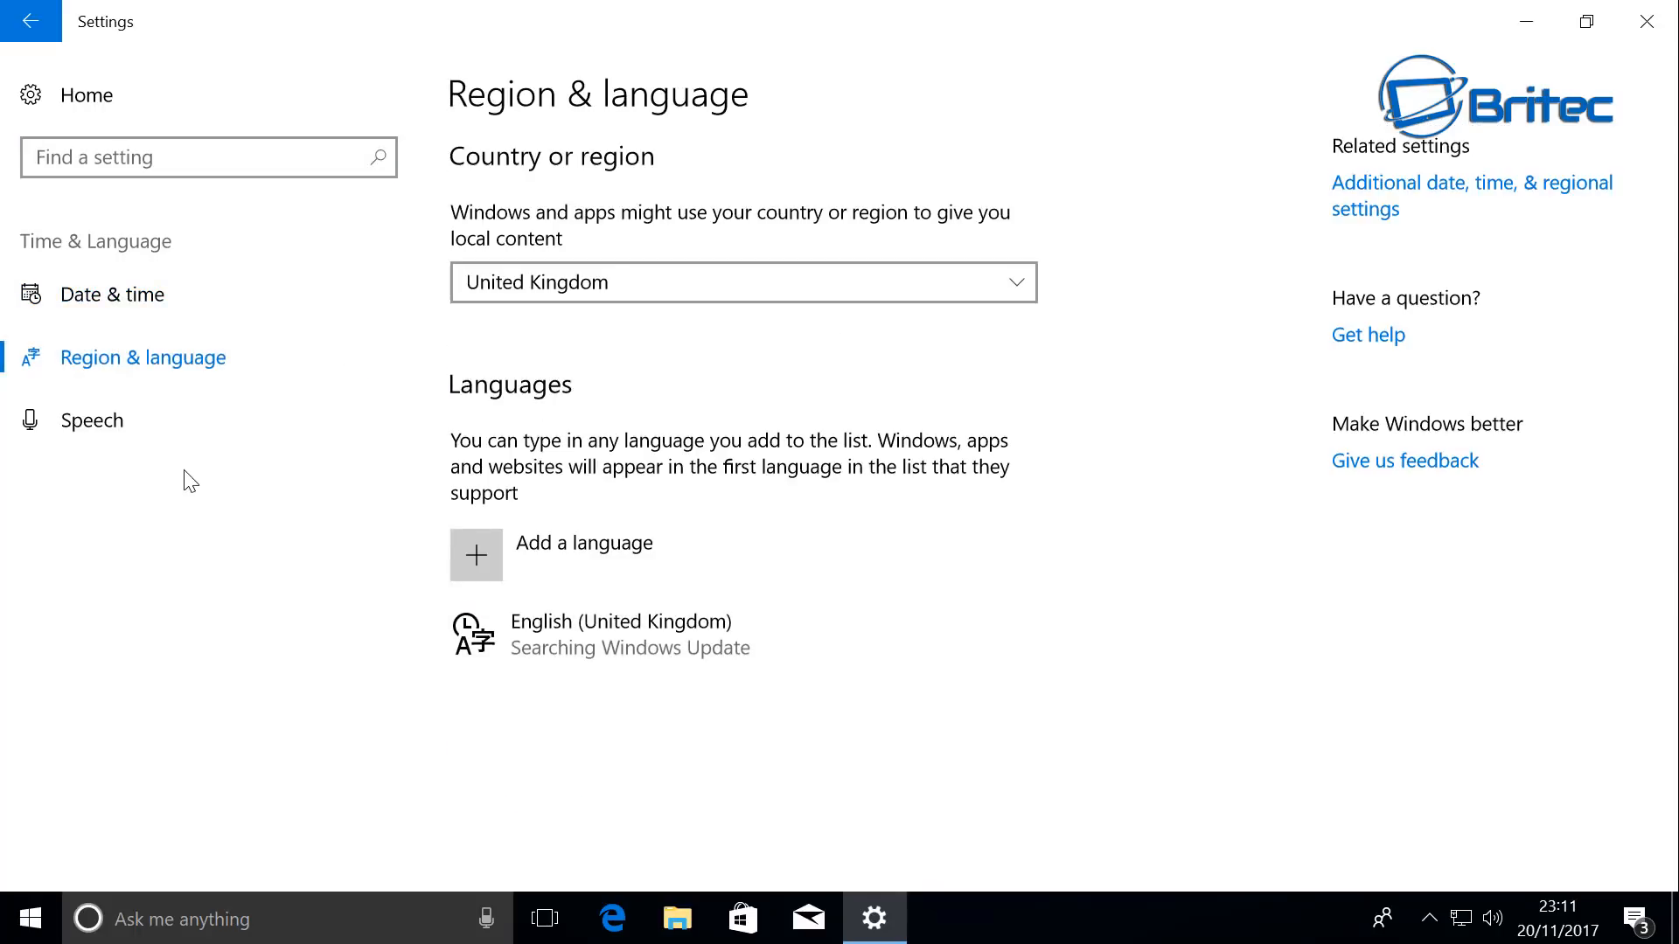
Step: Review the Speech page down to the microphone setup and return to the settings overview
left_click(108, 422)
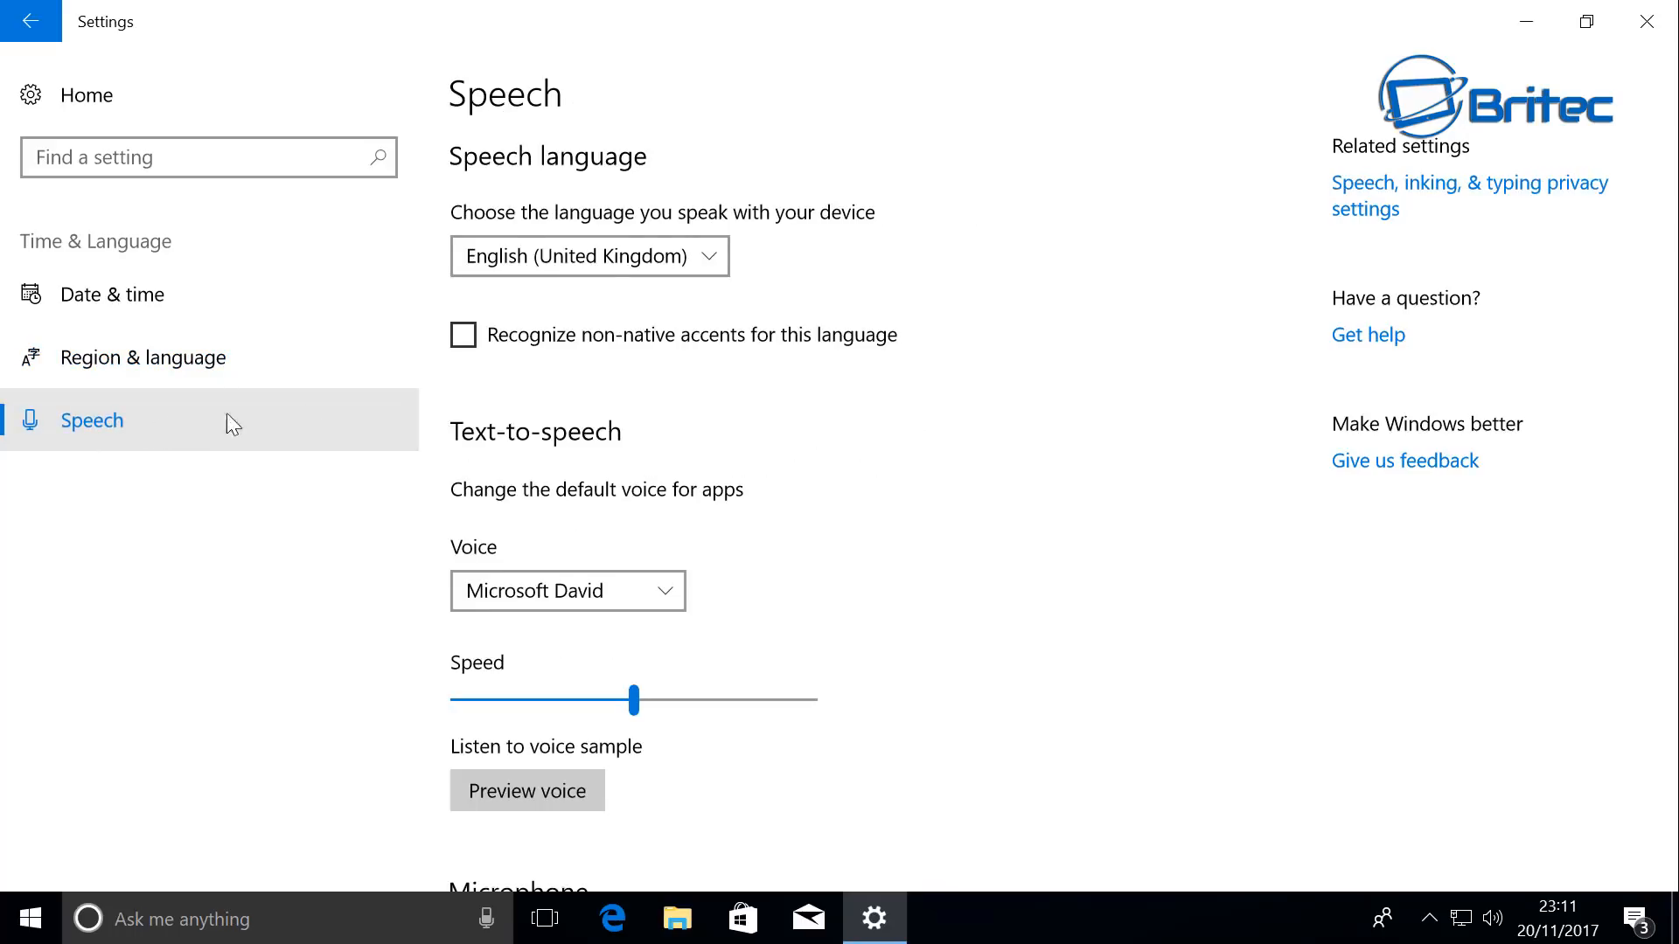
scroll(707, 529, "down", 3)
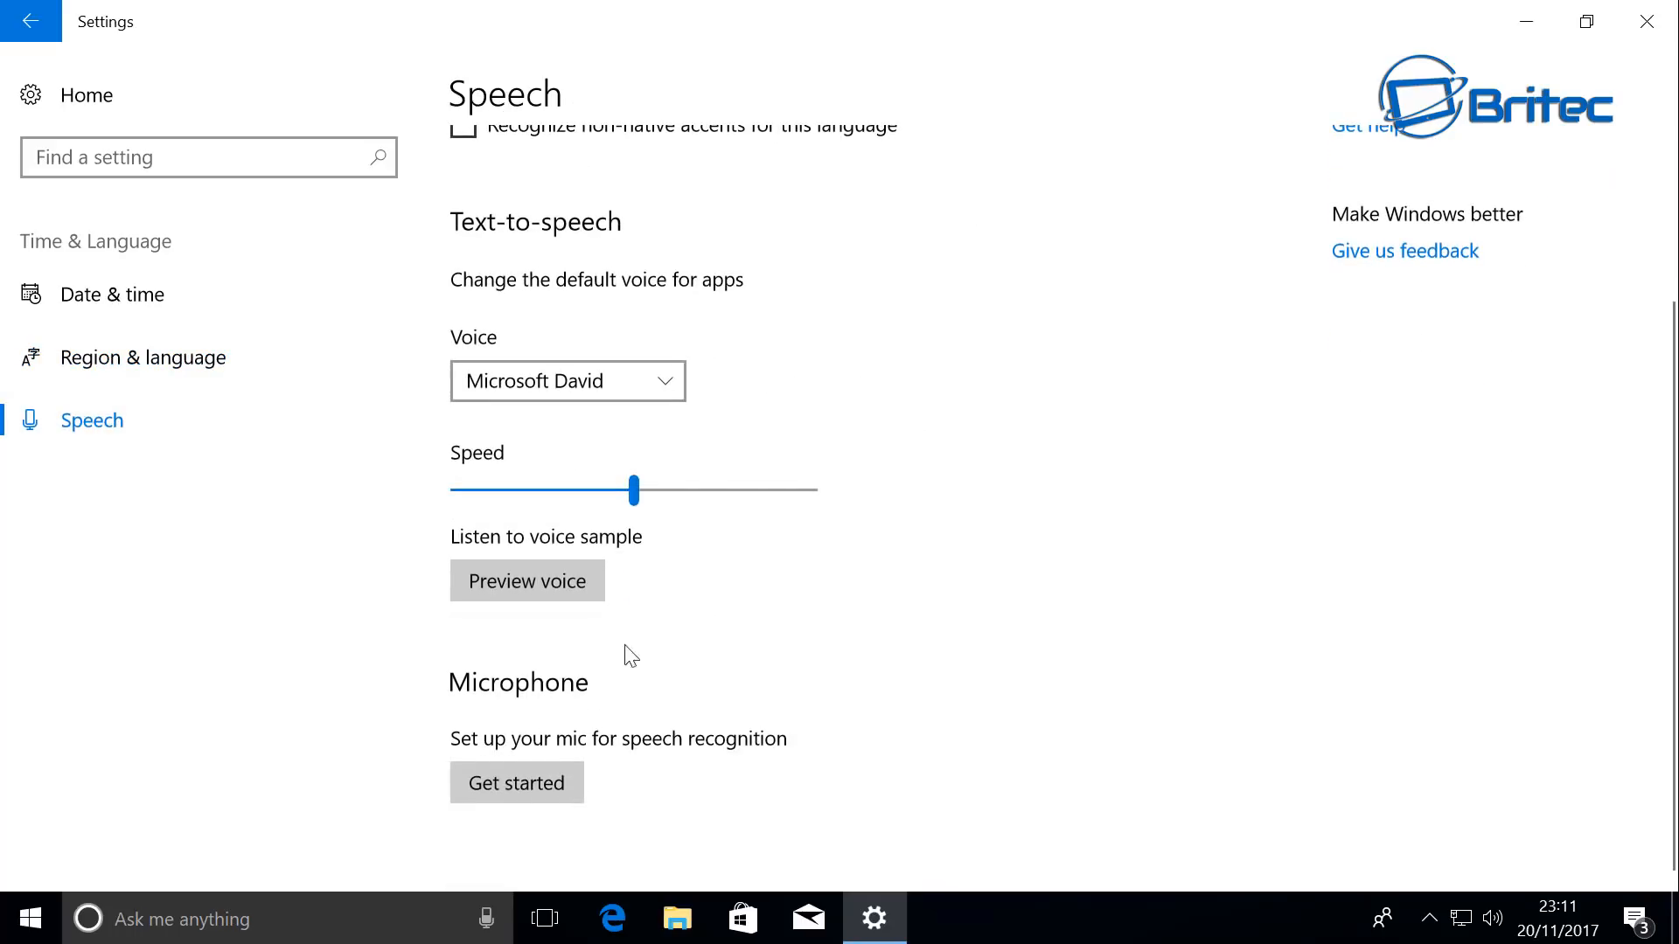
left_click(31, 21)
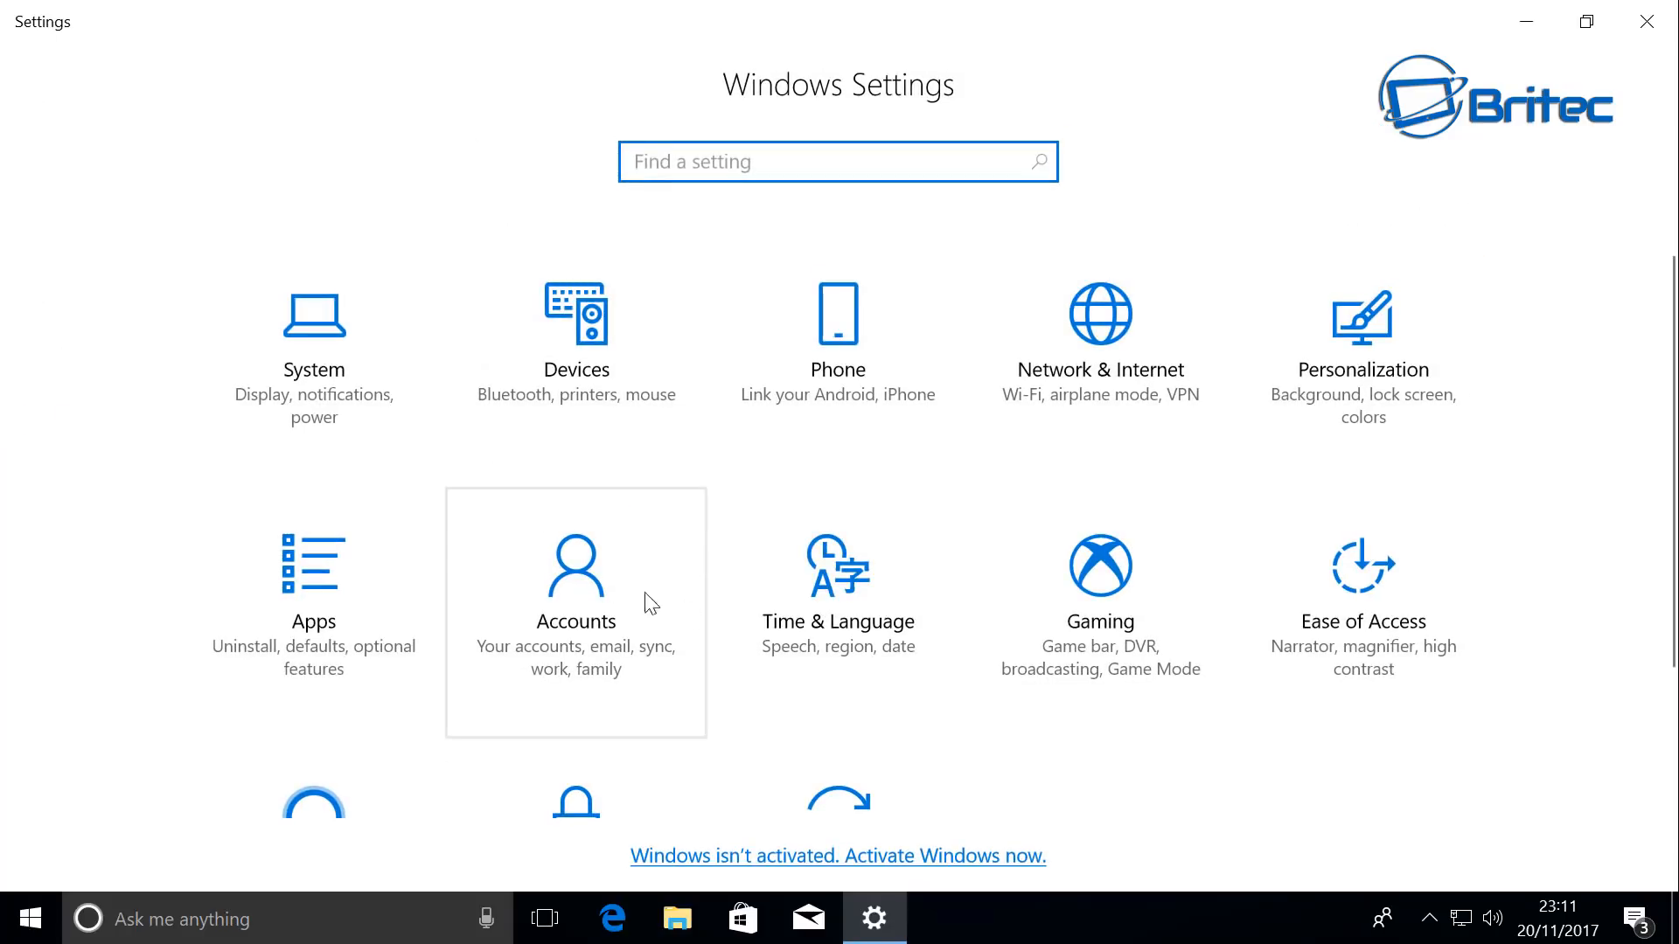
Step: In the Gaming category, turn off Game bar recording and clear the controller-button and full-screen-games Game bar options
left_click(1125, 610)
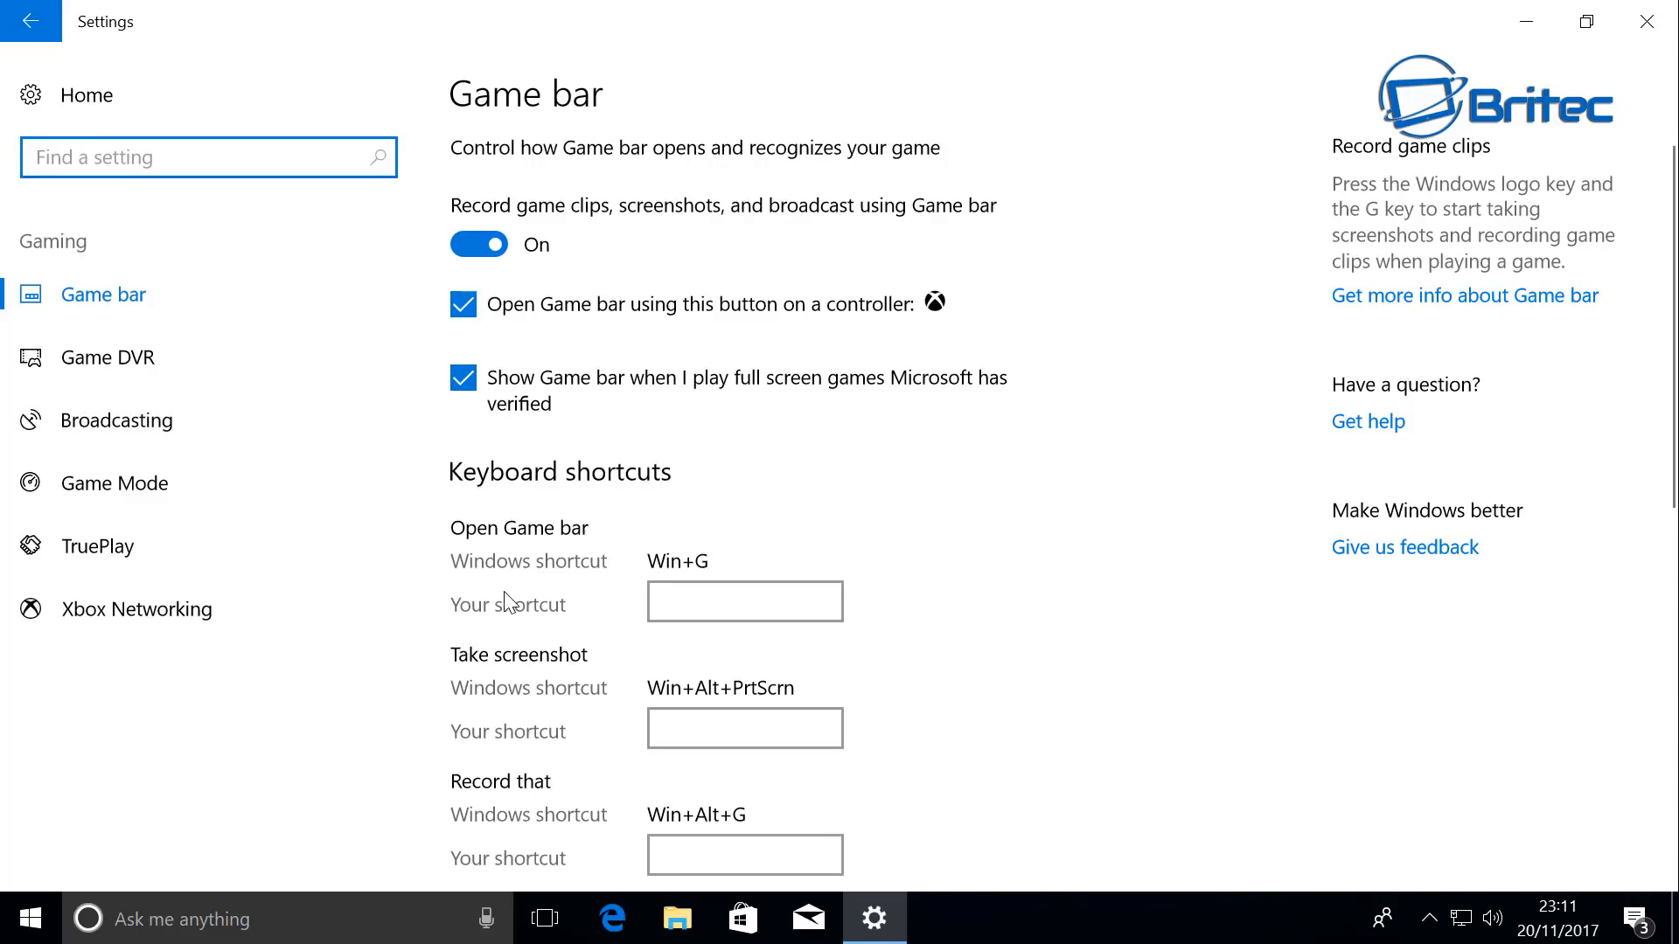
left_click(486, 248)
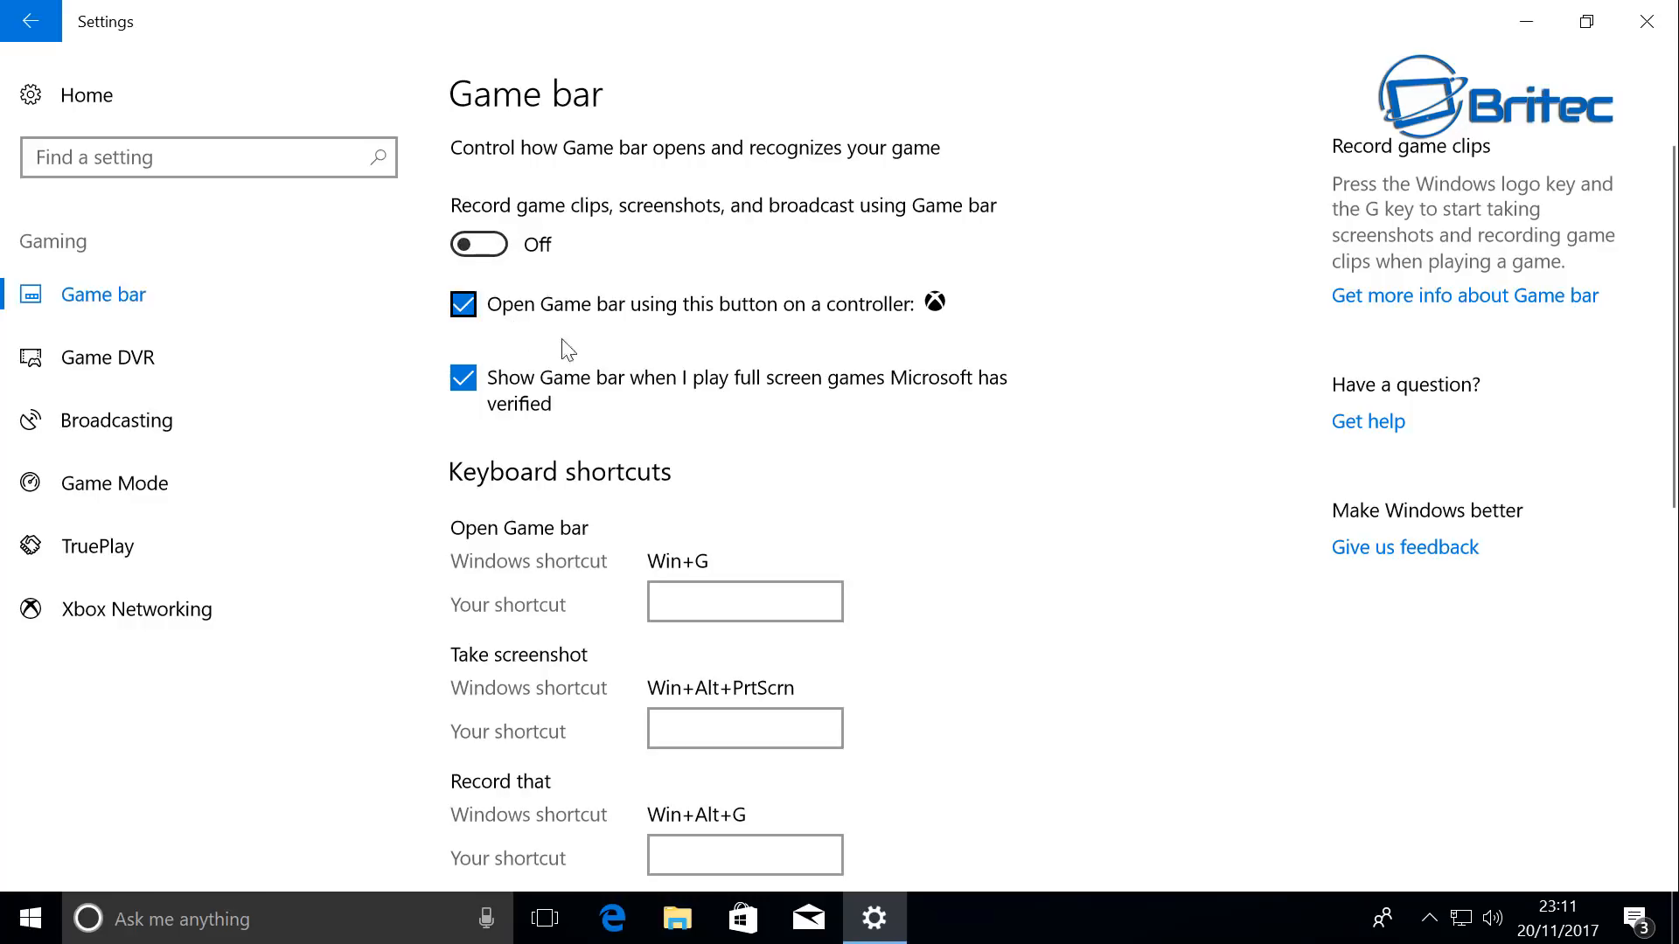
left_click(463, 306)
left_click(463, 377)
scroll(552, 601, "down", 8)
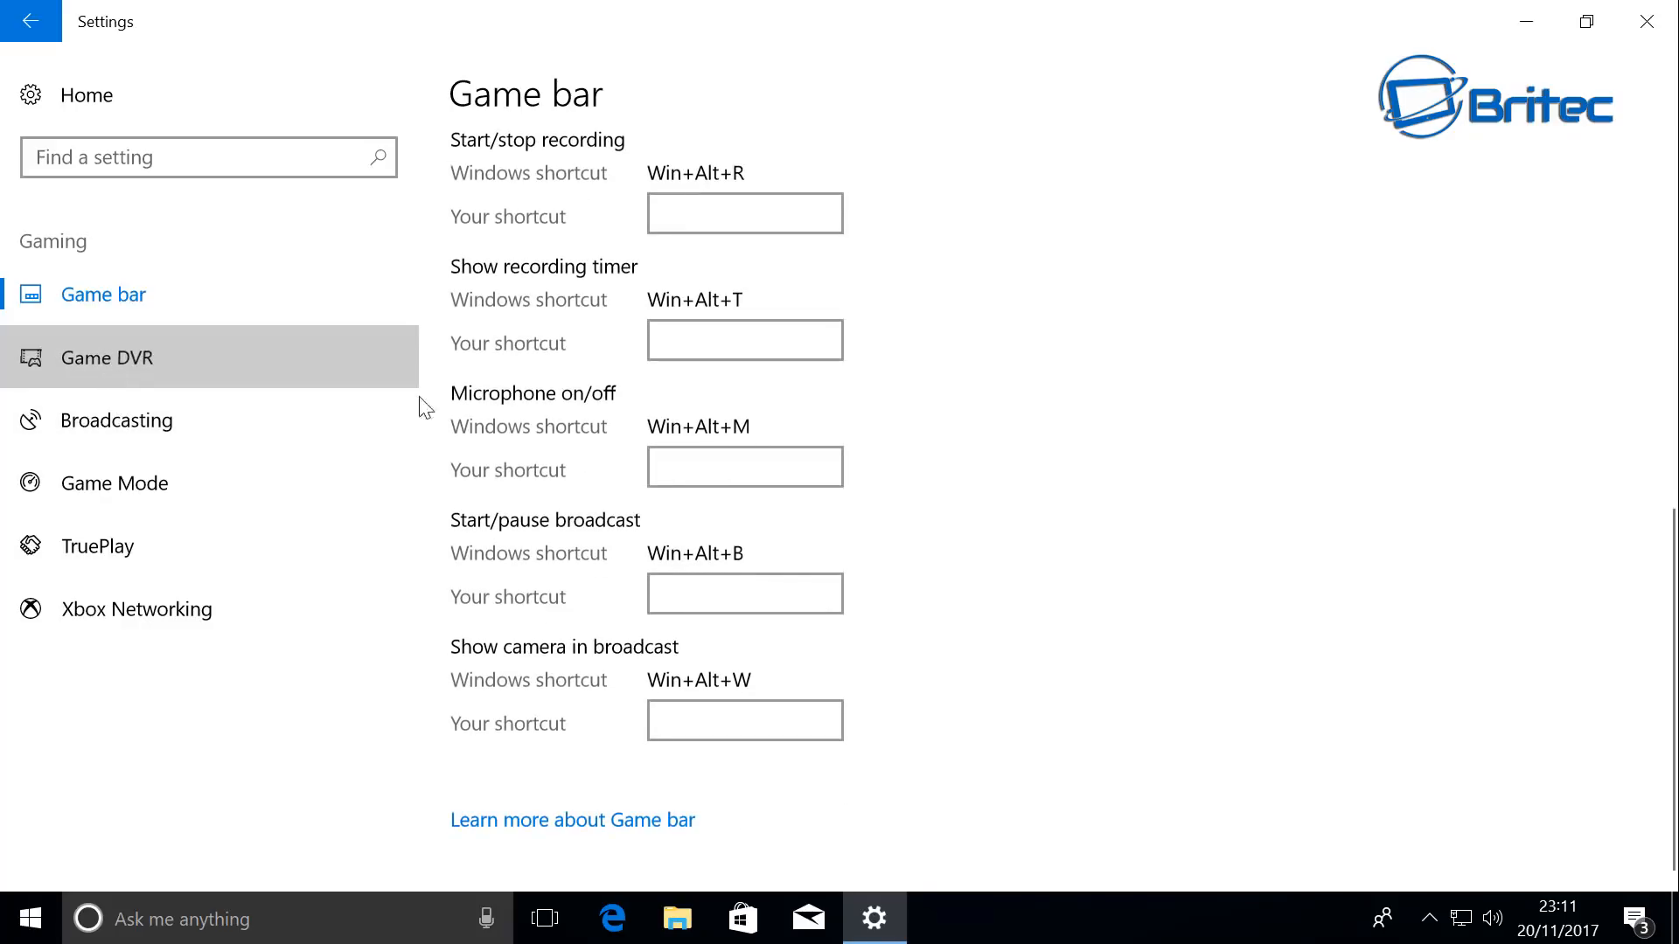
Step: Review the Game DVR, Broadcasting, Game Mode, TruePlay and Xbox Networking pages and return to the settings overview
left_click(198, 362)
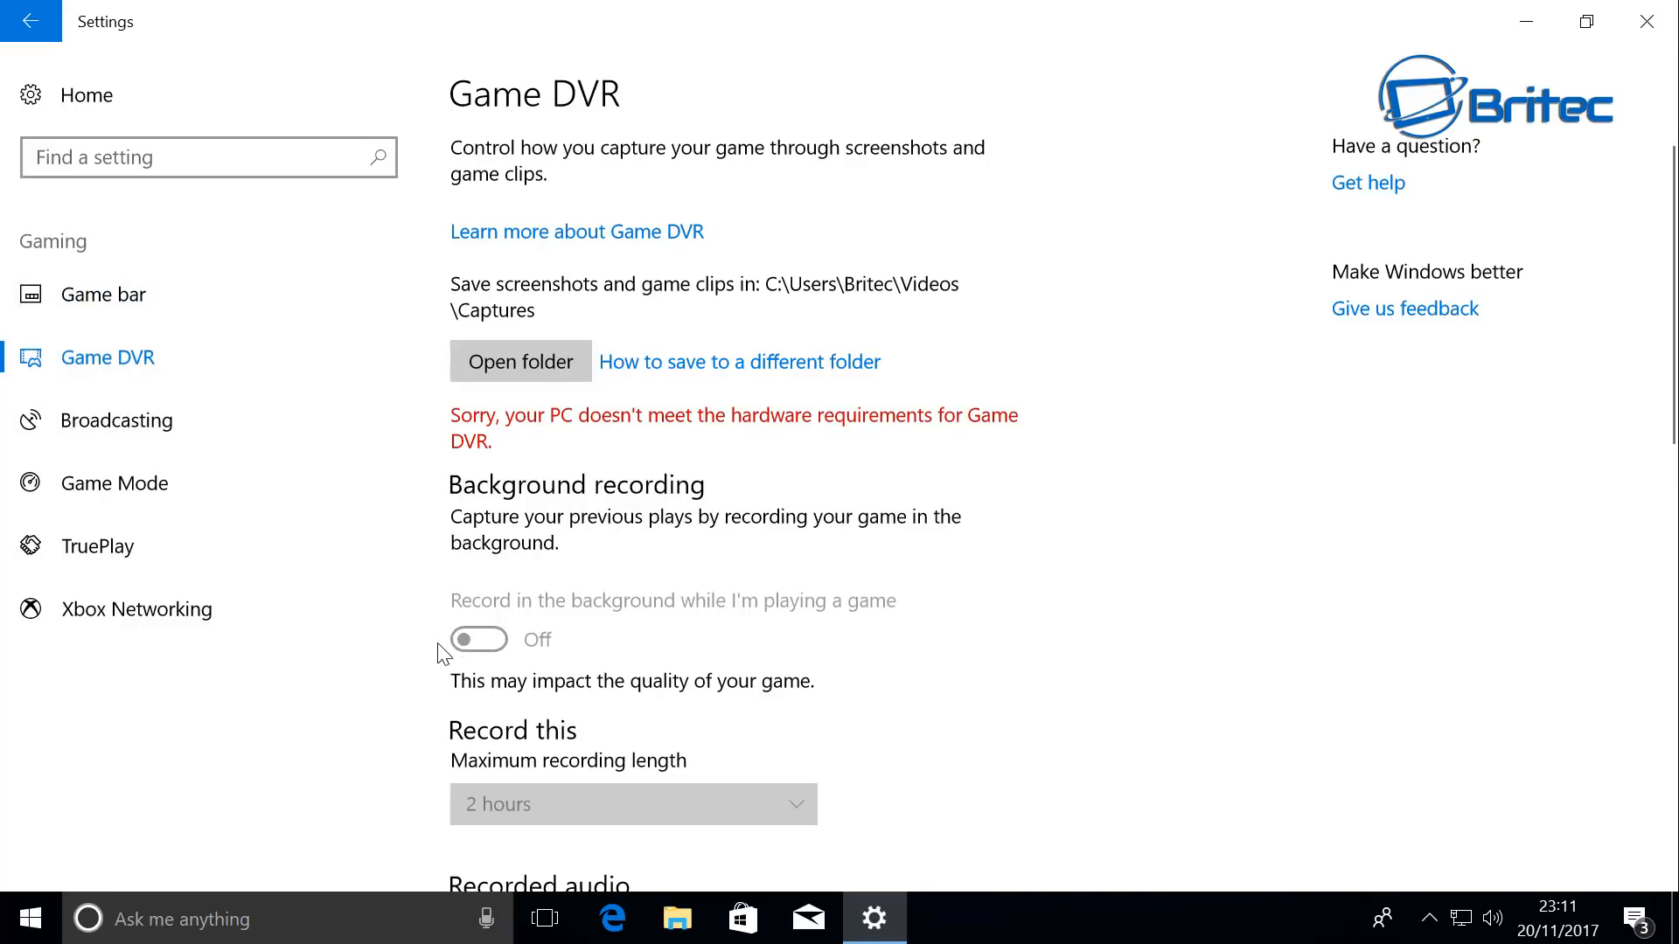
scroll(442, 654, "down", 10)
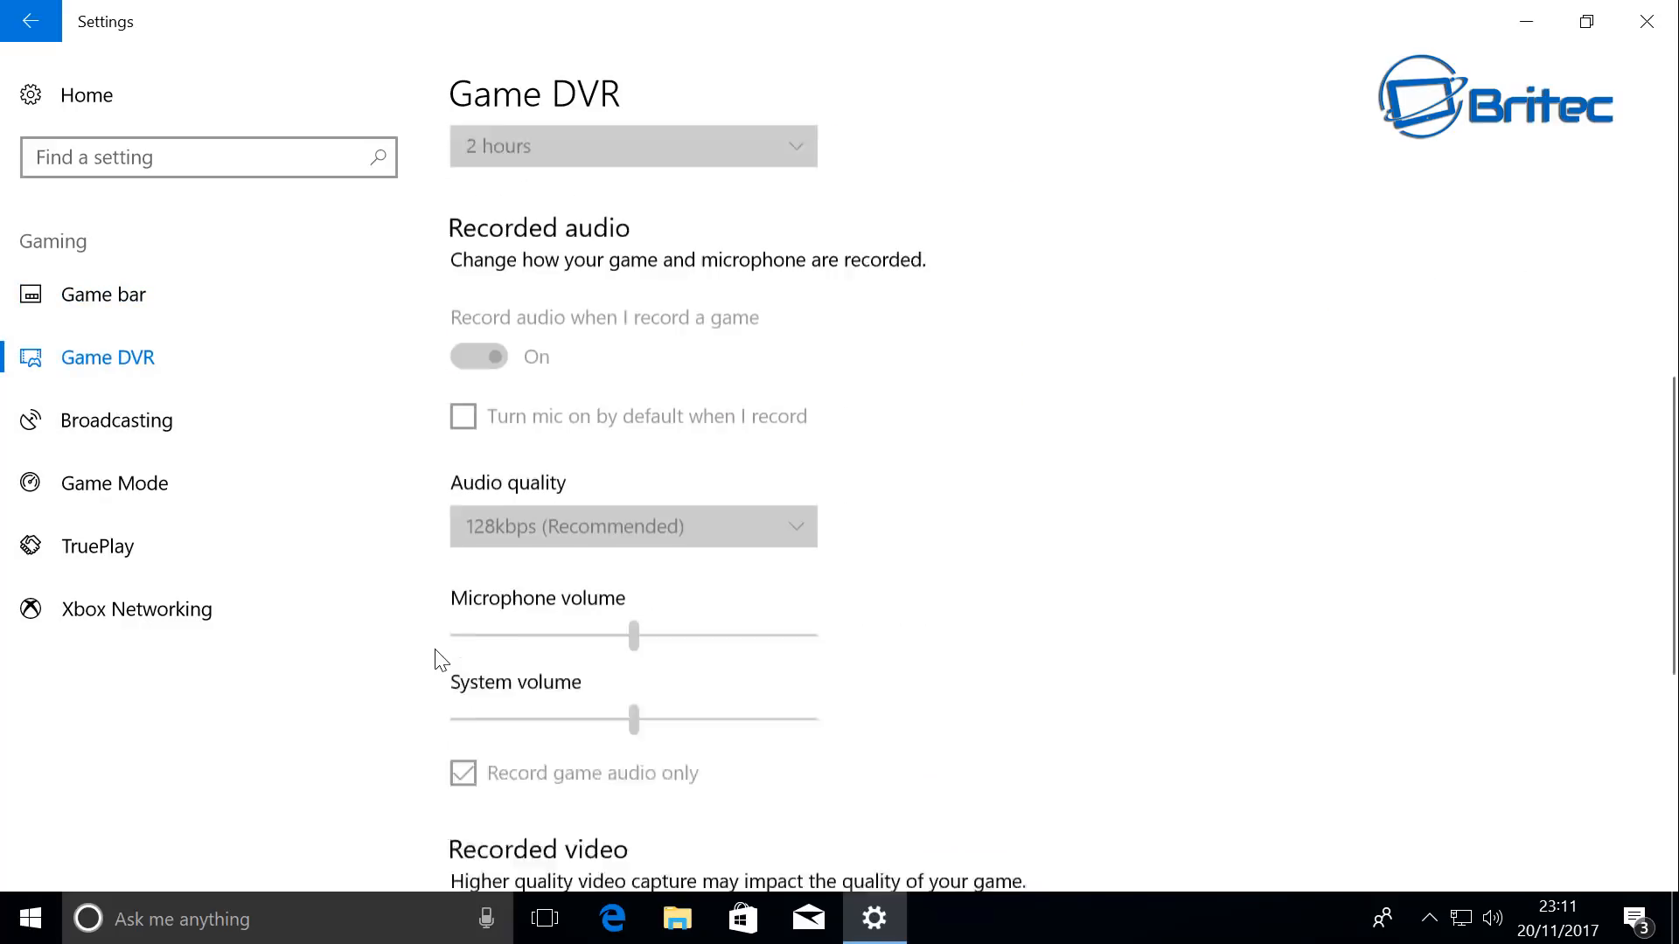
left_click(70, 428)
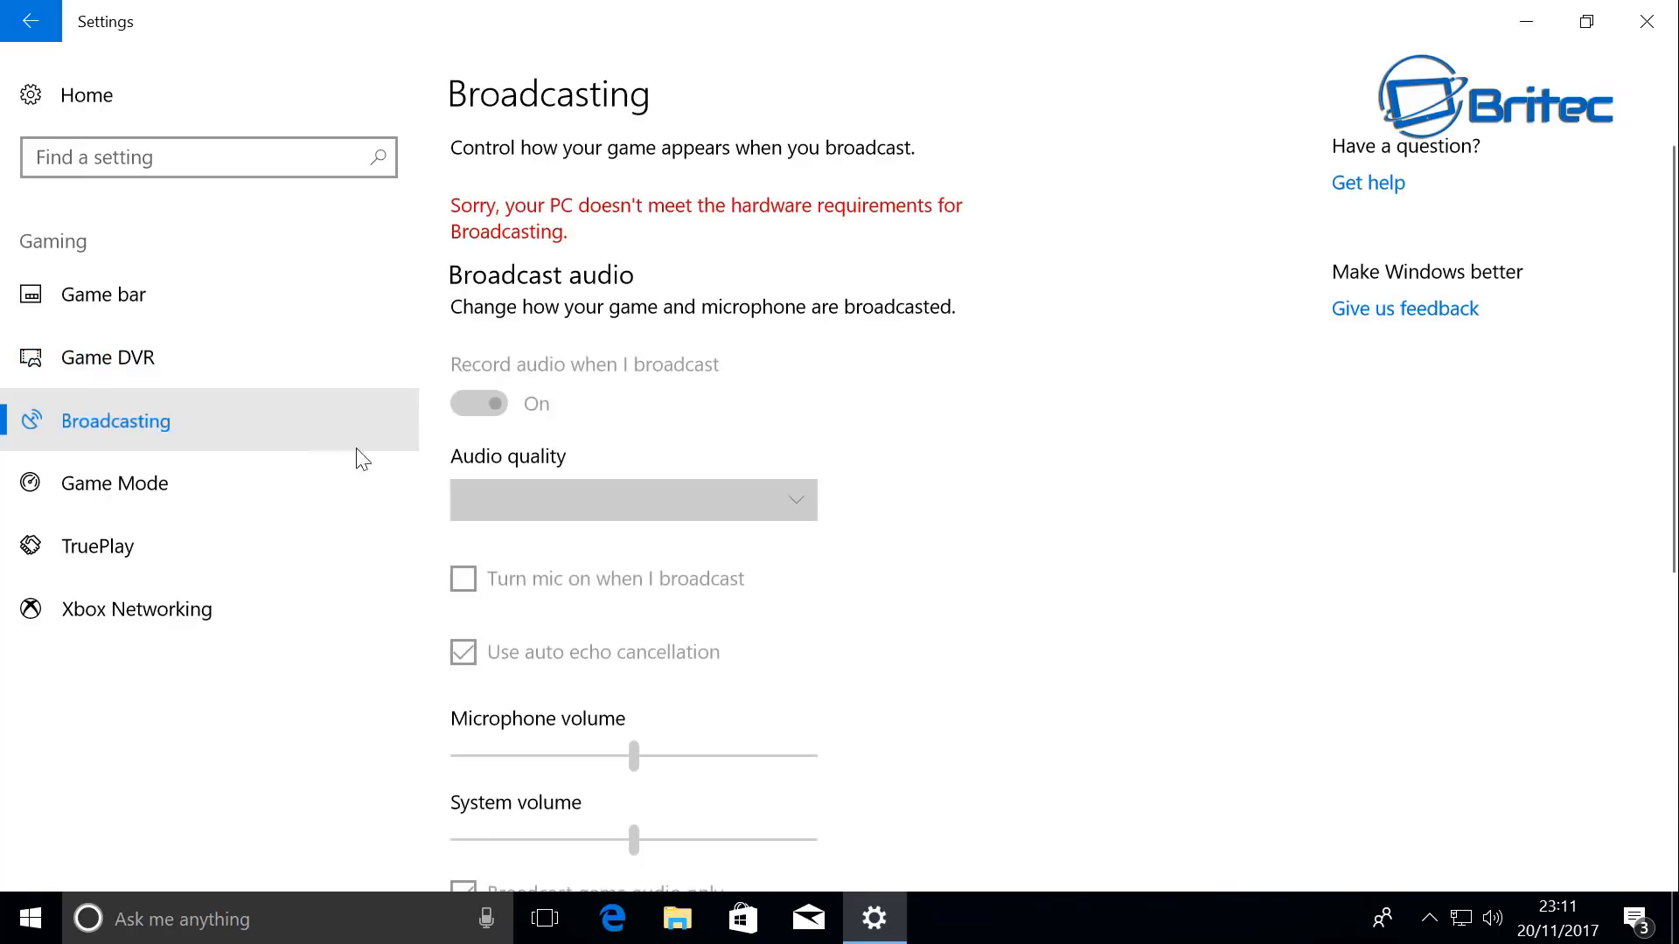
left_click(111, 488)
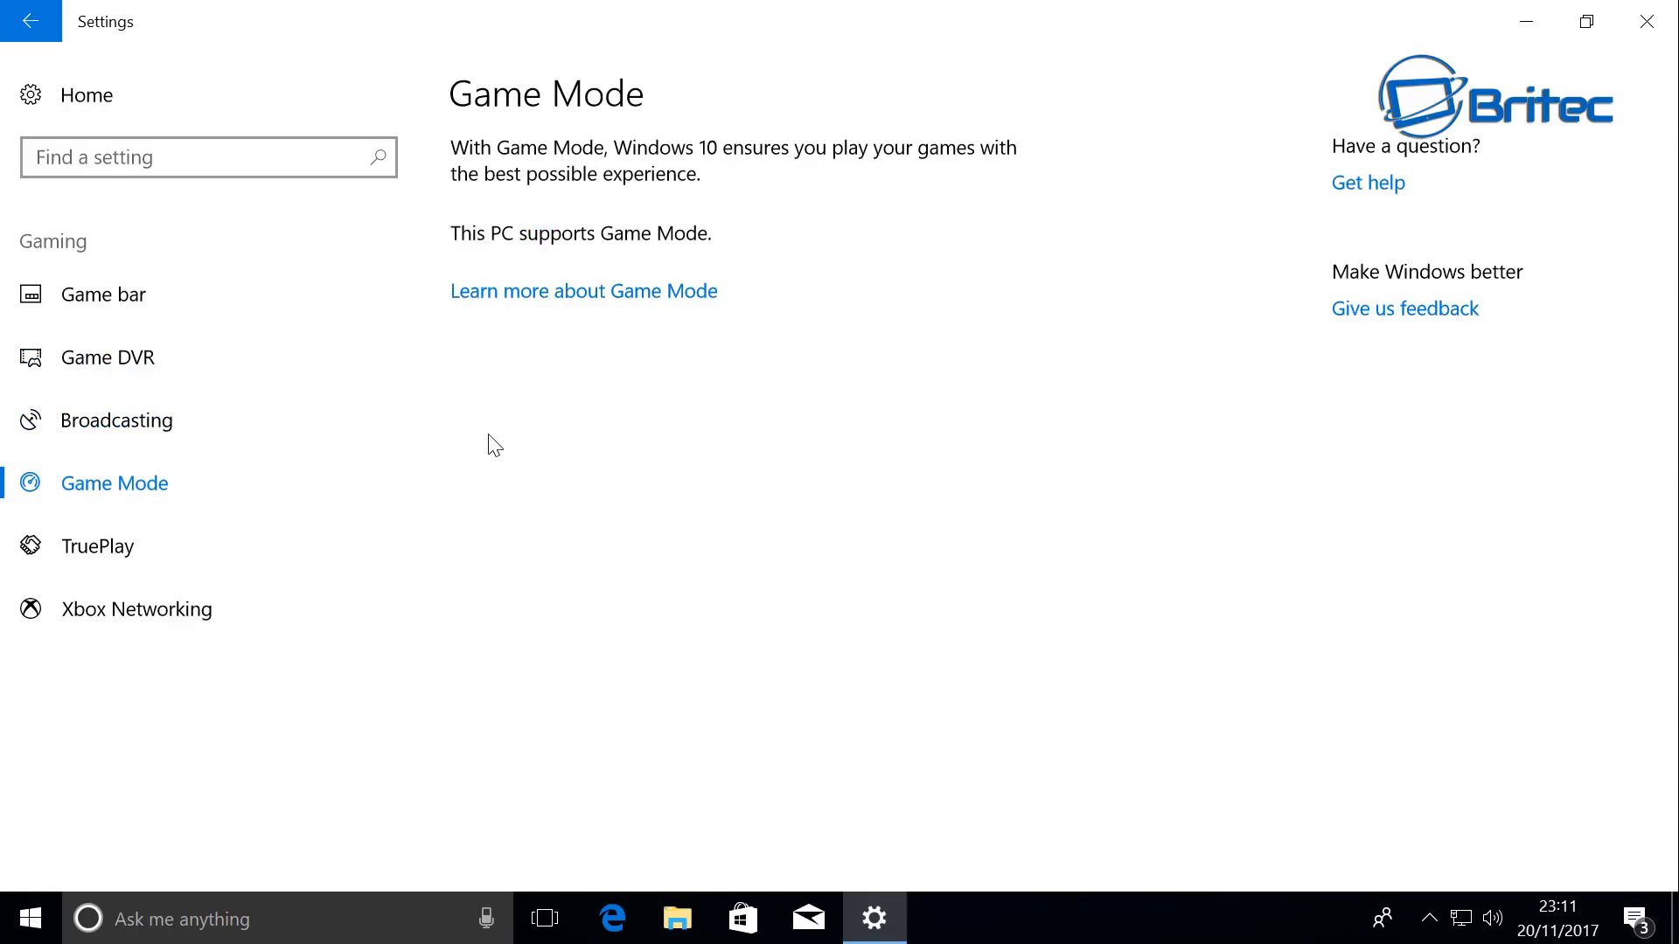
left_click(262, 542)
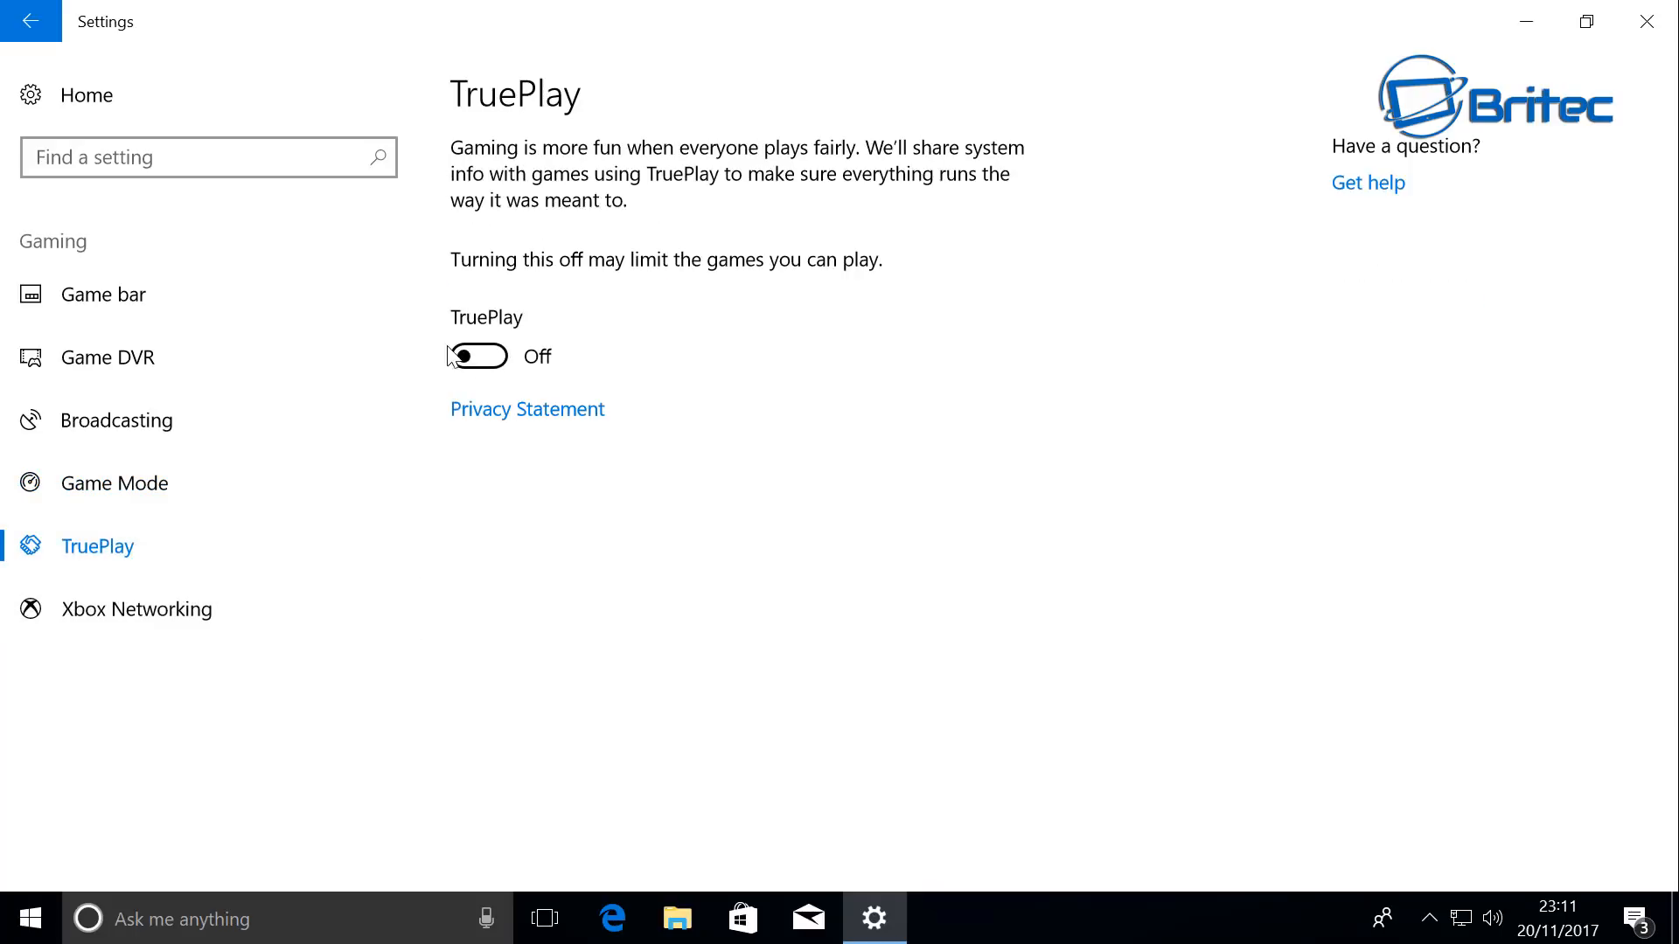
left_click(98, 628)
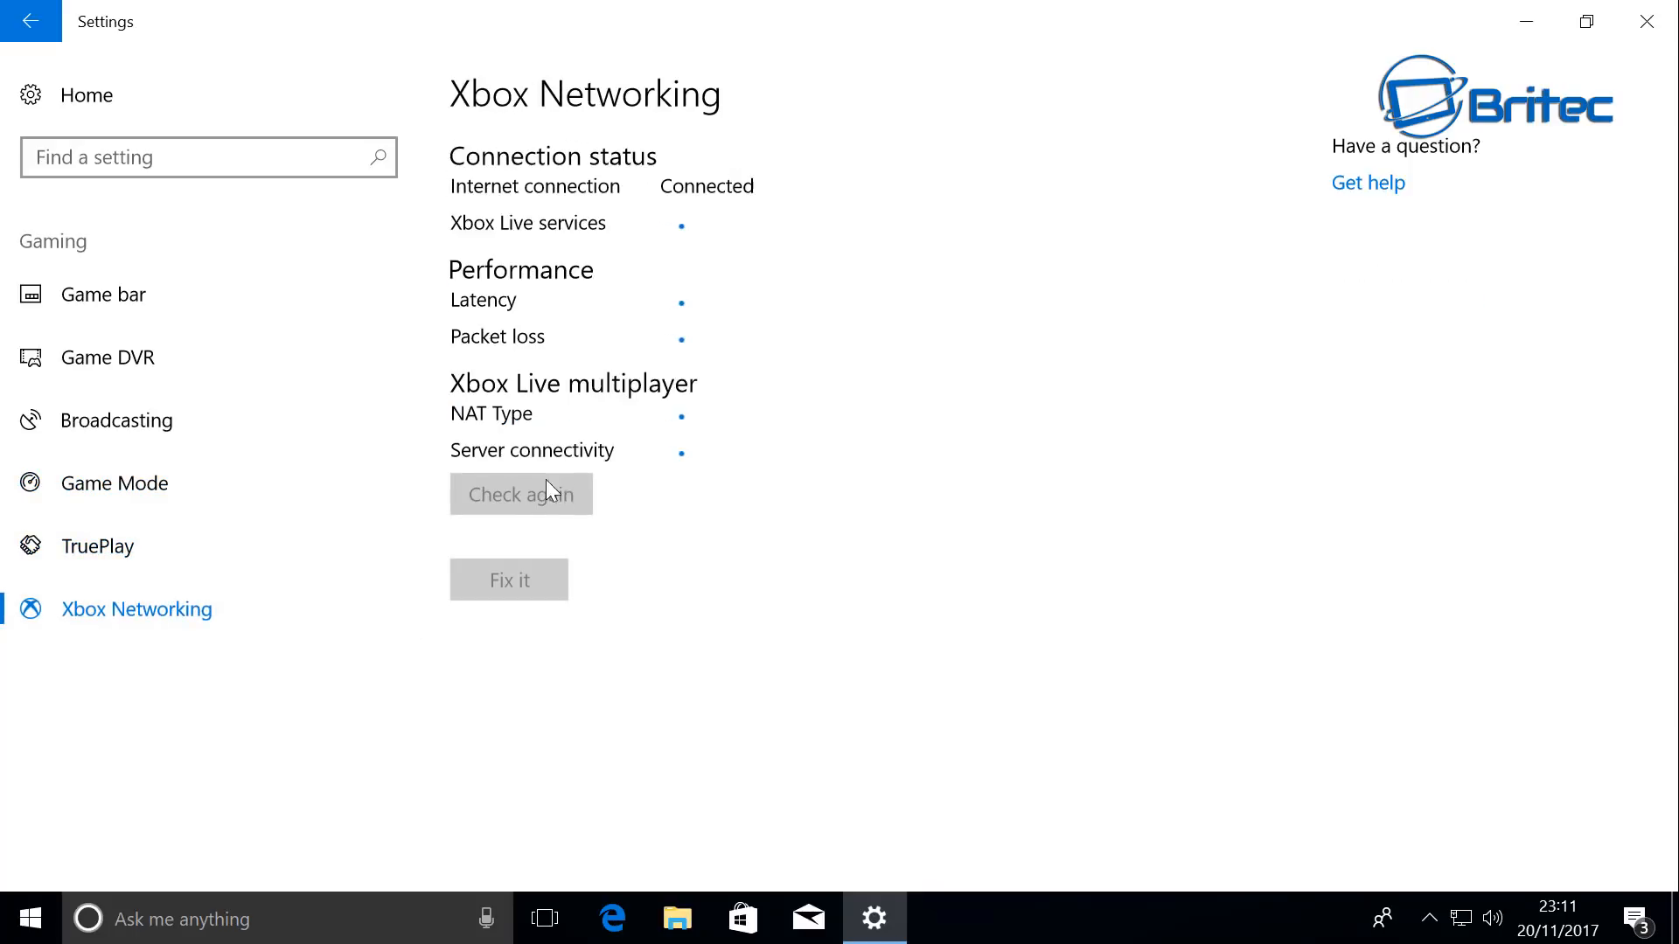
left_click(31, 33)
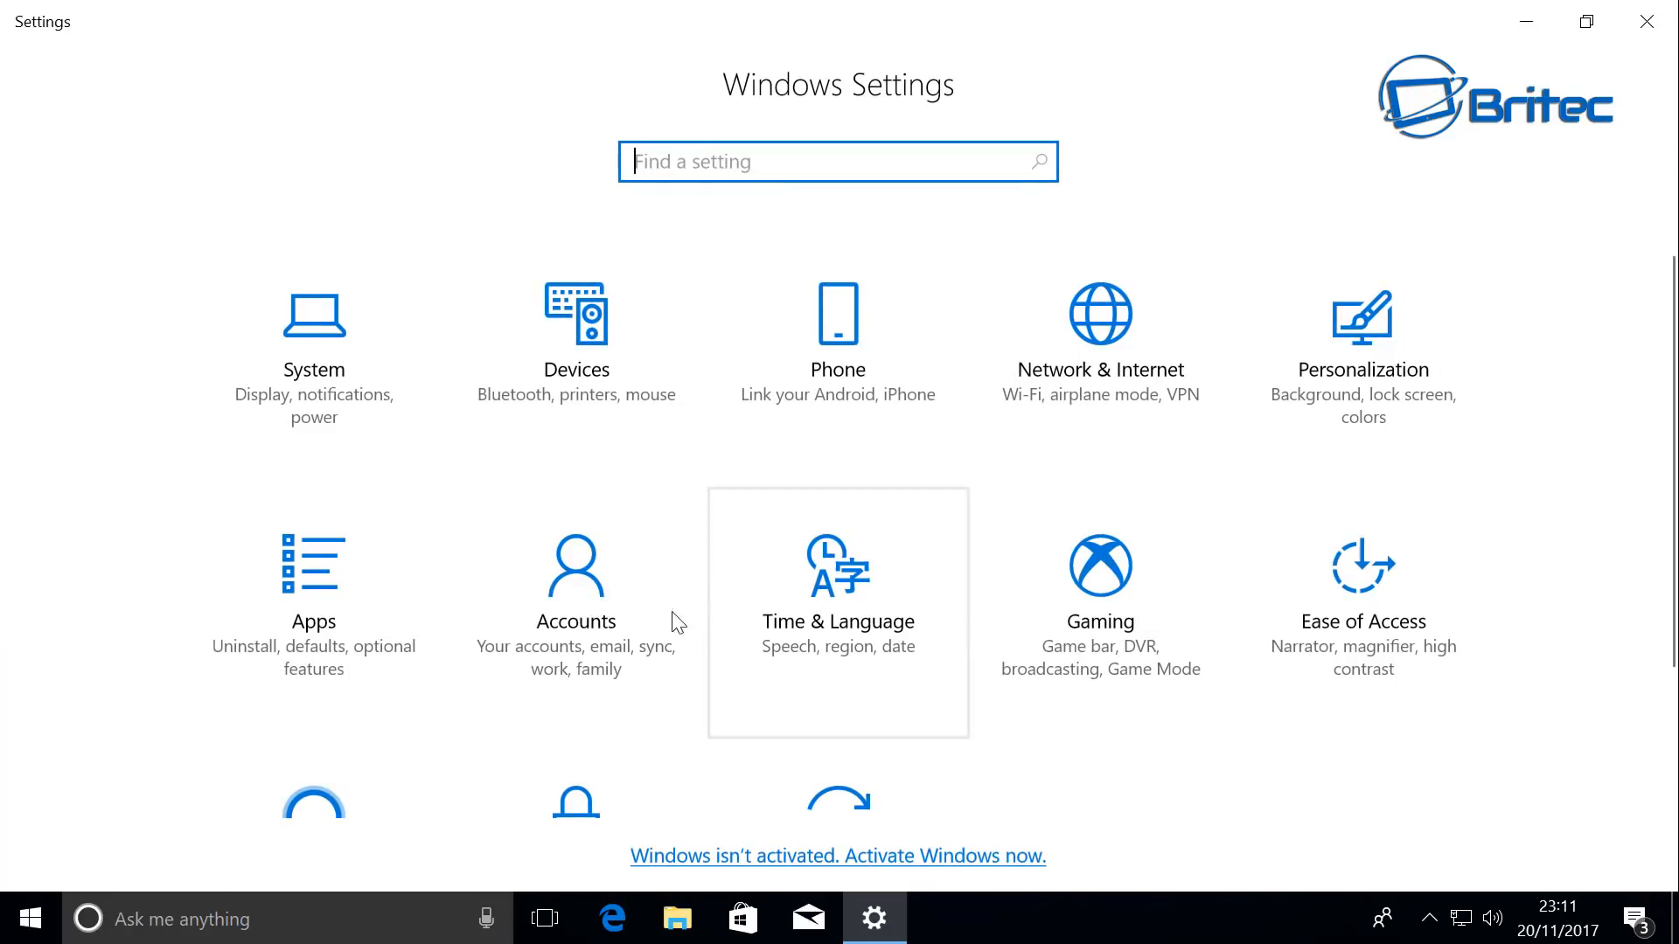
Step: Revisit the Default apps and Offline maps pages in the Apps category and return to the settings overview
left_click(340, 608)
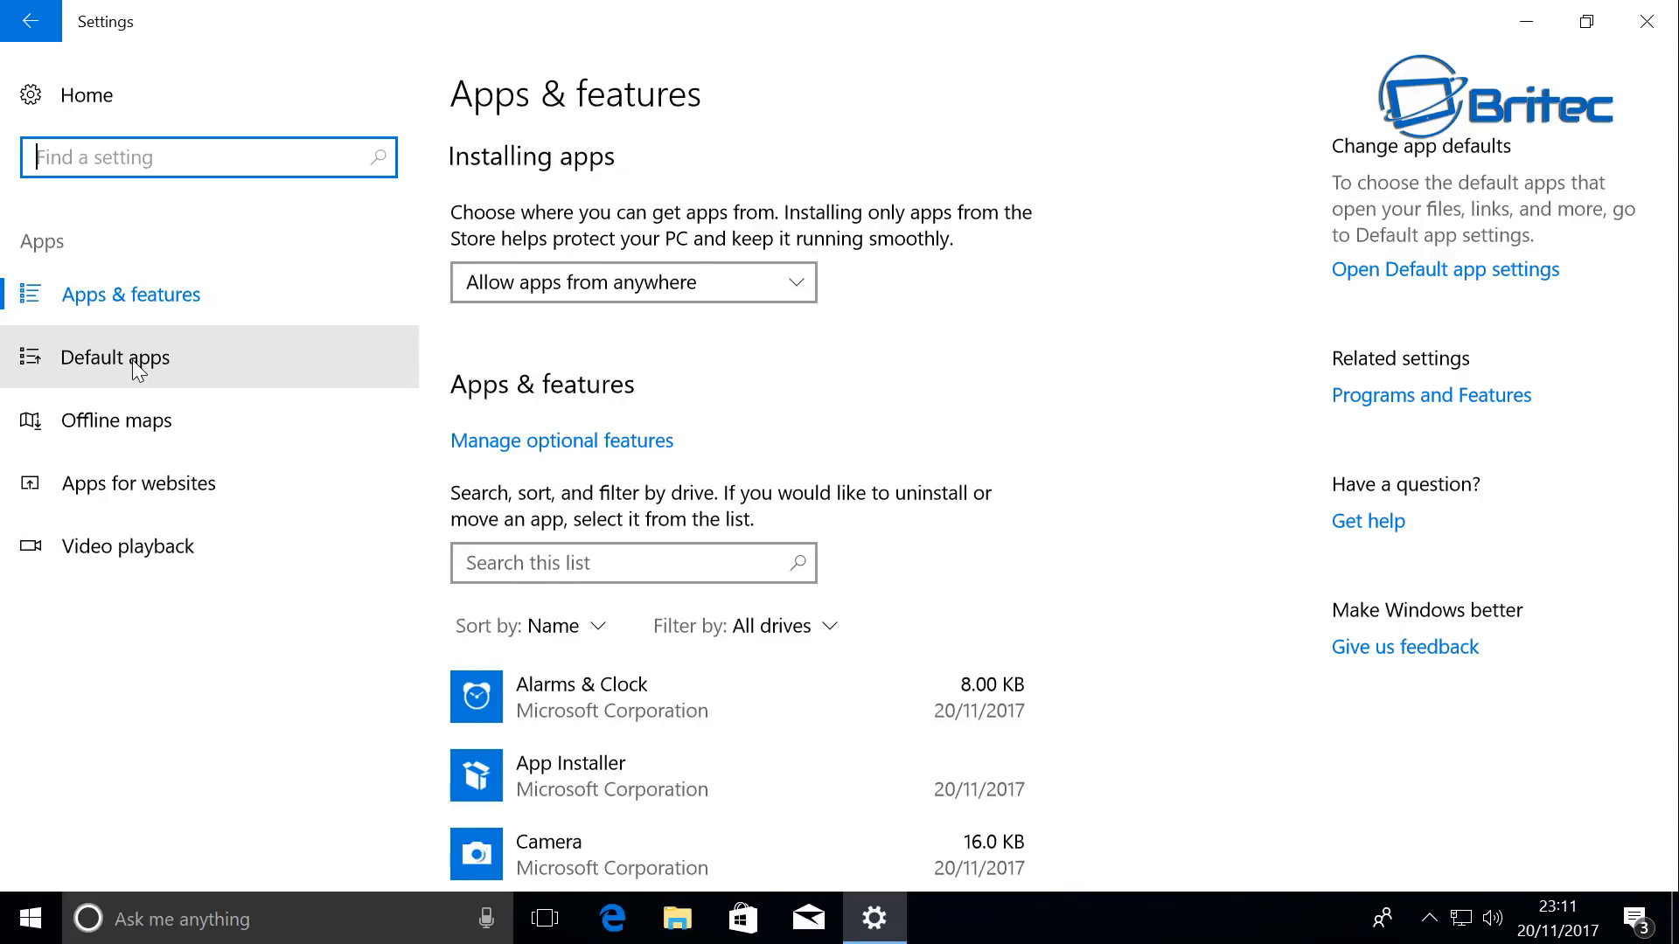
left_click(138, 359)
left_click(93, 433)
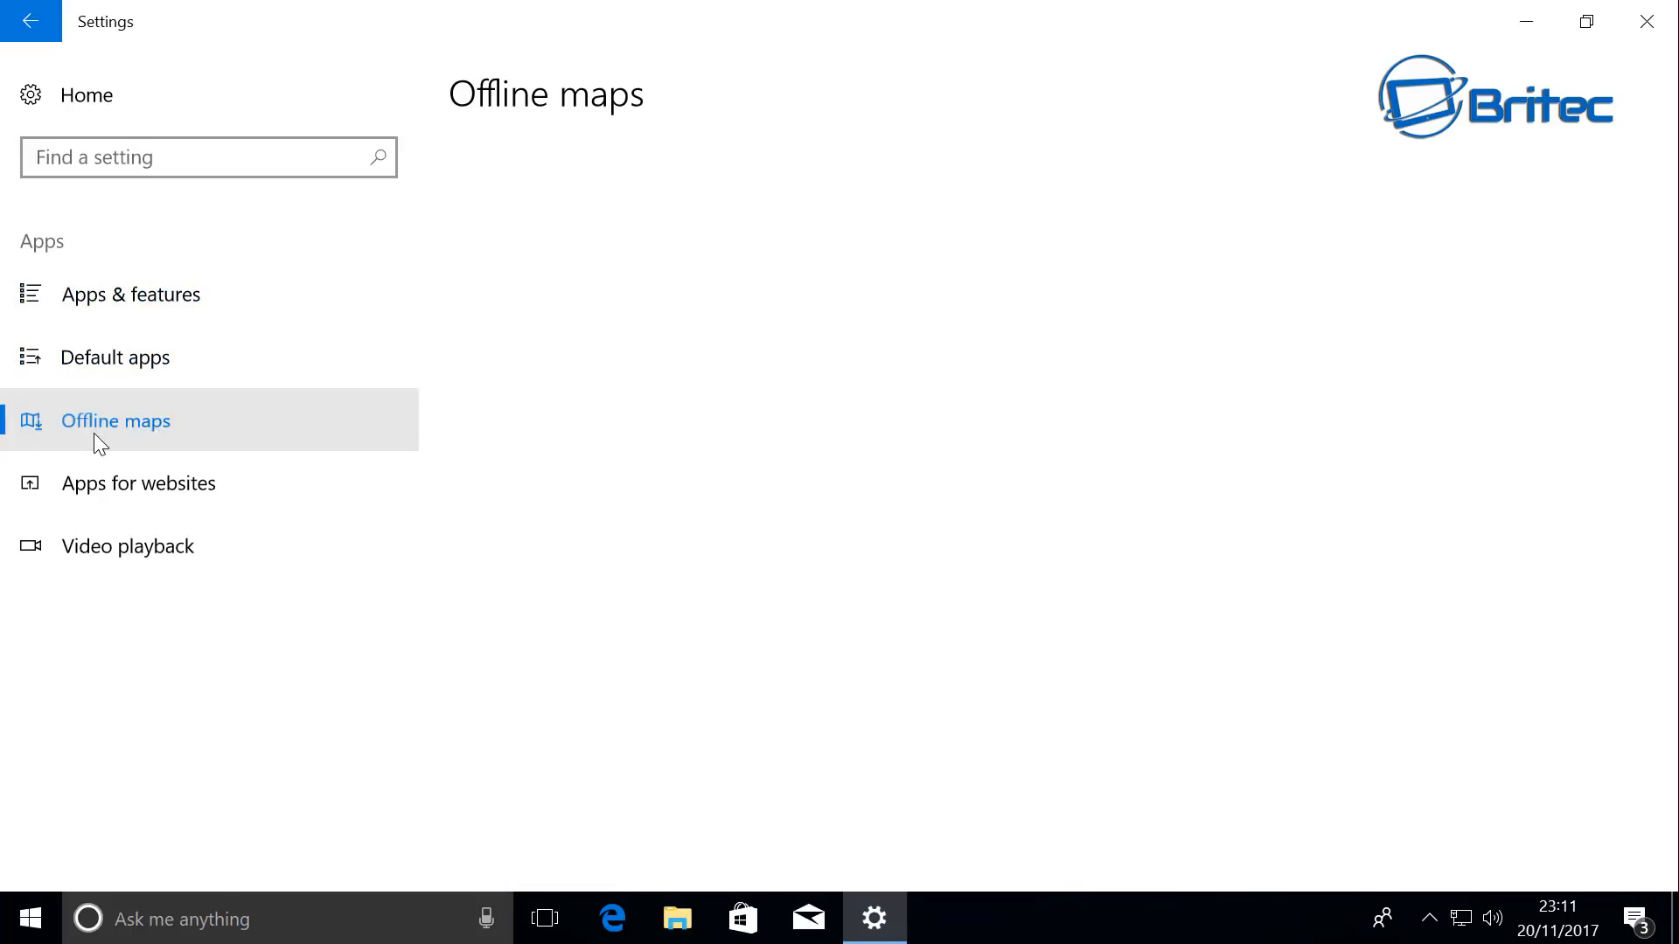
left_click(78, 97)
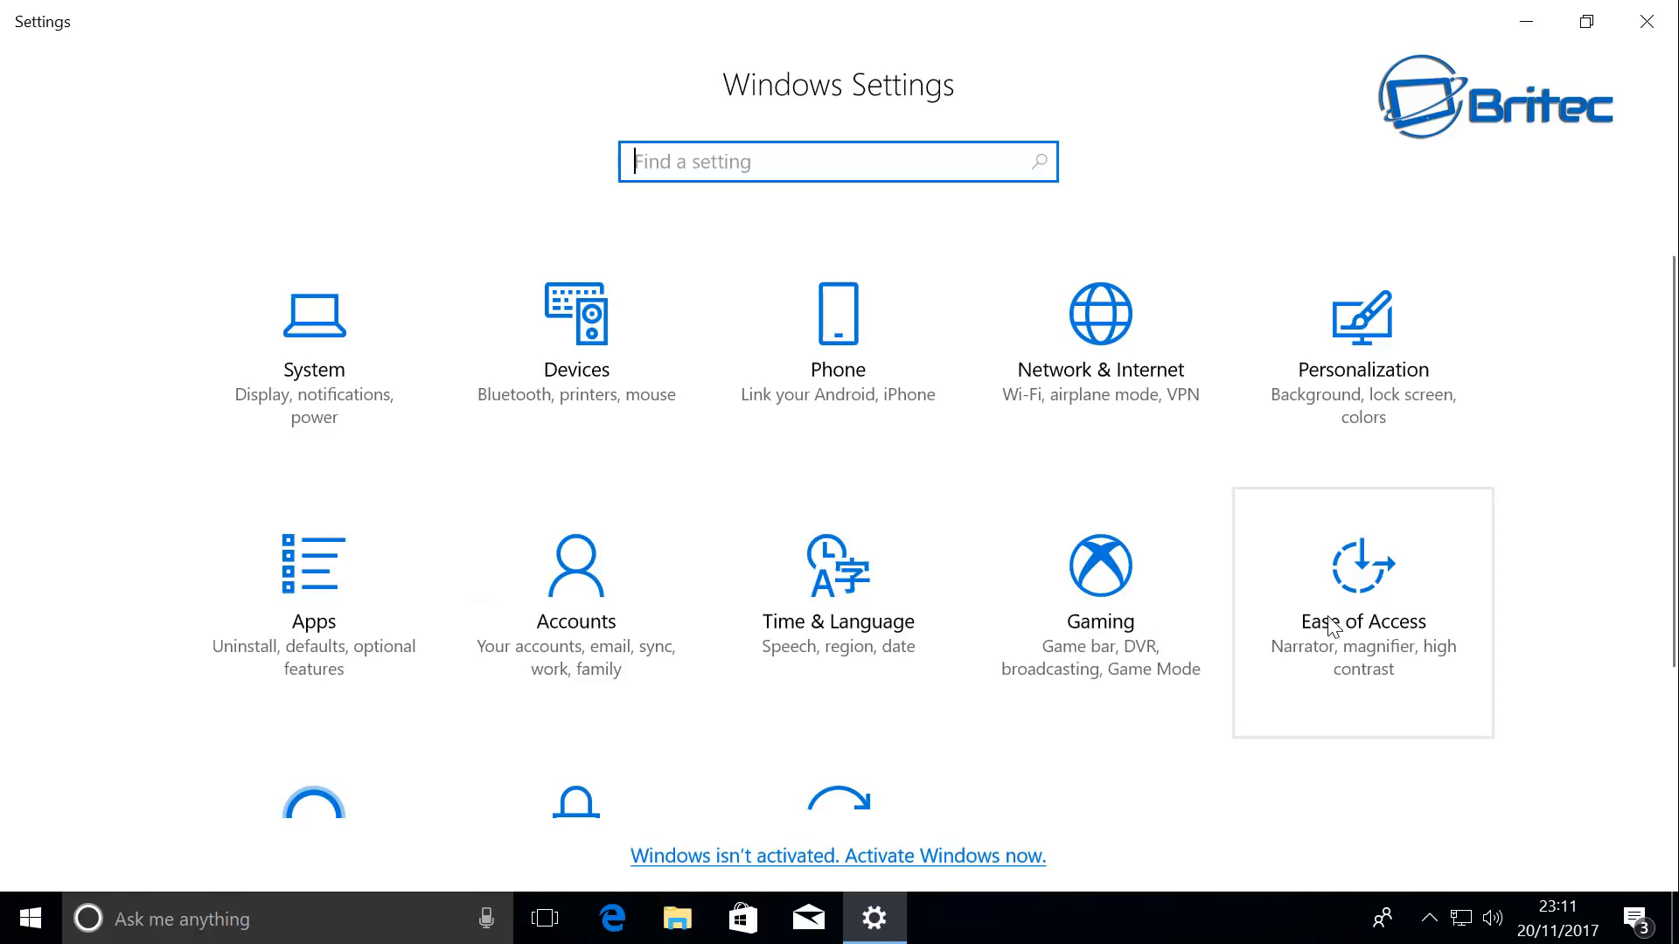
Step: Review the Narrator settings in the Ease of Access category, from the voice options down to the Braille section
left_click(1262, 644)
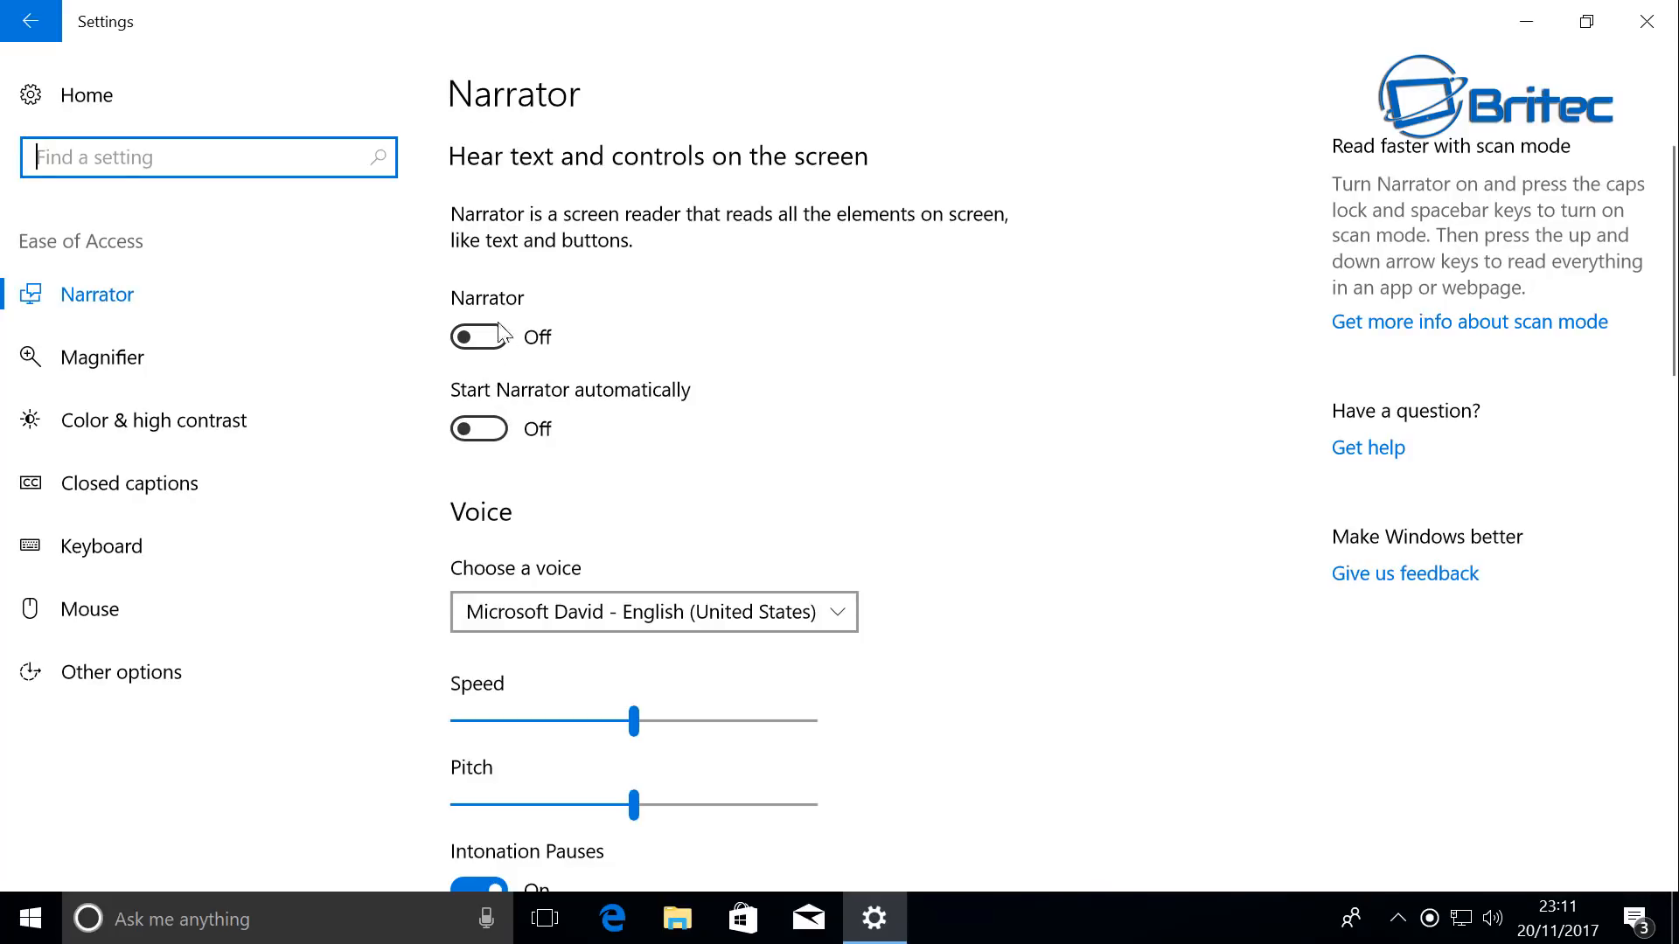
scroll(474, 480, "down", 4)
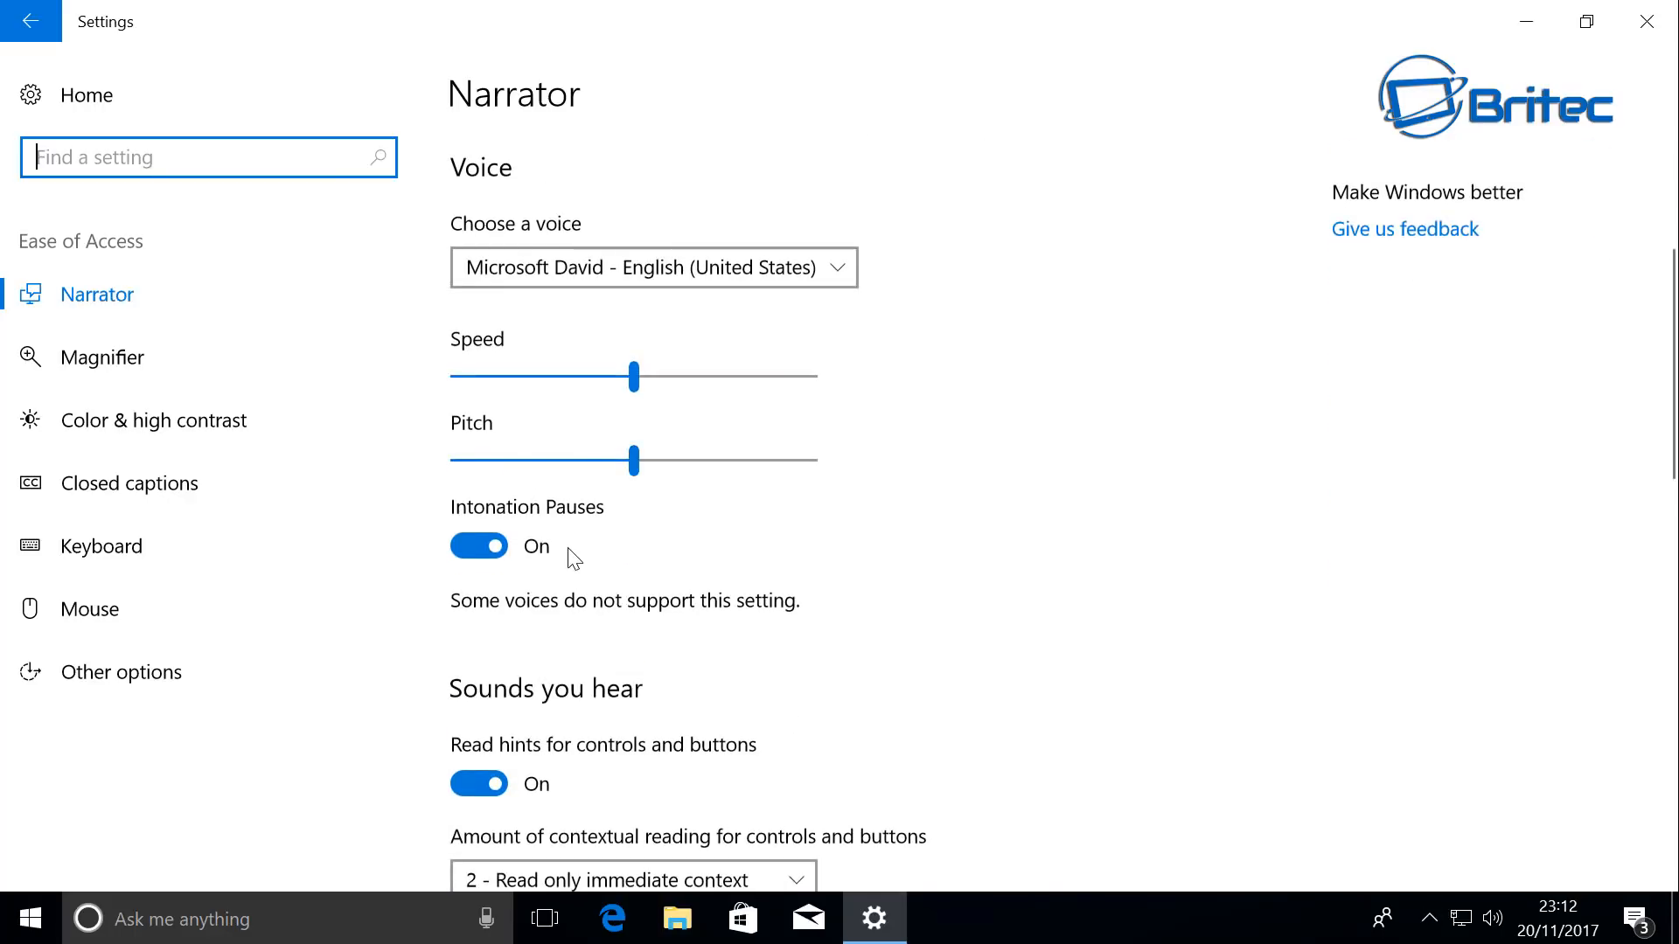
scroll(573, 569, "down", 3)
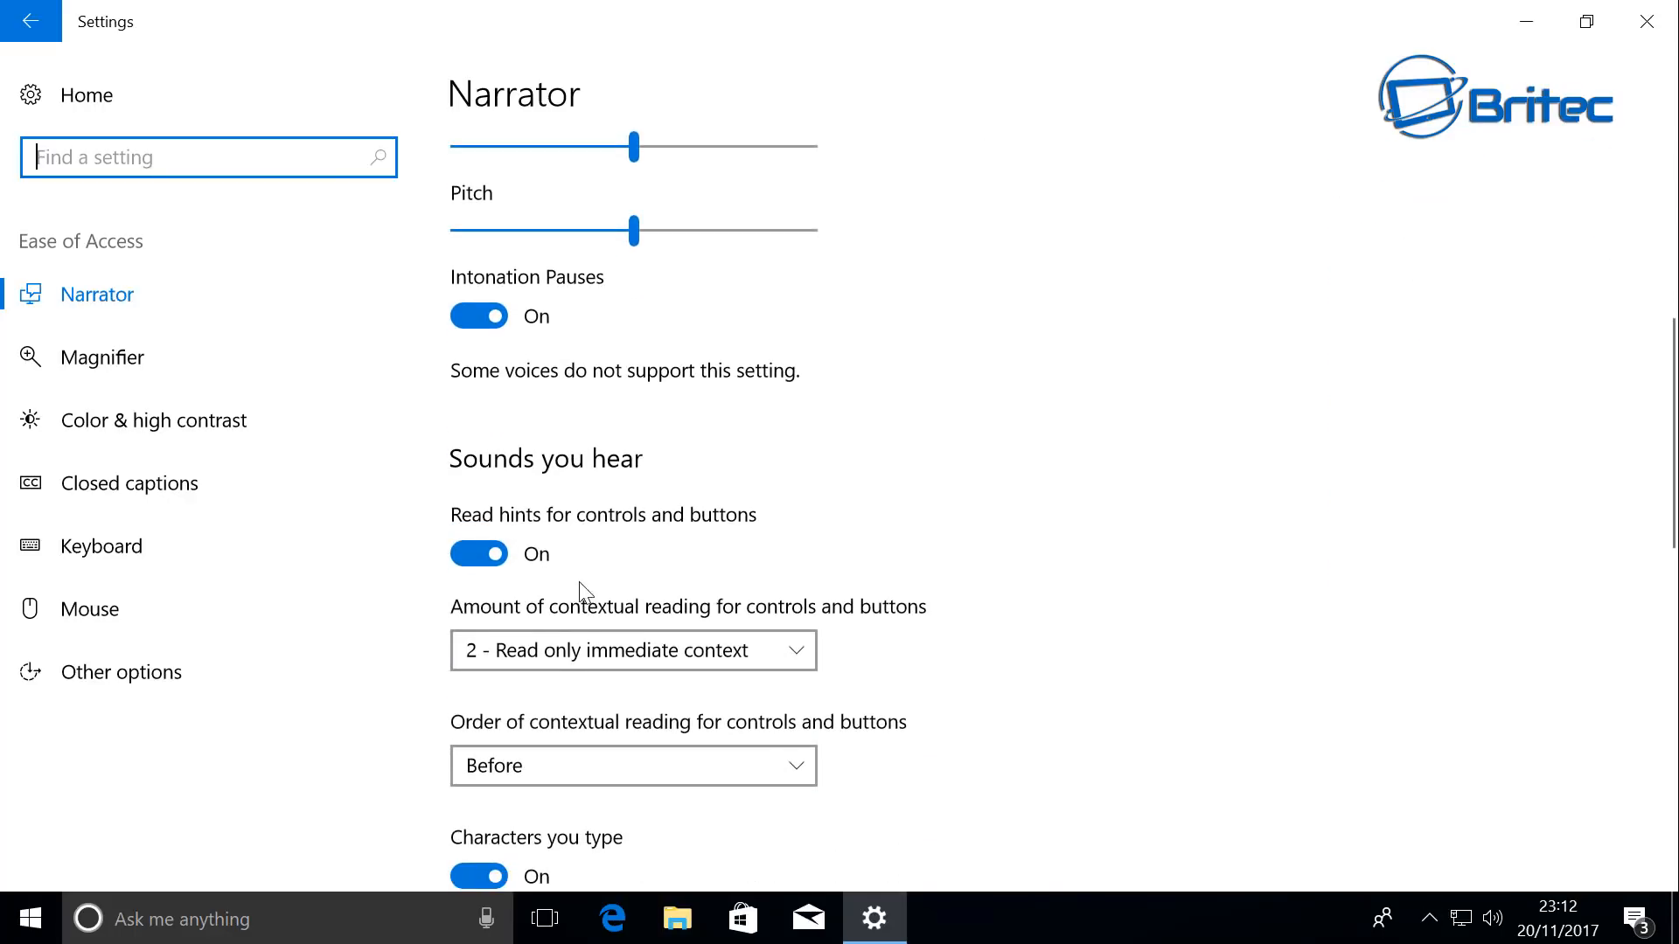
scroll(563, 579, "down", 4)
scroll(565, 568, "down", 6)
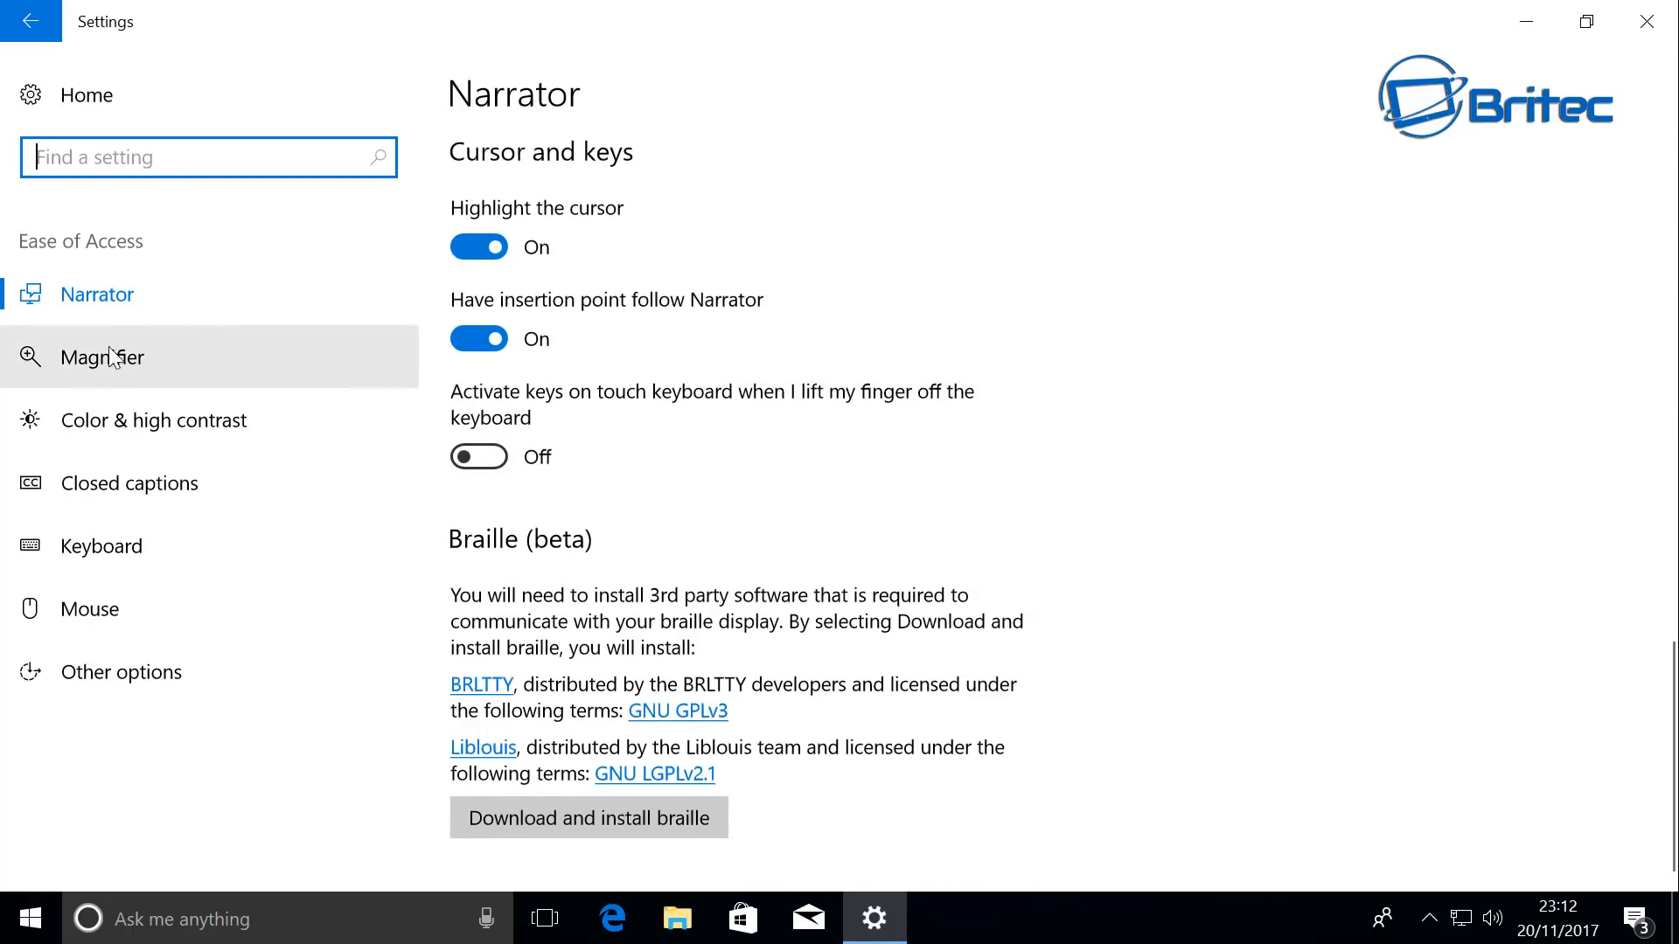
Step: Look through the Magnifier options and the Color & high contrast settings
left_click(215, 381)
scroll(516, 549, "down", 8)
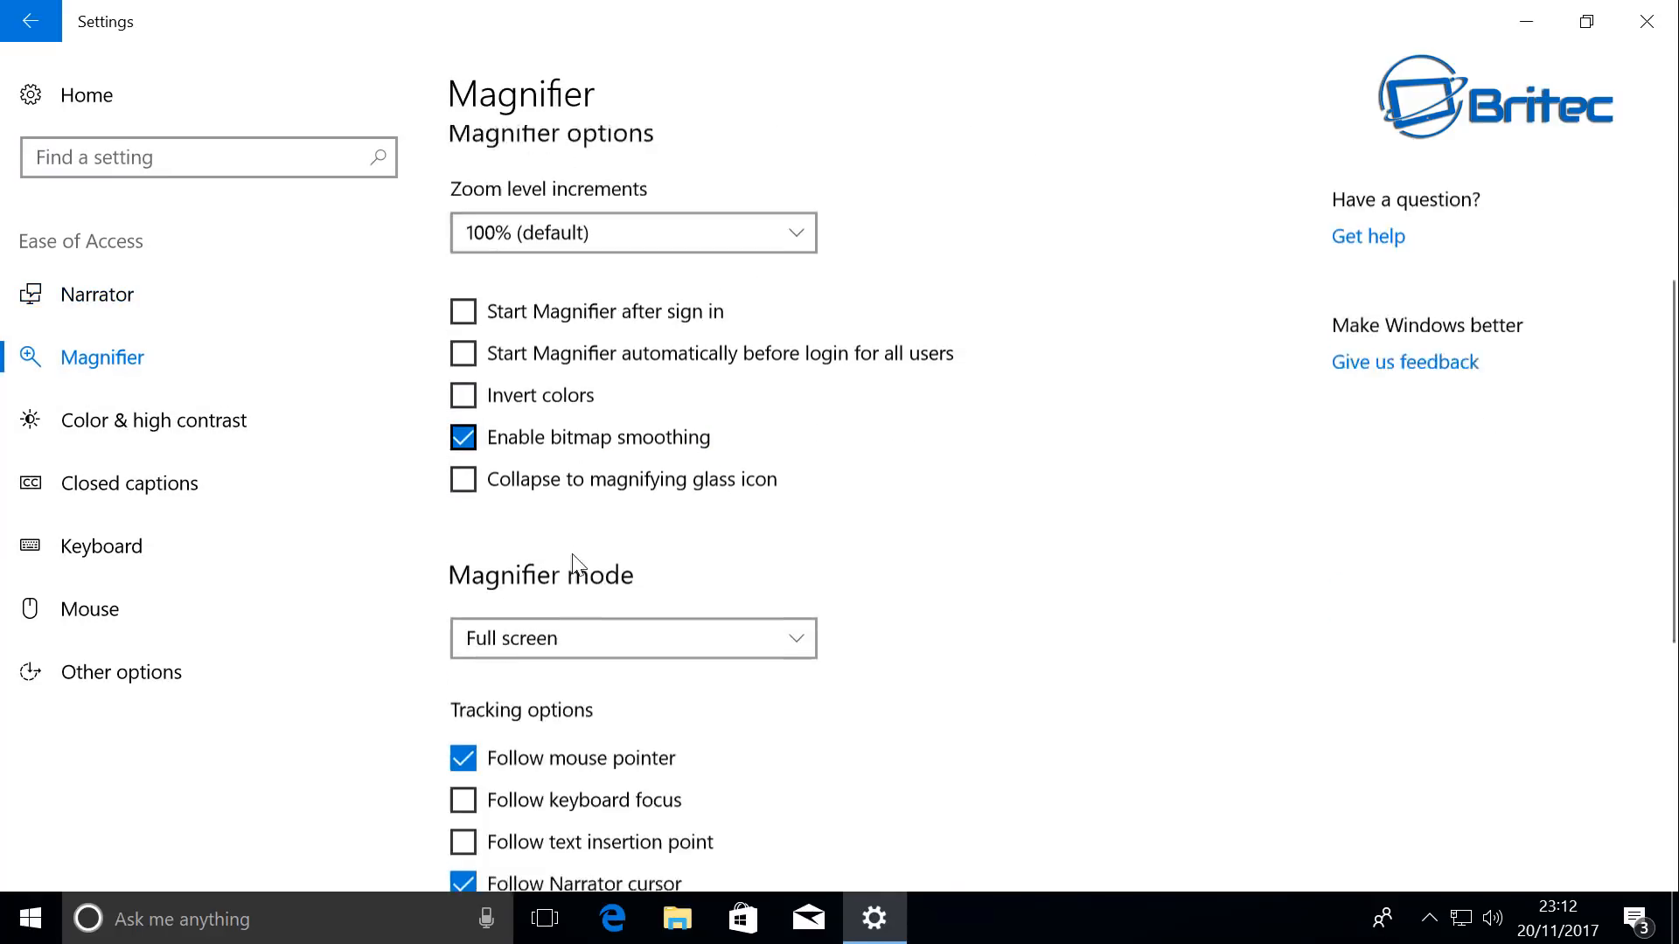
left_click(98, 424)
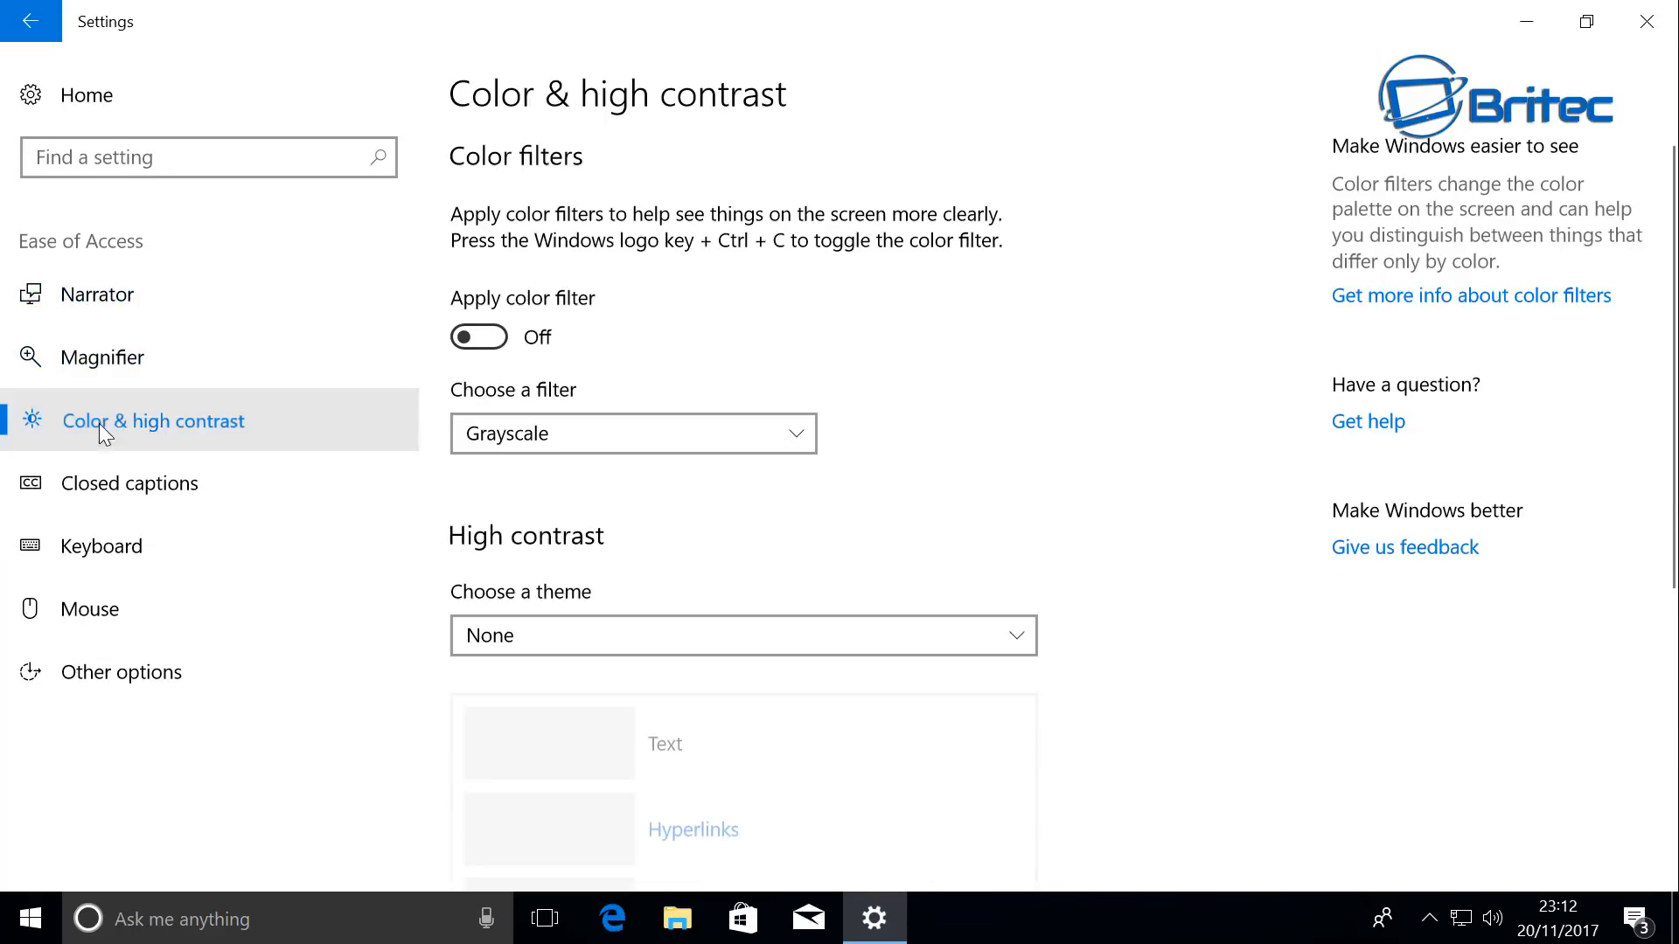
scroll(586, 542, "down", 5)
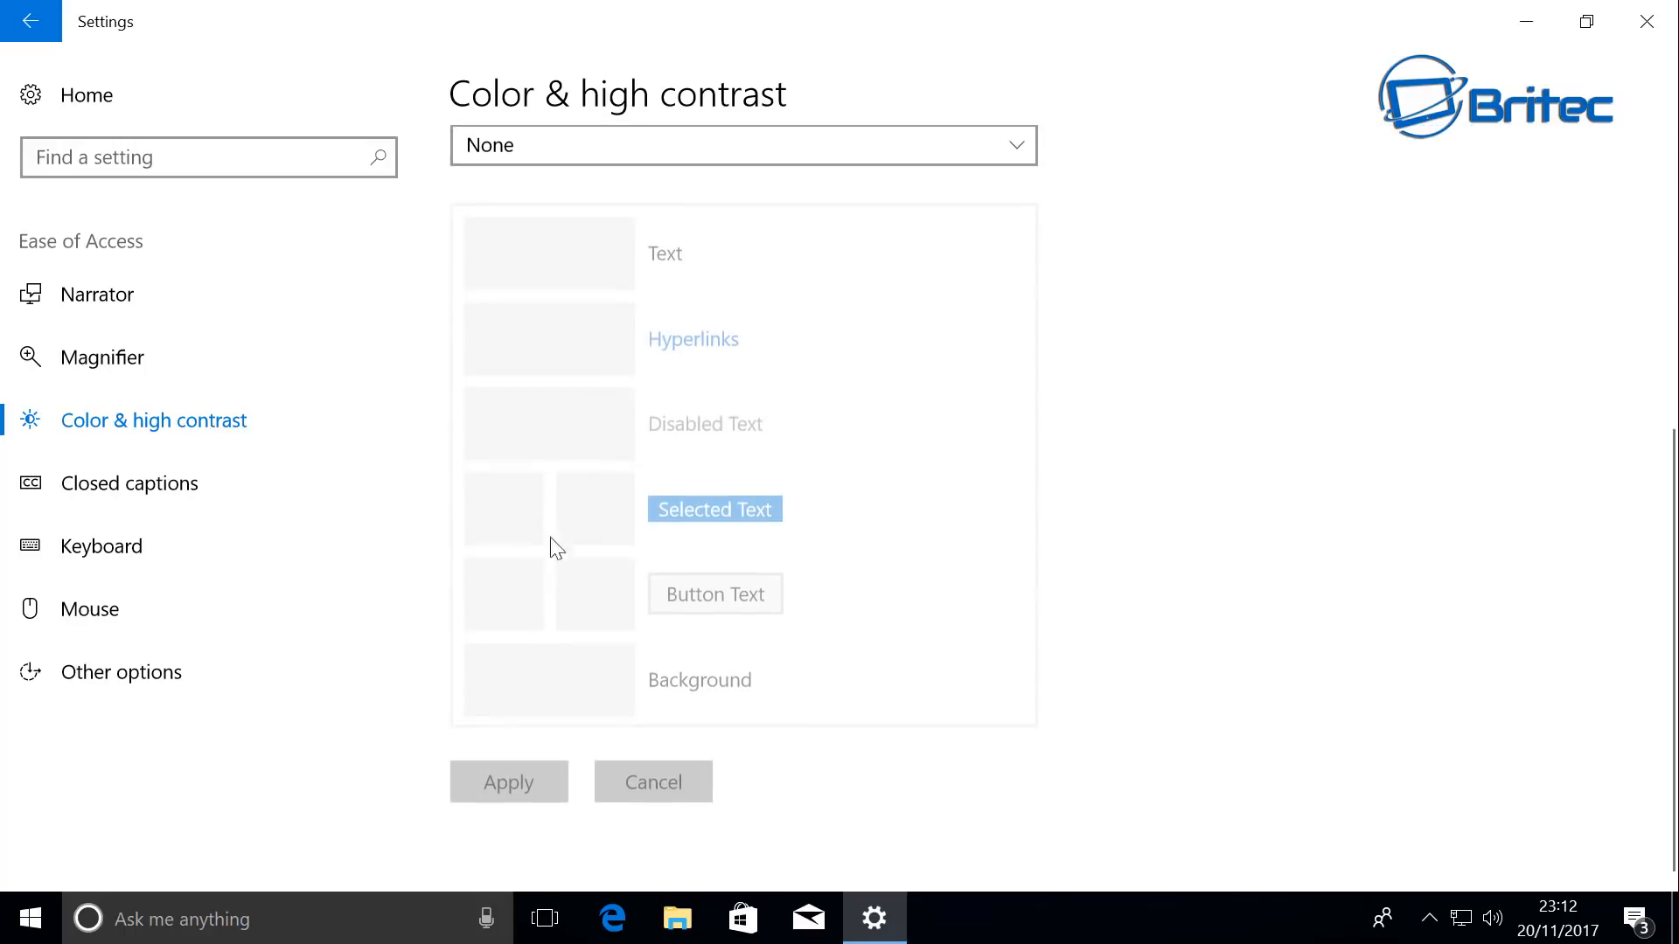
Step: Look through the accessibility settings for Closed captions, Keyboard and Mouse
left_click(185, 495)
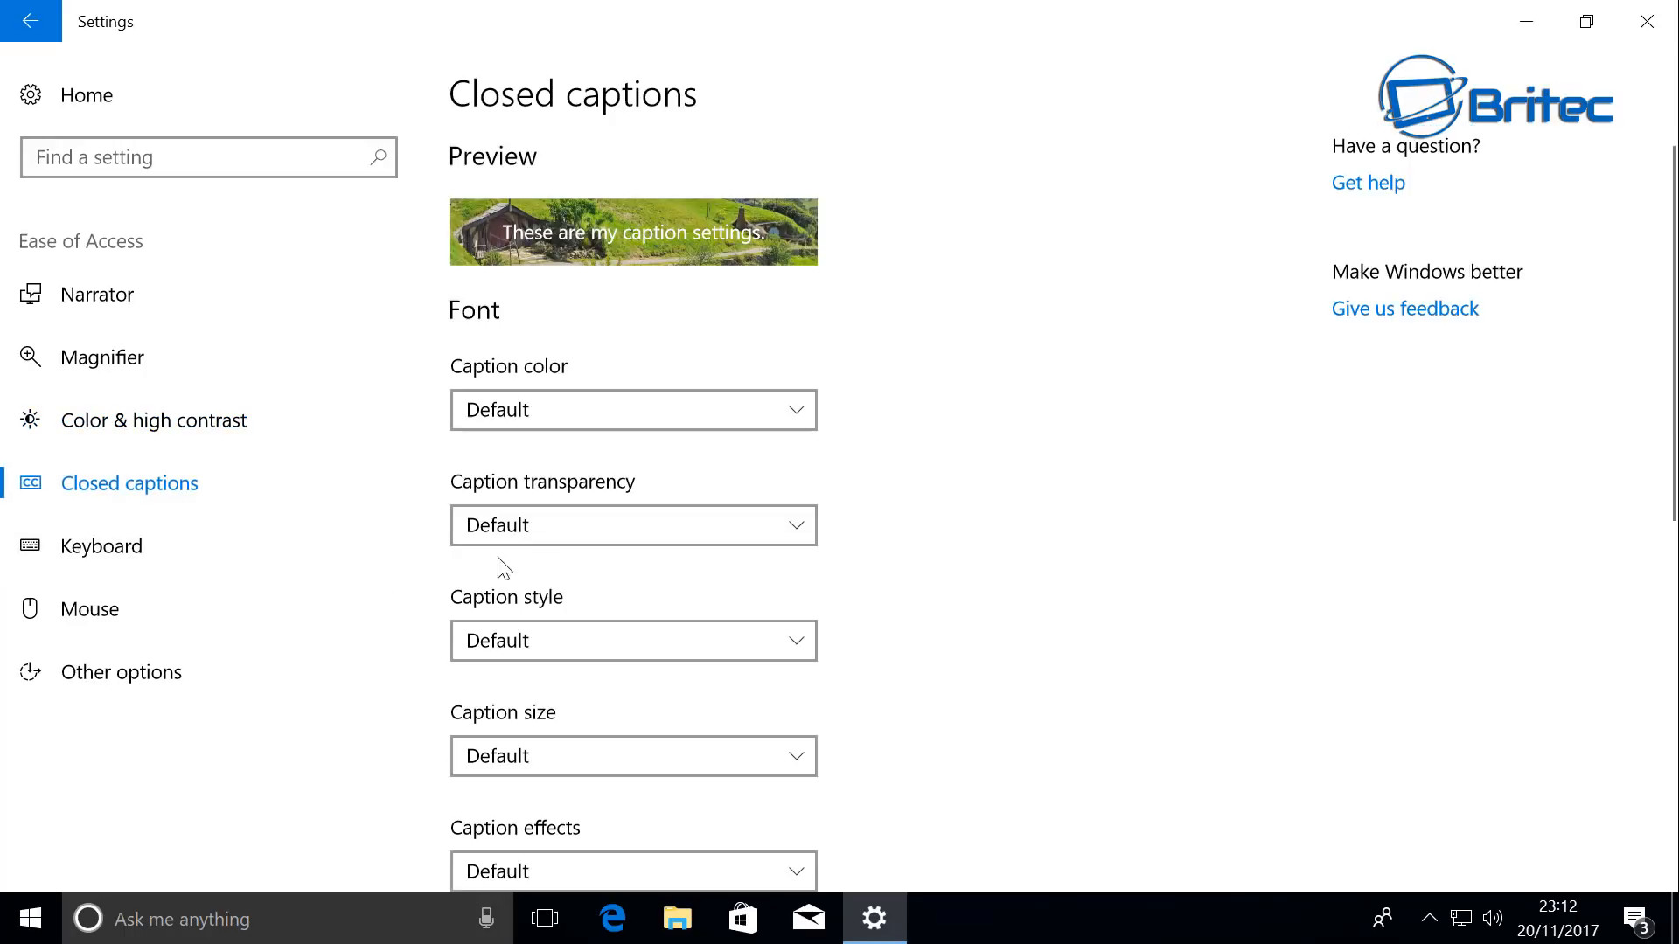
left_click(147, 549)
scroll(705, 543, "down", 4)
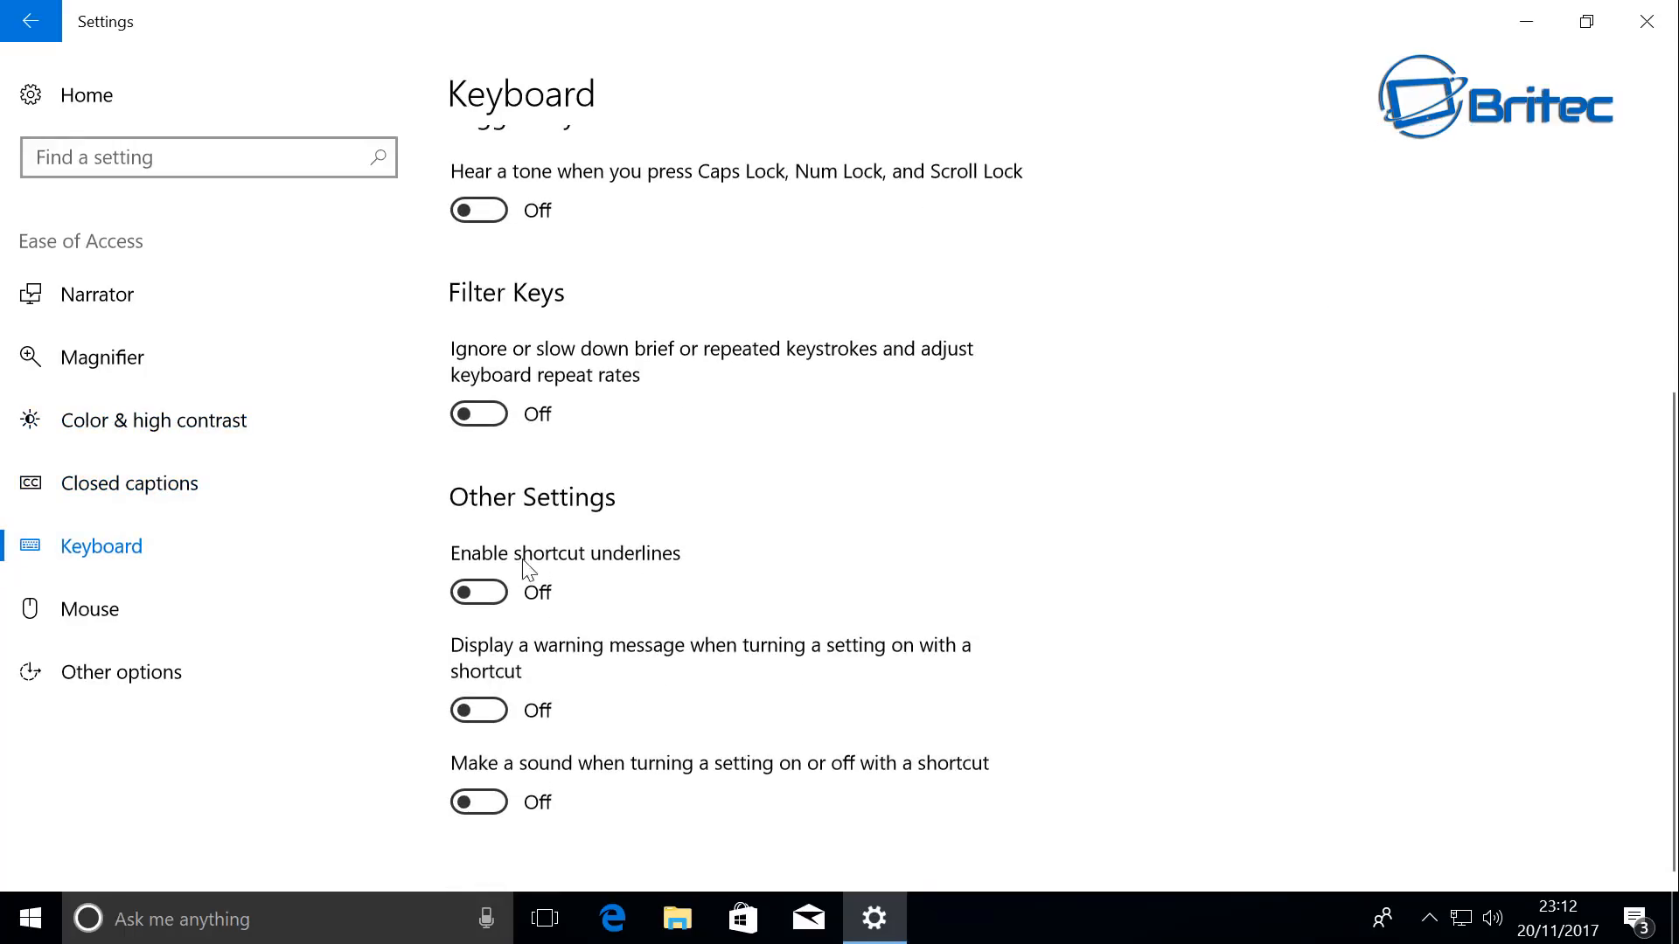
left_click(118, 605)
scroll(626, 559, "down", 1)
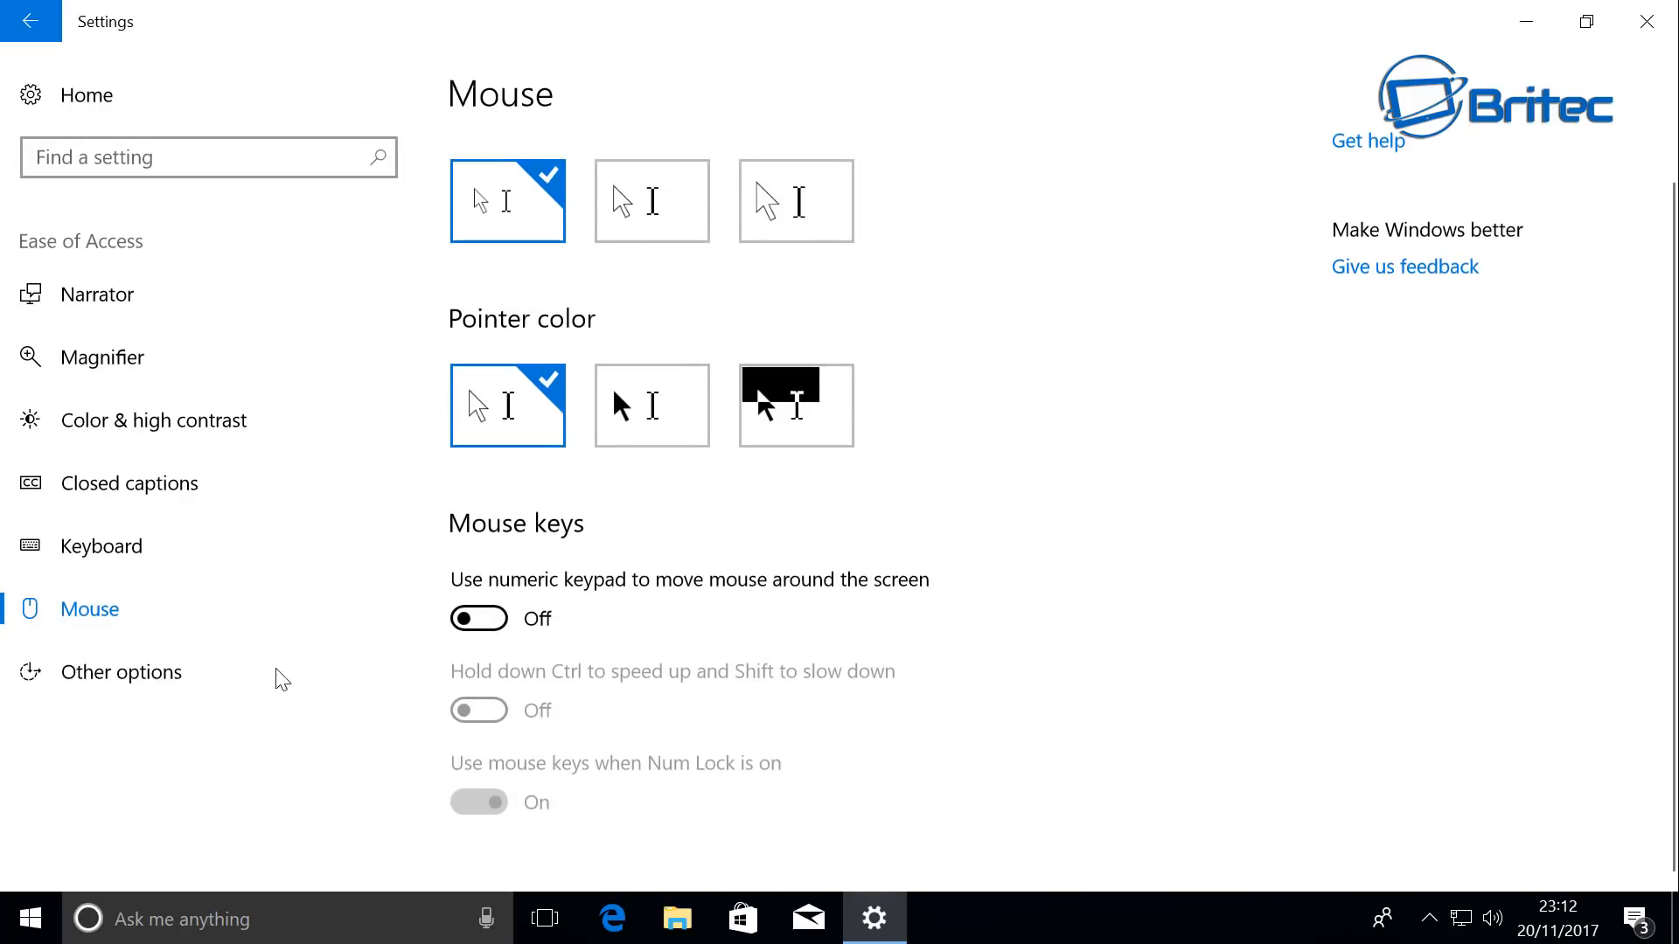
Step: Check the visual and audio settings under Other options and return to the settings overview
left_click(175, 678)
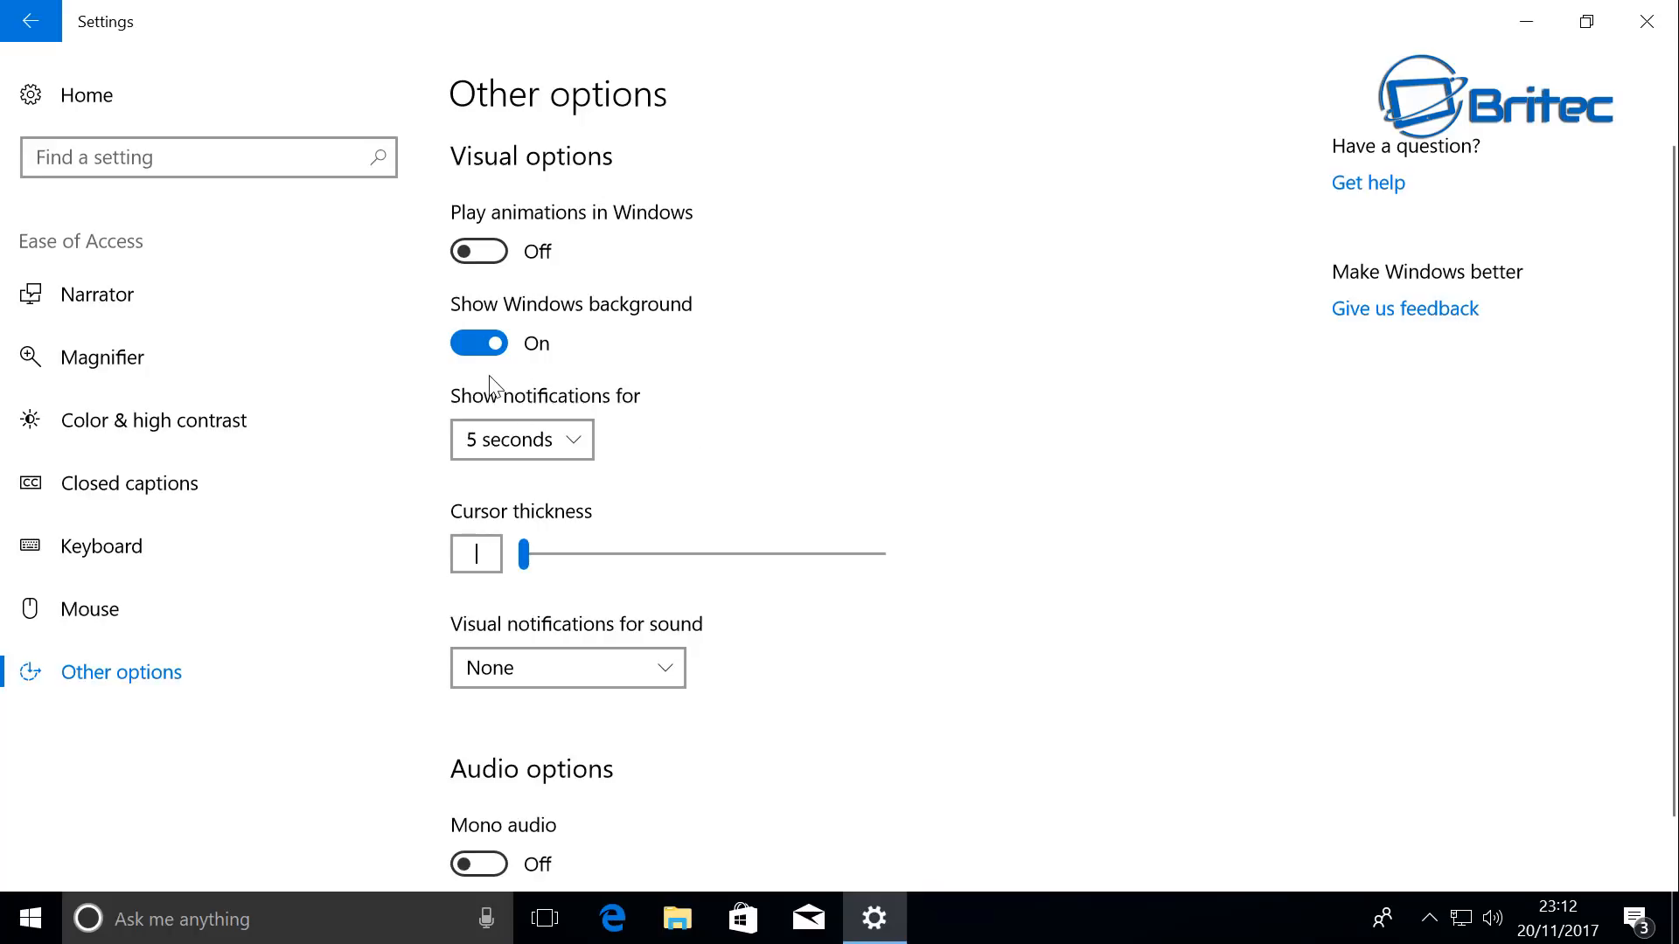
scroll(673, 507, "down", 1)
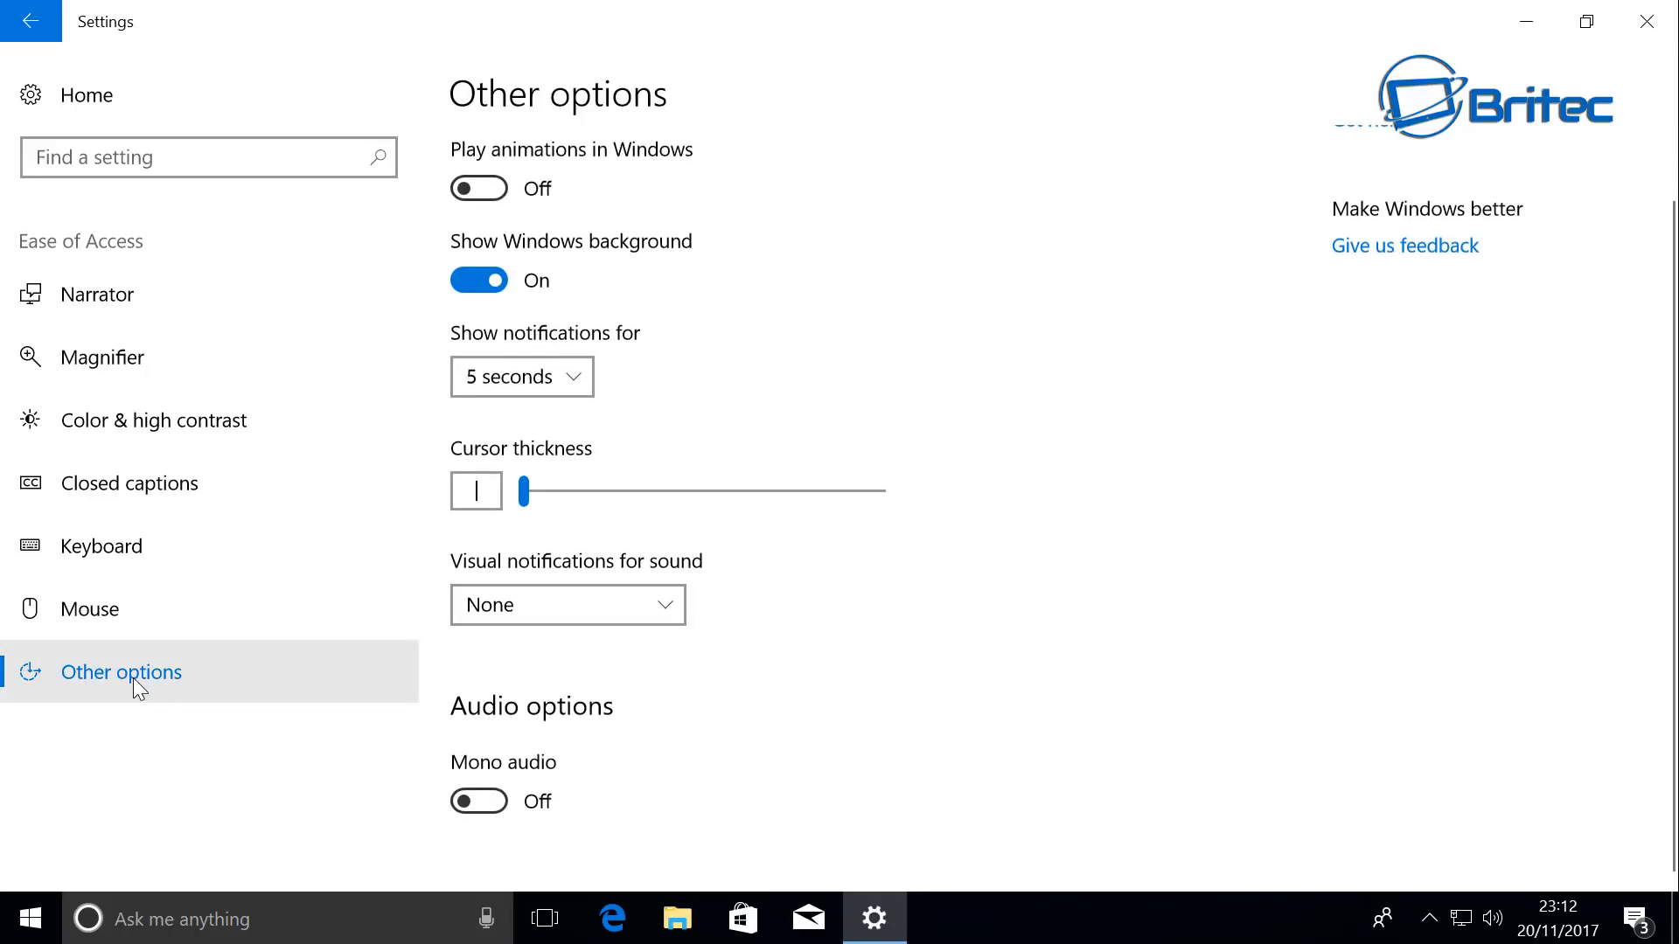
left_click(31, 21)
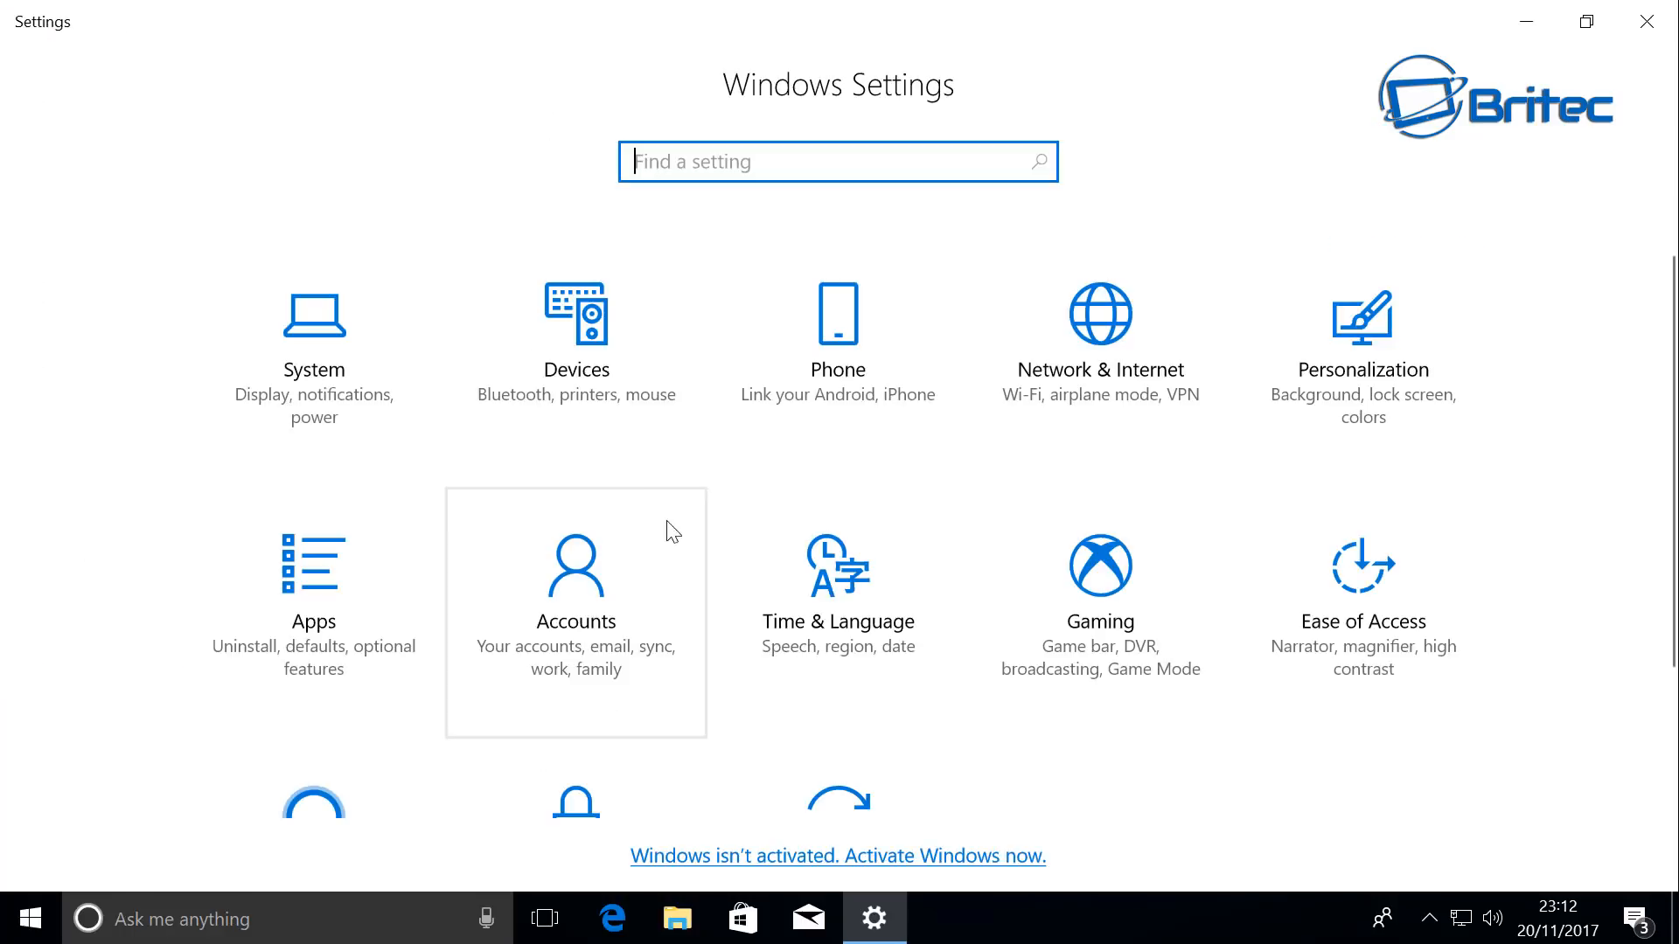
Step: In the Cortana category, turn off the response to "Hey Cortana" and the use of Cortana while the device is locked
scroll(1316, 669, "down", 3)
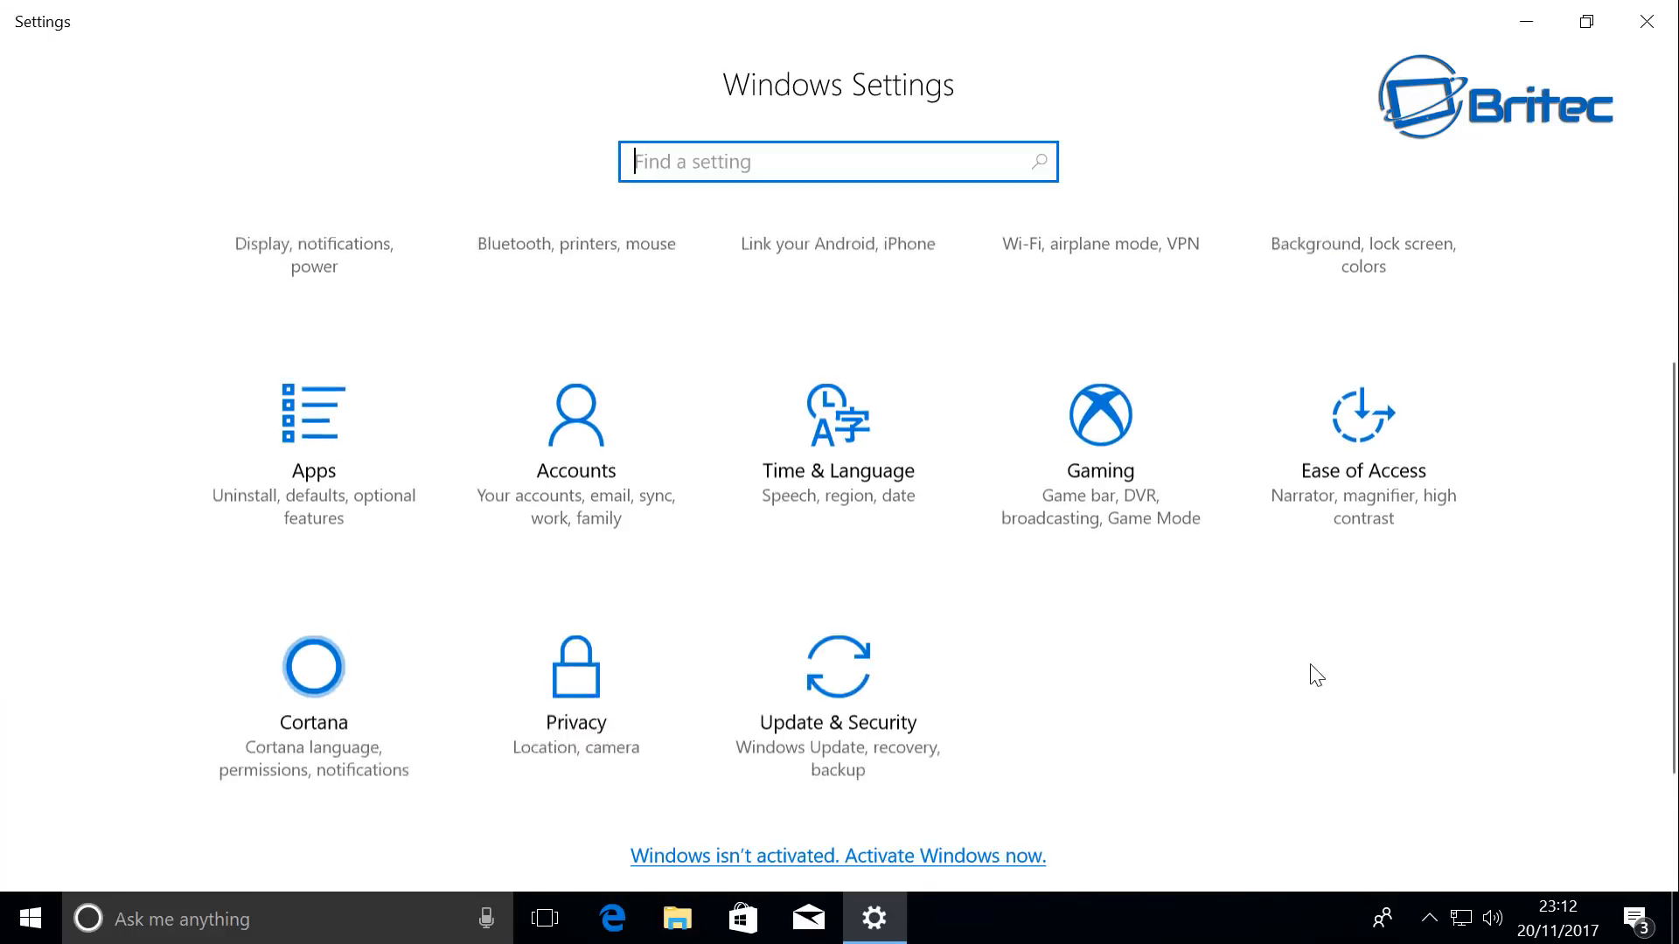
left_click(329, 667)
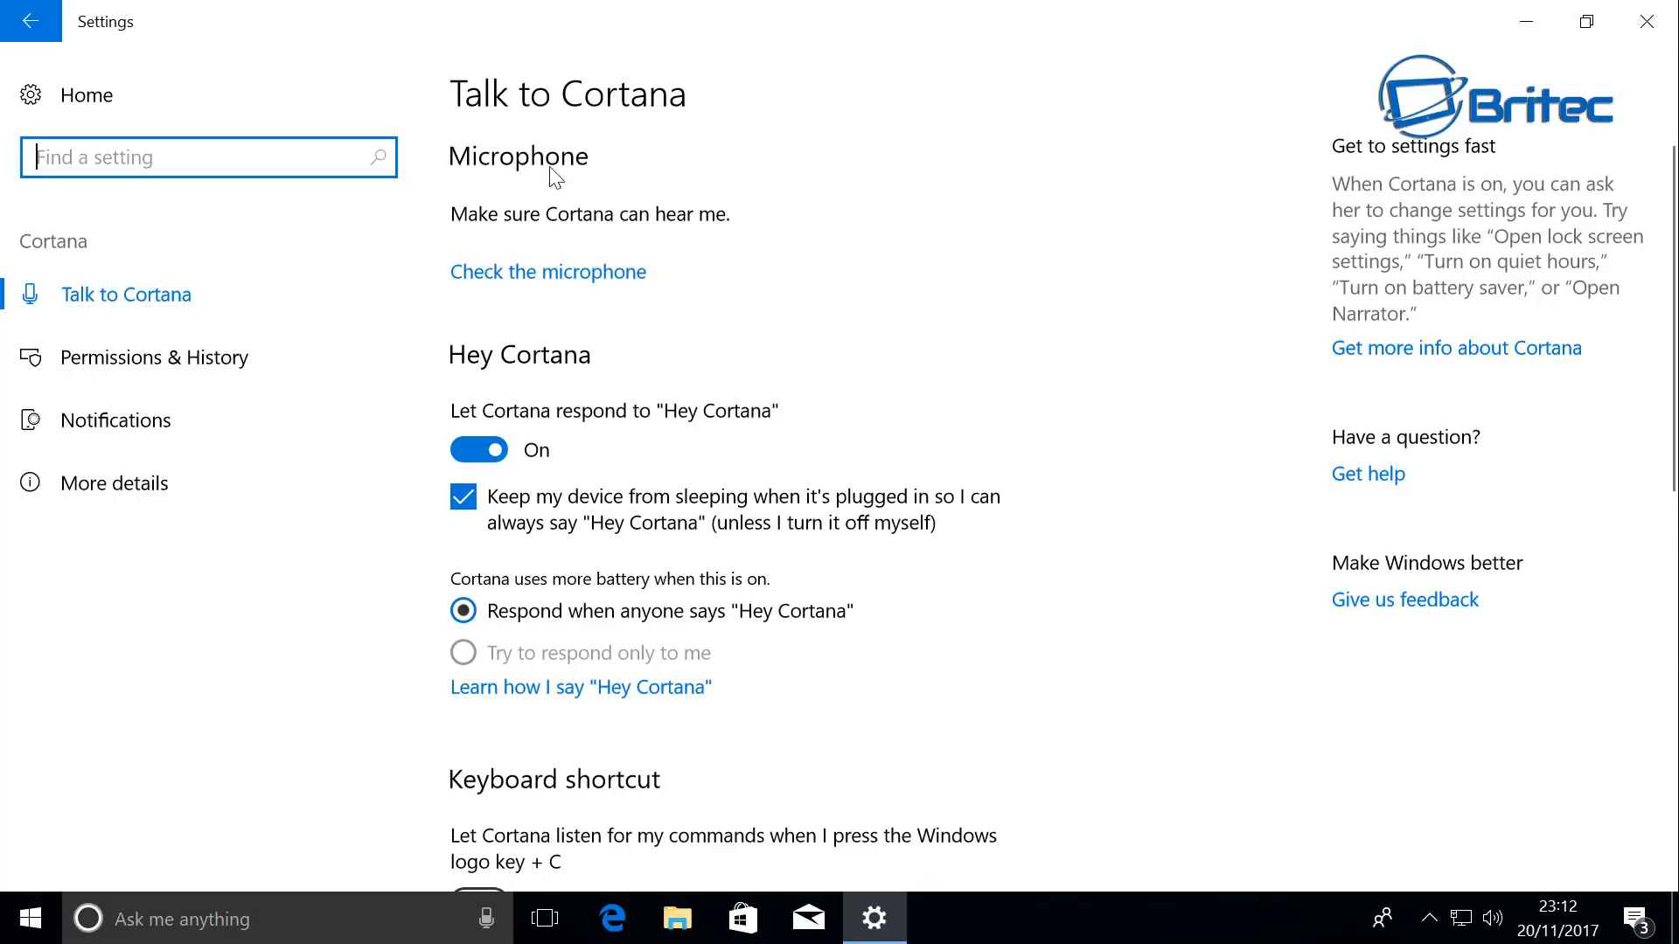
left_click(480, 447)
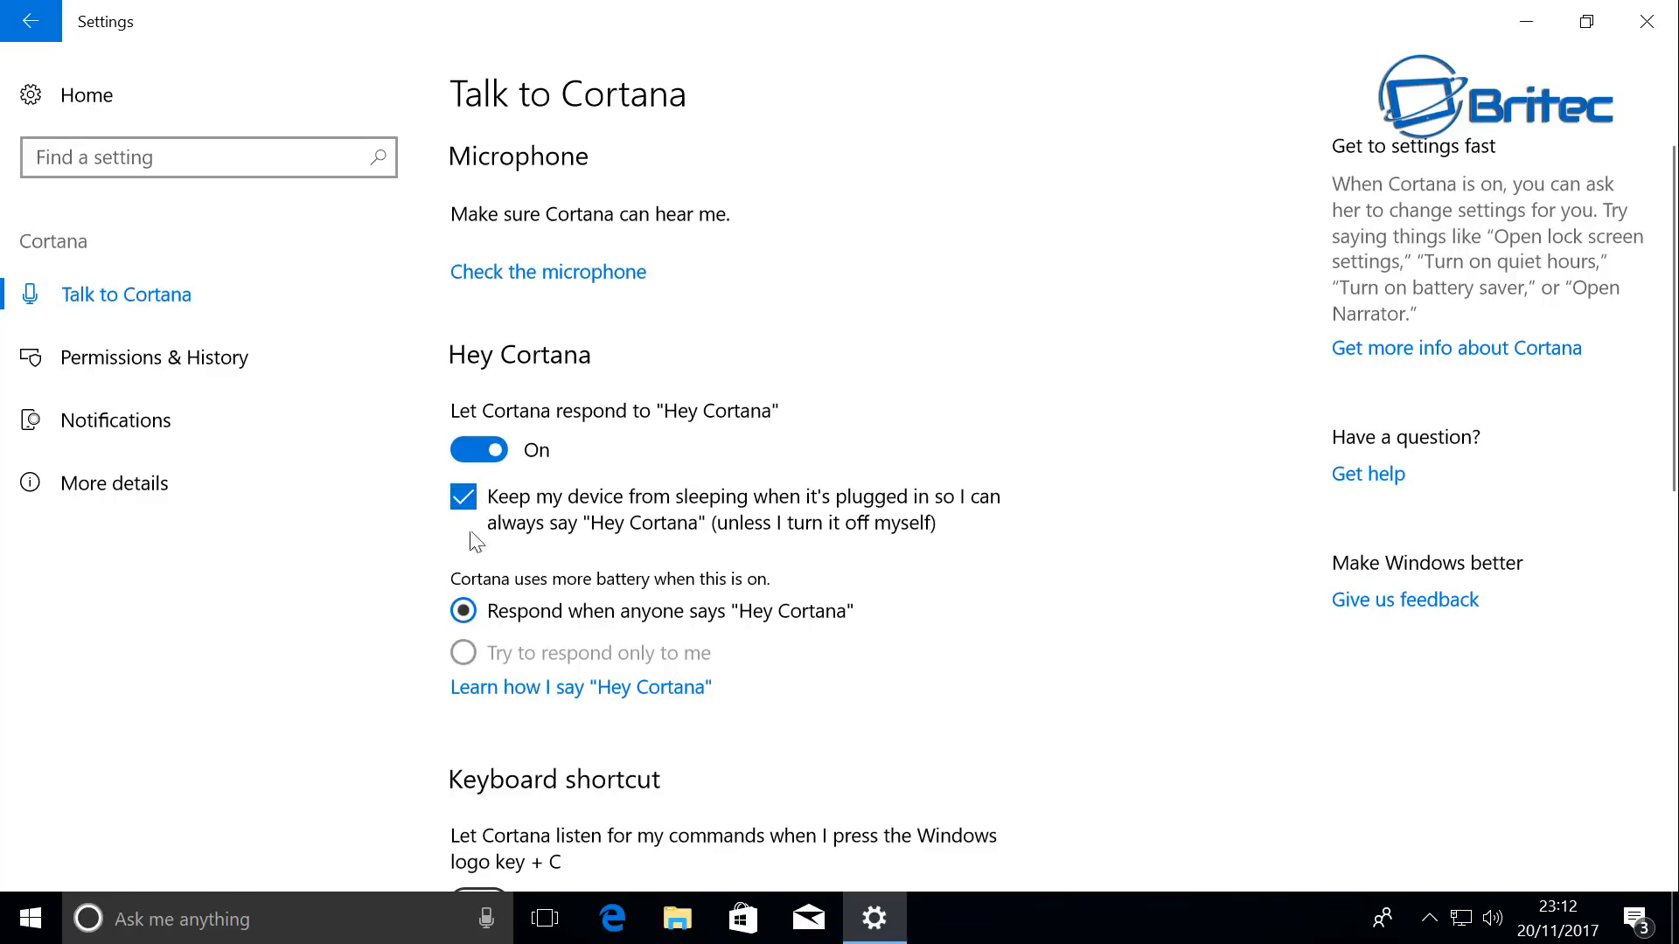
left_click(483, 453)
scroll(616, 668, "down", 4)
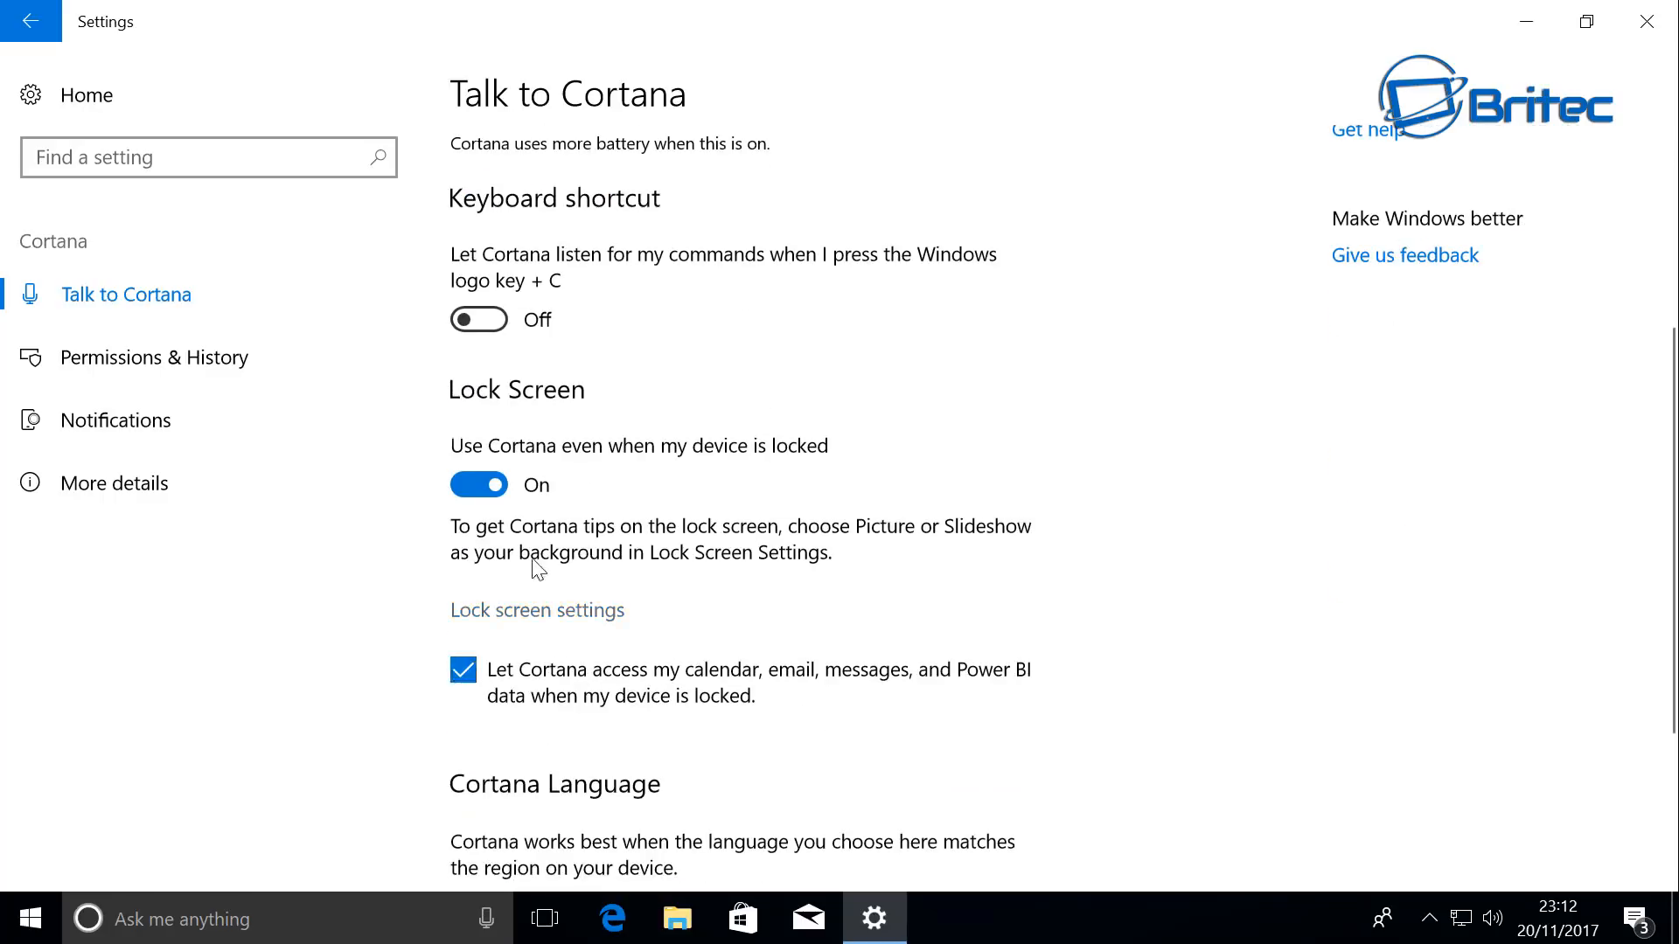
left_click(482, 485)
Step: Go from the Cortana options to the lock screen settings and look through the Lock screen and Themes options
scroll(629, 638, "down", 2)
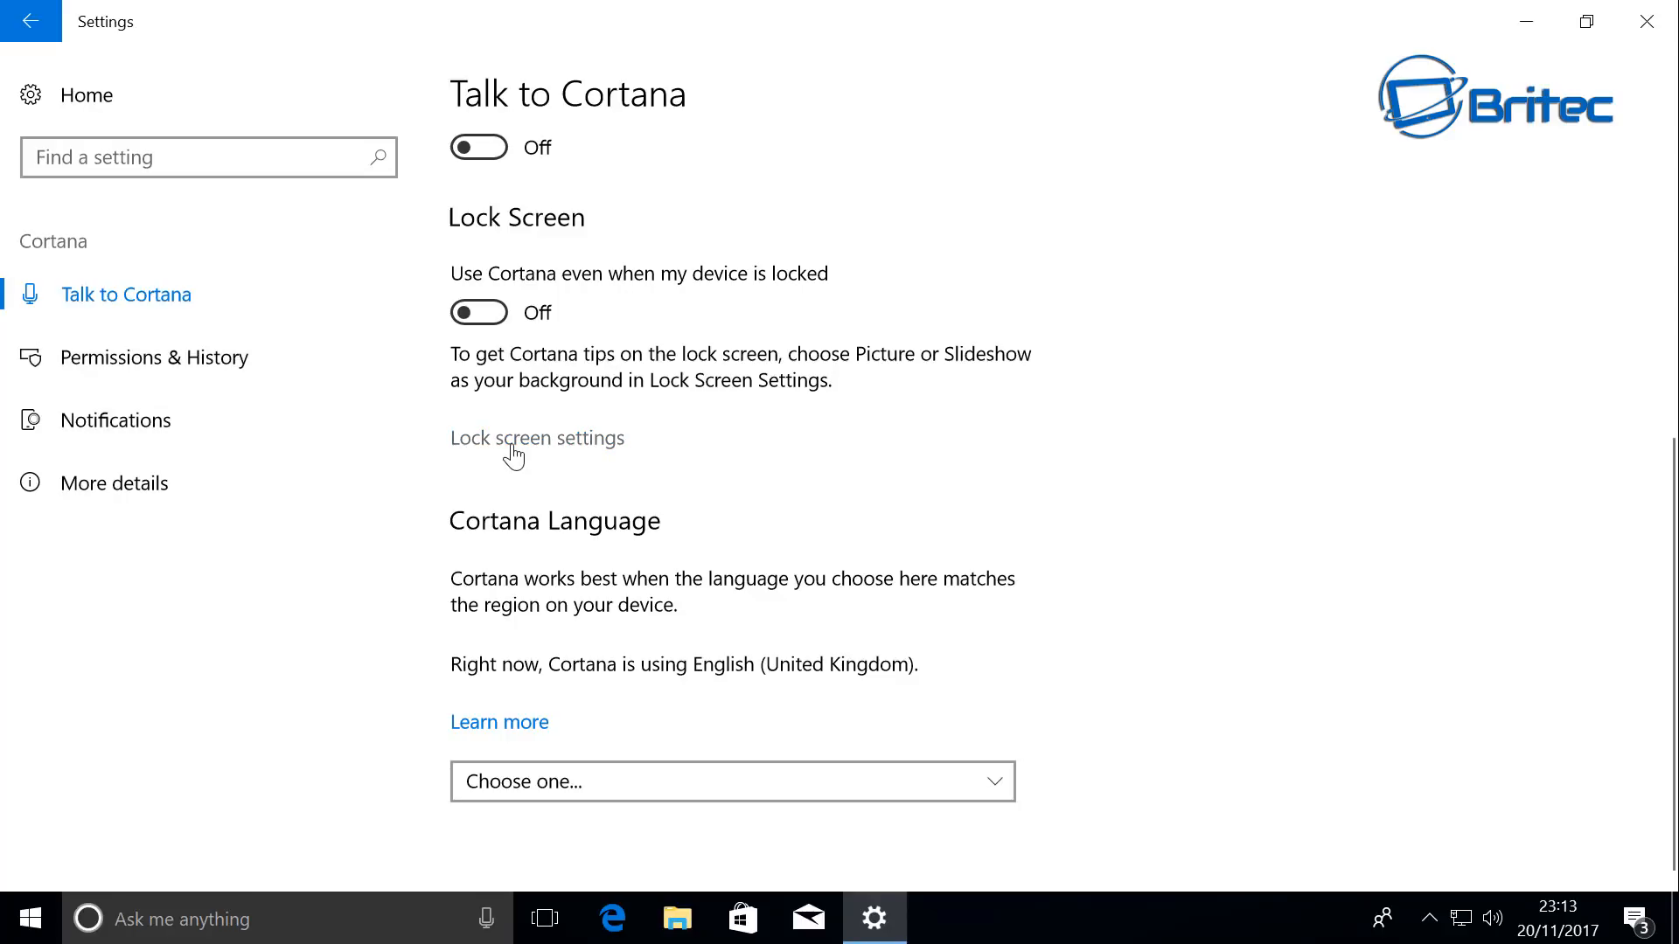
left_click(564, 442)
scroll(654, 522, "down", 5)
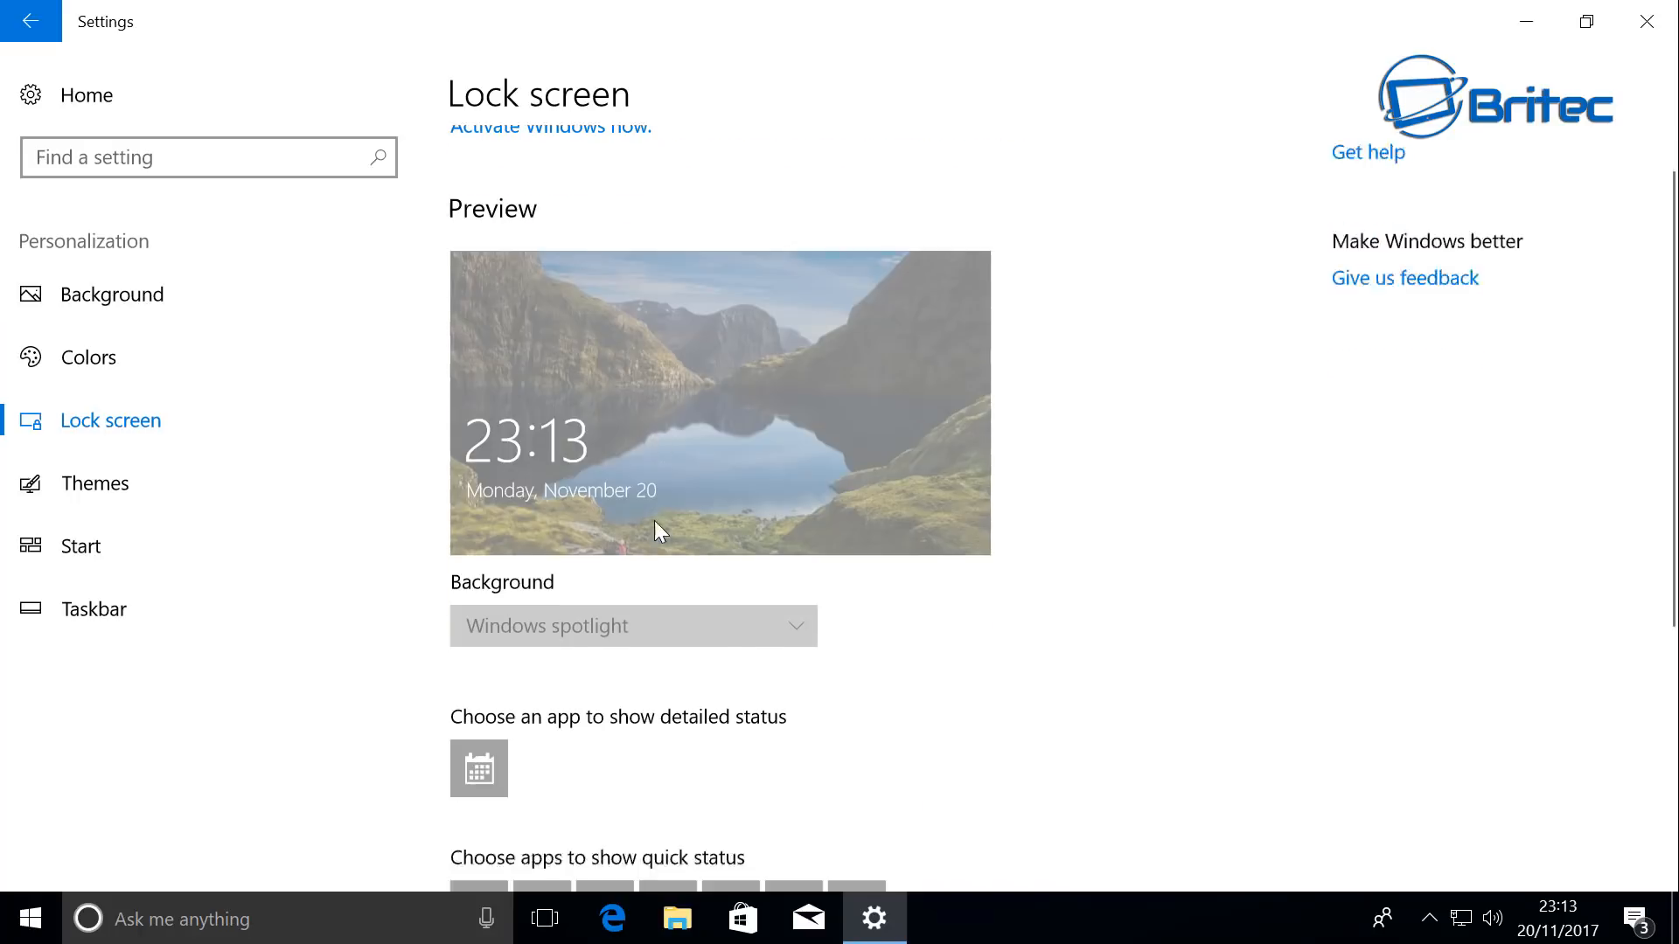
left_click(303, 486)
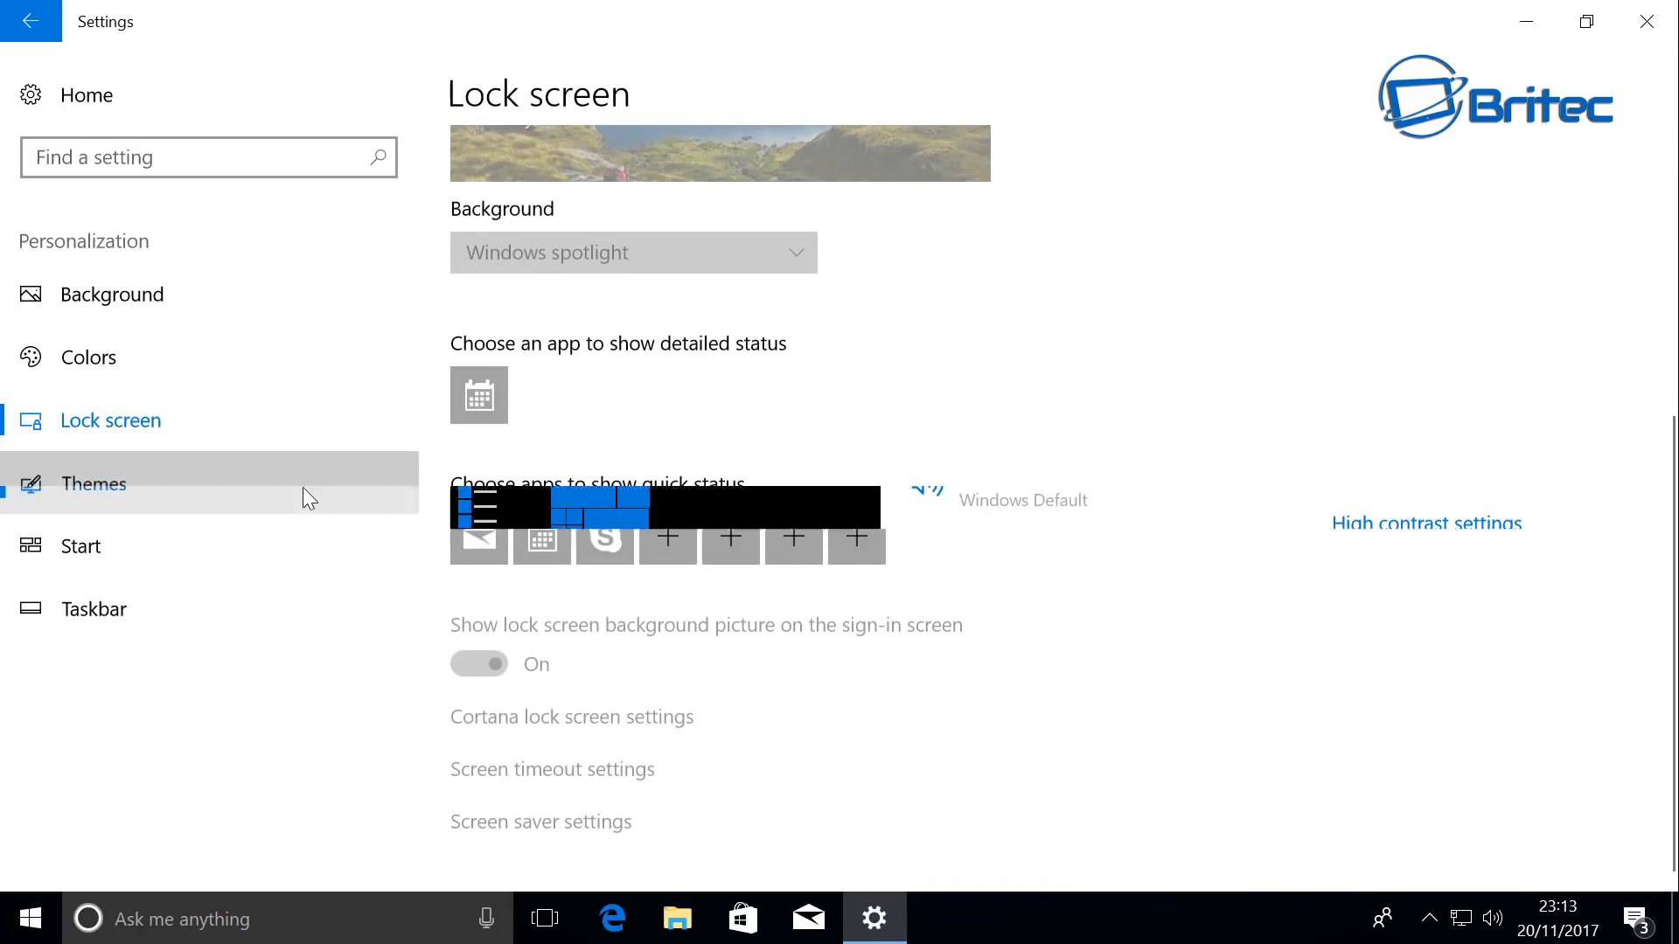
Step: Look through the Start and Taskbar personalization settings, including the notification area, multiple displays and People options
left_click(78, 538)
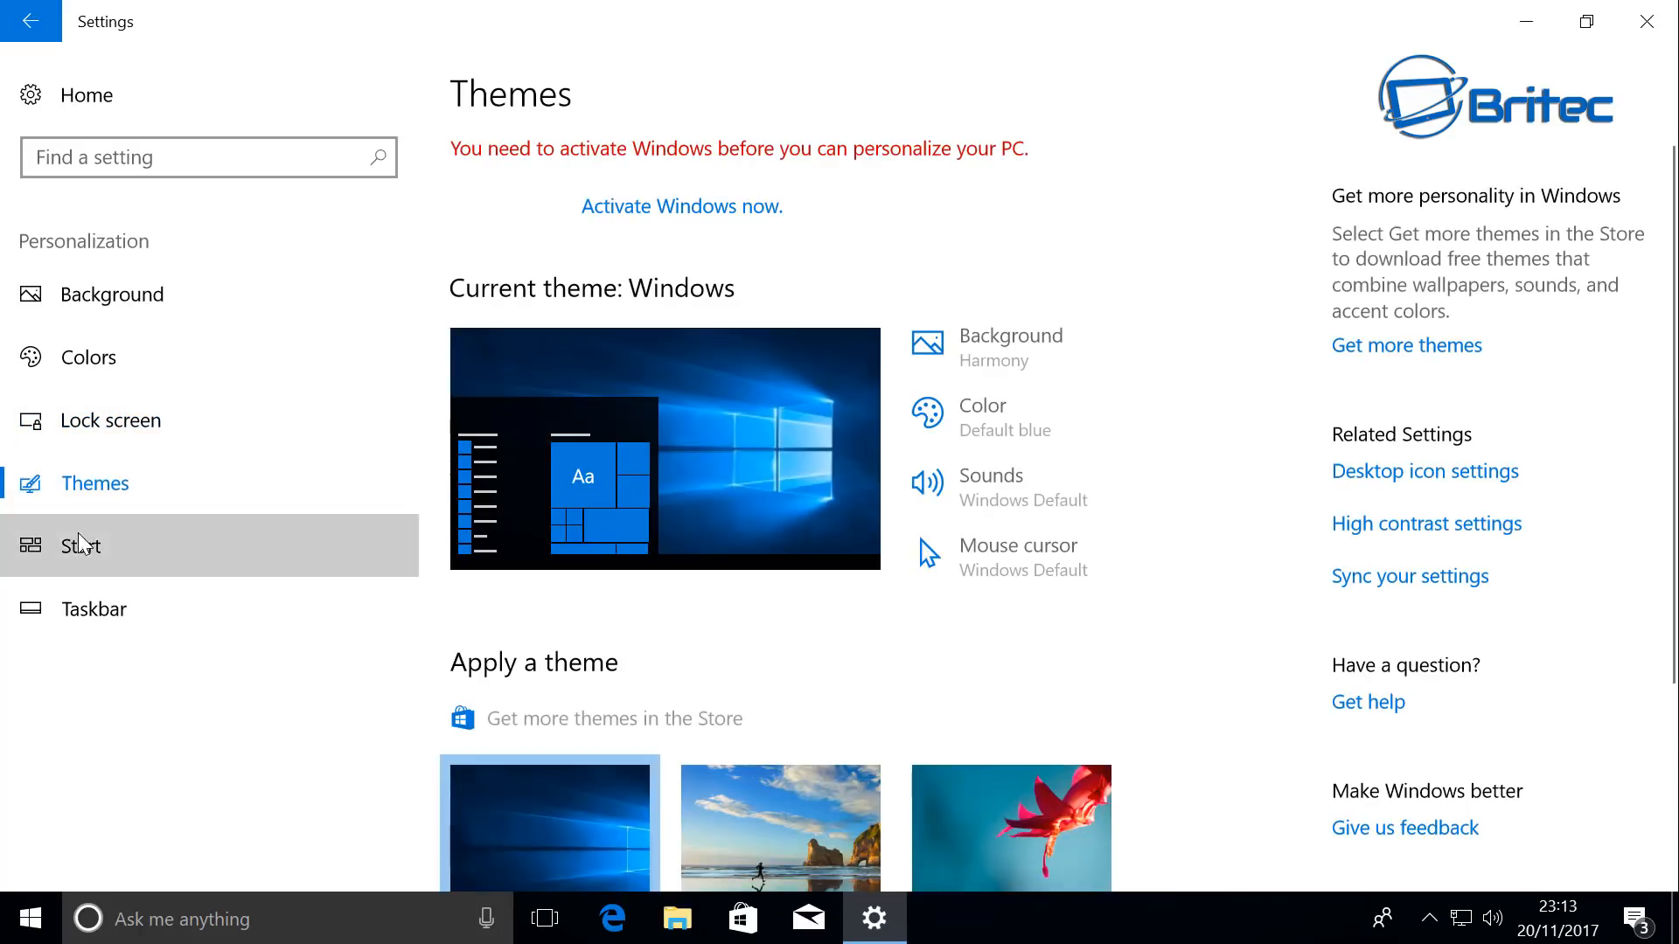
scroll(496, 515, "down", 3)
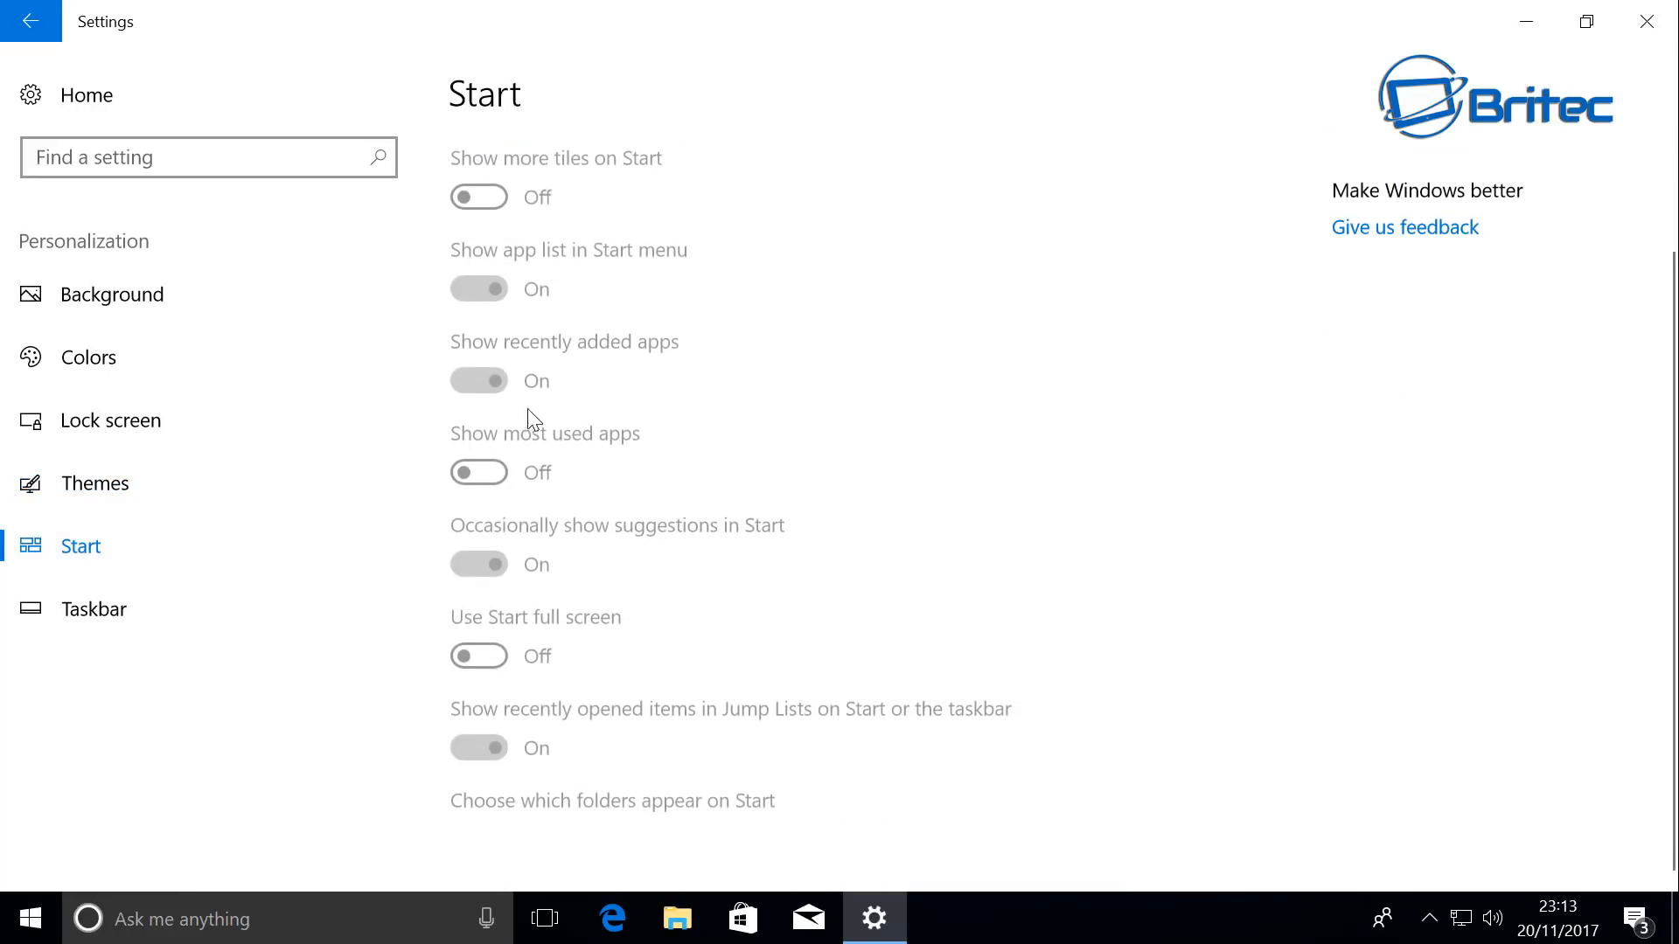
scroll(581, 431, "up", 3)
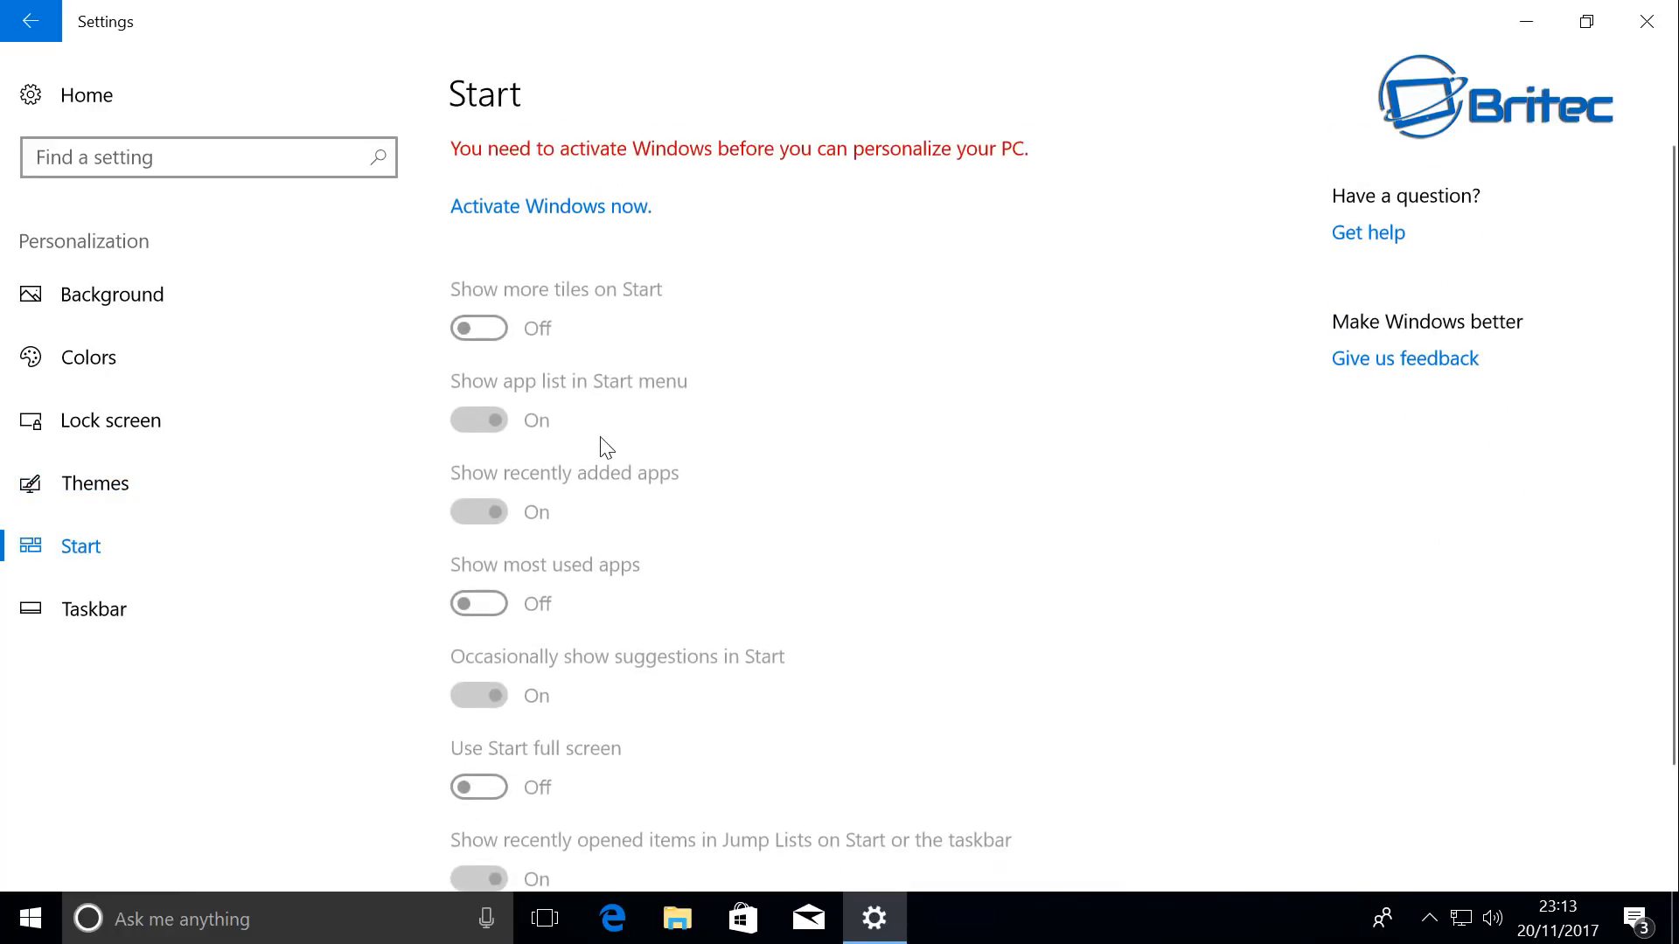
scroll(565, 739, "down", 3)
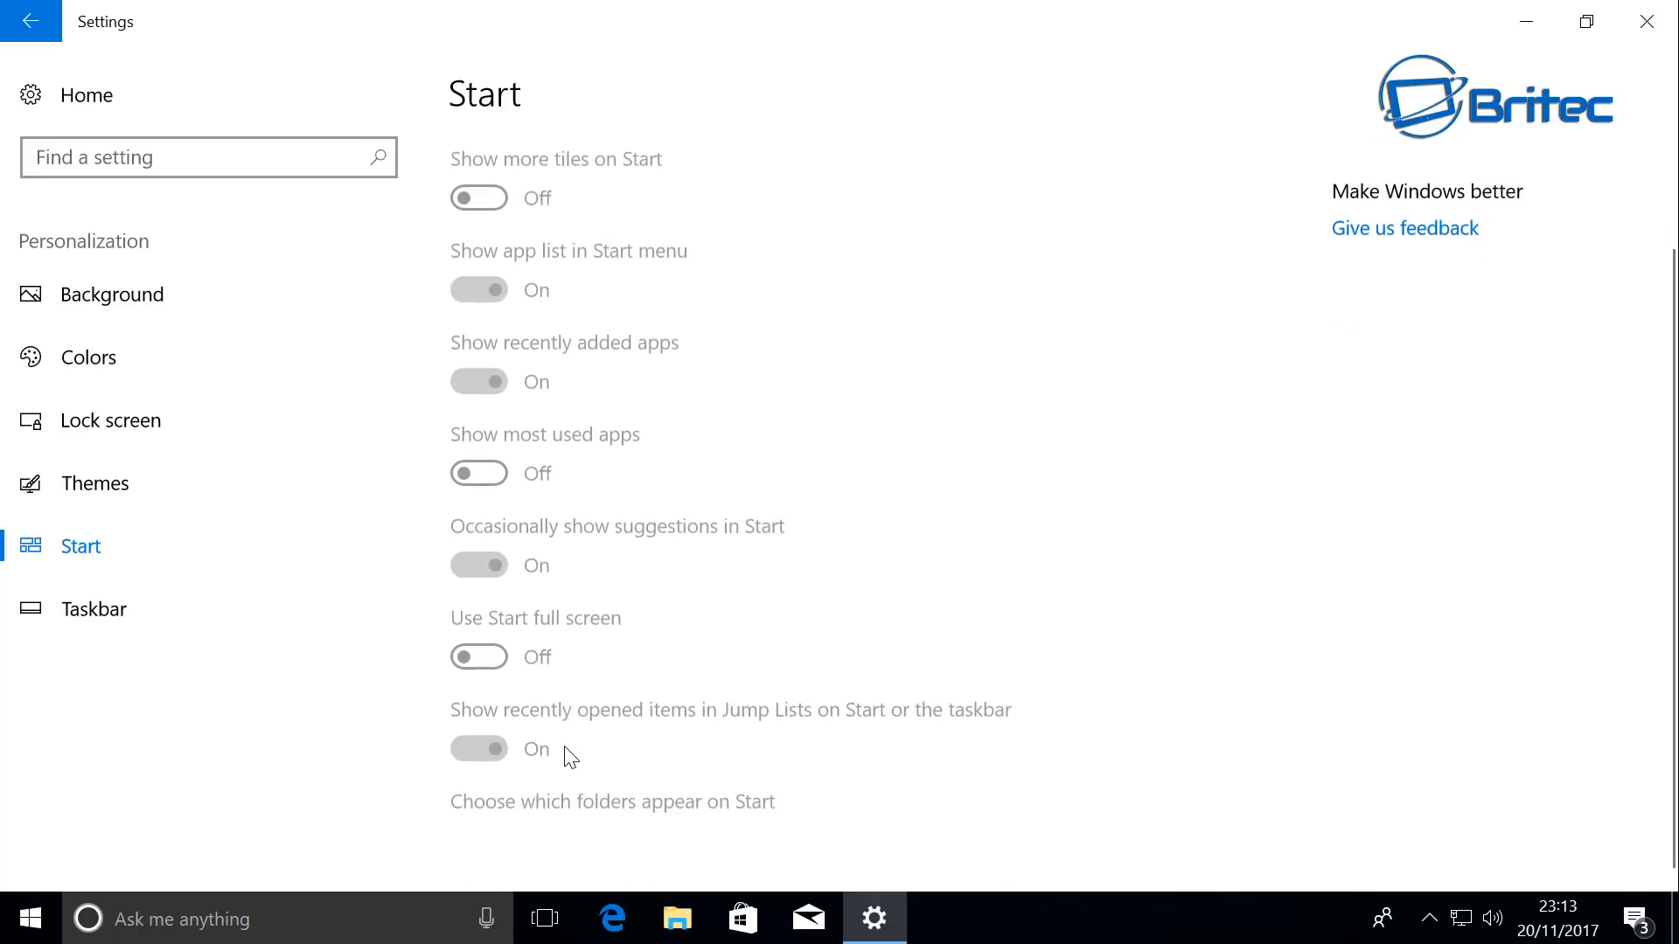
left_click(73, 609)
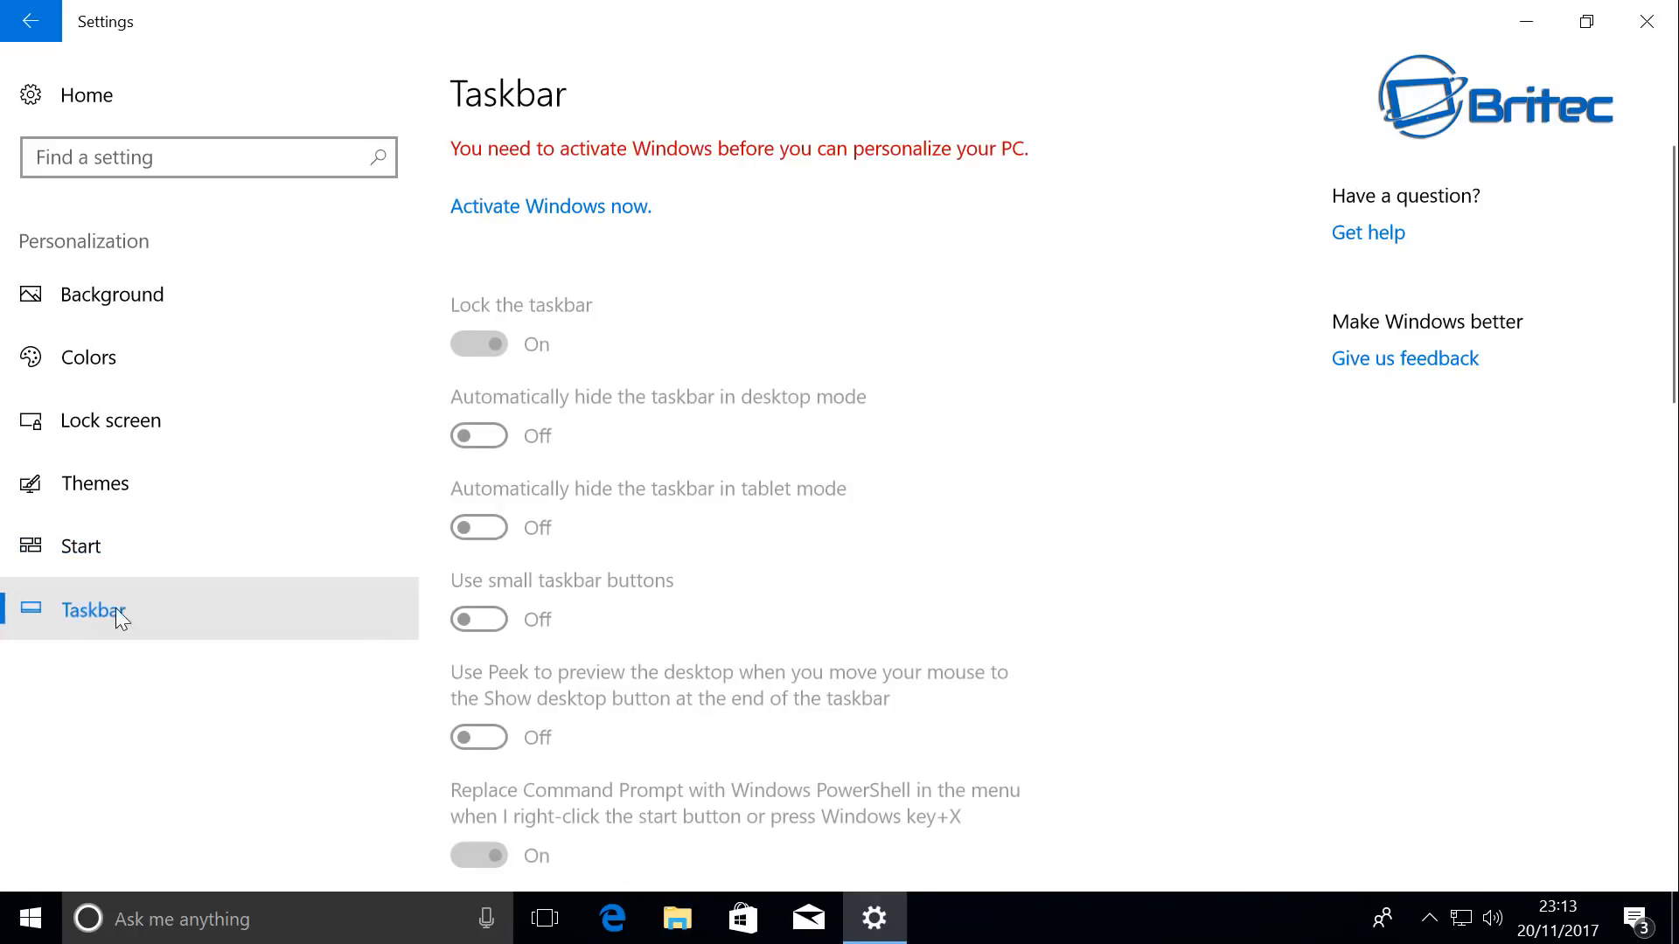
scroll(635, 509, "down", 3)
scroll(634, 509, "down", 5)
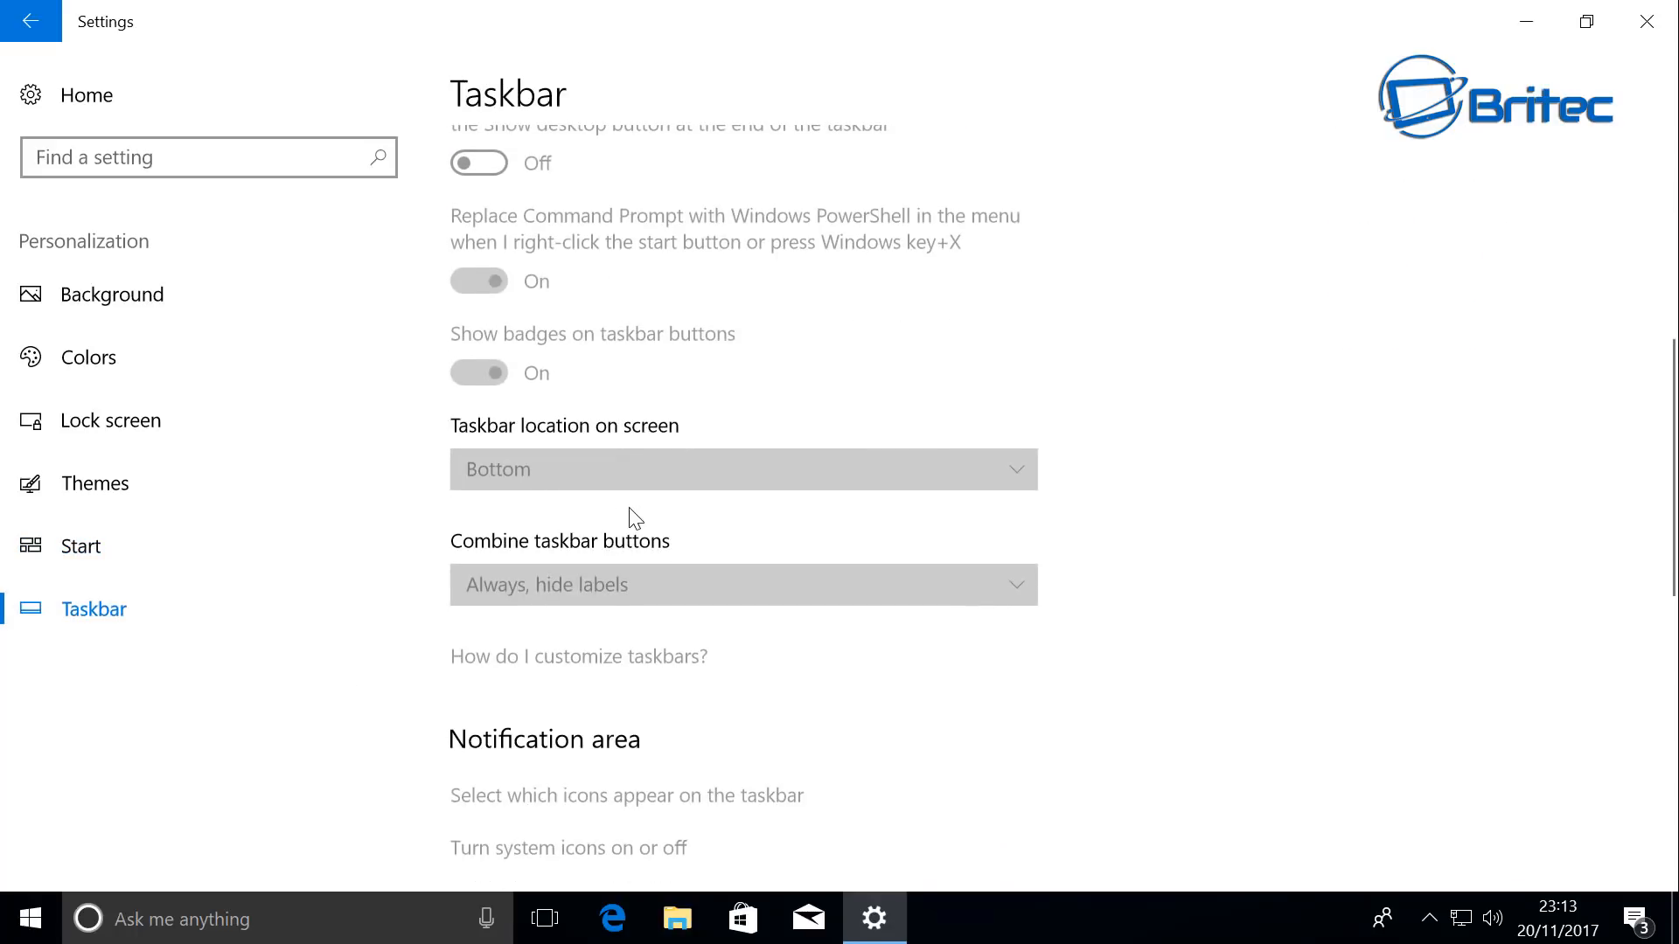
scroll(634, 519, "down", 5)
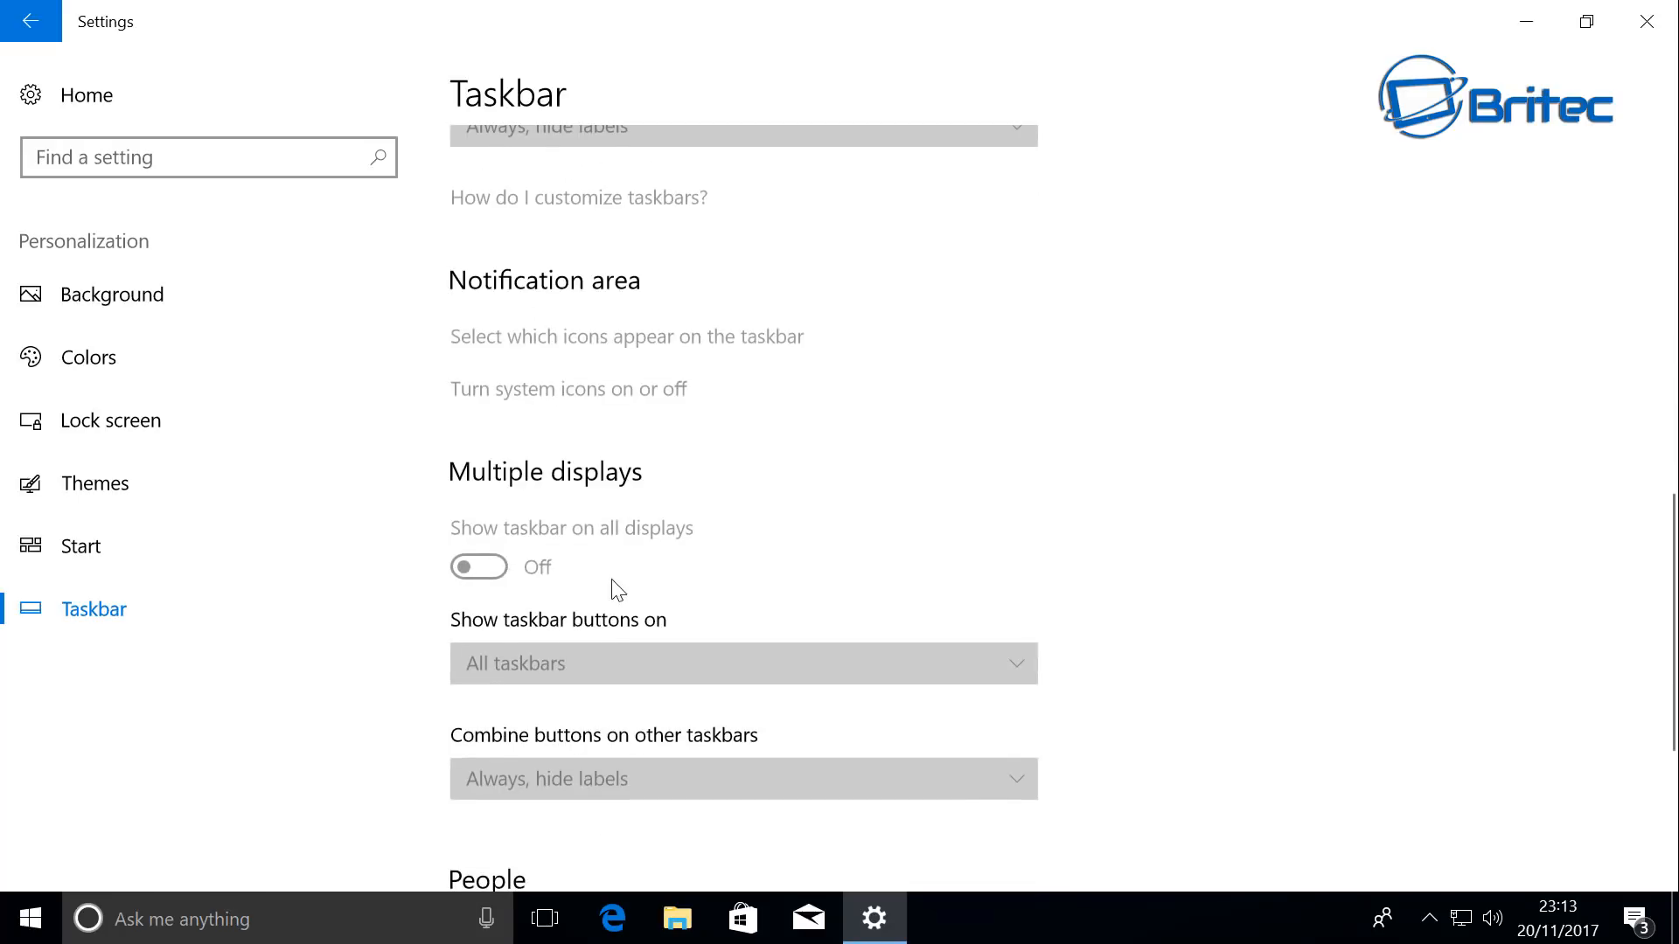
scroll(618, 590, "down", 4)
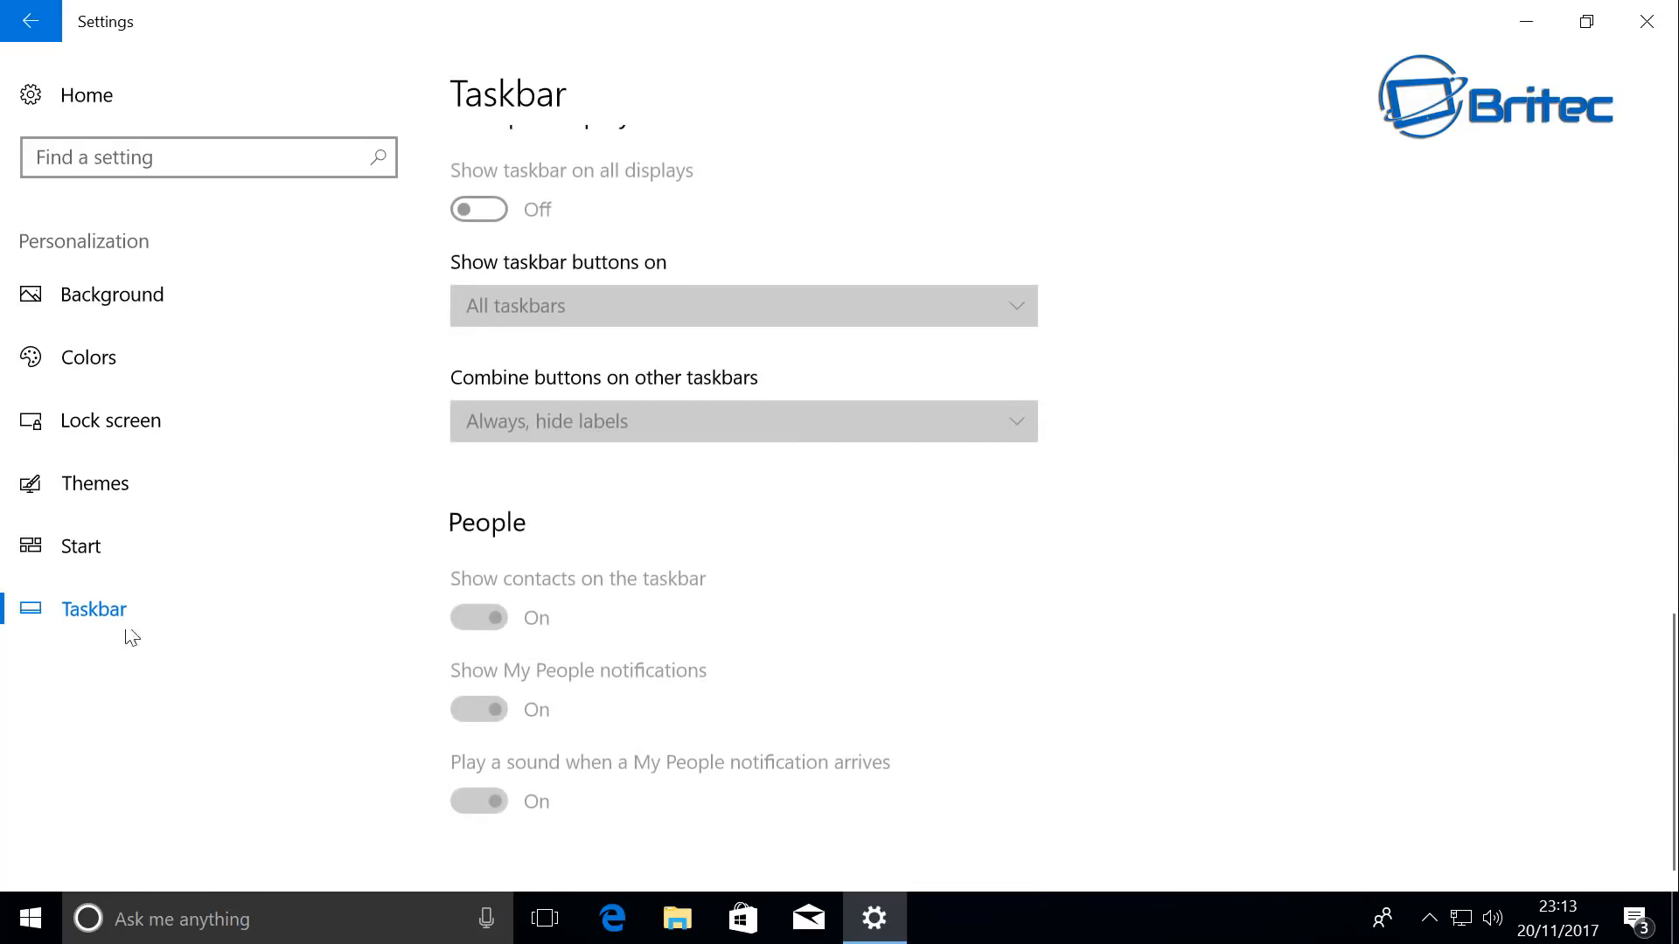
Step: Go back to the Cortana category, check its More details page and return to the settings overview
left_click(29, 20)
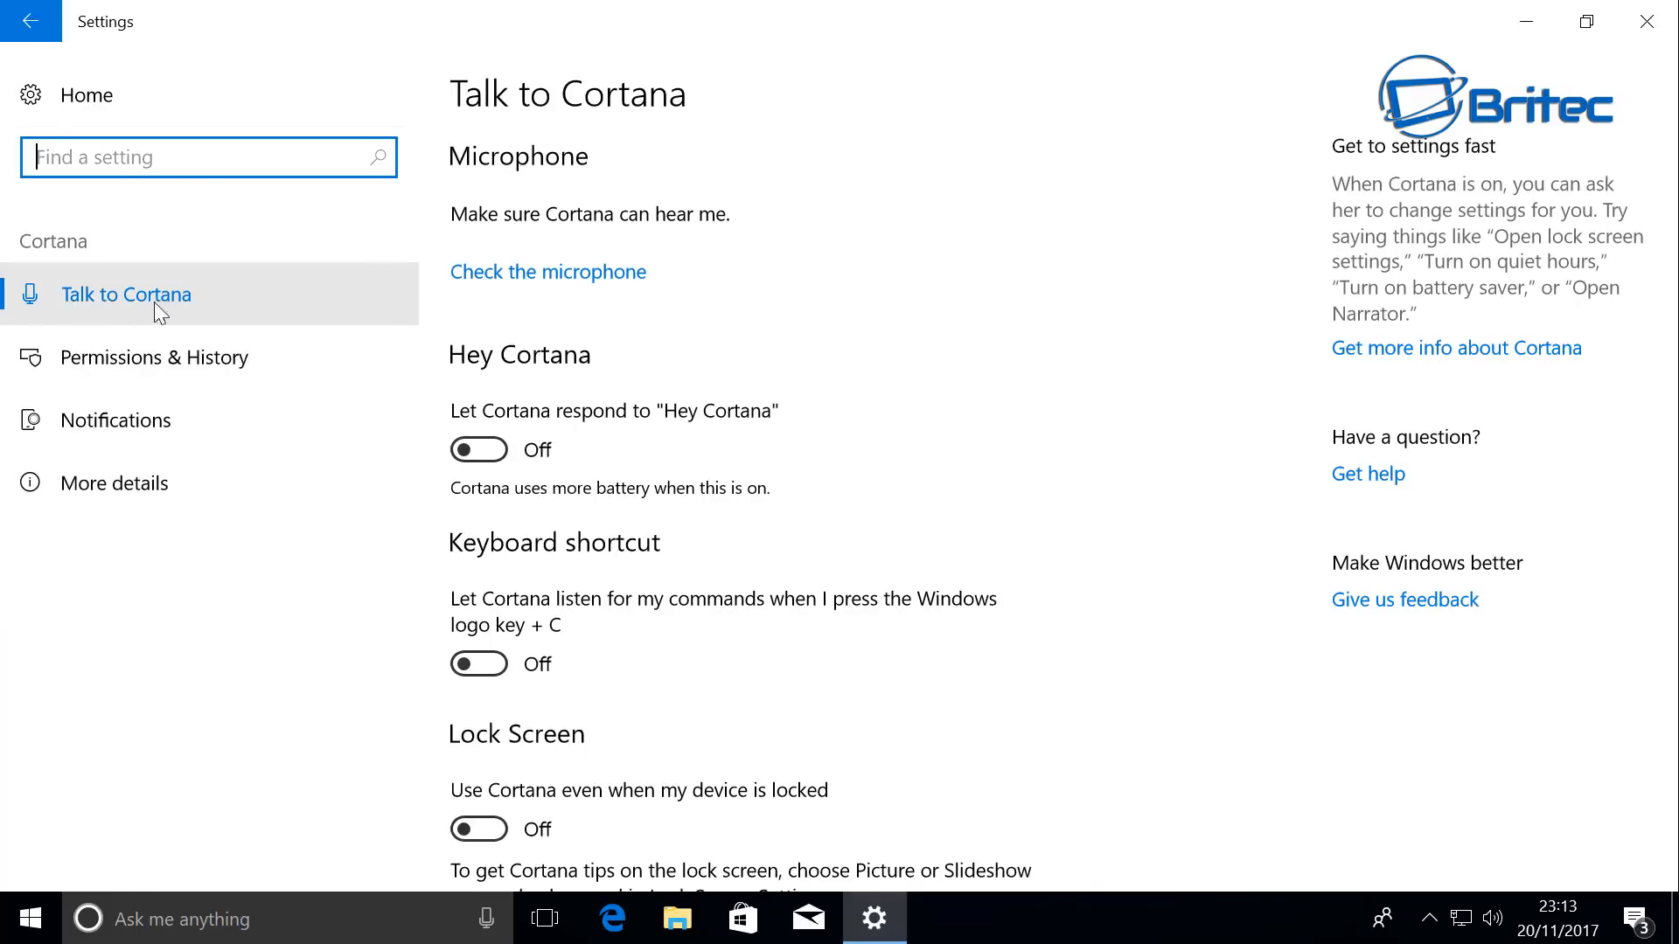
left_click(171, 491)
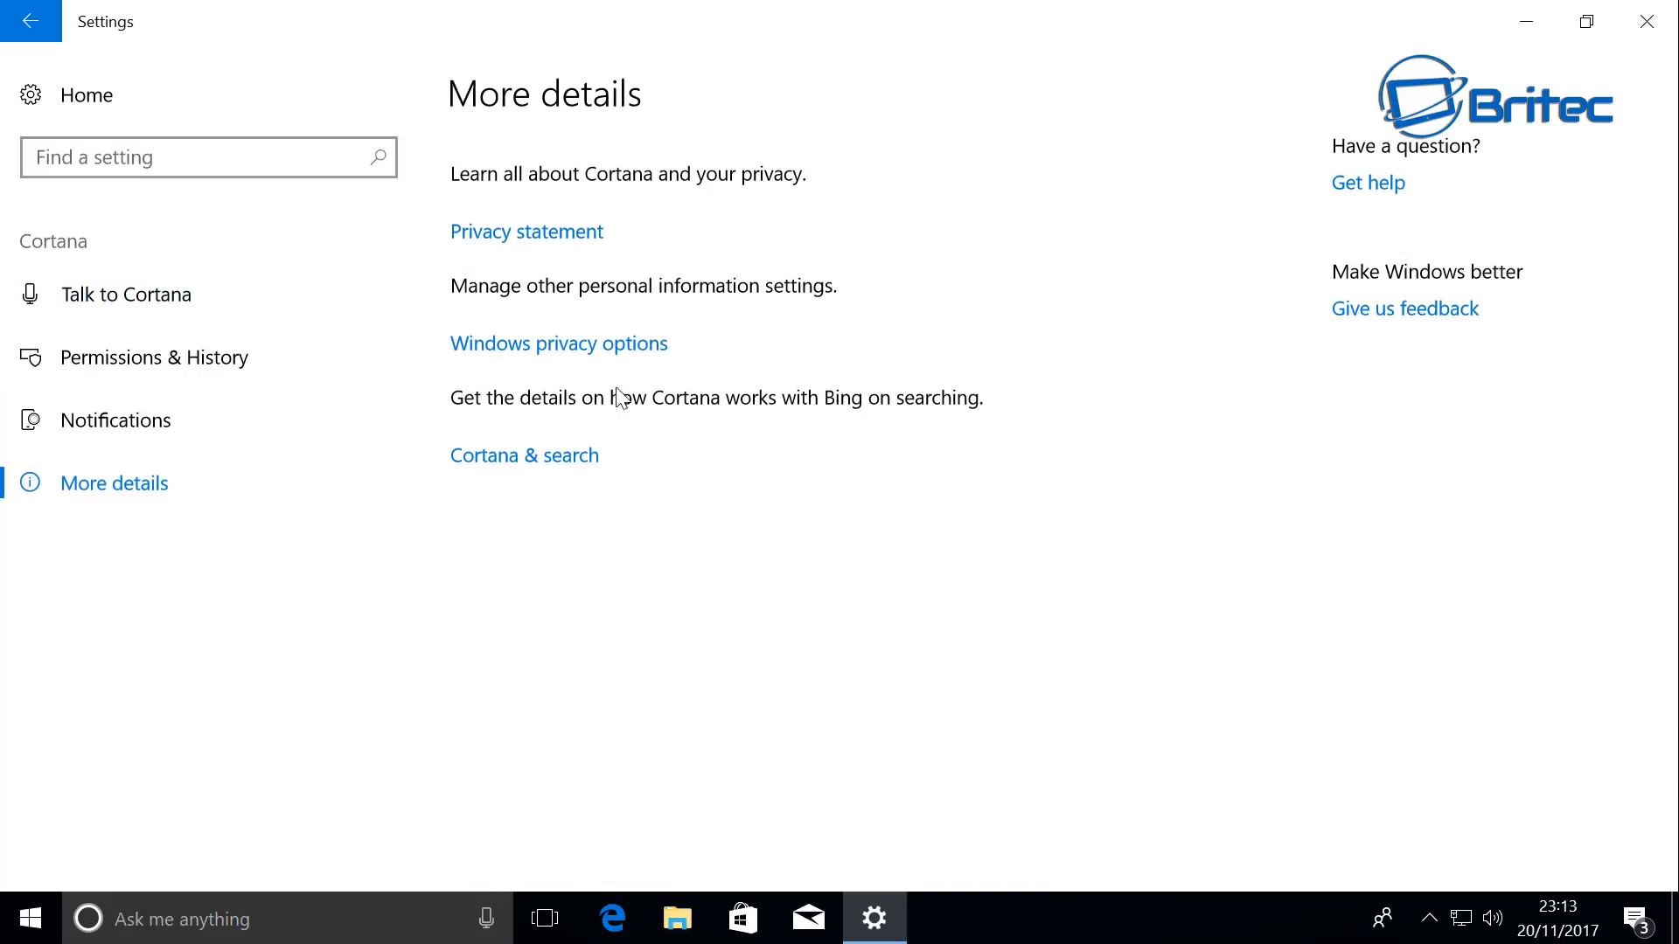
left_click(25, 26)
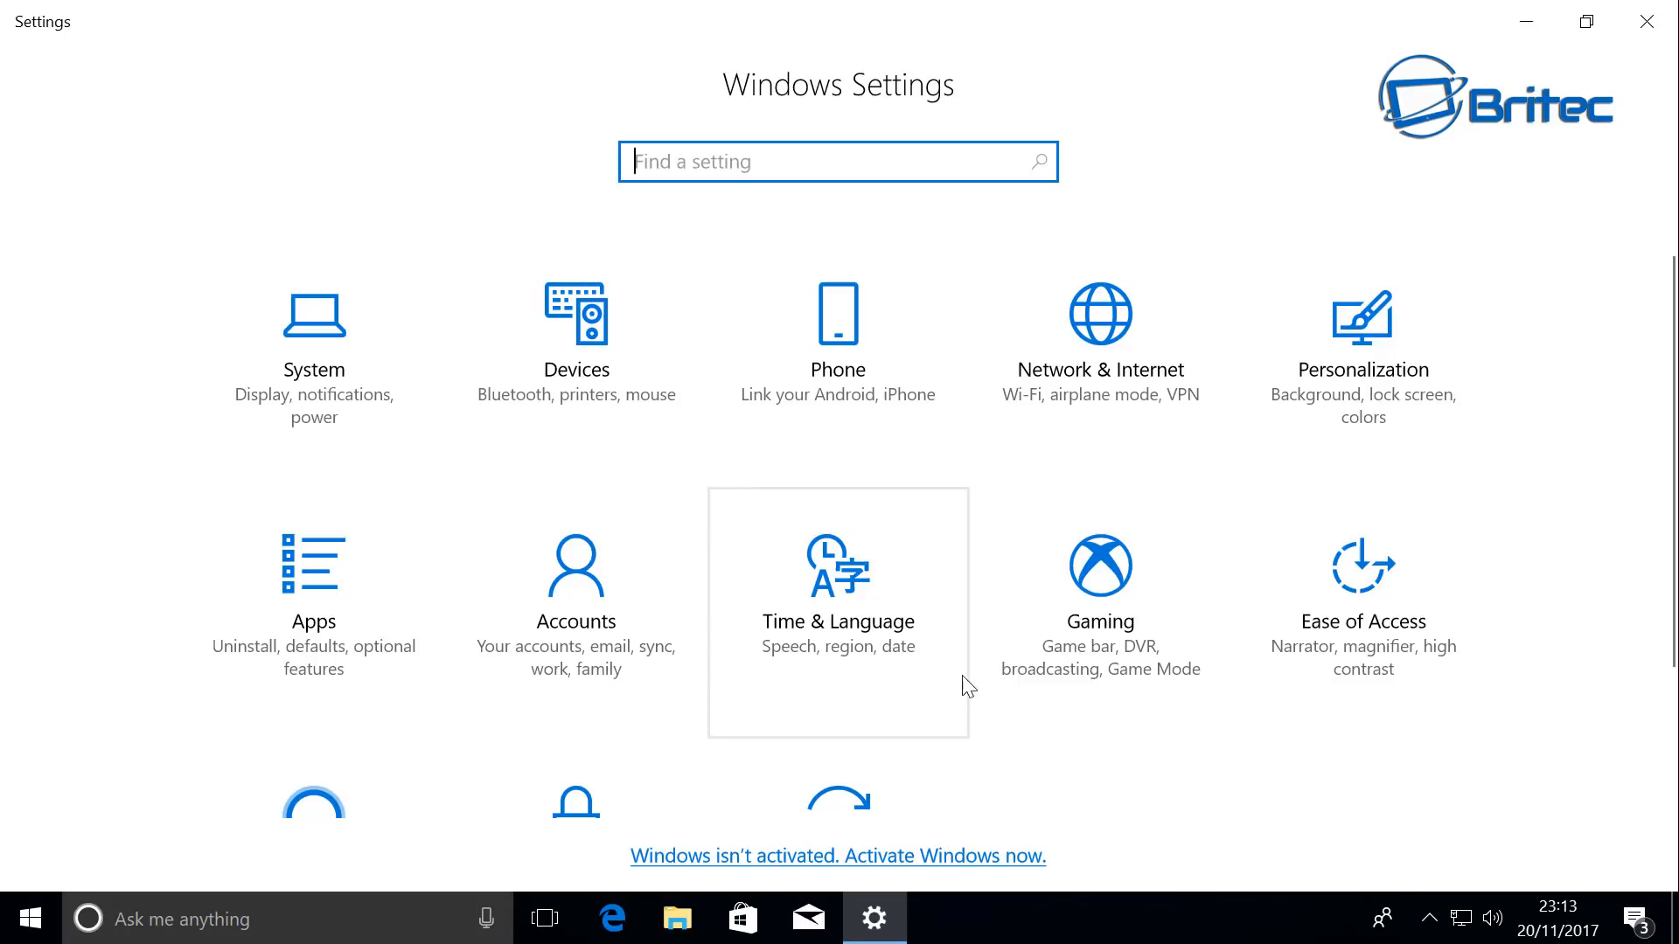
Step: In the general Privacy settings, turn off advertising ID, language list access, app launch tracking and suggested content in Settings
scroll(1034, 686, "down", 2)
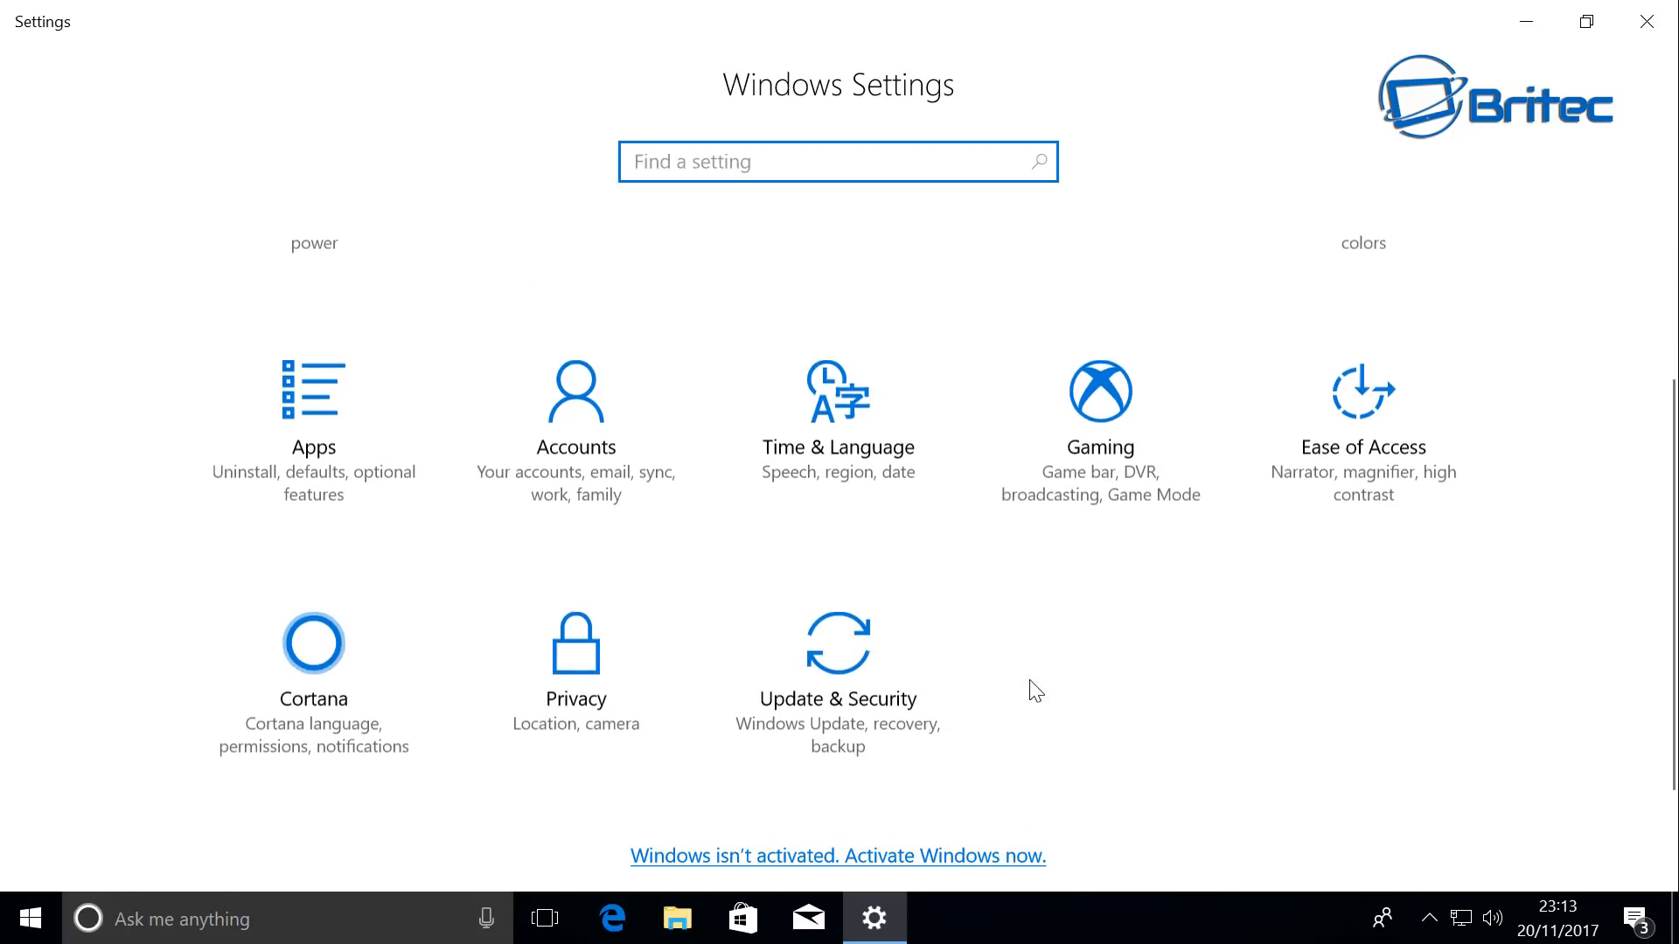
left_click(576, 689)
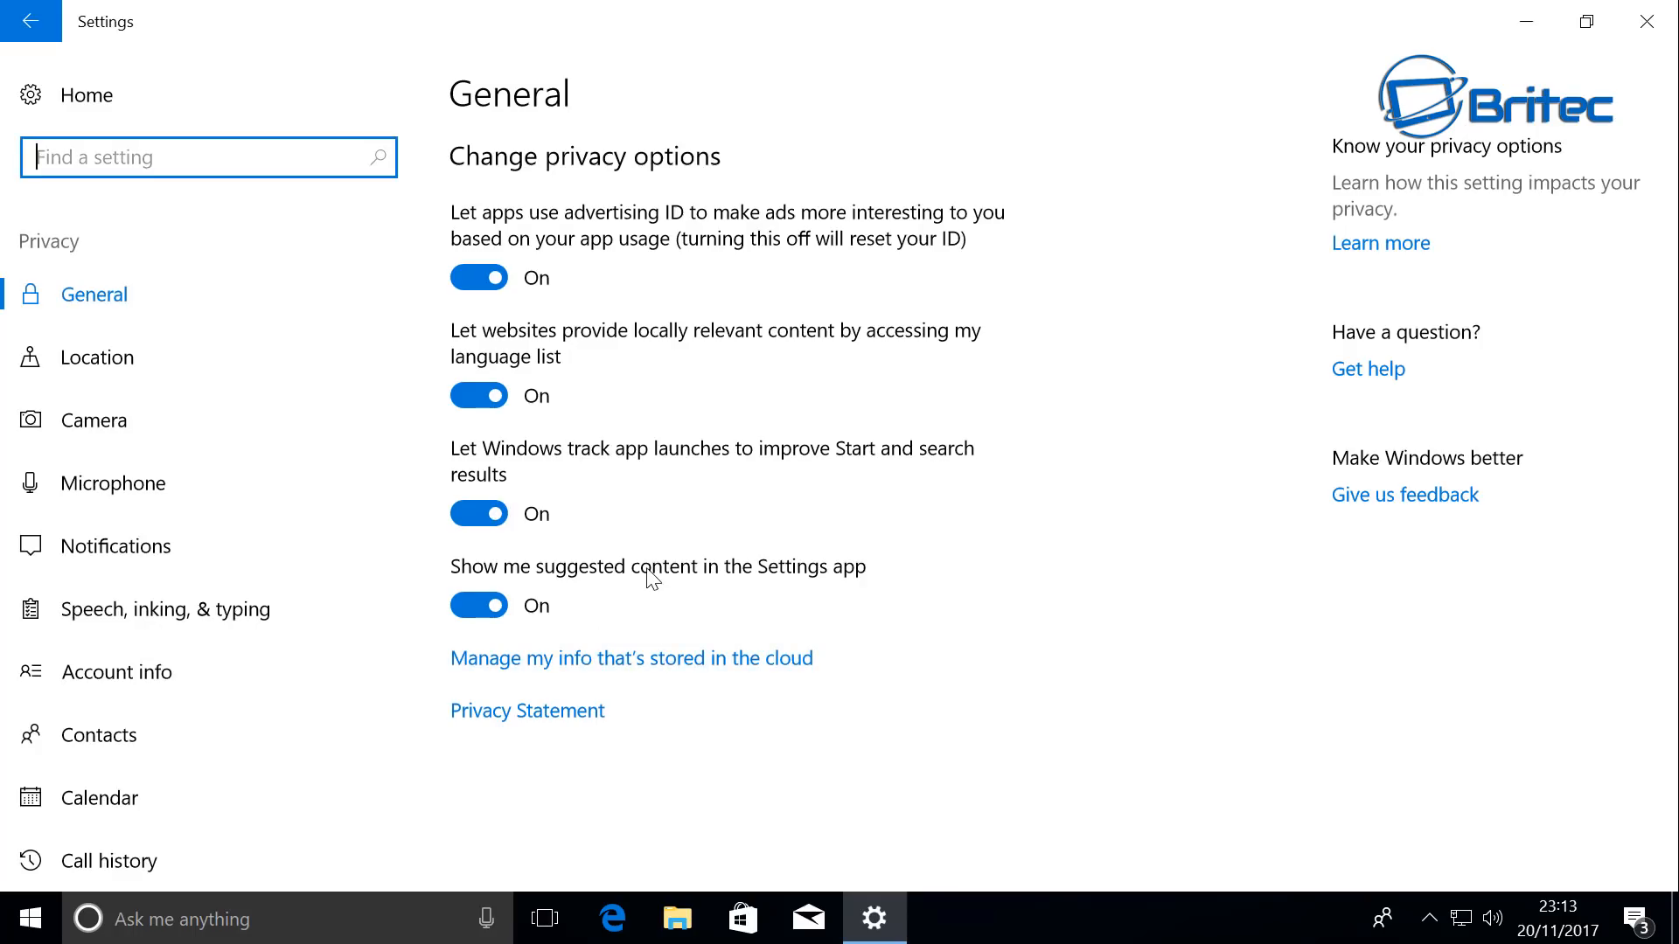
left_click(124, 292)
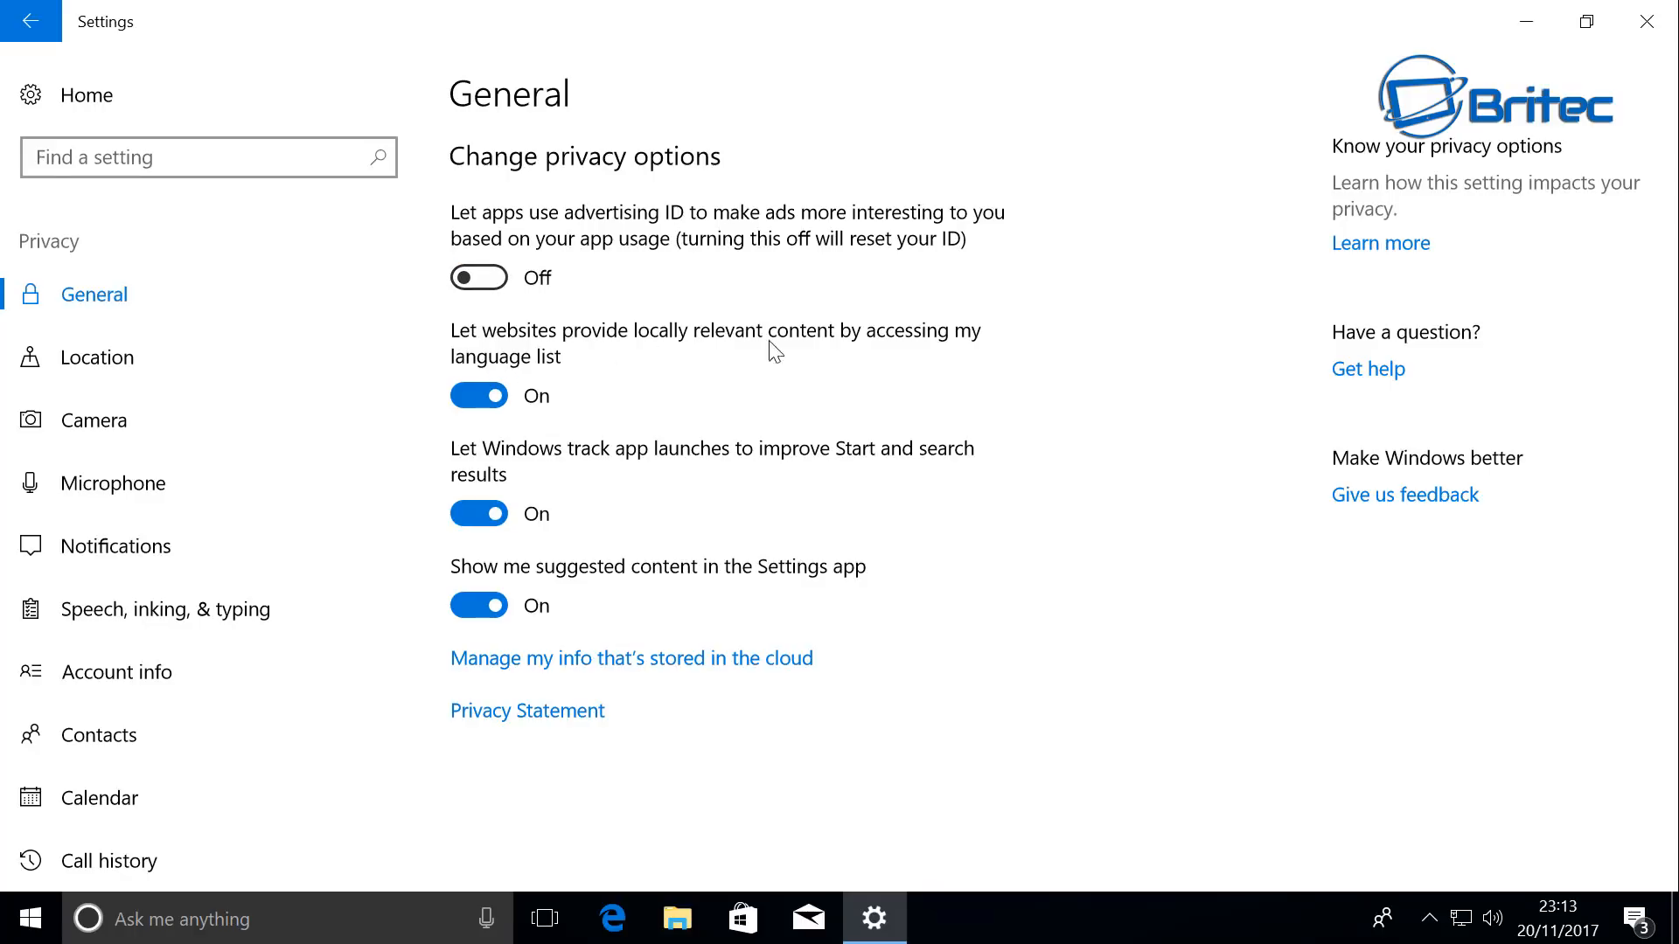
left_click(496, 392)
left_click(497, 512)
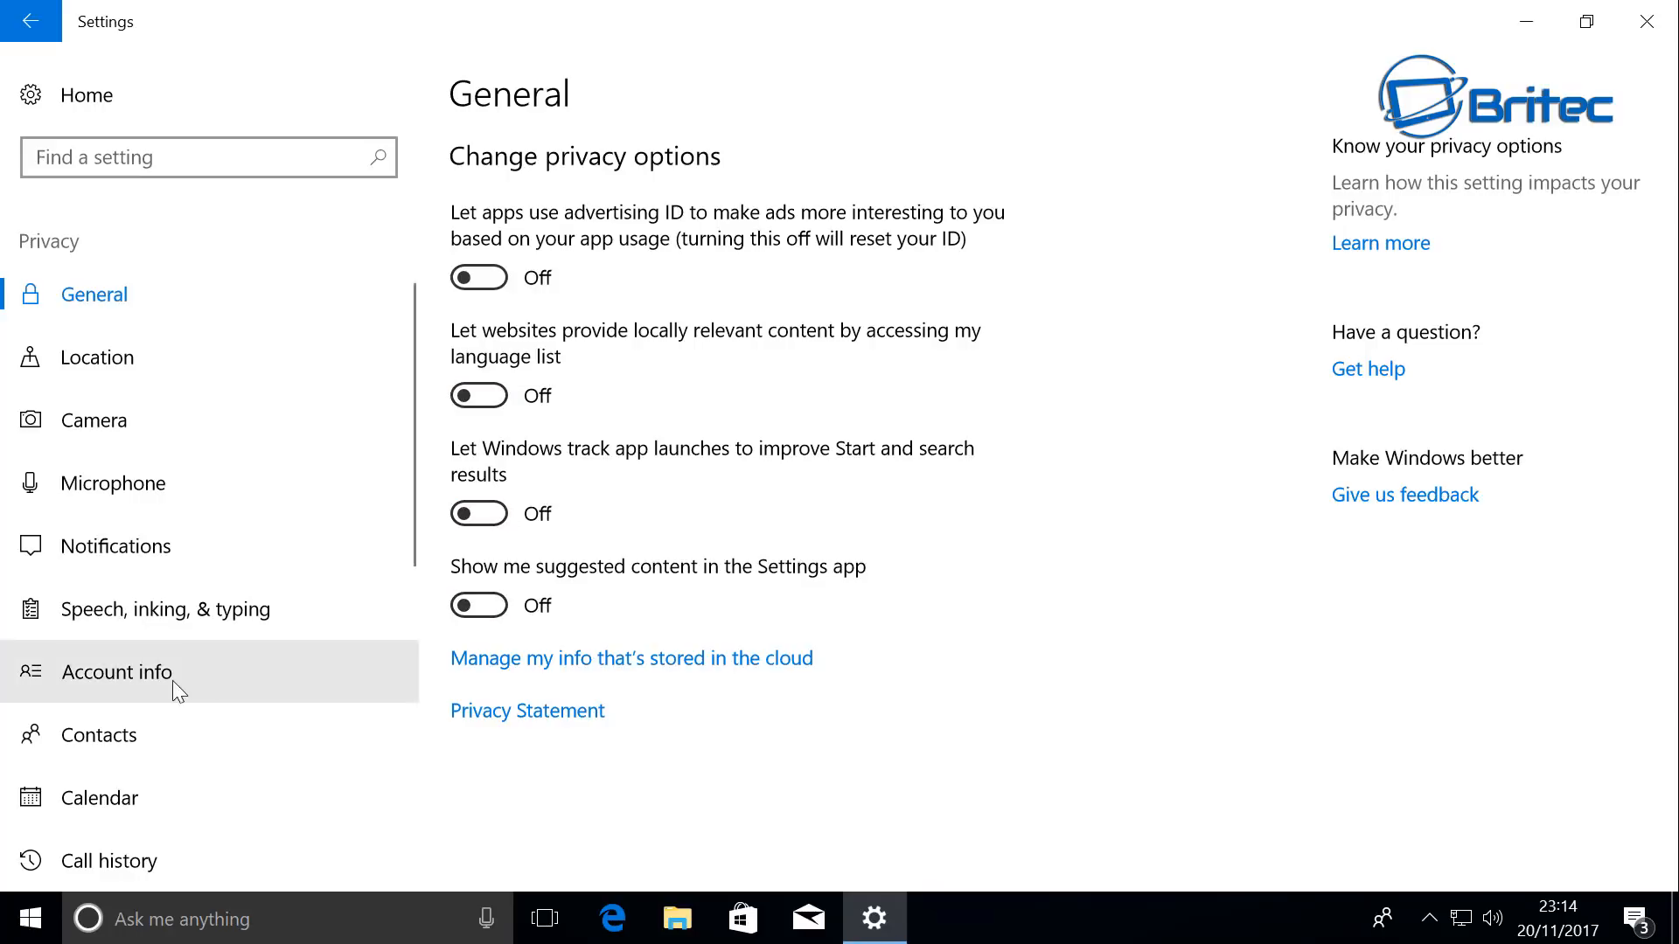
Step: Turn off the location service in the Privacy settings and check the list of apps that can use the precise location
left_click(112, 364)
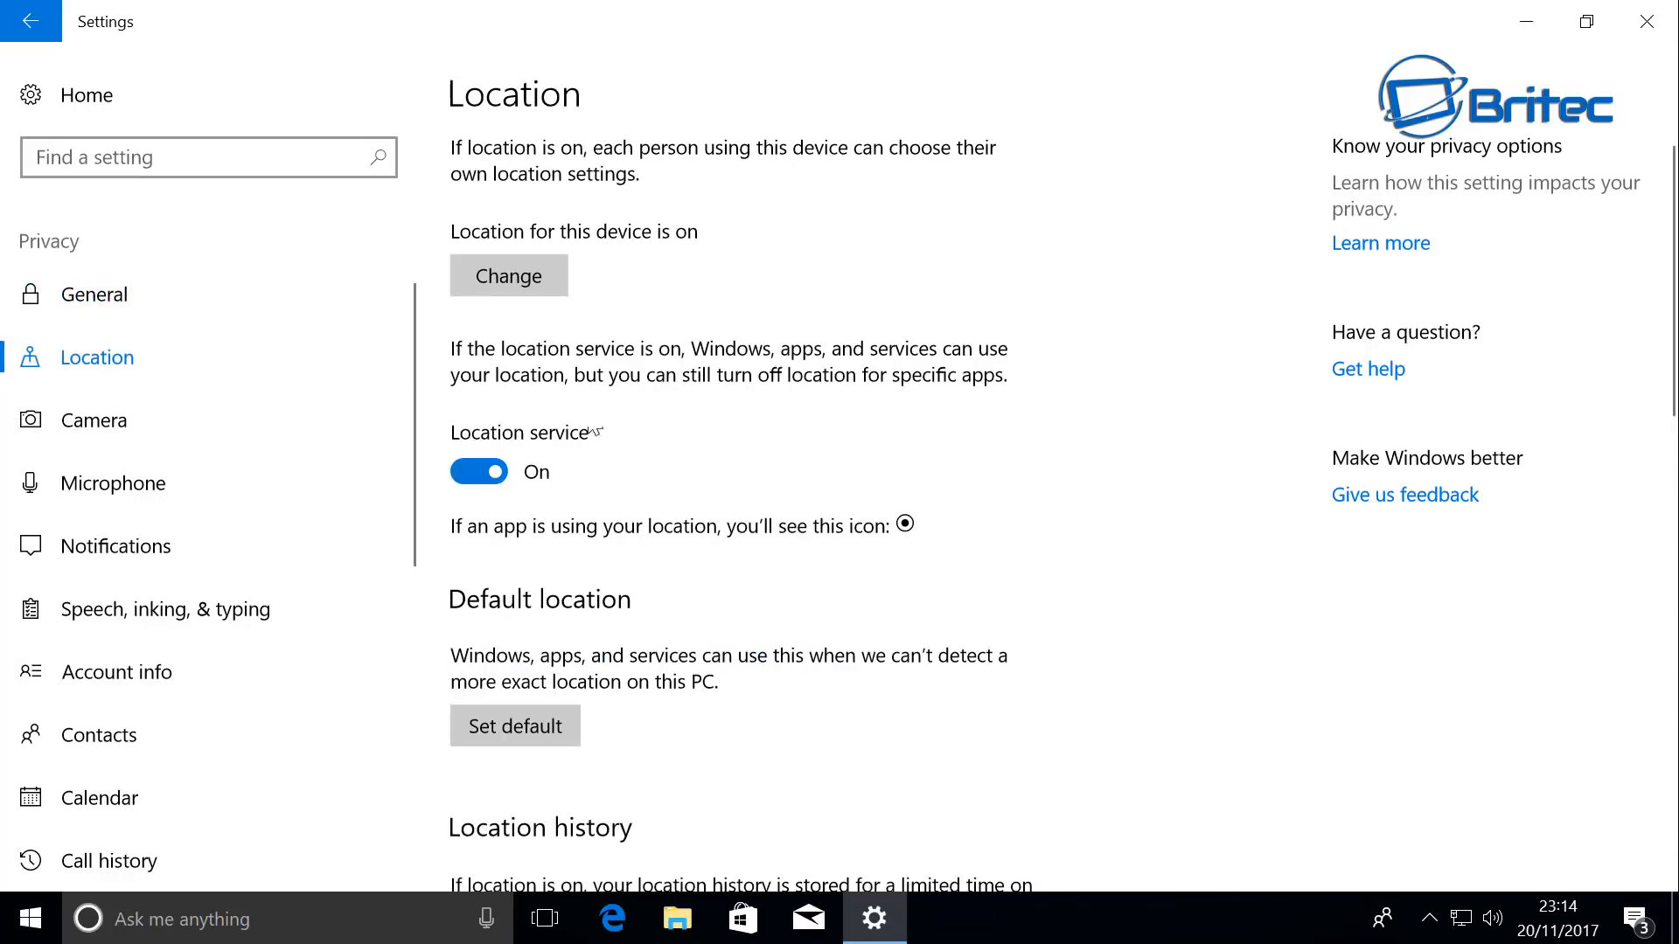
scroll(516, 670, "down", 7)
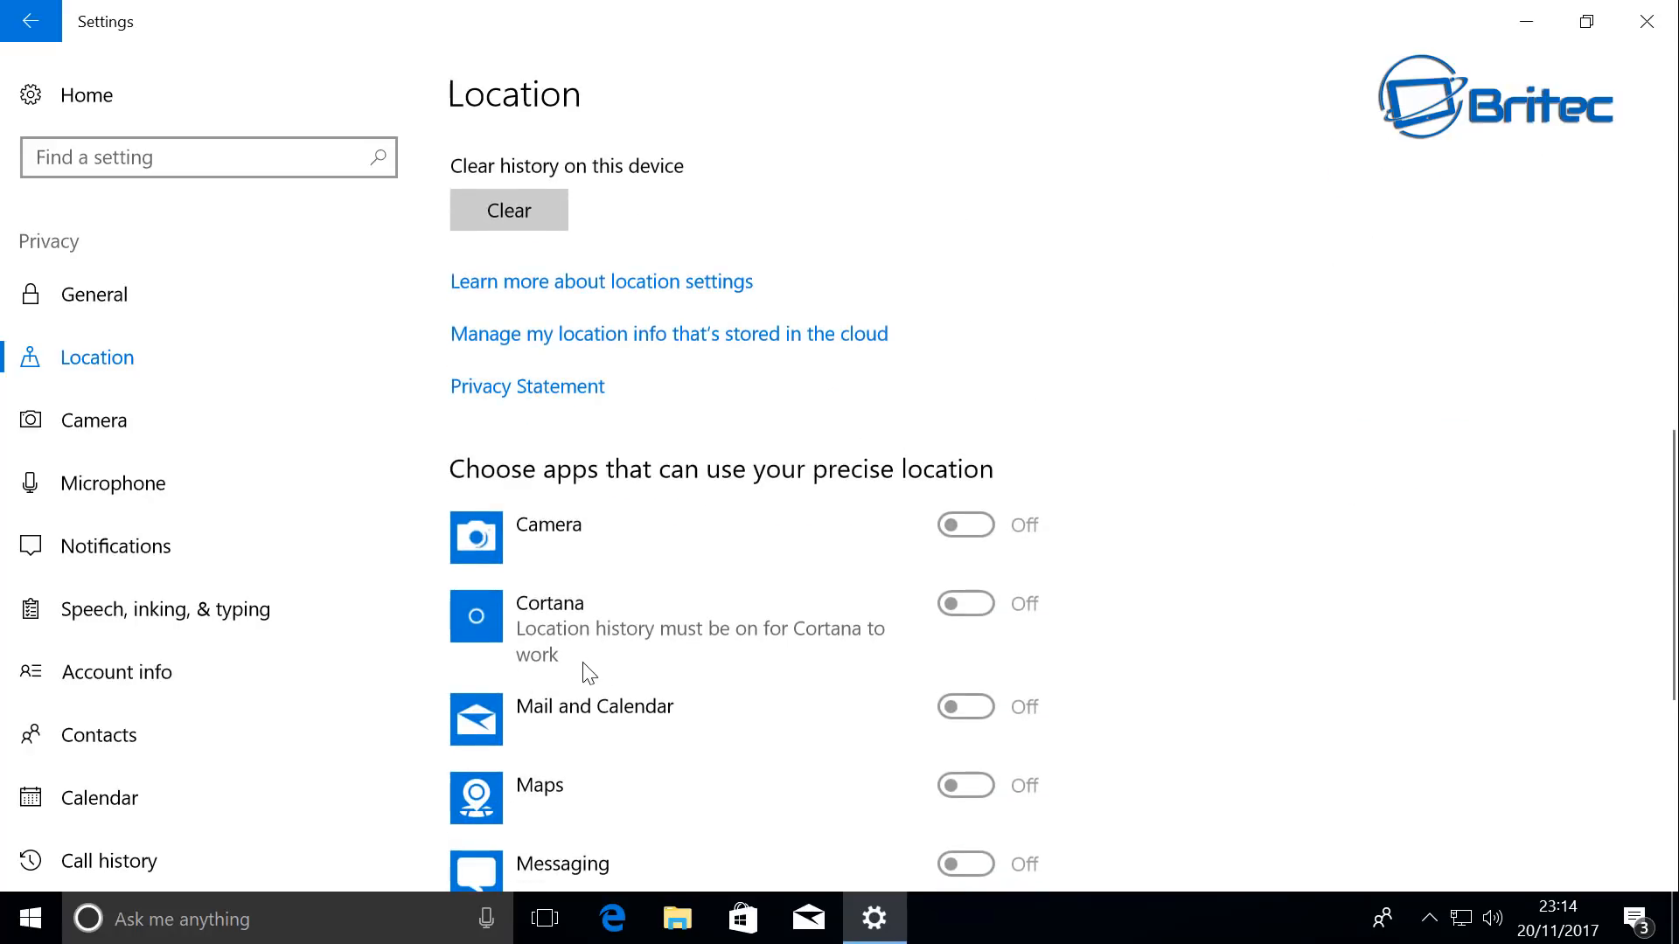
scroll(610, 669, "down", 5)
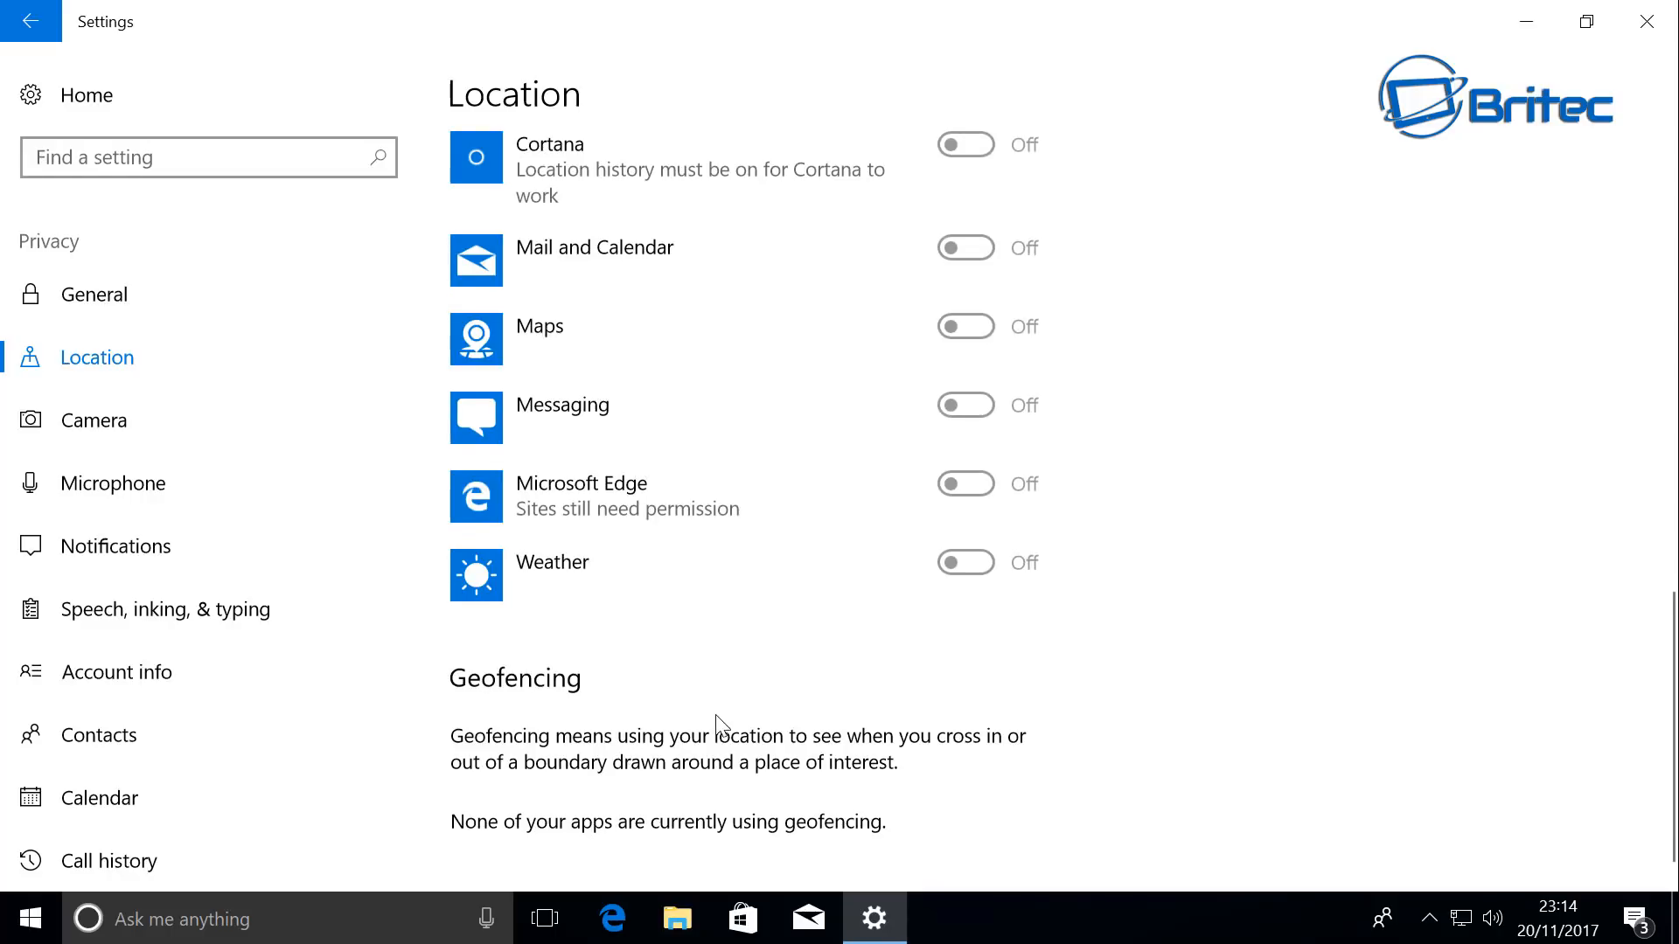
scroll(715, 719, "down", 1)
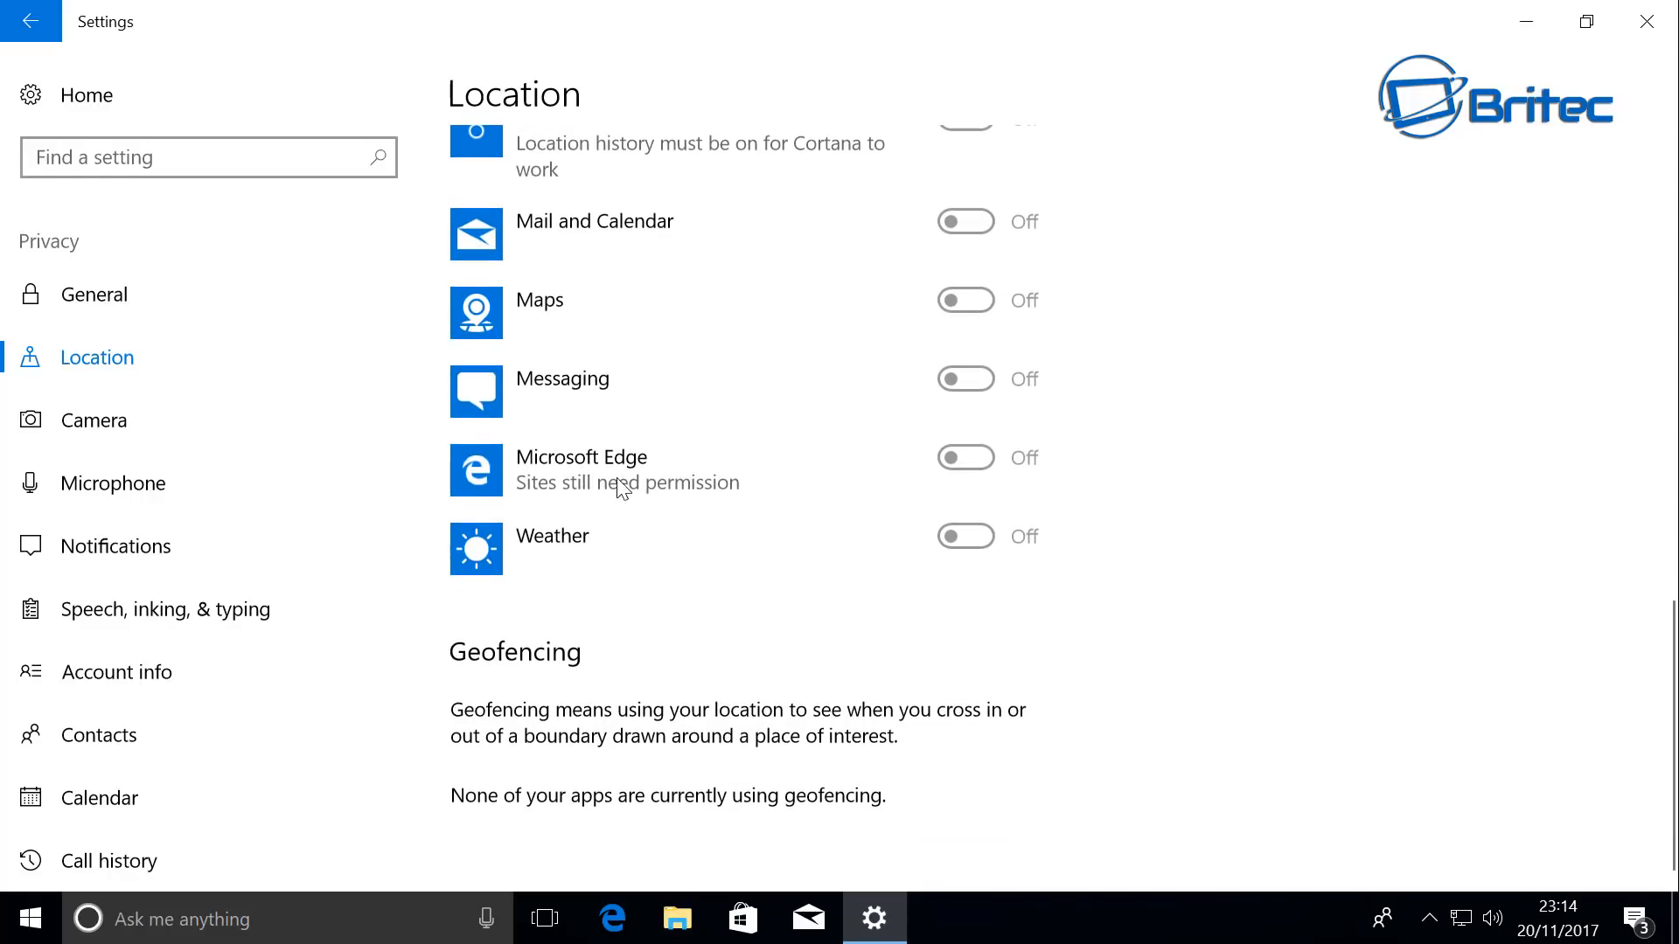
scroll(766, 621, "up", 20)
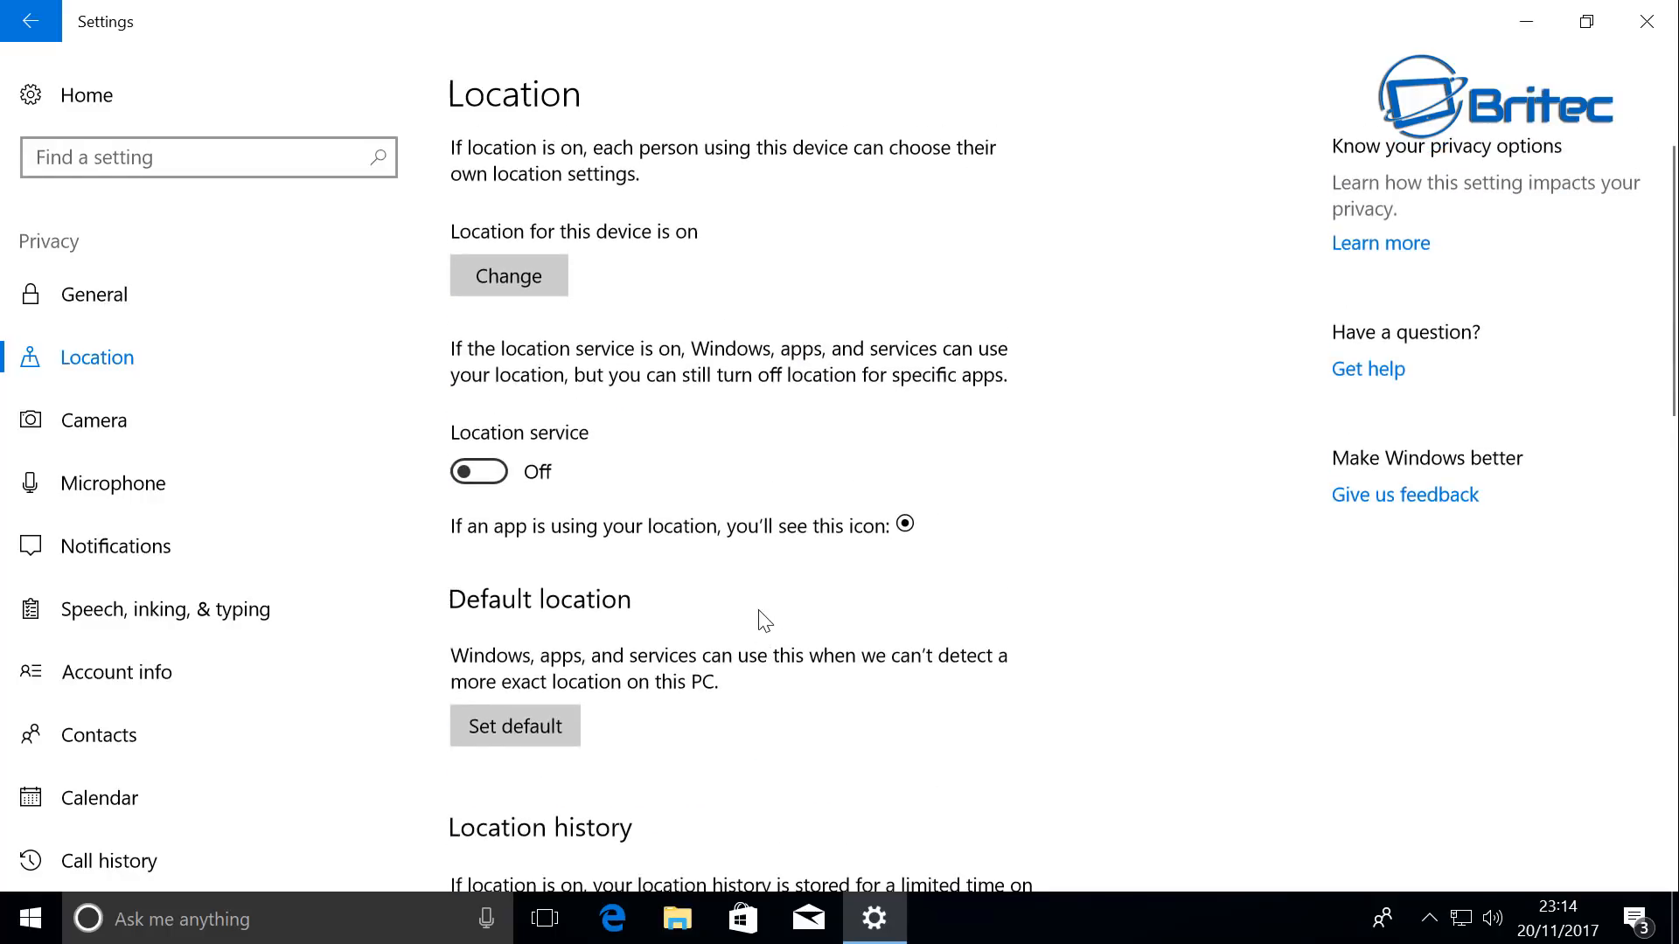
scroll(621, 659, "down", 15)
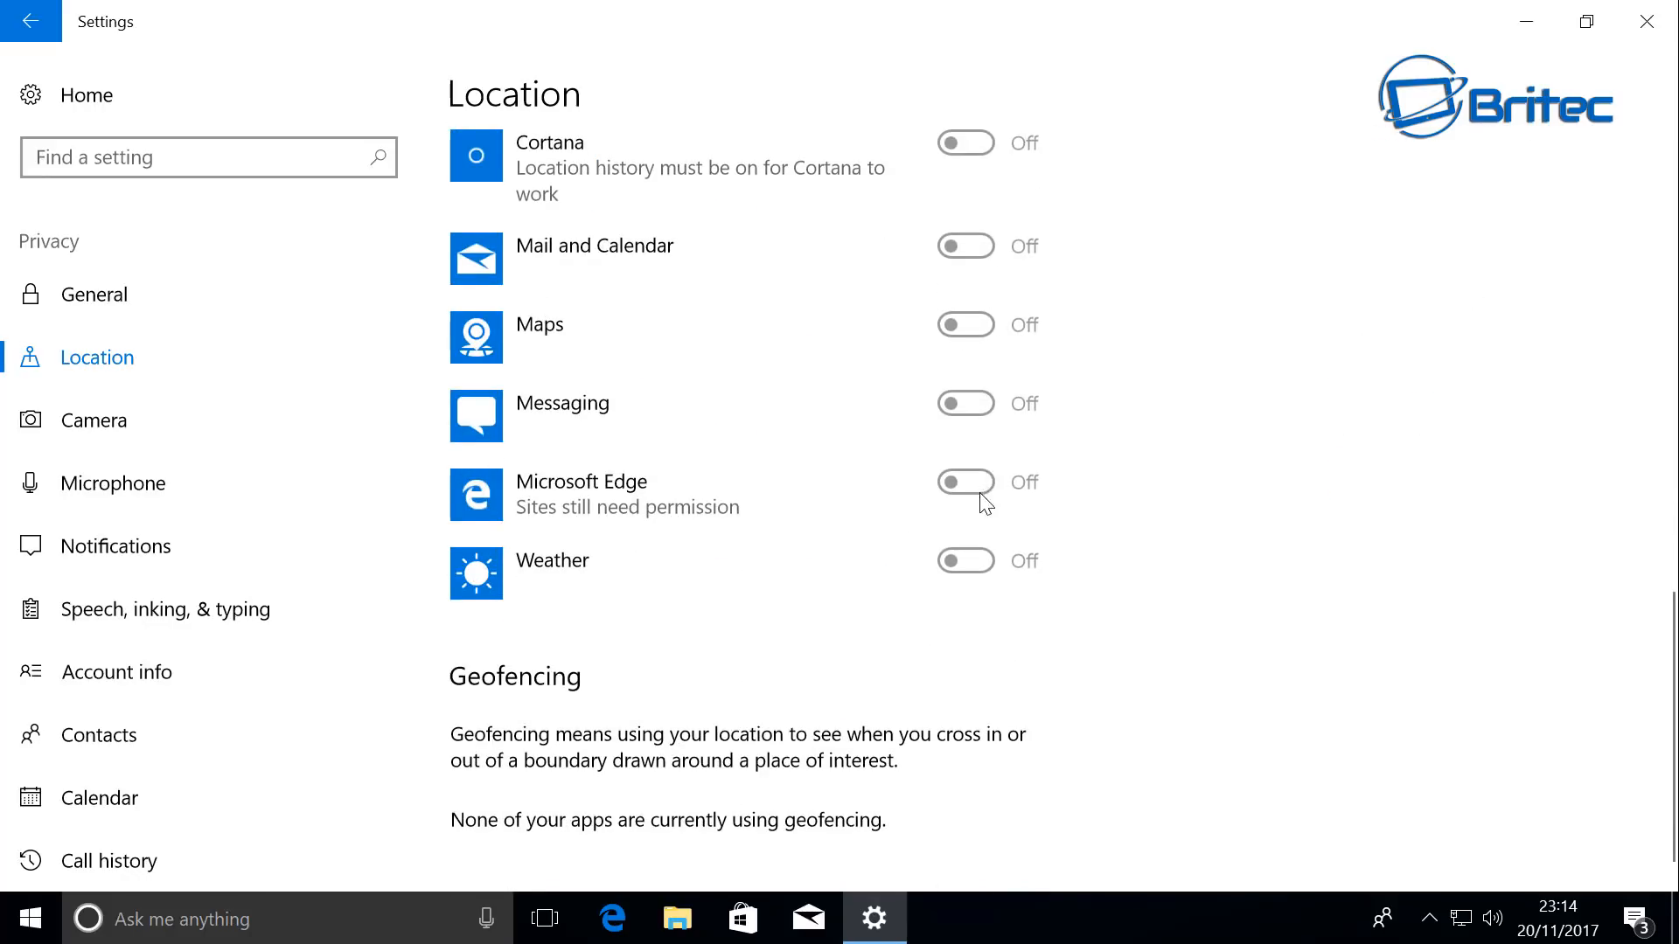
scroll(986, 503, "up", 15)
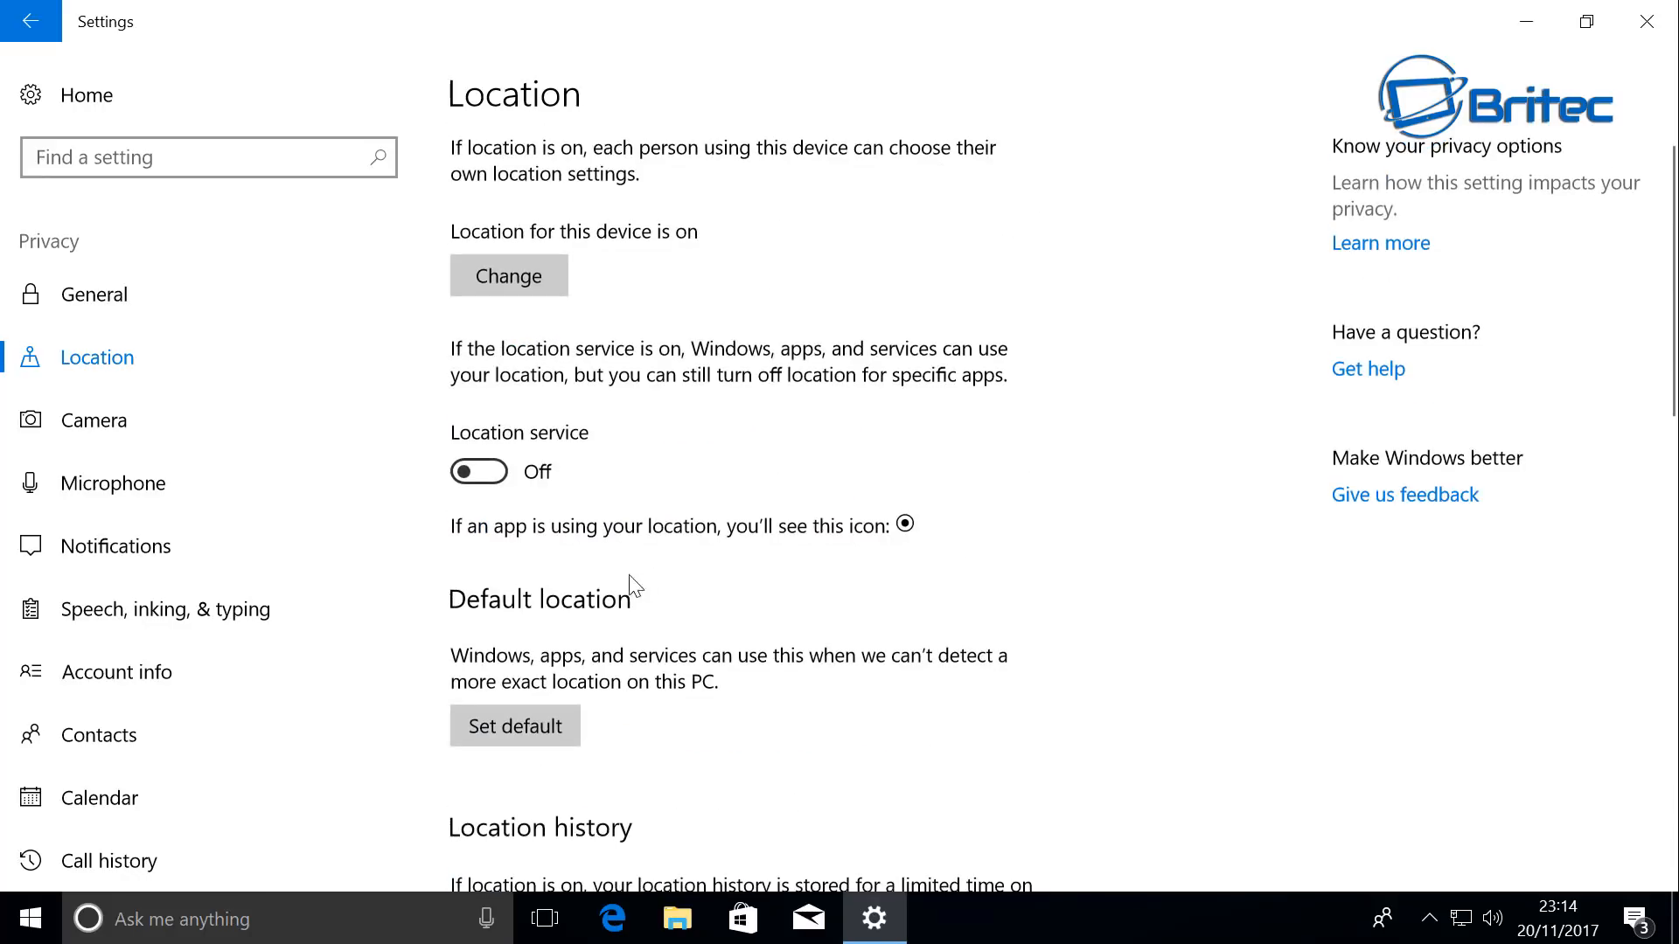
Step: Turn off app access to the camera hardware and check the list of apps that can use the camera
left_click(149, 442)
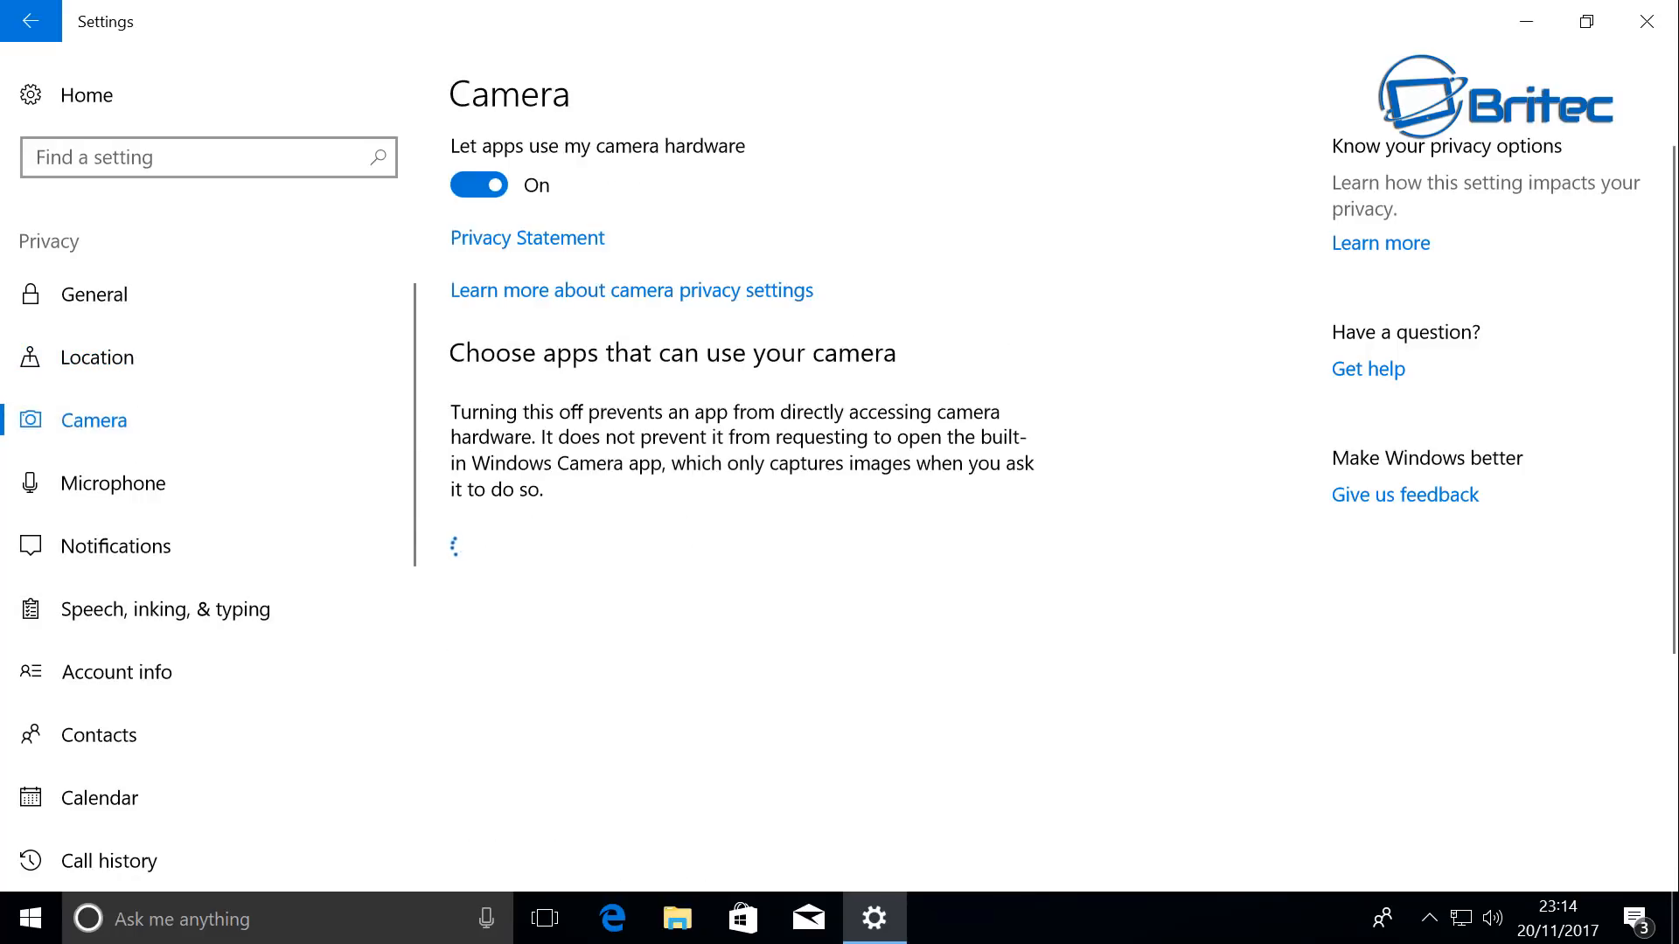
left_click(479, 180)
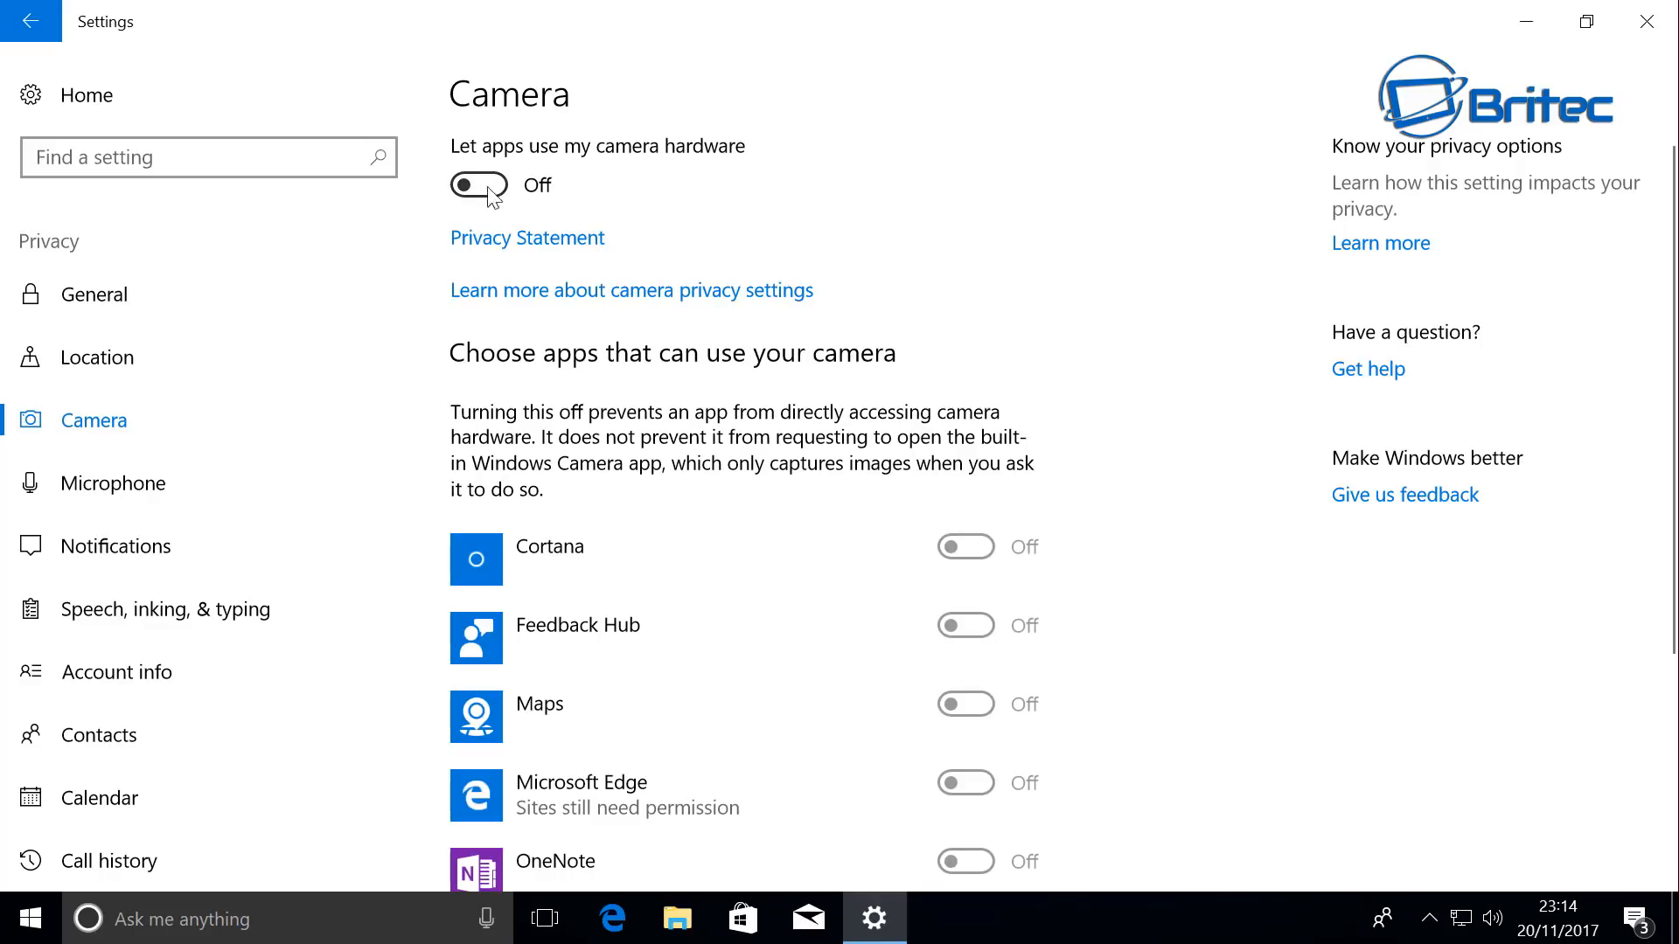
scroll(854, 621, "down", 4)
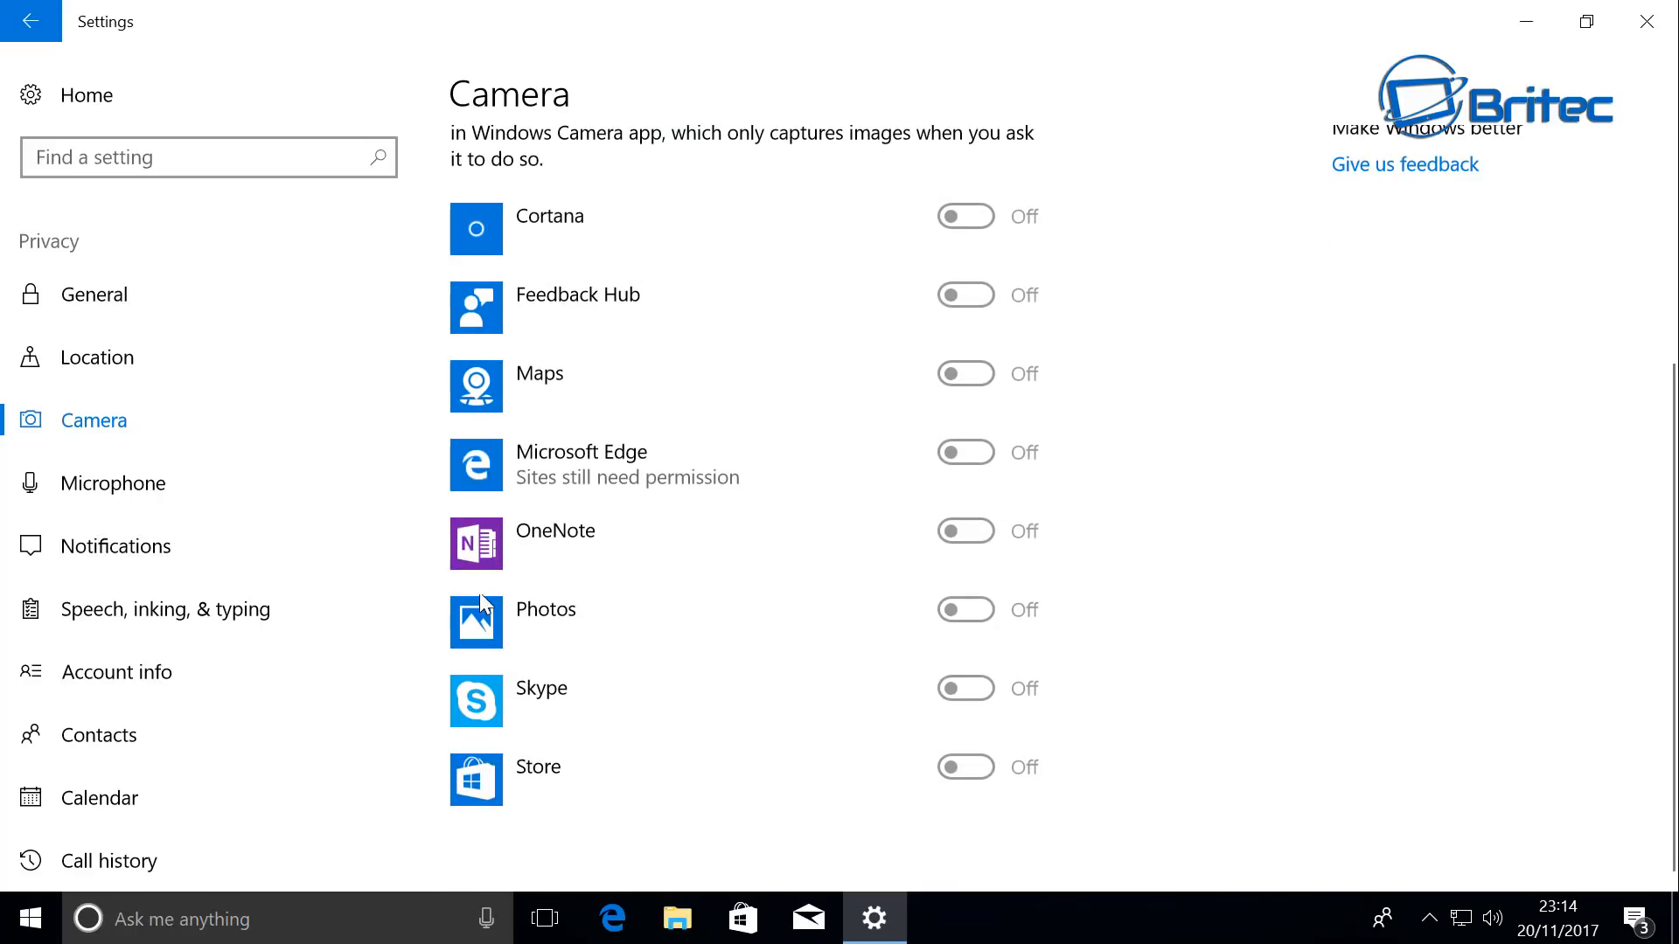
Step: Turn off app access to the microphone and to notifications in the Privacy settings
left_click(161, 488)
left_click(480, 183)
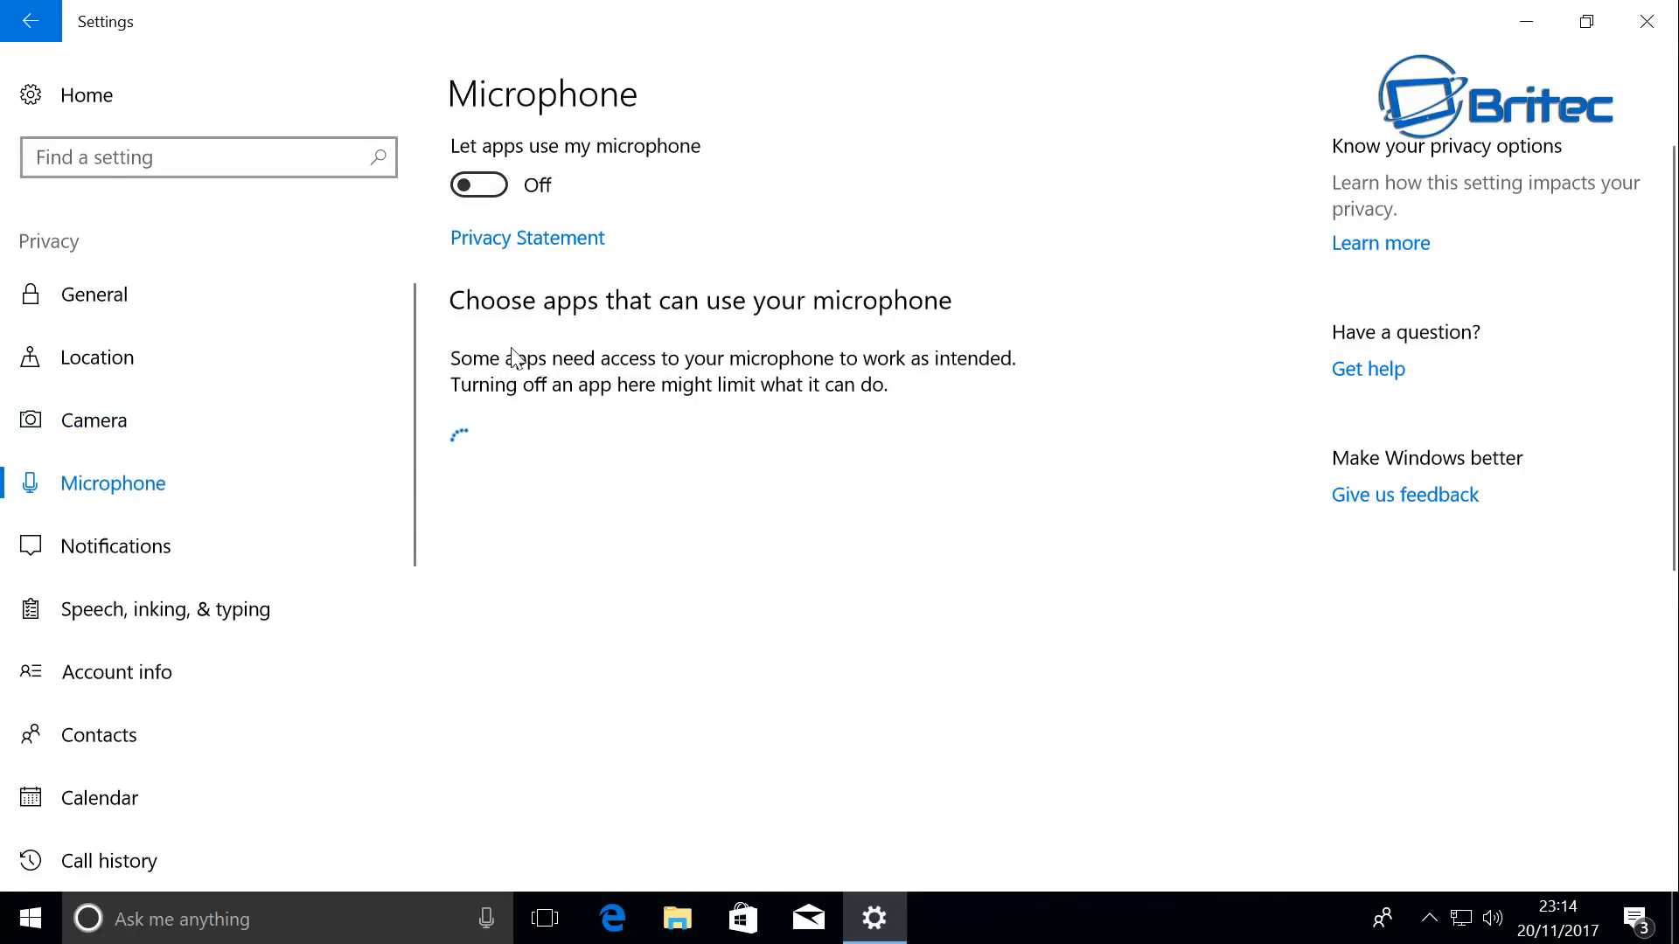
scroll(708, 661, "down", 4)
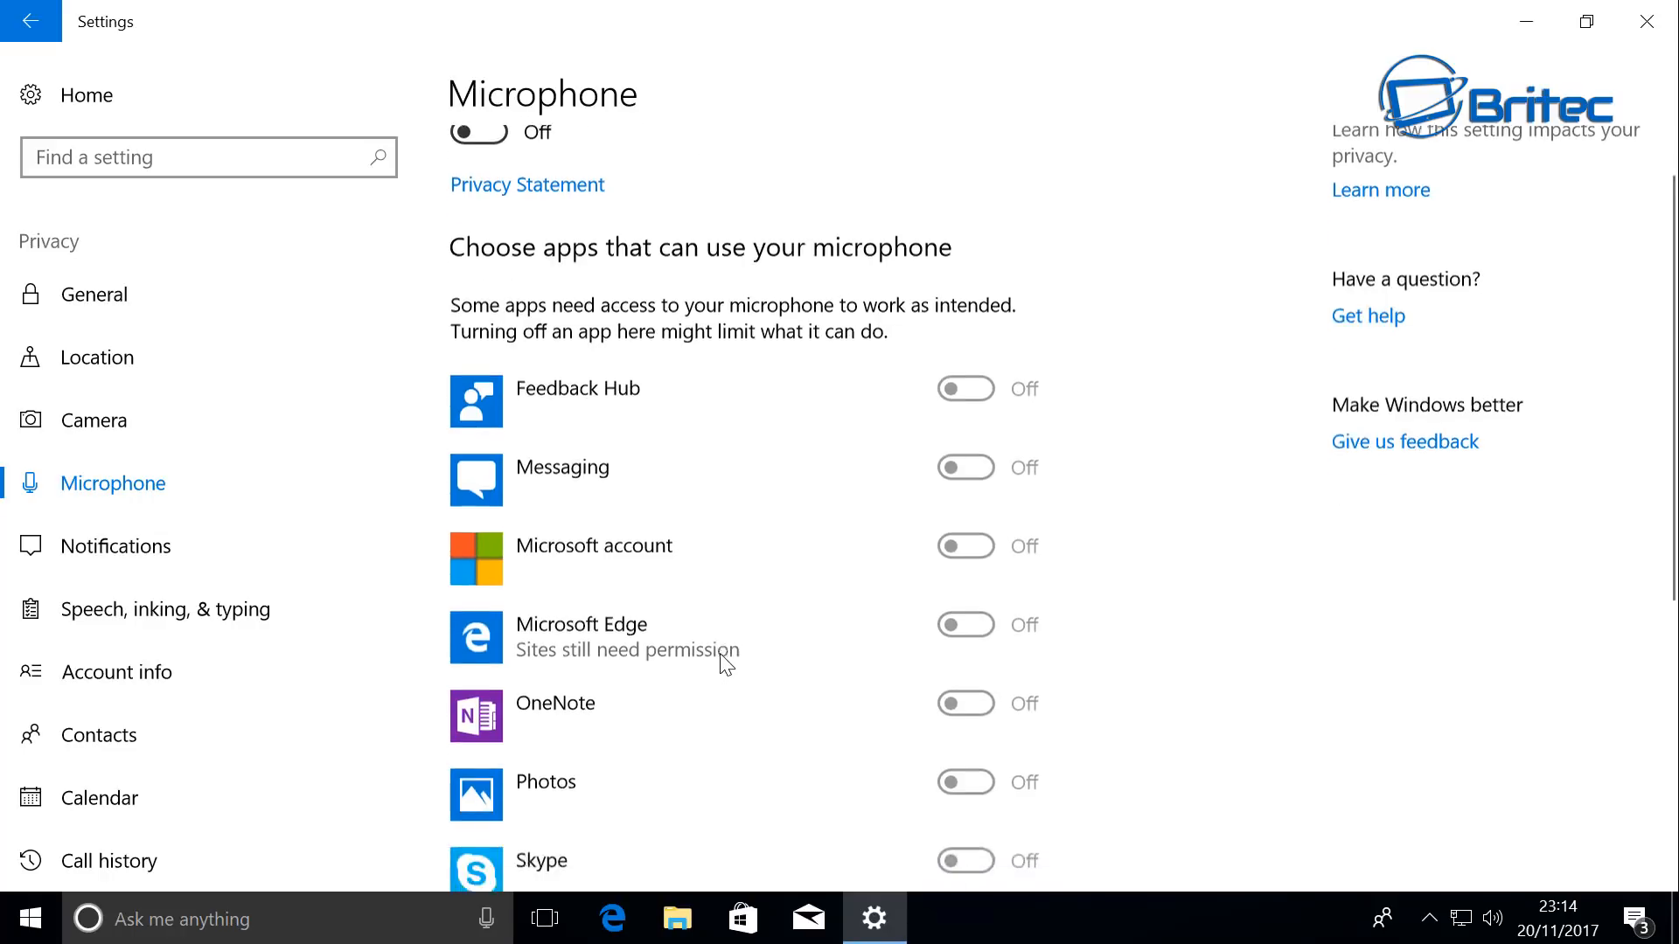
left_click(96, 555)
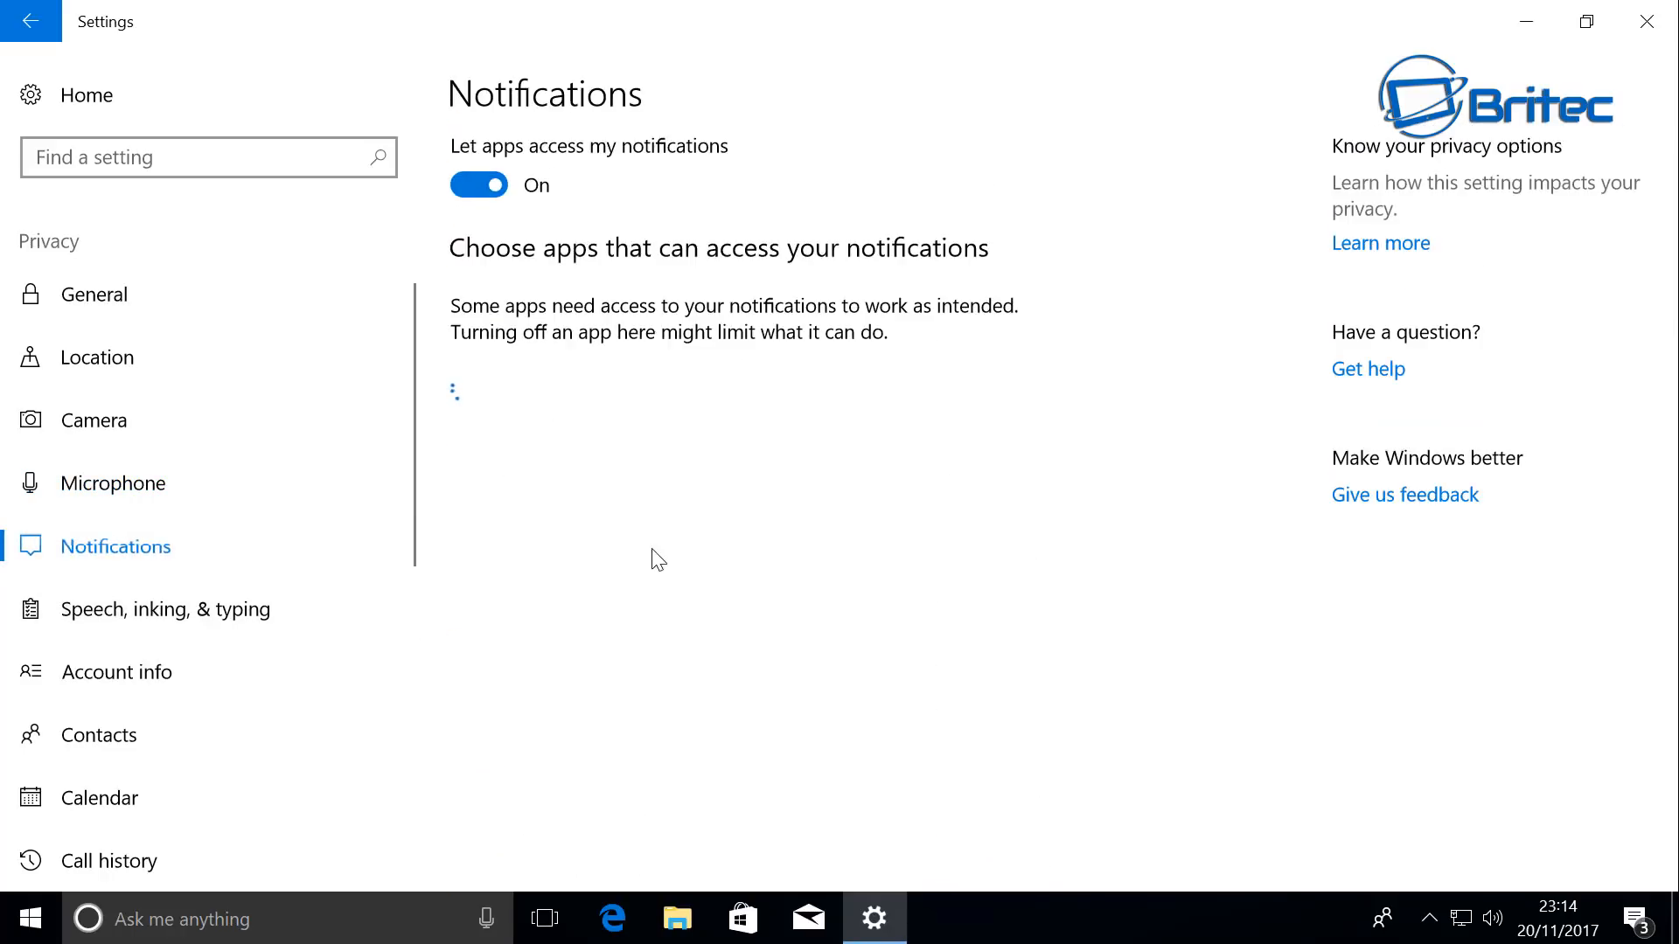
left_click(478, 189)
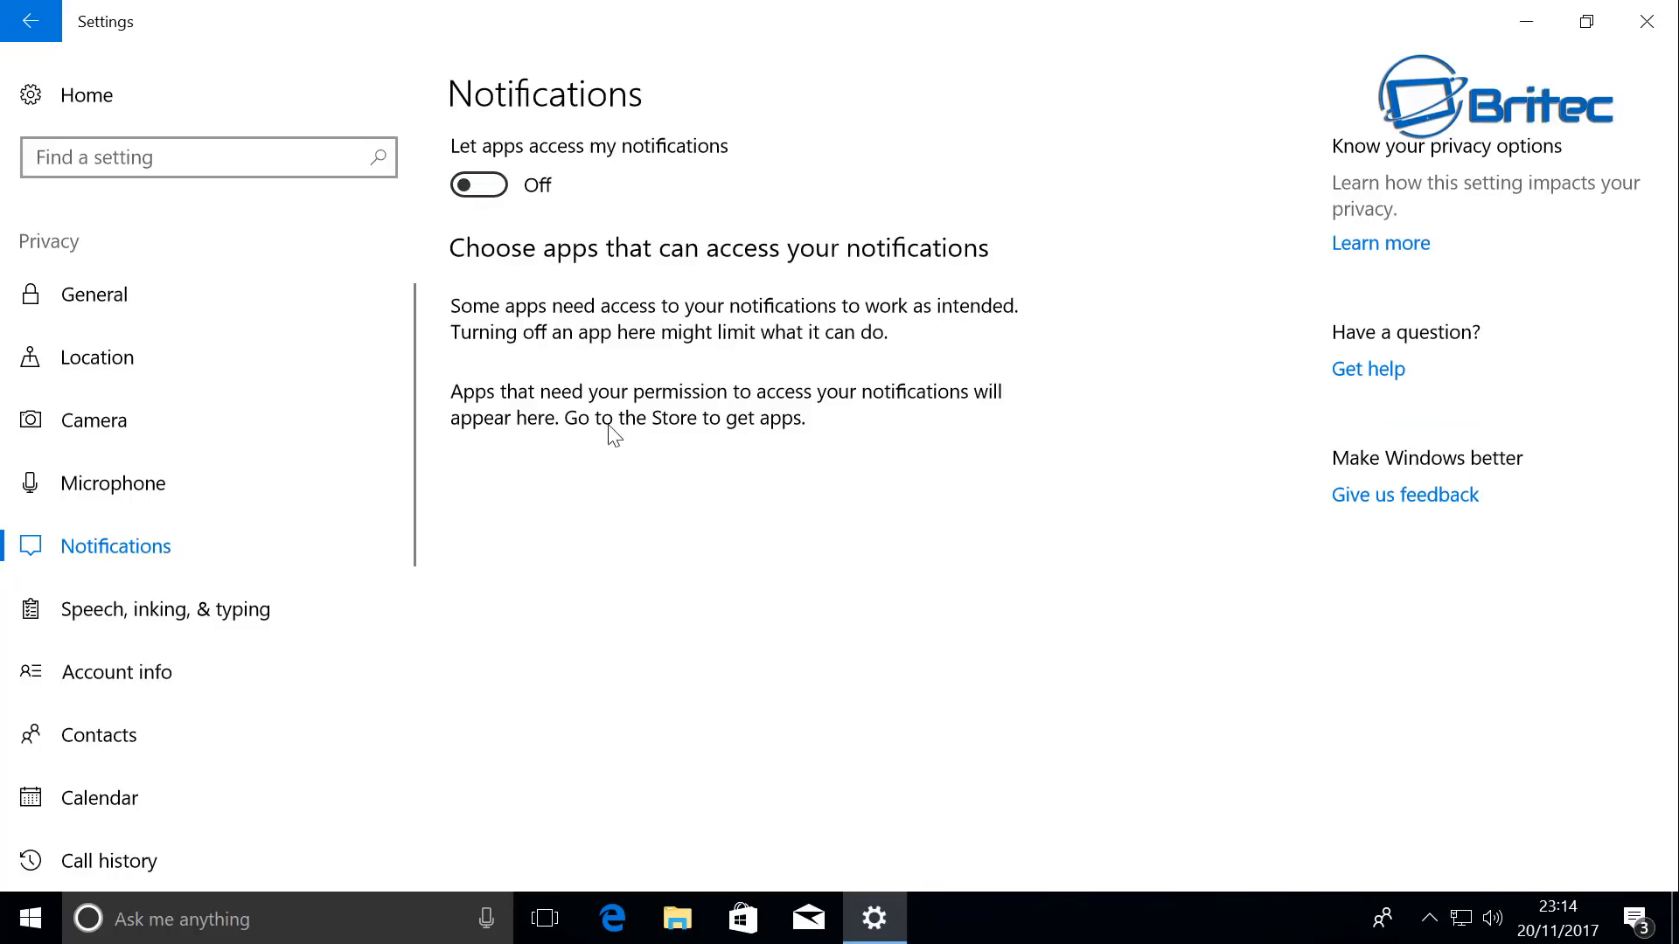
Step: Turn off speech services and typing suggestions in the Speech, inking, & typing privacy settings
left_click(187, 609)
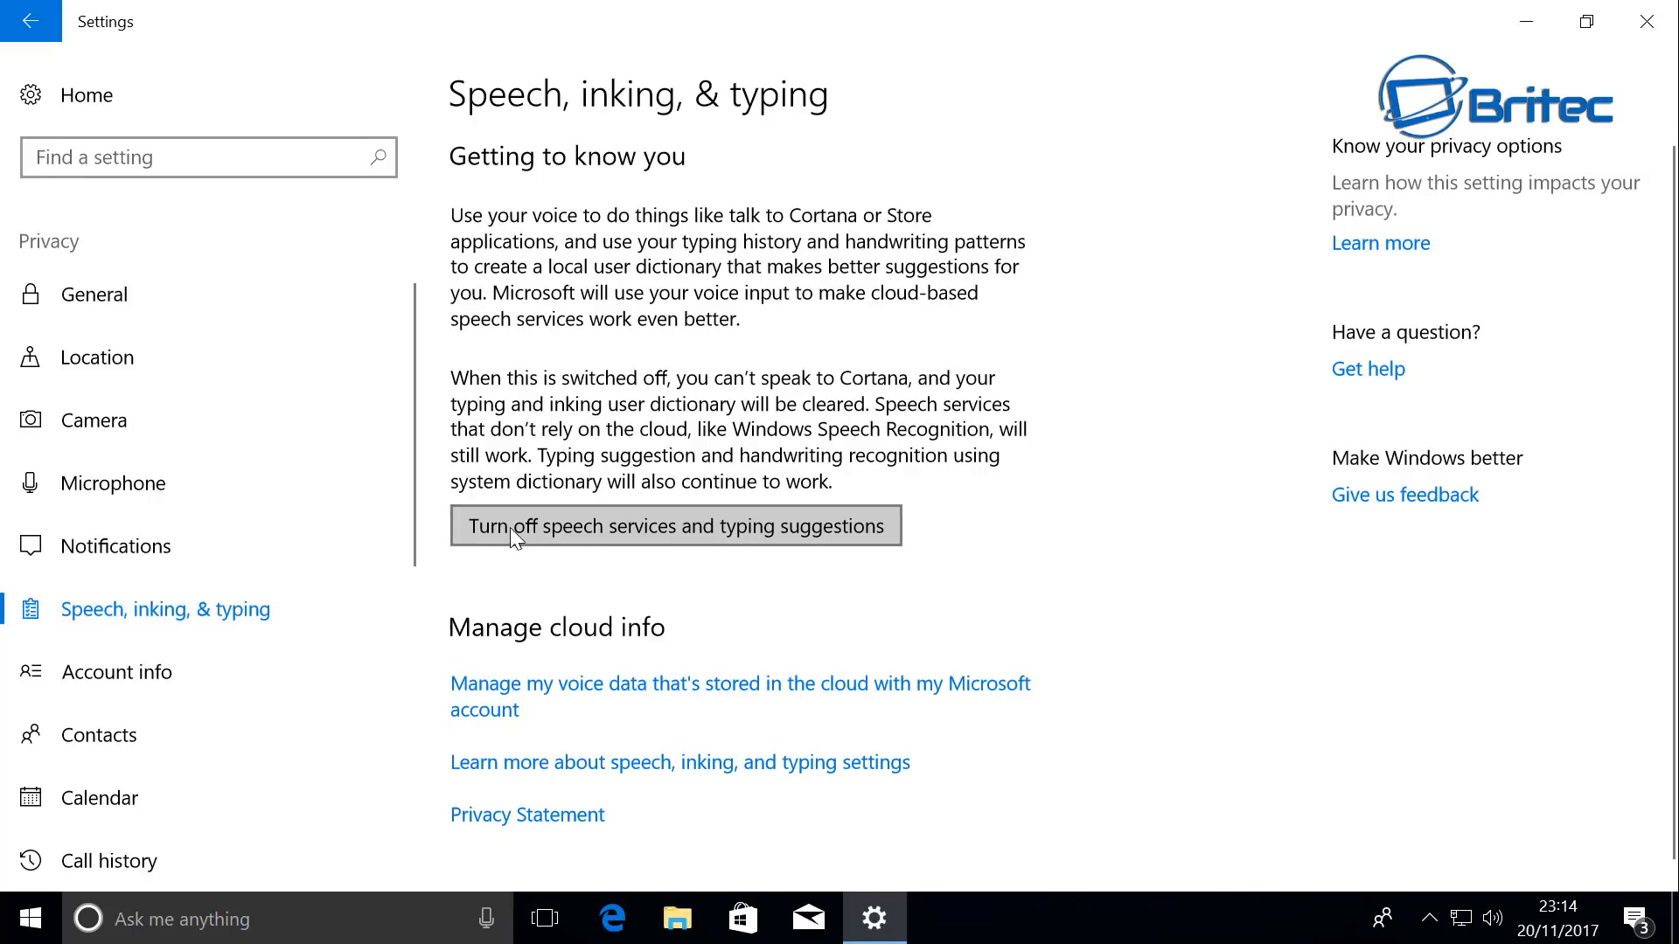
left_click(591, 527)
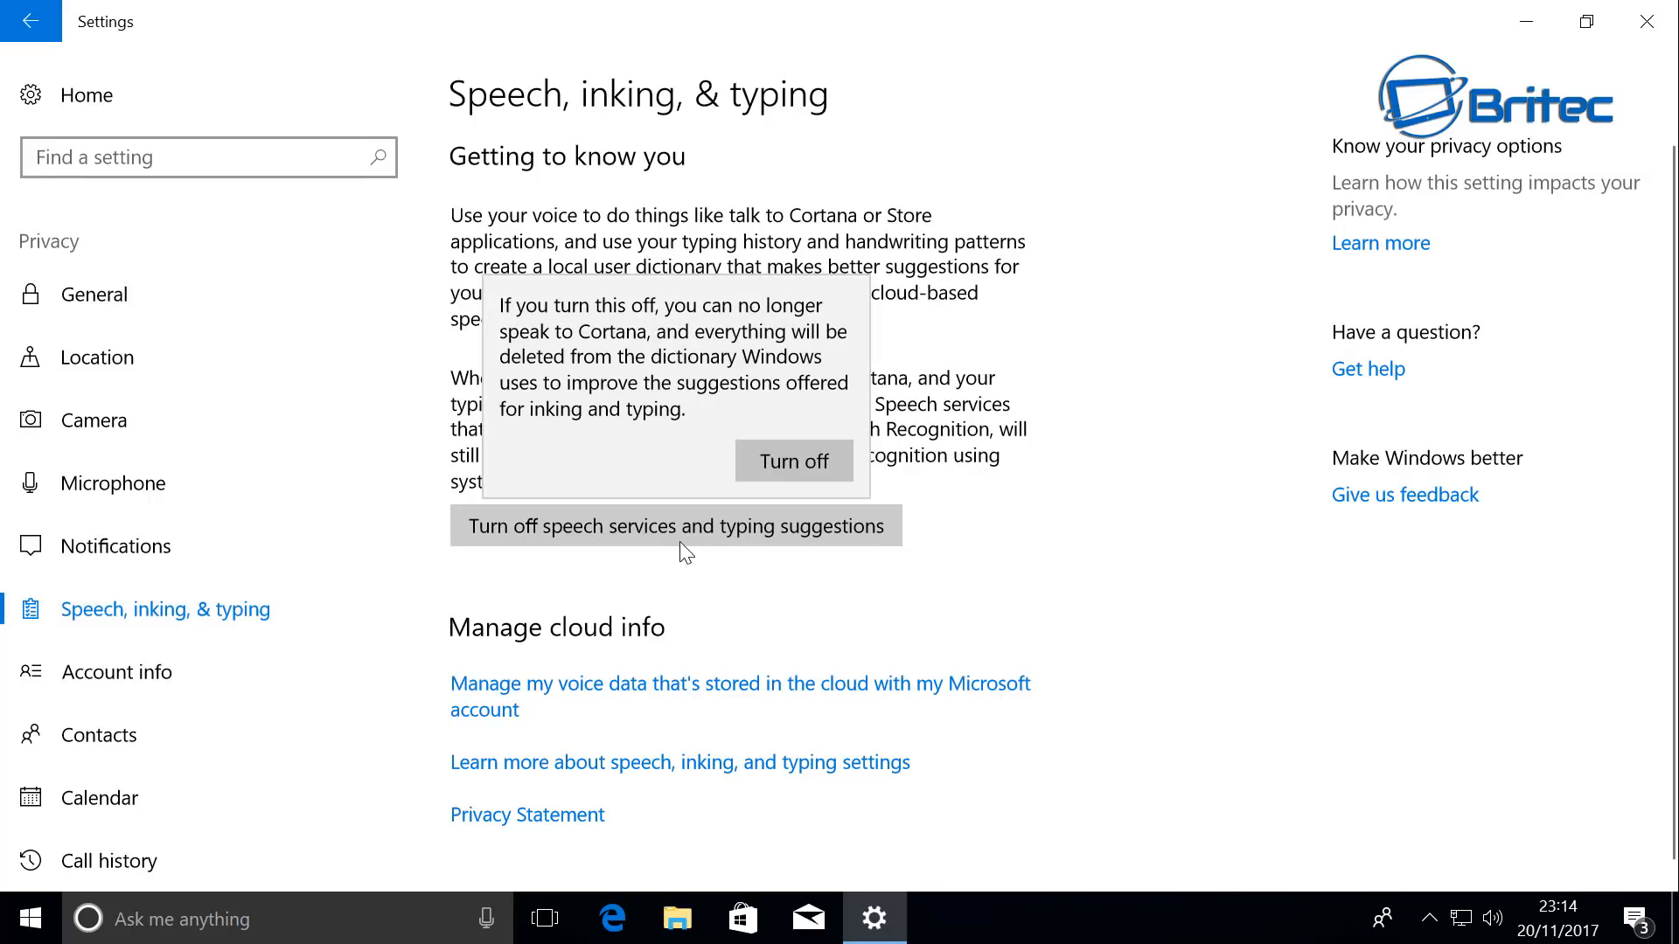
left_click(790, 466)
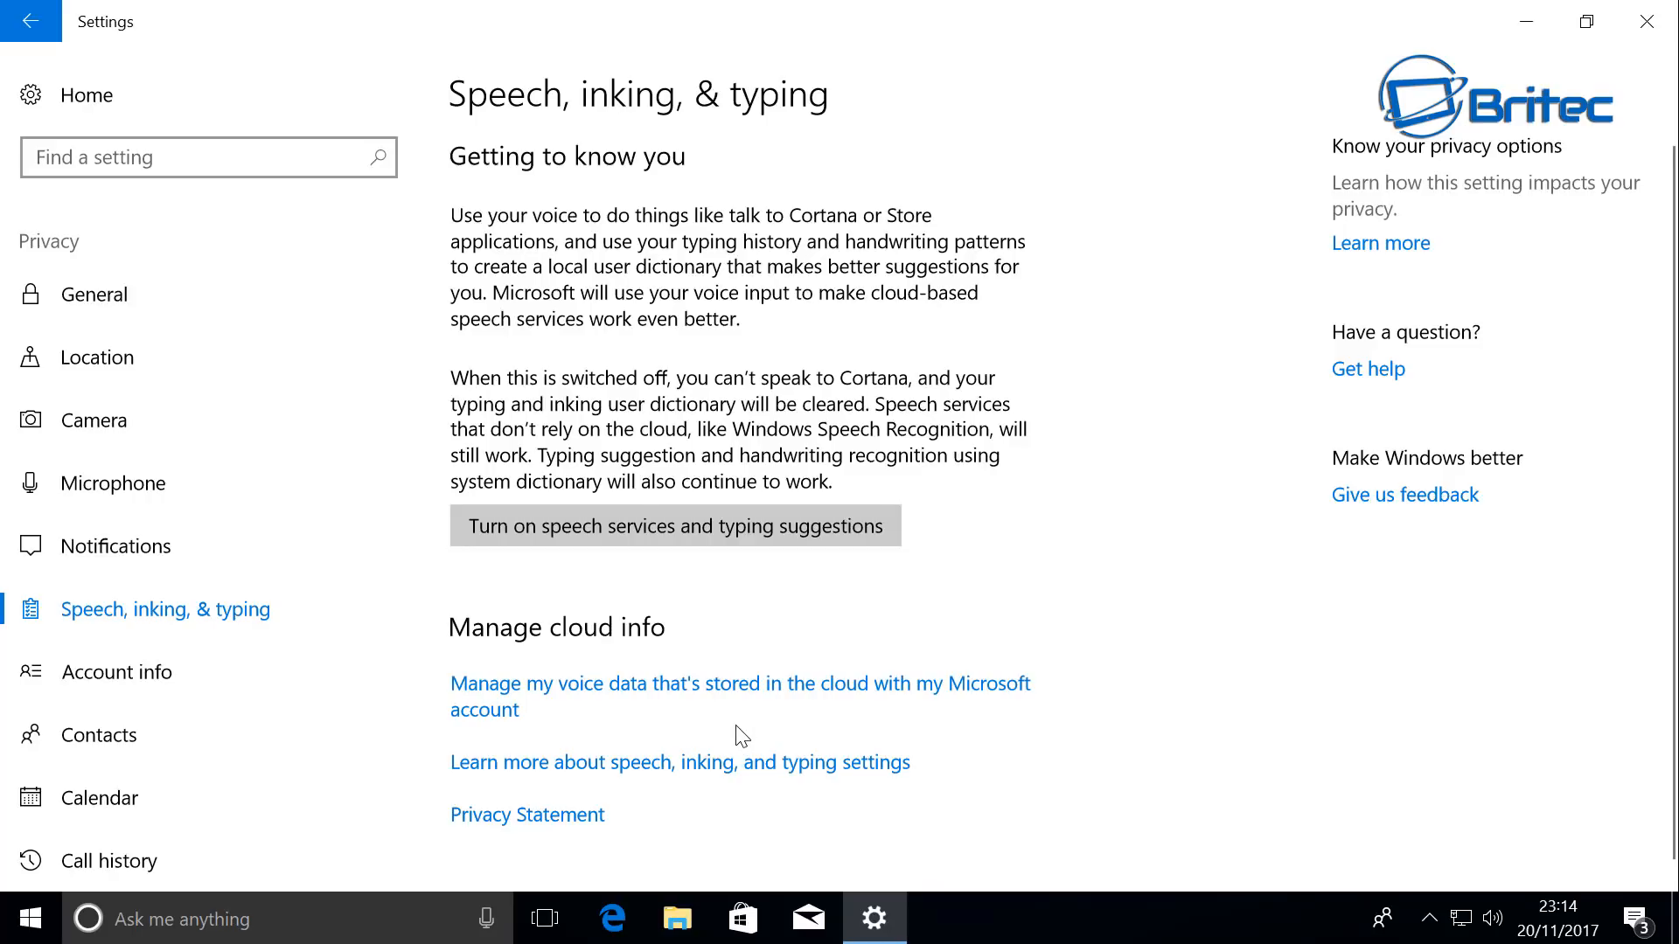
Step: Turn off app access to account info and contacts in the Privacy settings, checking the list of apps that can access contacts
scroll(746, 680, "down", 1)
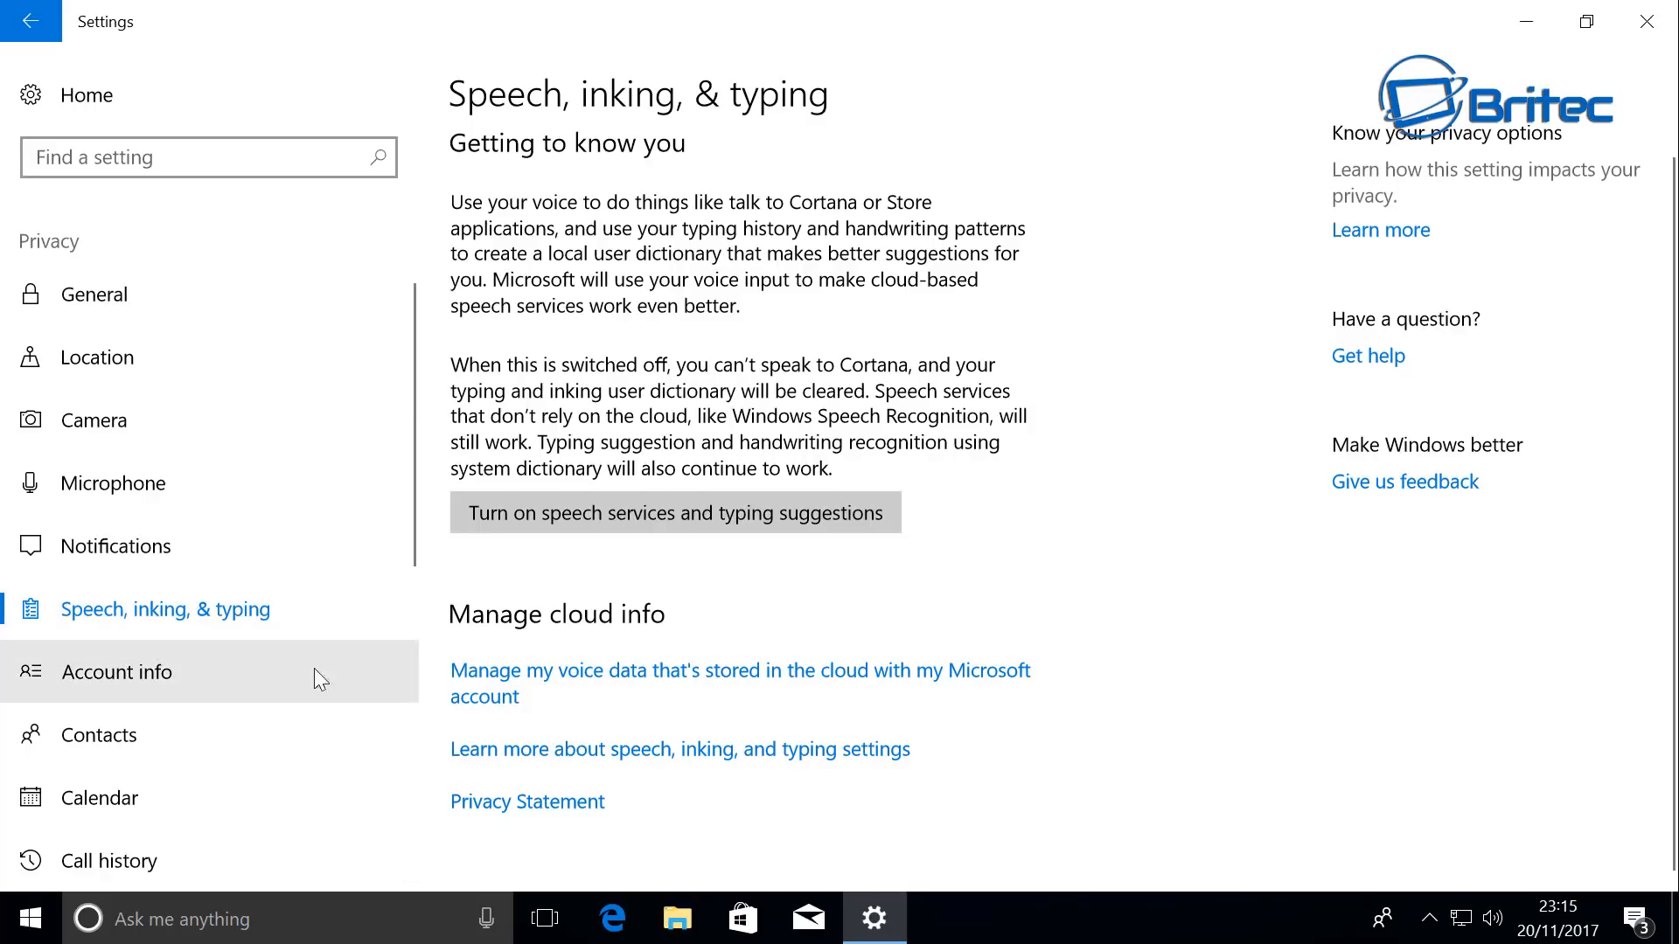
left_click(144, 672)
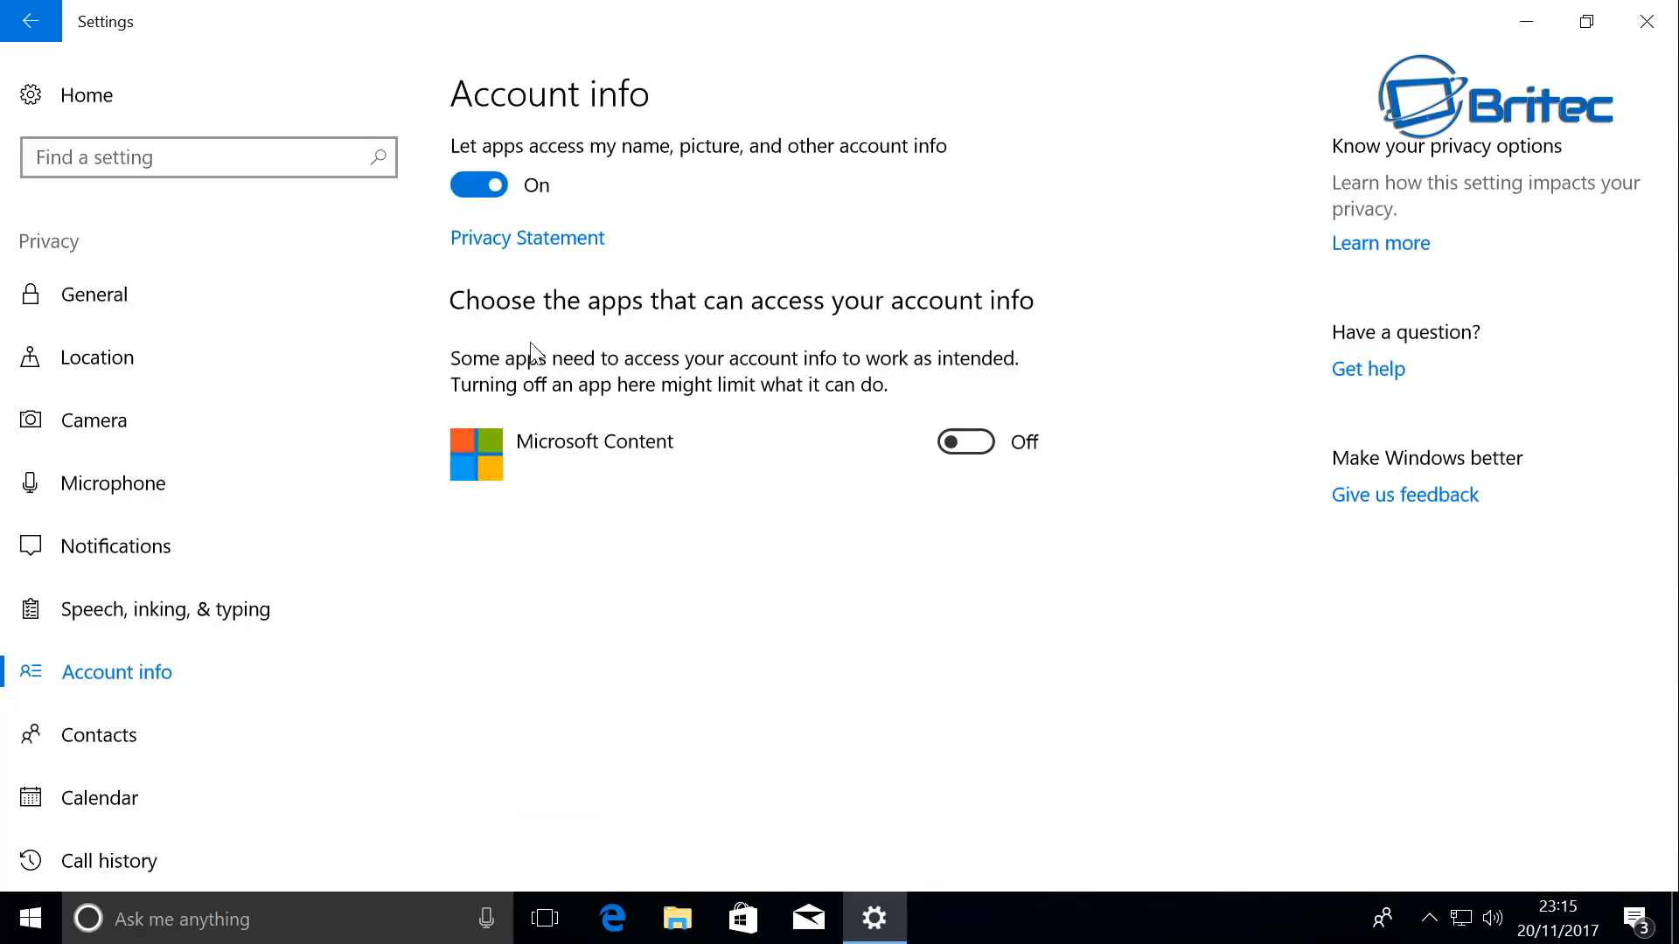
left_click(480, 187)
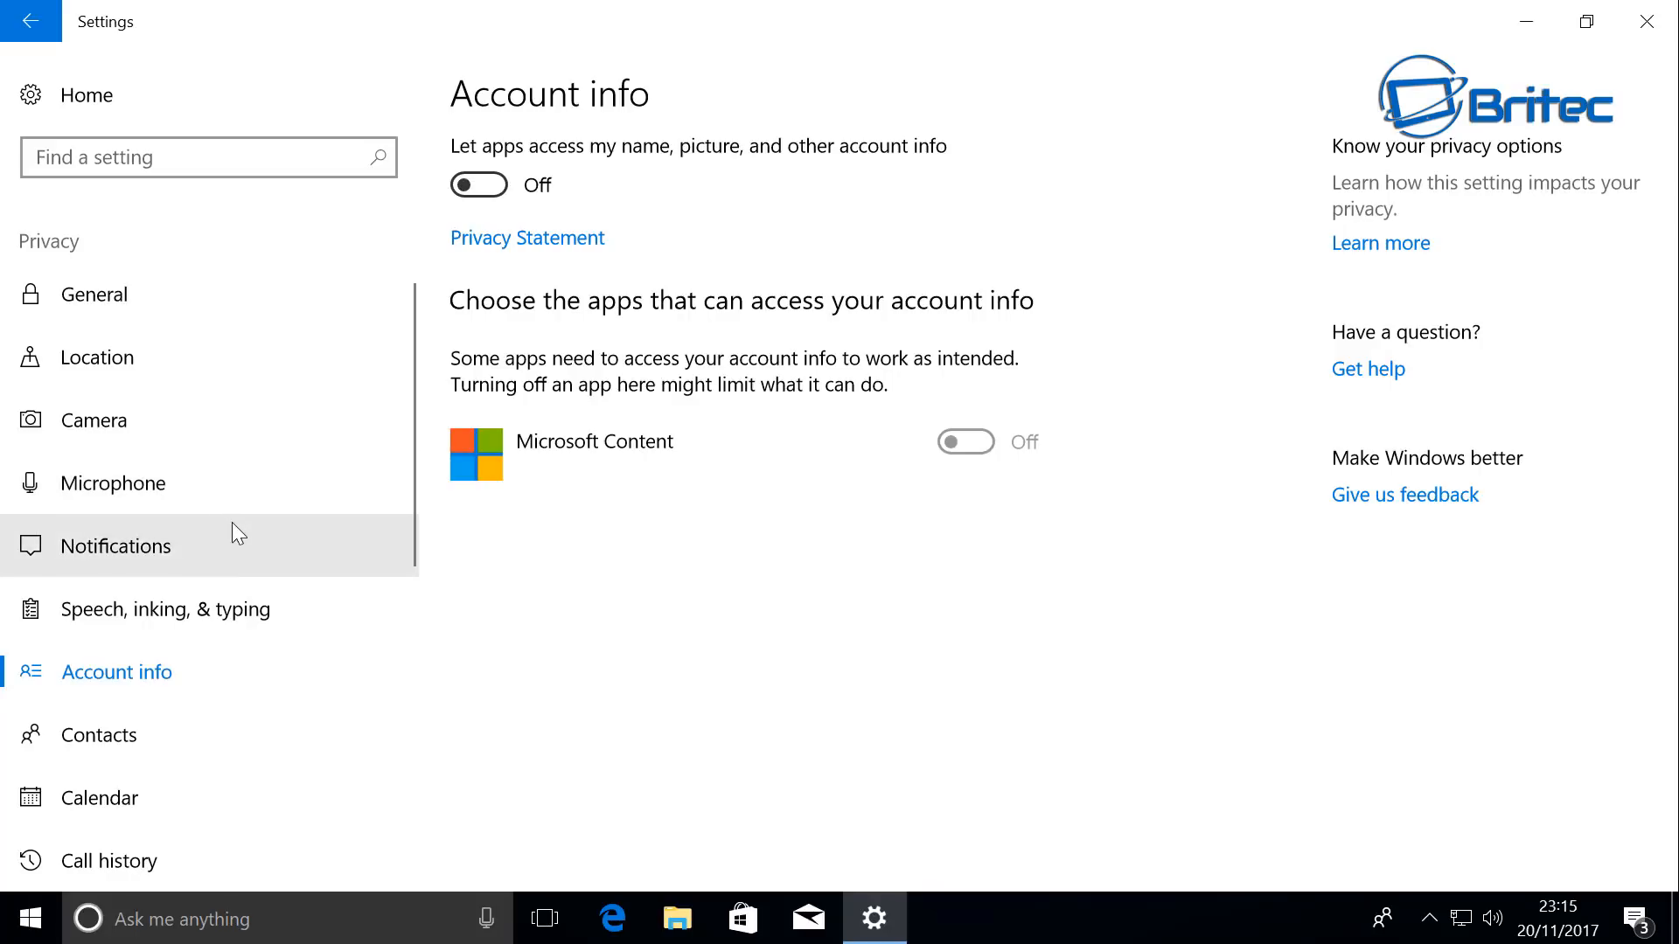
left_click(128, 735)
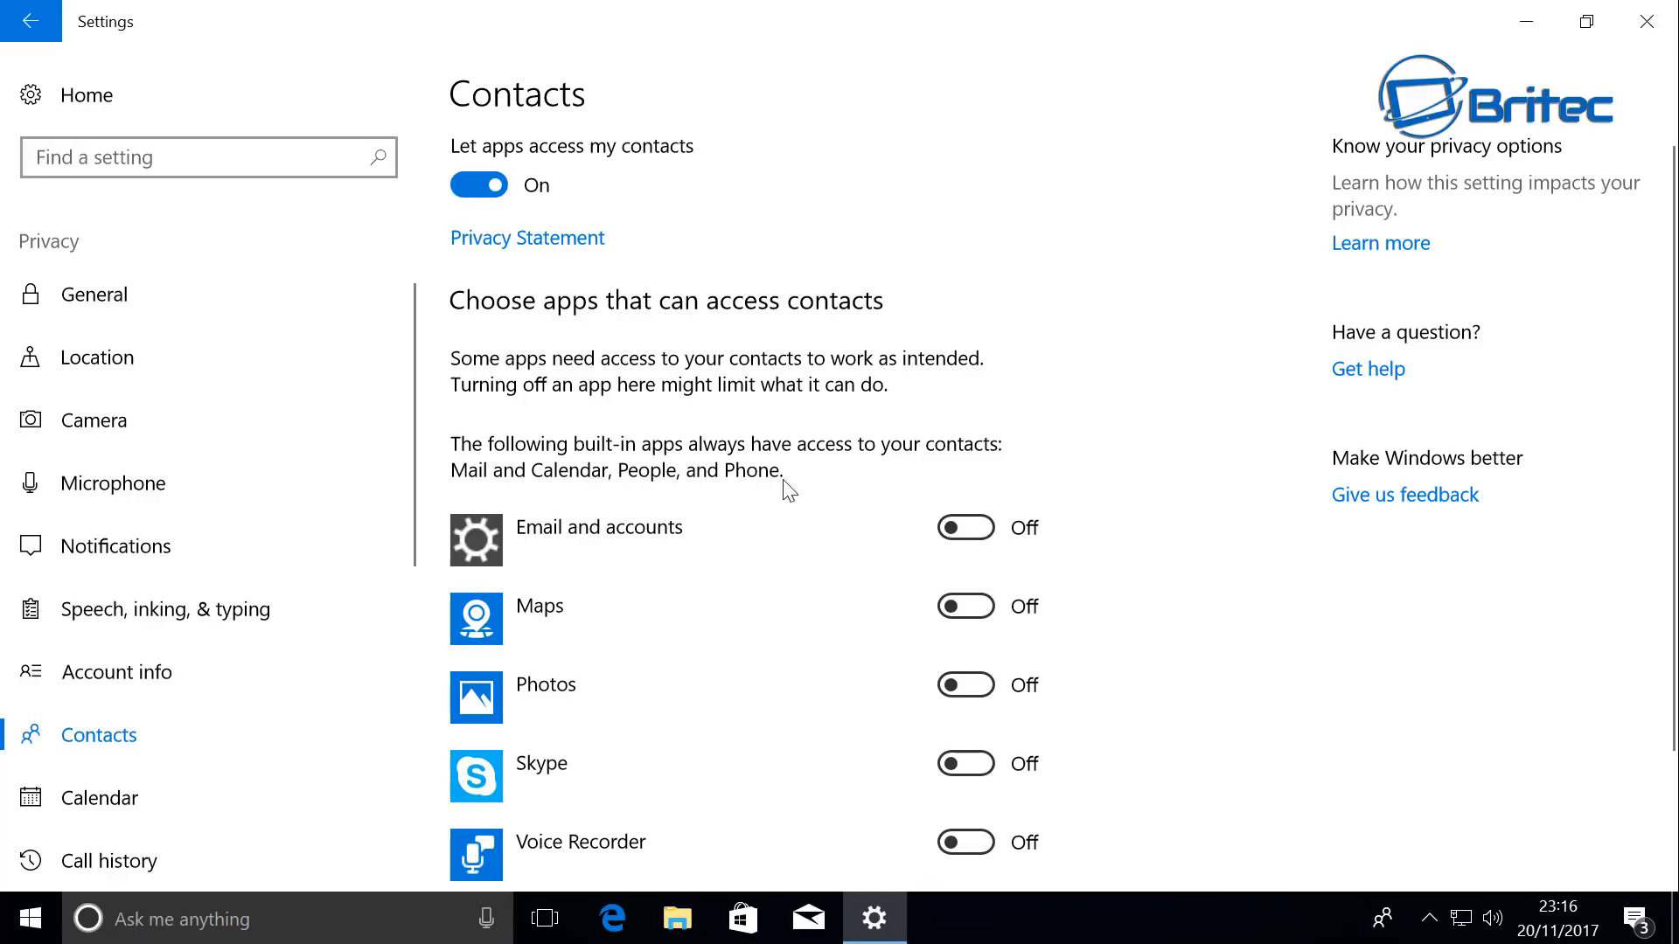
left_click(477, 185)
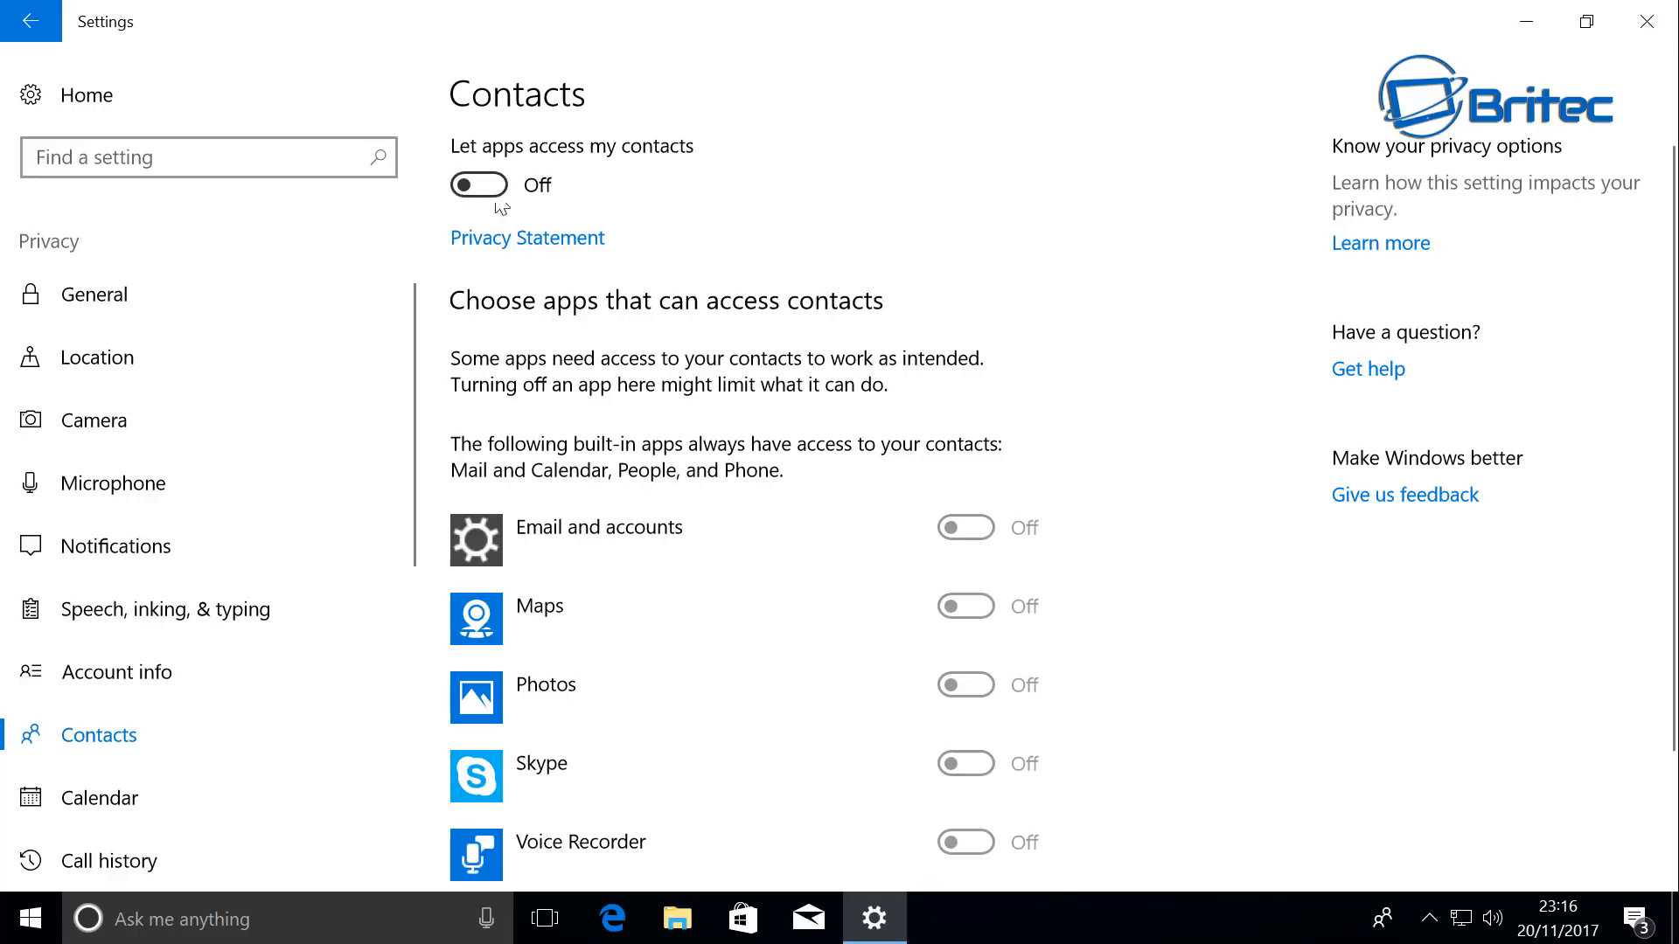
scroll(613, 604, "down", 3)
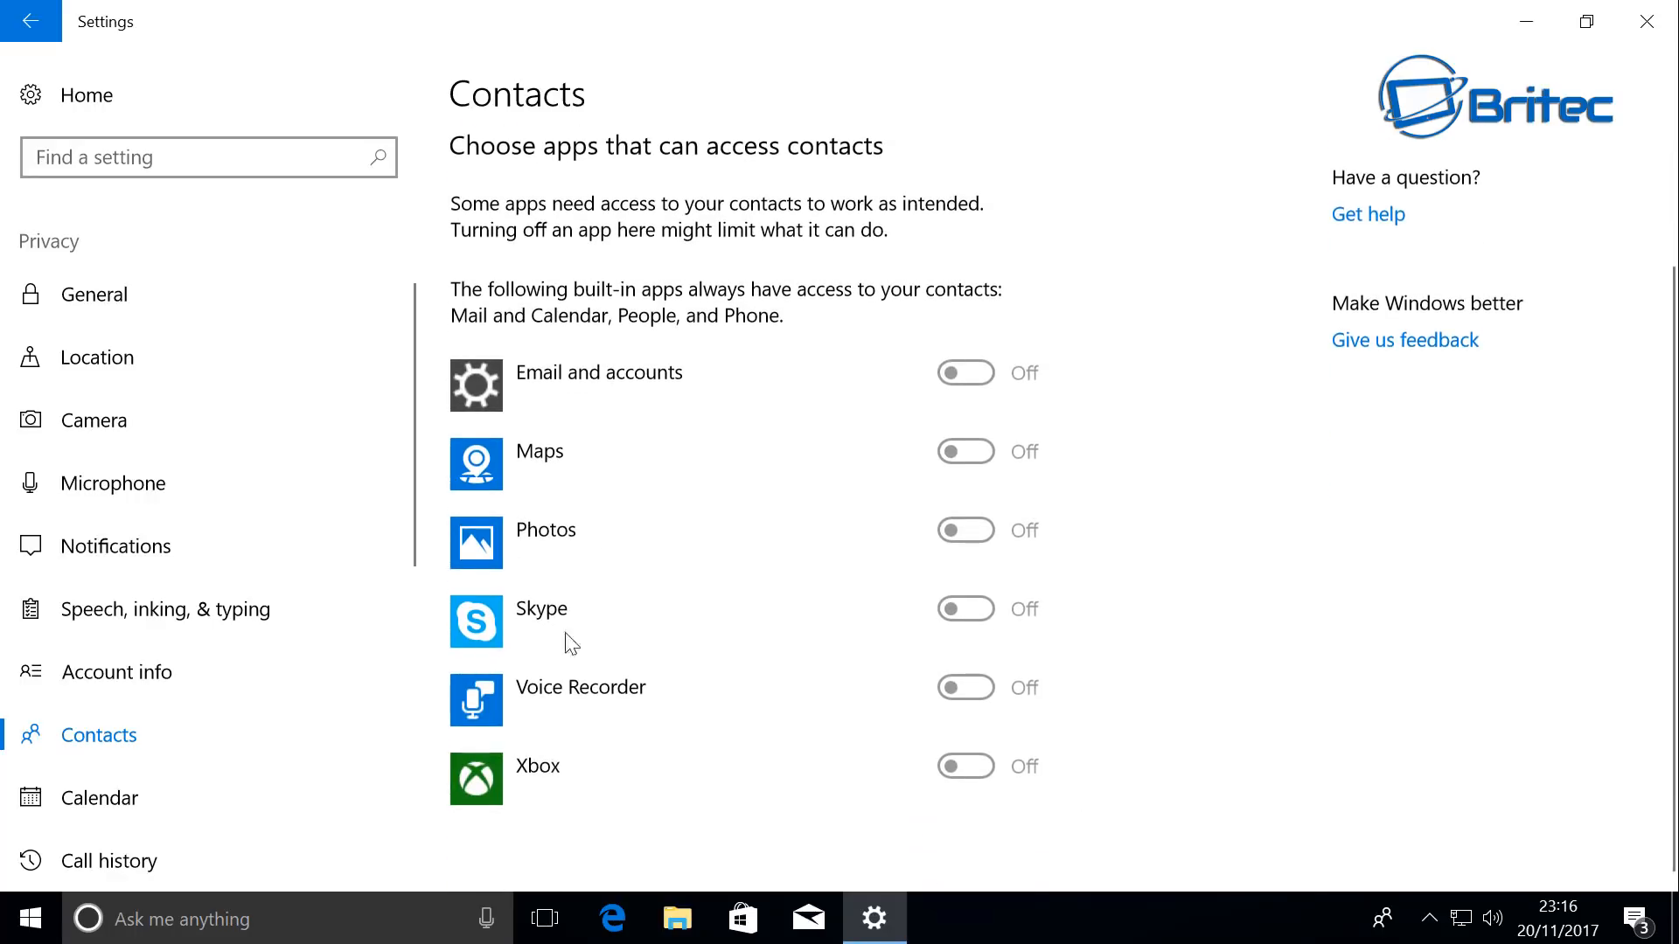
Step: Turn off app access to the calendar and to the call history in the Privacy settings
scroll(230, 699, "down", 3)
scroll(202, 664, "down", 1)
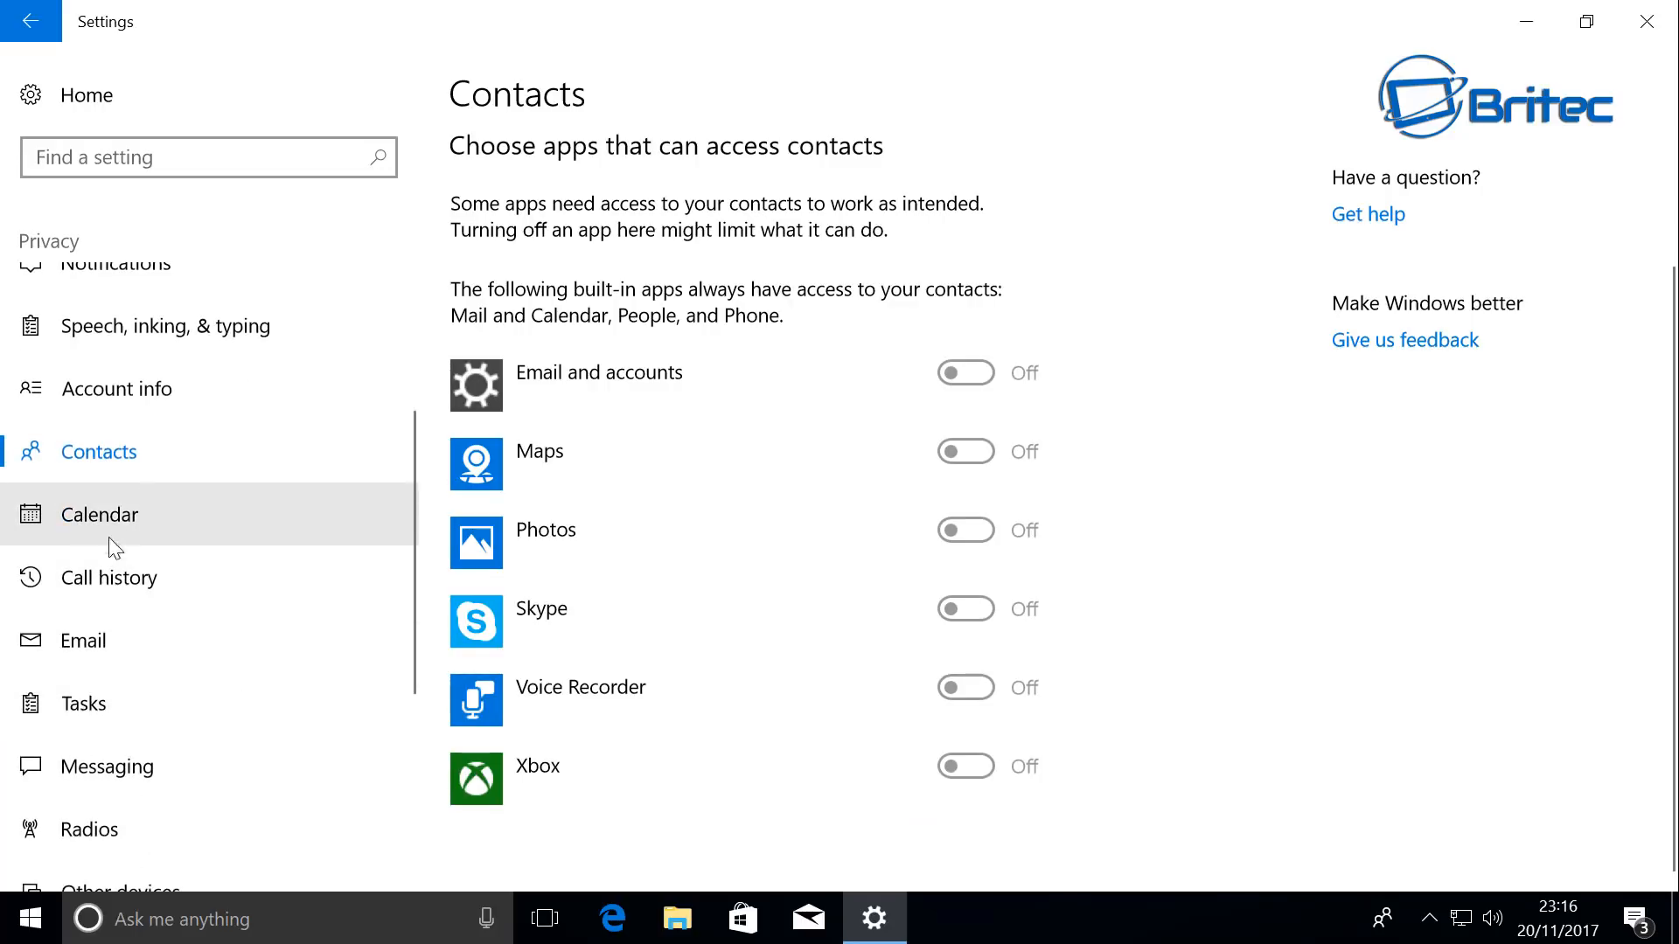
left_click(114, 529)
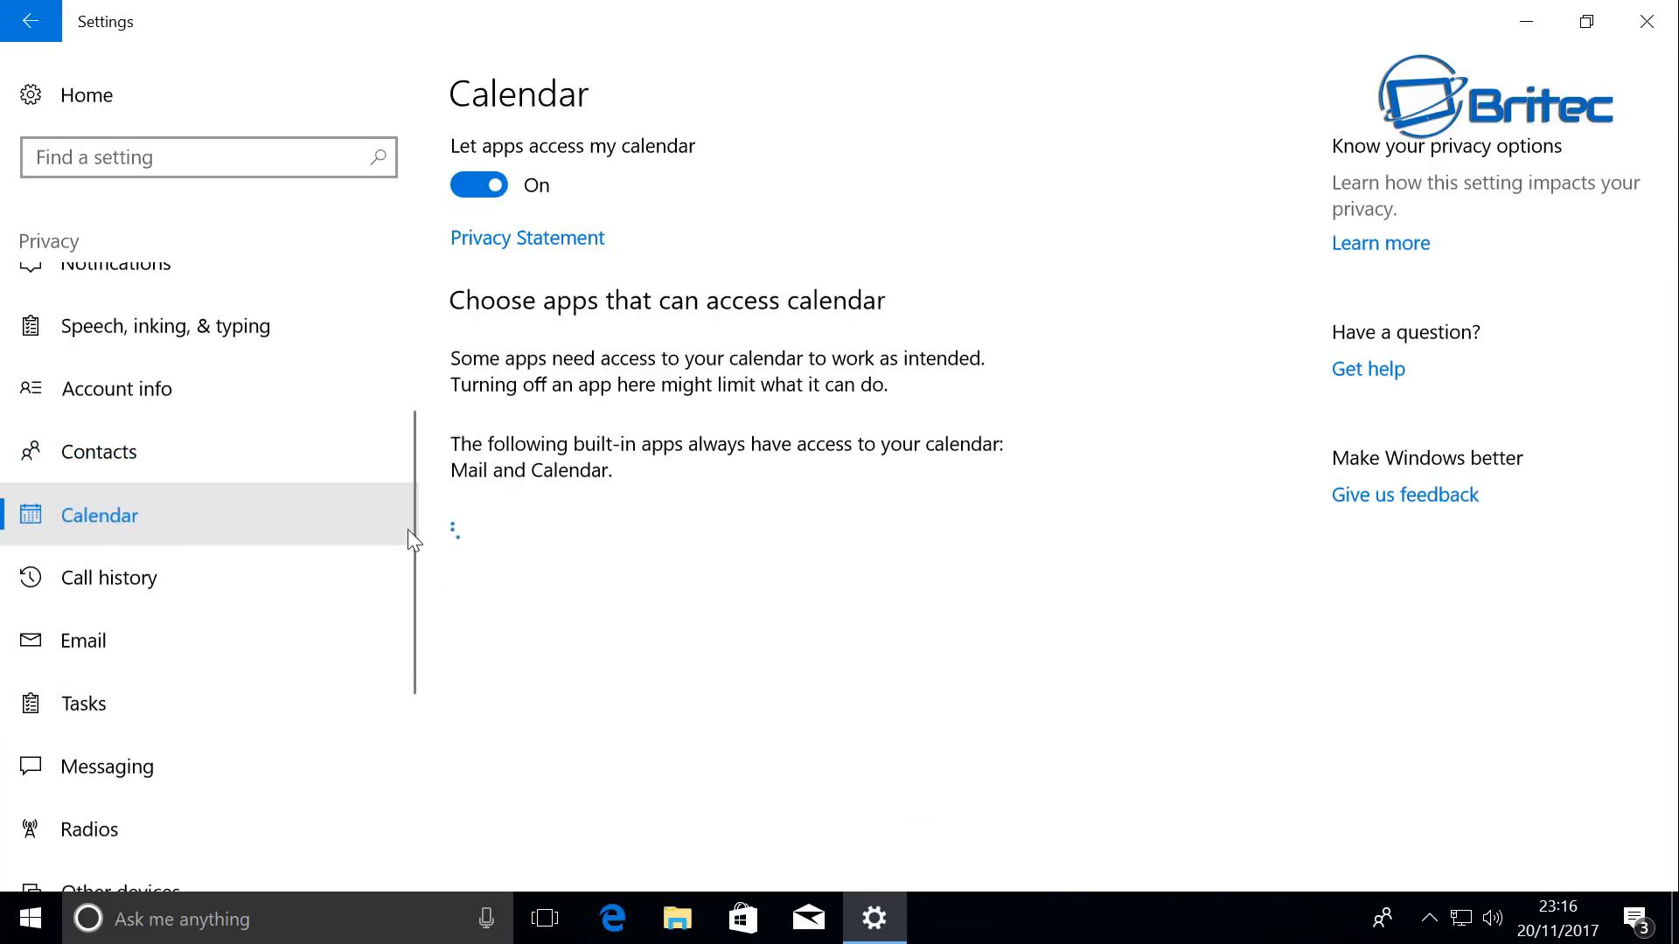
left_click(474, 182)
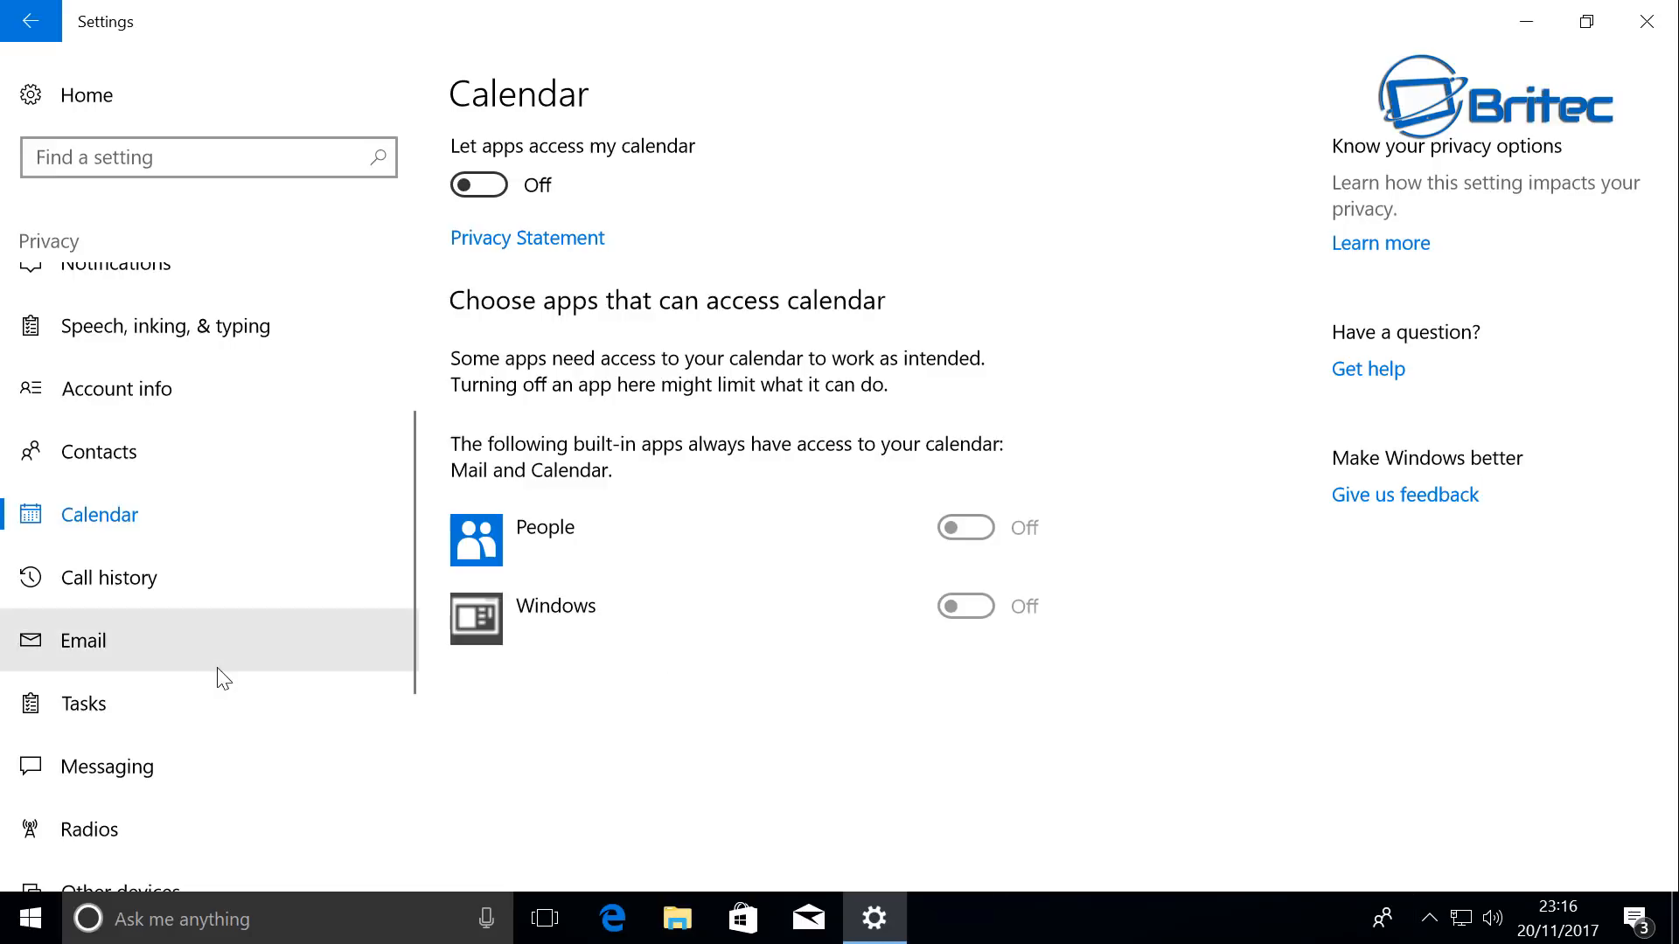
left_click(188, 578)
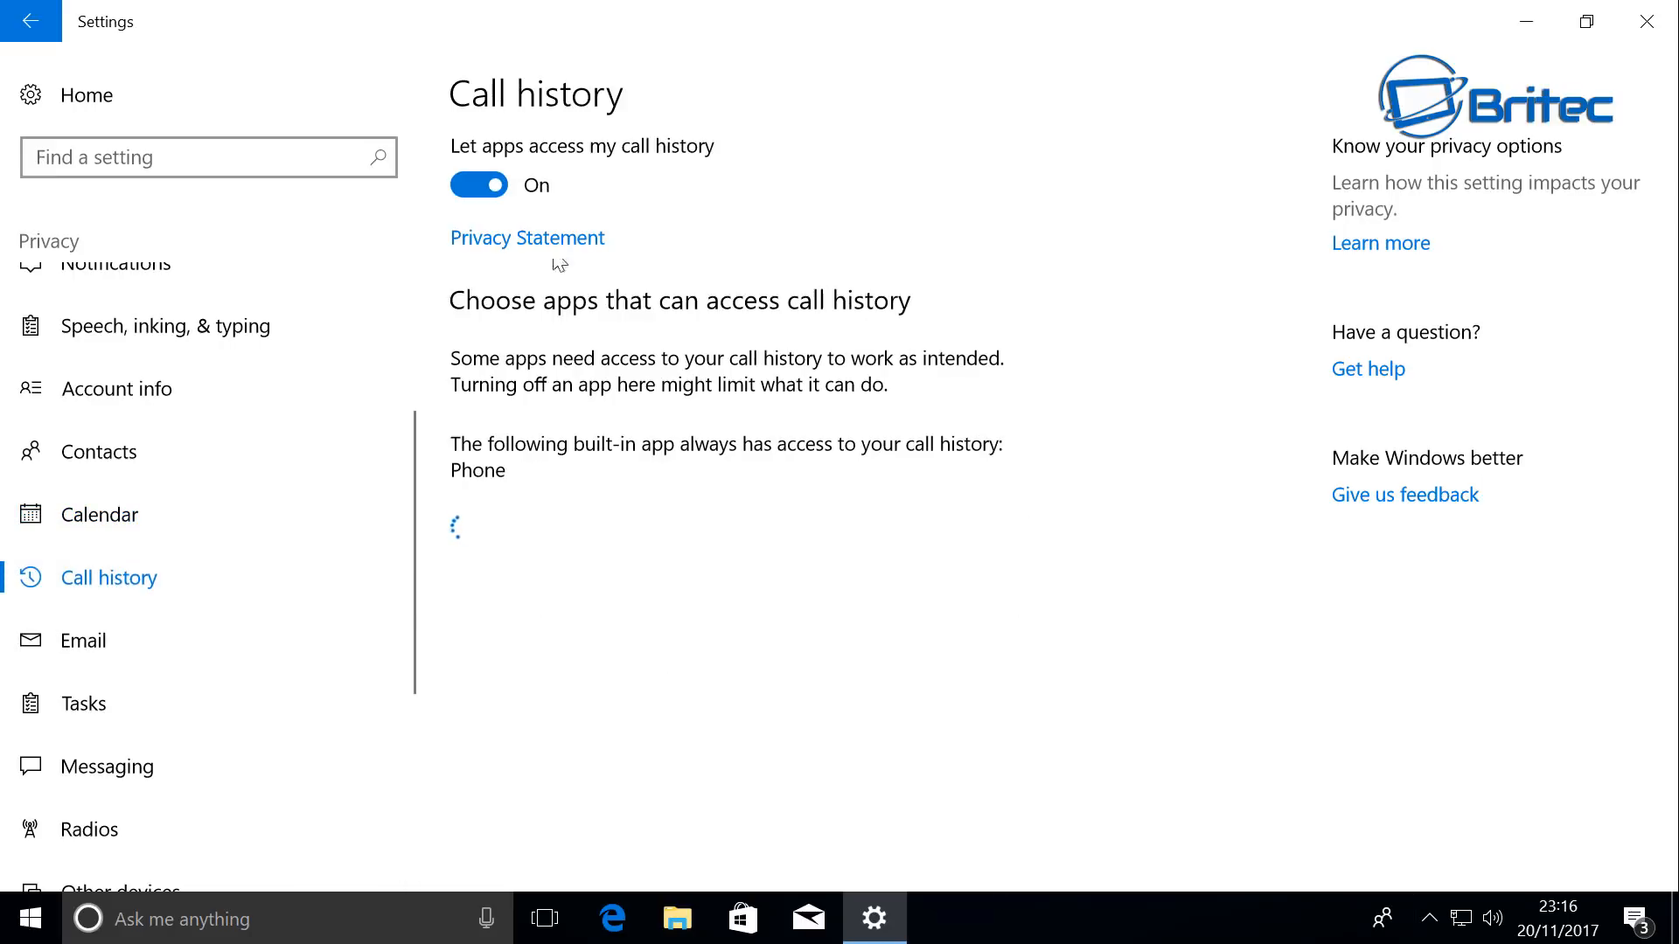
left_click(459, 178)
Step: Stop apps from accessing and sending email, and turn off app access to tasks
left_click(172, 641)
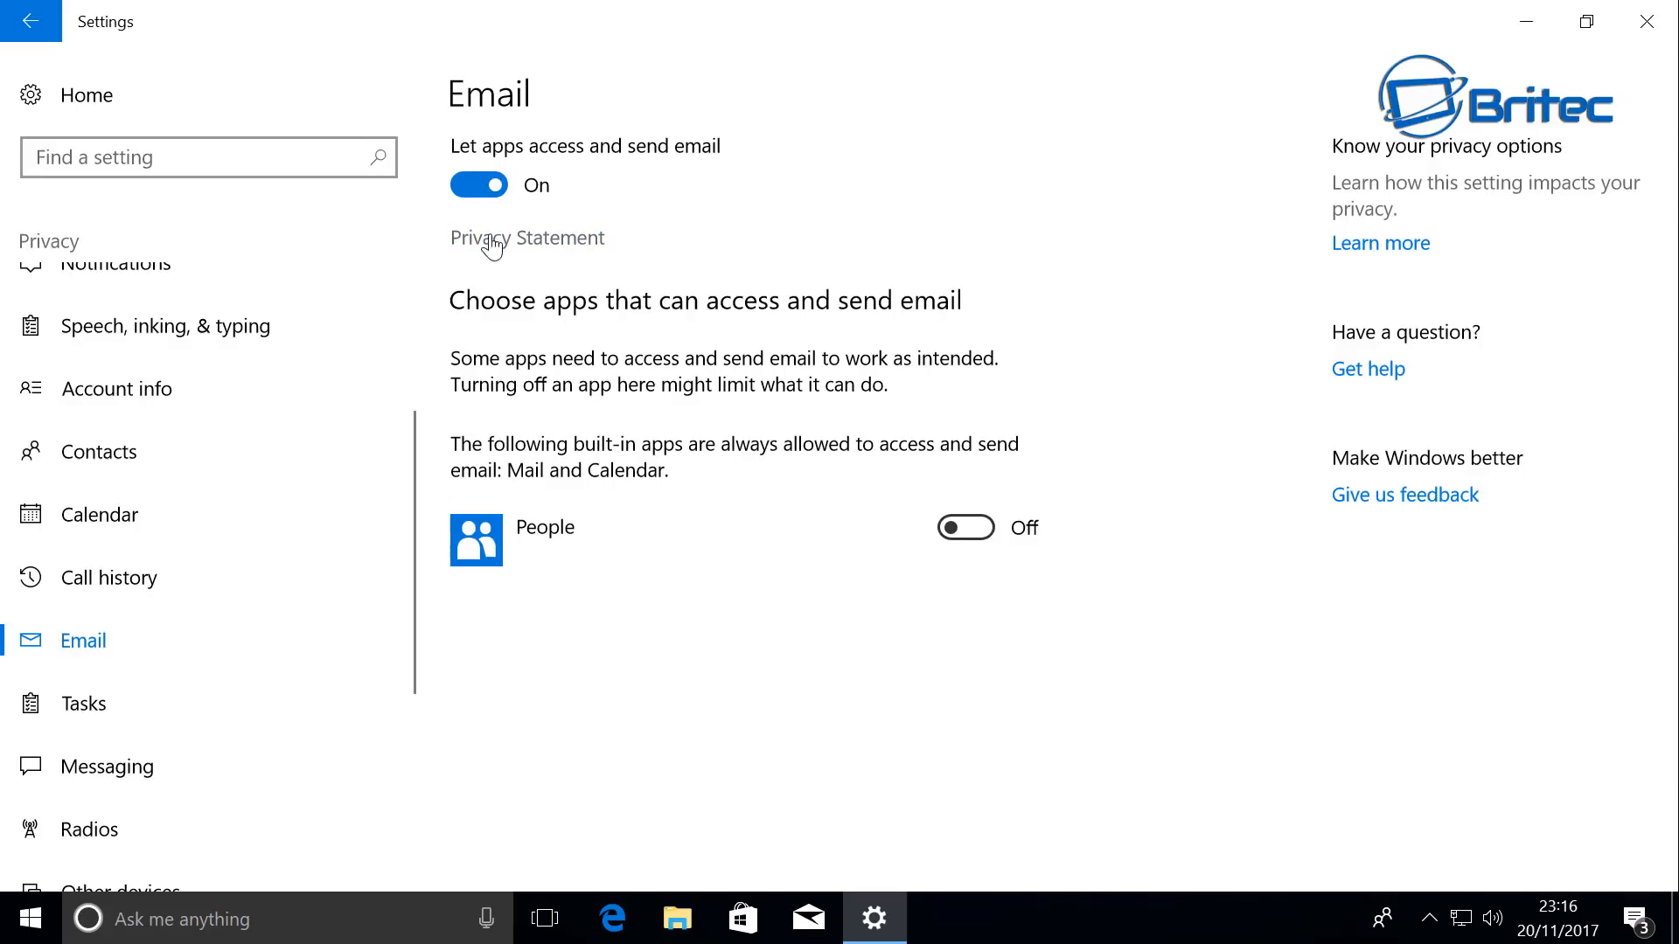
left_click(479, 186)
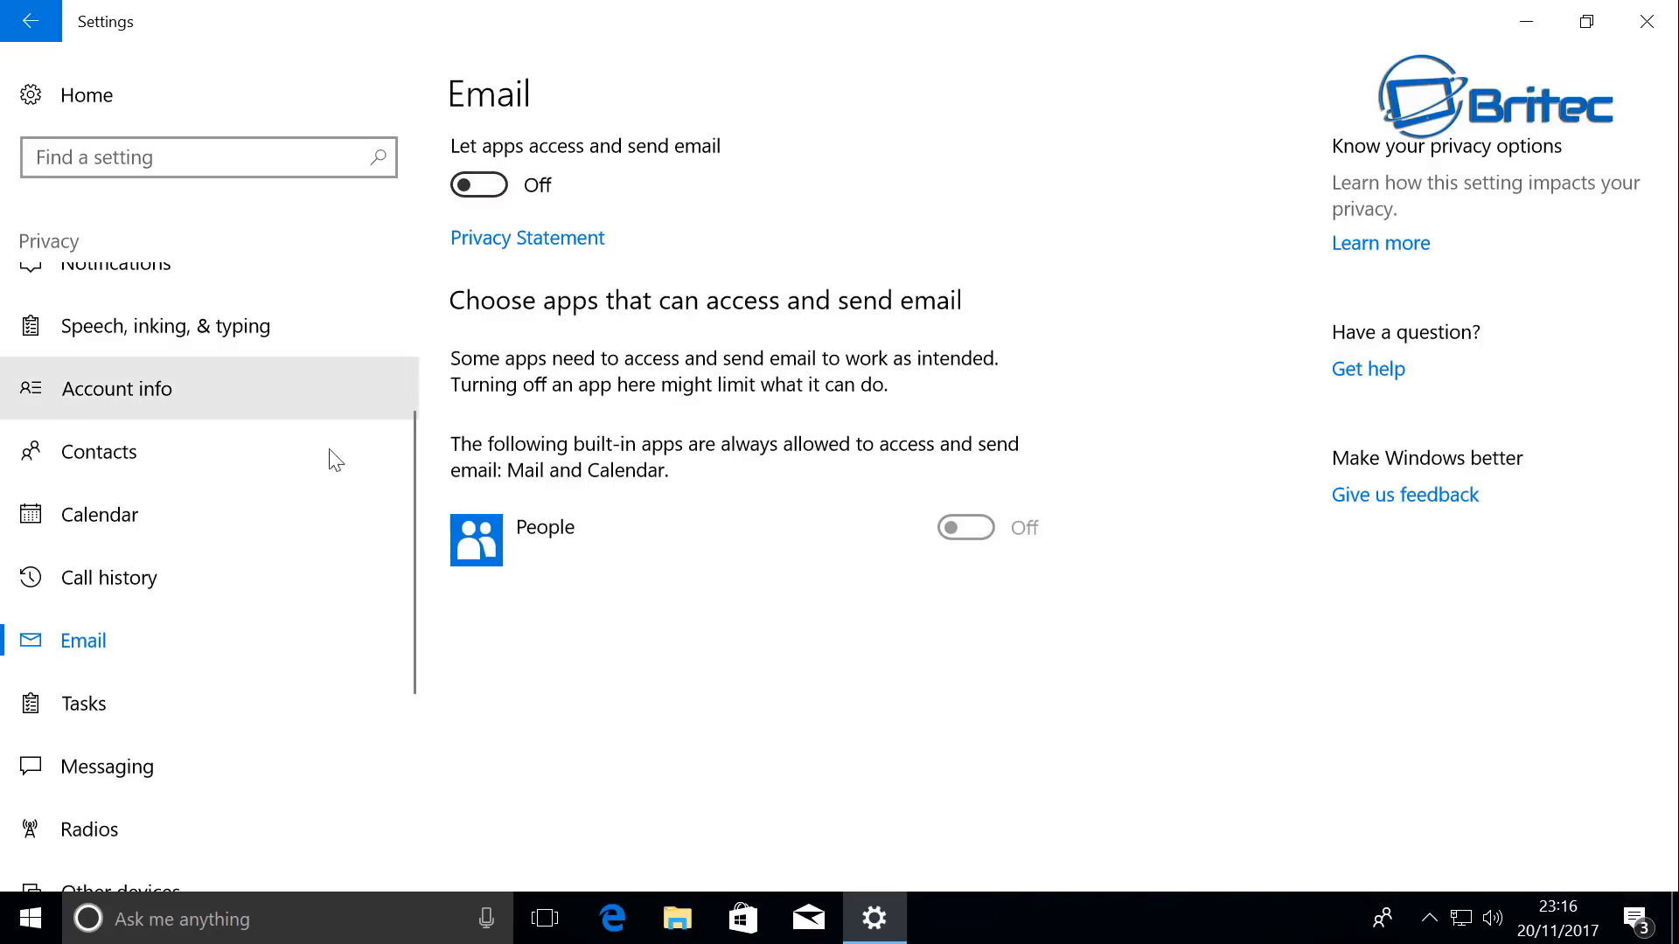
left_click(107, 702)
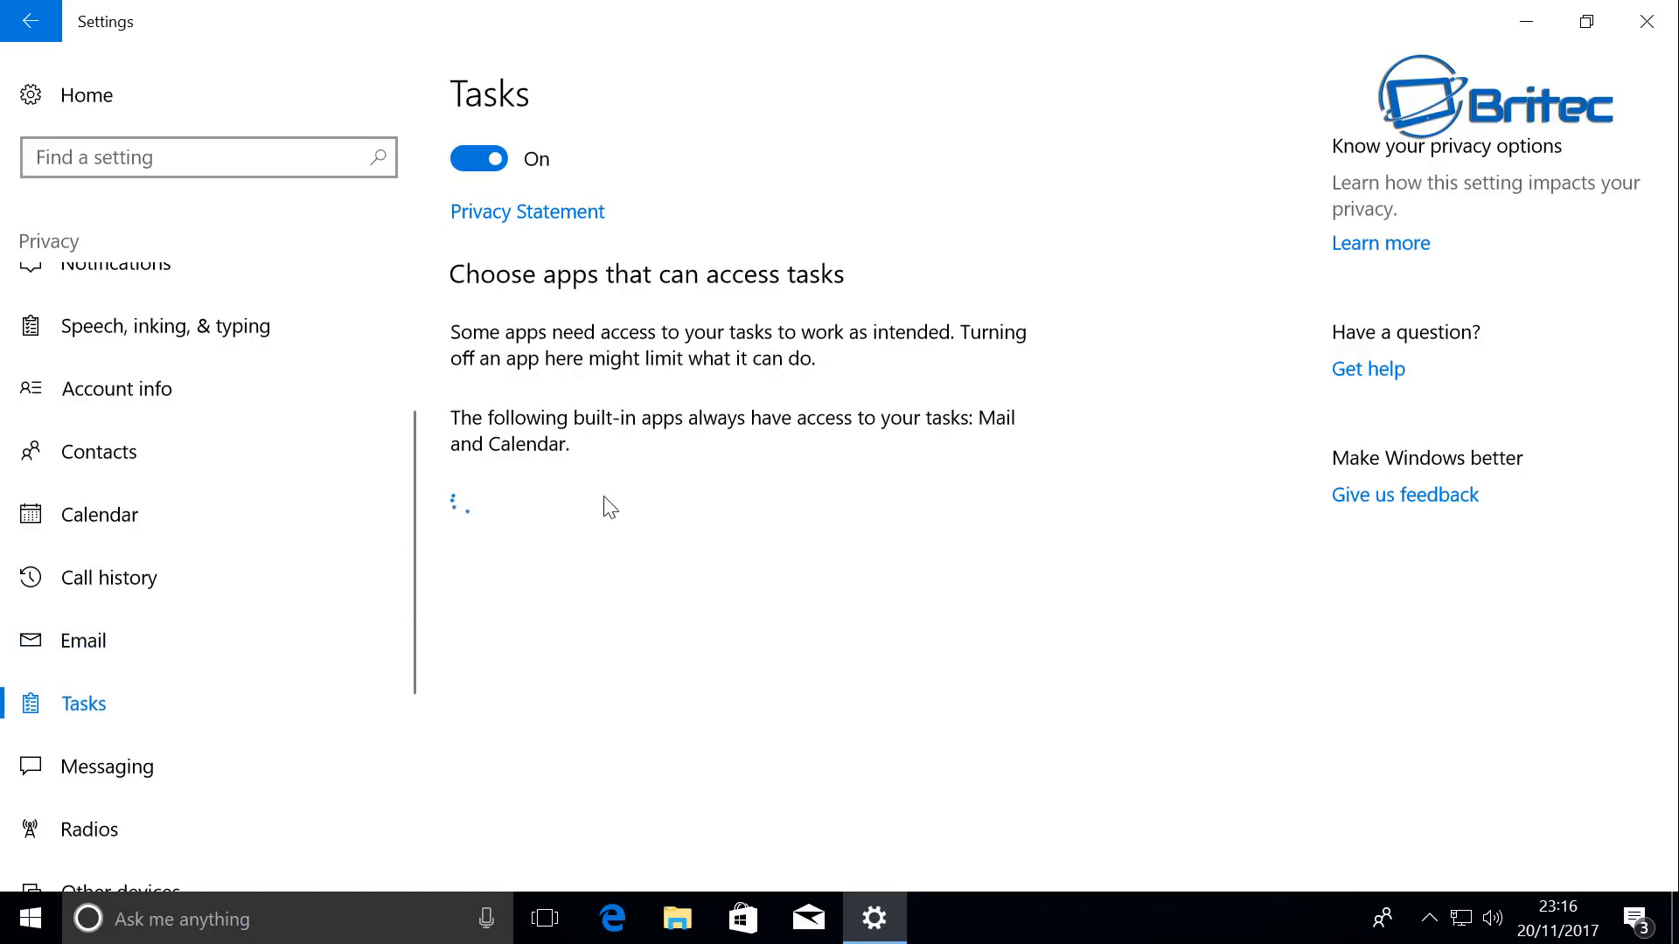
left_click(465, 161)
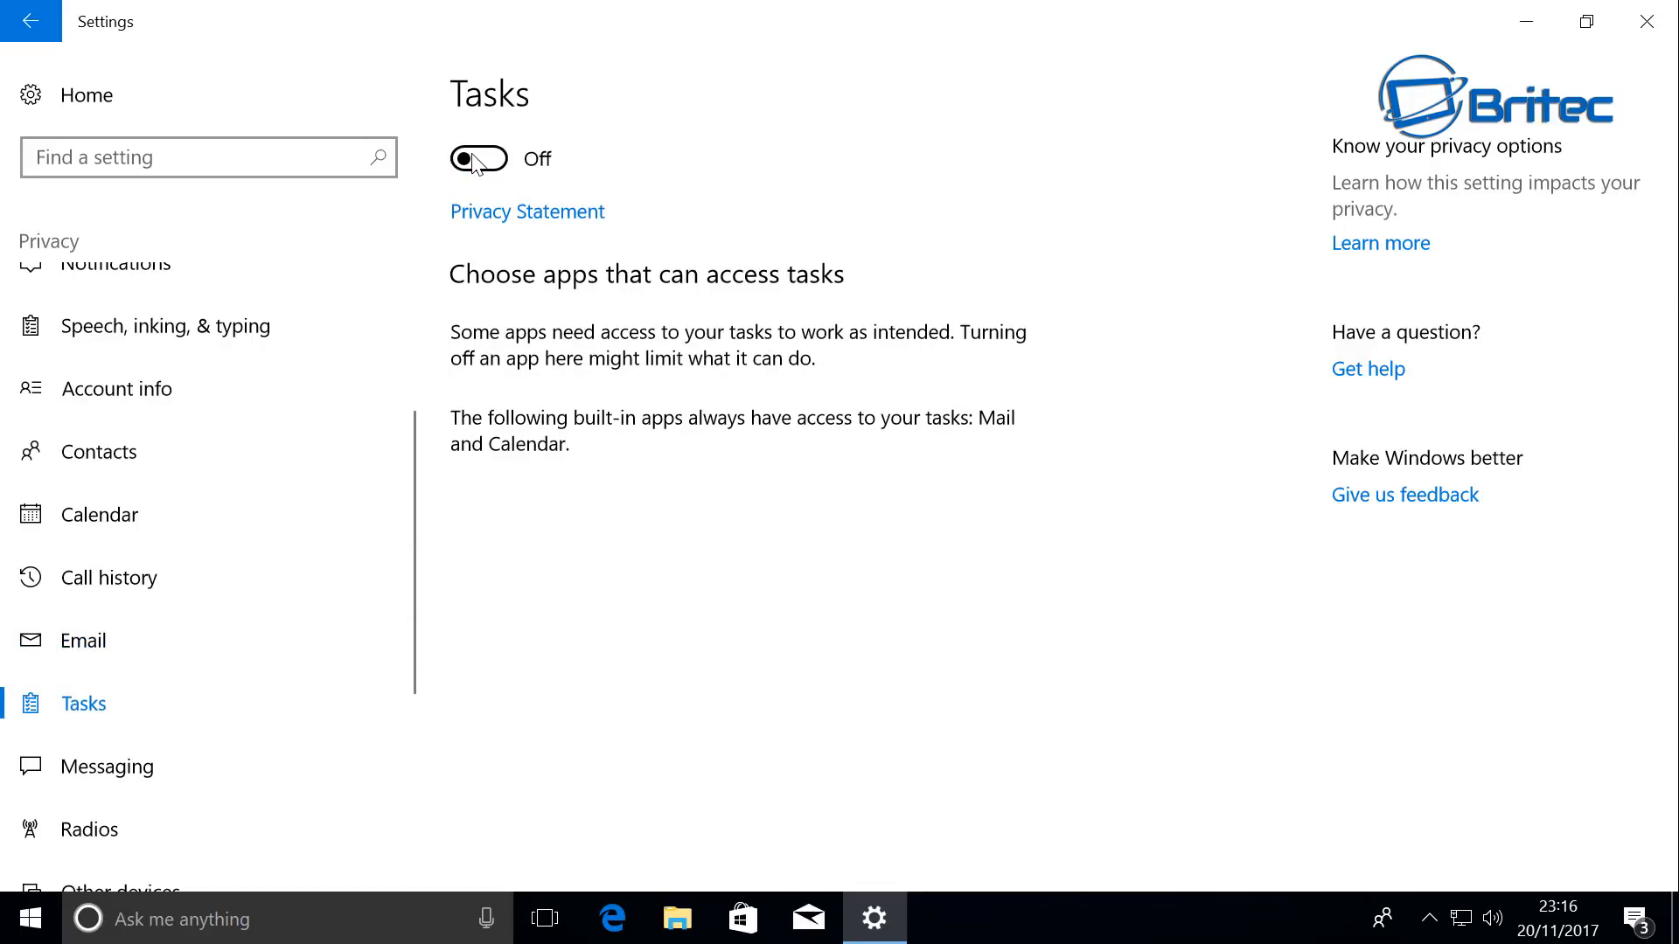
Step: Stop apps from reading or sending messages, and turn off app control of radios
scroll(262, 648, "down", 3)
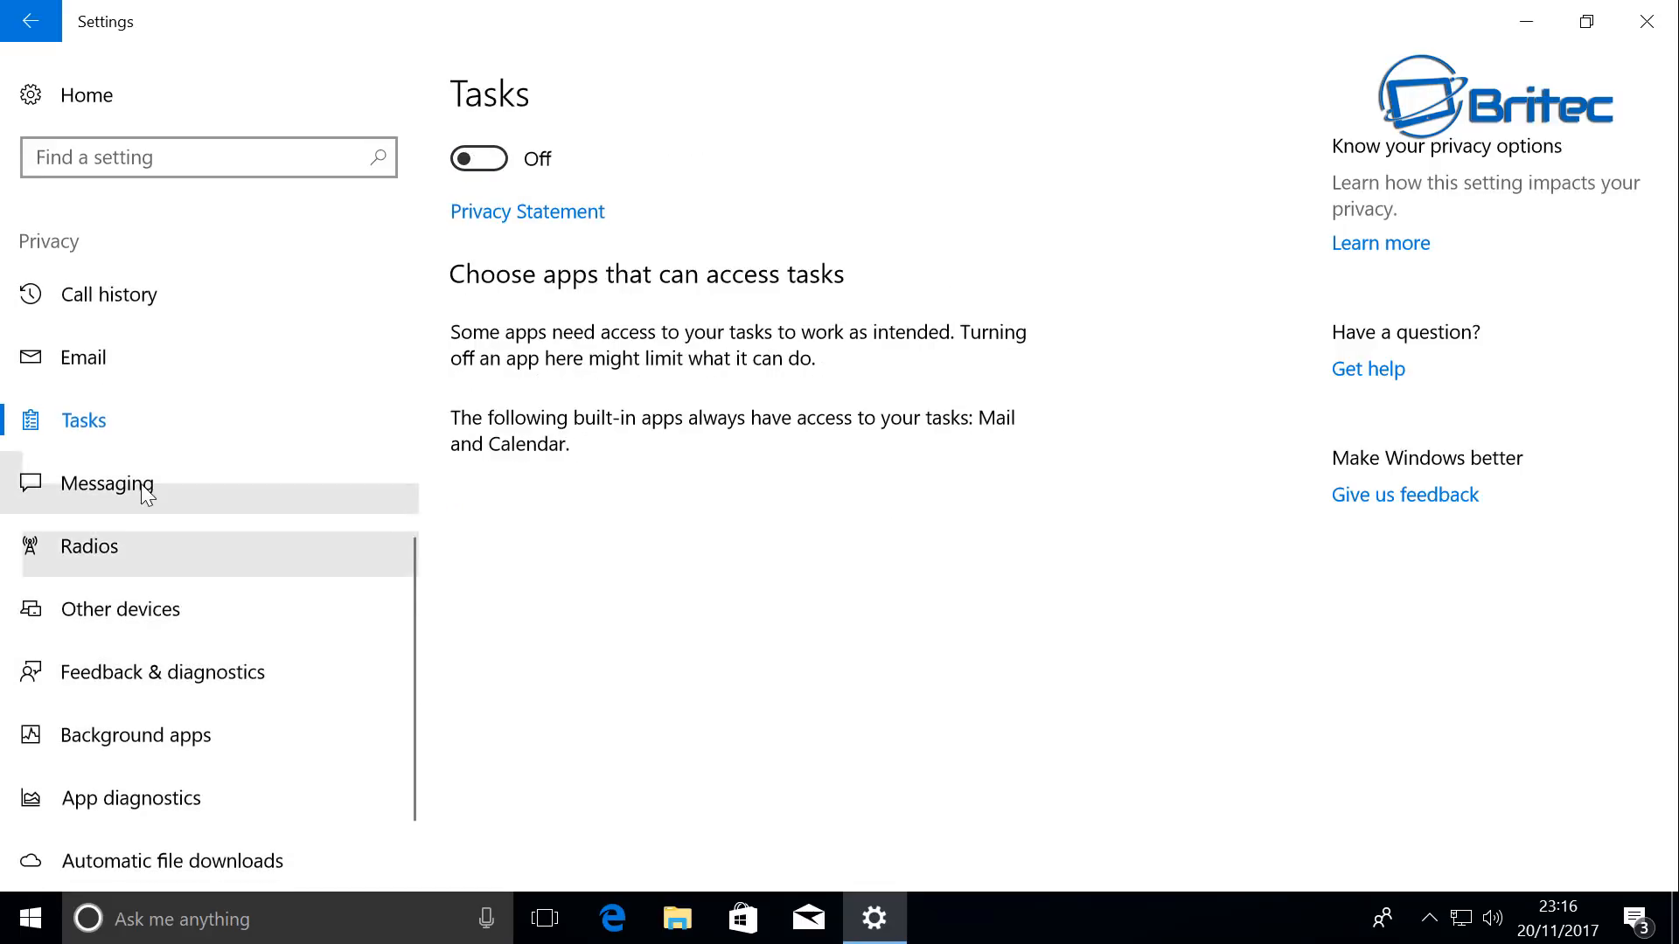
left_click(311, 480)
left_click(472, 185)
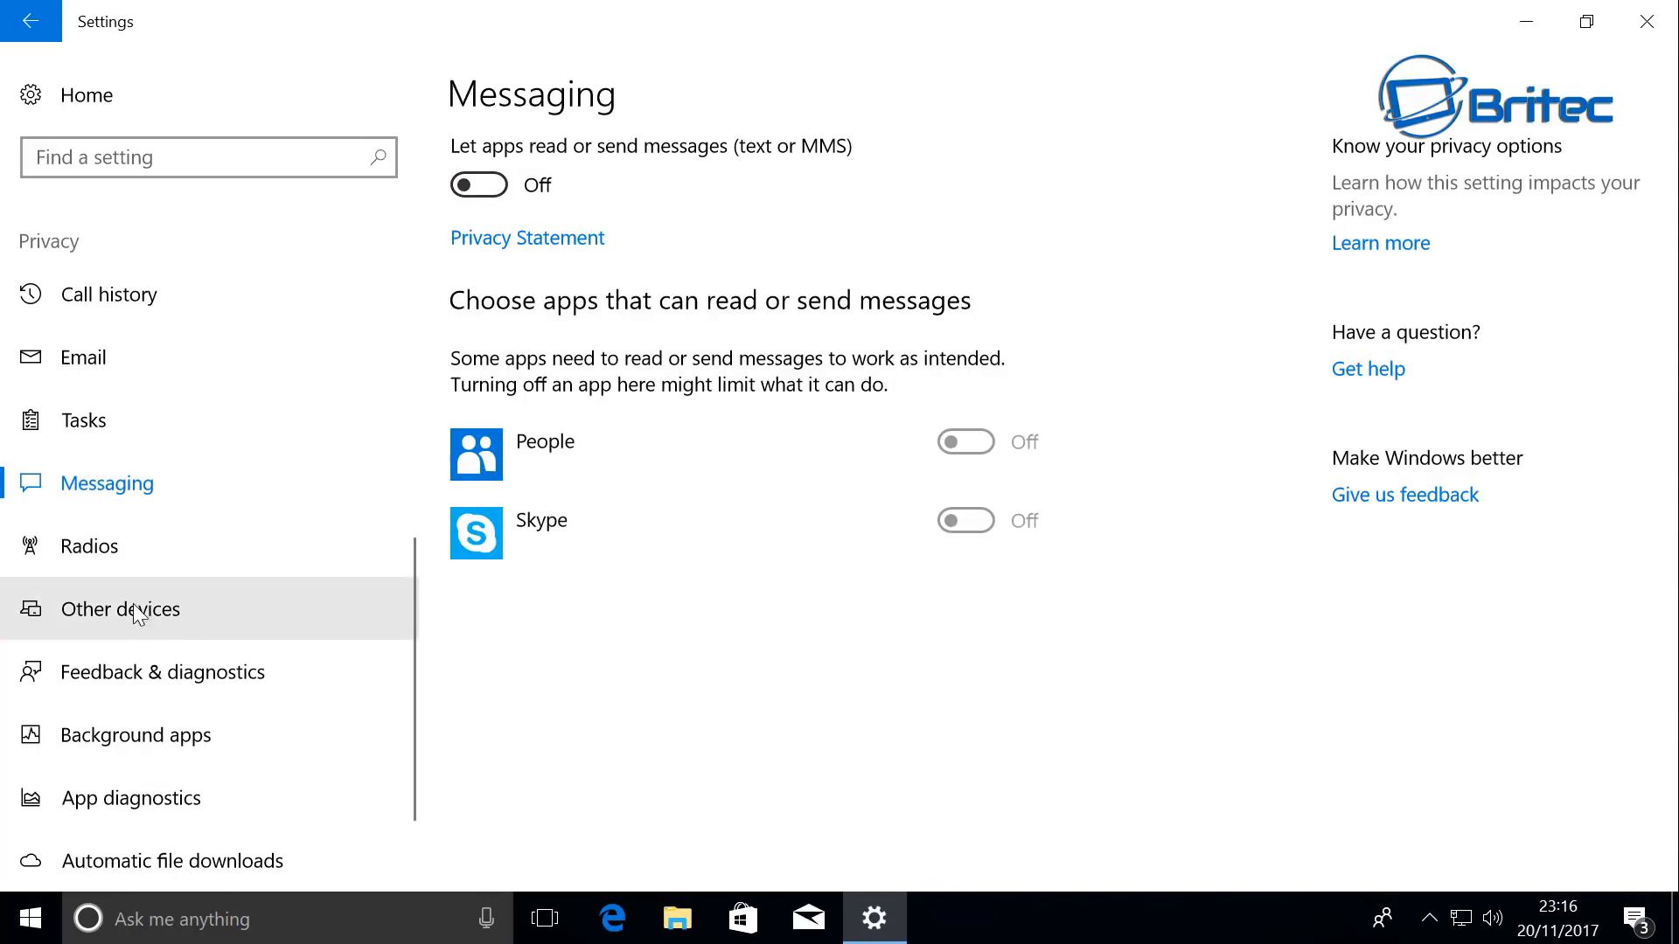
left_click(109, 547)
left_click(461, 294)
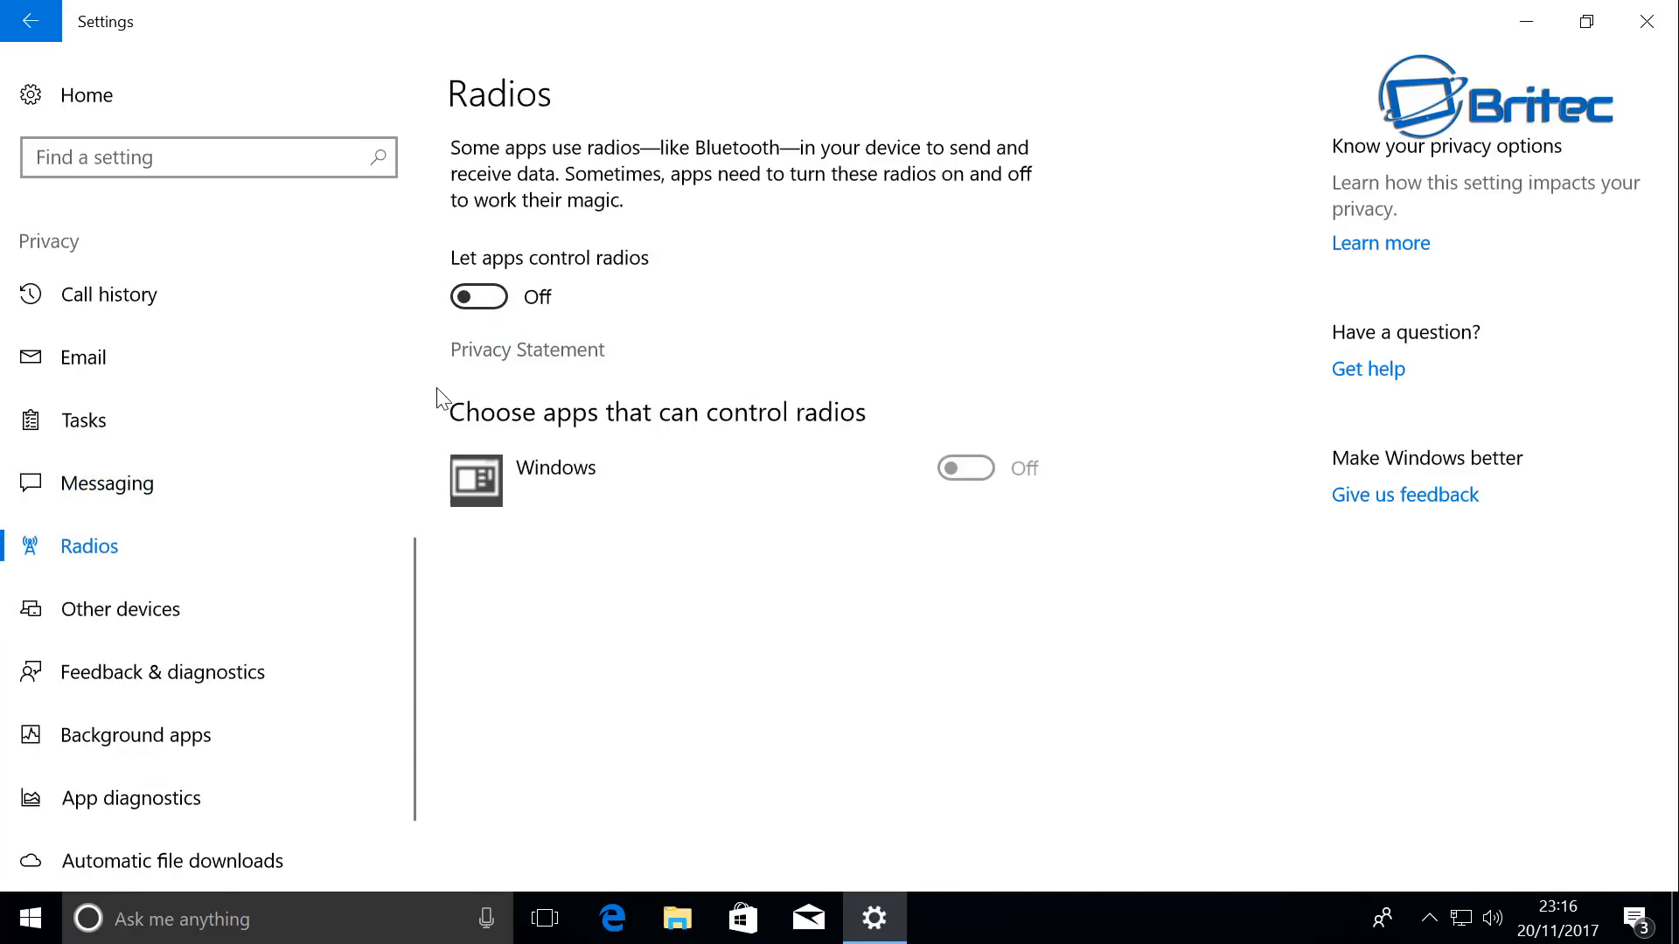
Step: Turn off automatic sharing and syncing of info with unpaired wireless devices in the Other devices privacy settings
scroll(199, 606, "down", 3)
left_click(220, 504)
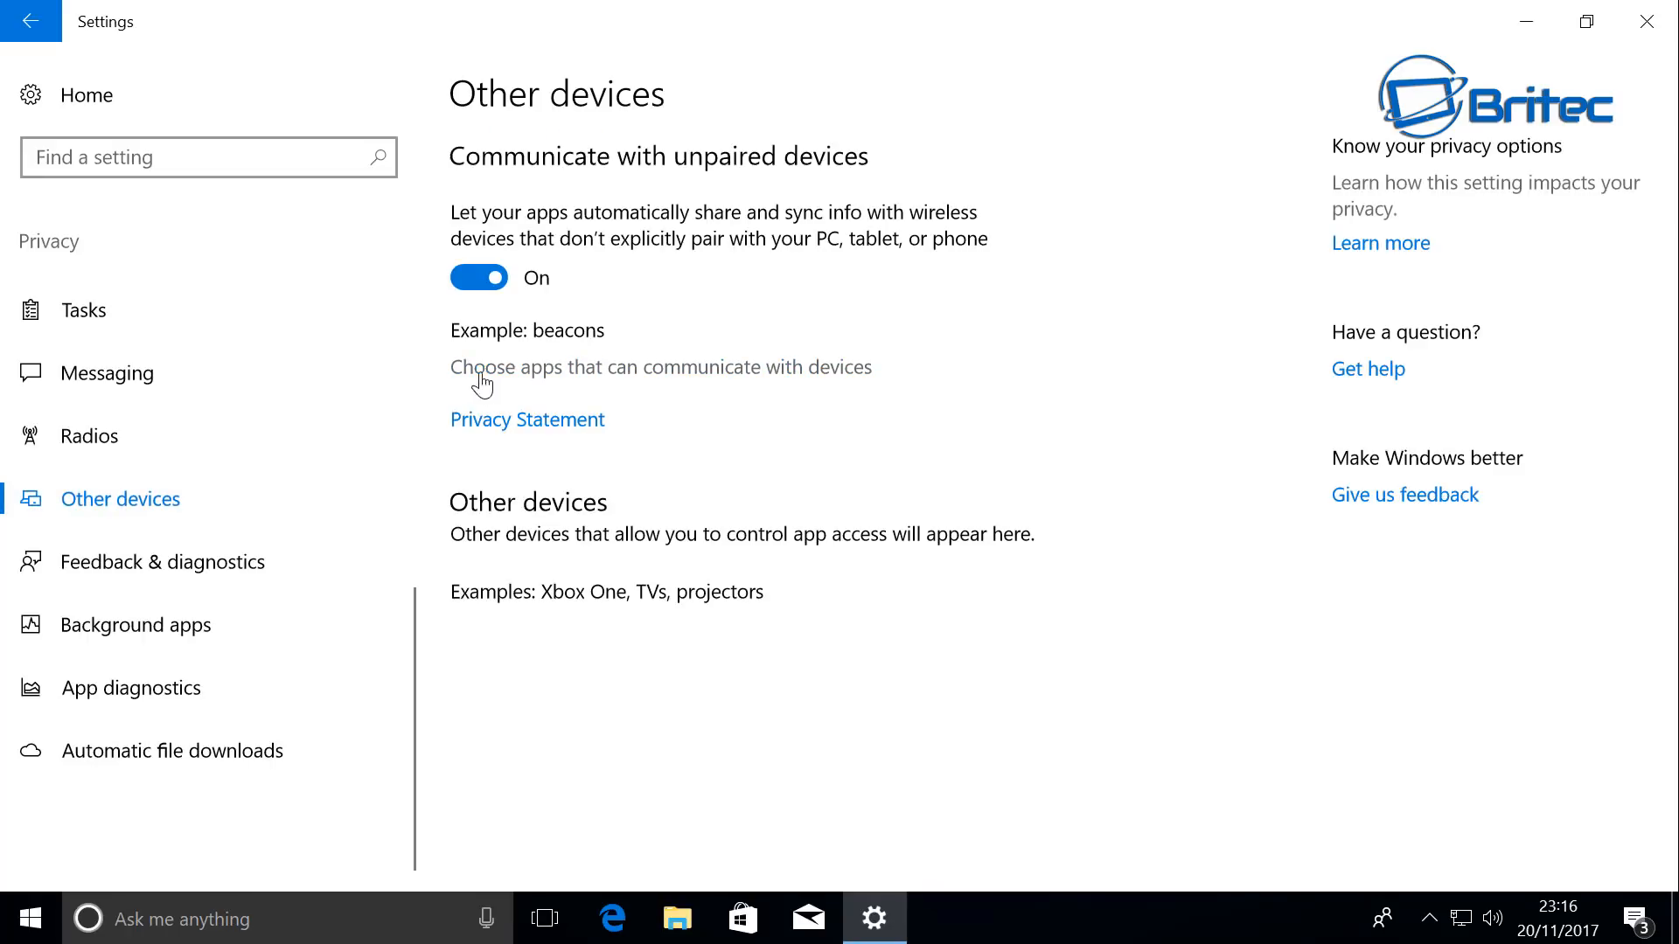
left_click(481, 276)
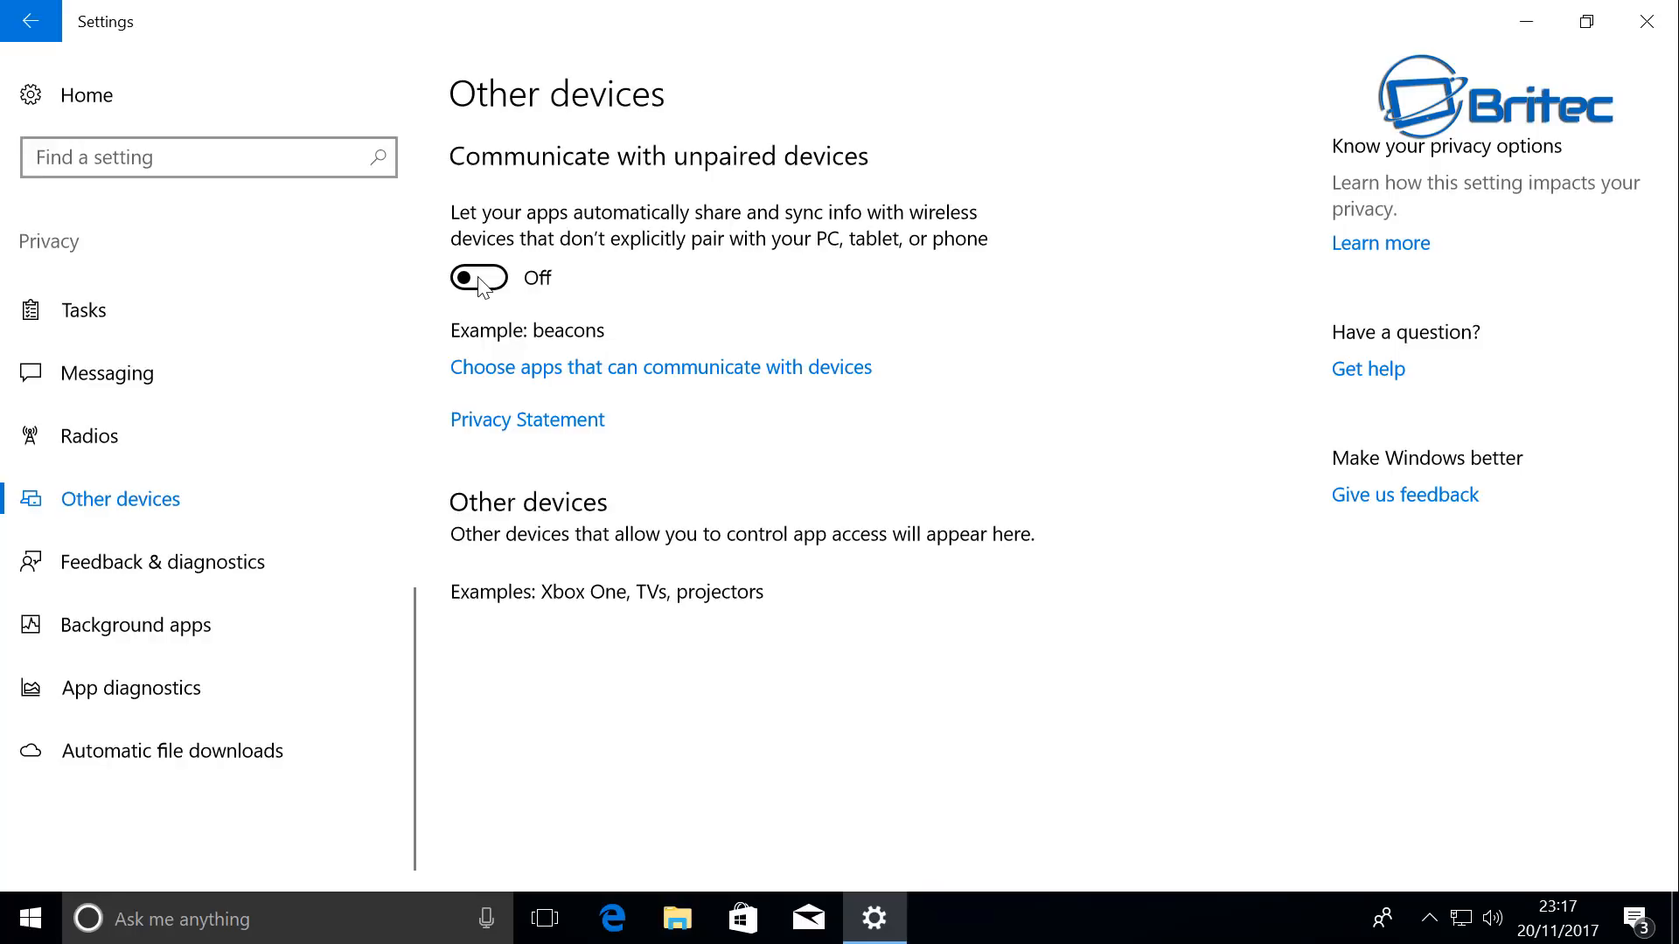
Step: Set diagnostic data to Basic, turn off tailored experiences, and set the feedback frequency to Never
left_click(151, 561)
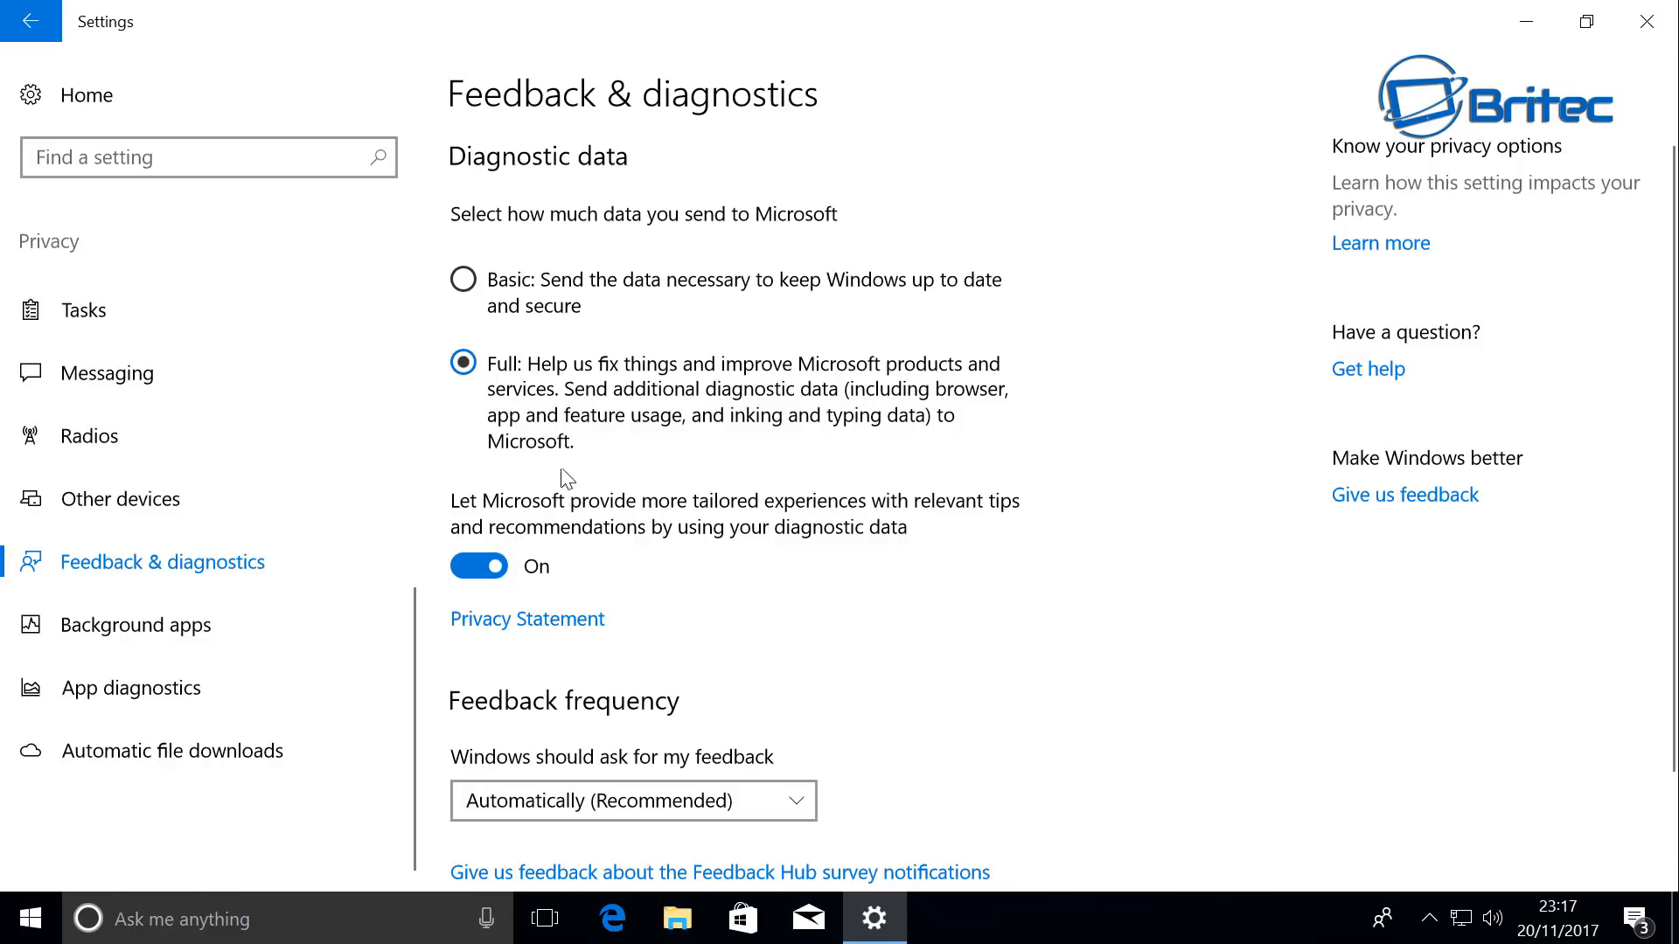
left_click(462, 281)
left_click(491, 561)
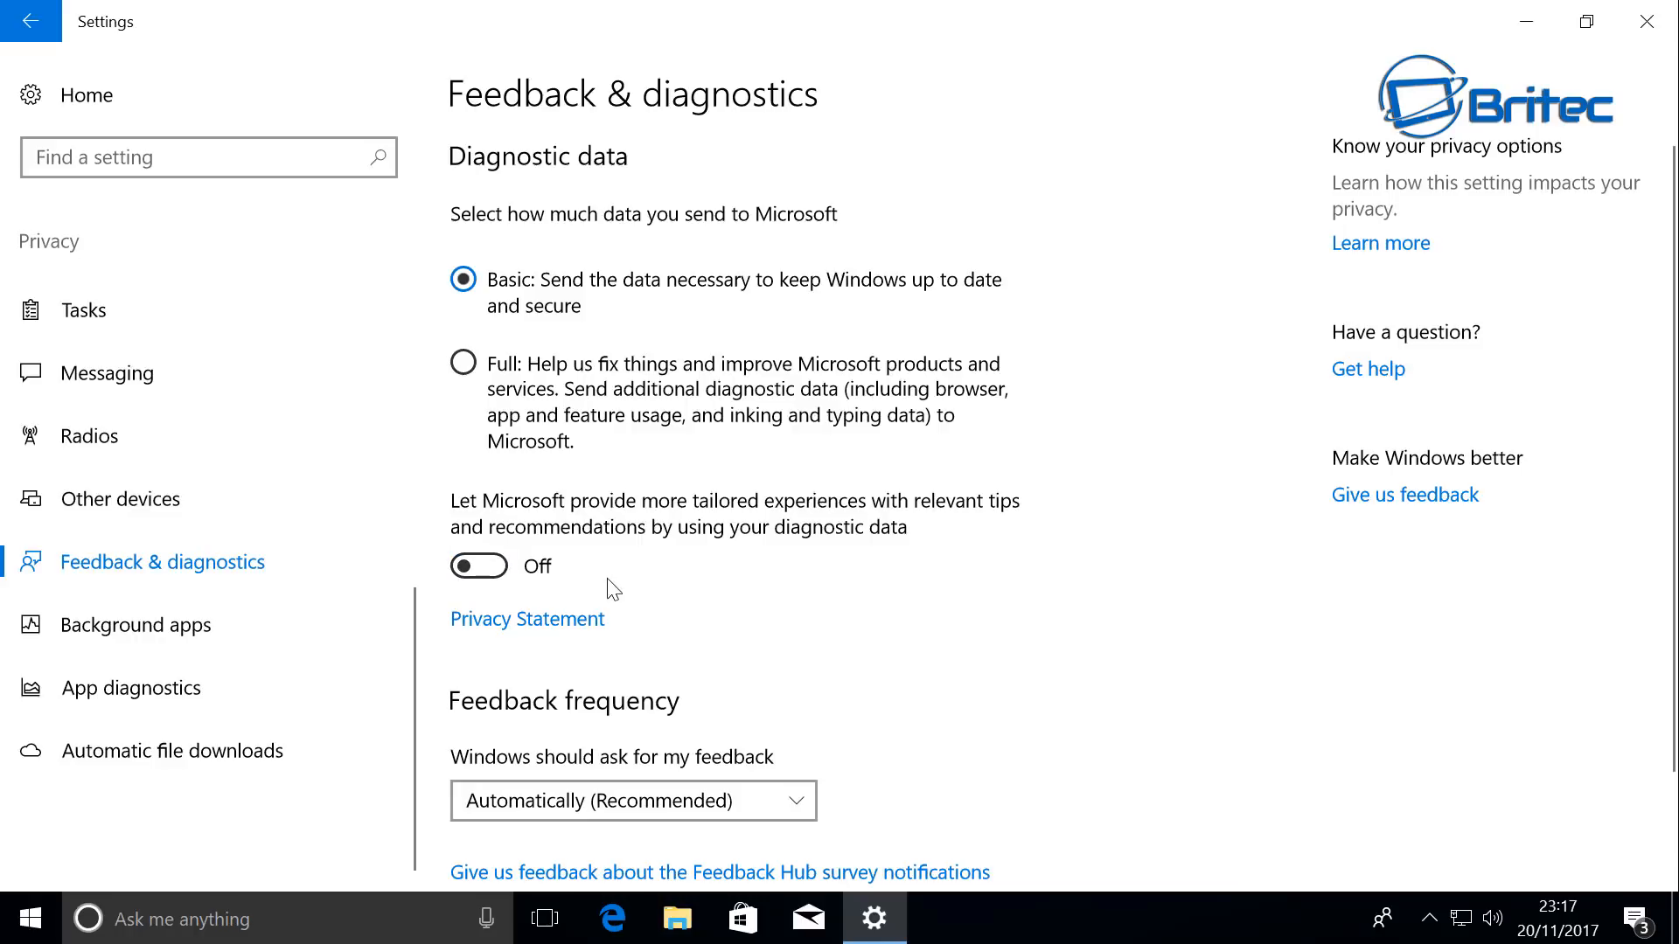
scroll(761, 599, "down", 2)
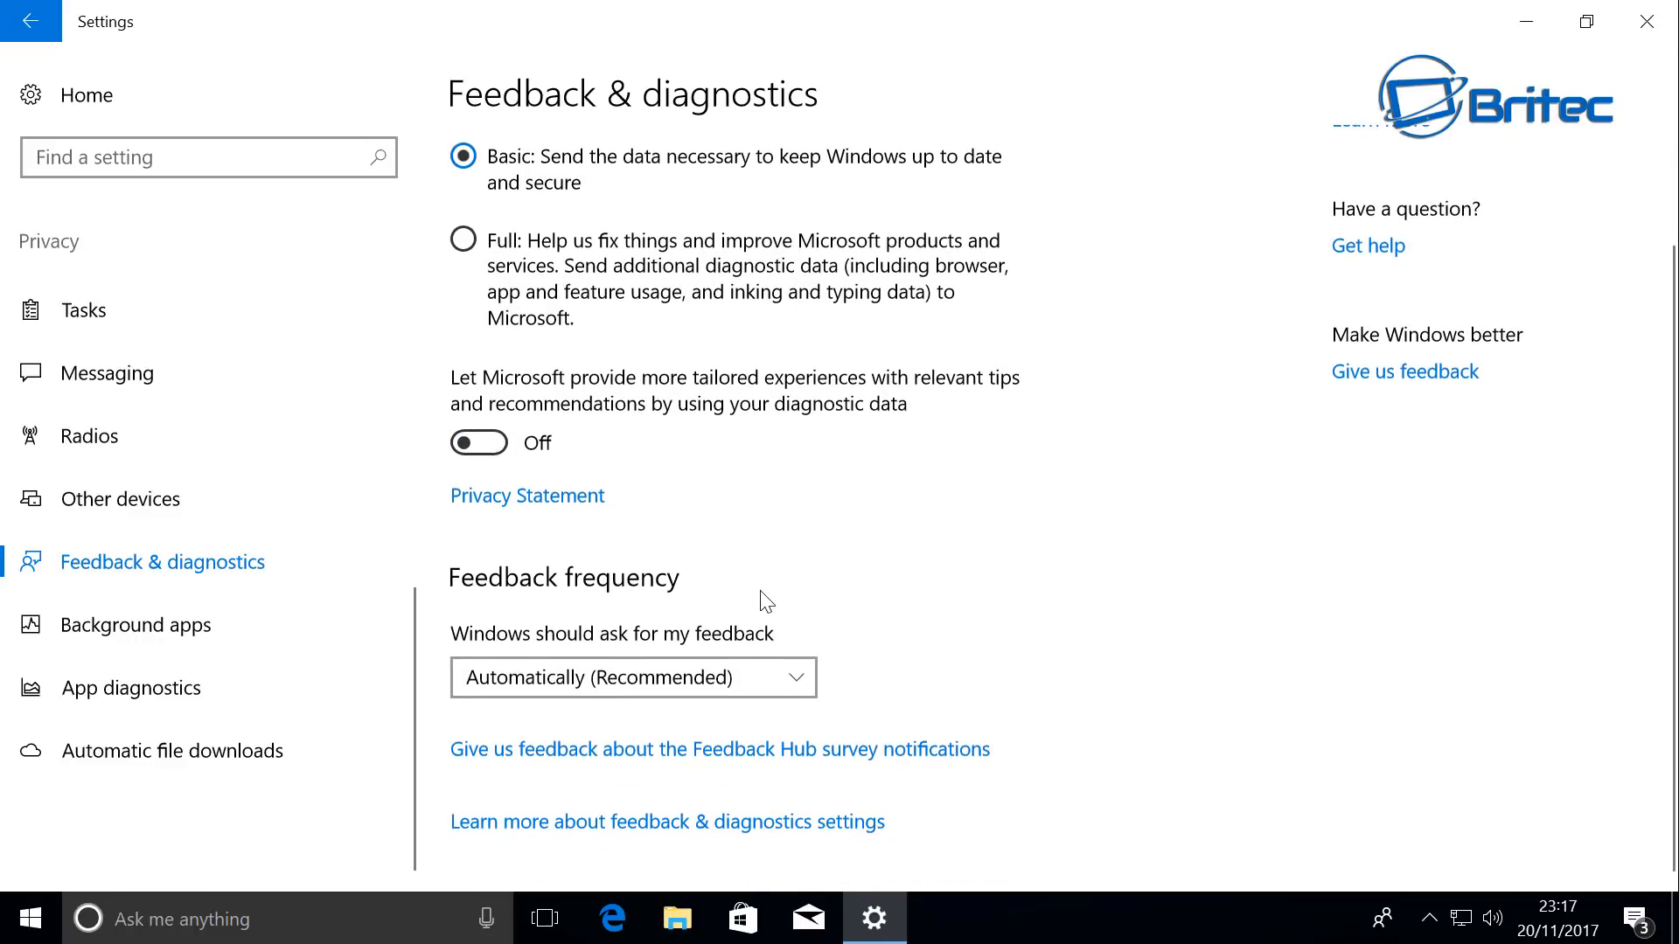
left_click(681, 676)
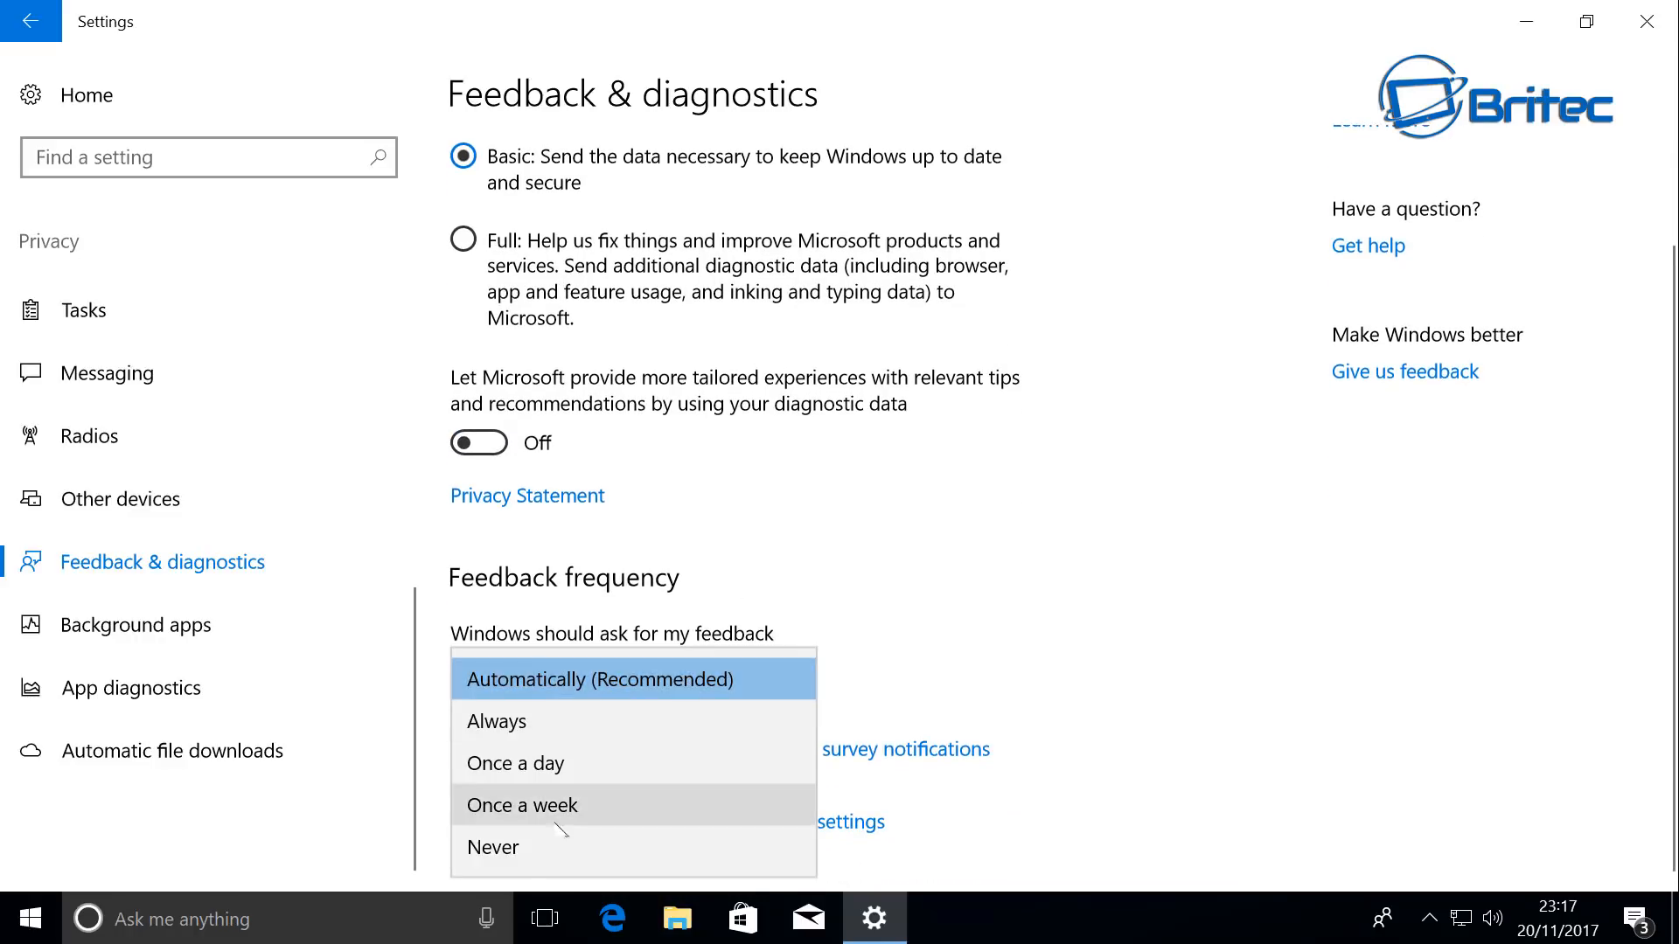
left_click(530, 858)
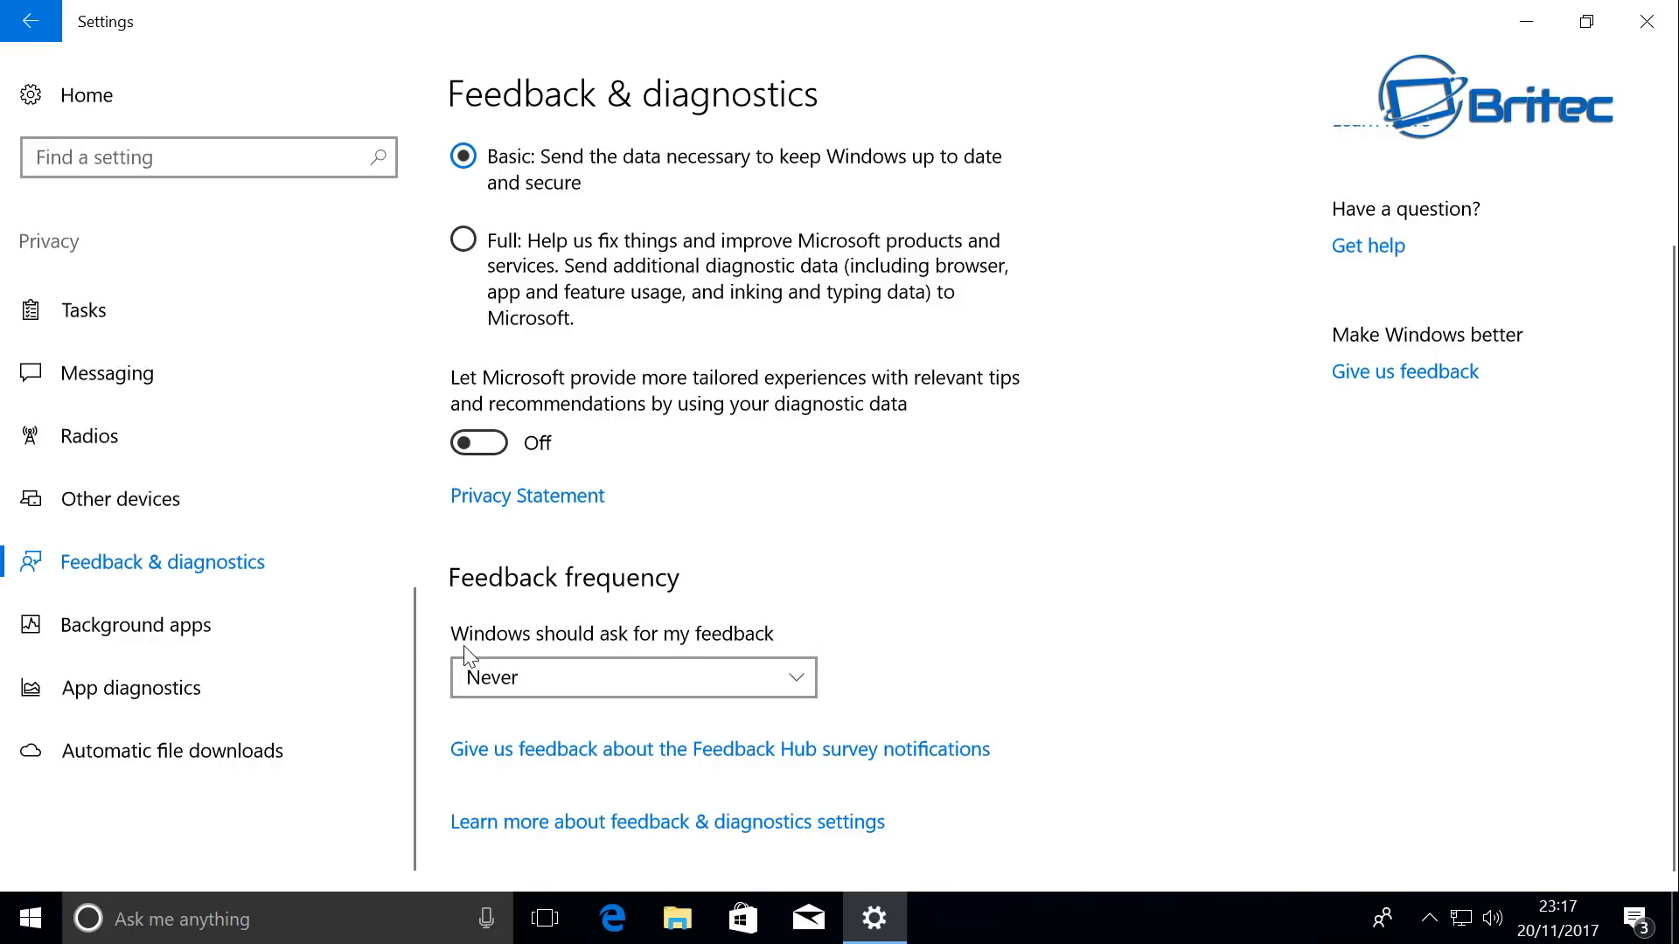
Step: Go to the Background apps page of the Privacy settings, reopening Windows Settings if it closes
left_click(159, 640)
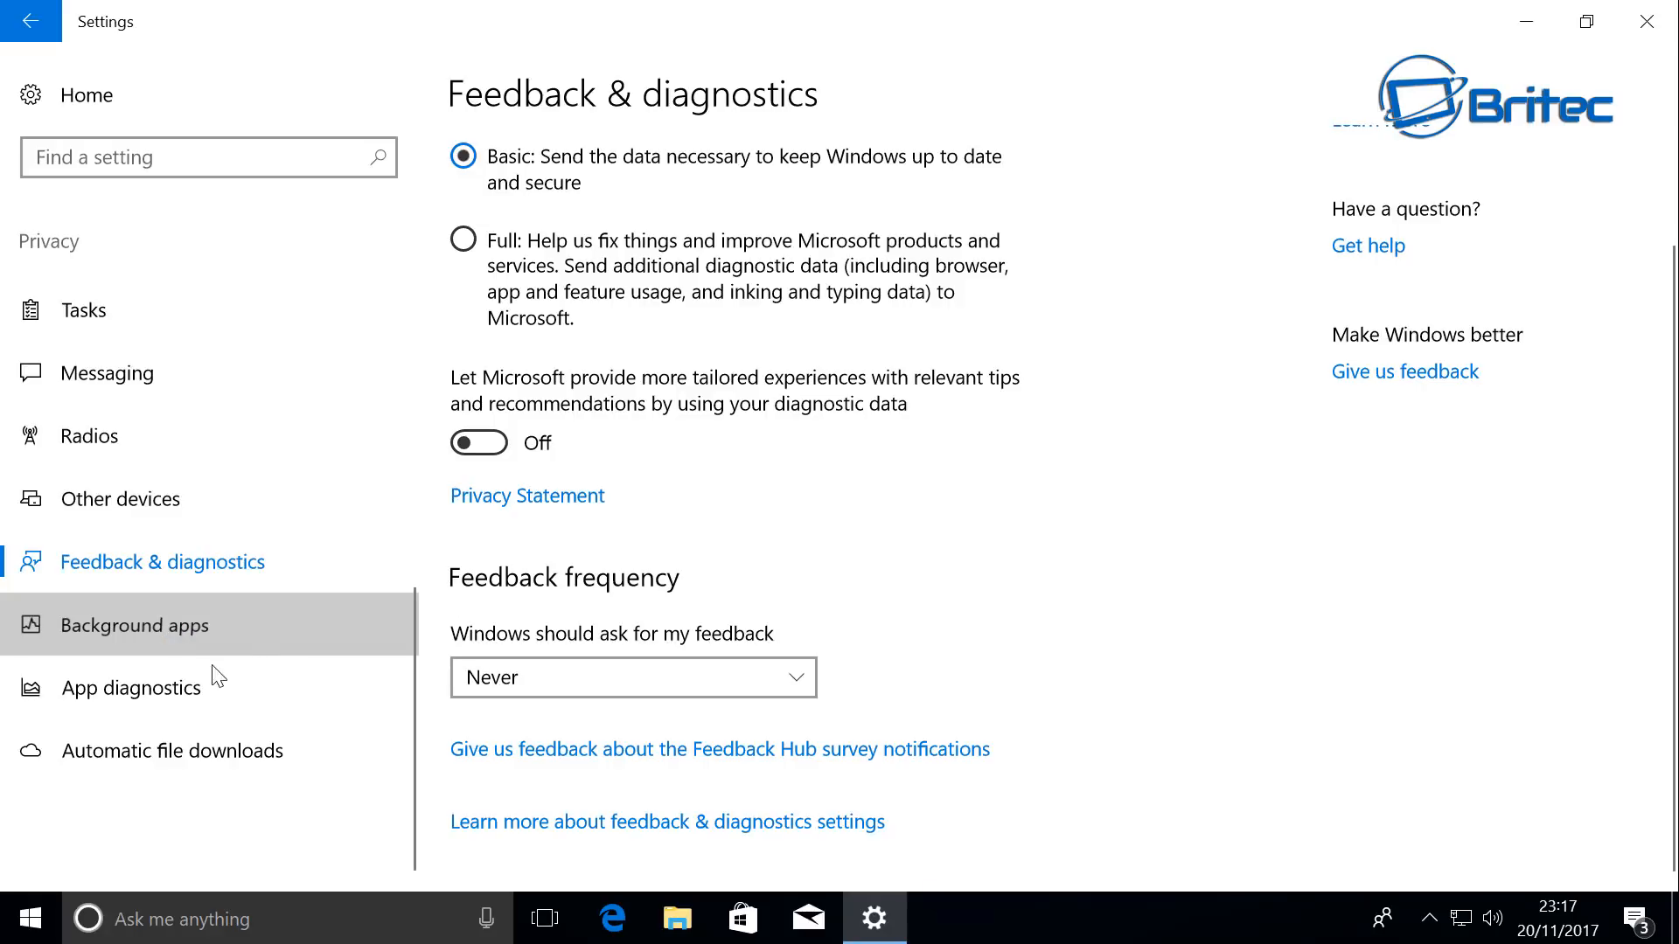
left_click(139, 626)
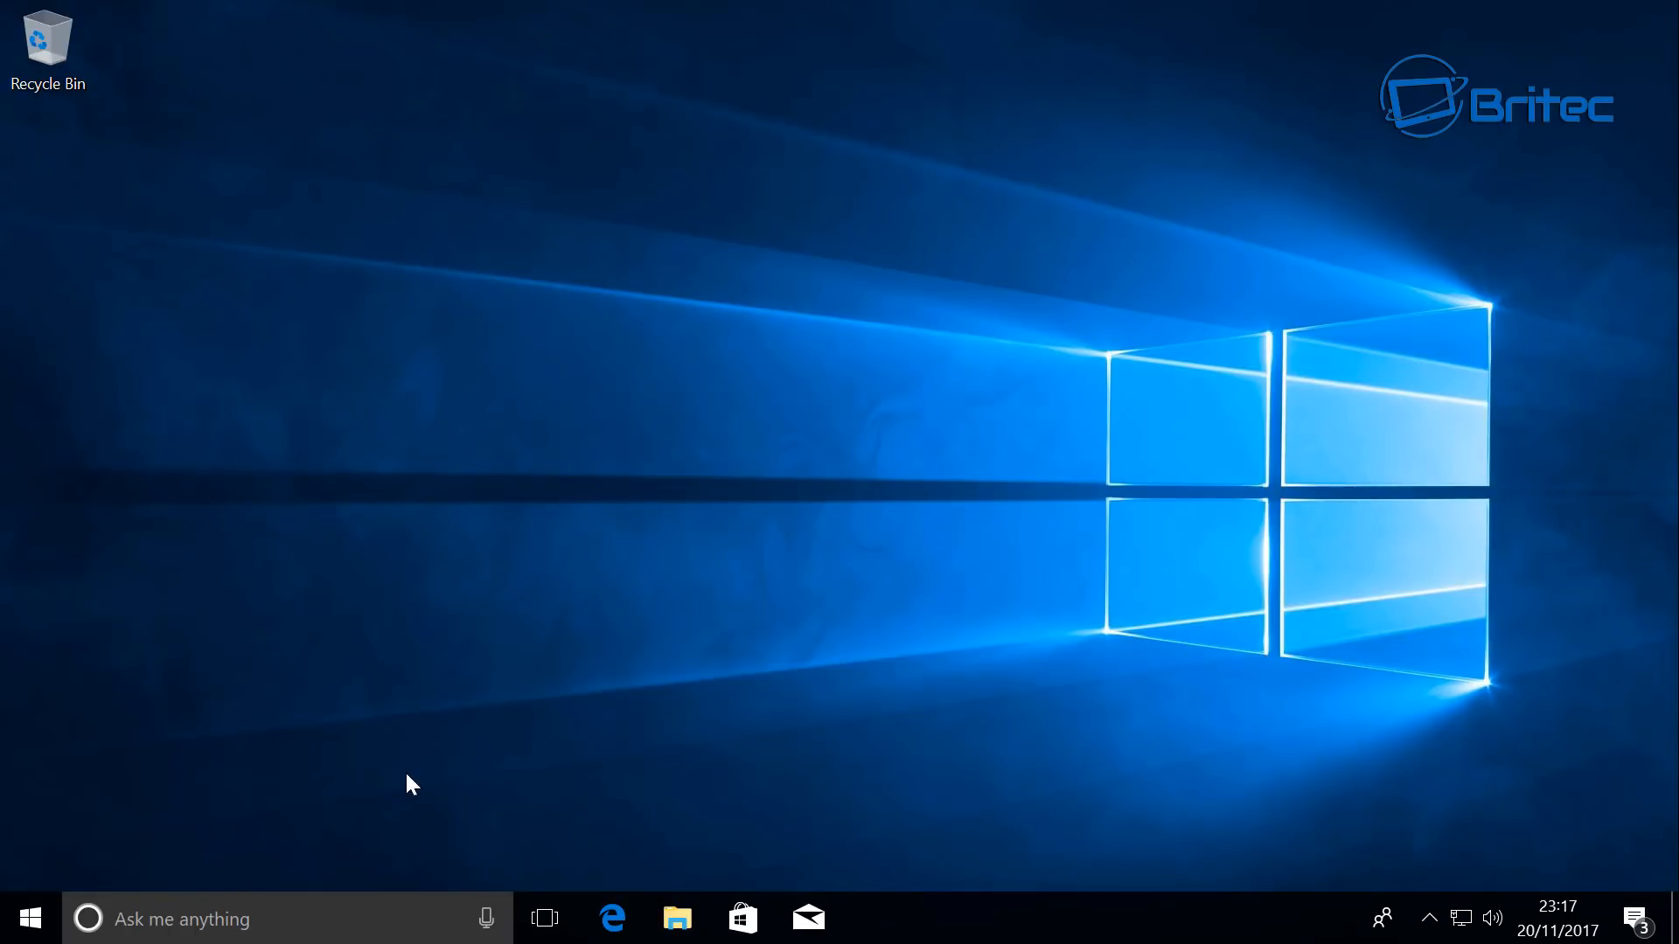
left_click(26, 916)
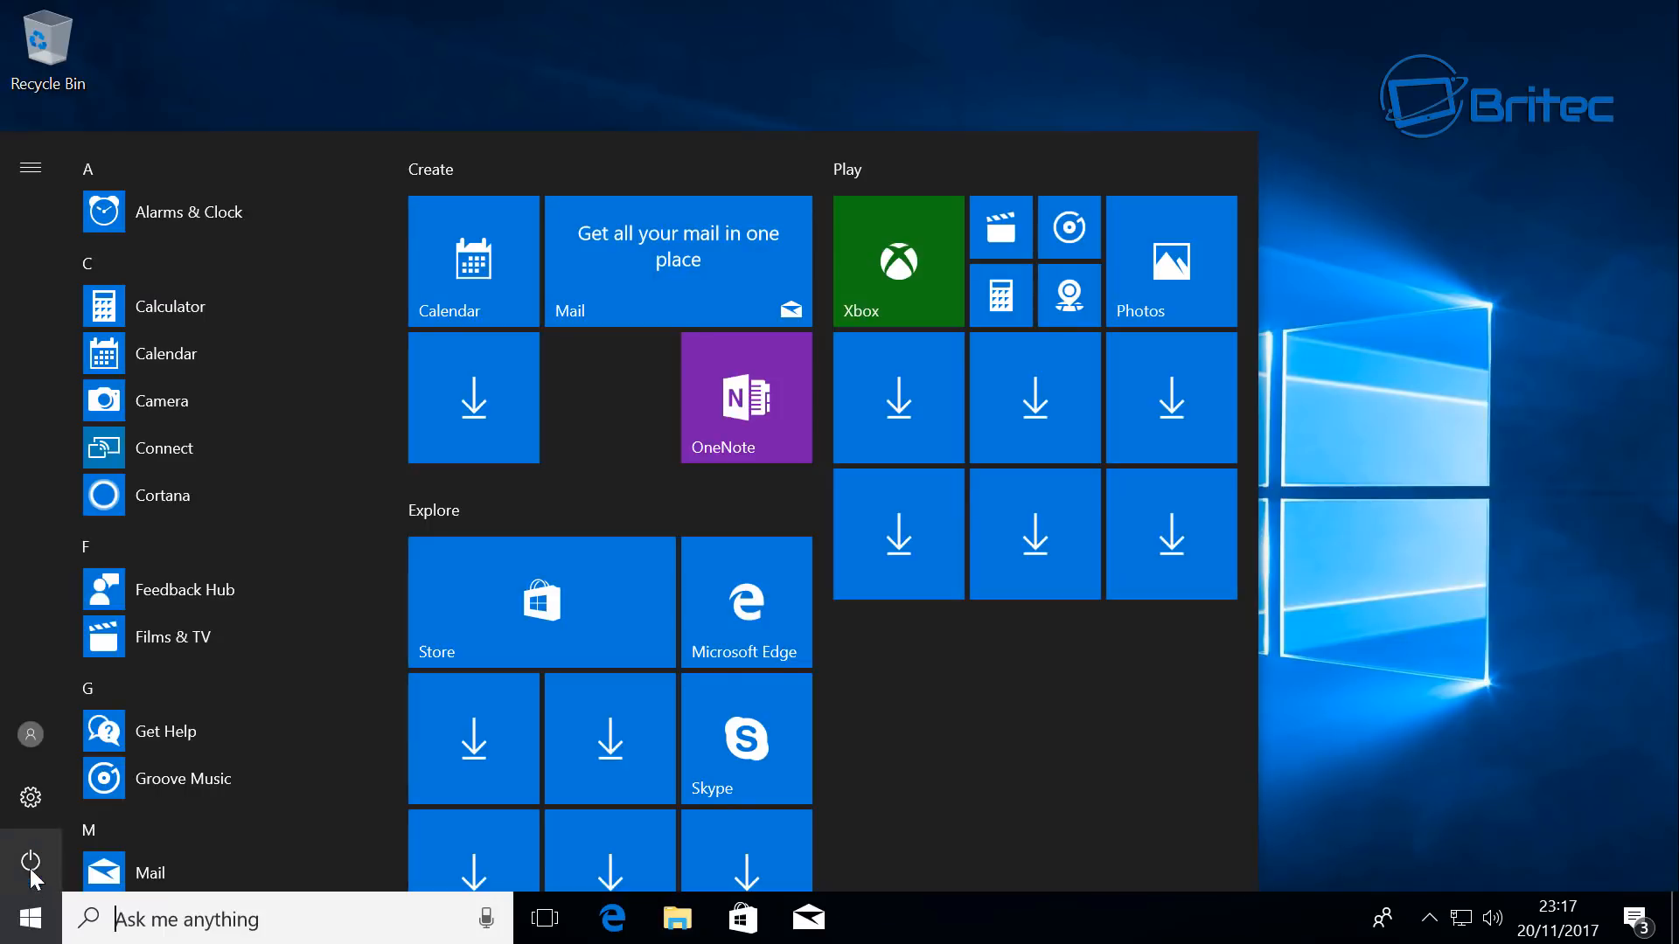
left_click(37, 796)
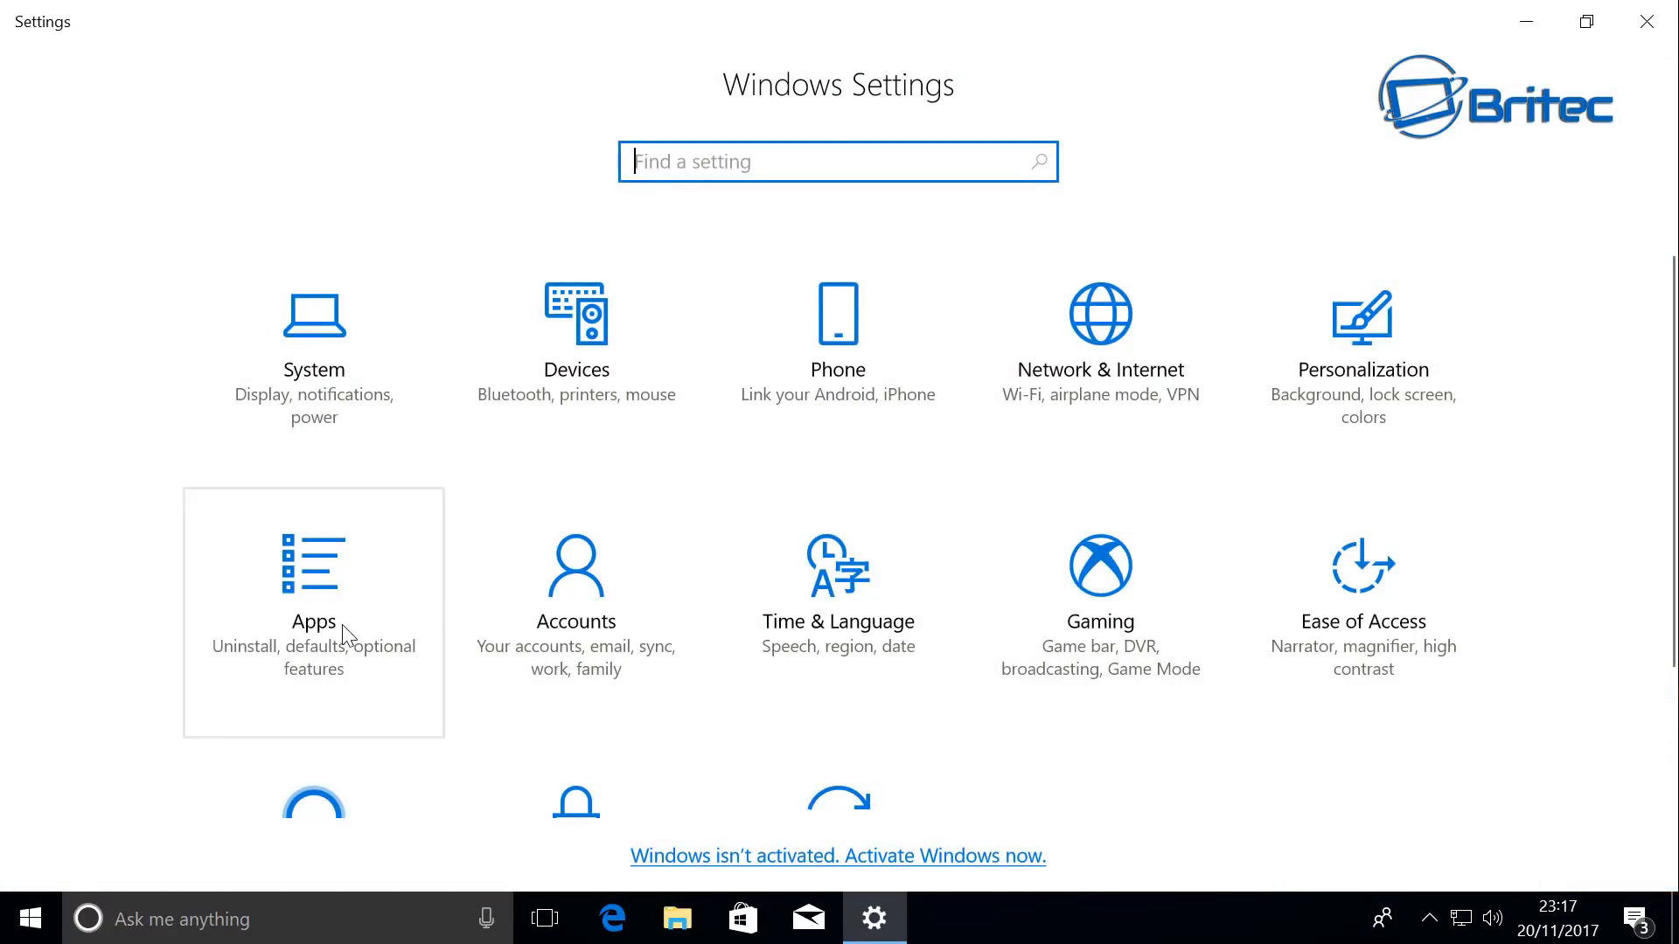
scroll(368, 638, "down", 2)
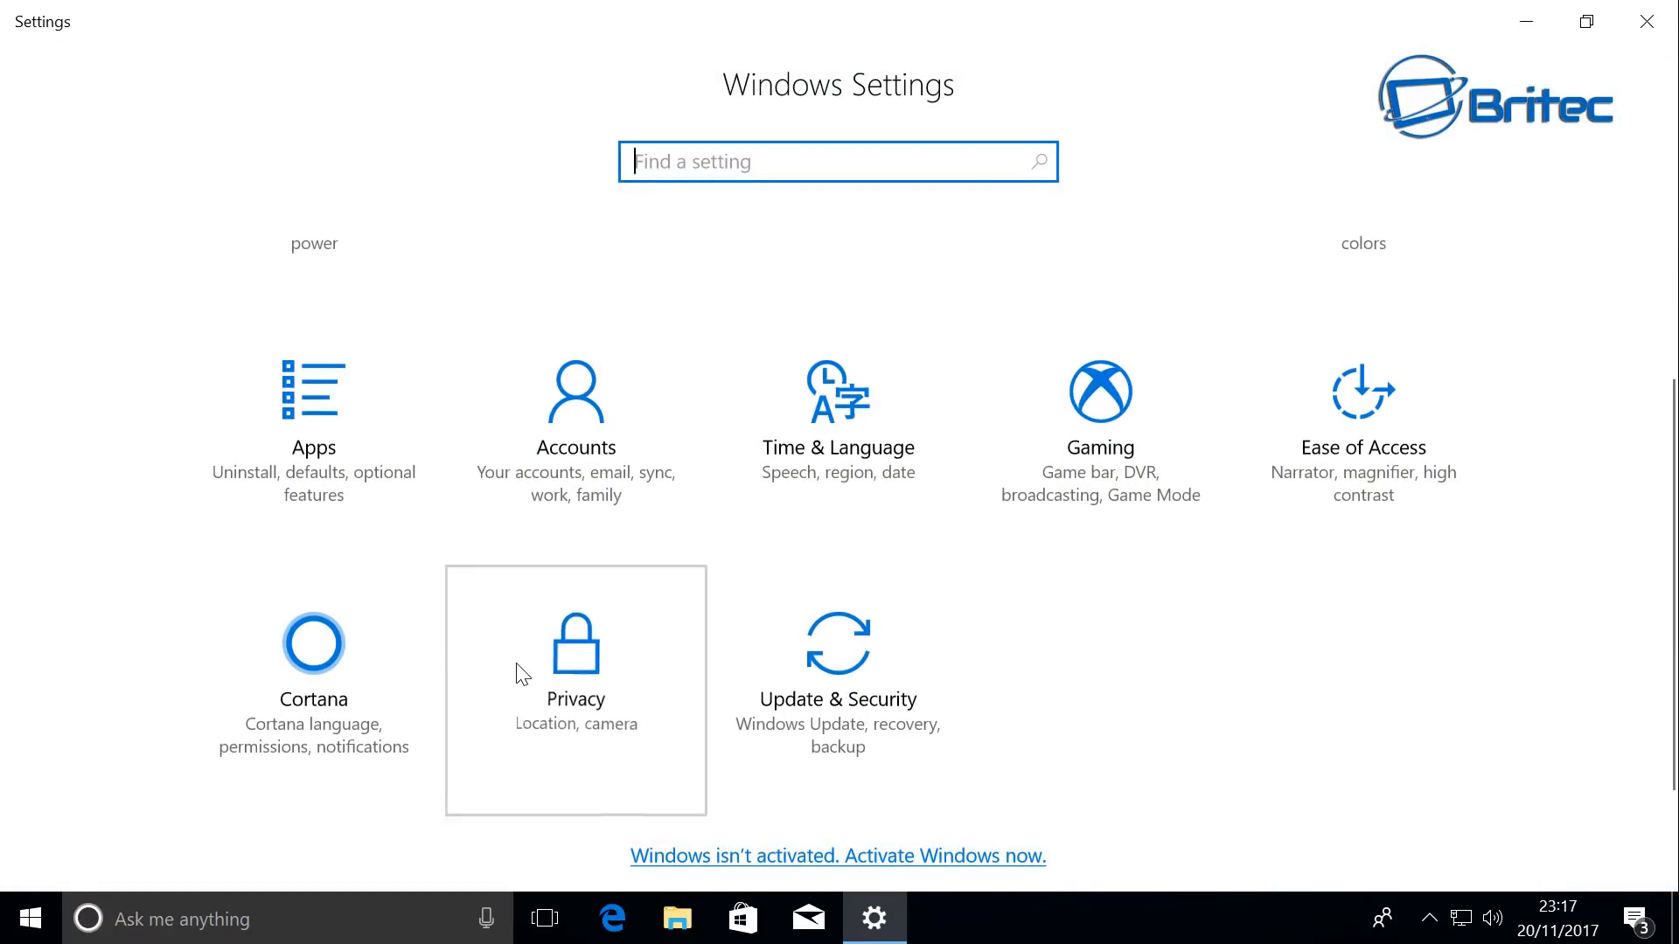
left_click(522, 674)
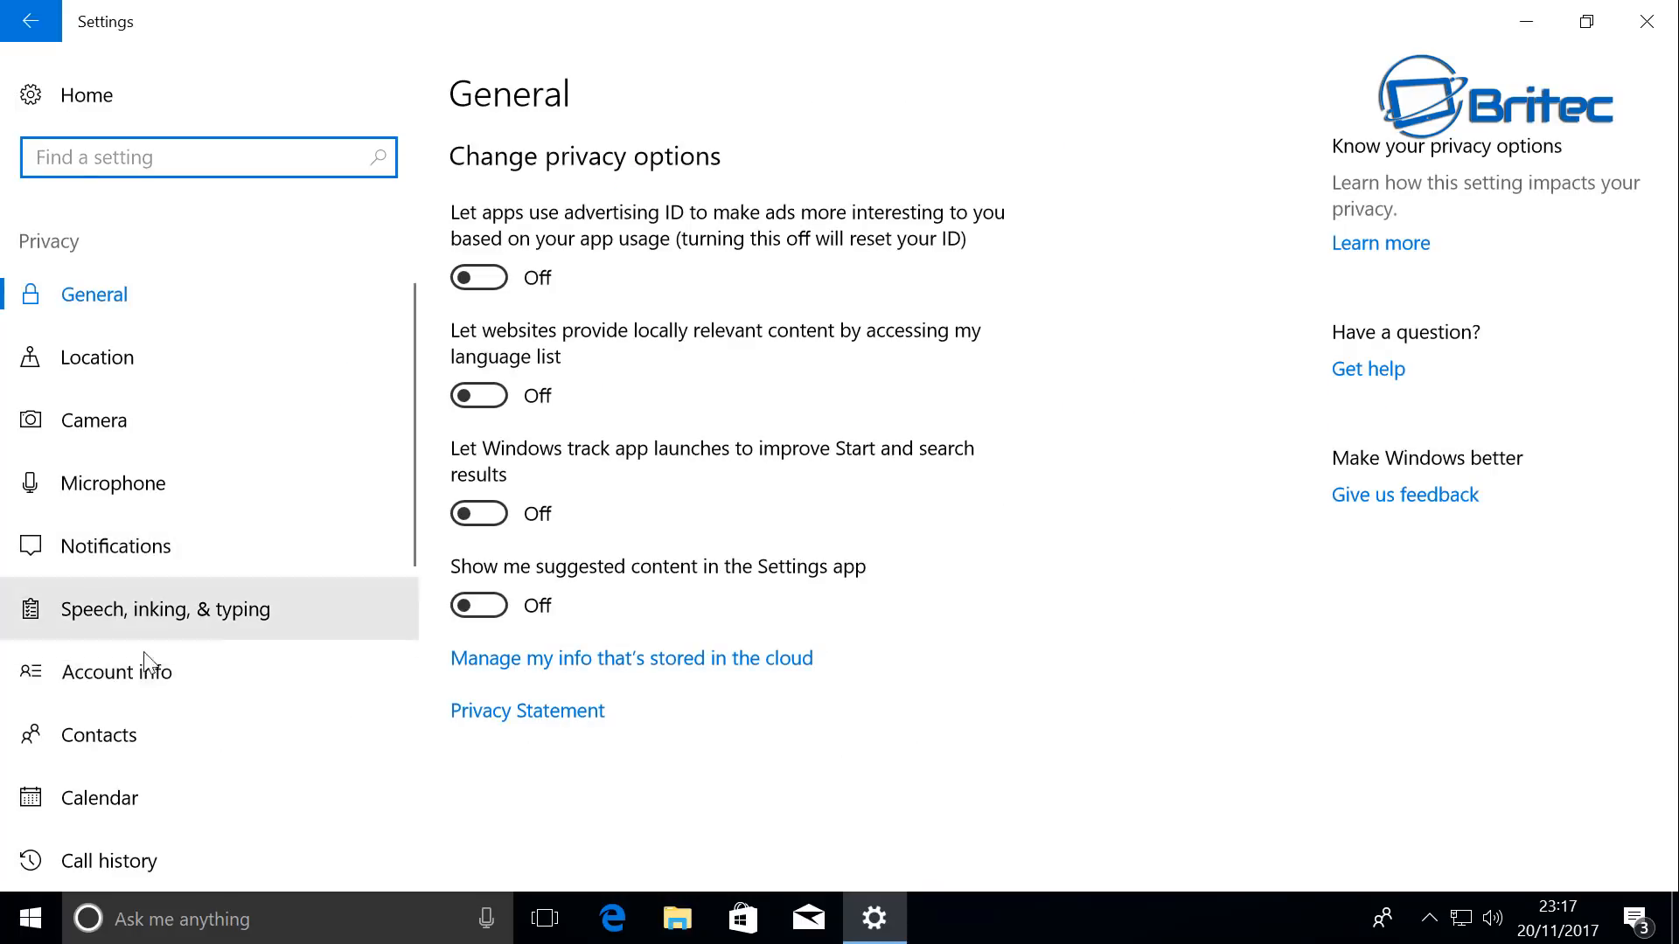
left_click(115, 747)
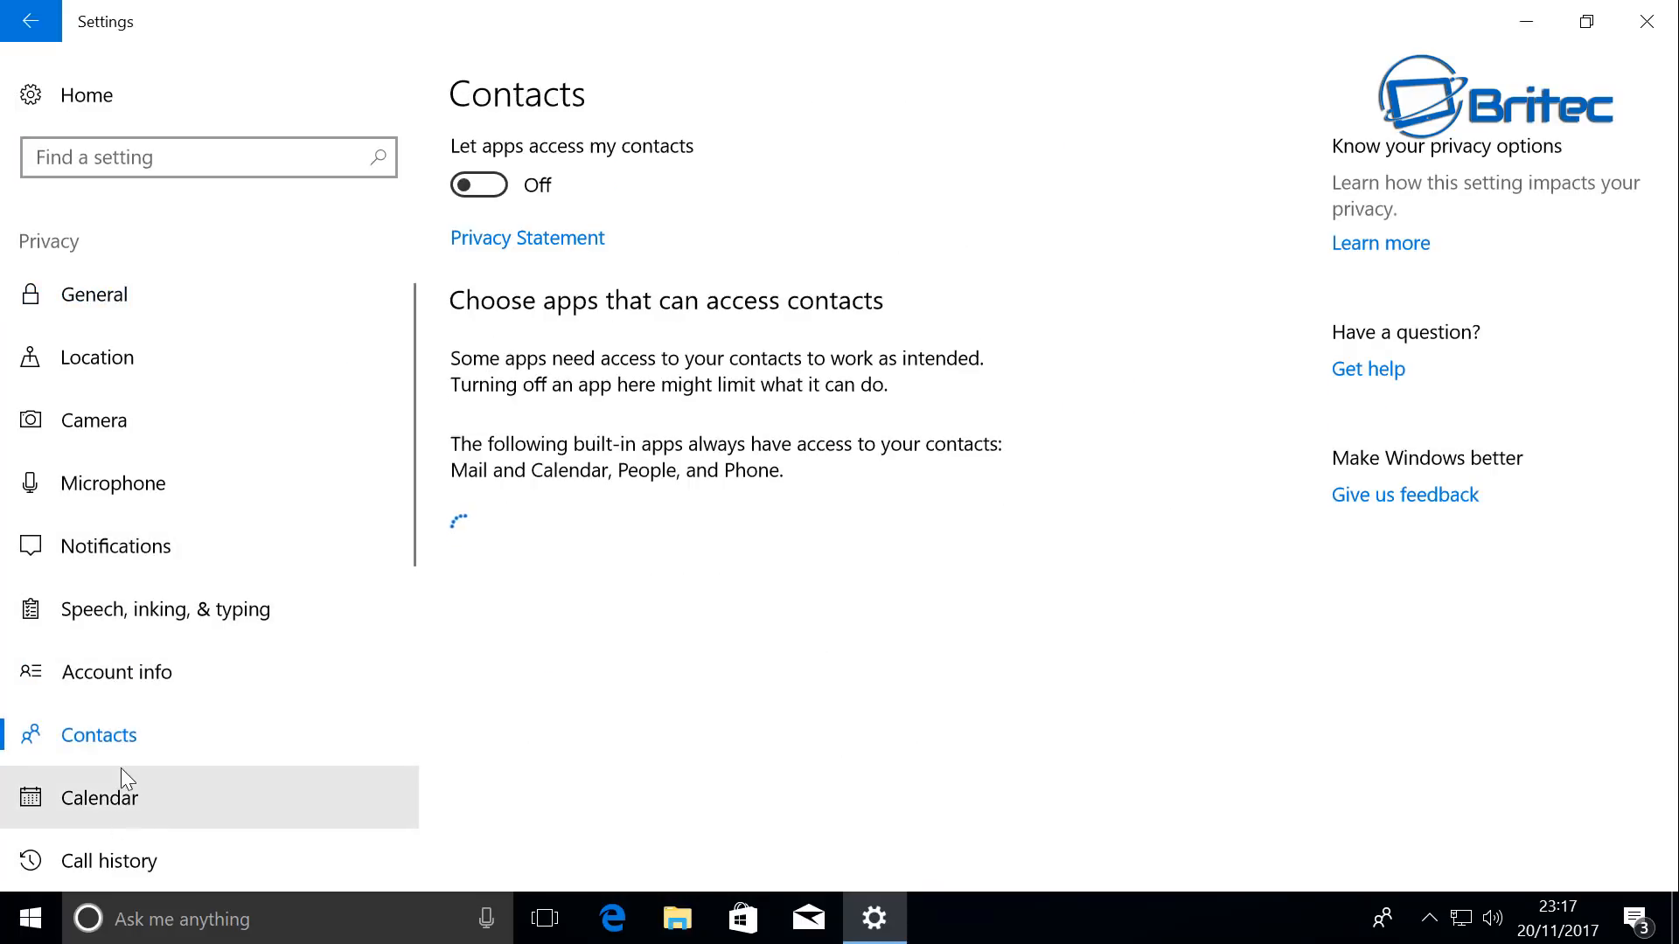
left_click(122, 774)
scroll(201, 726, "down", 4)
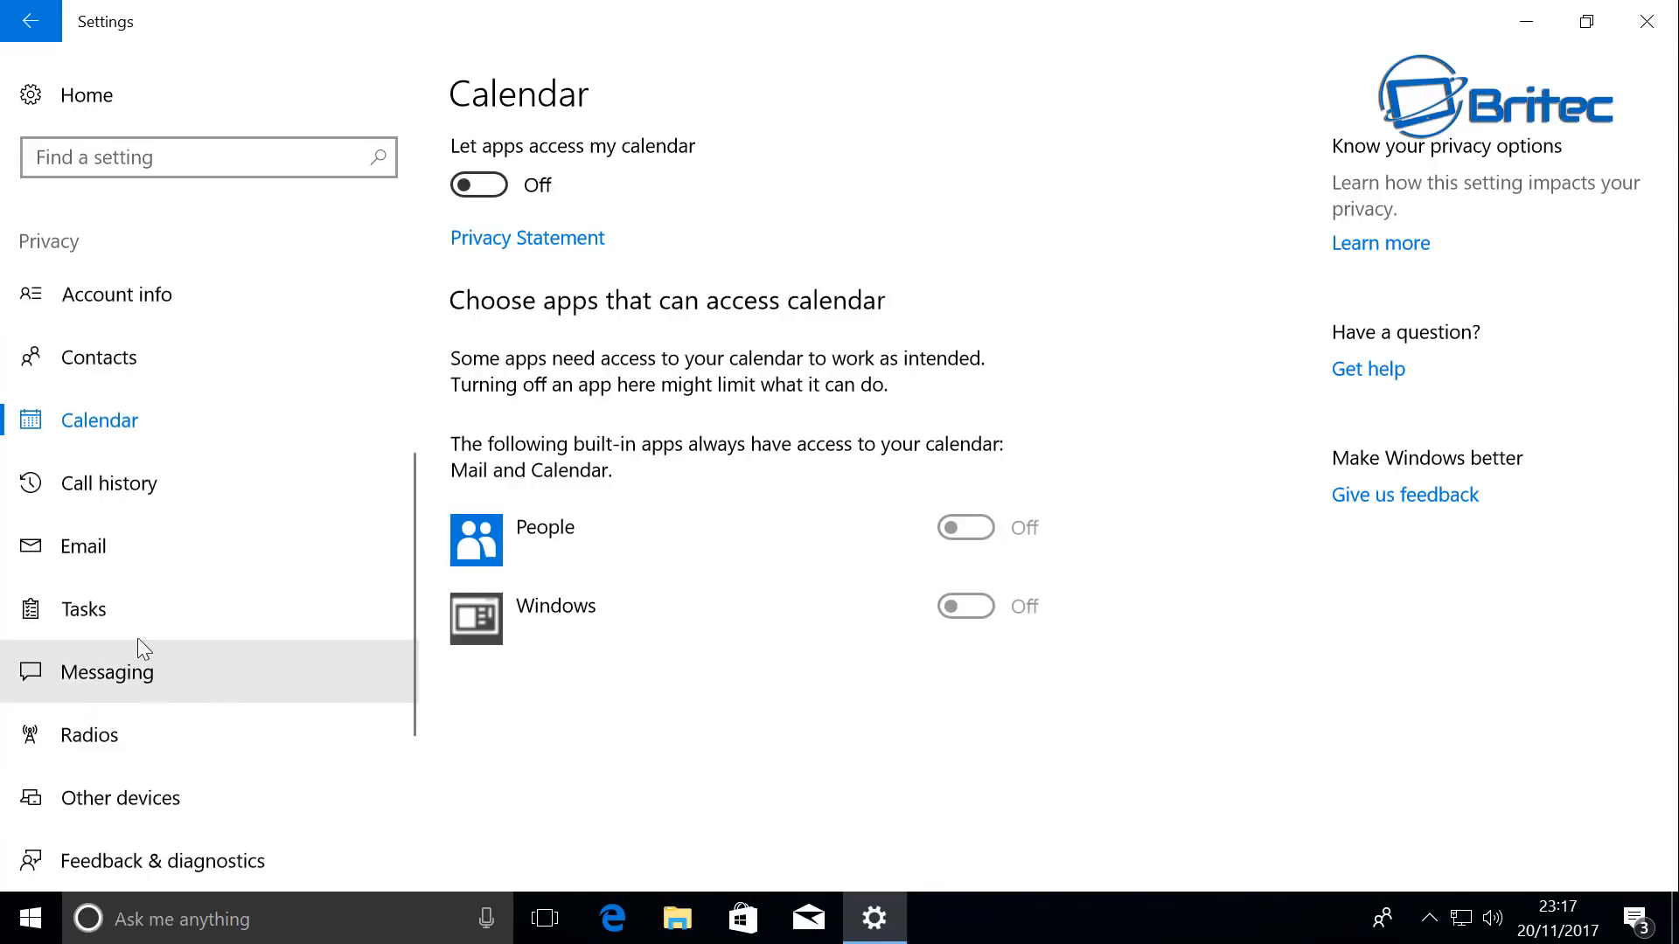
scroll(154, 691, "down", 3)
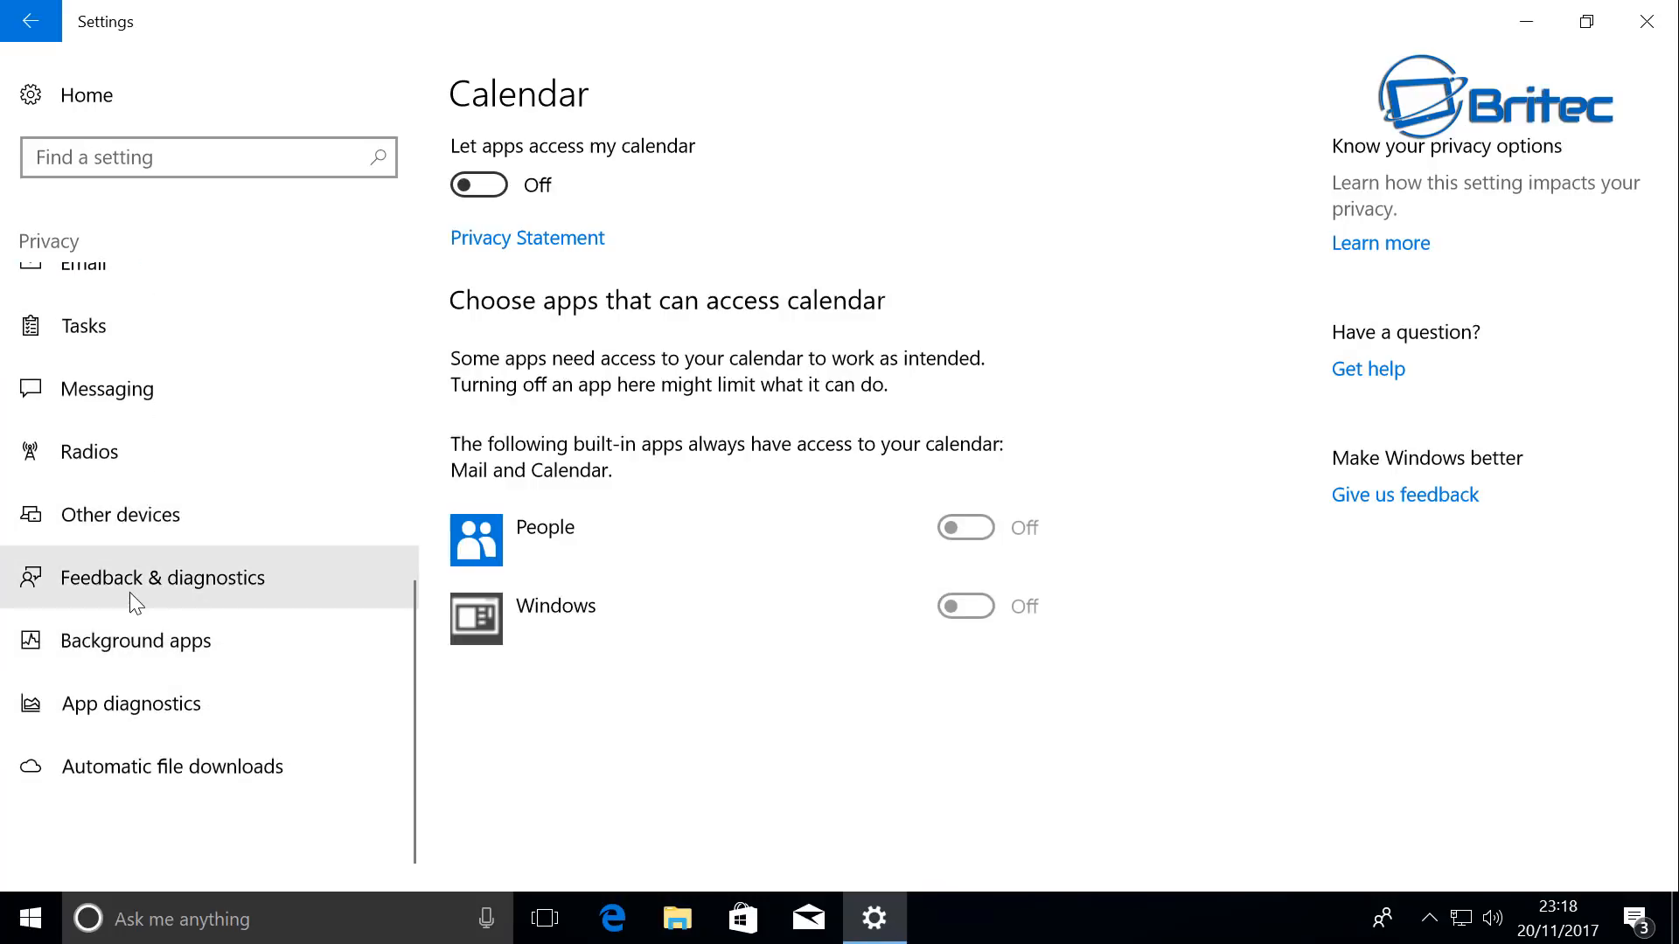
left_click(118, 642)
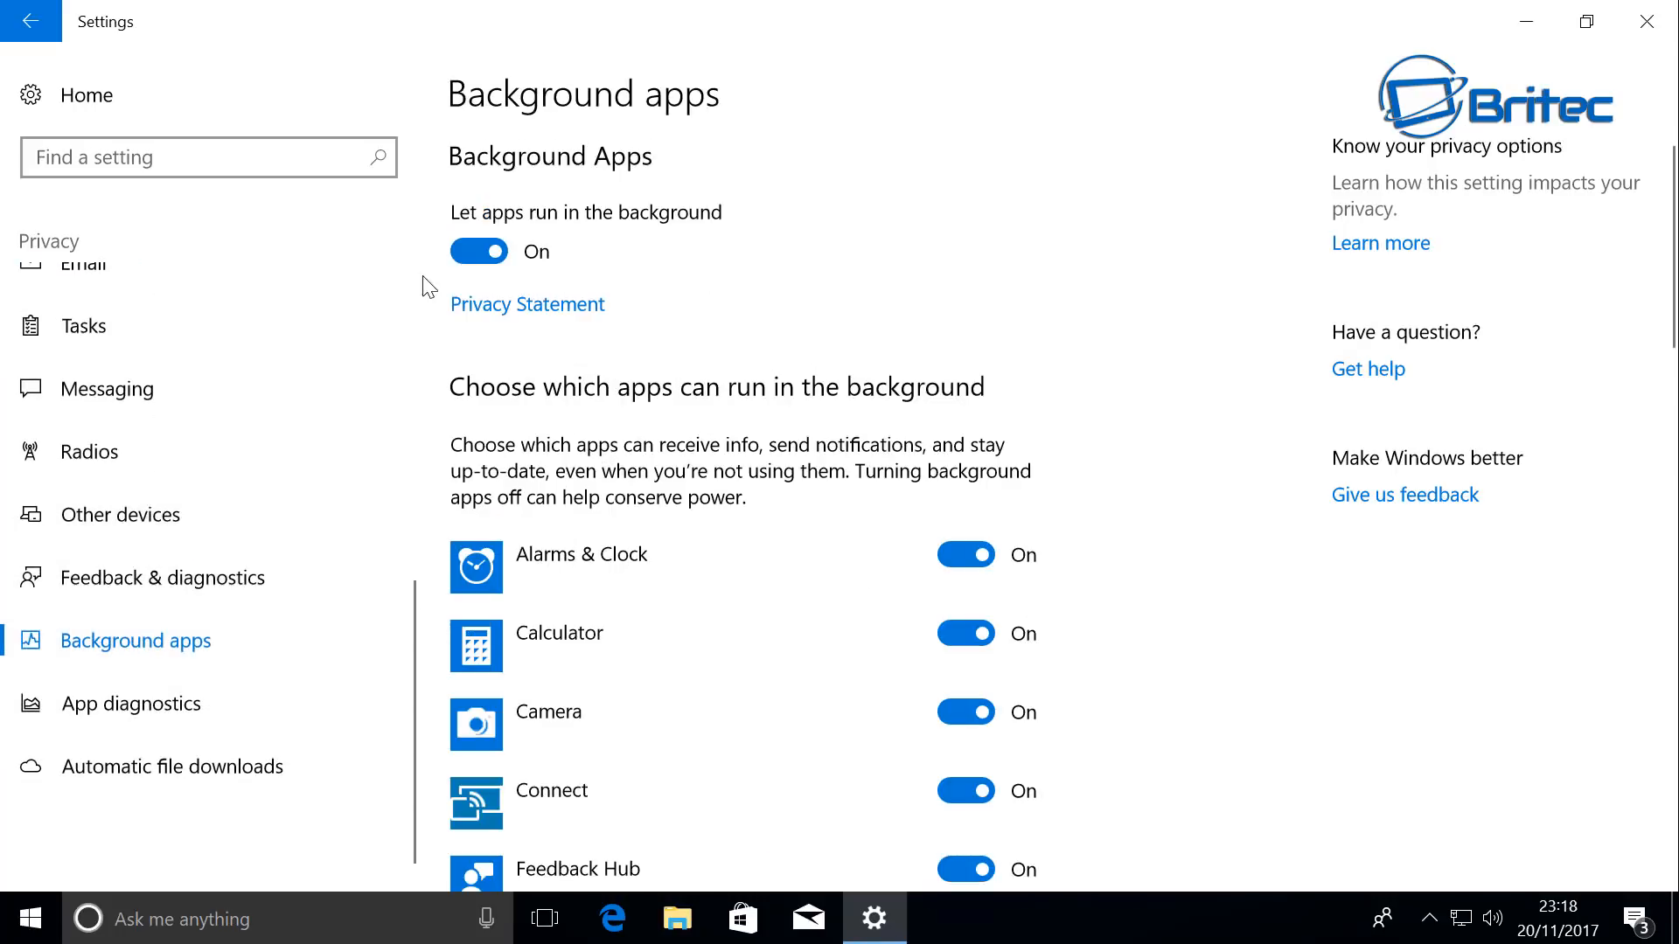
Step: Try the master switch for letting apps run in the background, and look through the list of individual apps
left_click(480, 252)
left_click(480, 252)
scroll(829, 617, "down", 2)
scroll(834, 622, "down", 12)
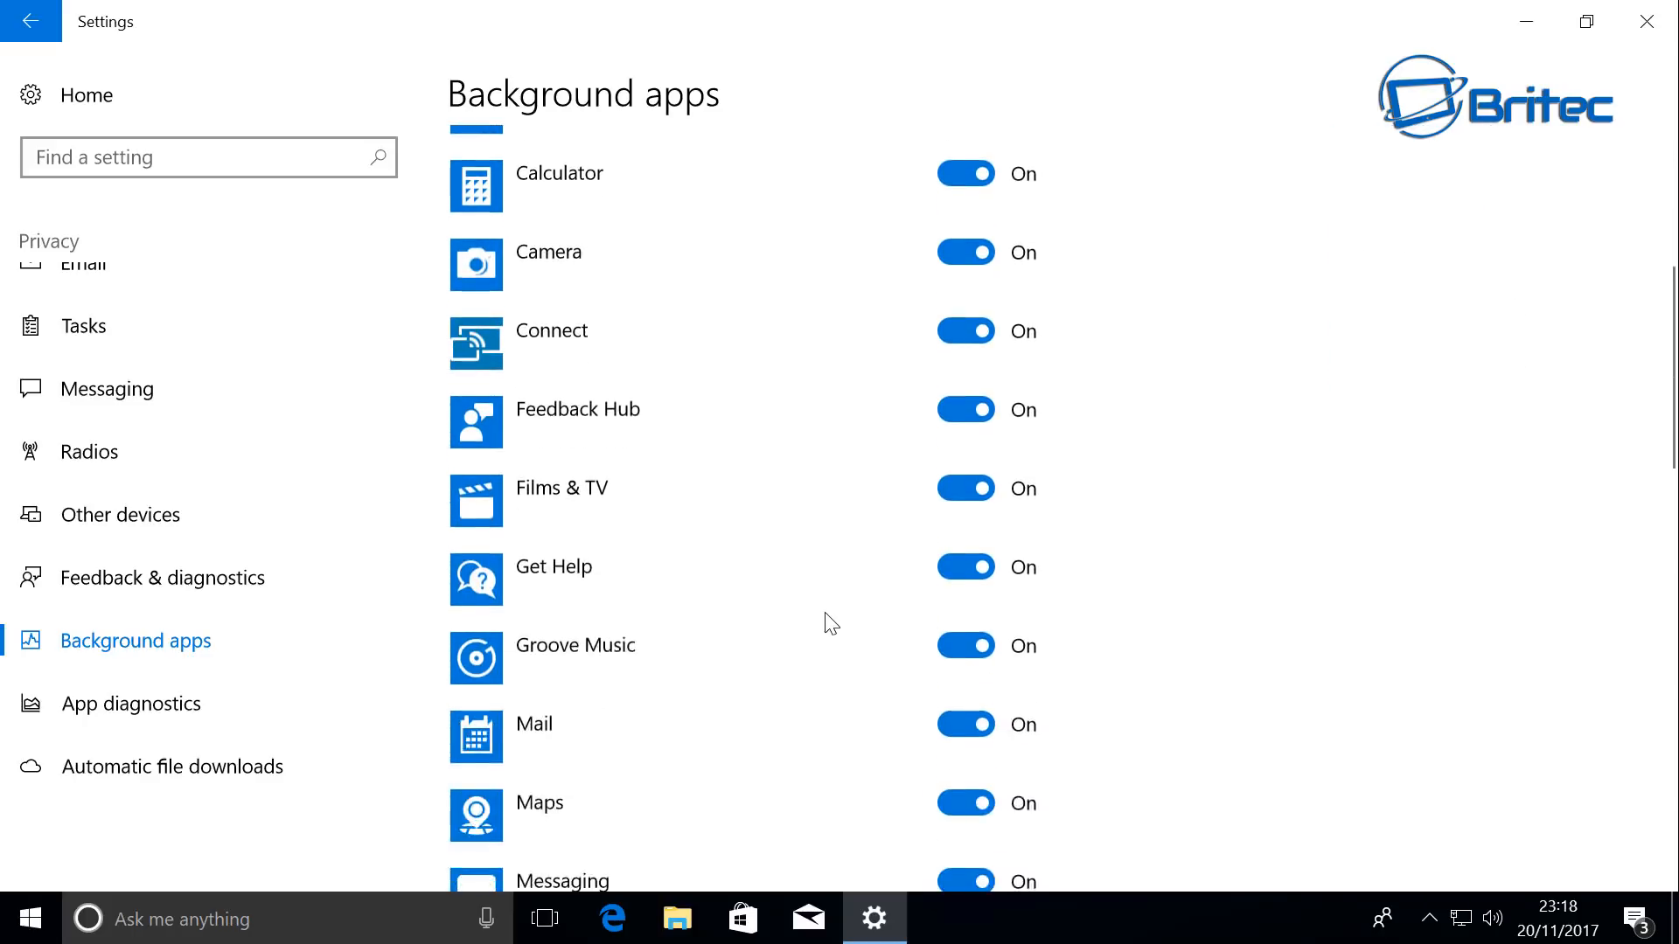
scroll(817, 676, "down", 10)
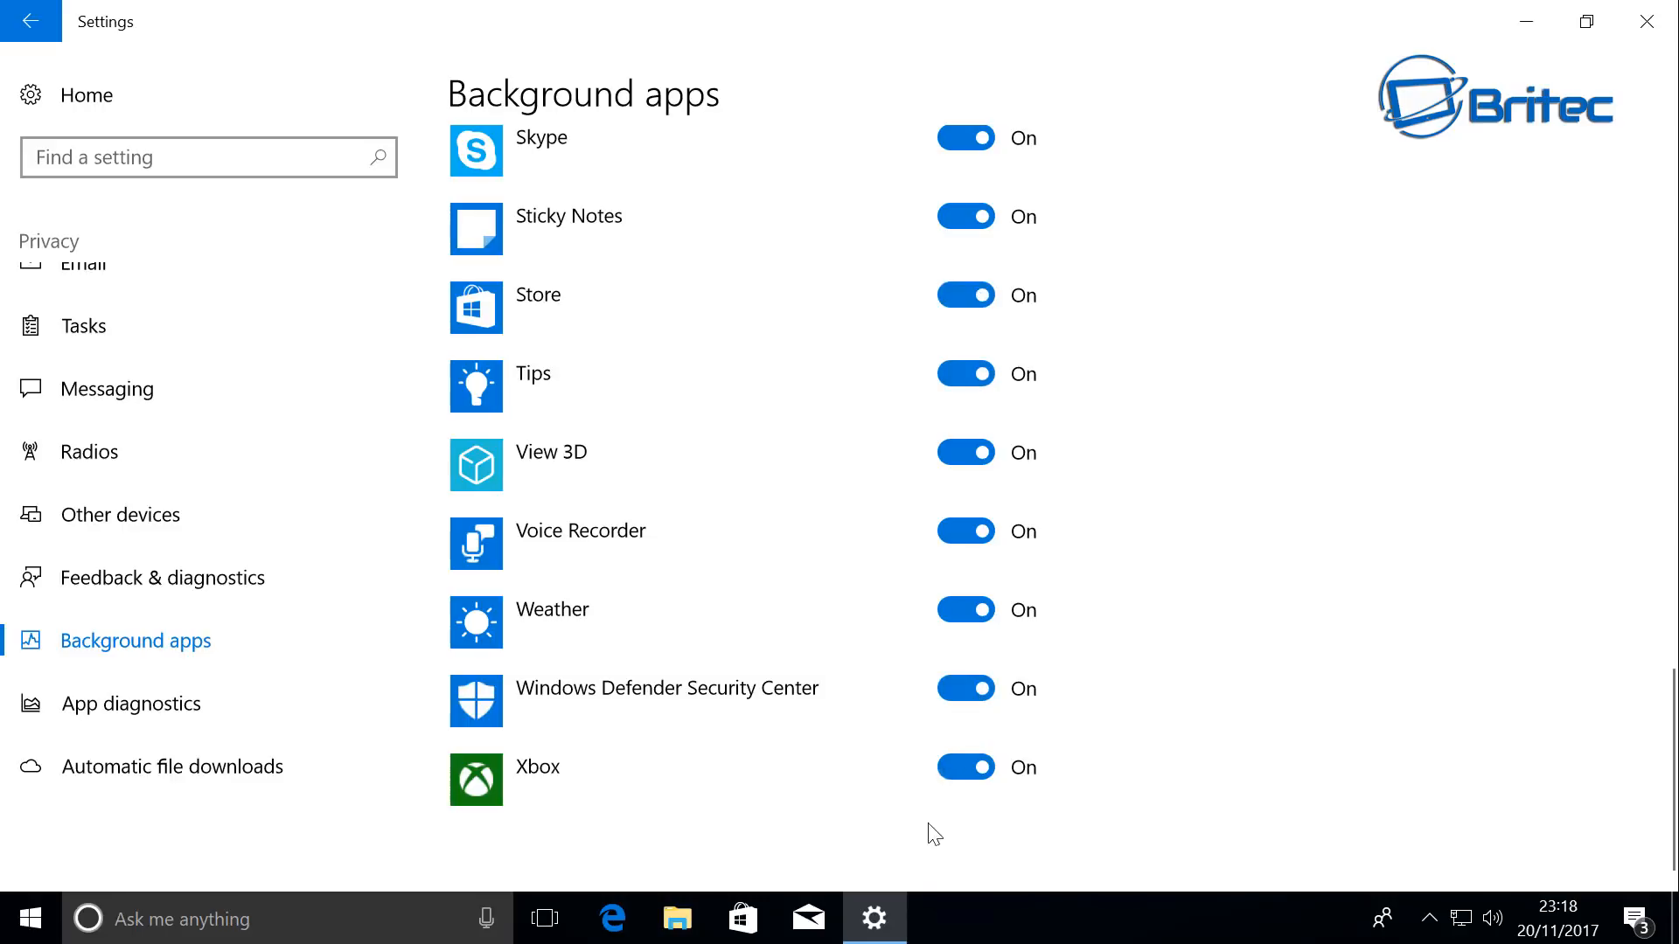
Step: Turn off background running for Xbox, Weather, Voice Recorder, View 3D, Tips and Sticky Notes
left_click(966, 770)
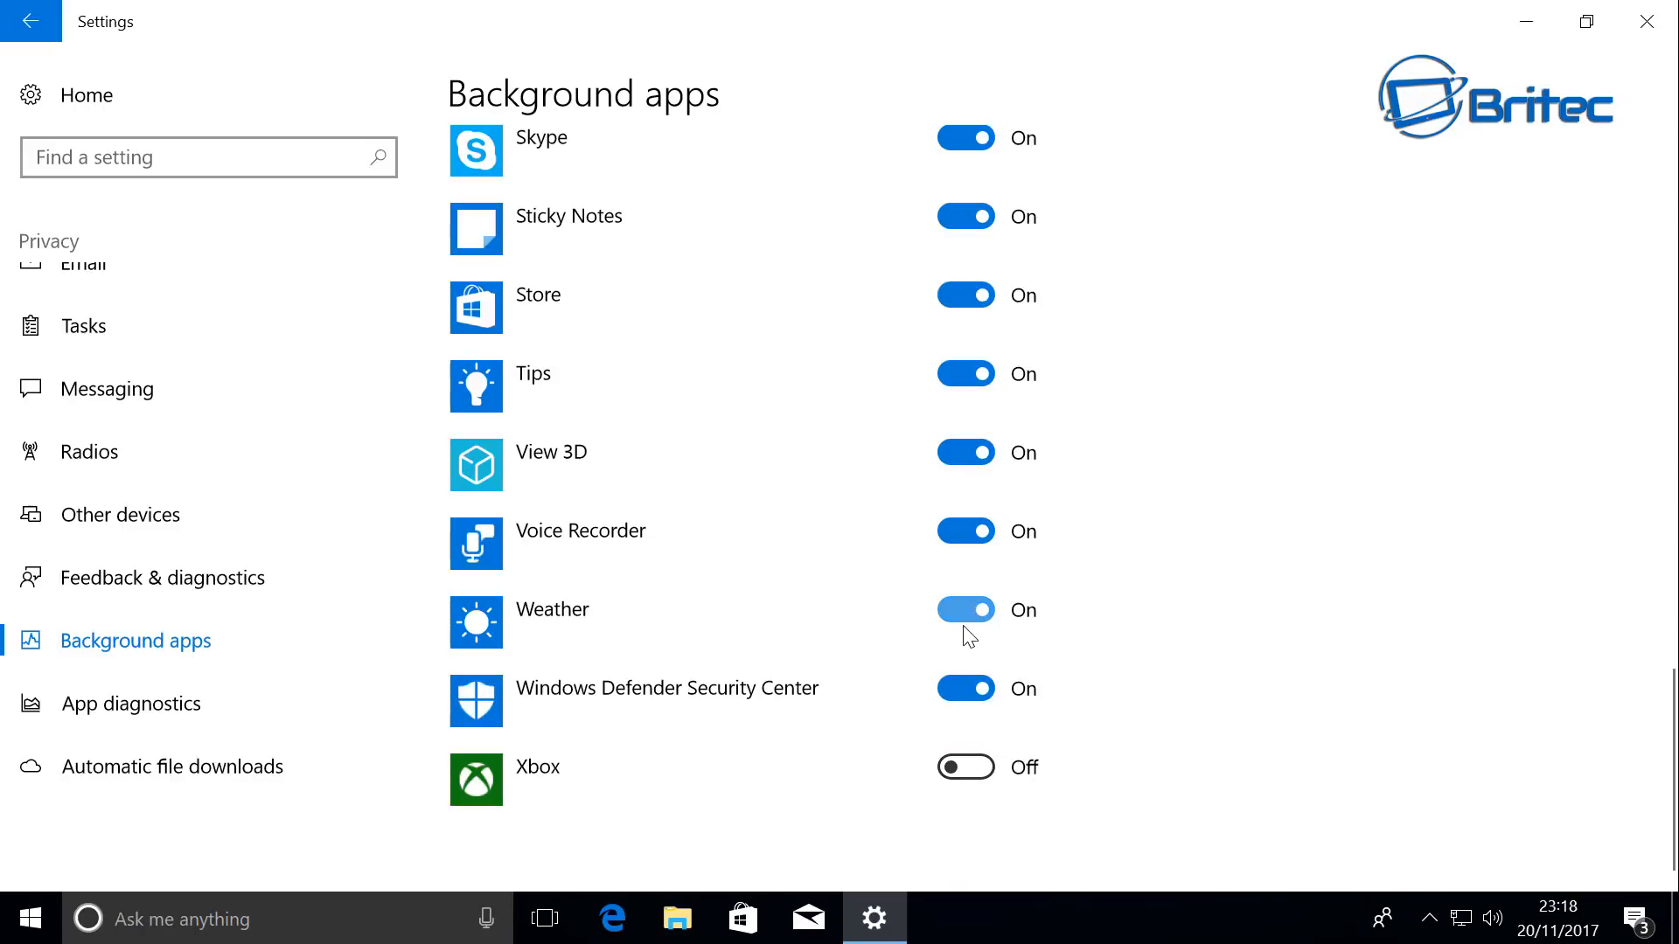
left_click(962, 625)
left_click(973, 530)
left_click(962, 455)
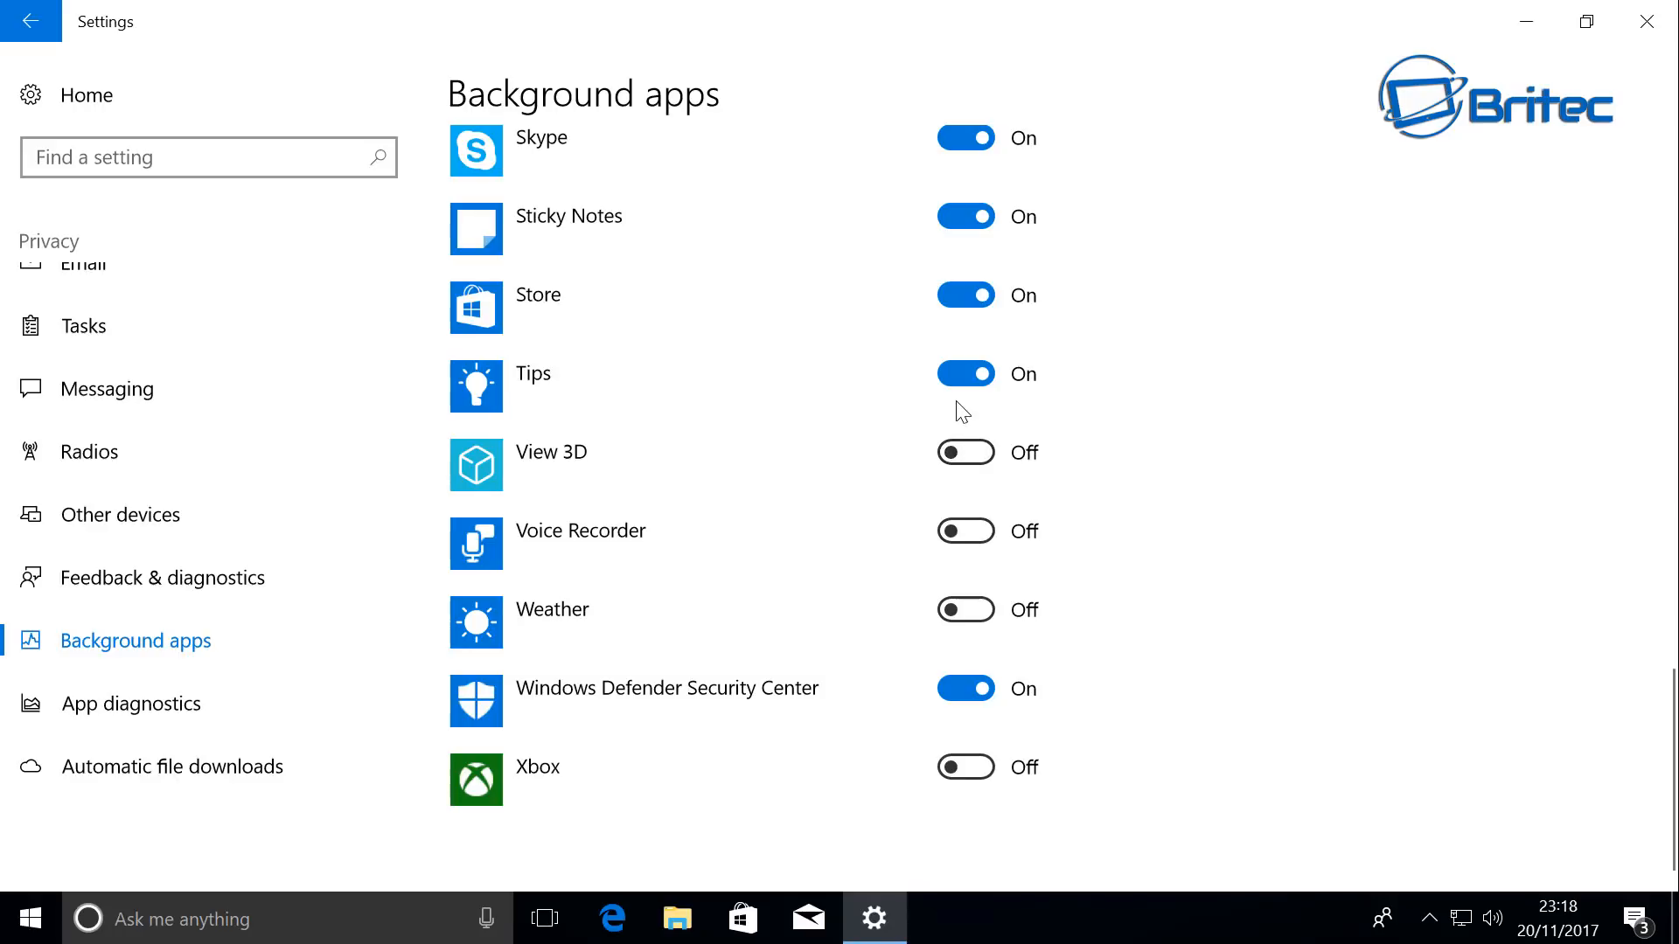
left_click(962, 376)
left_click(958, 232)
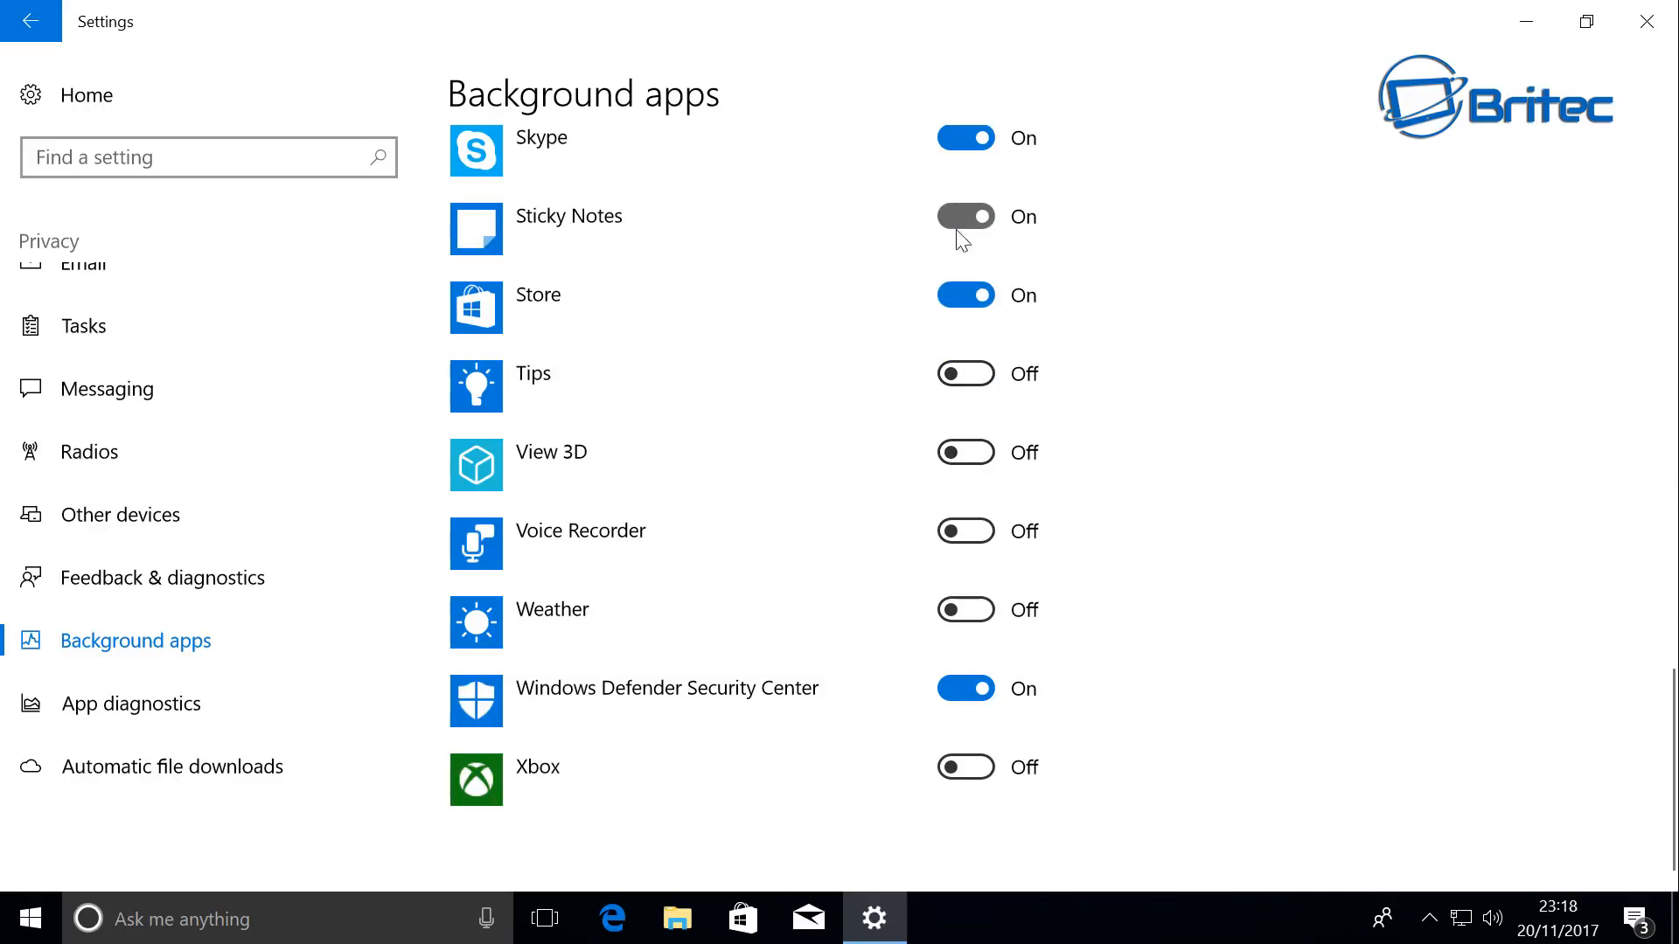
Step: Turn off background running for Skype, Print 3D, Photos, People and Paint 3D, leaving Settings on
scroll(975, 411, "up", 3)
left_click(971, 367)
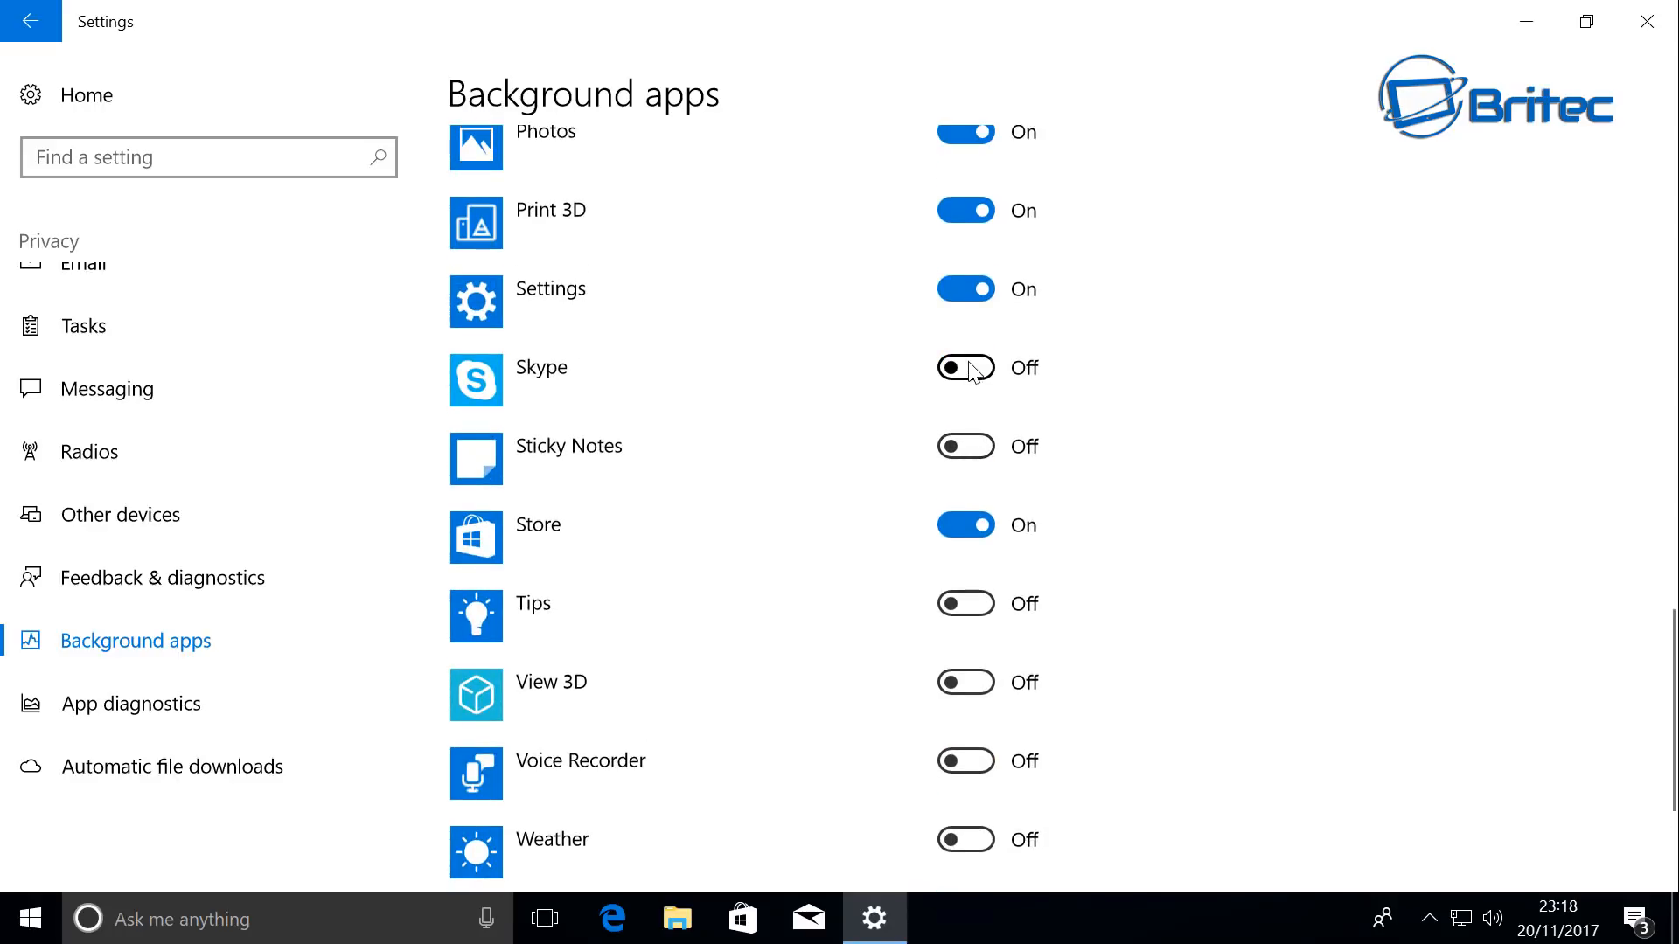
left_click(970, 368)
left_click(972, 376)
left_click(966, 290)
left_click(966, 292)
scroll(936, 333, "up", 3)
left_click(986, 437)
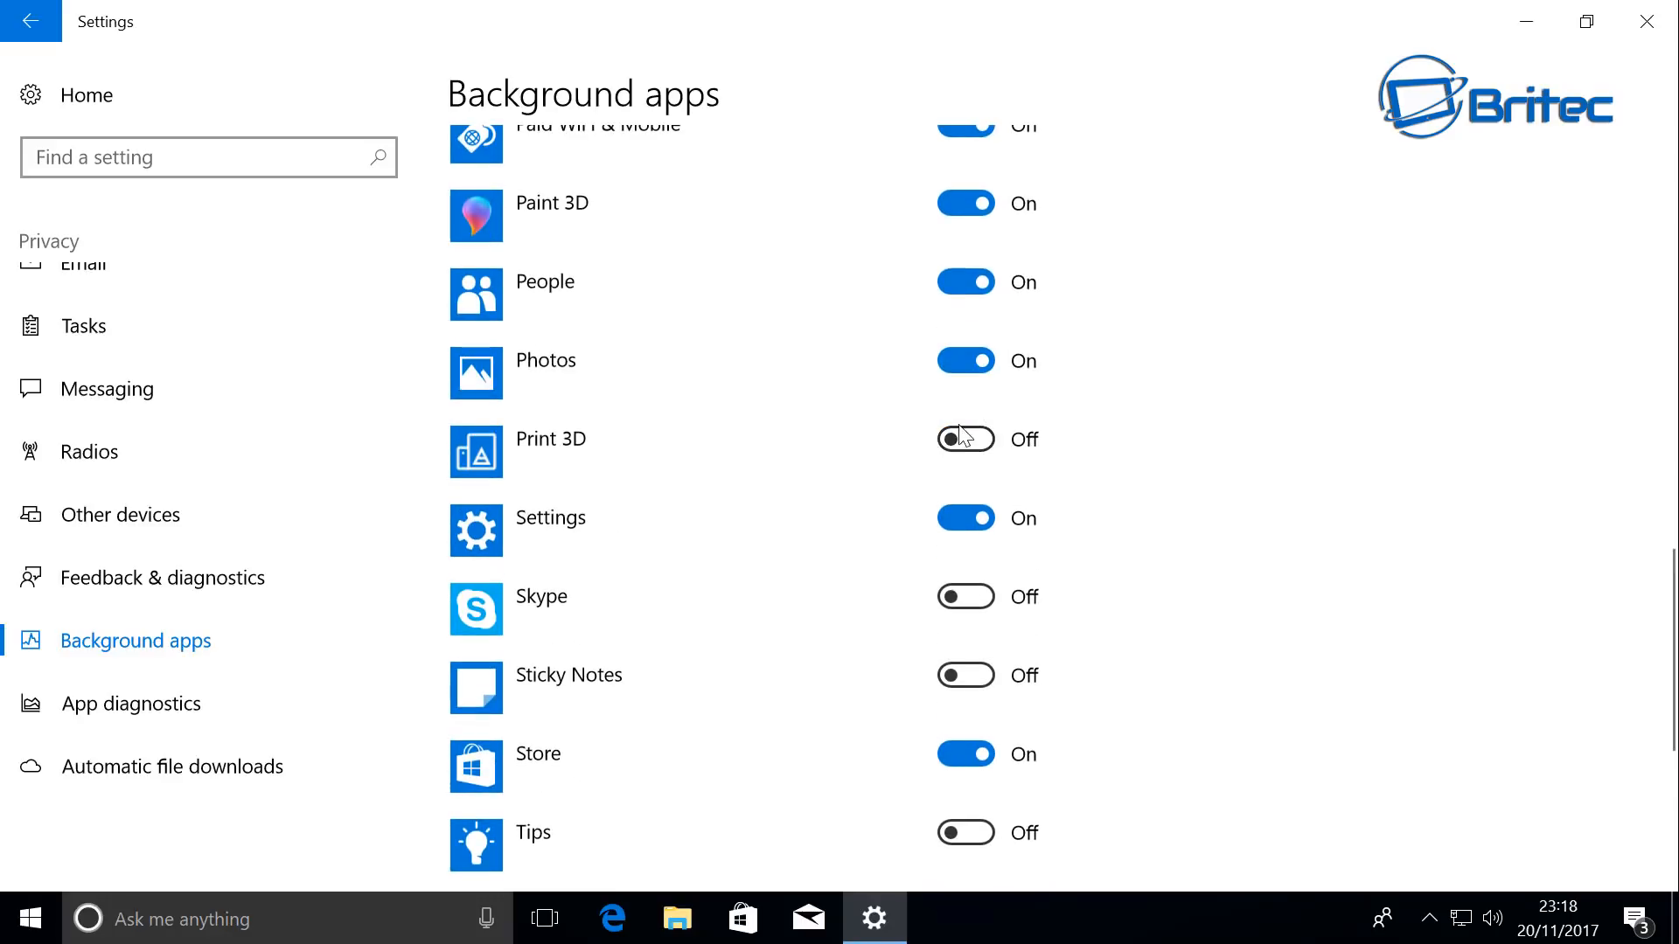
left_click(969, 360)
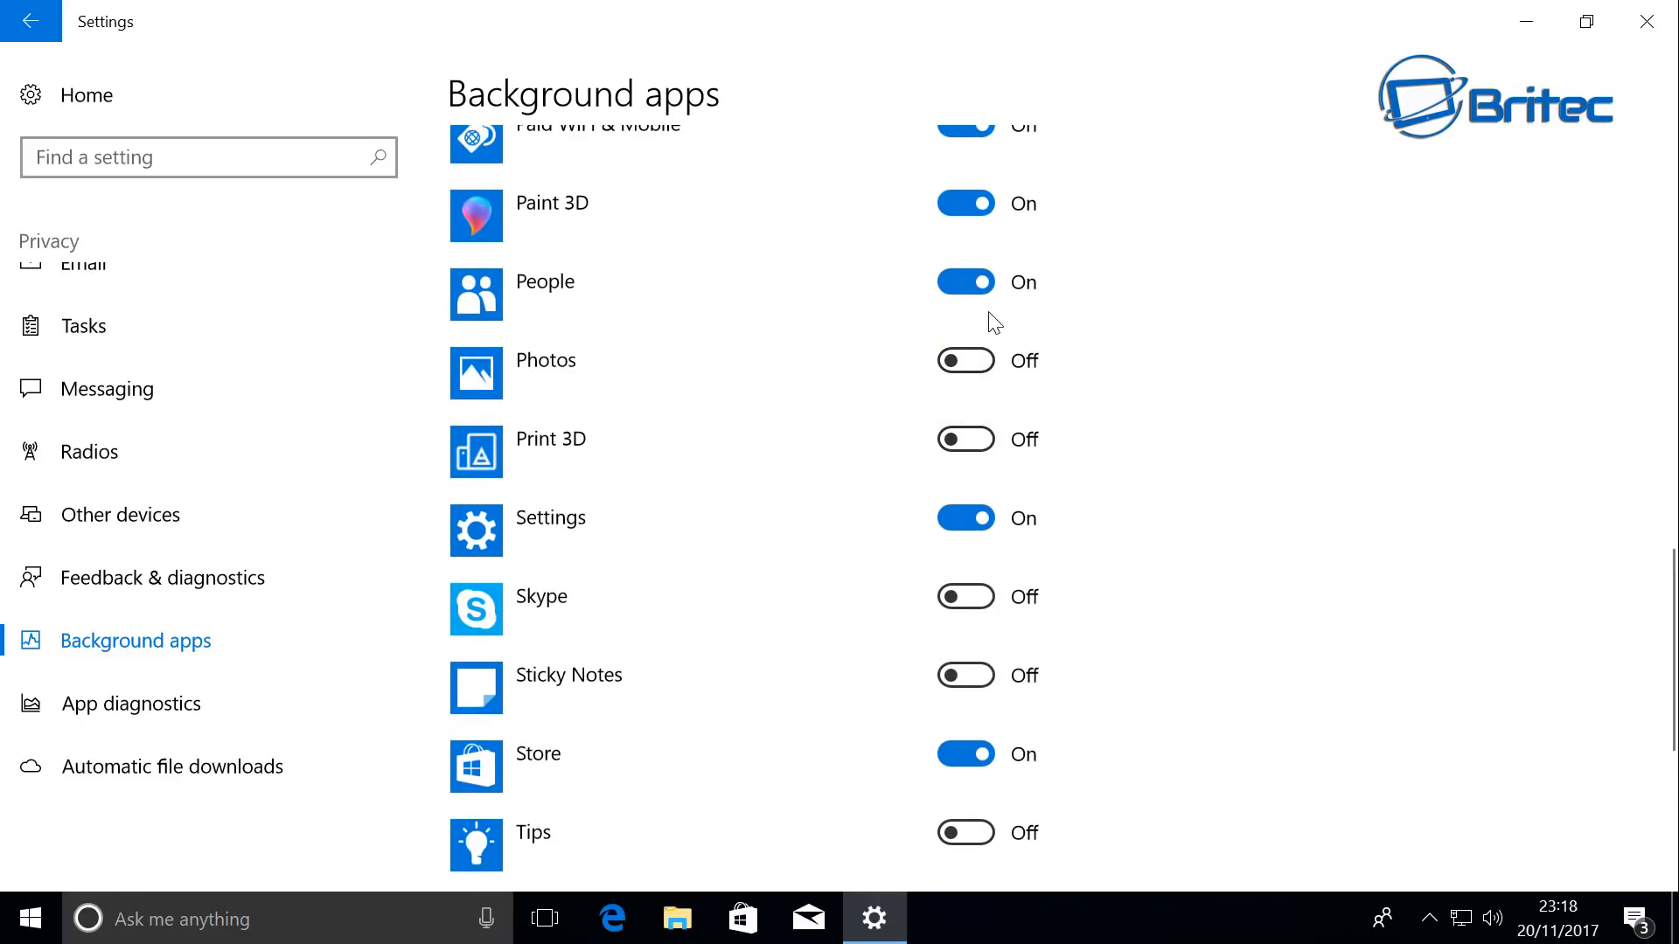
left_click(966, 282)
left_click(971, 203)
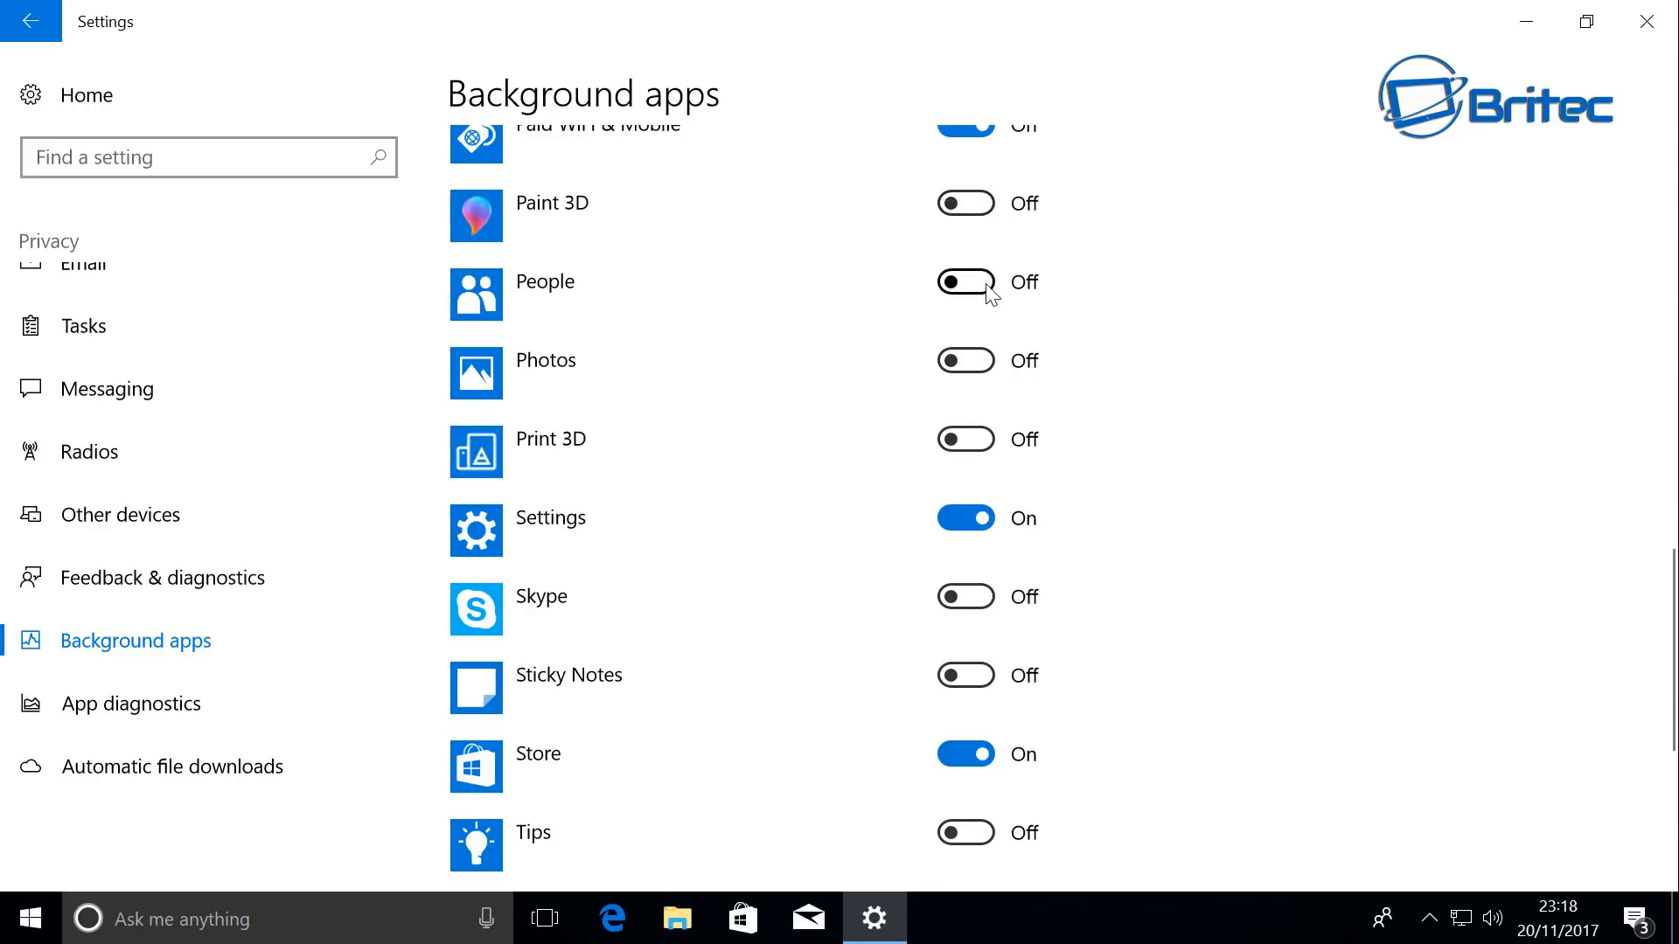
Step: Turn off background running for Paid WiFi & Mobile, OneNote, Microsoft Solitaire Collection, Messaging and Maps, leaving Microsoft Edge on
scroll(900, 393, "up", 3)
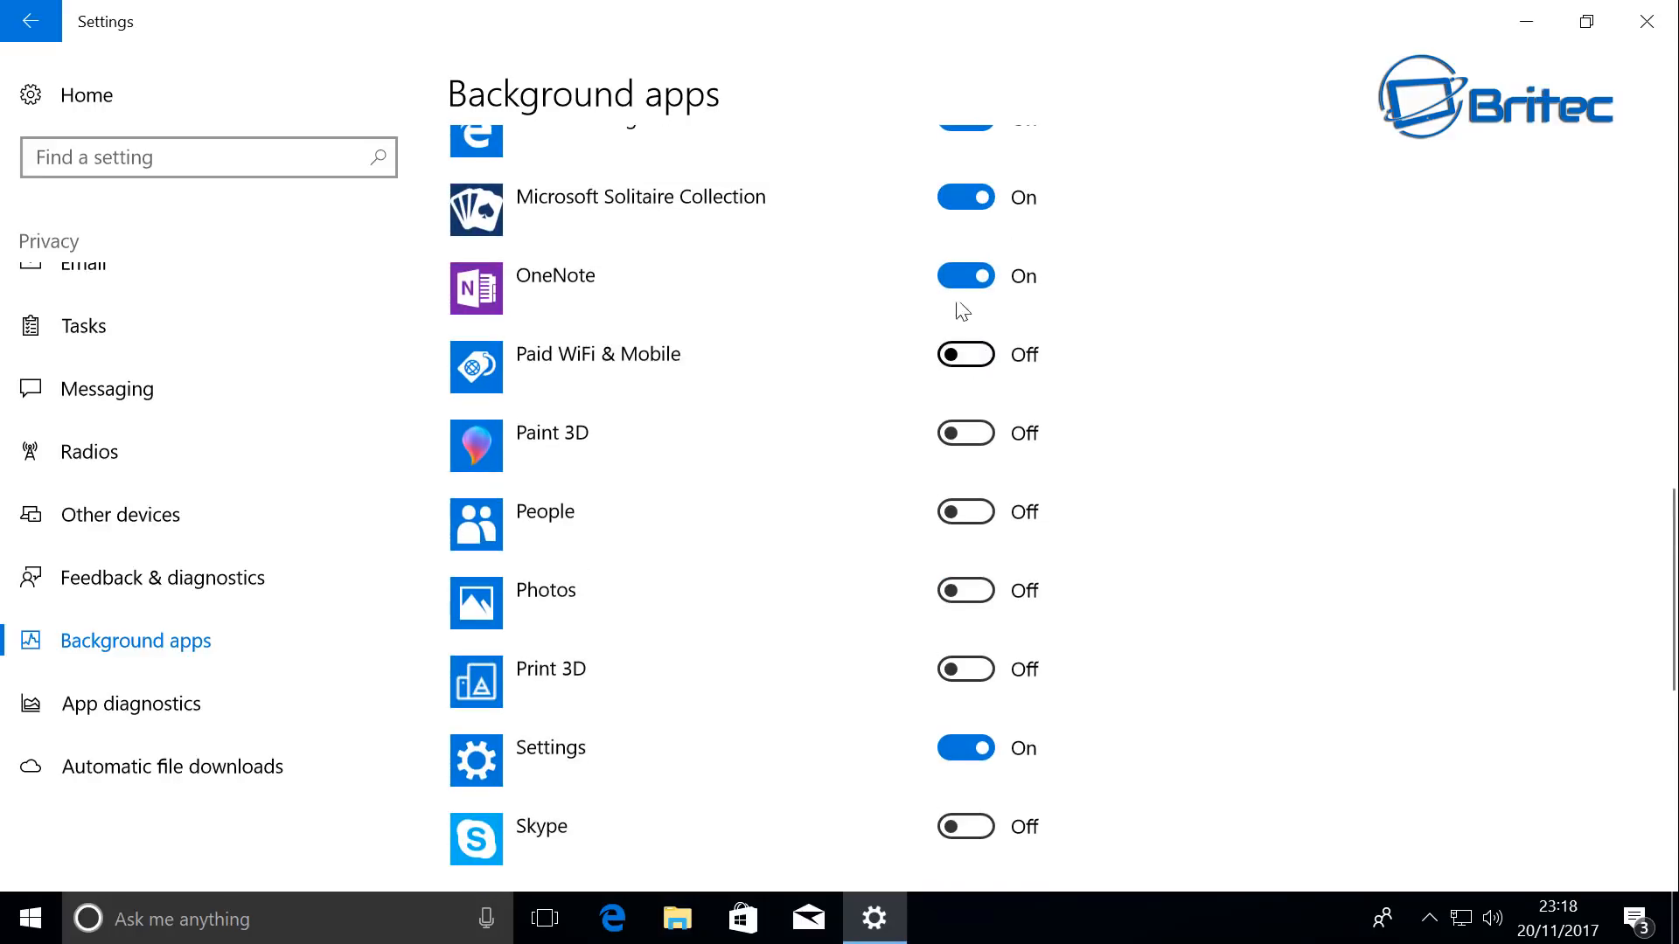
left_click(965, 276)
left_click(965, 200)
scroll(935, 350, "up", 3)
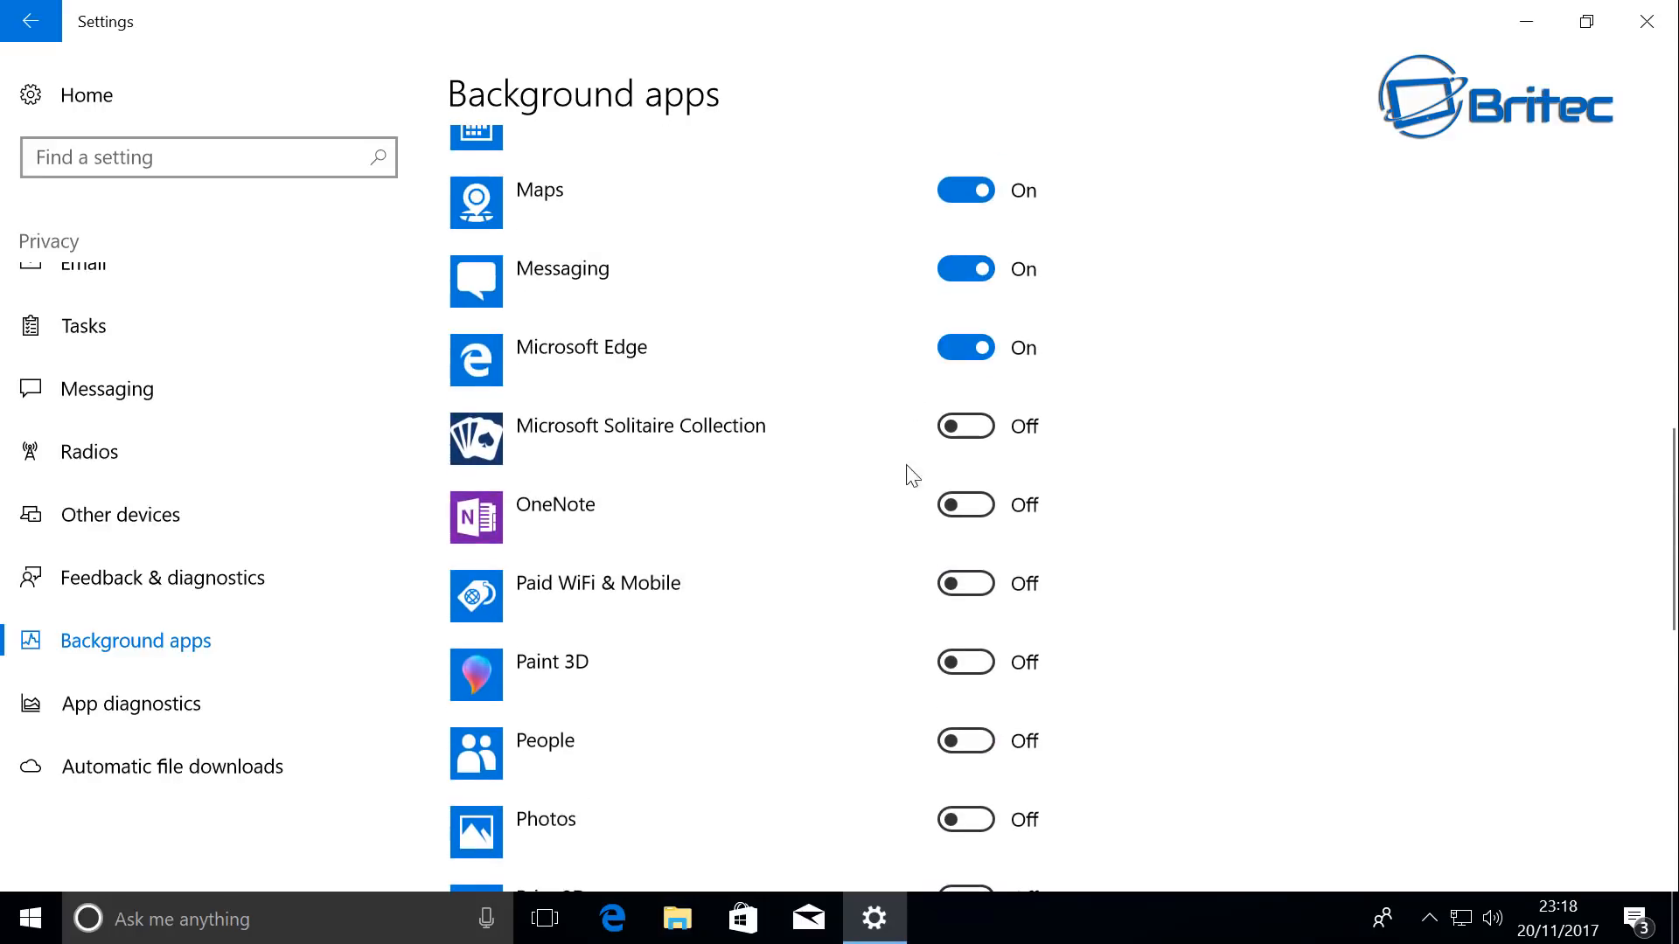
left_click(967, 349)
left_click(967, 349)
left_click(961, 268)
left_click(965, 190)
Step: Turn off background running for Mail, Groove Music, Get Help, Films & TV and Feedback Hub
scroll(953, 306, "up", 3)
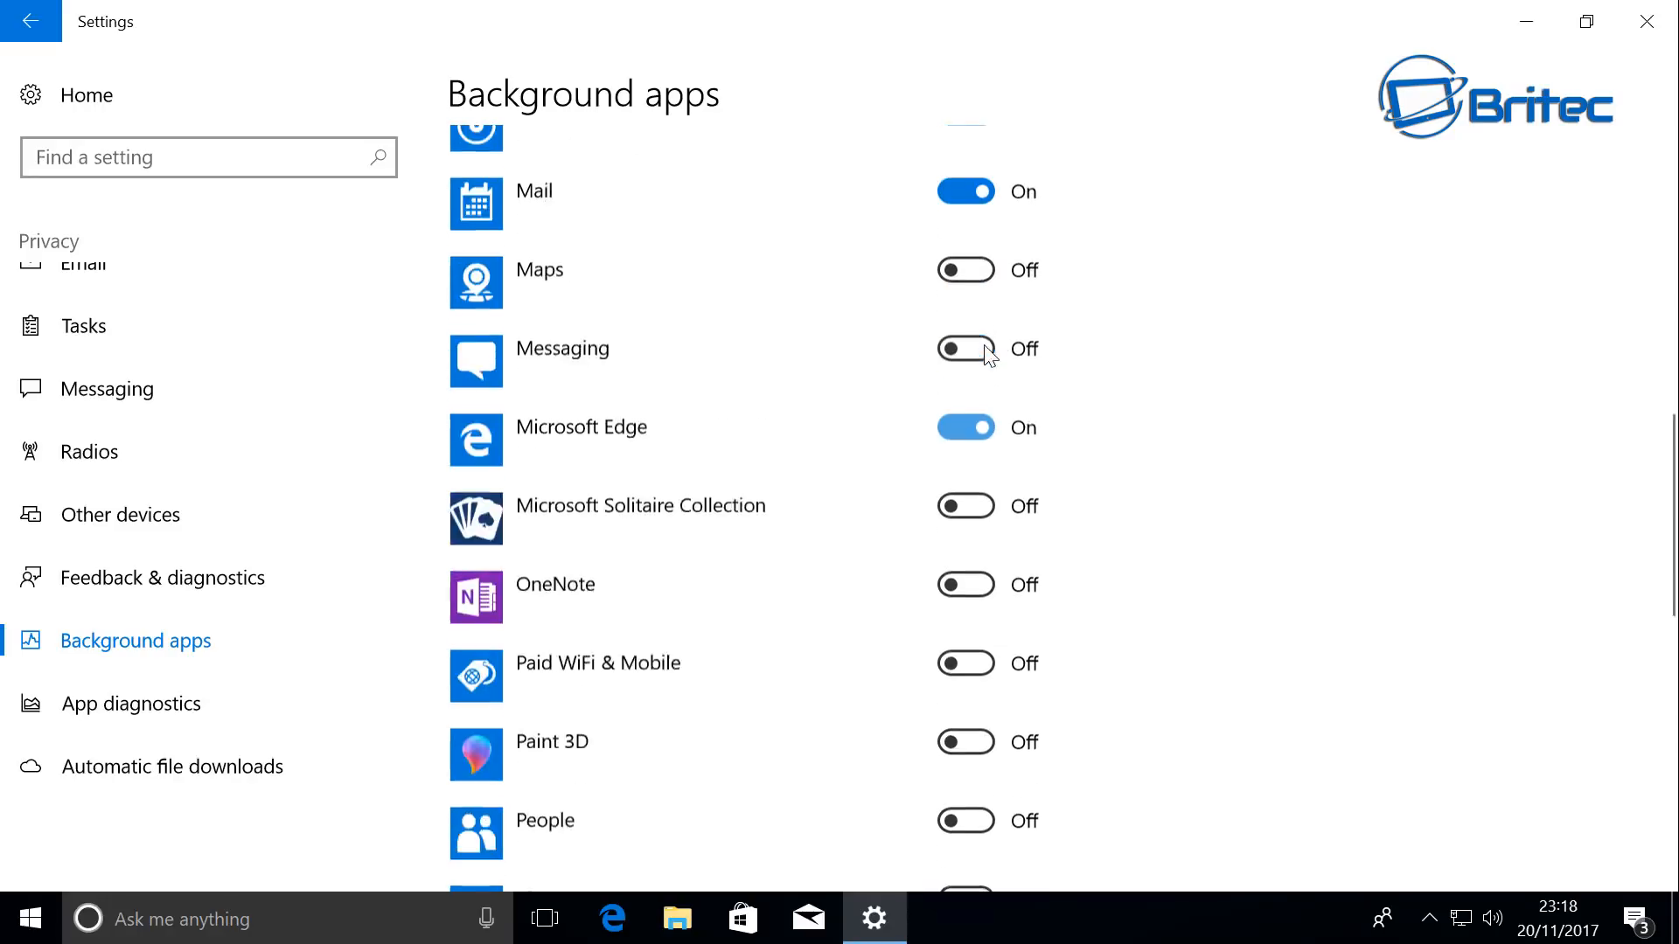
left_click(966, 341)
left_click(963, 266)
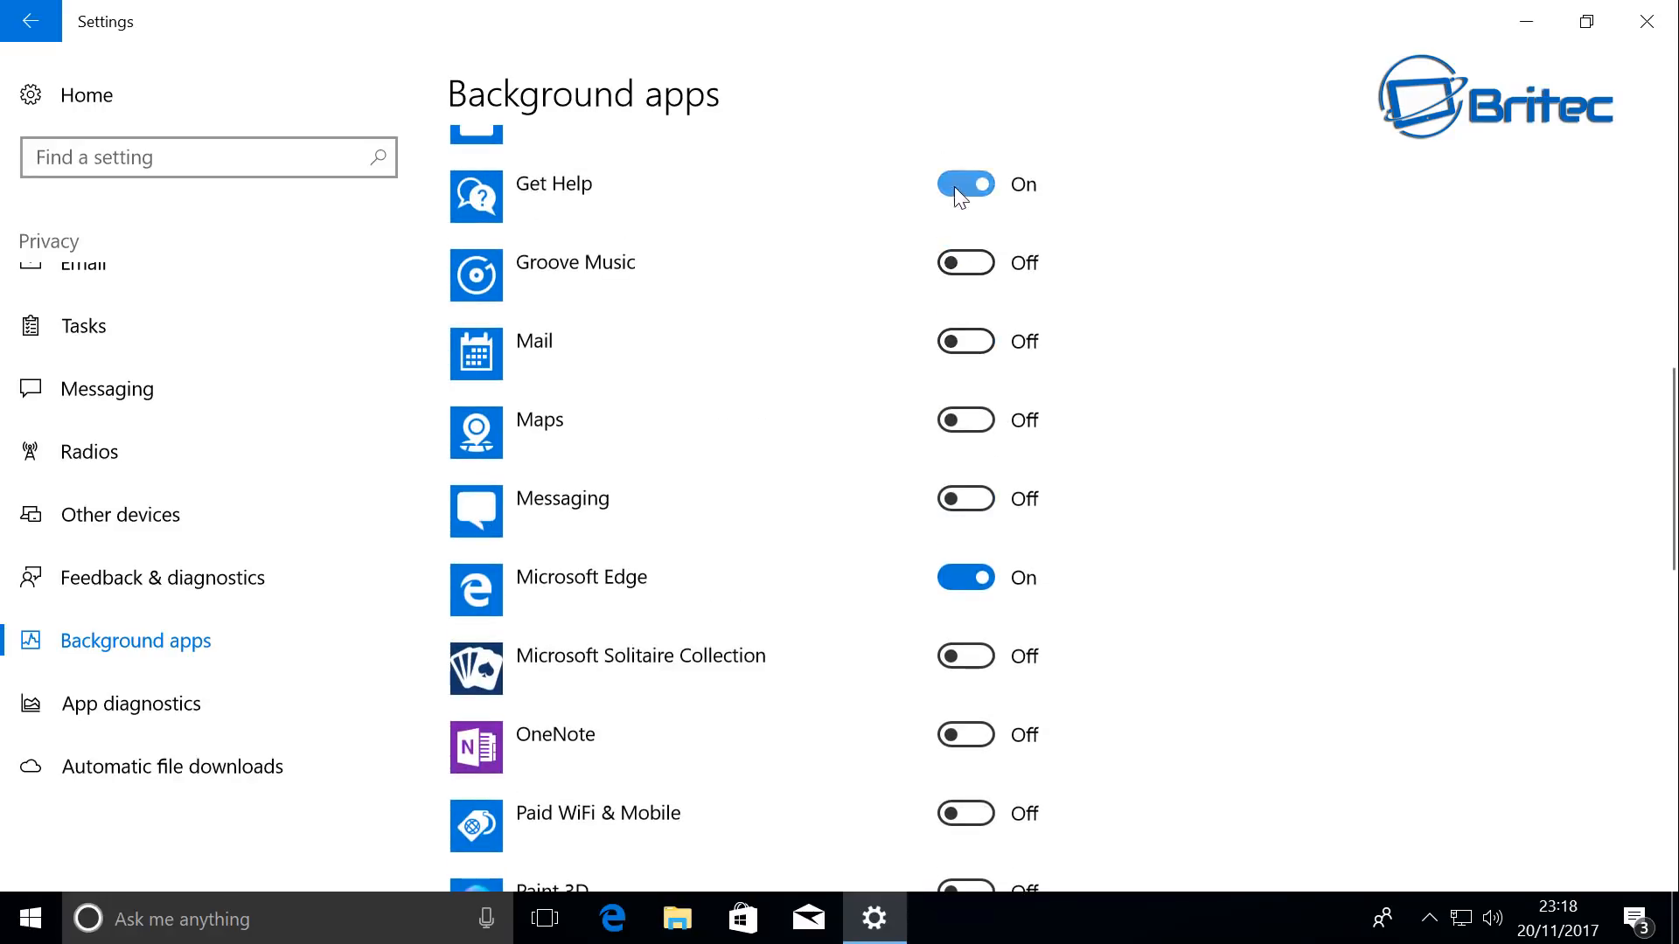
left_click(962, 185)
scroll(958, 367, "up", 2)
left_click(967, 221)
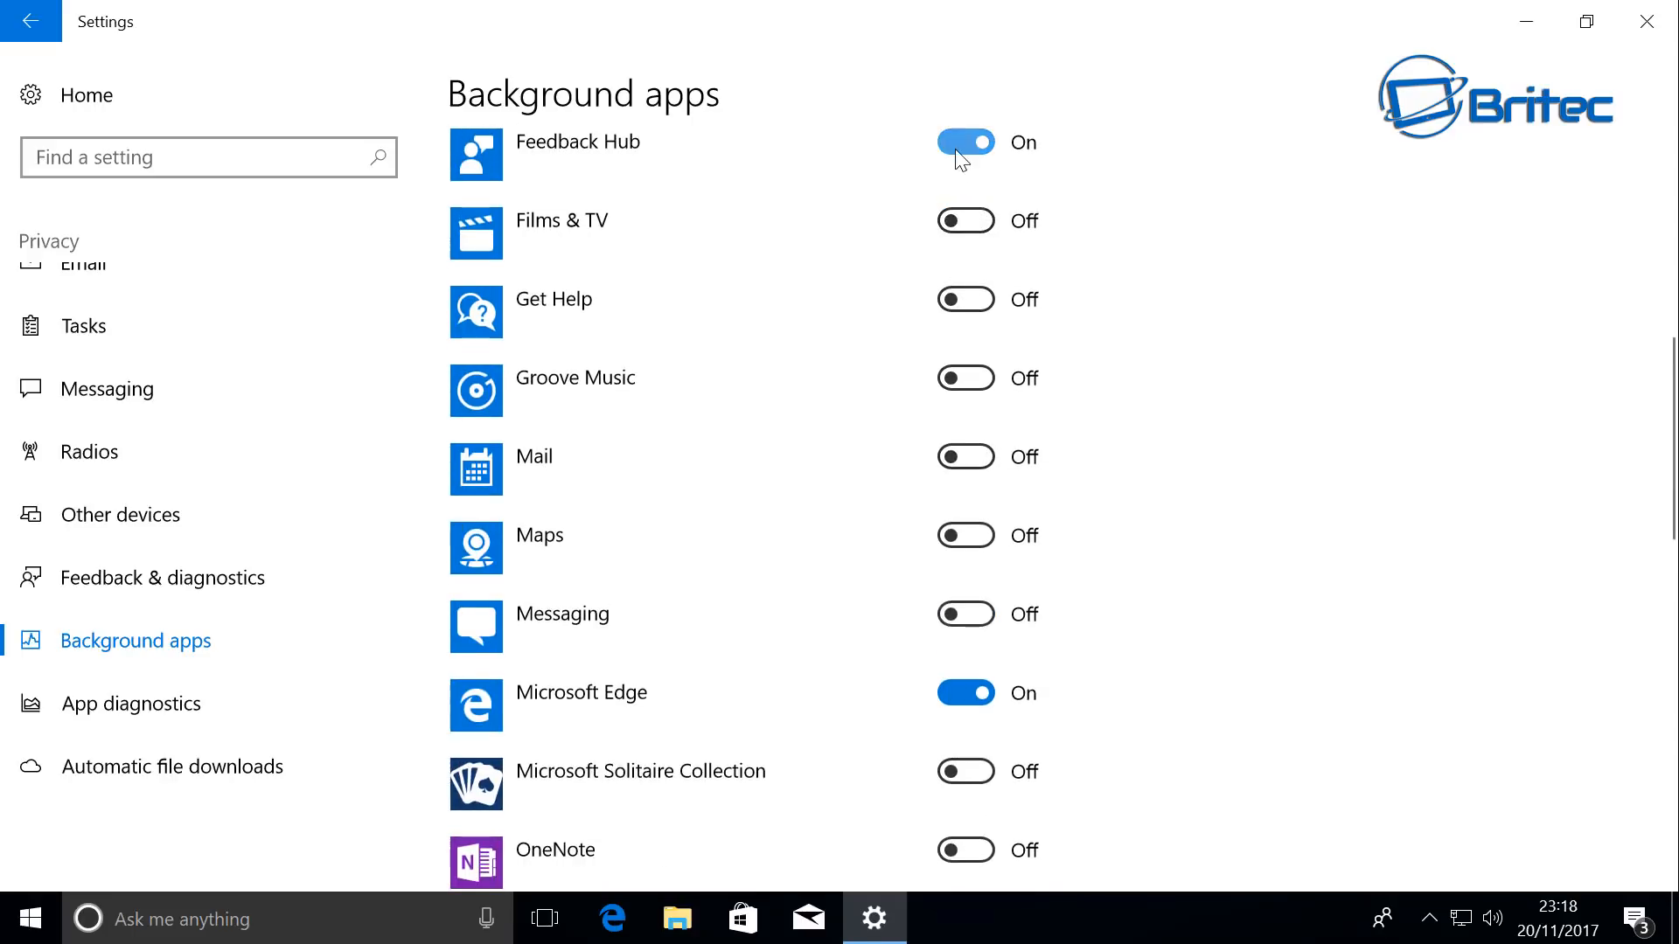
left_click(966, 142)
Step: Turn off background running for Connect, Camera, Calculator and Alarms & Clock
scroll(936, 367, "up", 3)
left_click(965, 293)
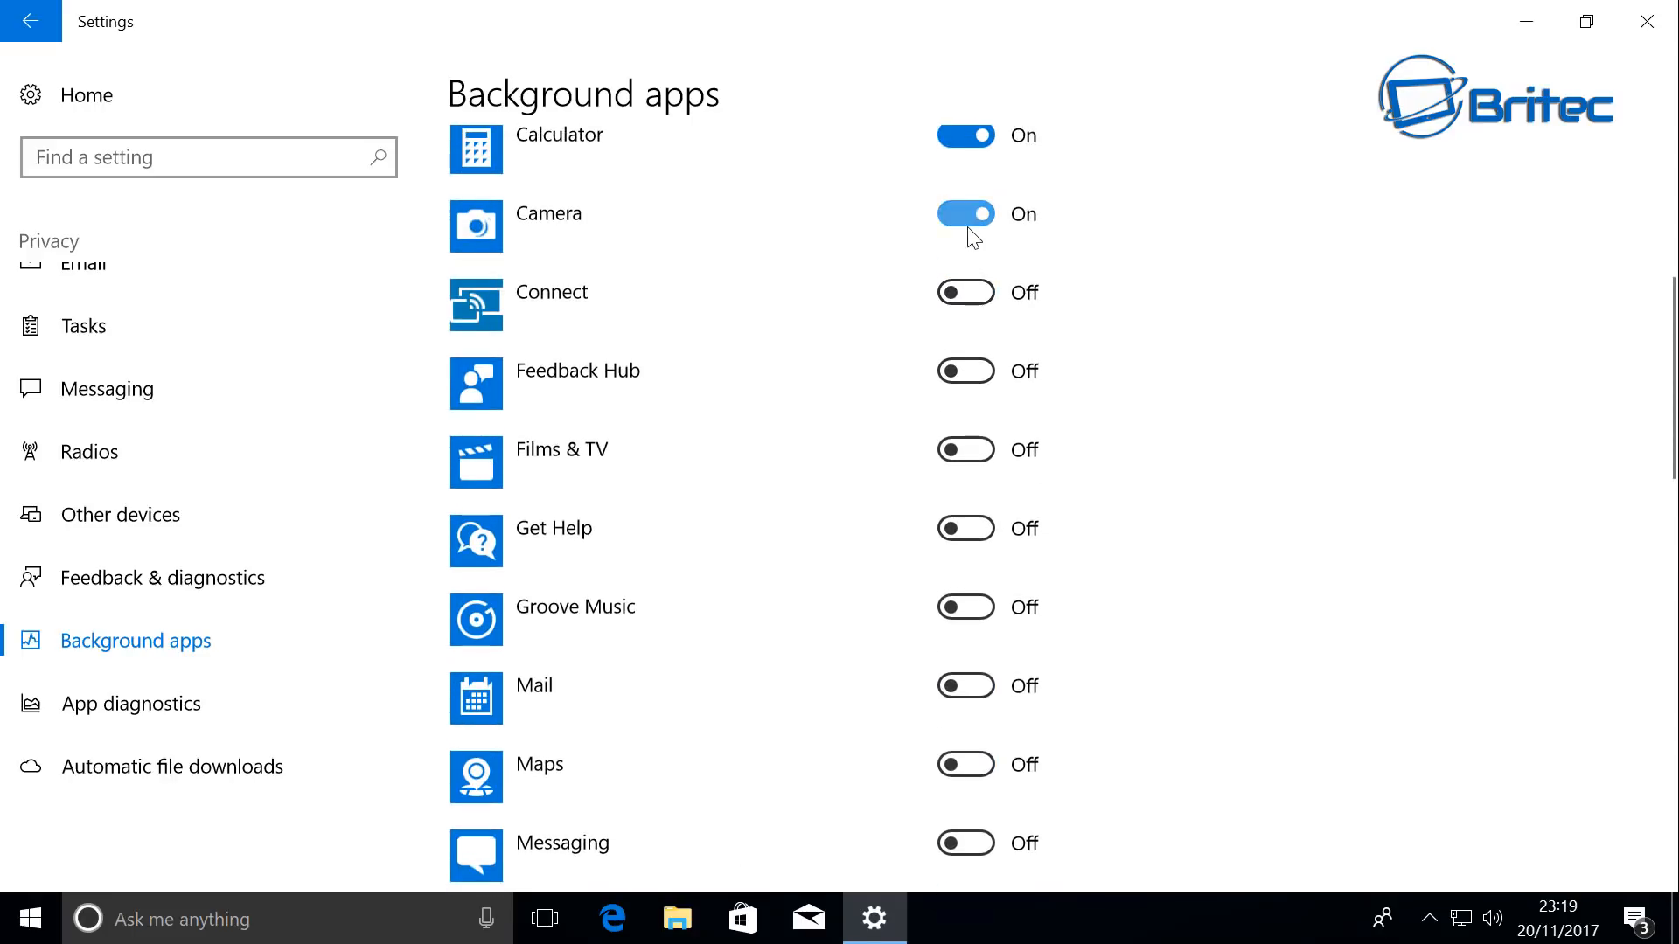
left_click(967, 215)
left_click(967, 139)
scroll(989, 267, "up", 1)
scroll(989, 267, "up", 2)
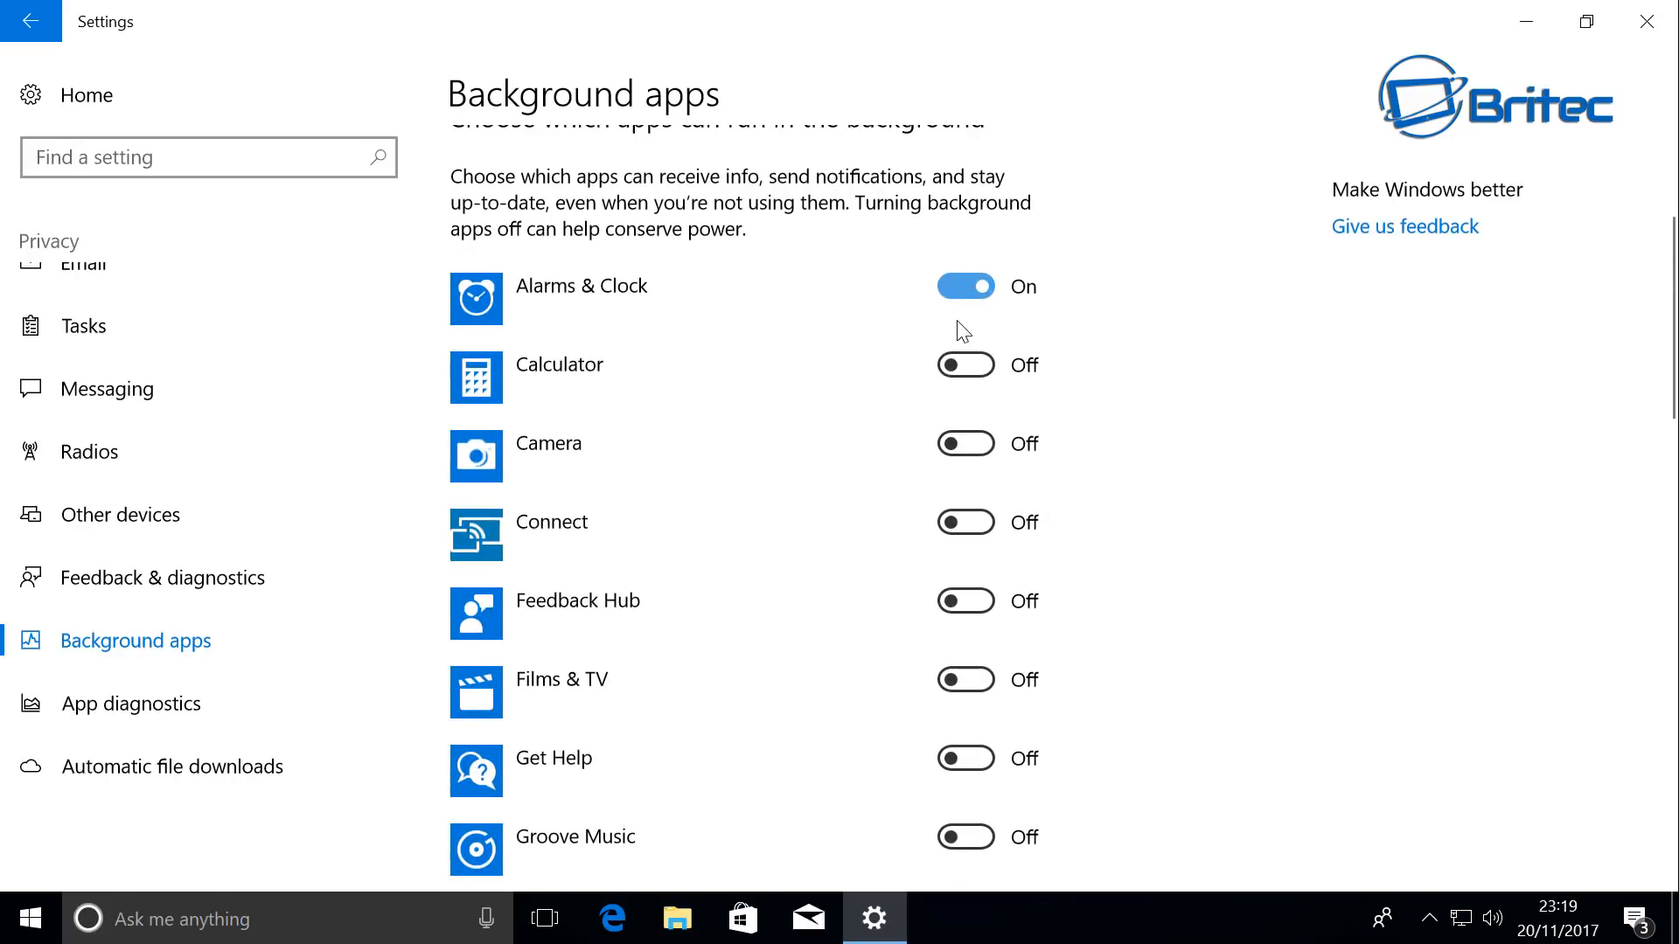
left_click(966, 287)
Step: Review the whole Background apps list to check which apps may still run in the background
scroll(770, 332, "up", 4)
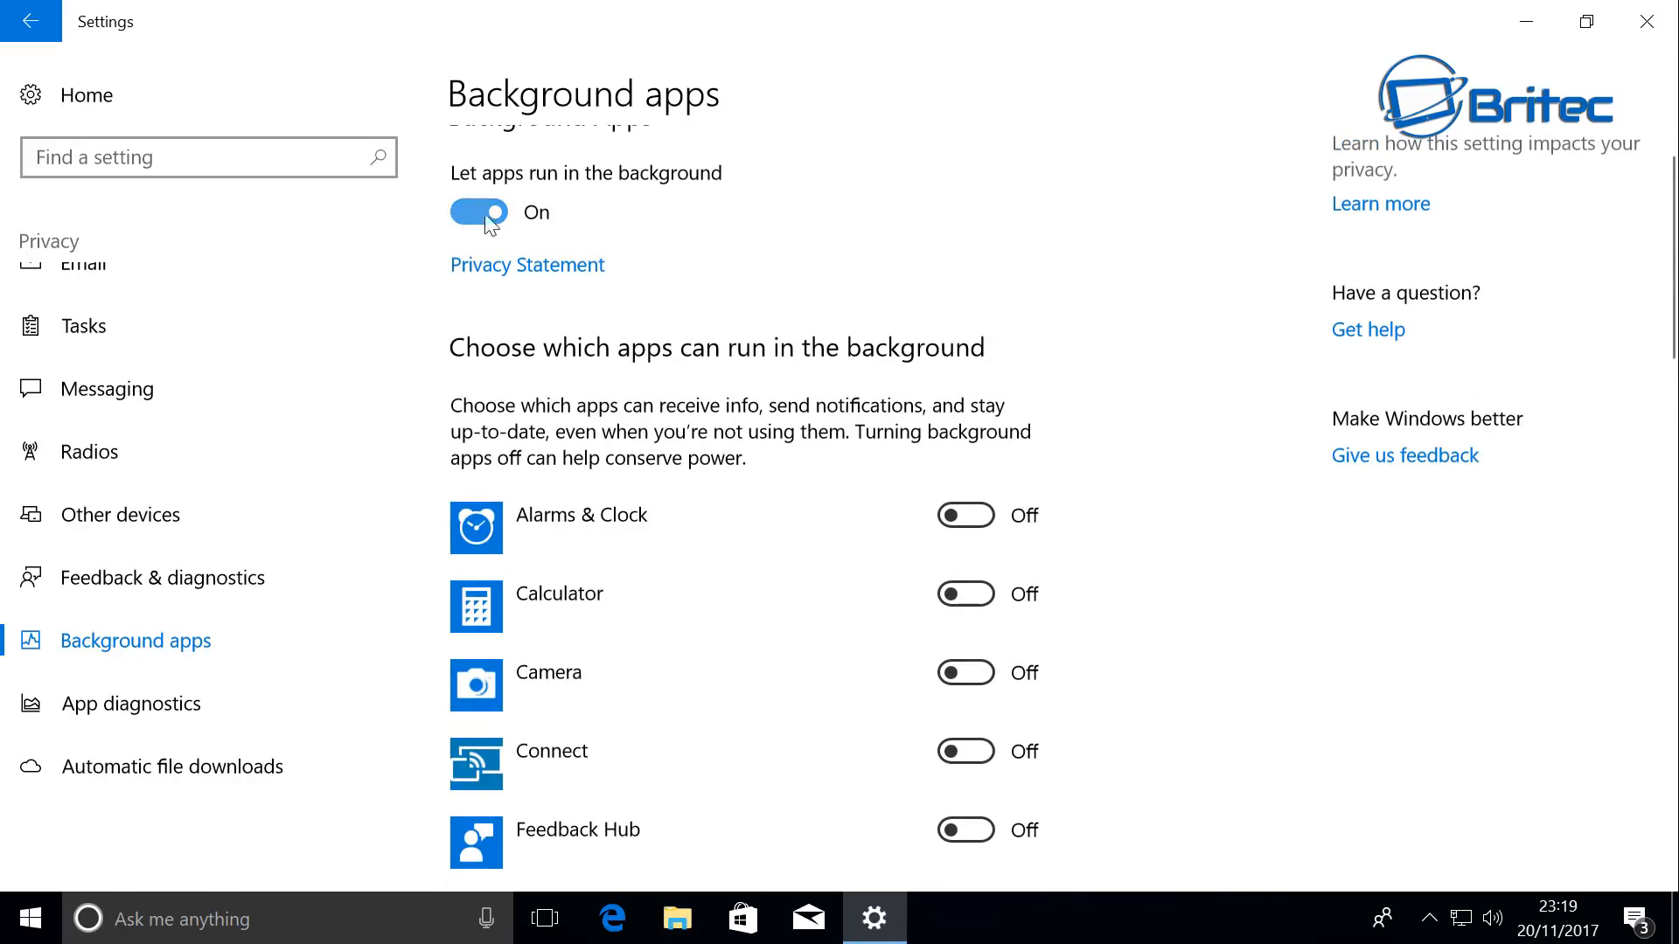
scroll(1004, 491, "down", 10)
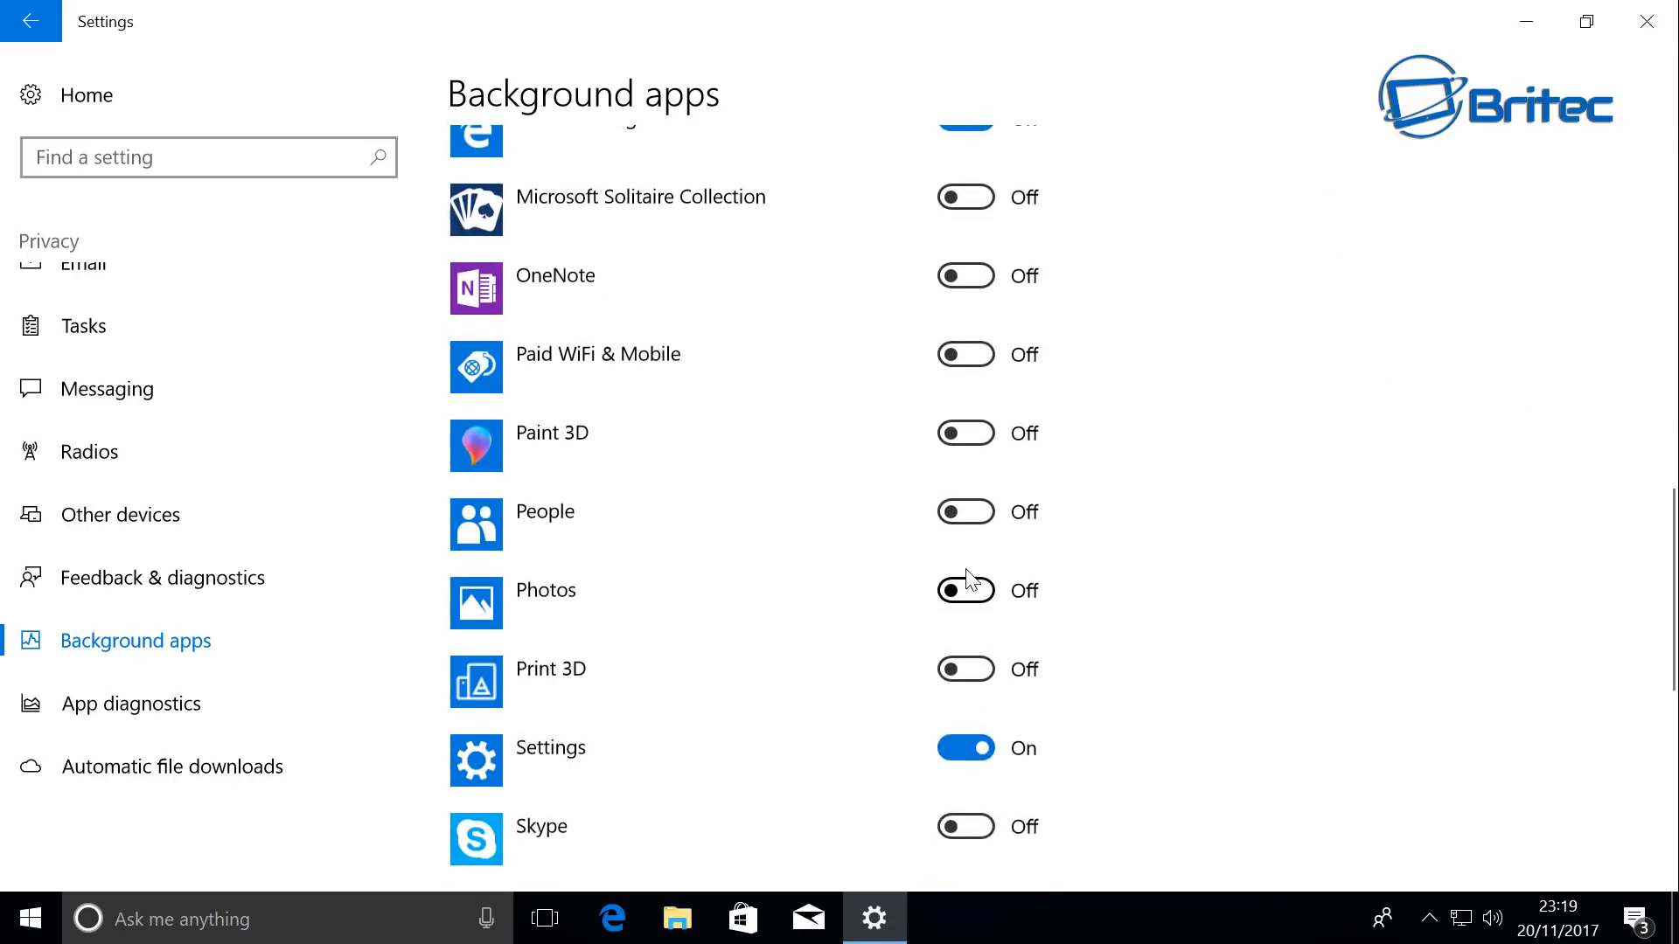
scroll(854, 633, "down", 4)
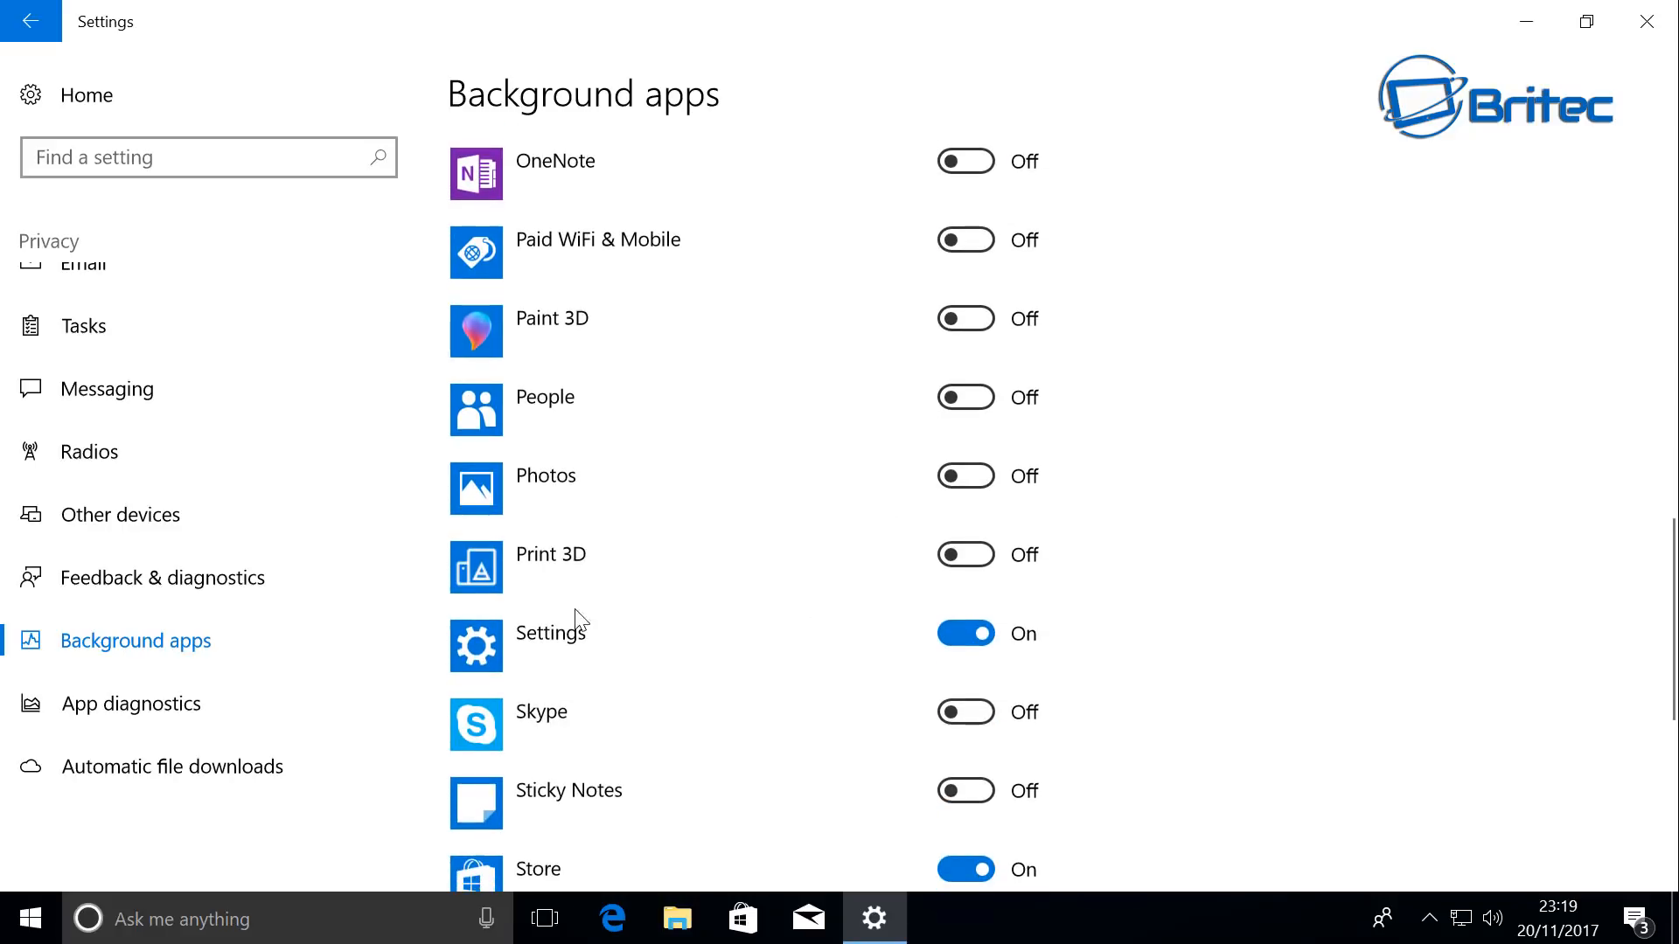
scroll(837, 666, "down", 4)
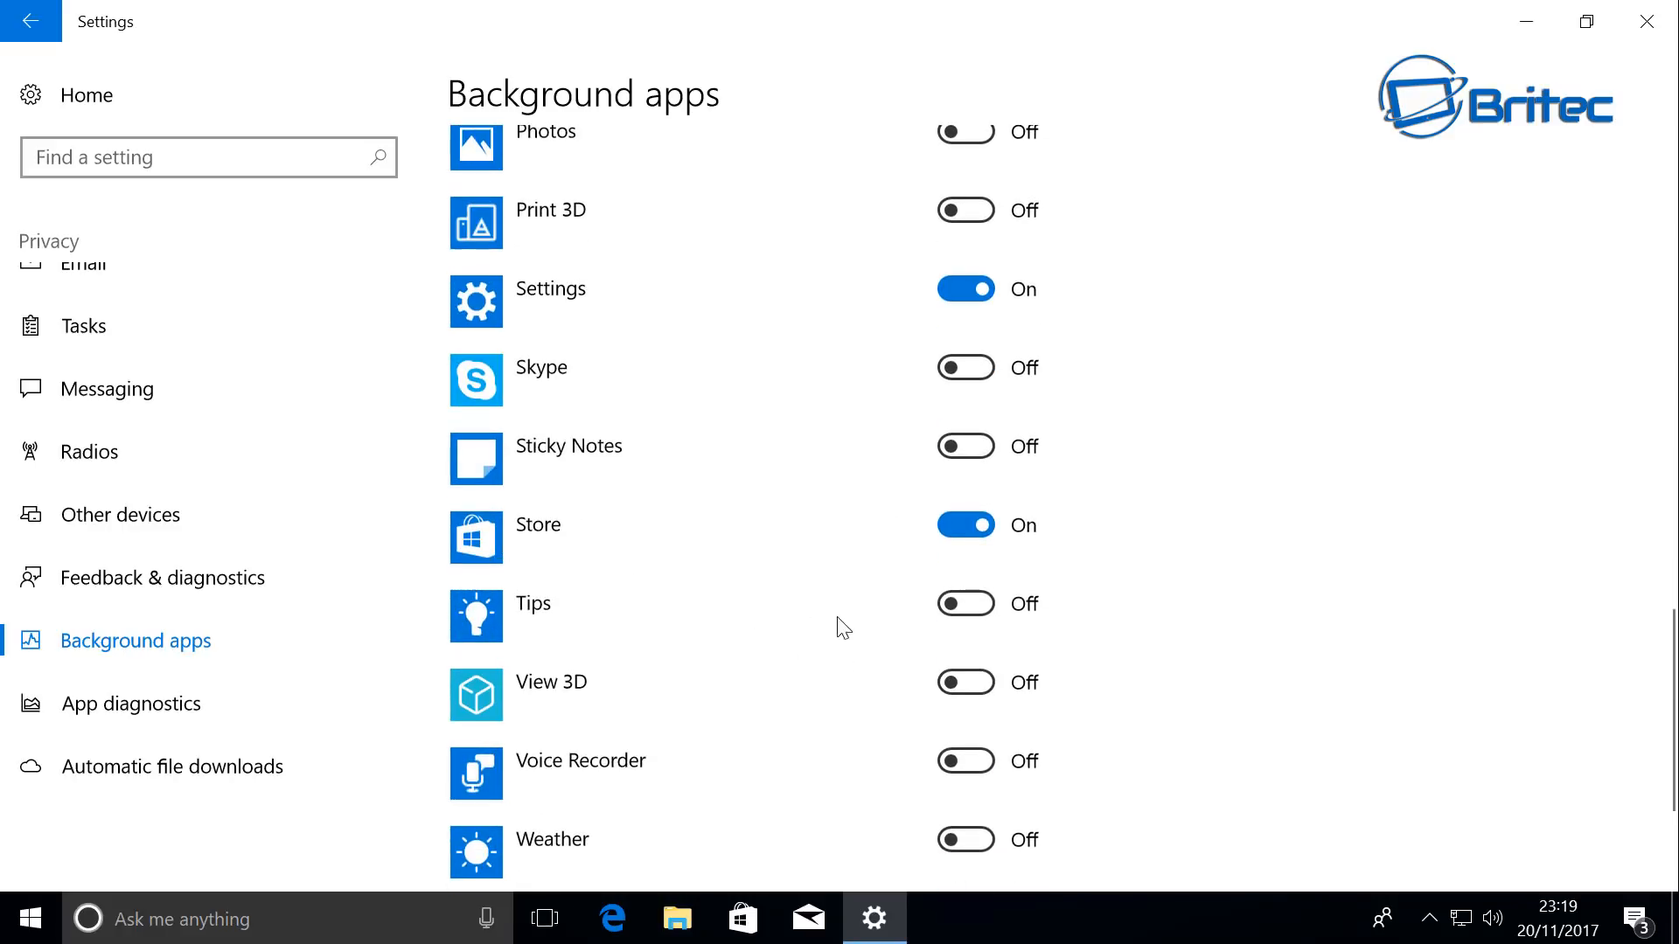
scroll(827, 647, "down", 3)
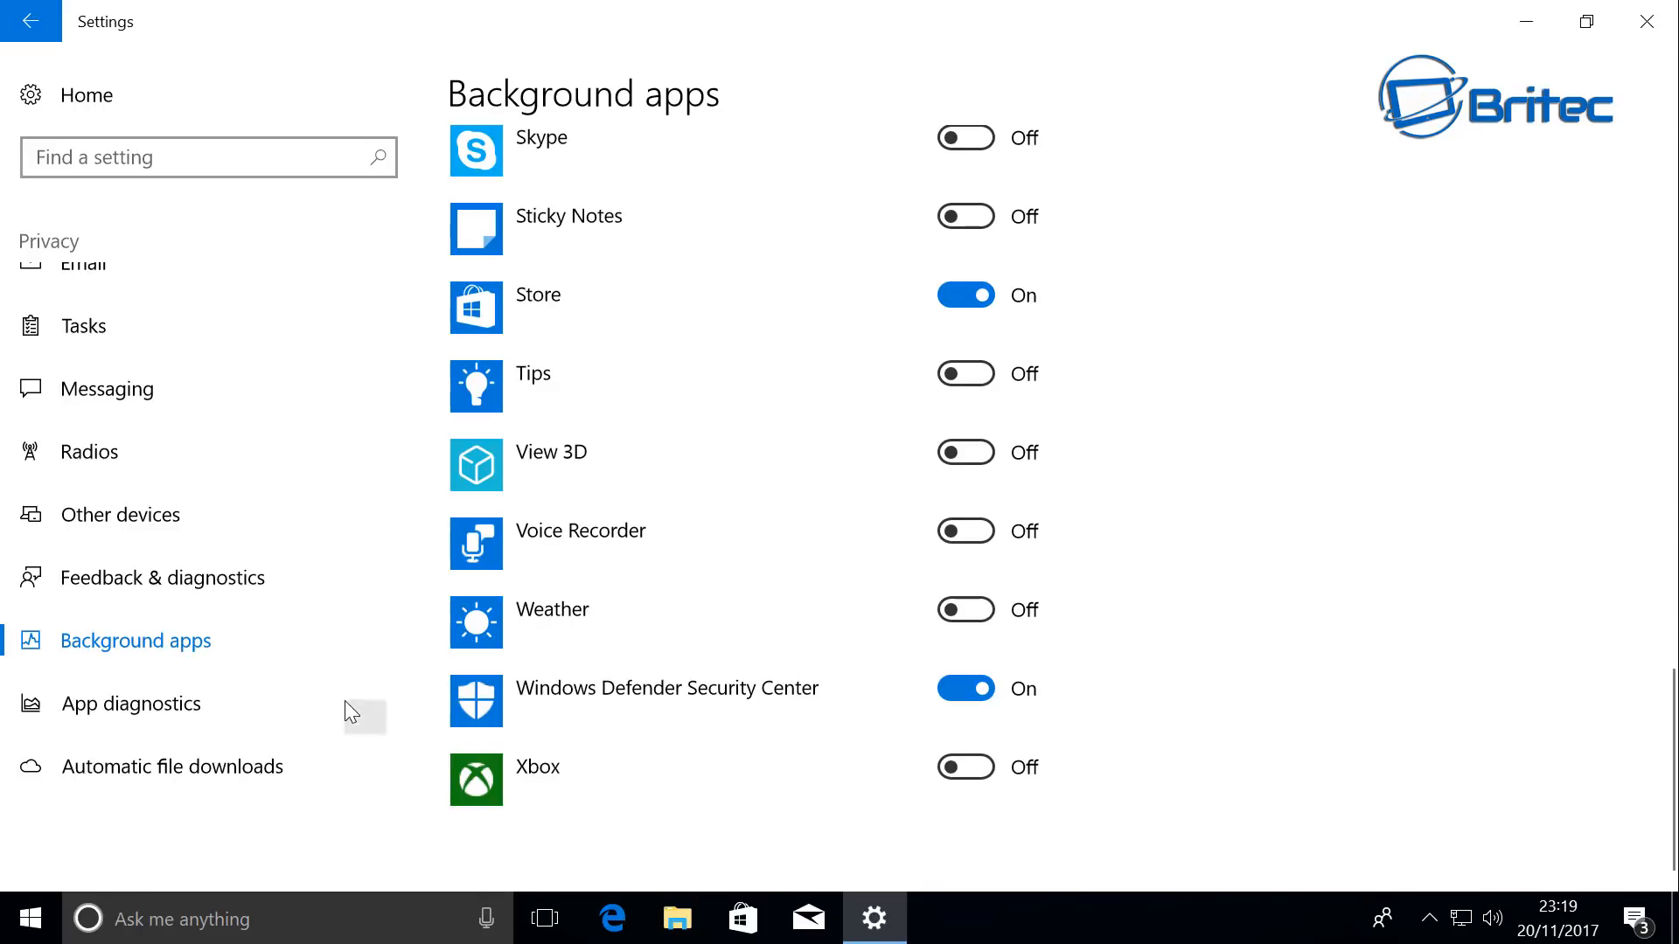
Step: Check the App diagnostics and Automatic file downloads pages of the Privacy settings
left_click(172, 706)
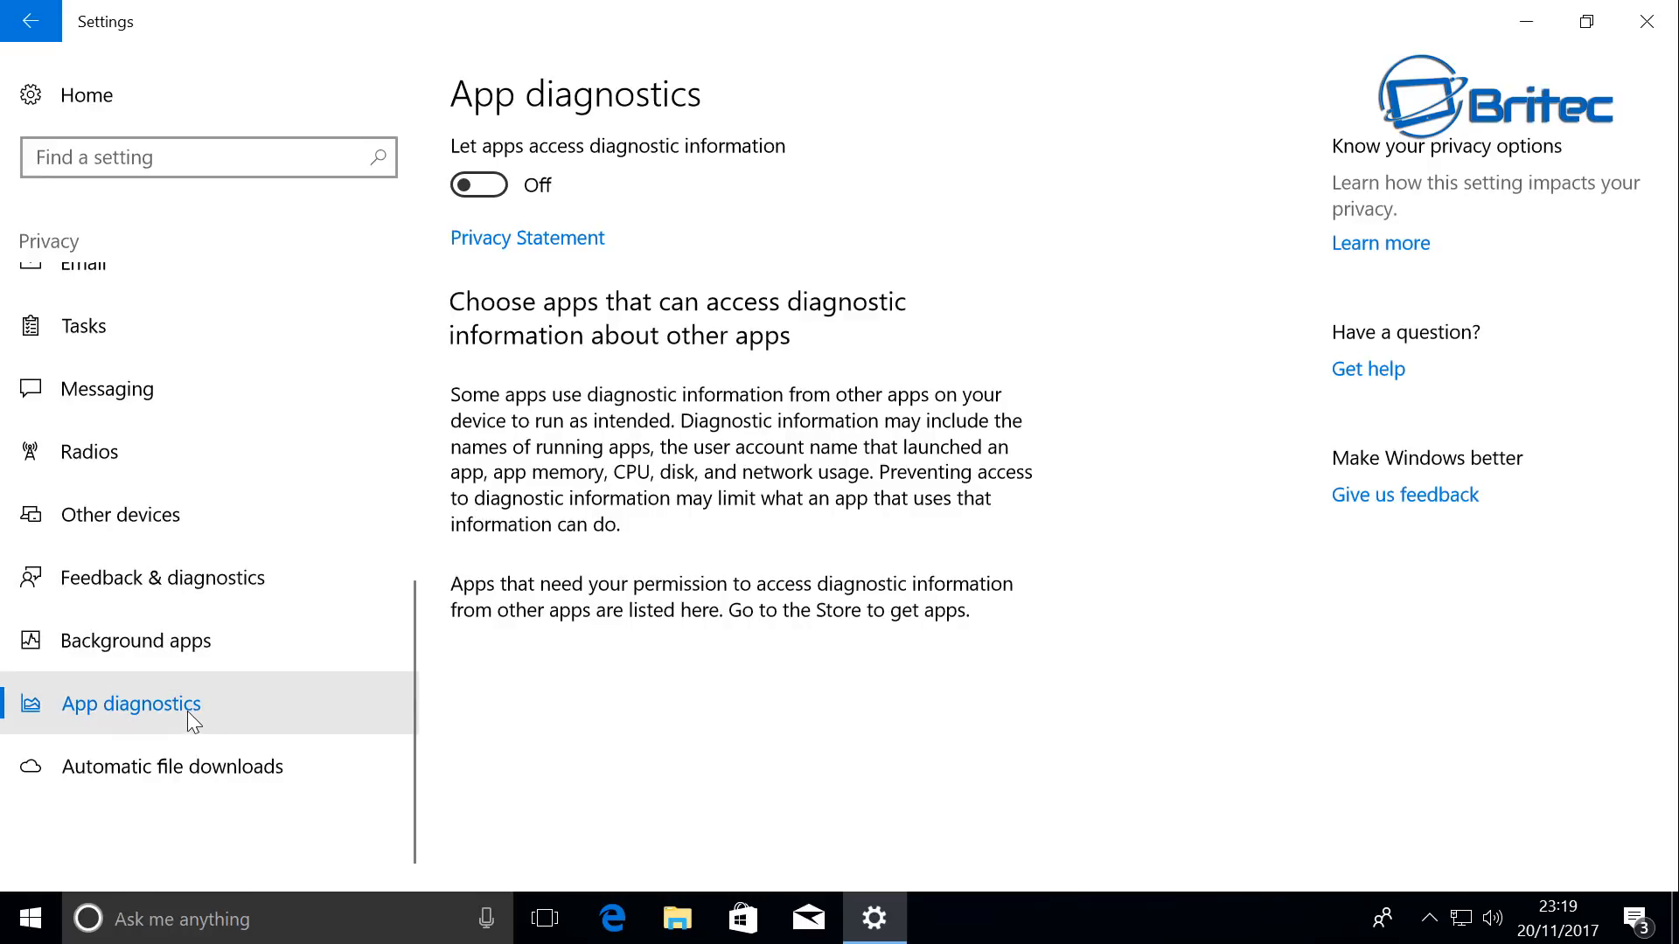
left_click(120, 776)
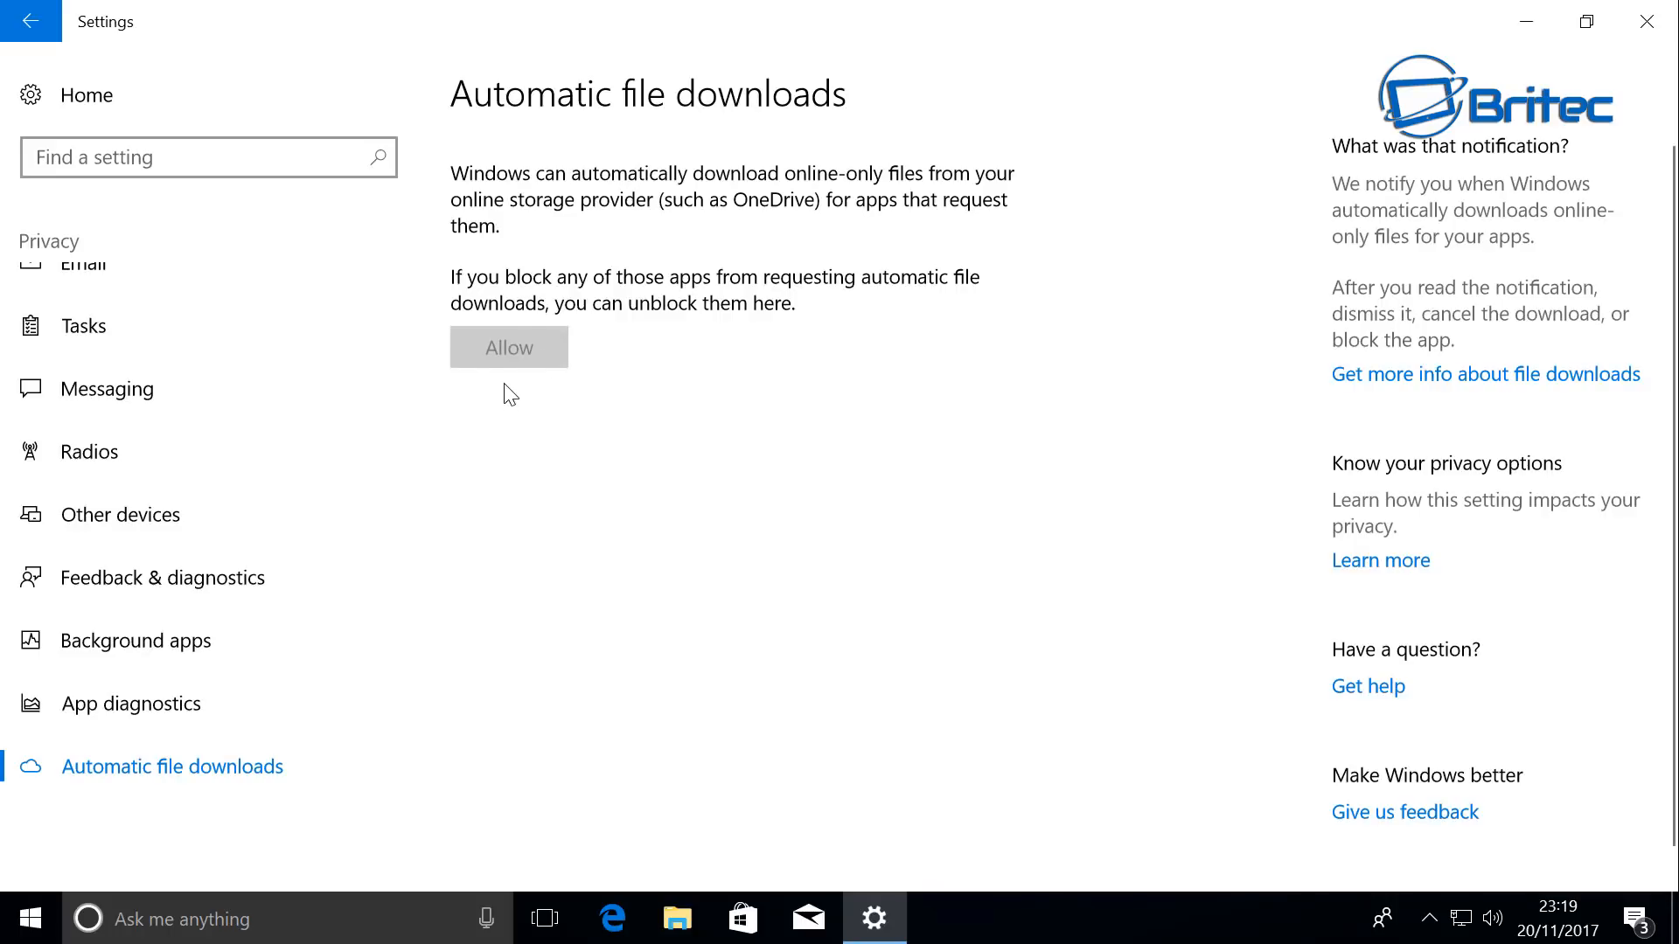
scroll(131, 390, "up", 2)
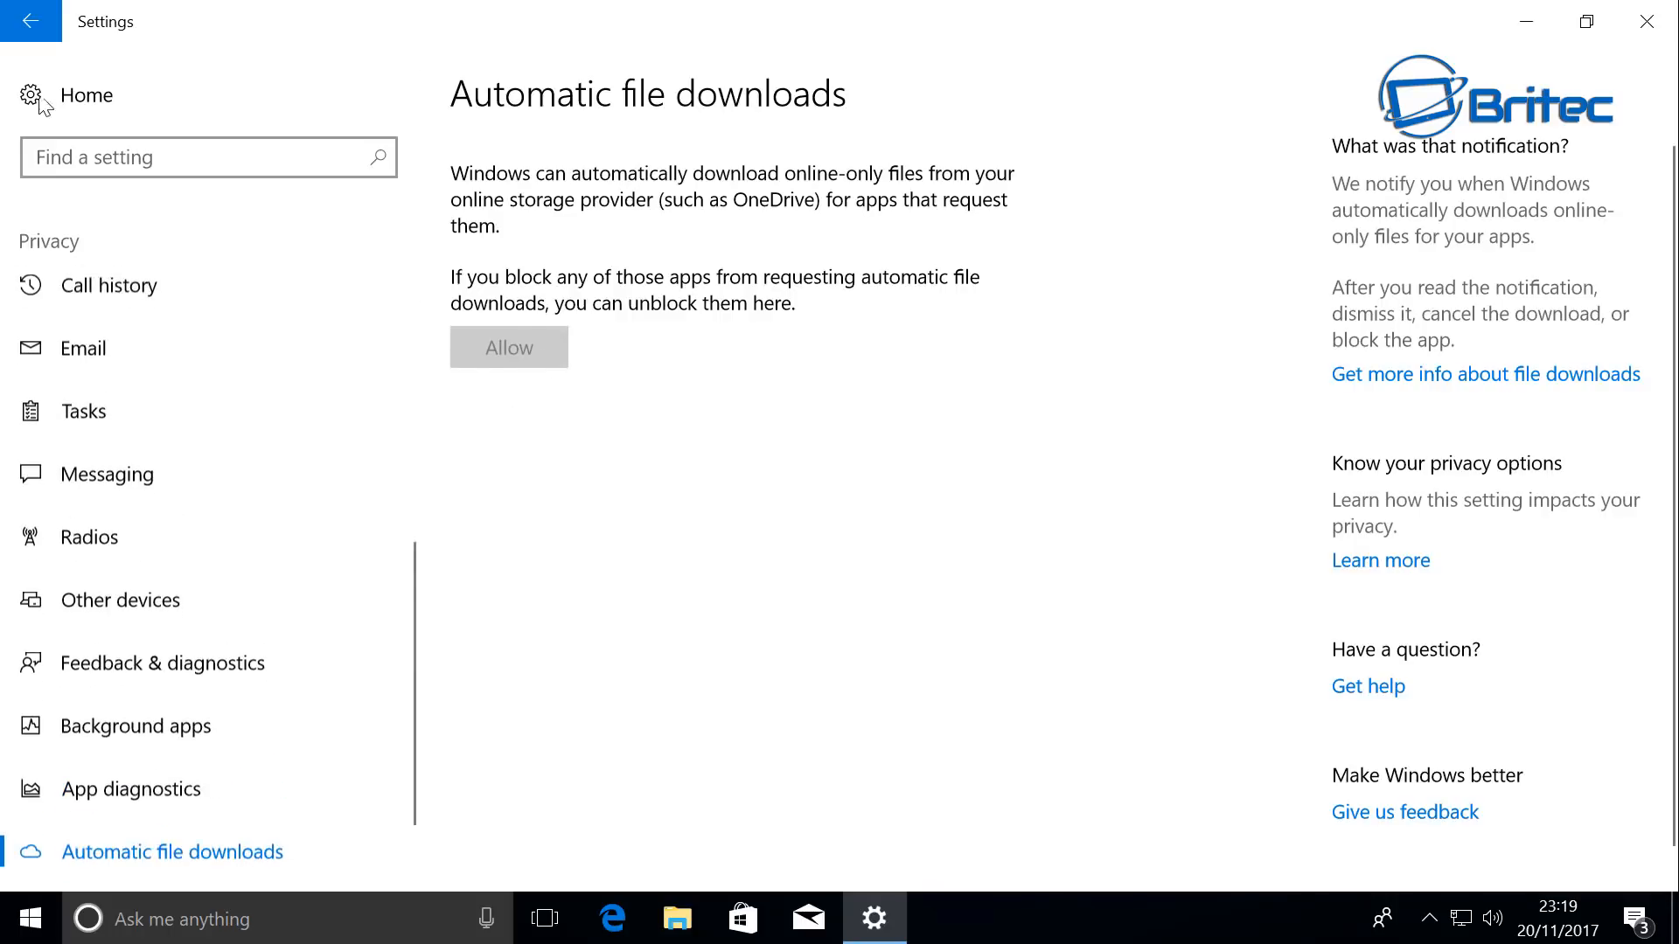
Step: Turn off downloads from other PCs in the Delivery Optimization settings under Windows Update's advanced options
left_click(22, 29)
scroll(499, 644, "down", 3)
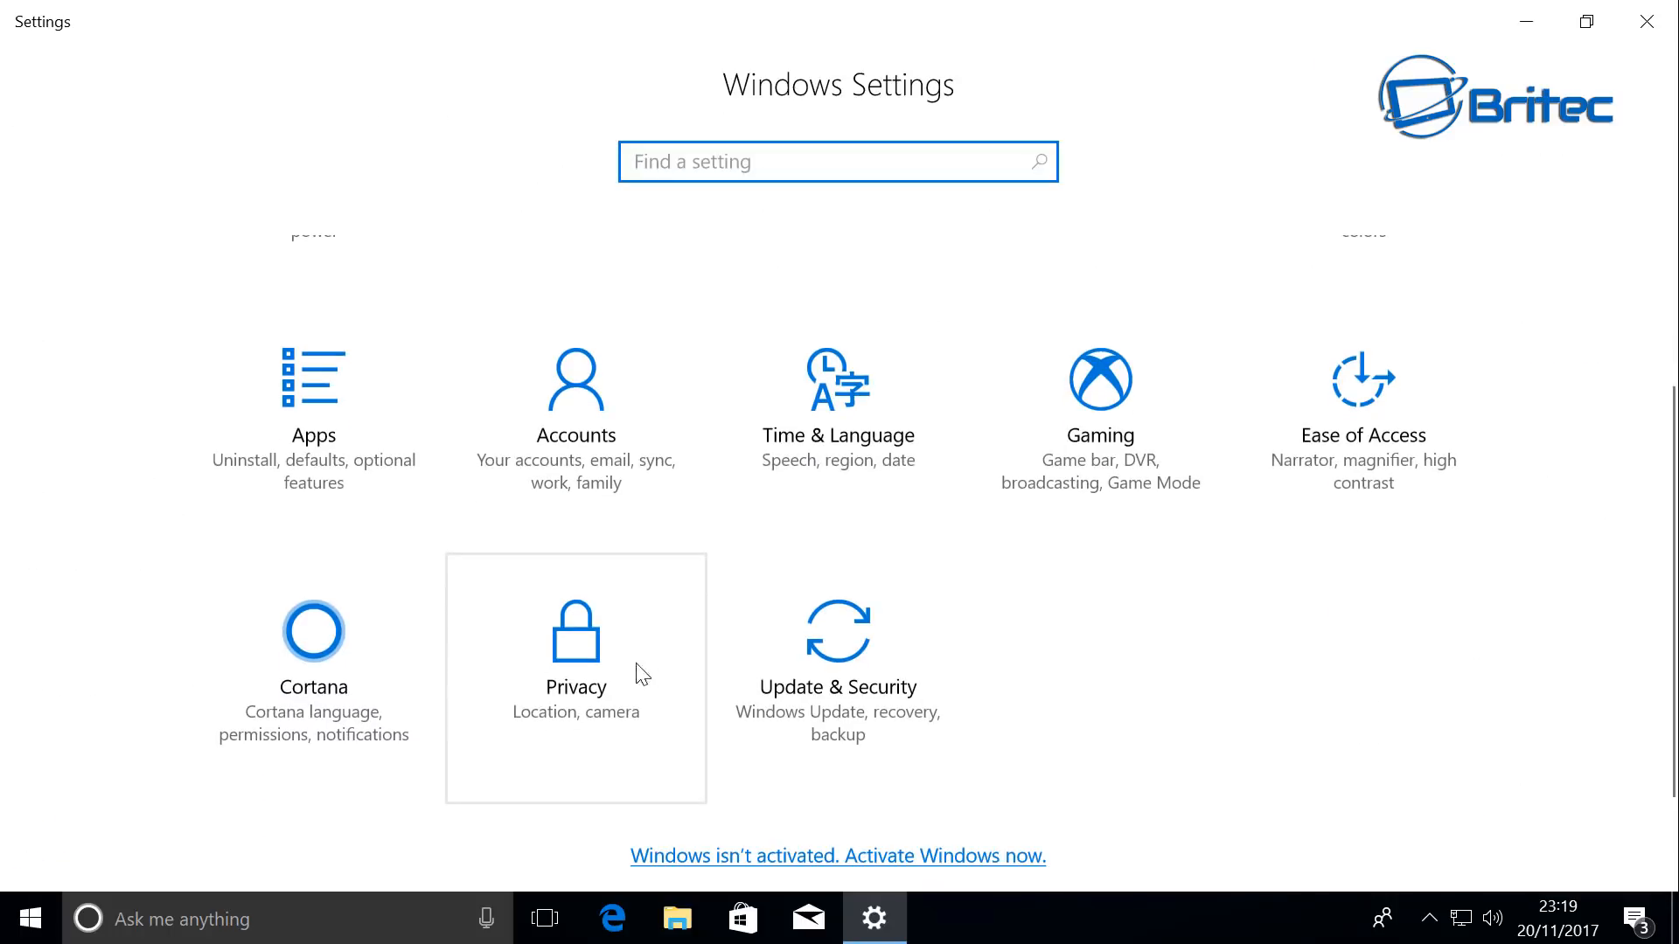
left_click(866, 695)
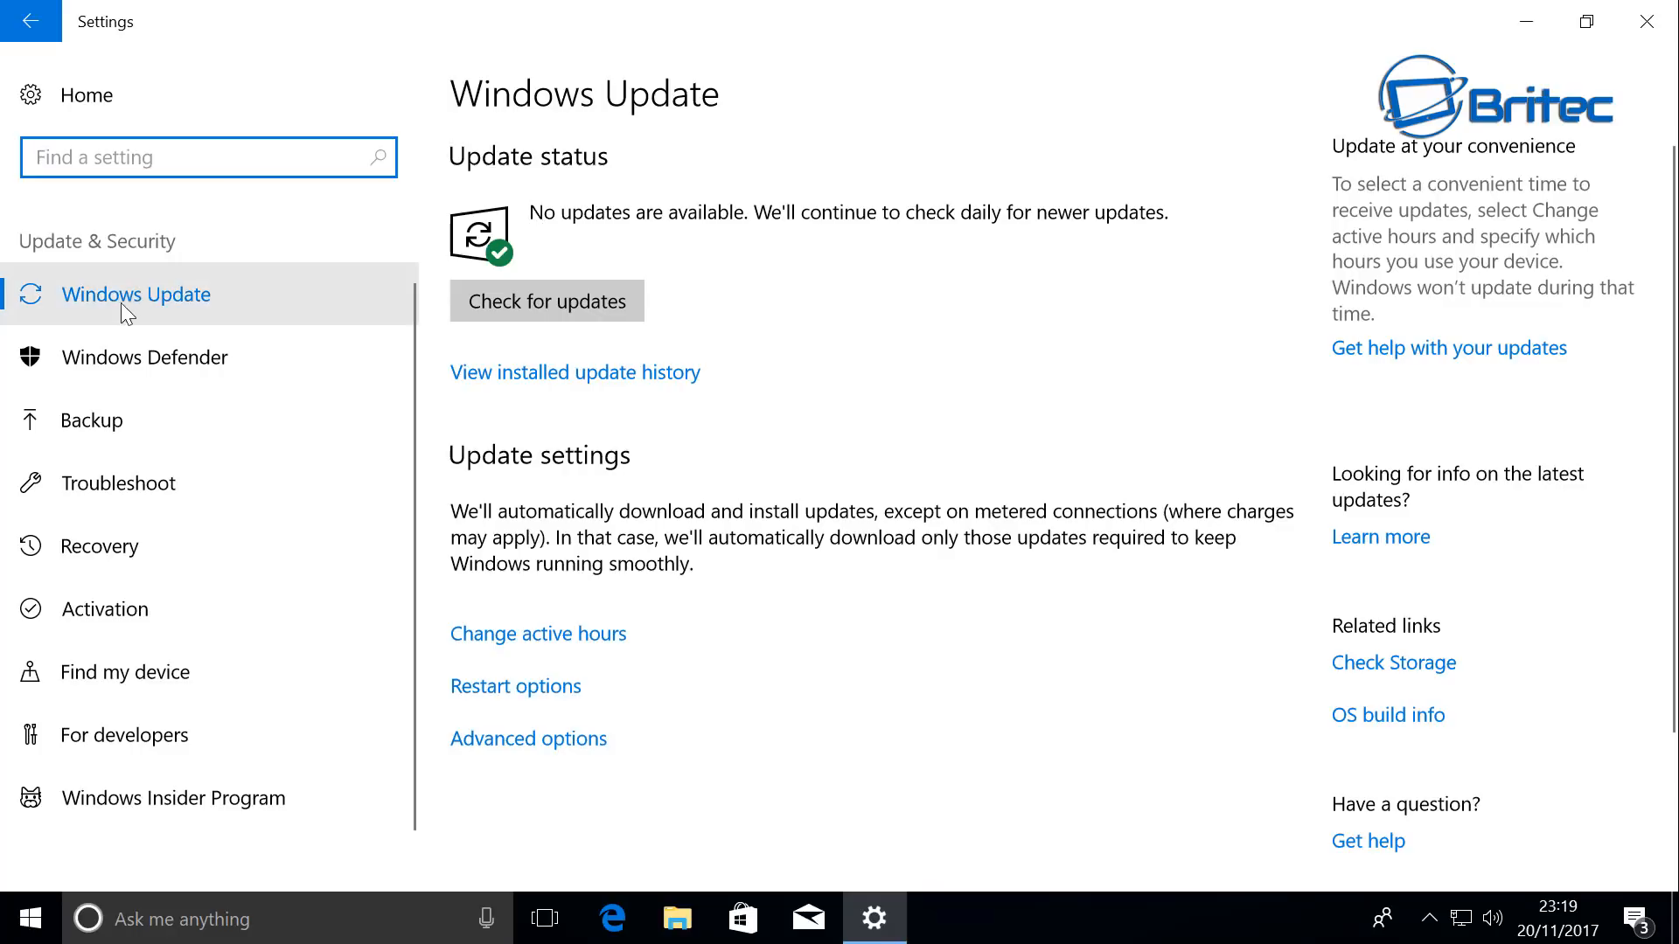
left_click(567, 740)
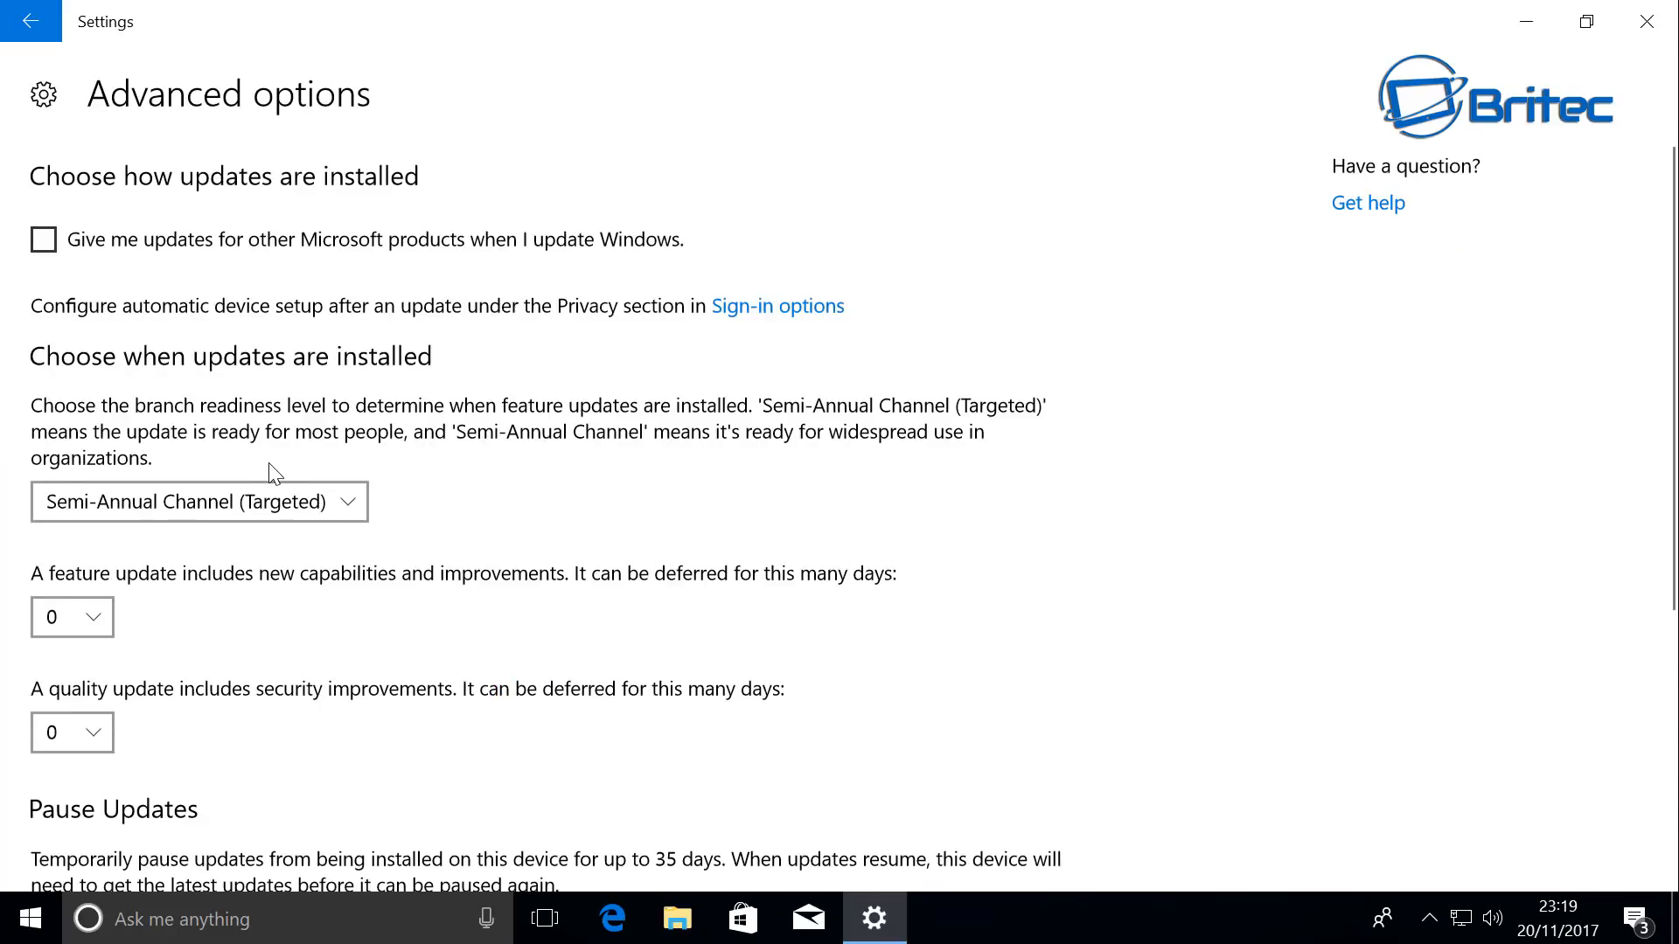
scroll(328, 464, "down", 5)
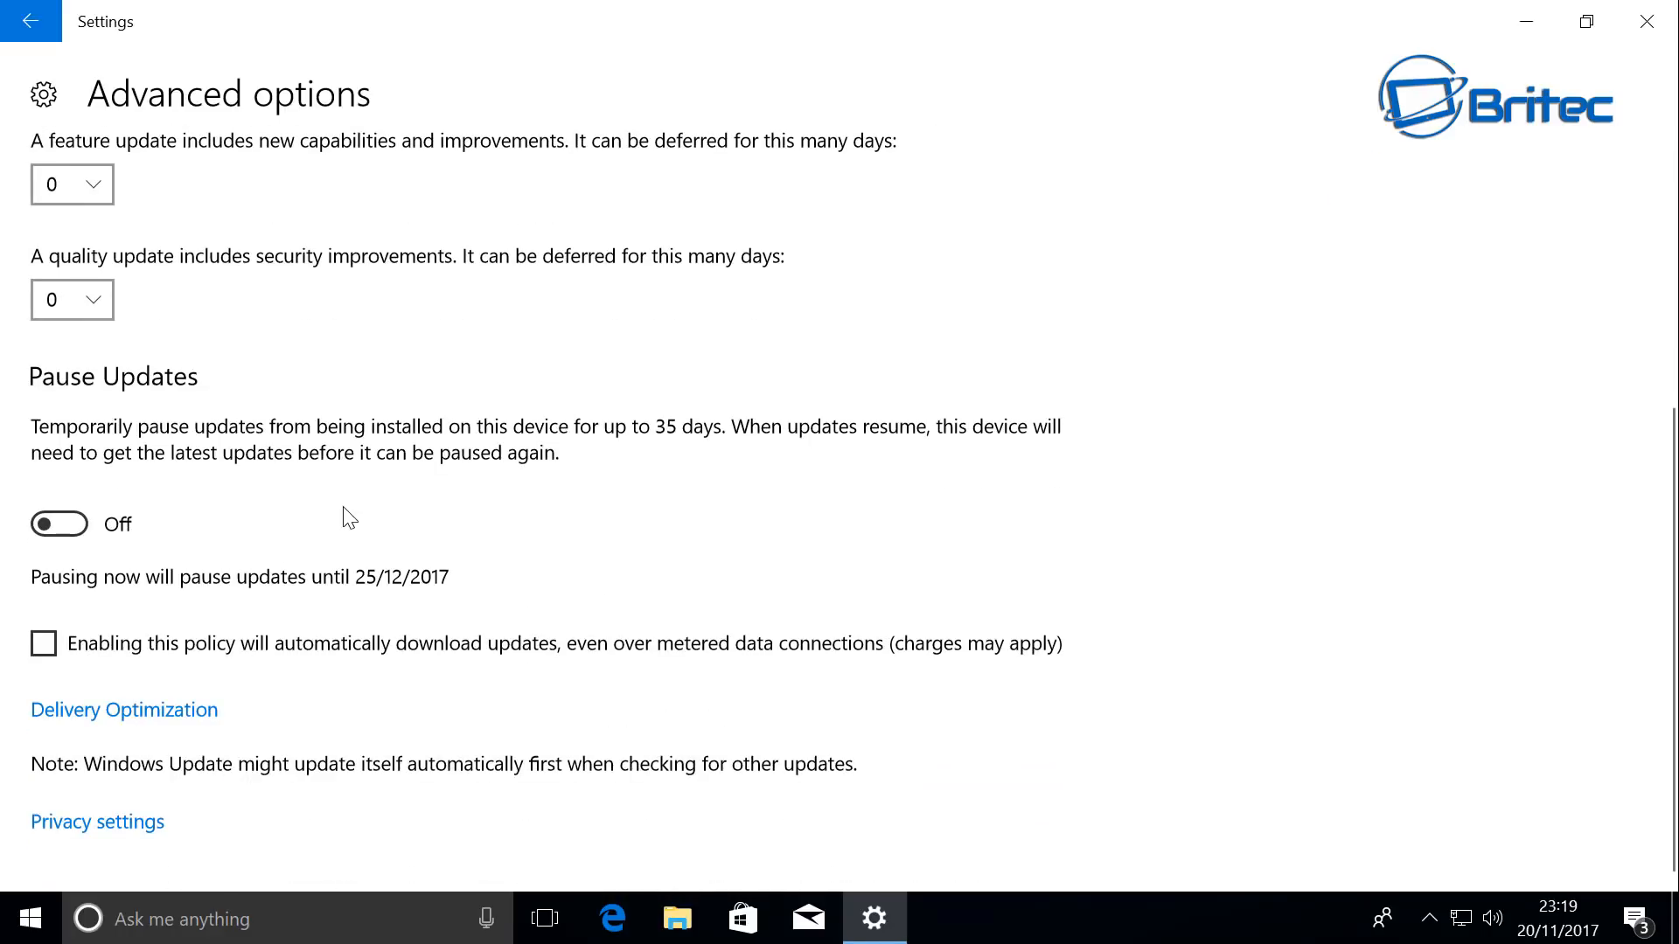
left_click(220, 713)
scroll(360, 435, "down", 1)
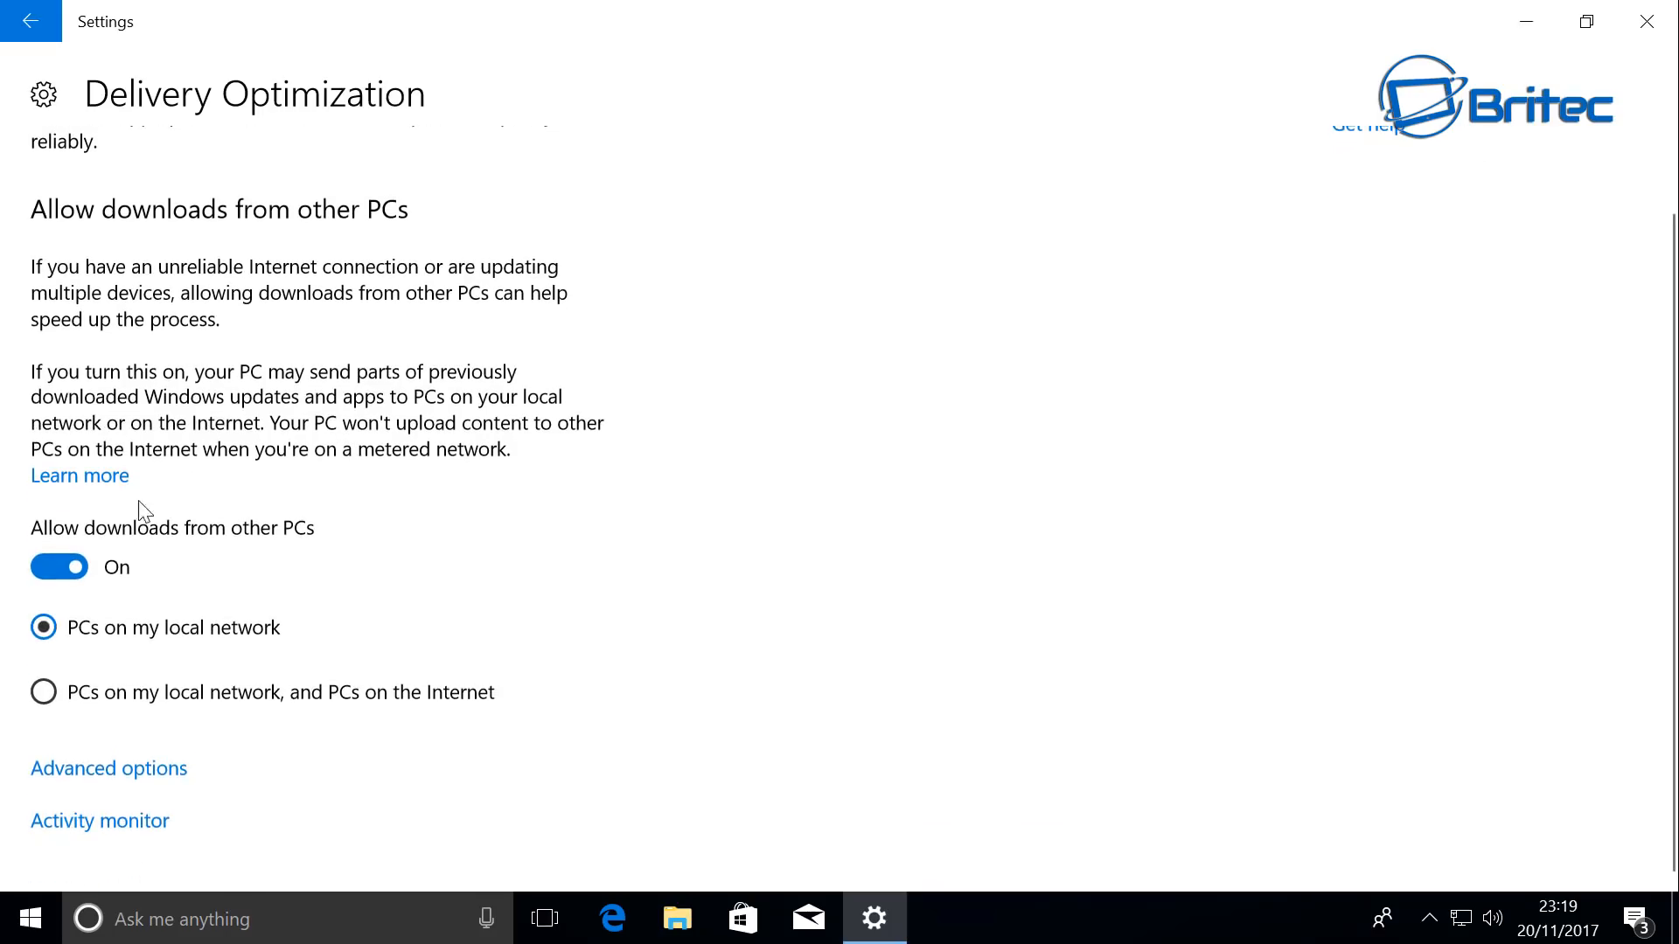
left_click(60, 568)
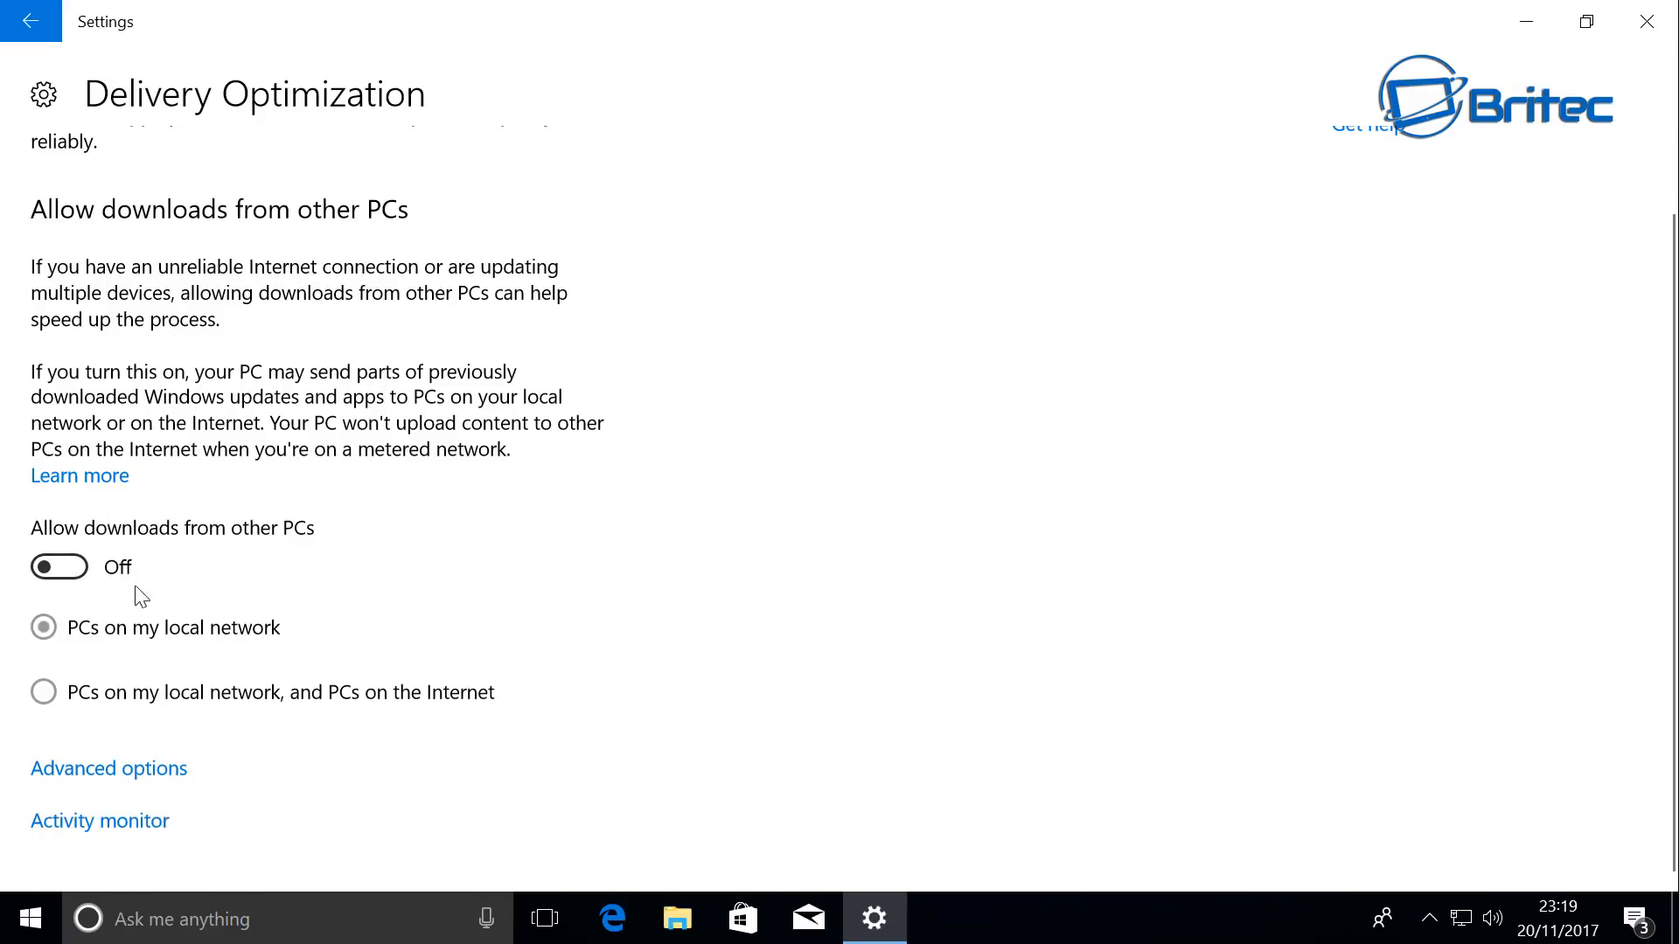
Step: Try limiting background update downloads to 12% bandwidth in Delivery Optimization's advanced options, and remove the limit again
left_click(108, 771)
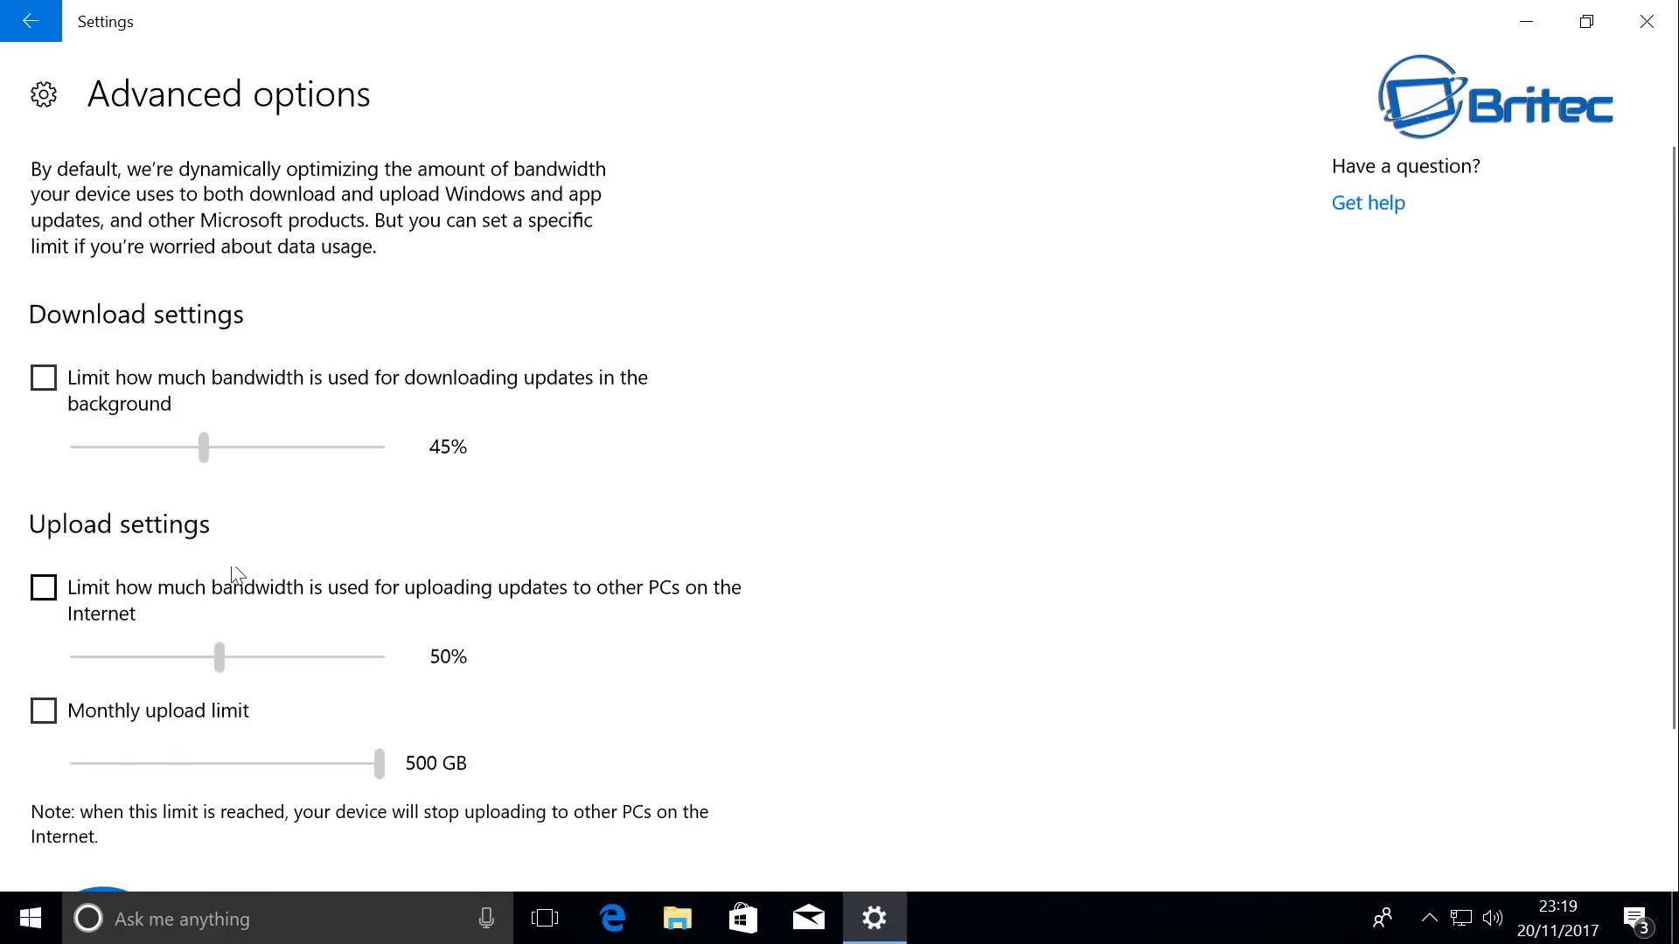
left_click(43, 378)
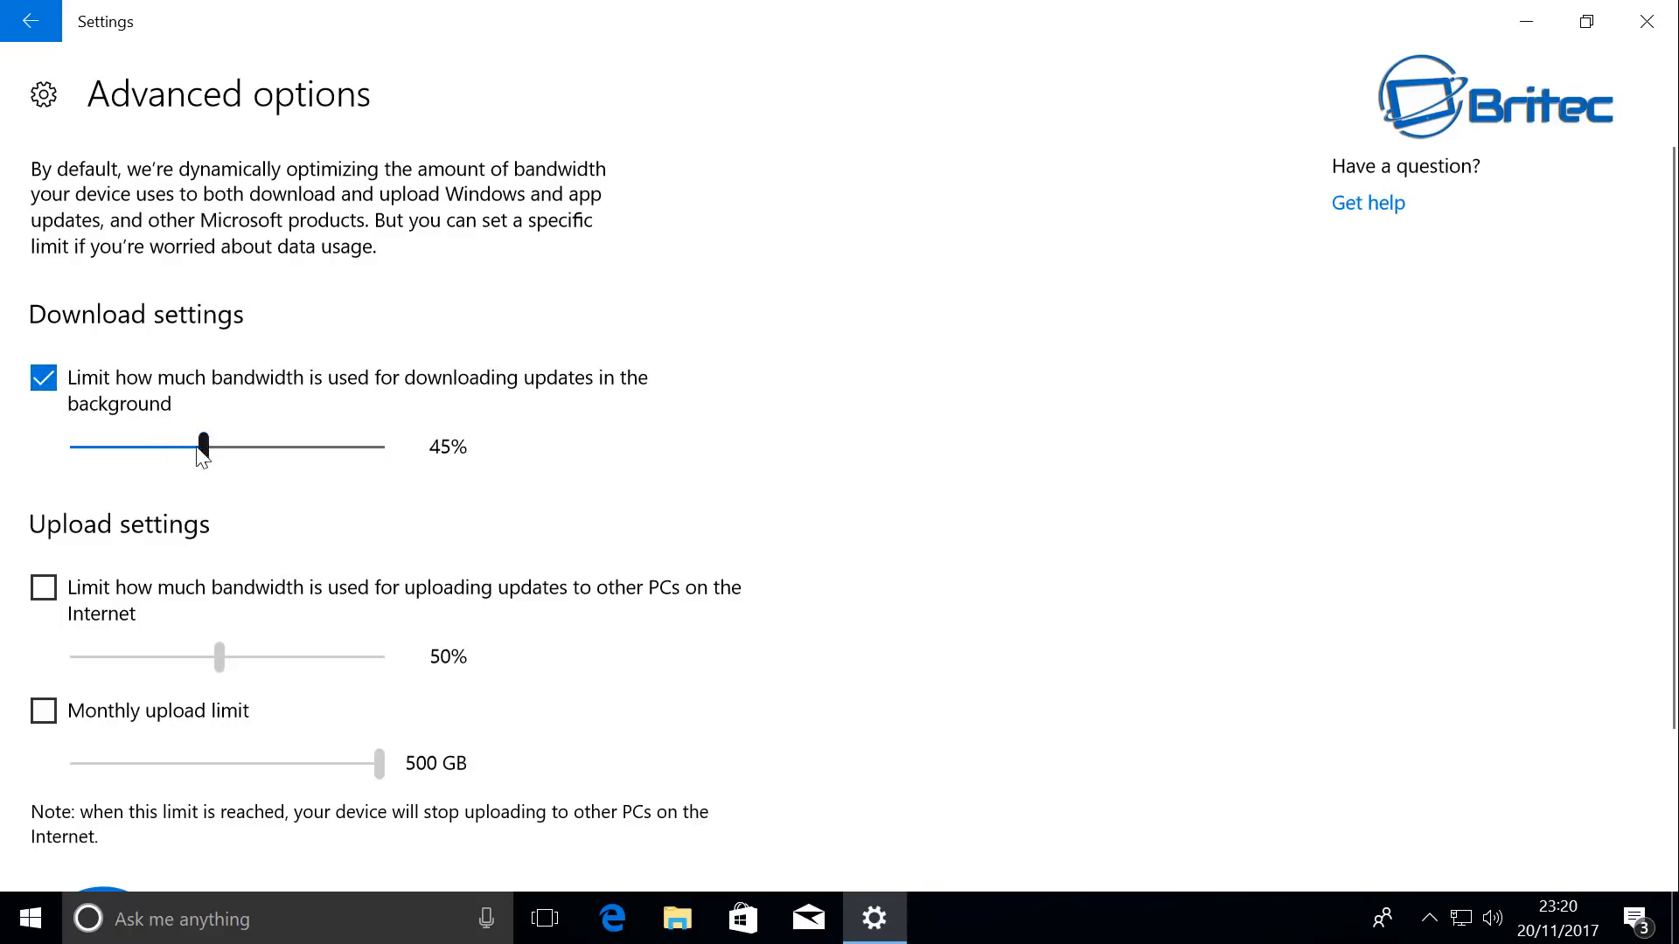
left_click_drag(210, 457, 96, 449)
scroll(208, 560, "down", 3)
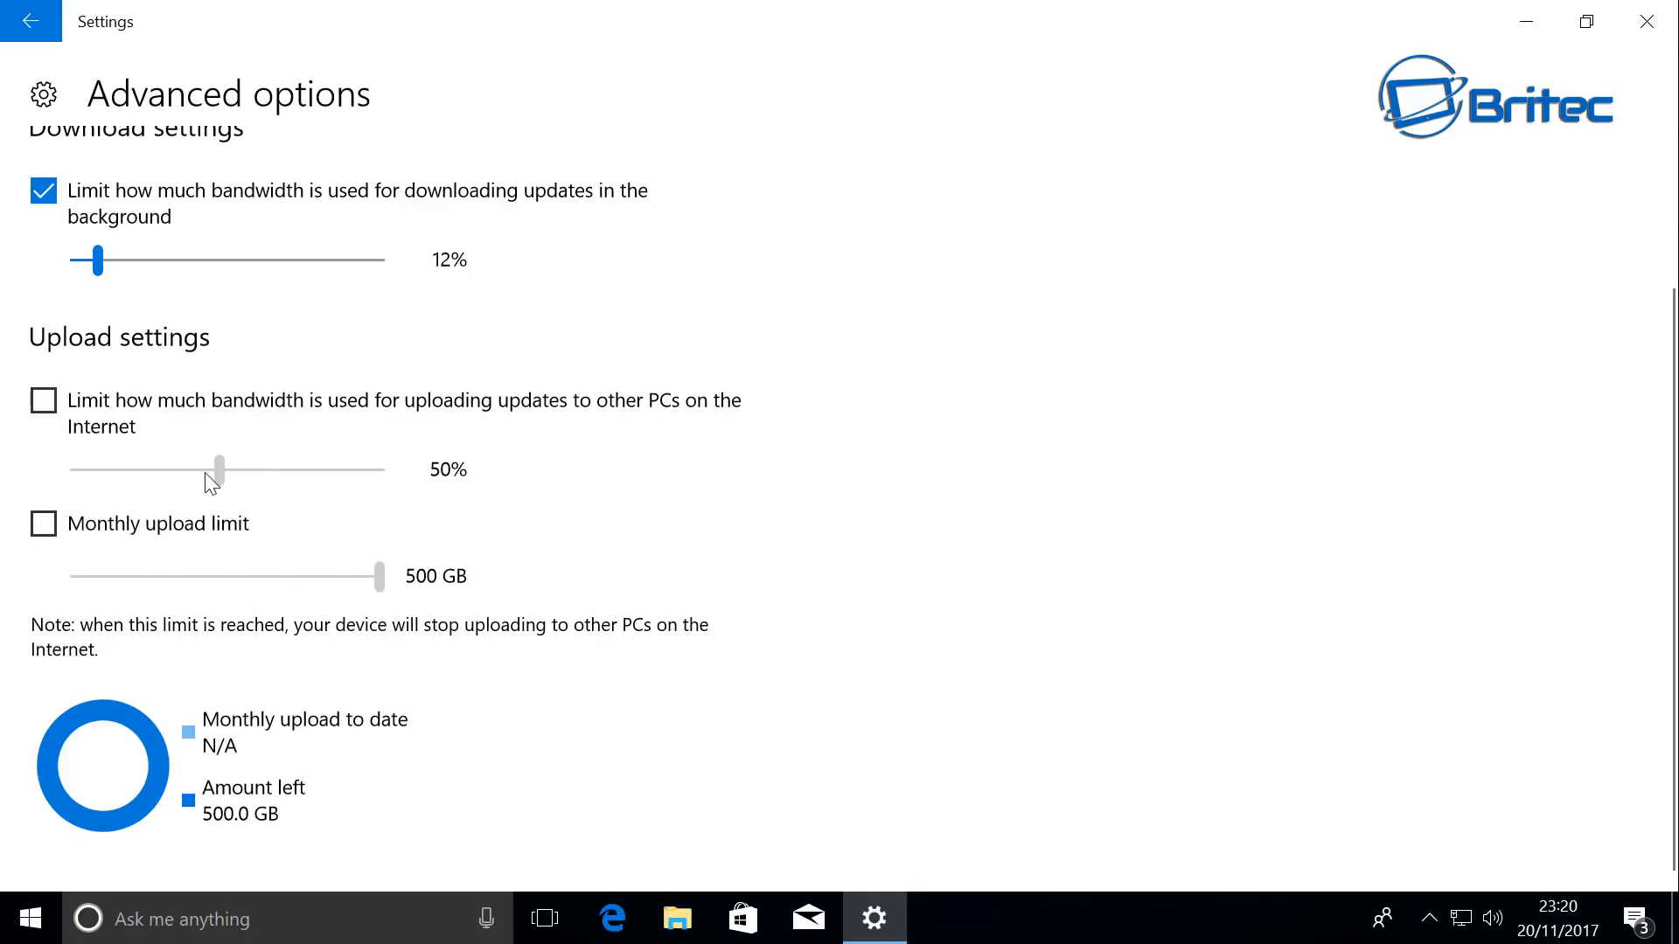
scroll(180, 564, "up", 3)
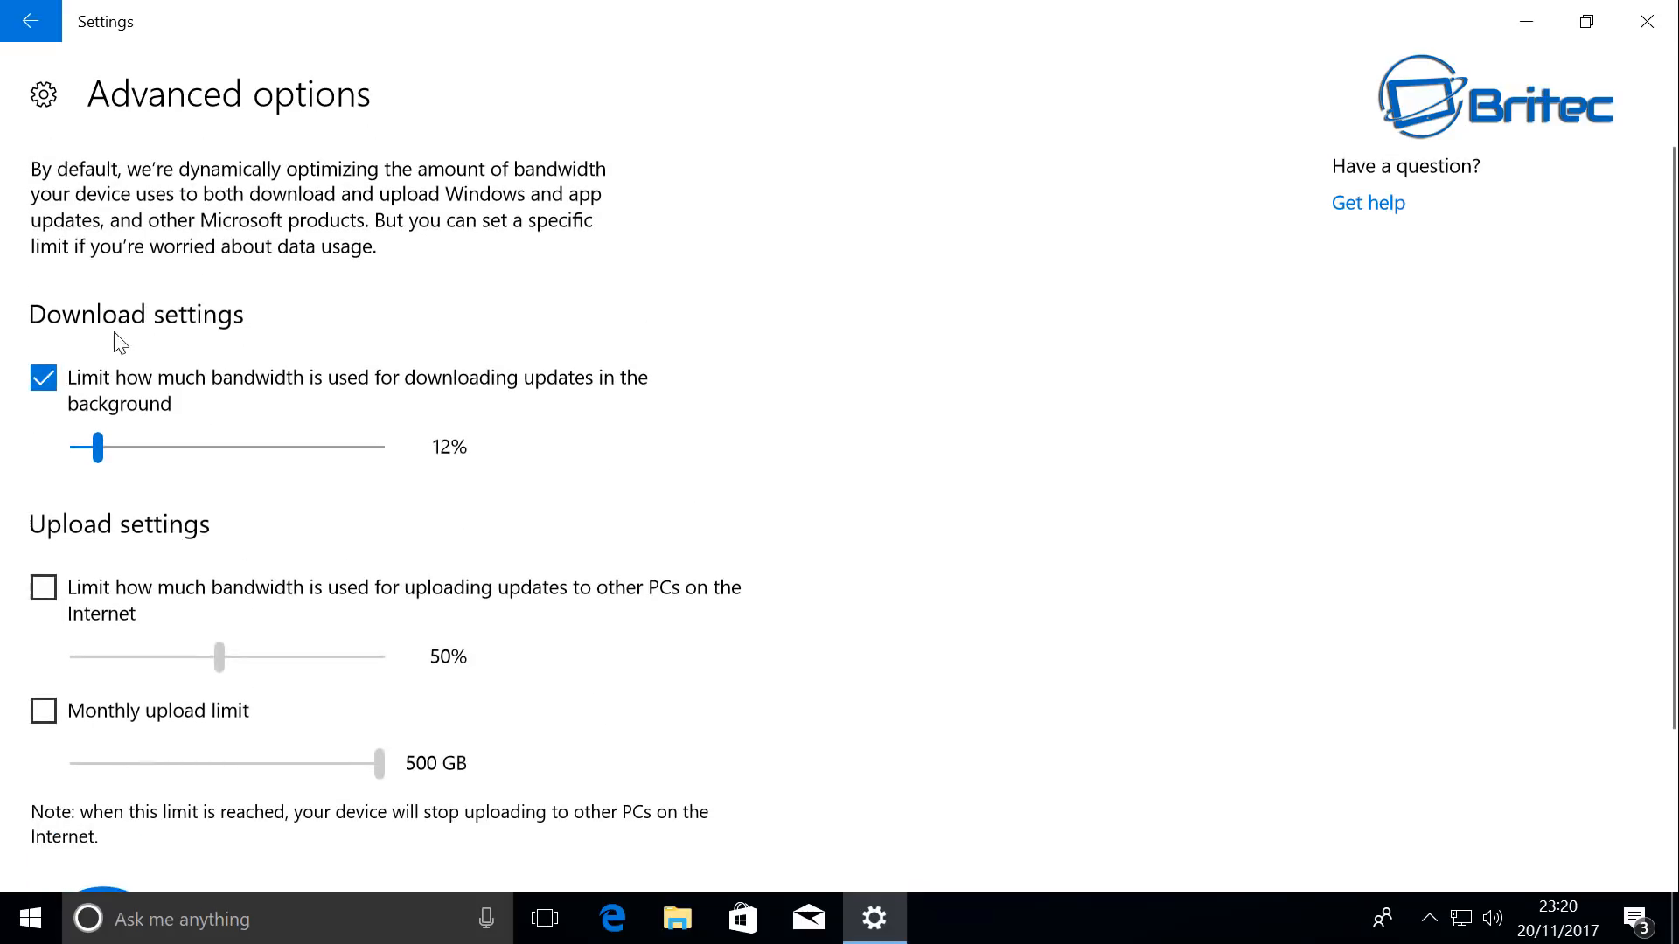
left_click(43, 378)
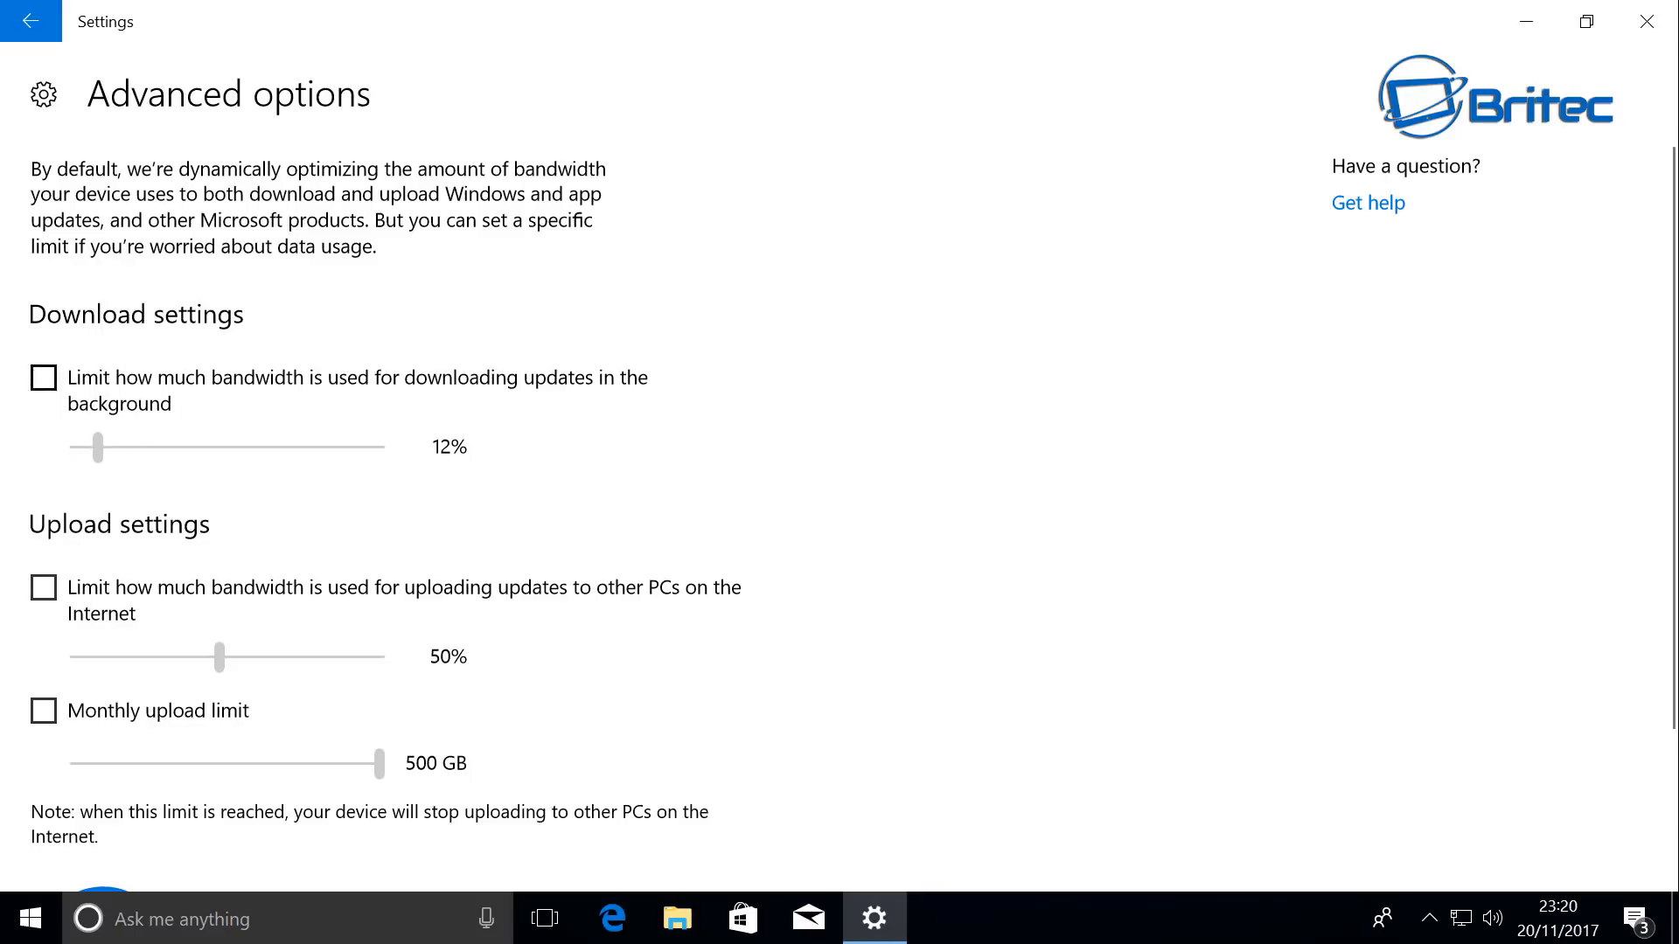
Step: Check the download and upload statistics in Delivery Optimization's Activity monitor
left_click(31, 21)
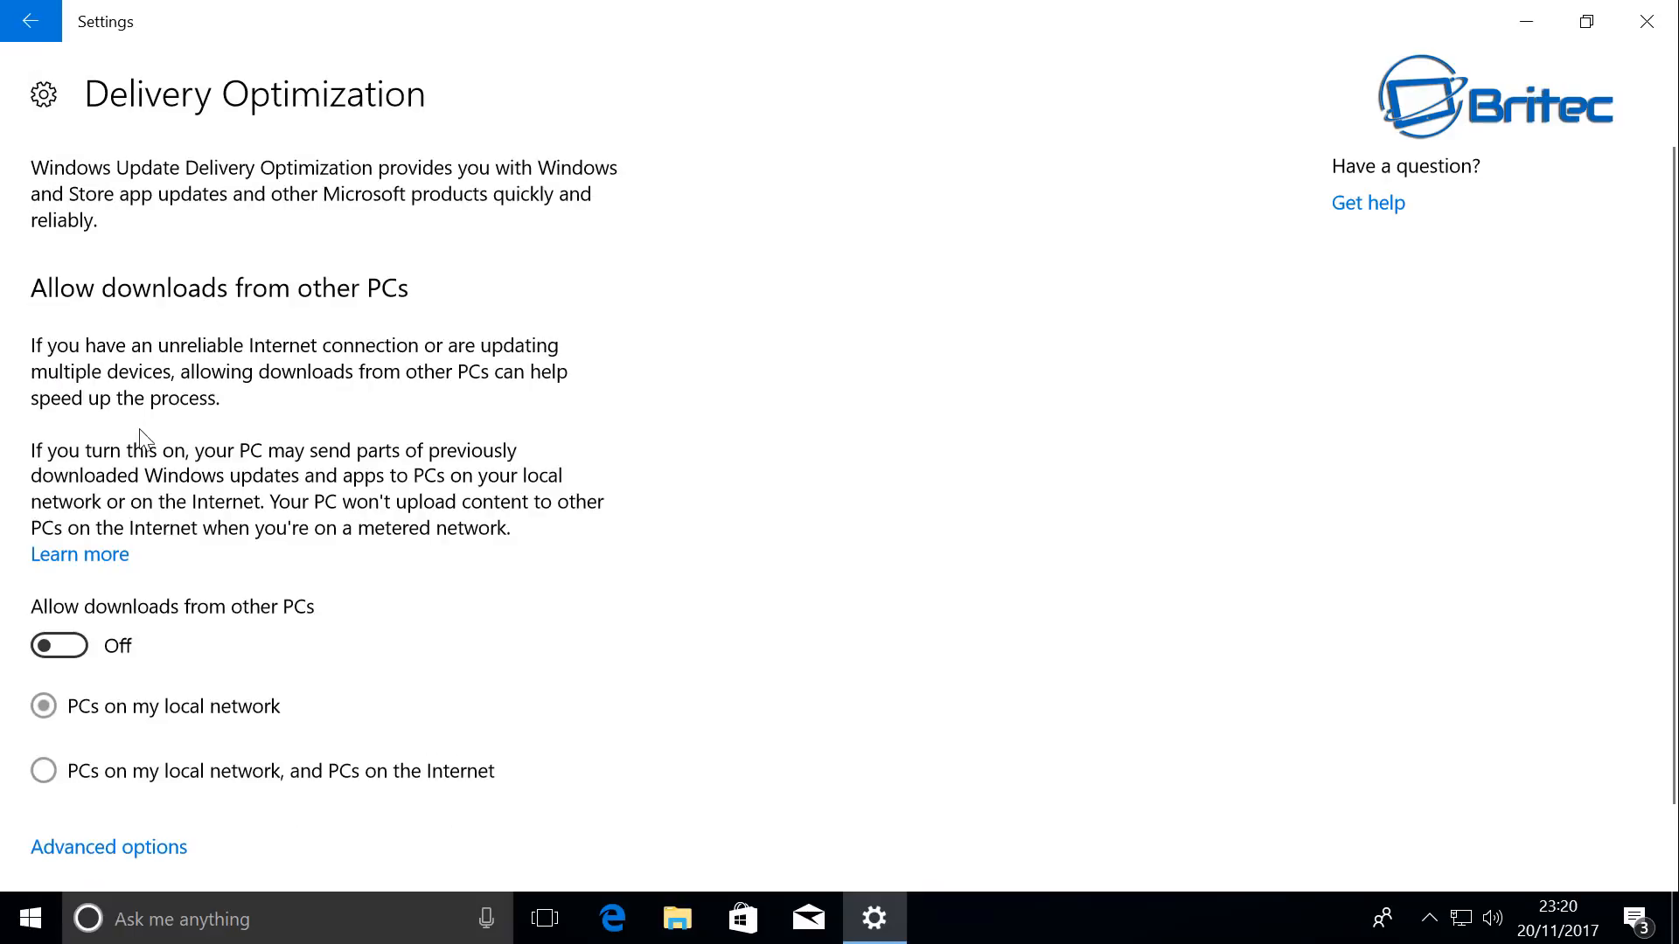
scroll(140, 437, "down", 1)
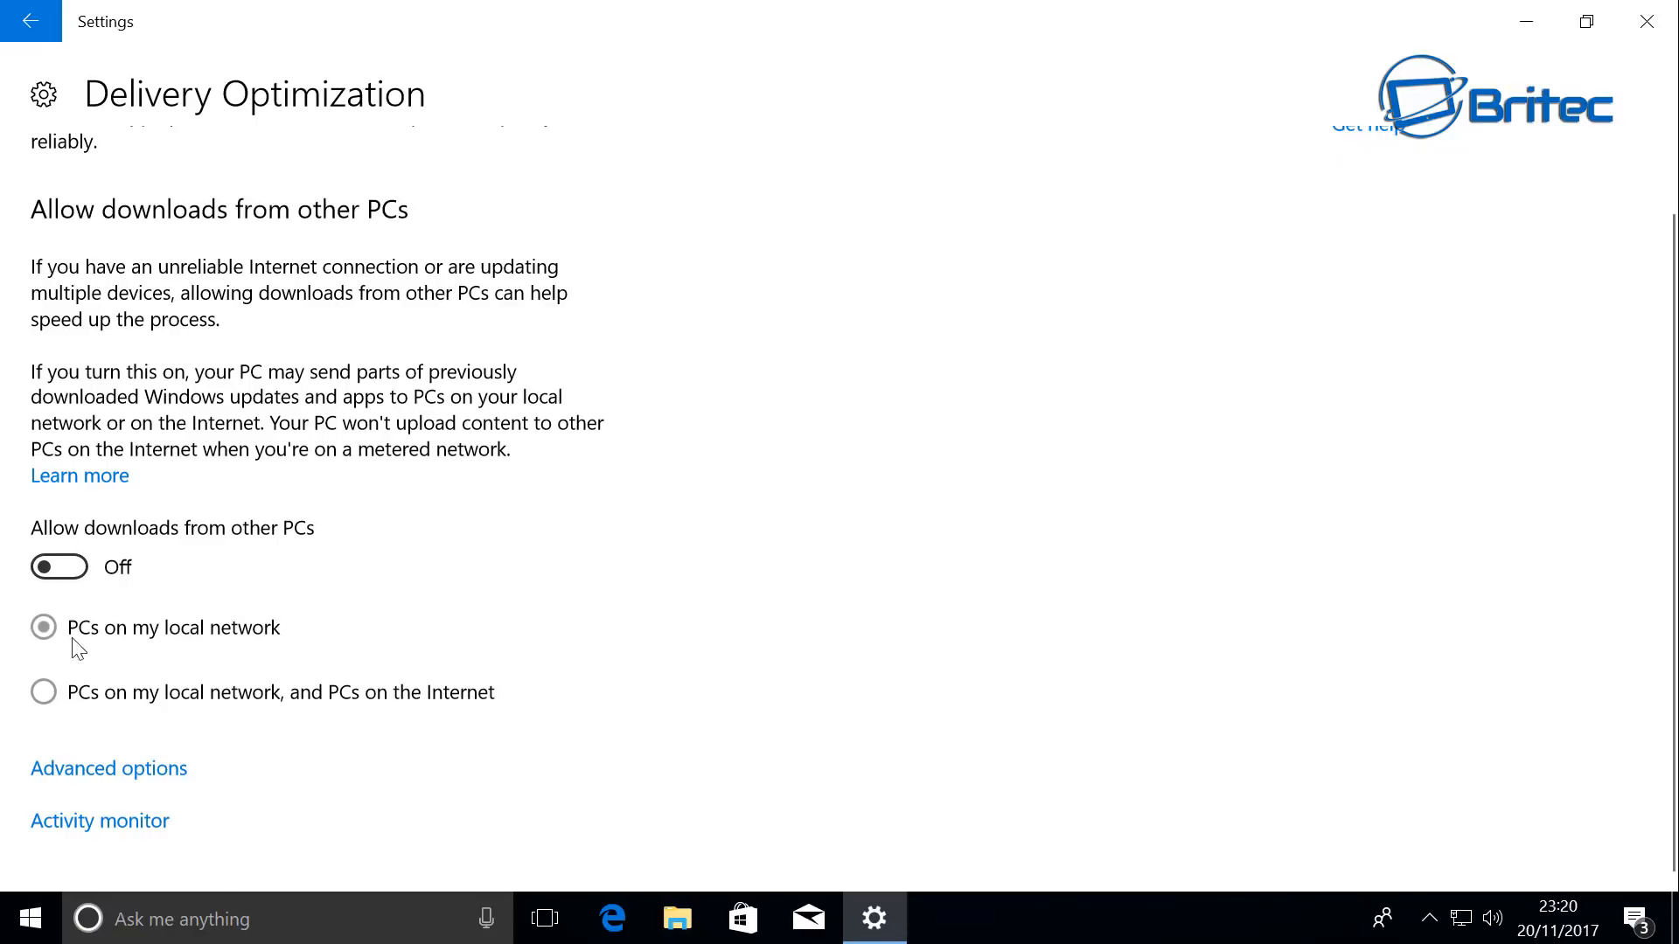
scroll(150, 559, "up", 1)
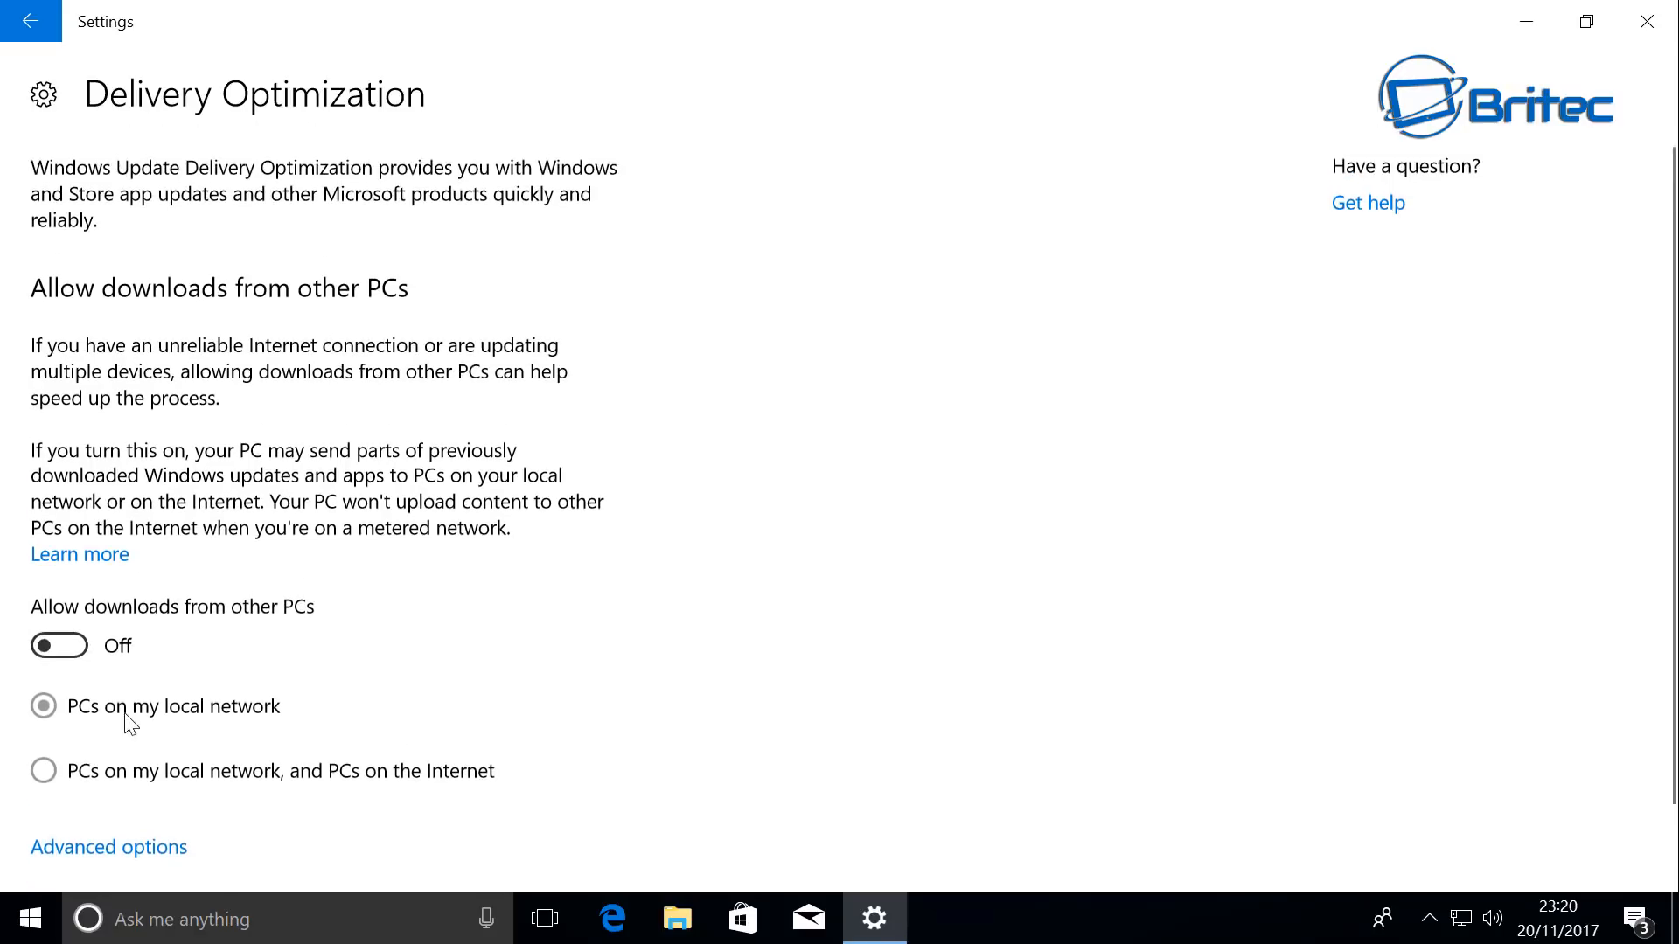
scroll(105, 787, "down", 1)
left_click(101, 822)
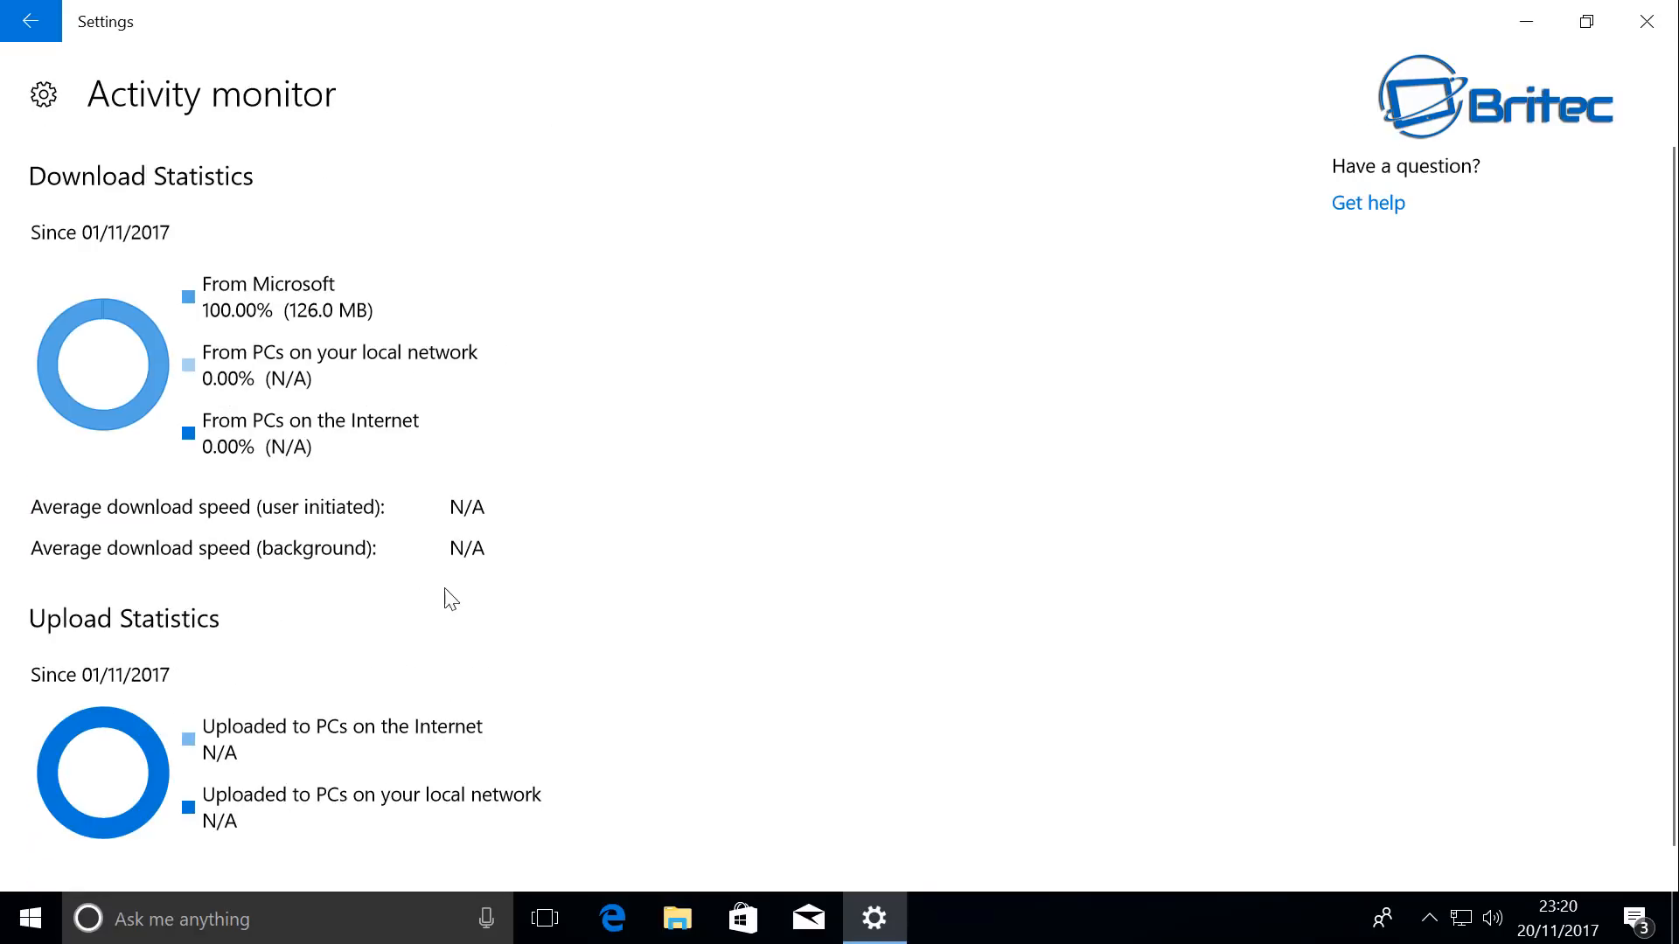
left_click(33, 25)
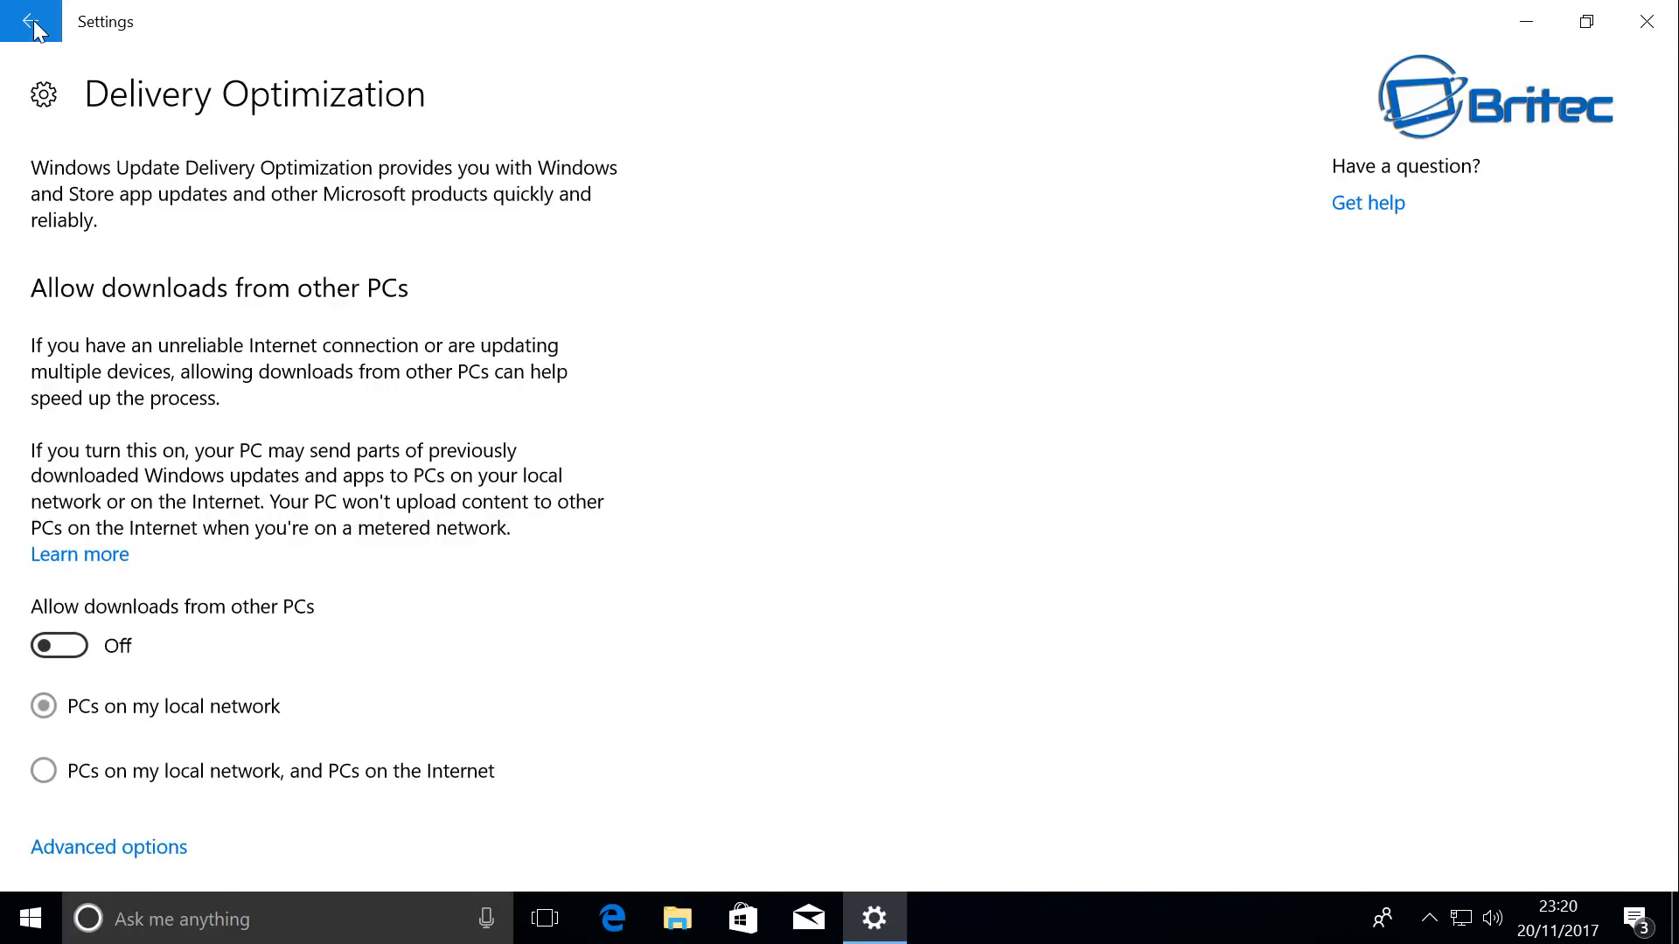
Step: Look over Windows Update's advanced options and return to the main Windows Update page
left_click(32, 24)
scroll(218, 647, "down", 5)
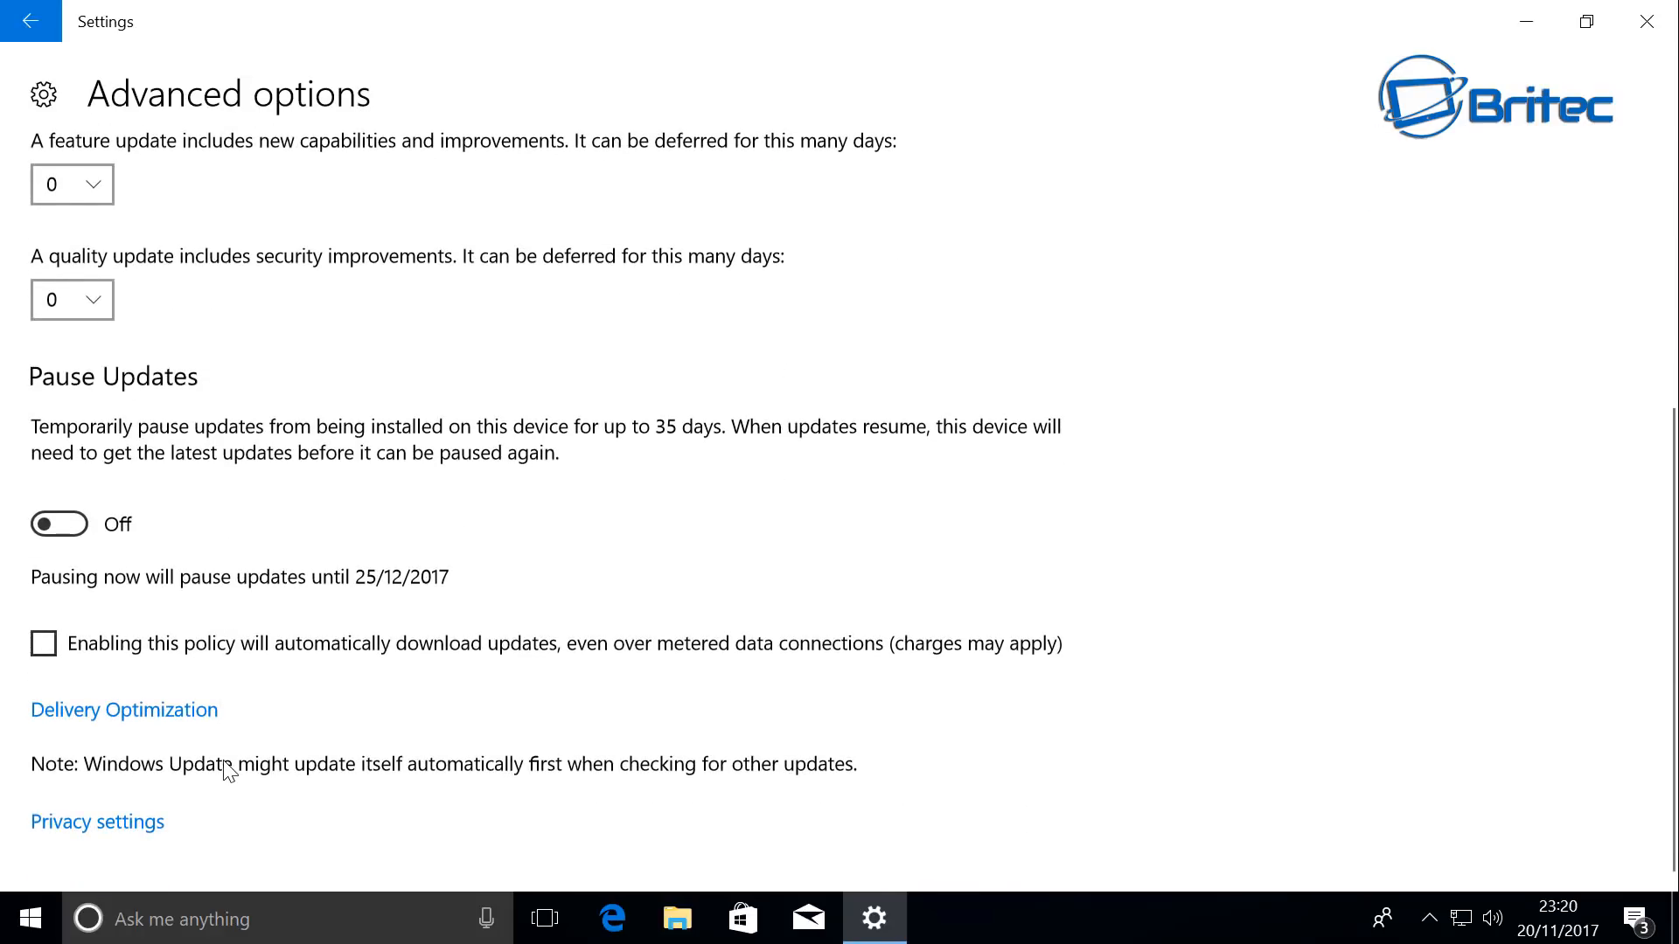
scroll(229, 735, "up", 5)
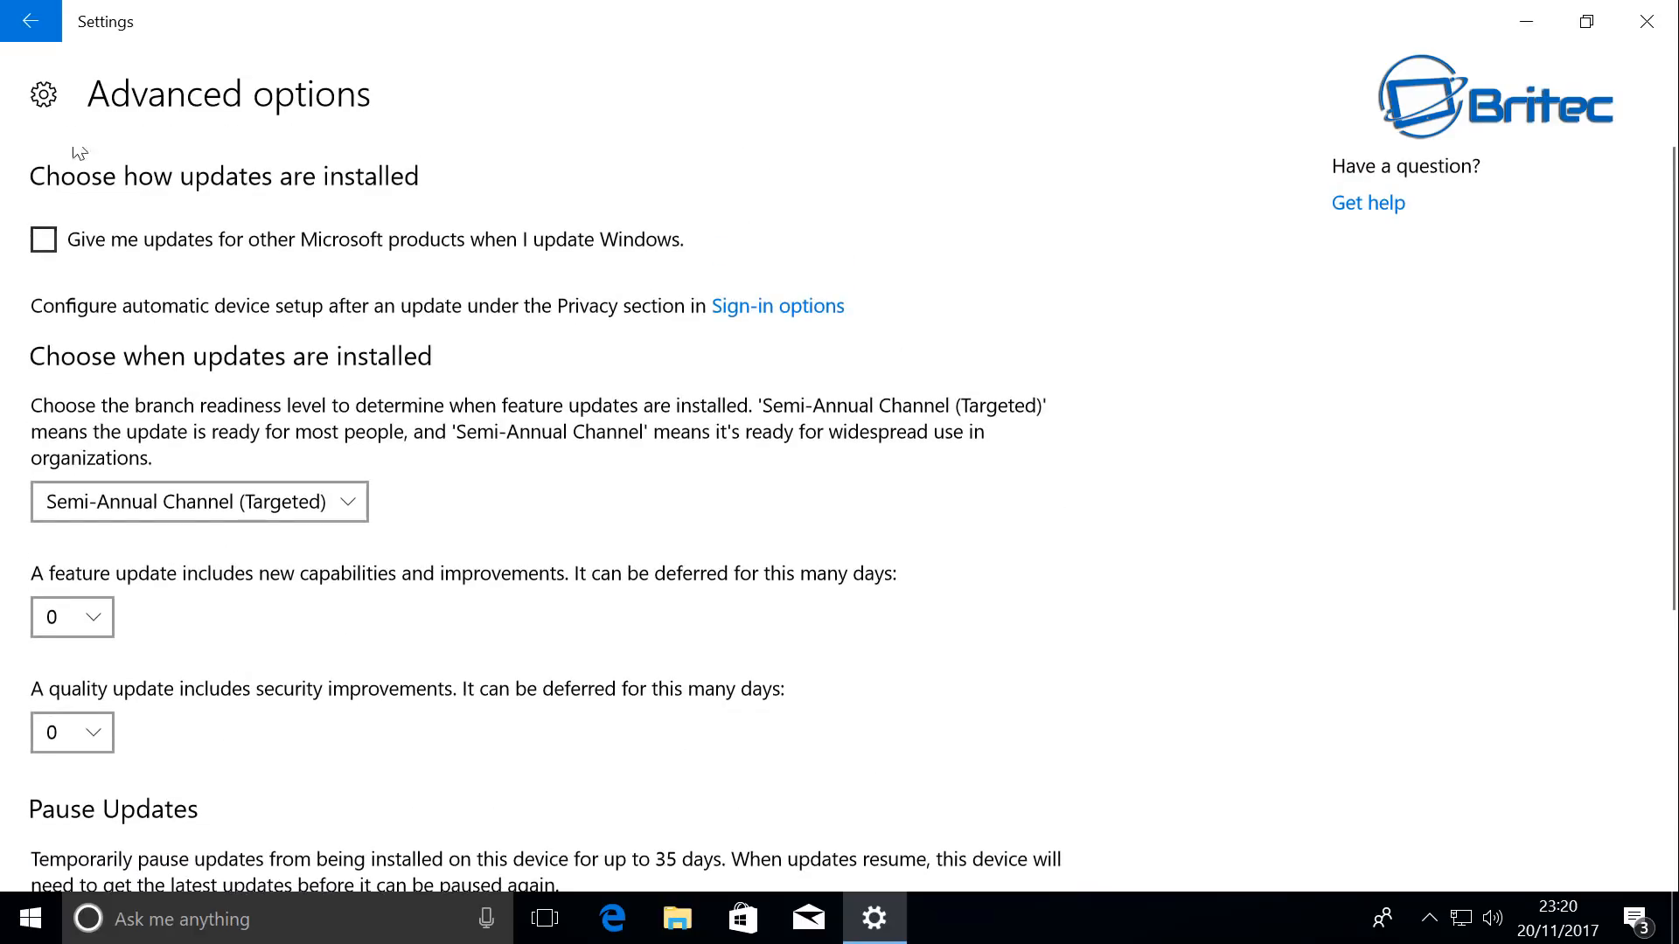
left_click(30, 21)
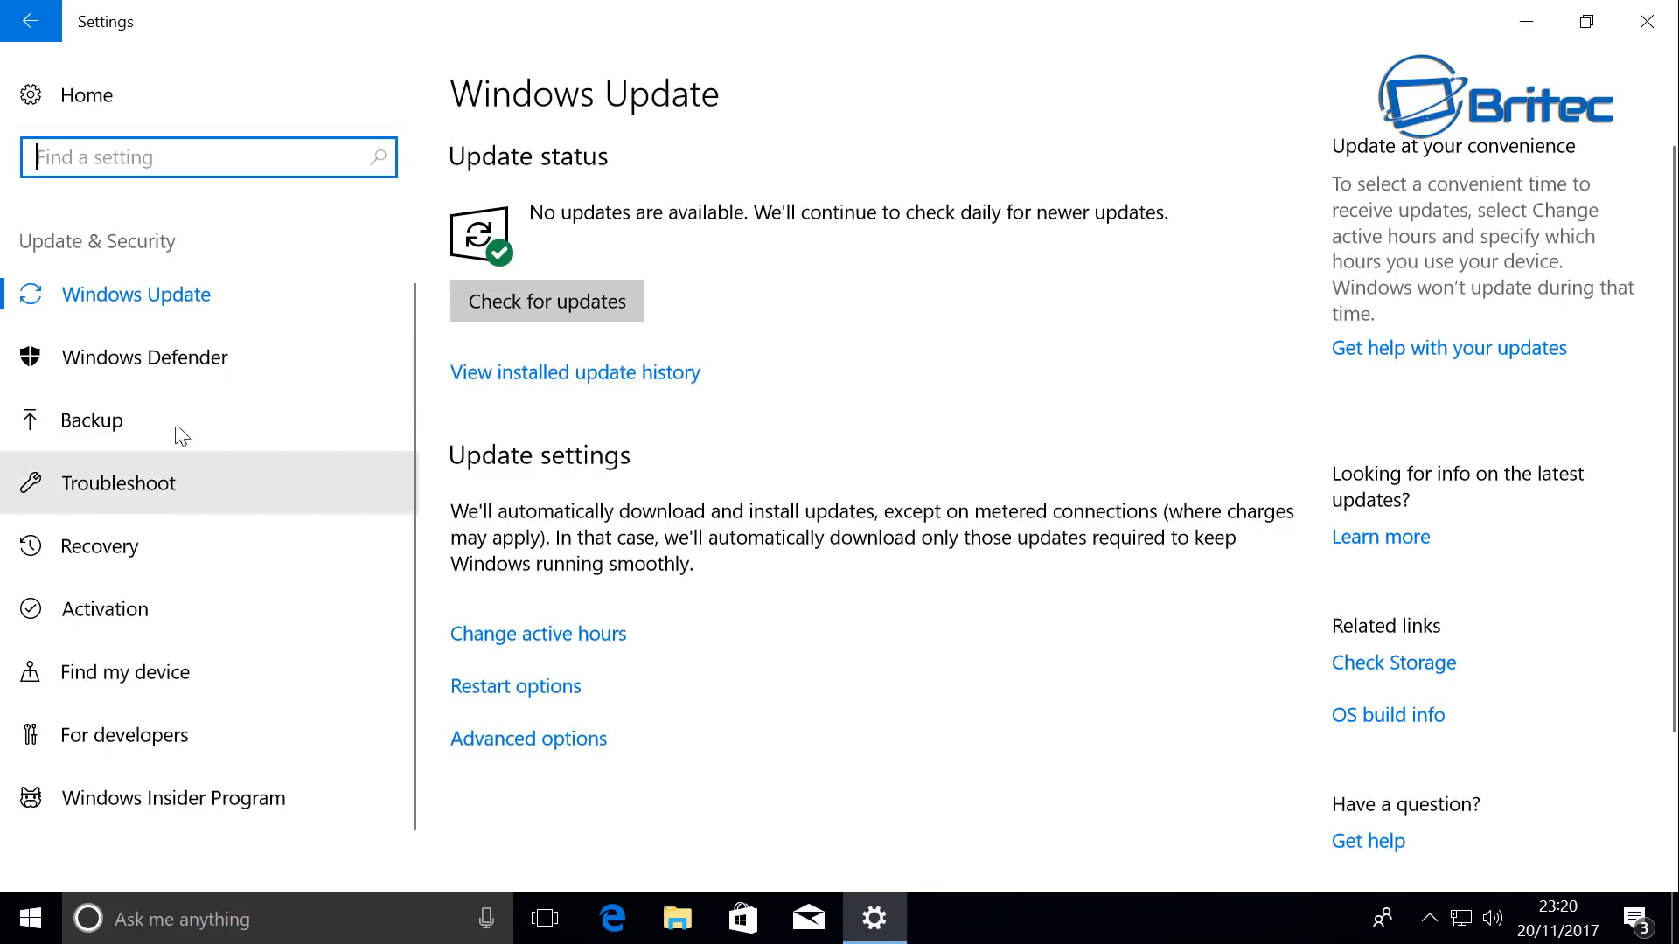
Step: Review the Windows Defender, Backup, Troubleshoot and Recovery pages of Update & Security
left_click(133, 379)
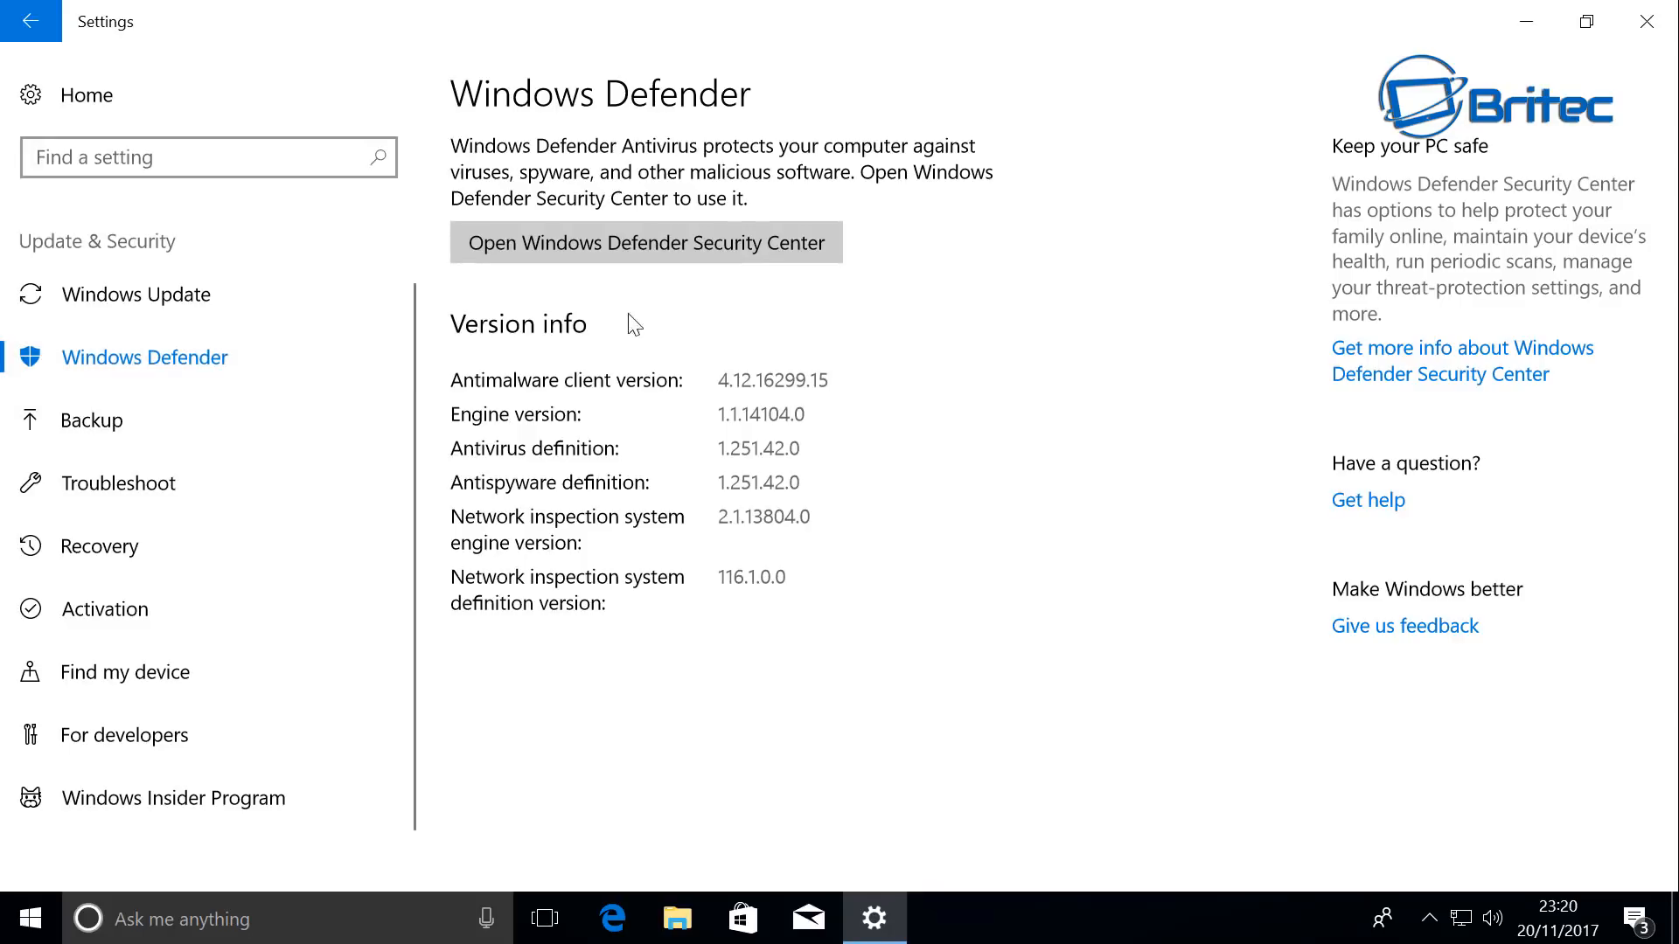
left_click(105, 431)
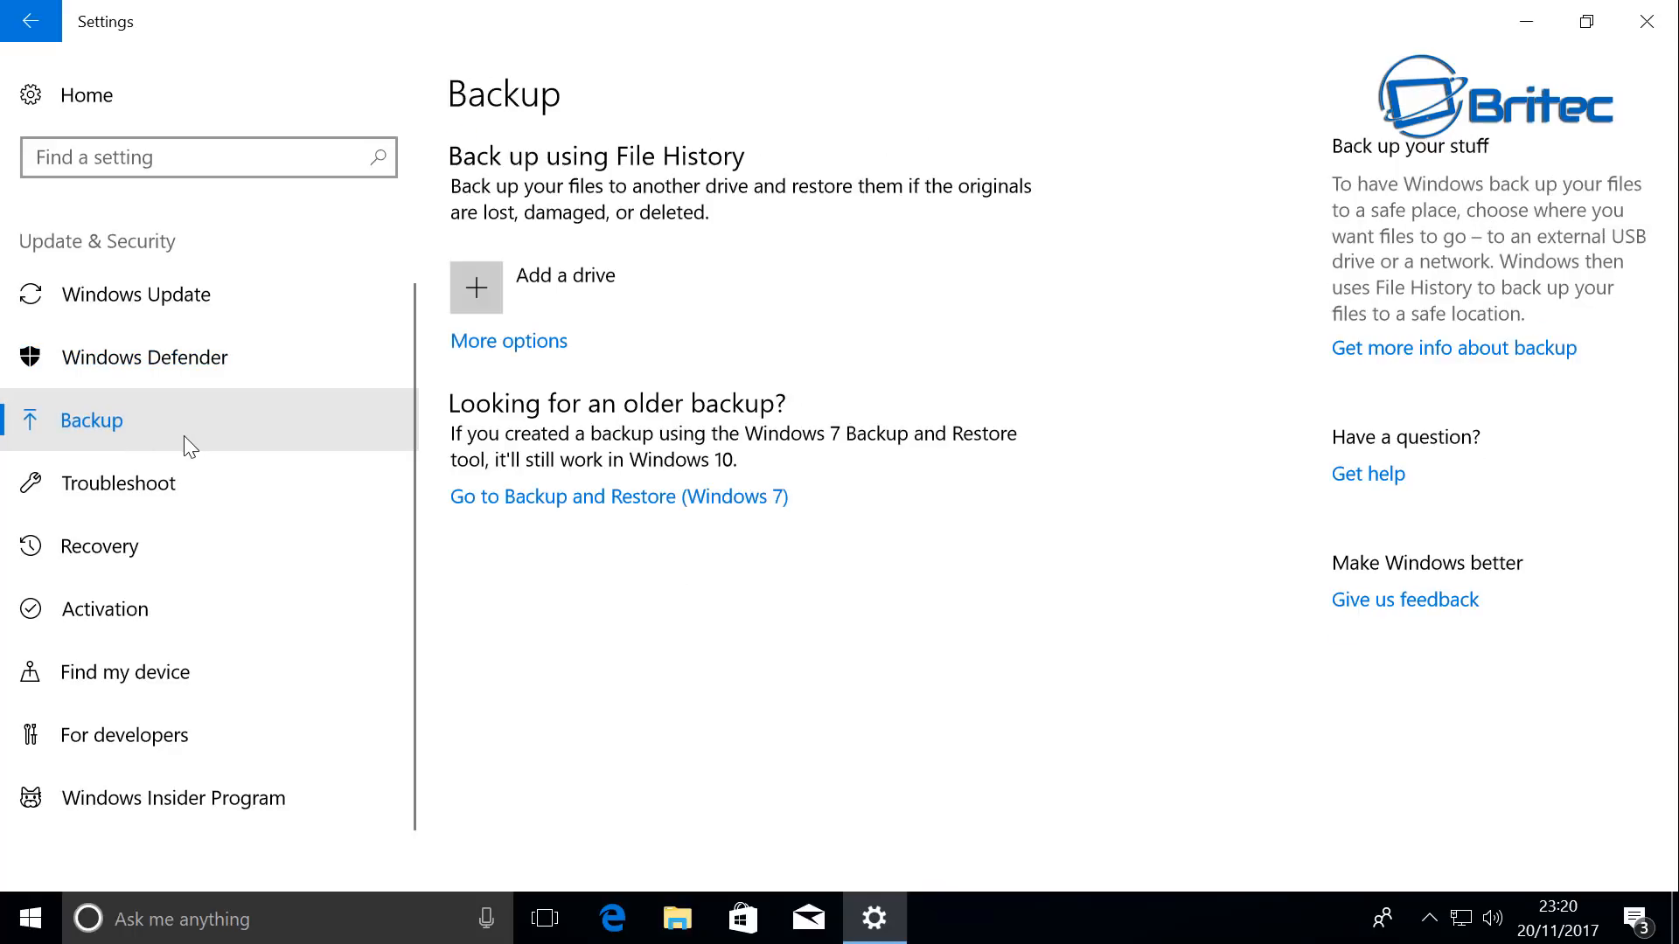
left_click(94, 499)
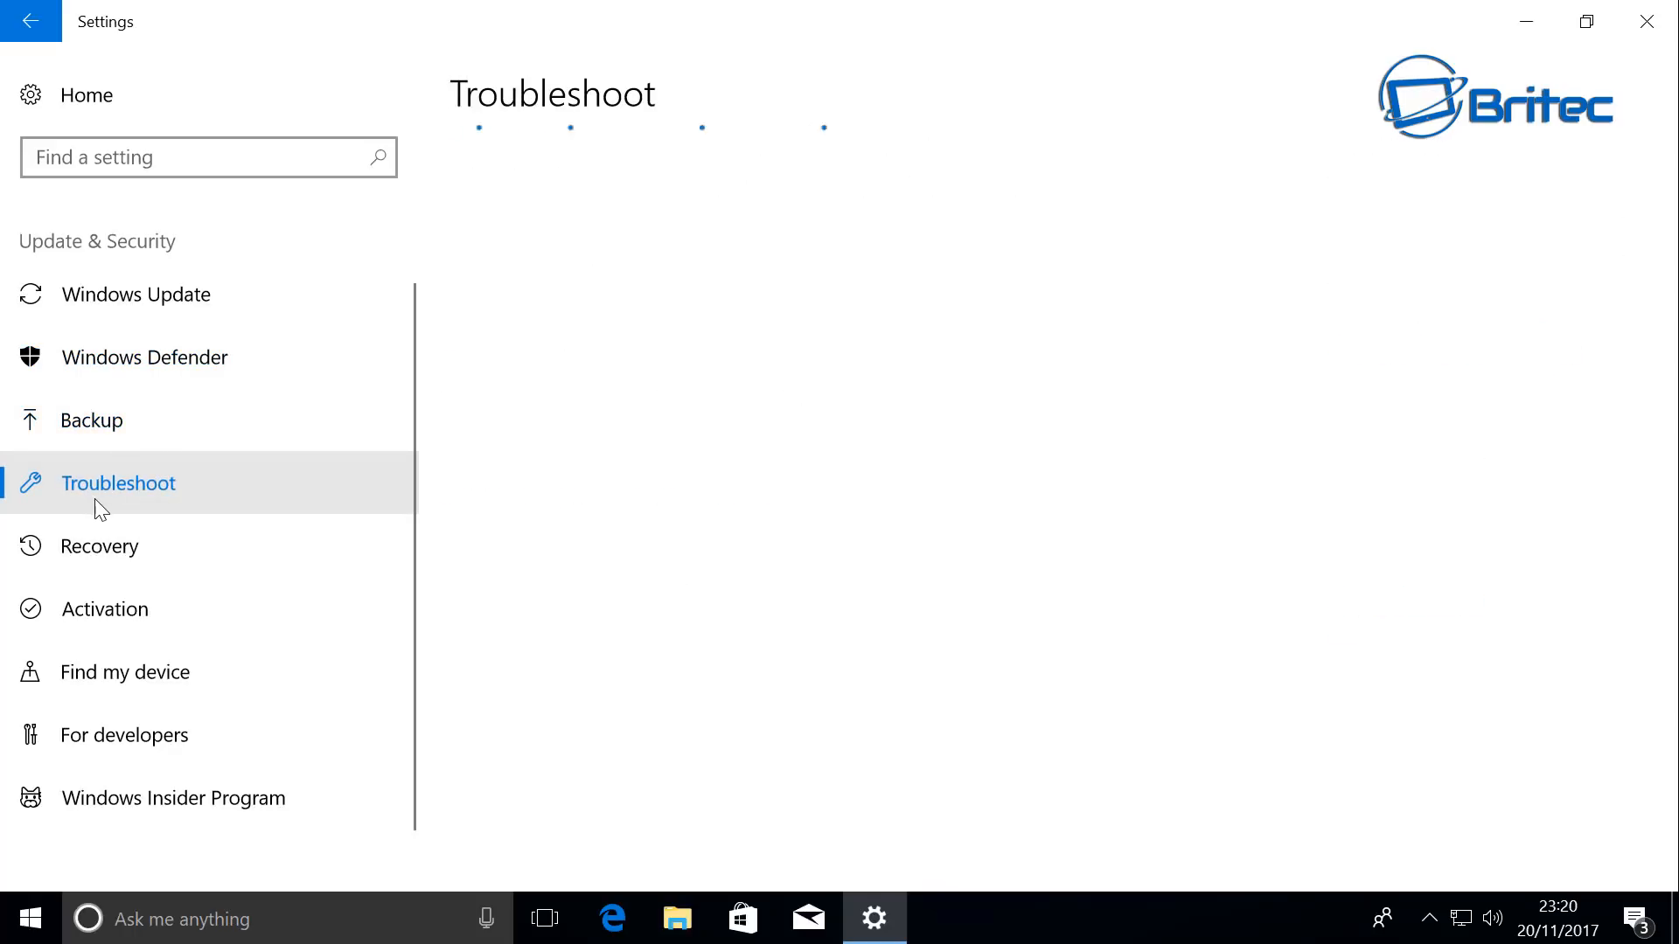
scroll(637, 554, "down", 10)
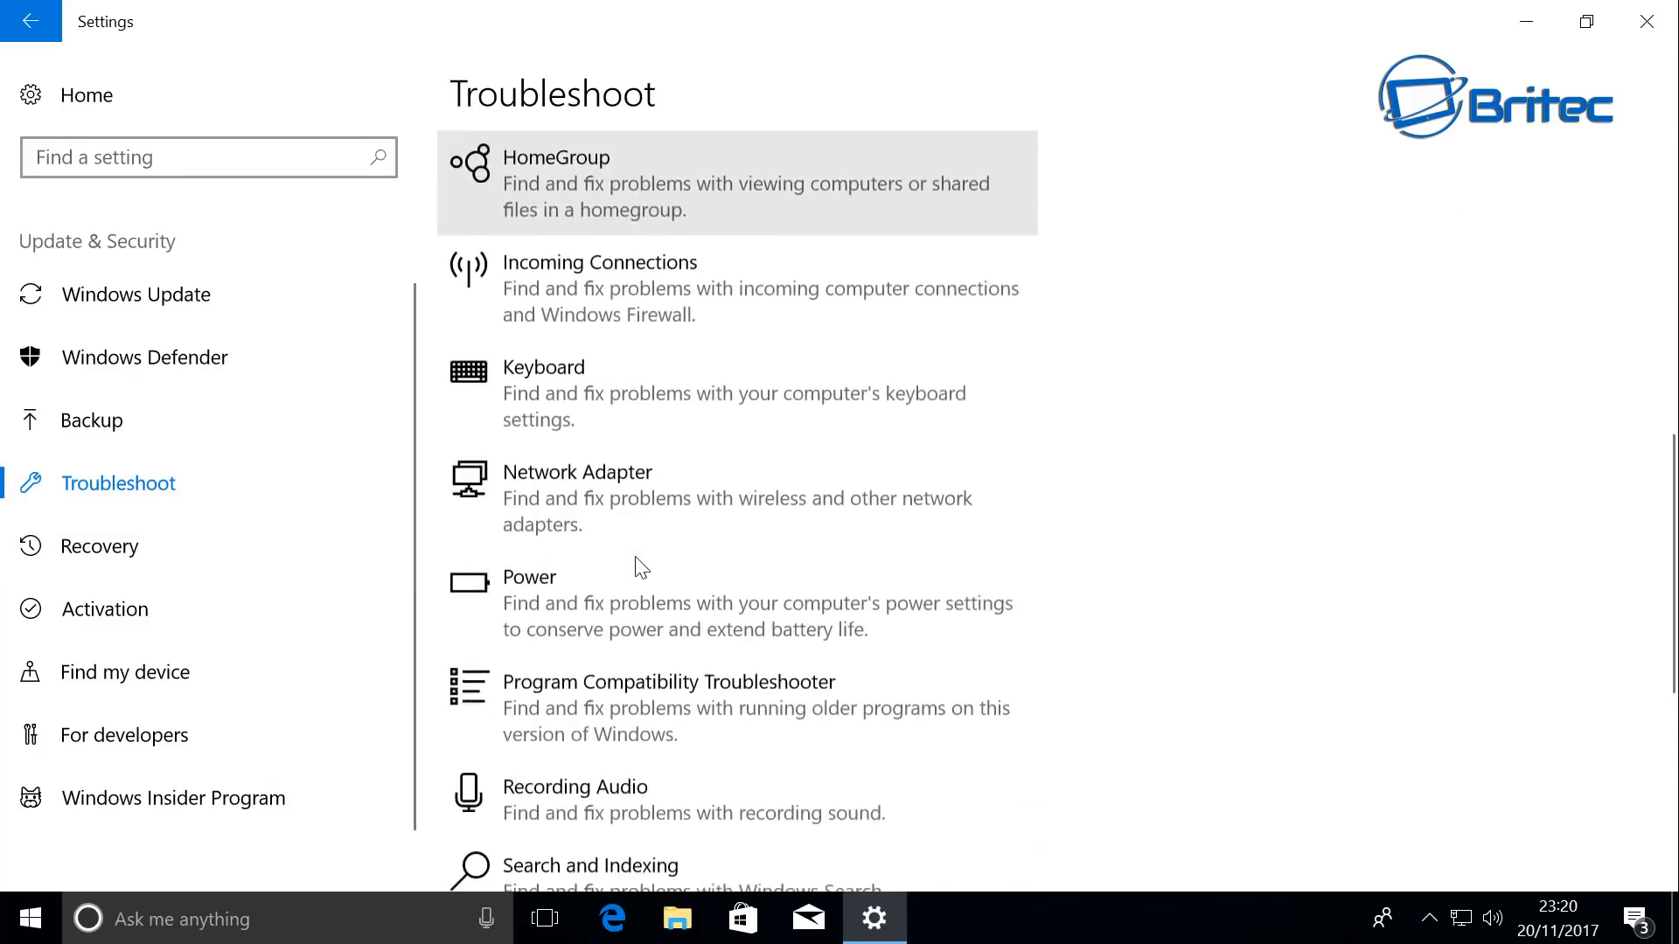
scroll(641, 568, "down", 5)
left_click(112, 551)
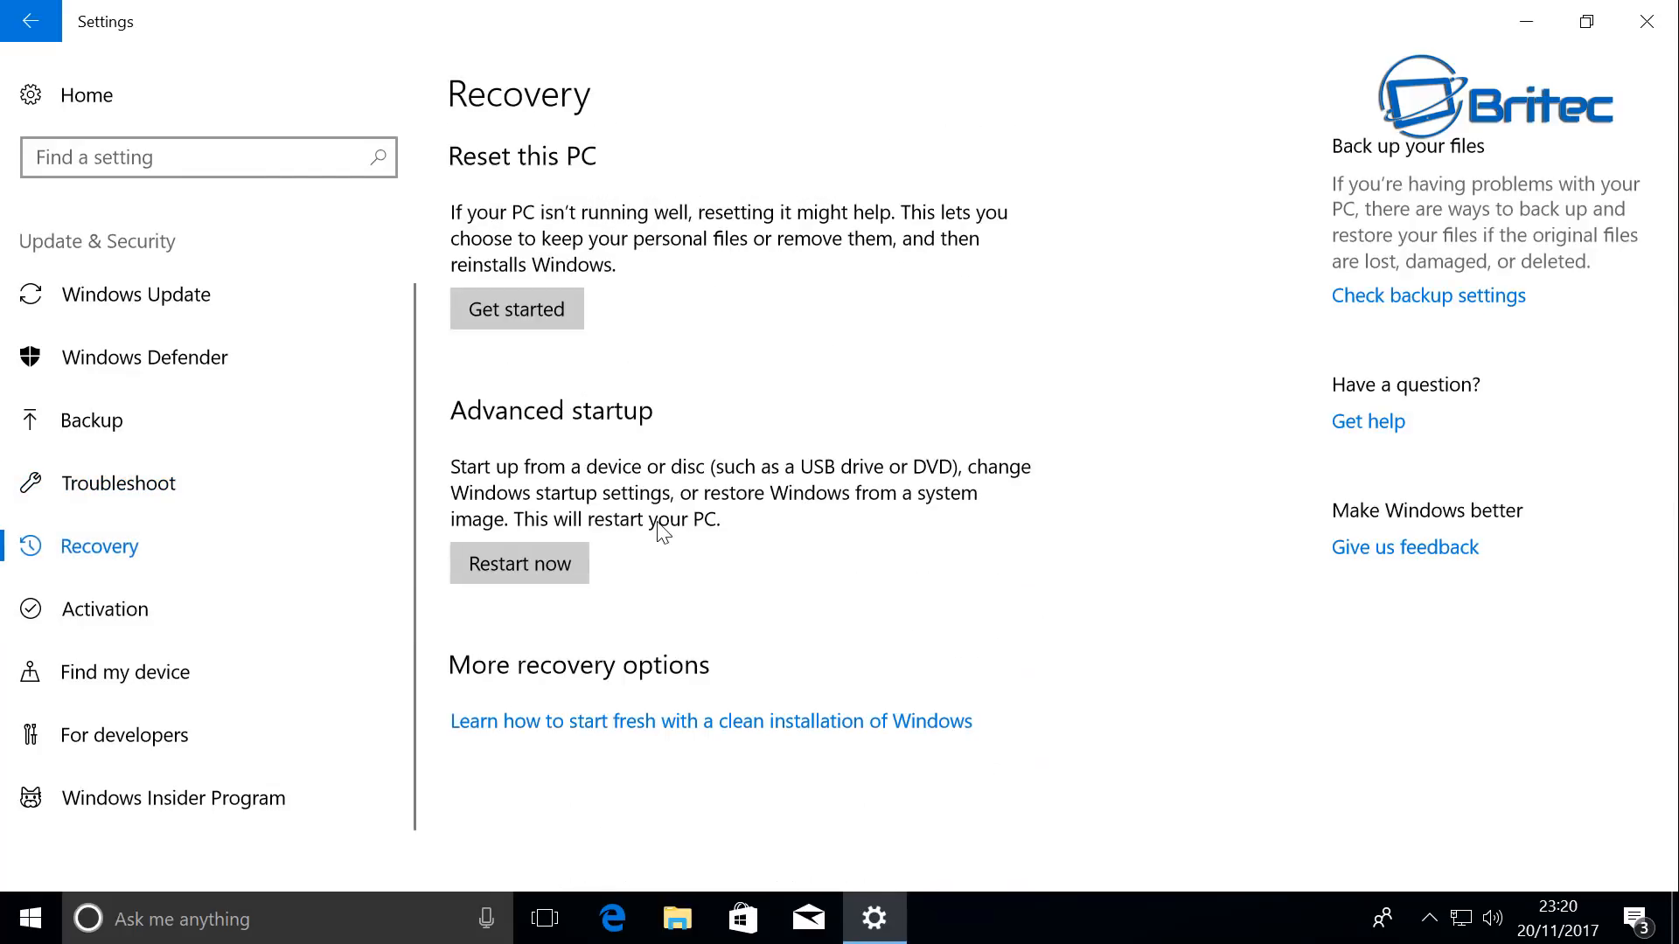
Step: Review the Activation, Find my device, For developers and Windows Insider Program pages of Update & Security
left_click(133, 618)
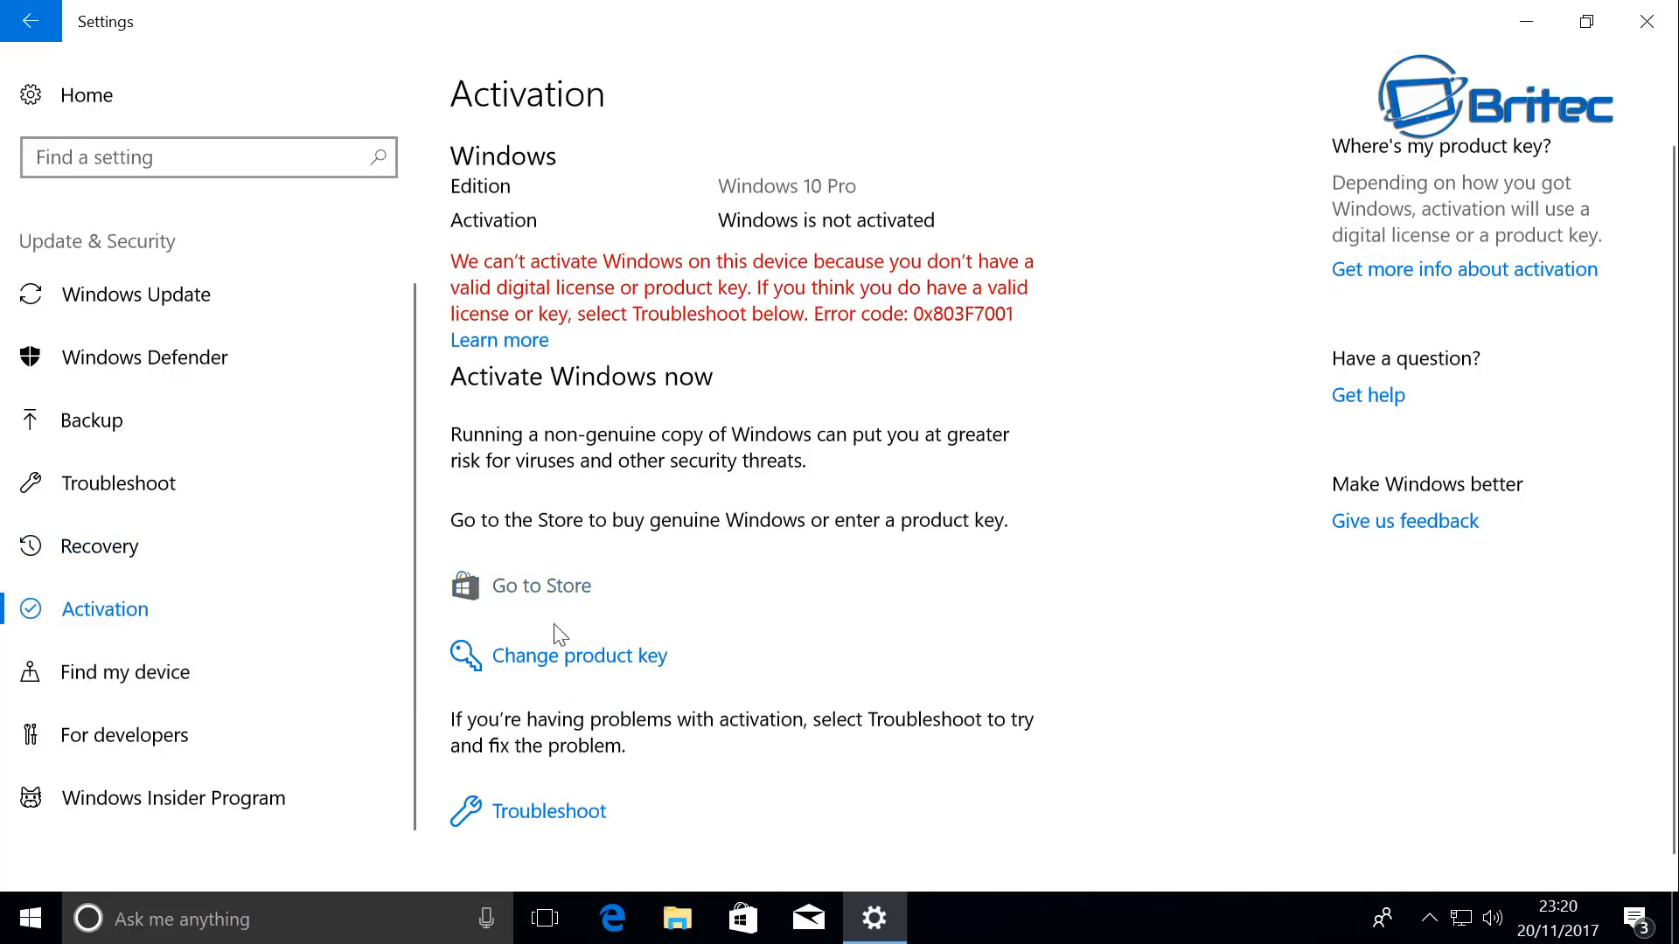
left_click(95, 684)
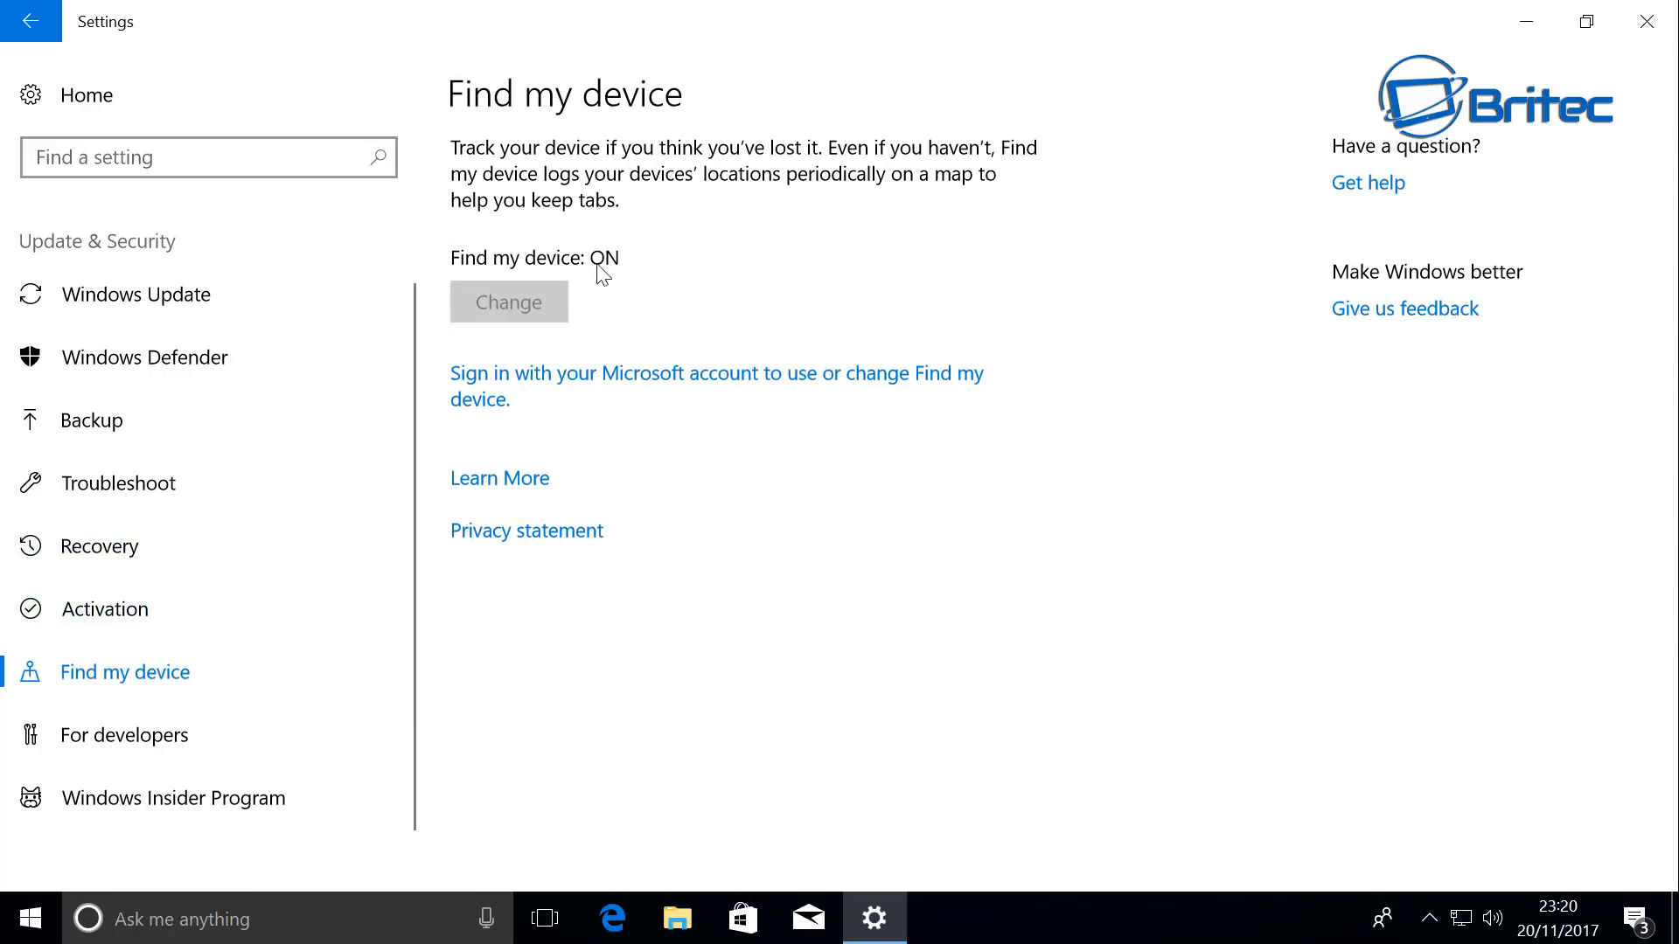
left_click(140, 743)
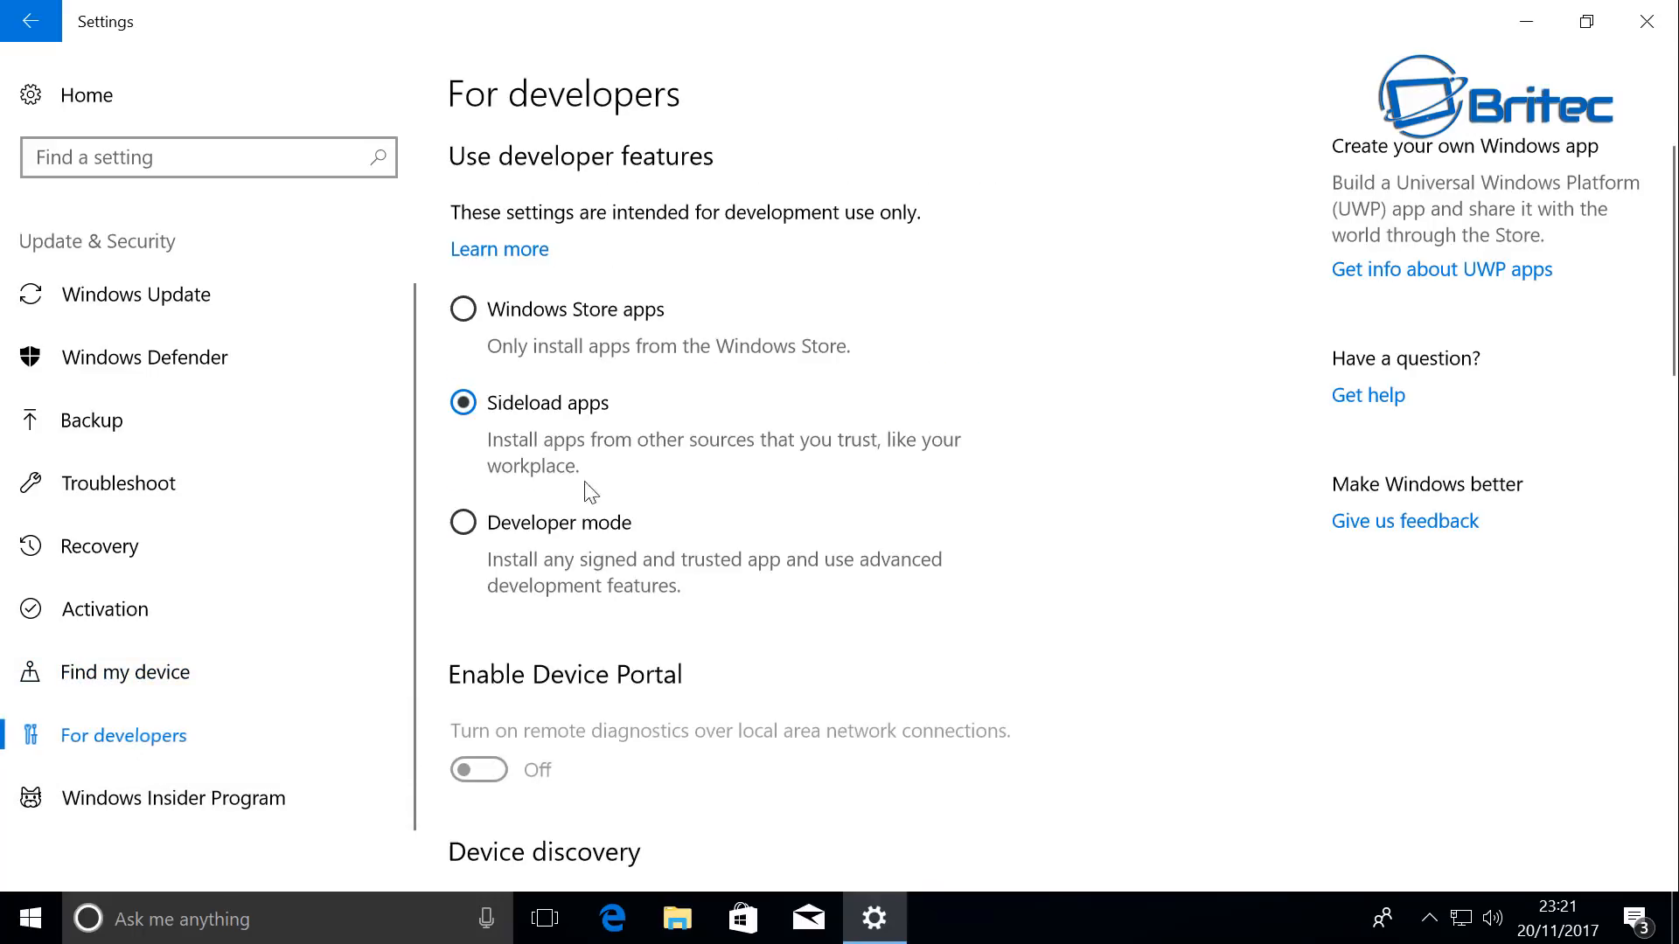
scroll(490, 525, "down", 12)
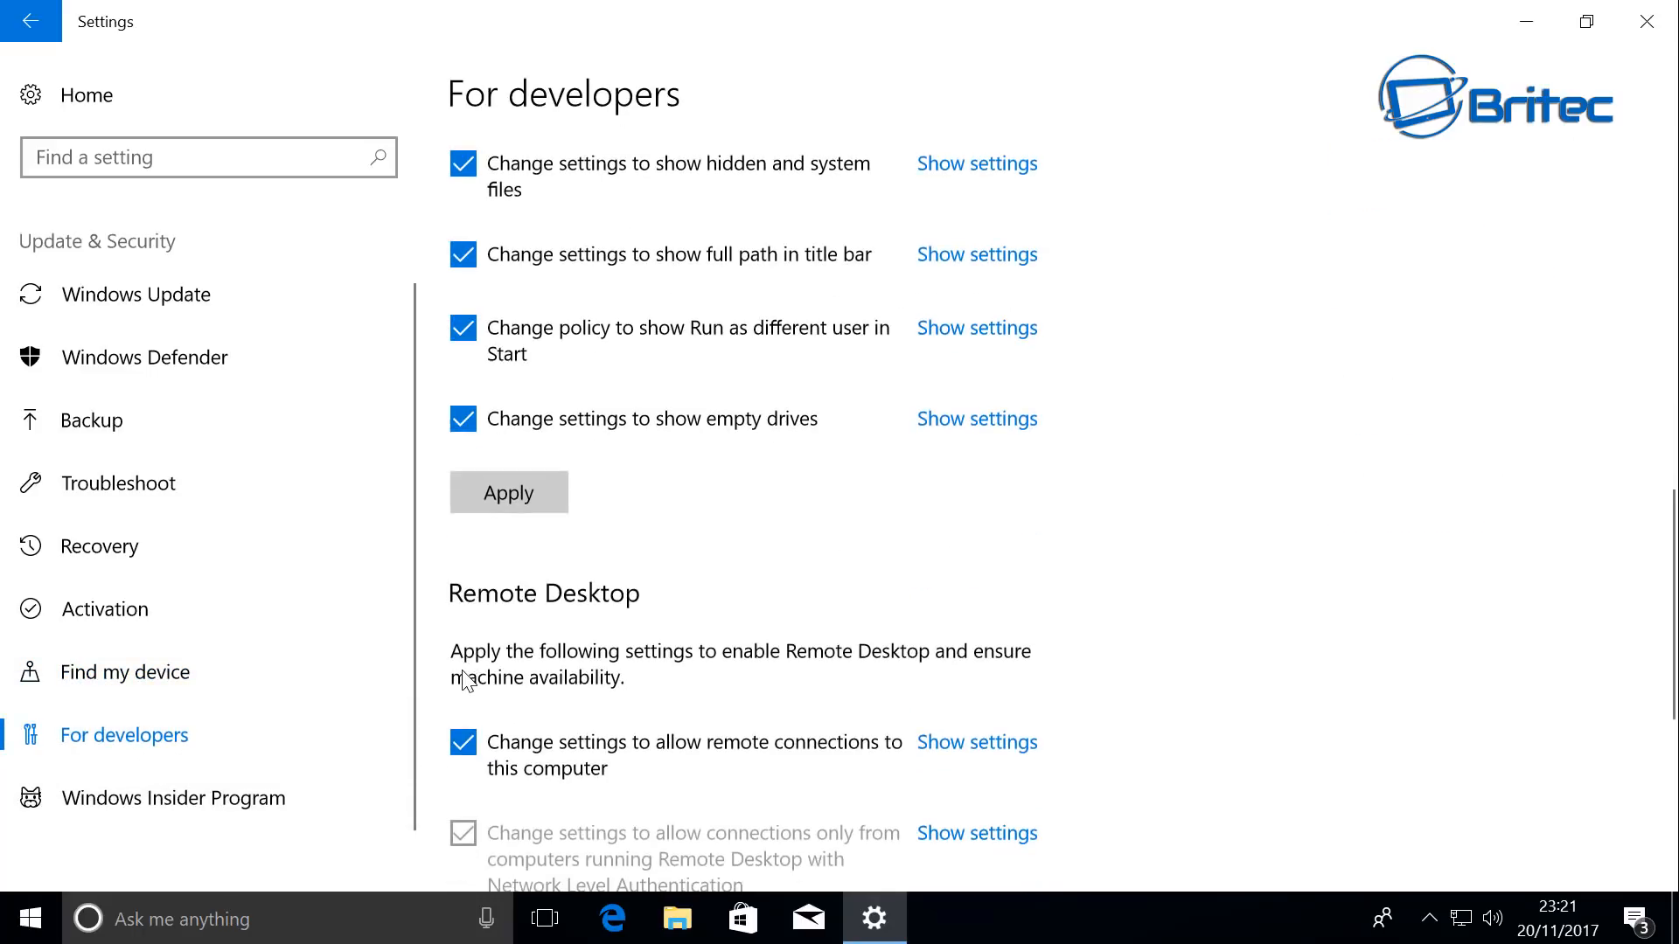
scroll(455, 682, "down", 3)
left_click(149, 811)
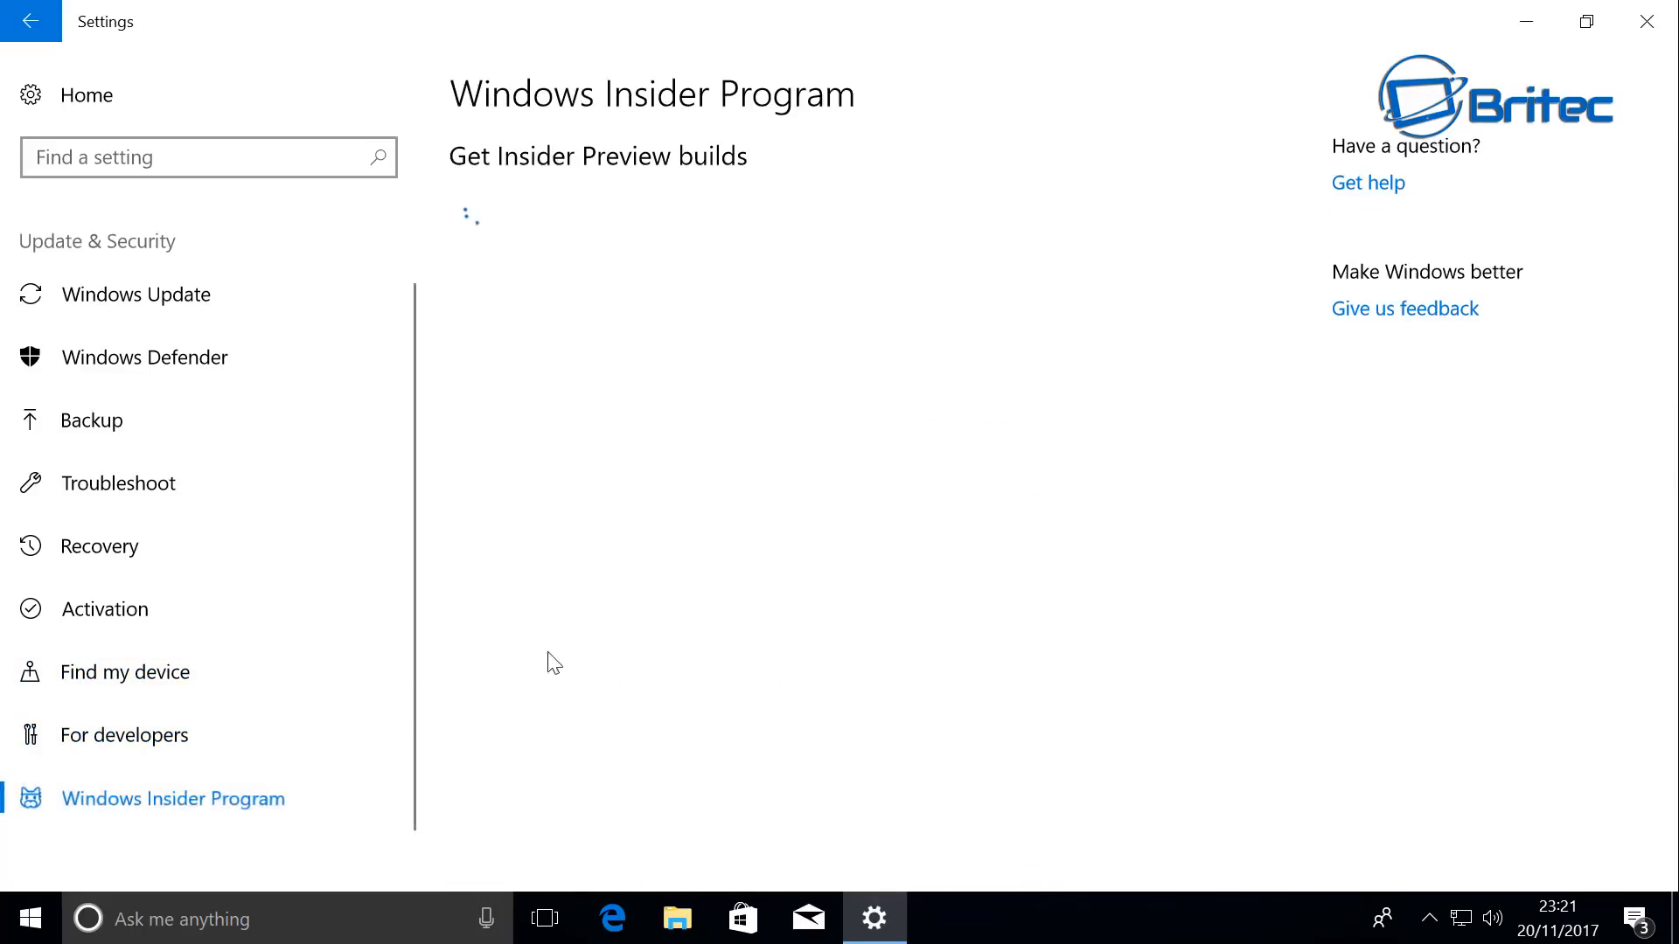
Step: Return to the Windows Settings home page, look over the remaining categories, and close Settings
left_click(21, 37)
scroll(993, 638, "down", 4)
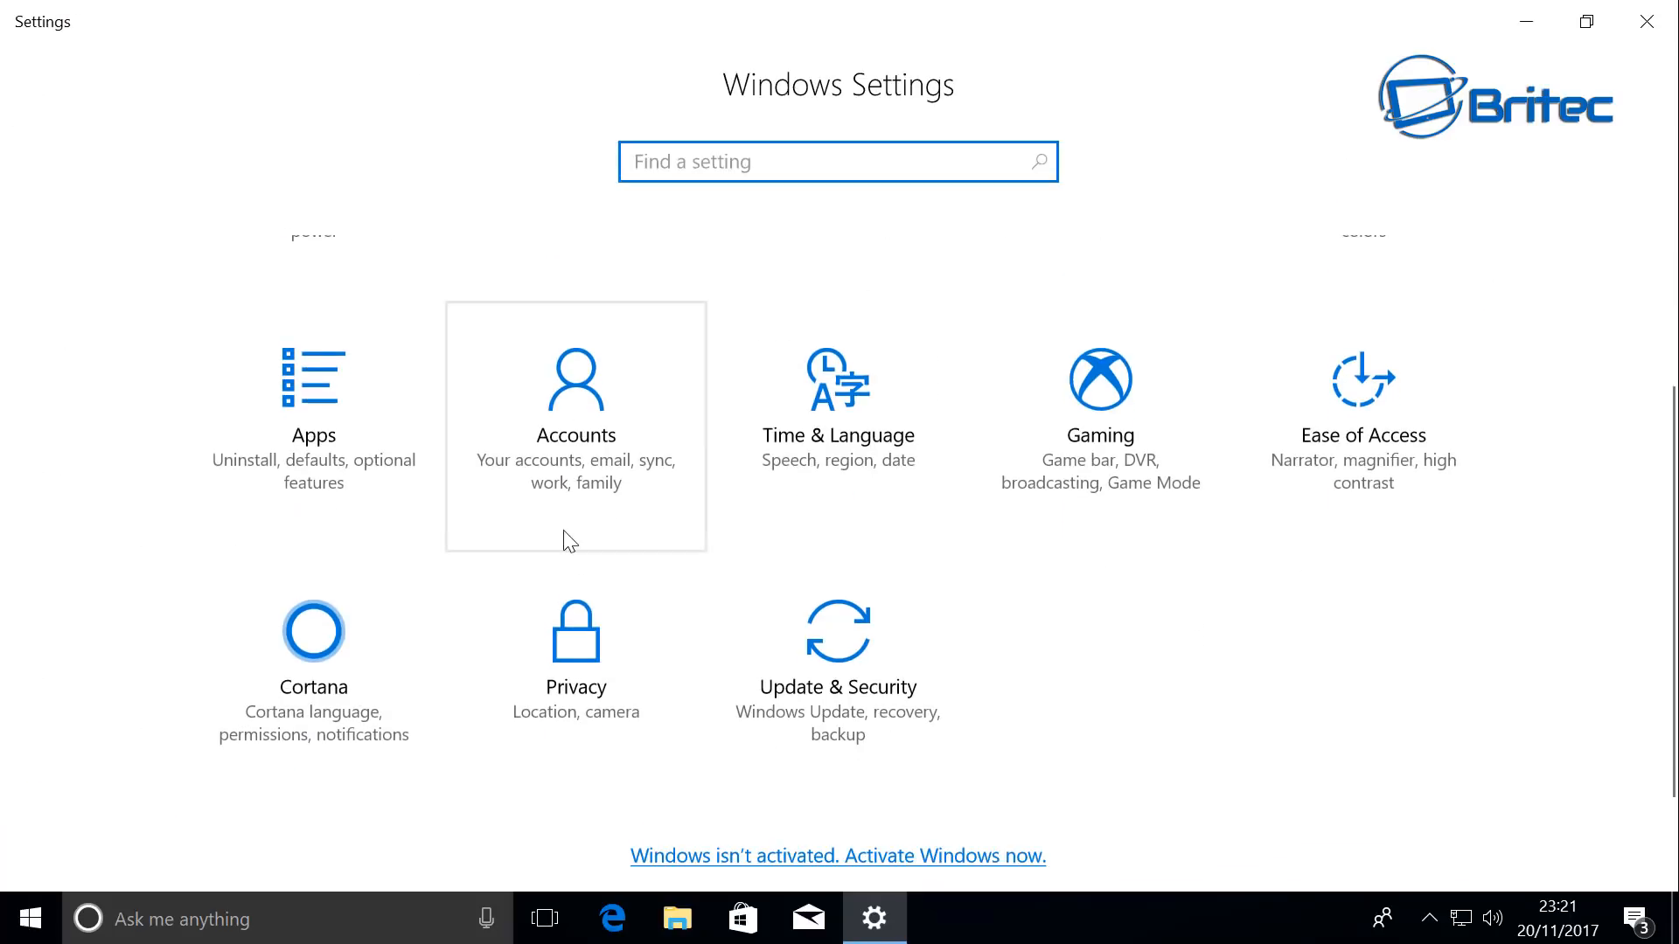
left_click(1620, 23)
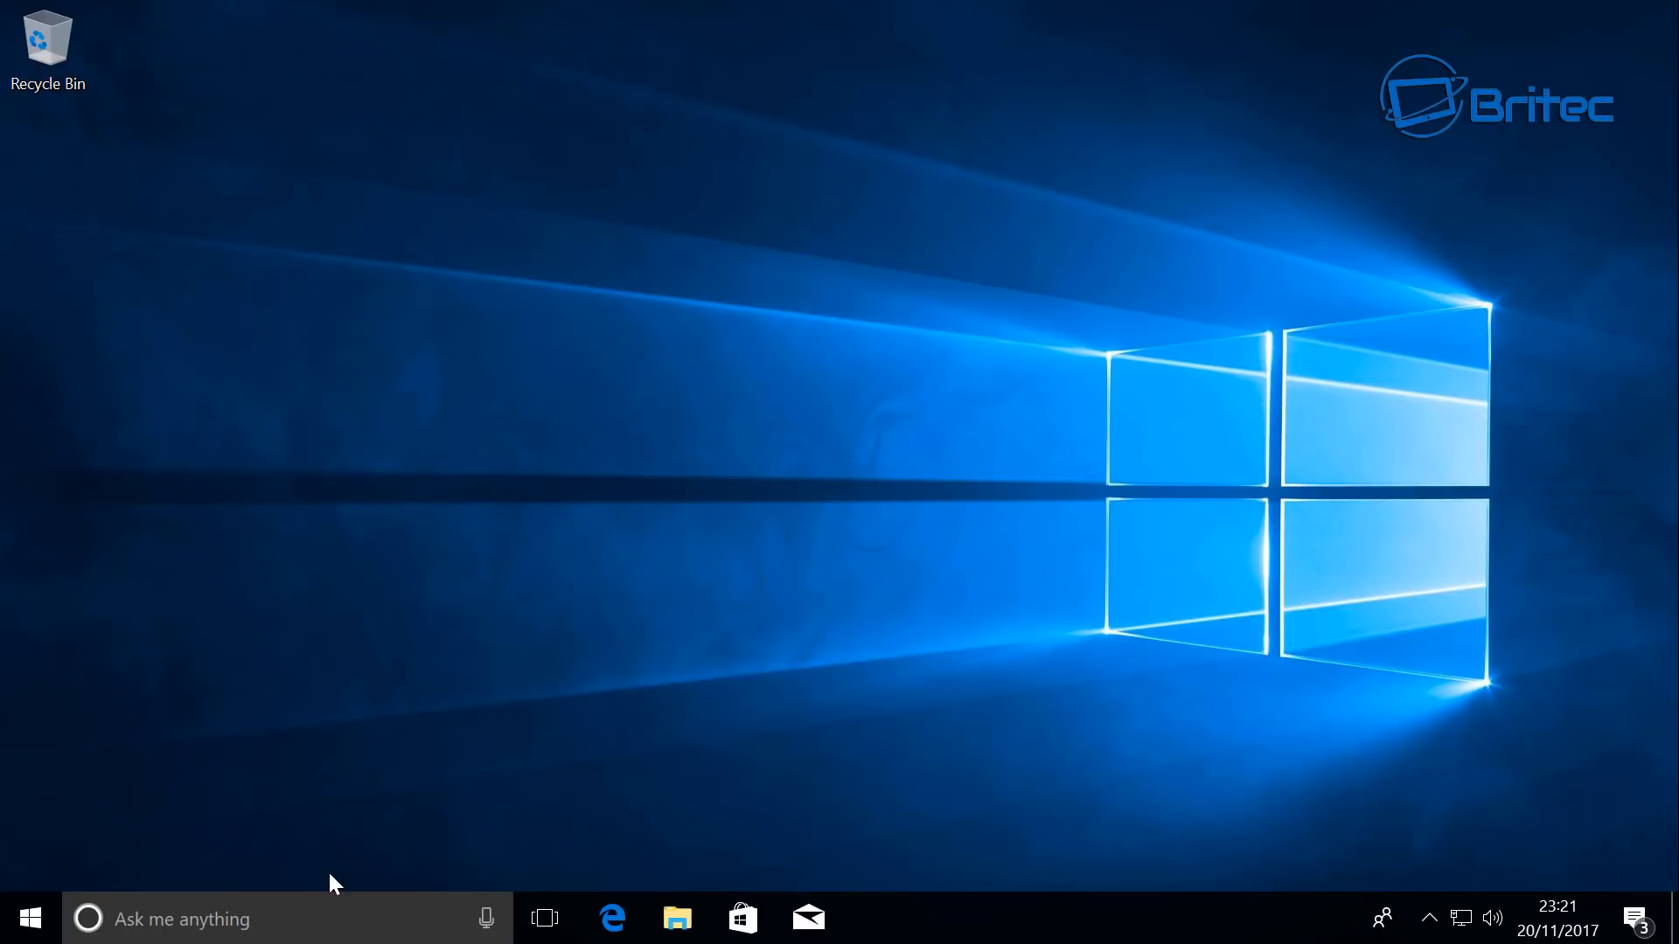
Step: In File Explorer's folder options, show hidden files, folders and drives, and turn off hiding extensions for known file types
left_click(677, 918)
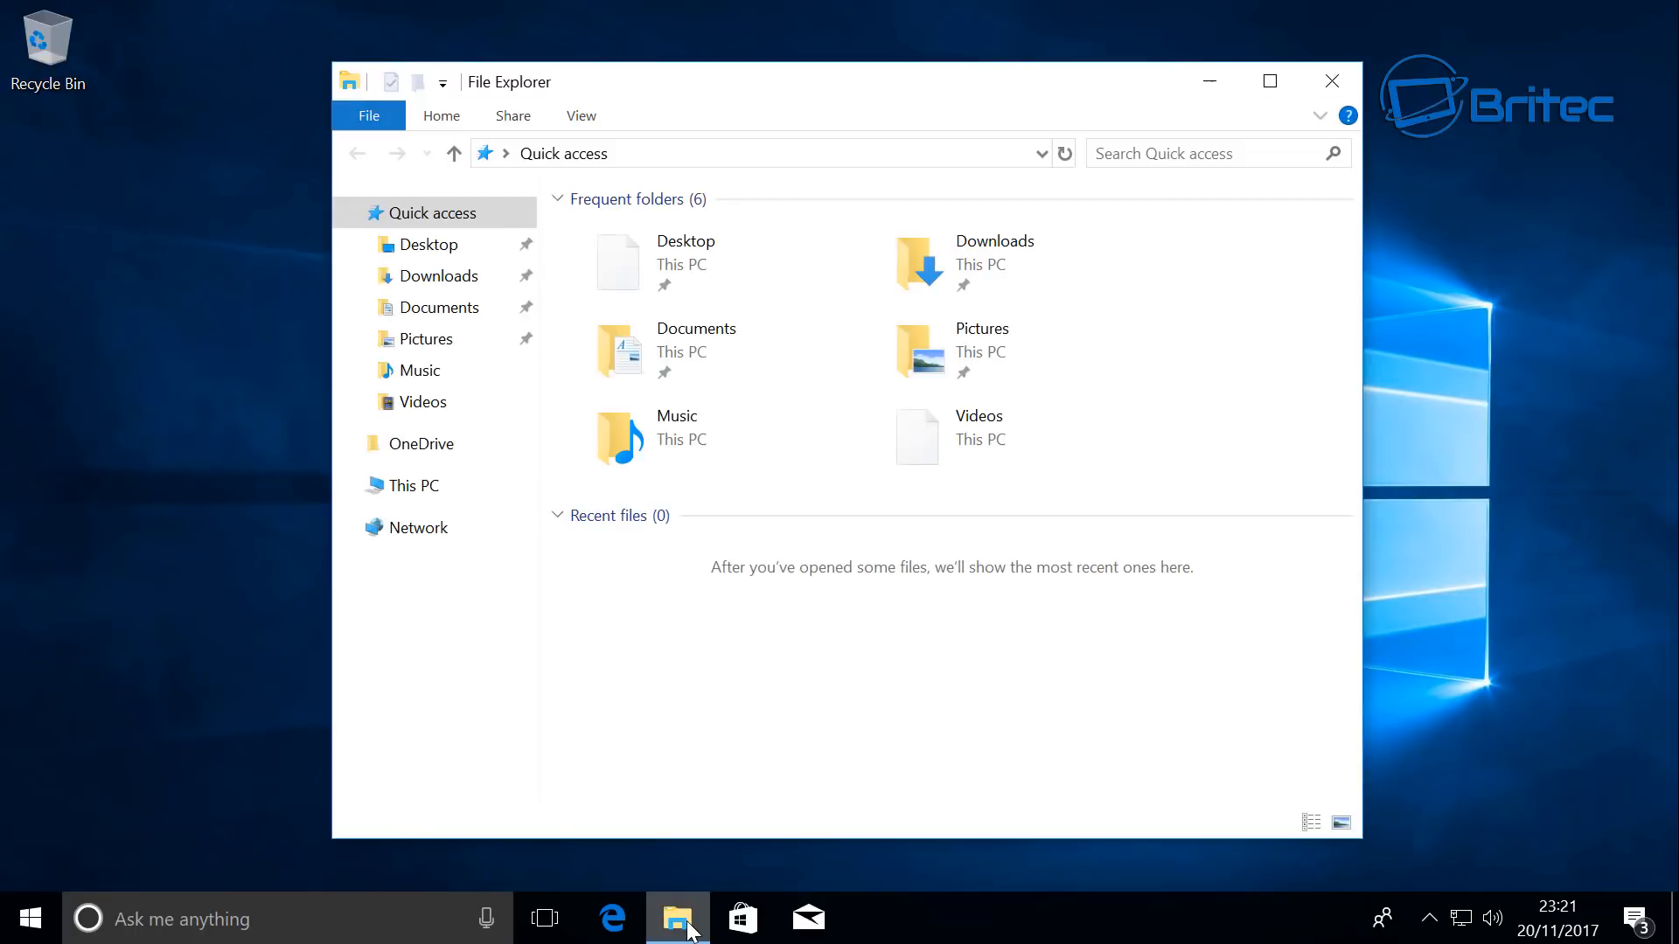
left_click(583, 117)
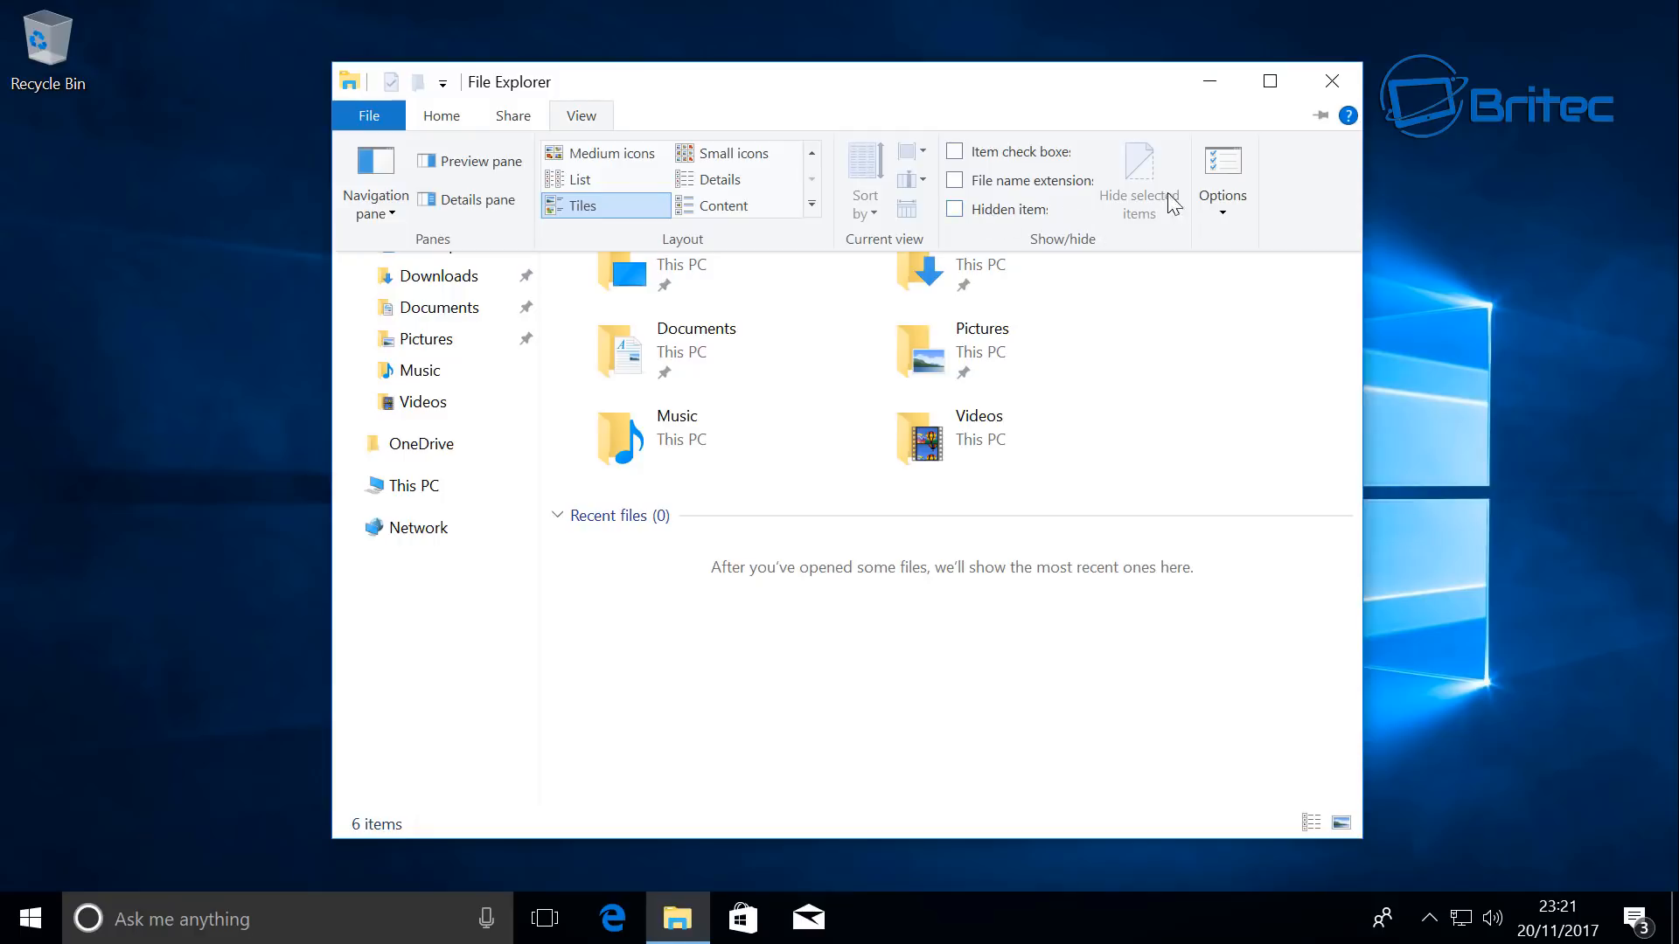
left_click(1215, 196)
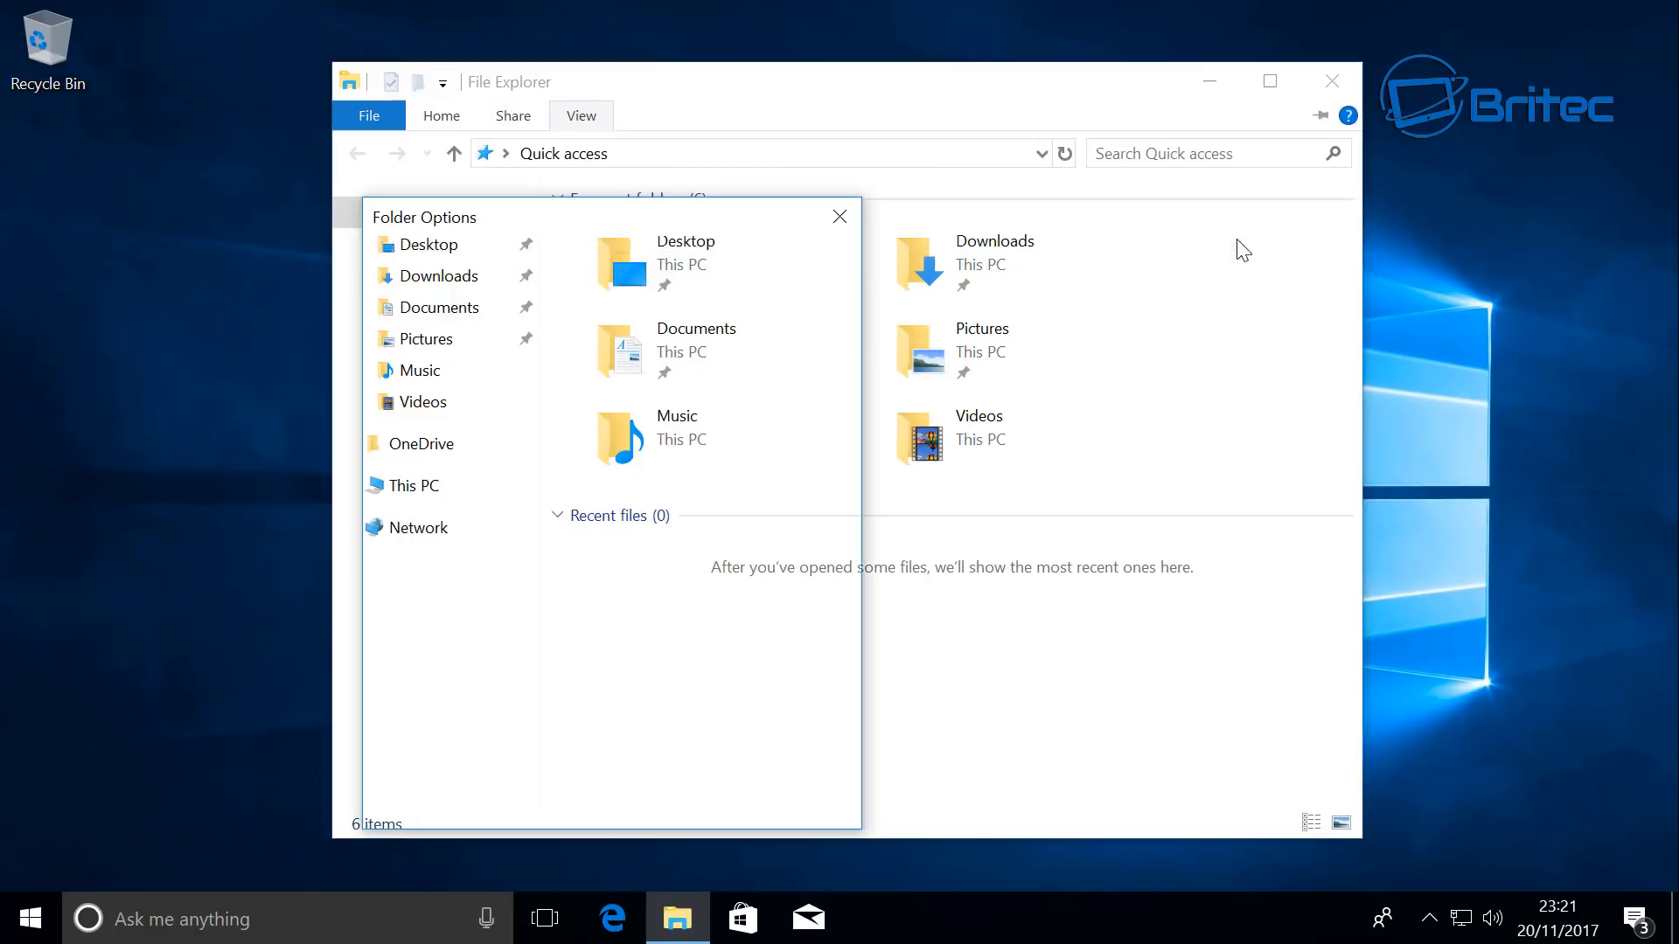
left_click_drag(649, 210, 691, 140)
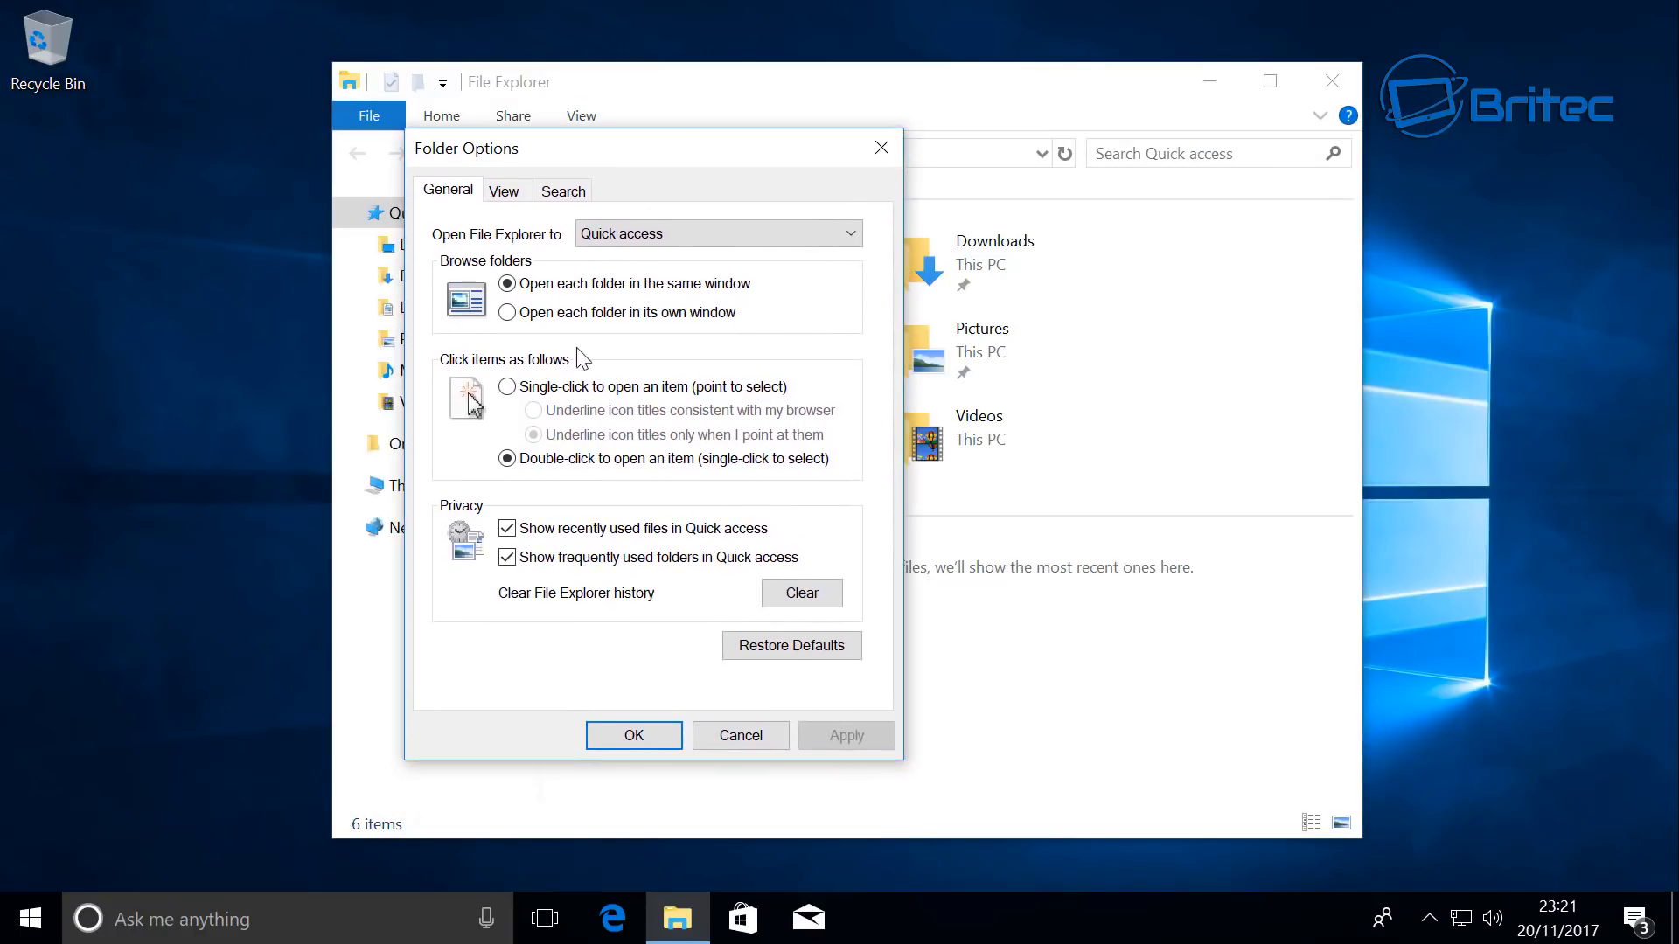
left_click(523, 192)
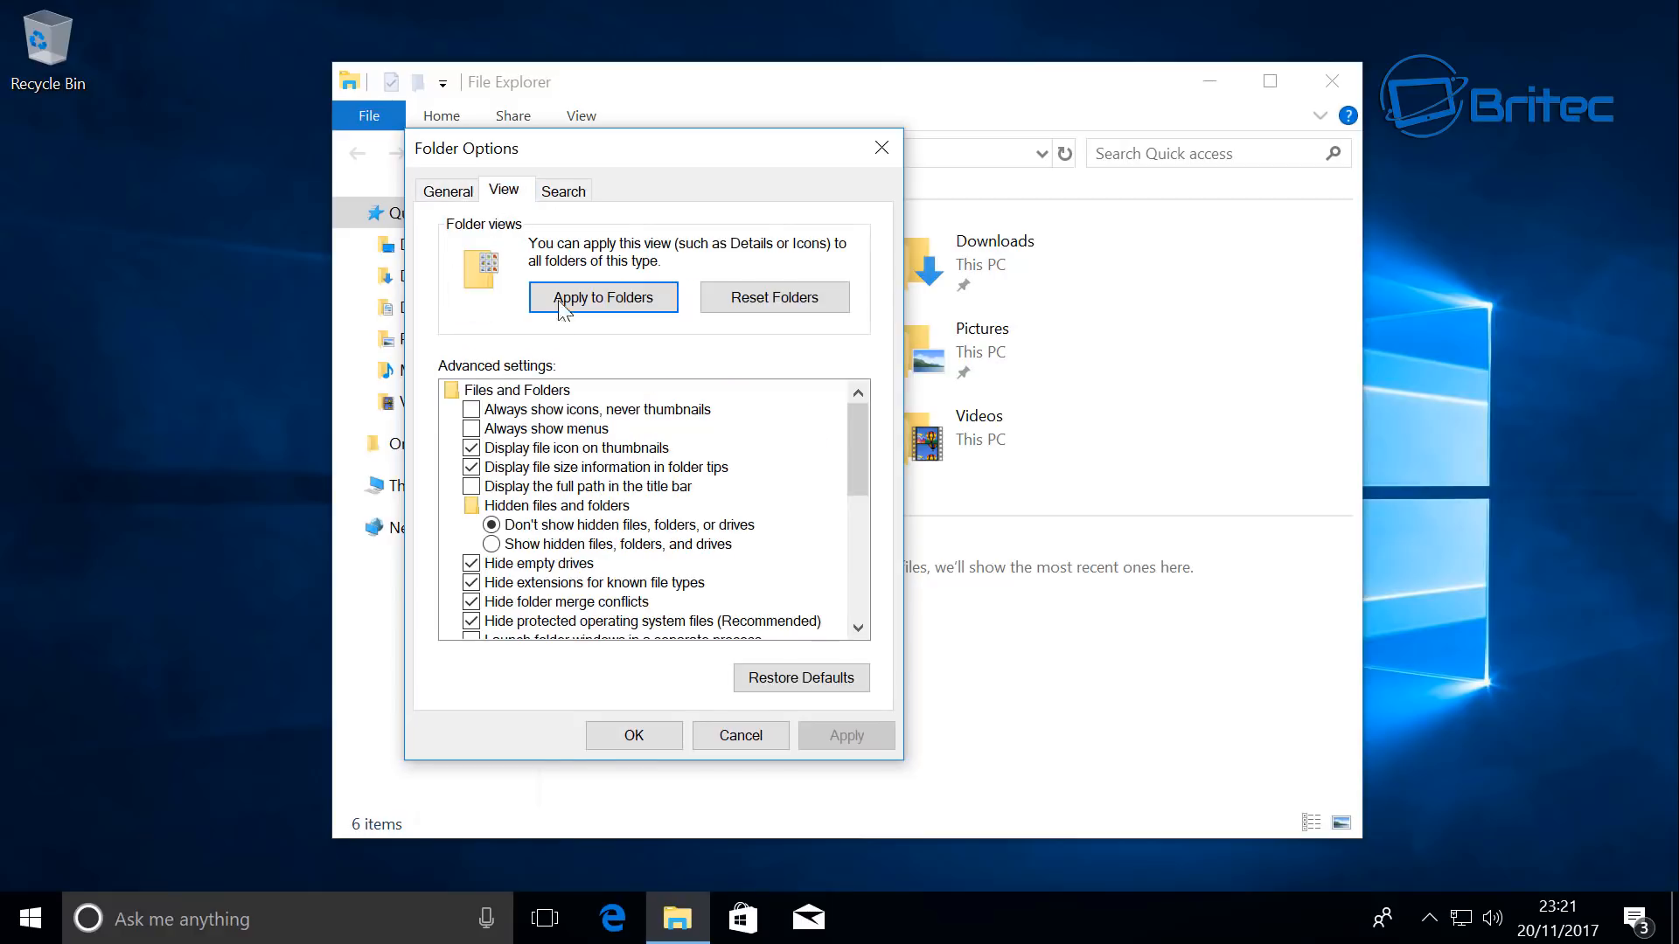
left_click(503, 545)
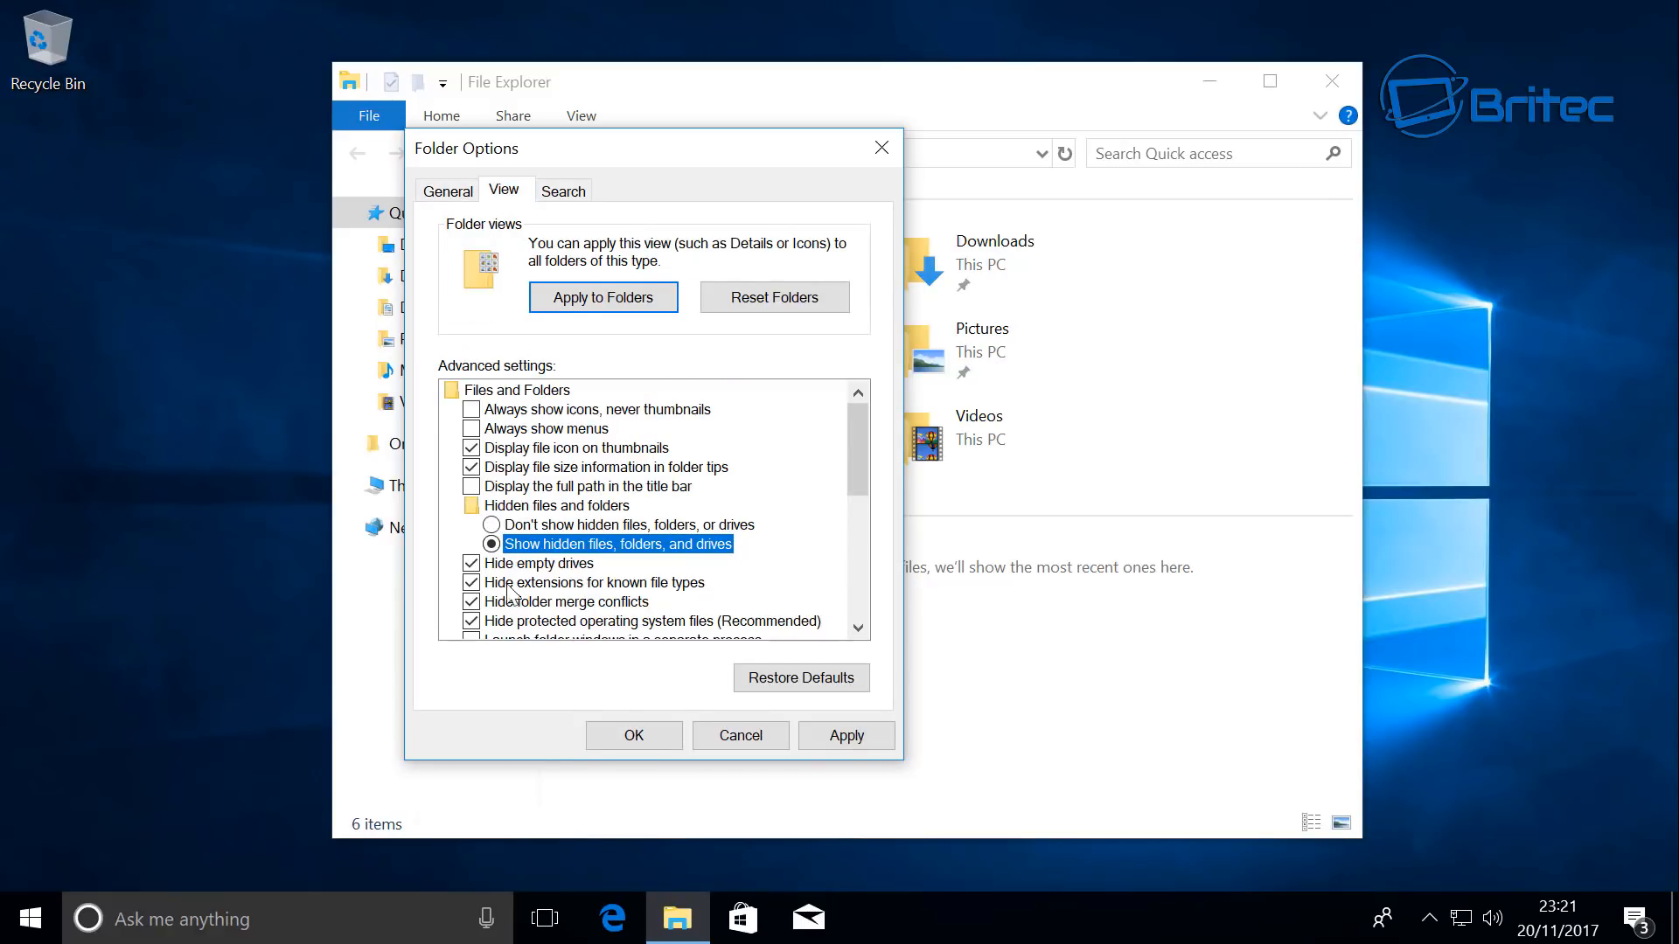
left_click(469, 583)
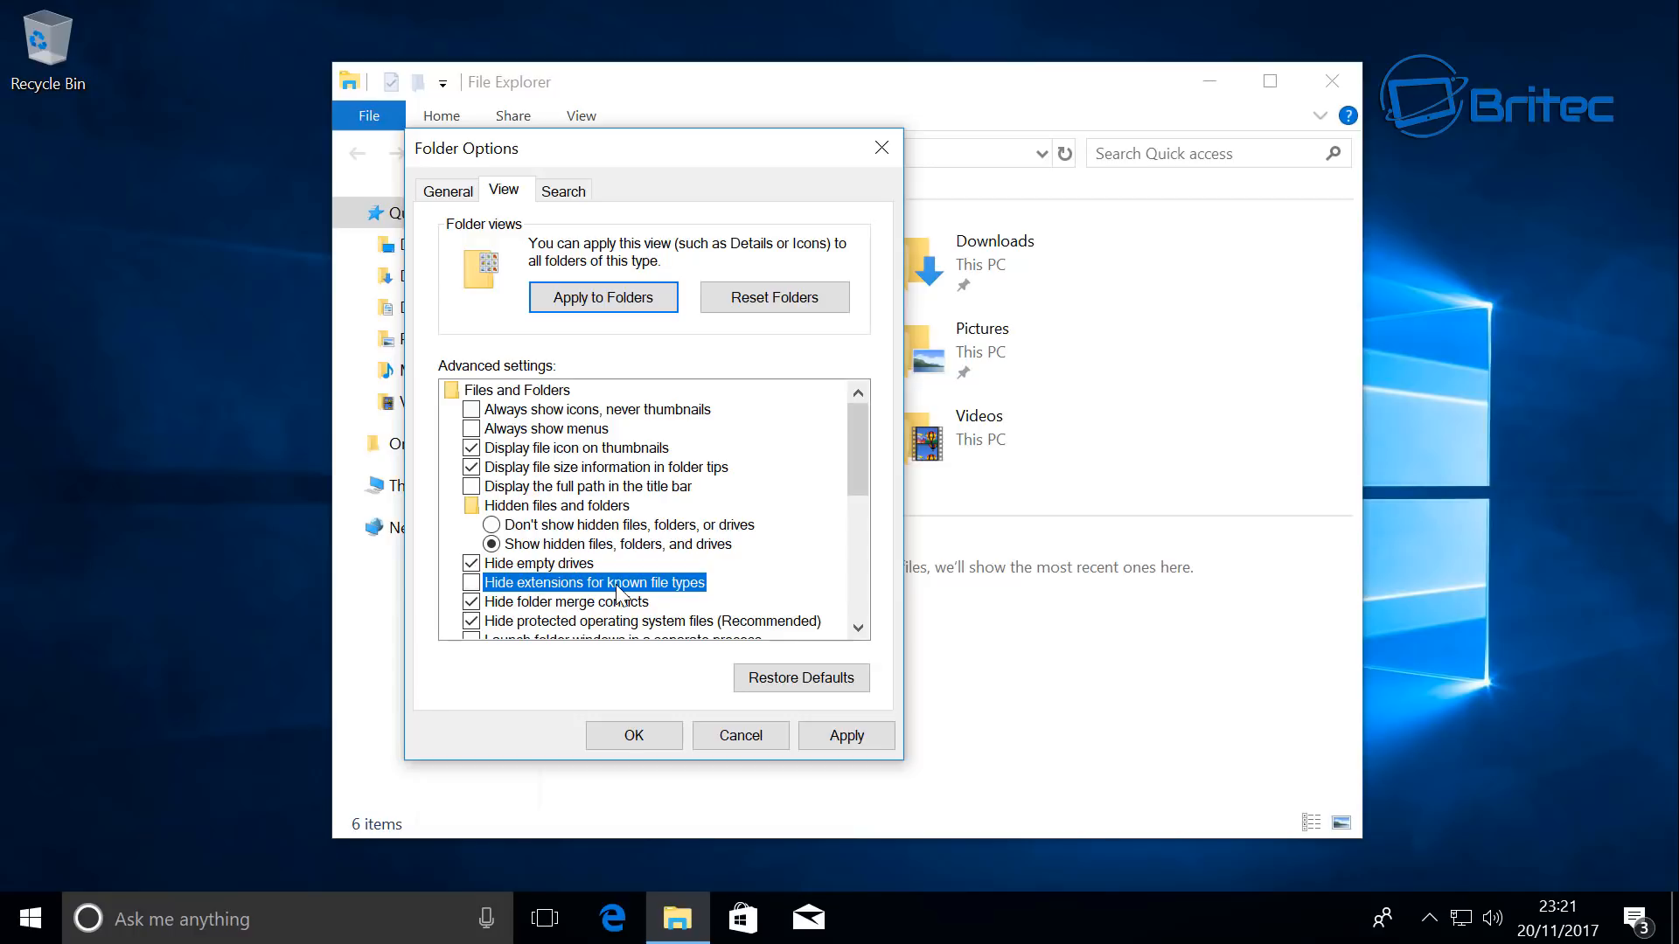
Step: Turn off sync provider notifications in the folder options, apply the changes, and close File Explorer
left_click_drag(864, 471, 859, 537)
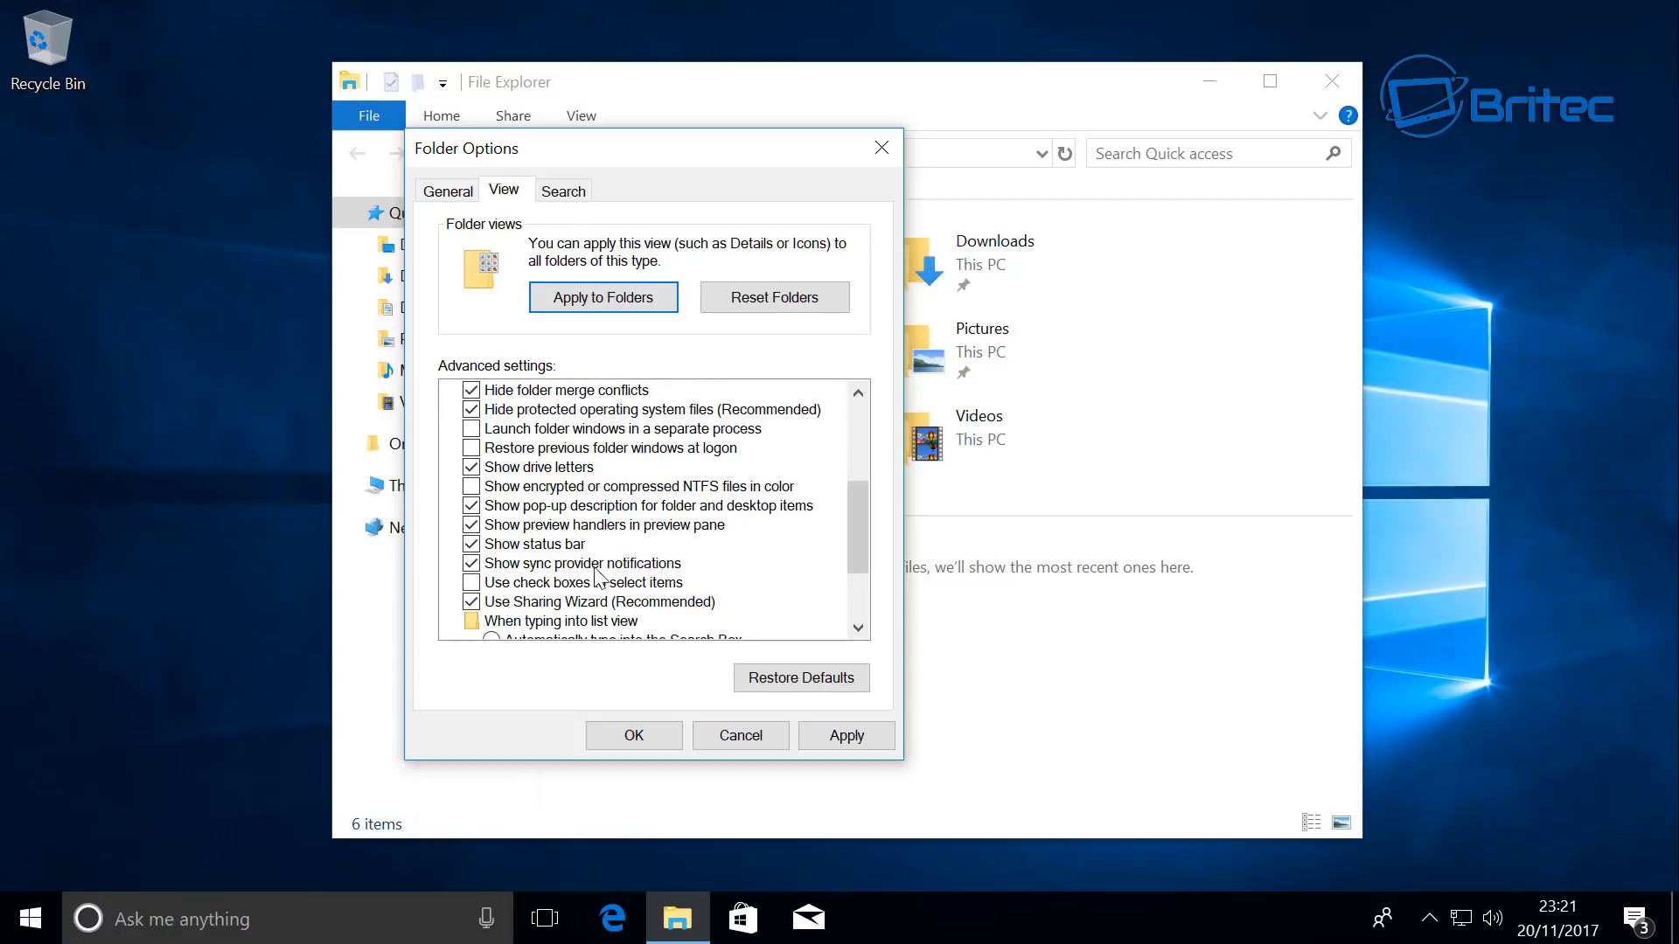
left_click(473, 566)
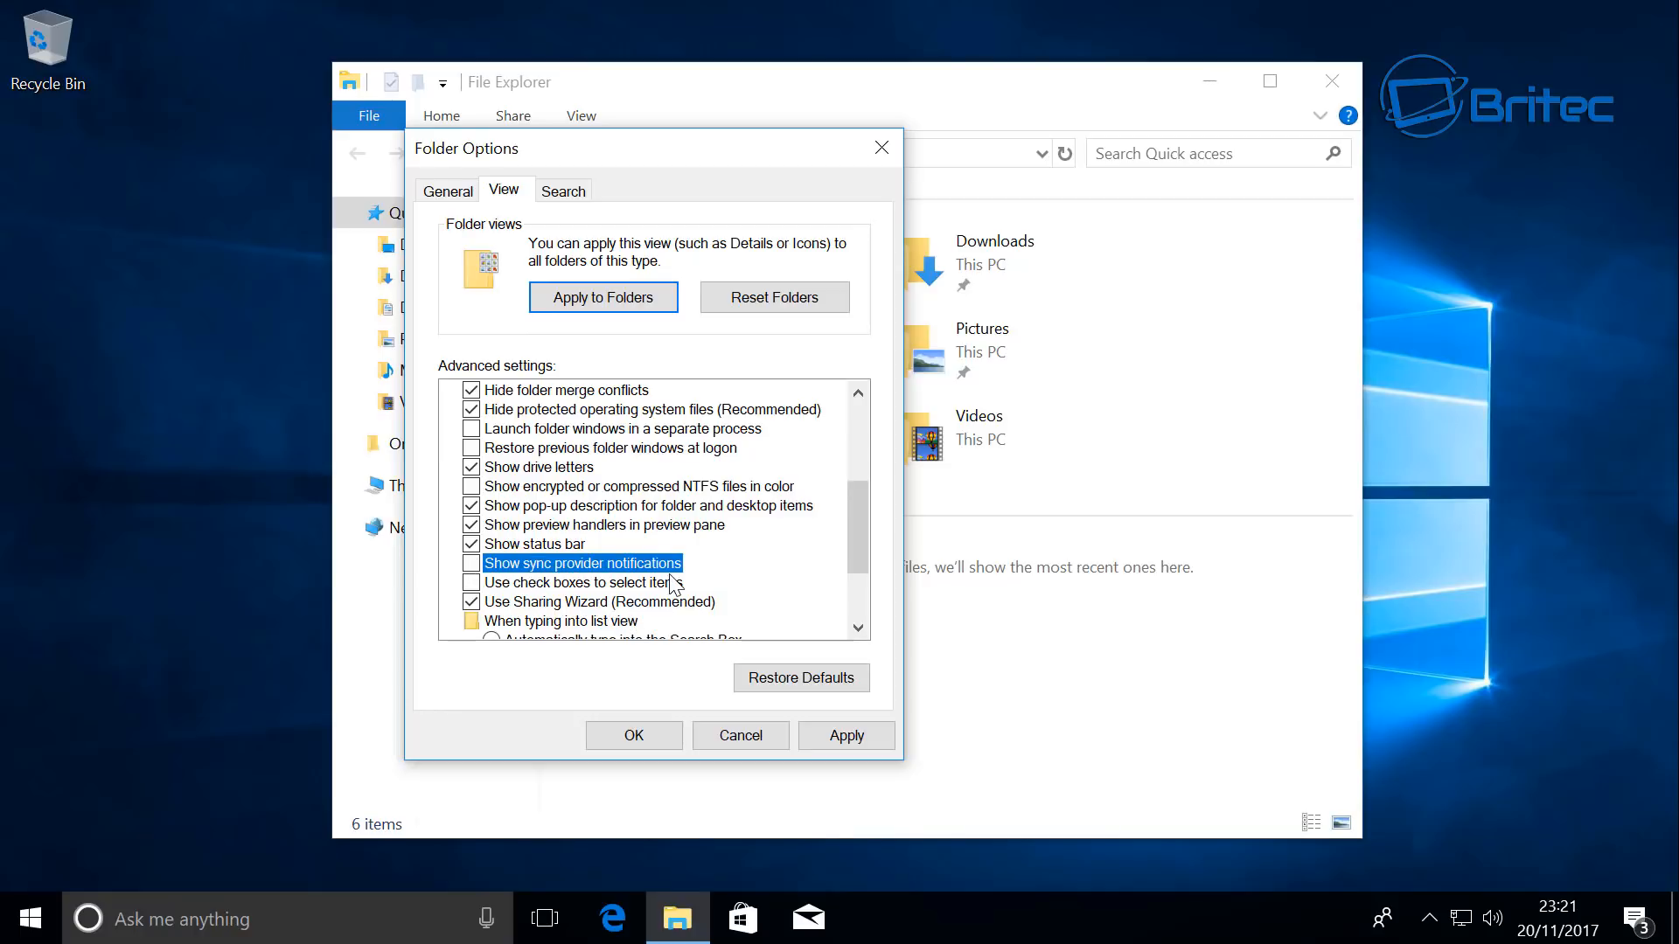
scroll(673, 584, "down", 1)
left_click(845, 737)
left_click(632, 743)
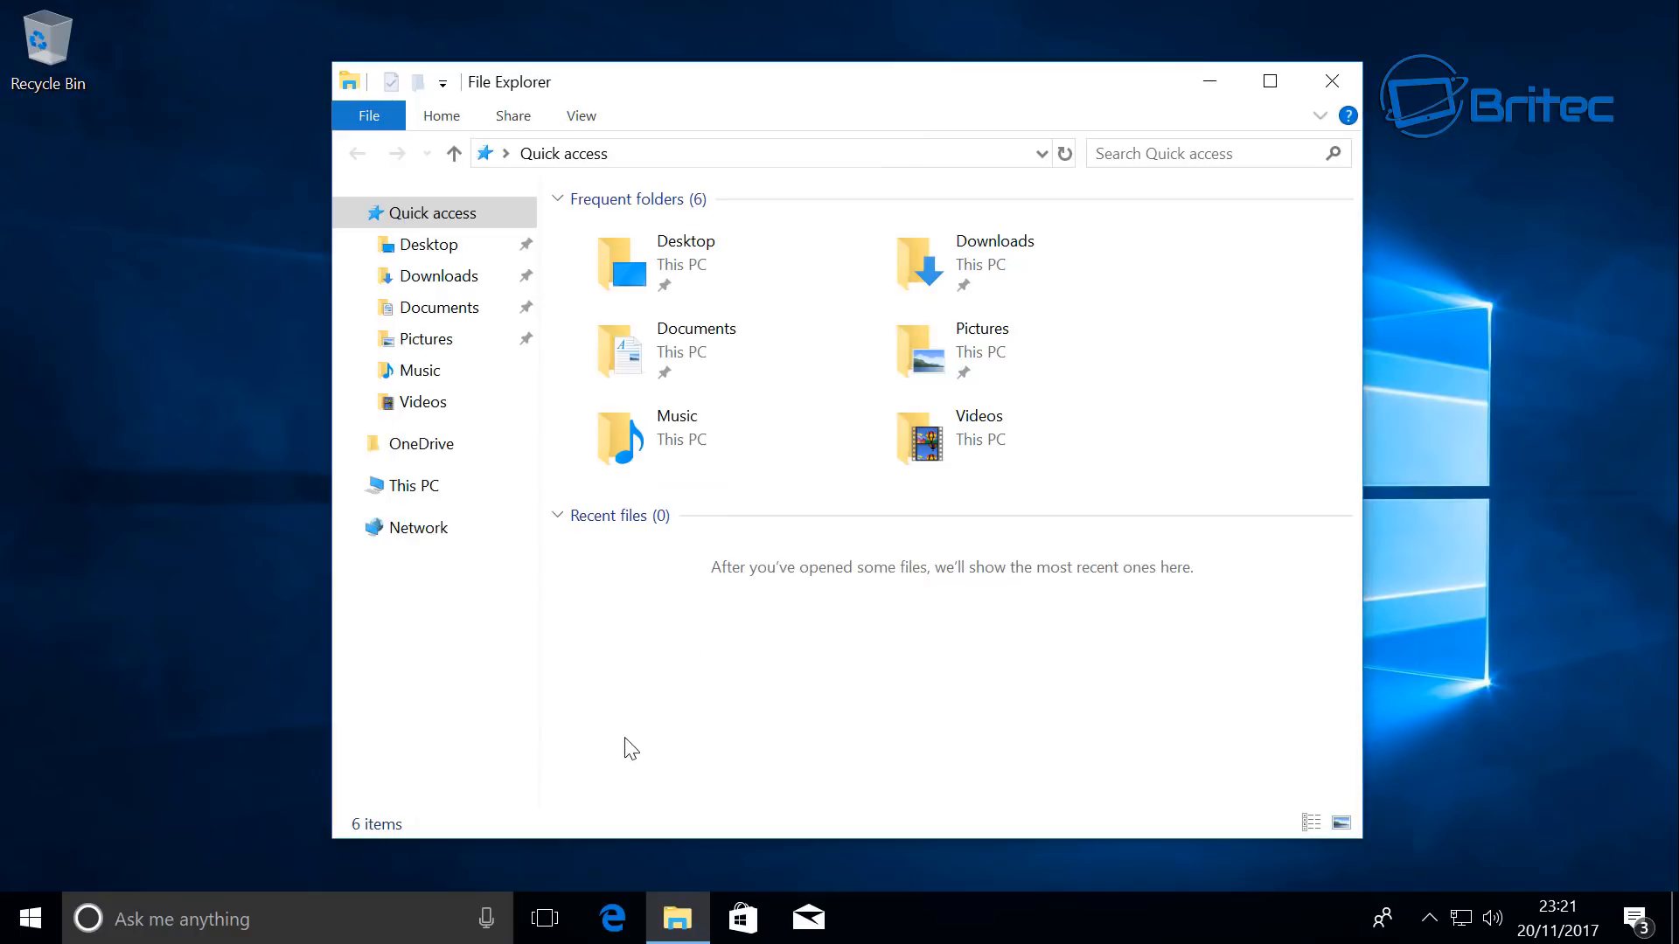
left_click(1333, 83)
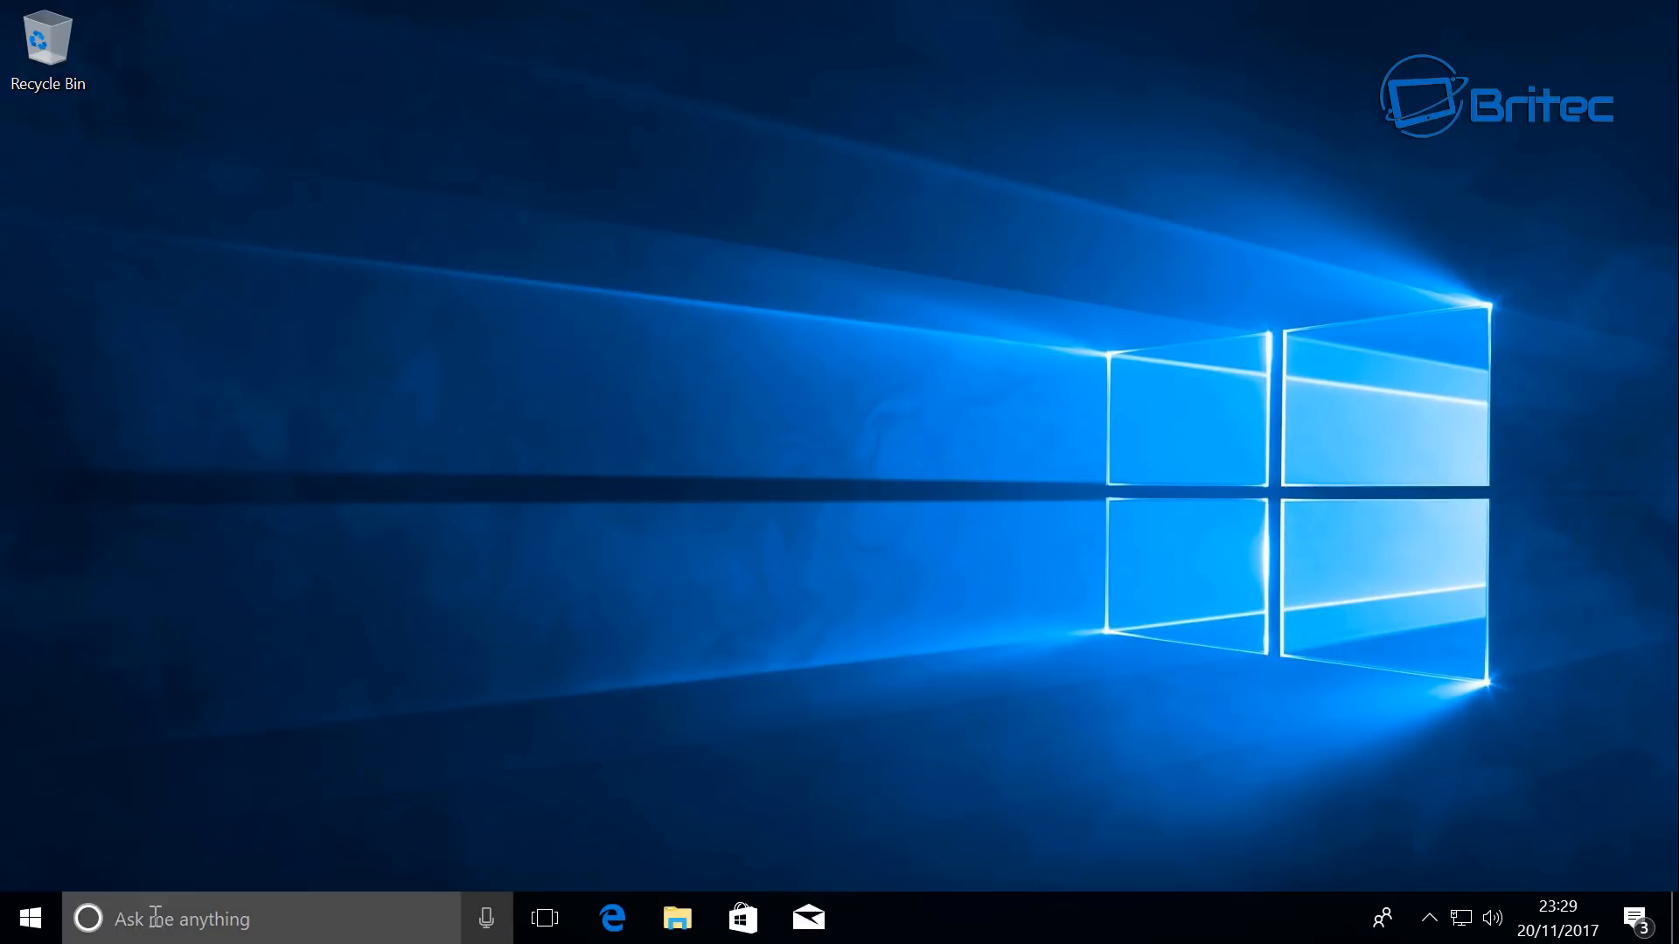
Step: Search for gpedit, open the Local Group Policy Editor, and widen its policy tree so the folder names are readable
left_click(307, 918)
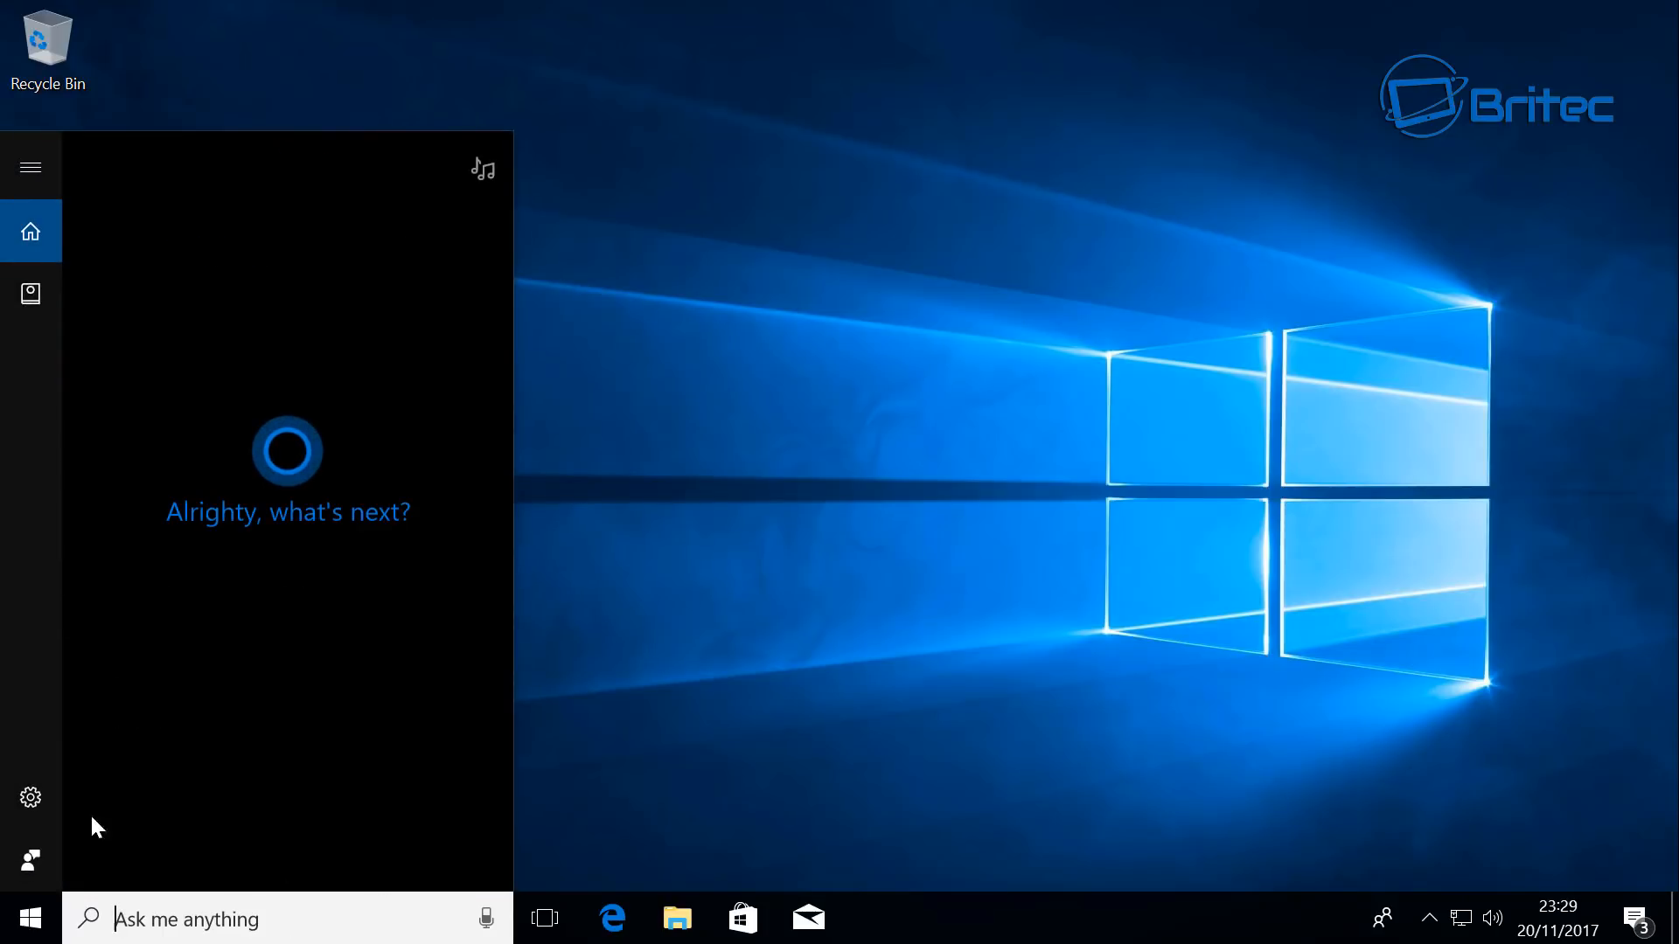
left_click(733, 686)
left_click(270, 905)
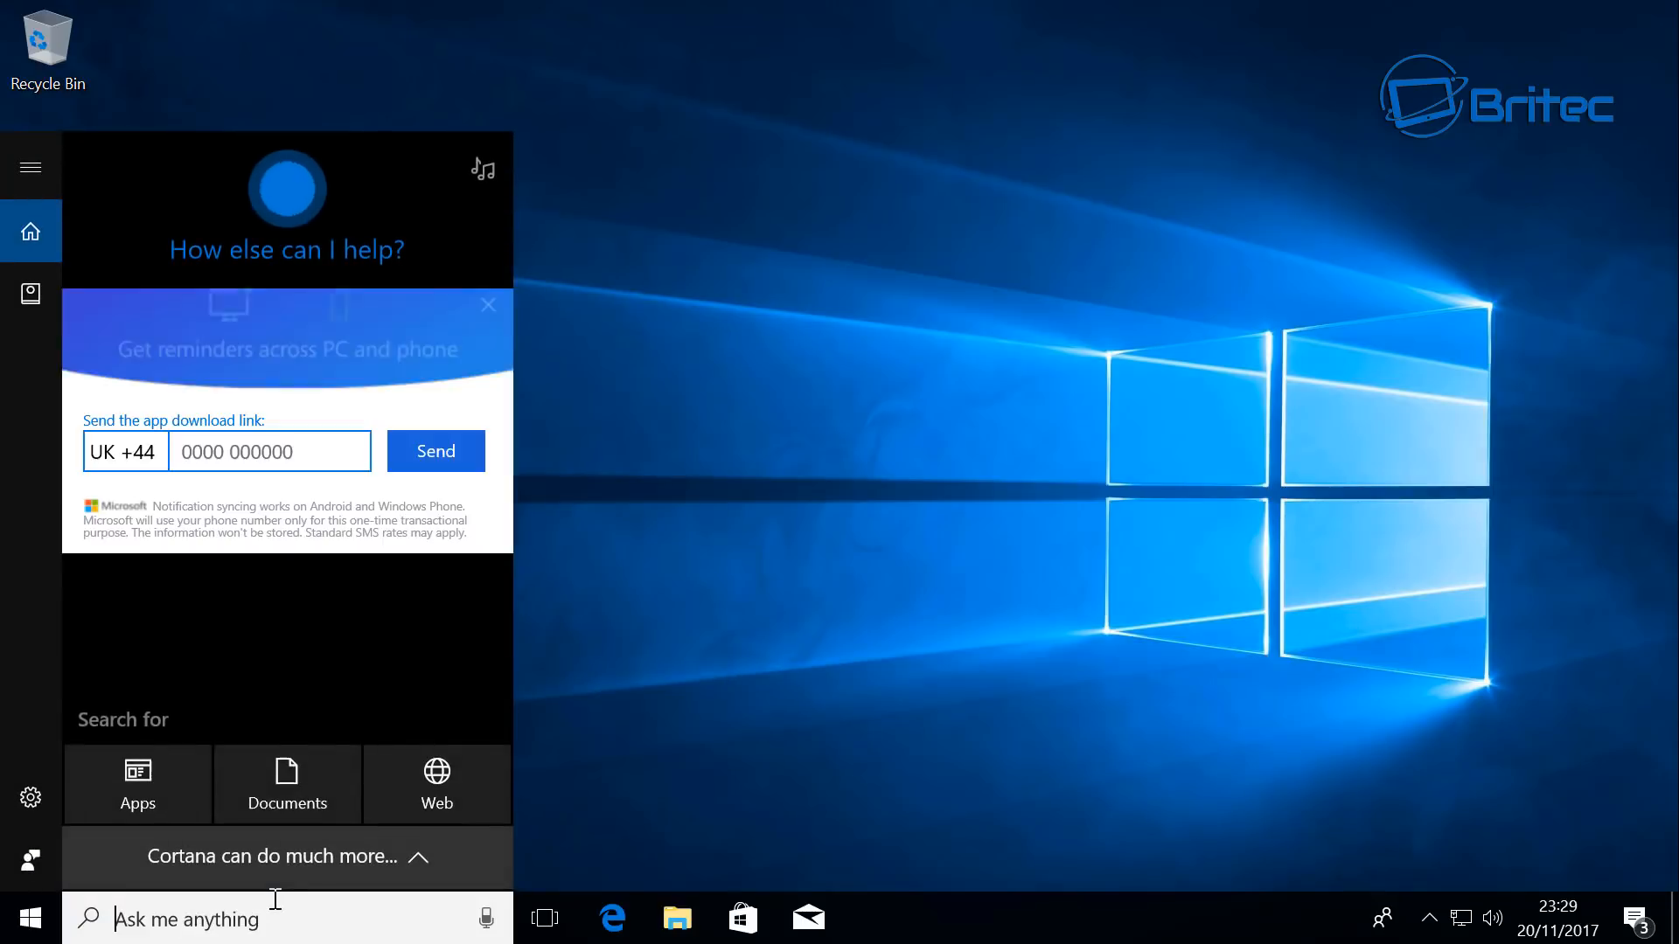
type("gpe")
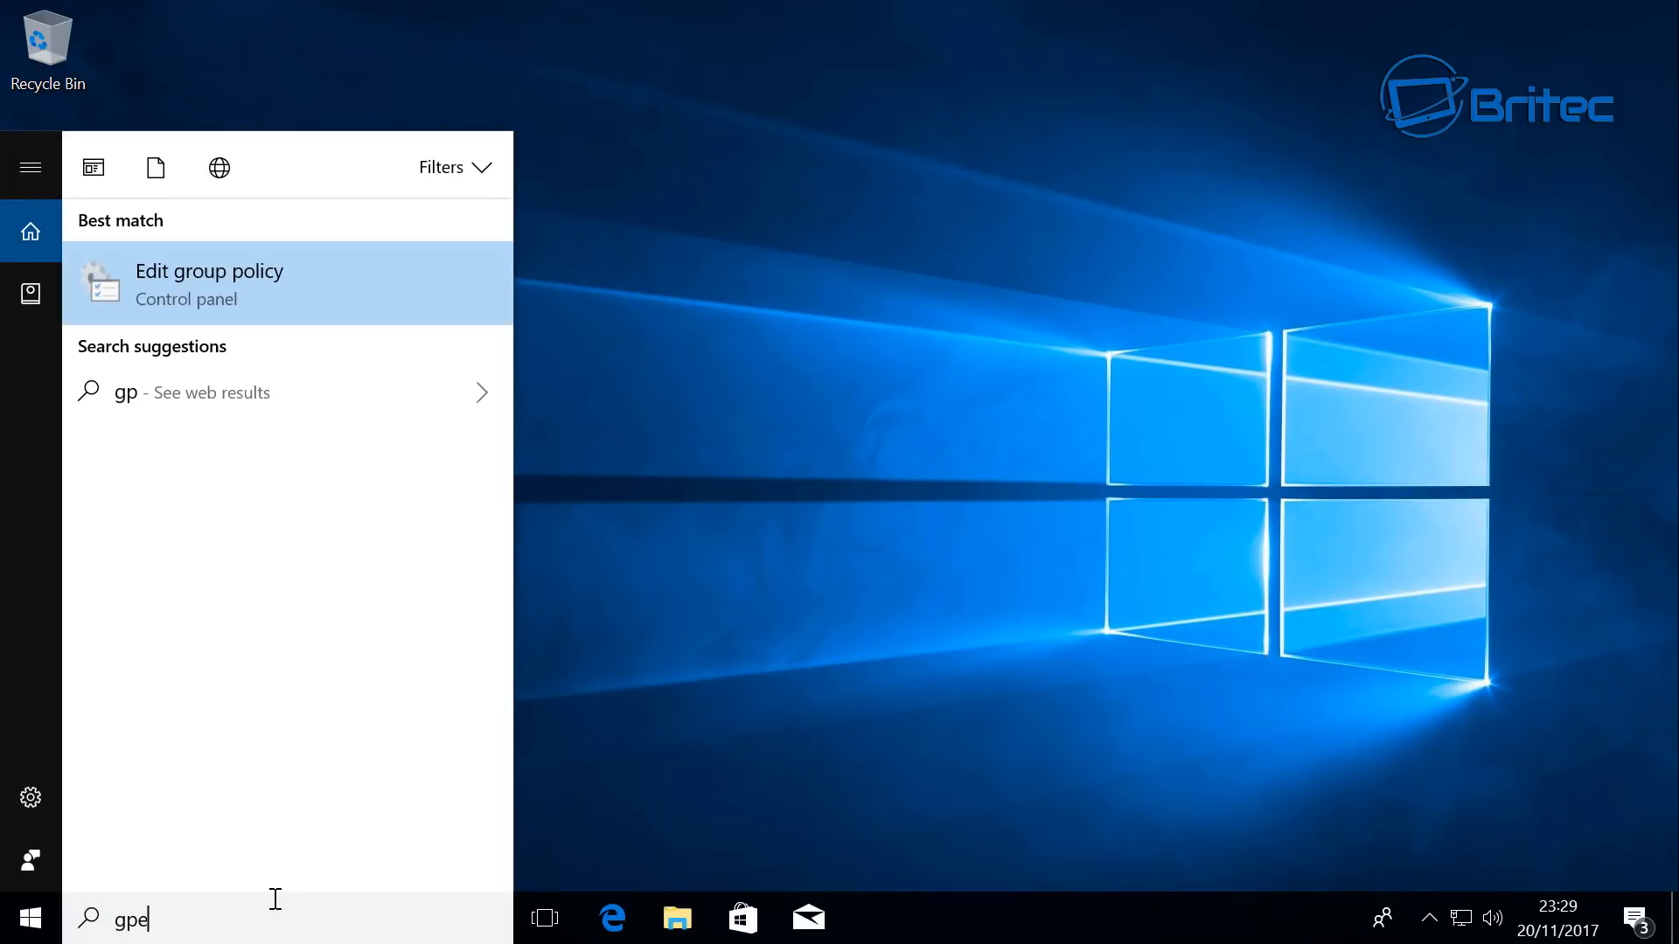
type("dit")
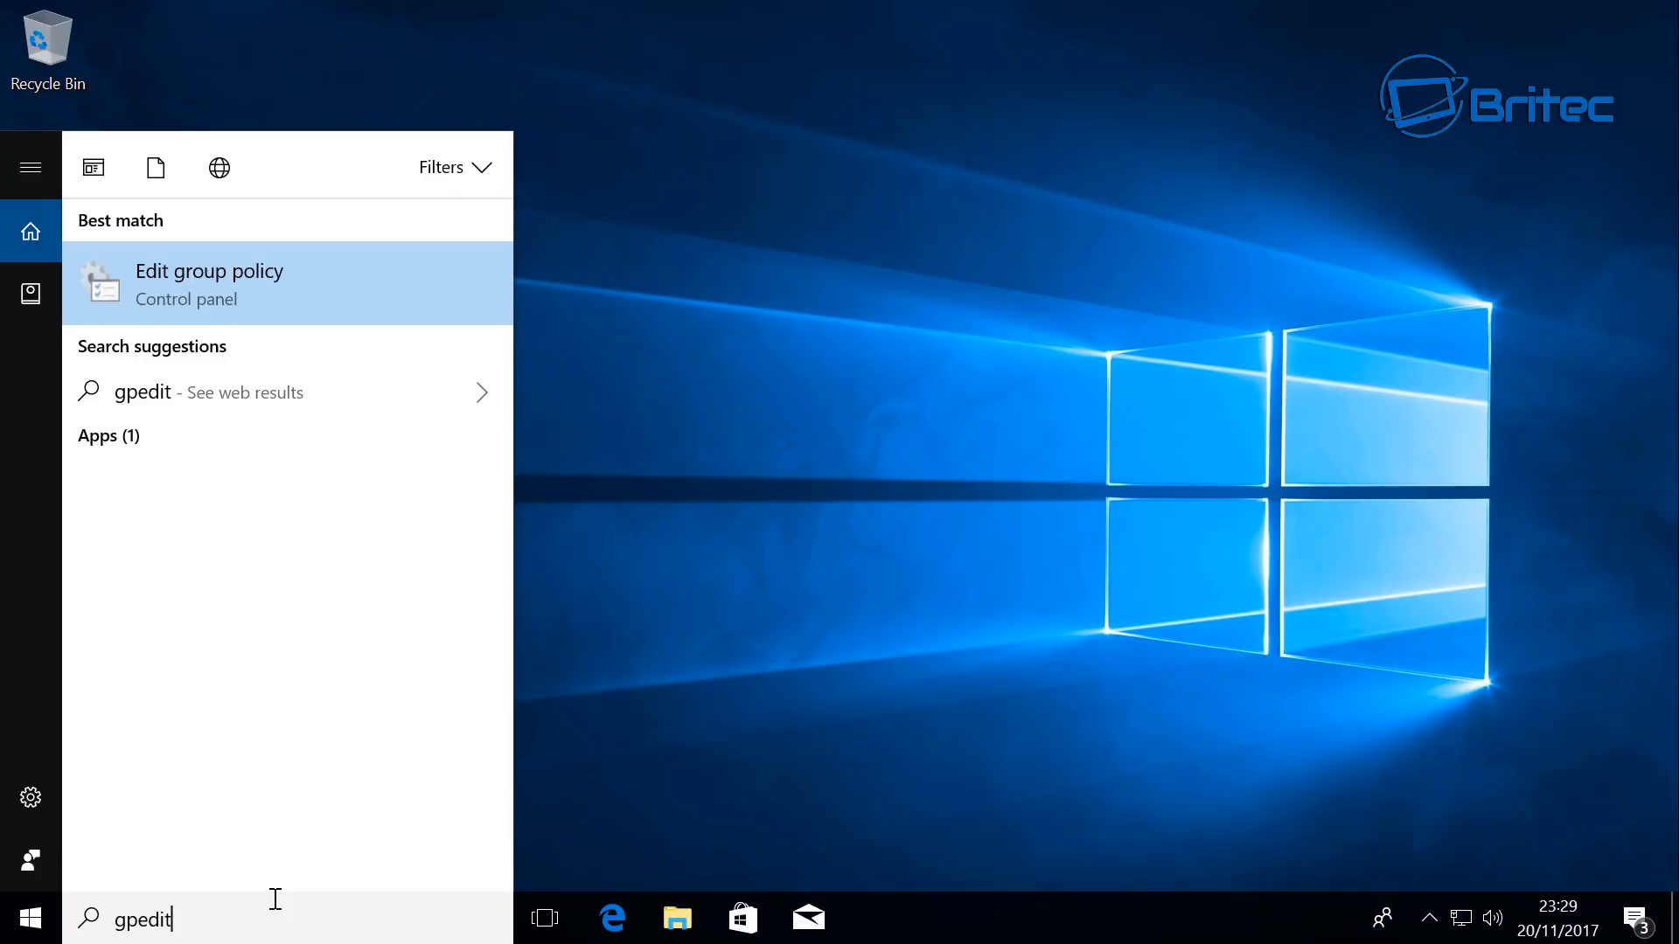
left_click(256, 287)
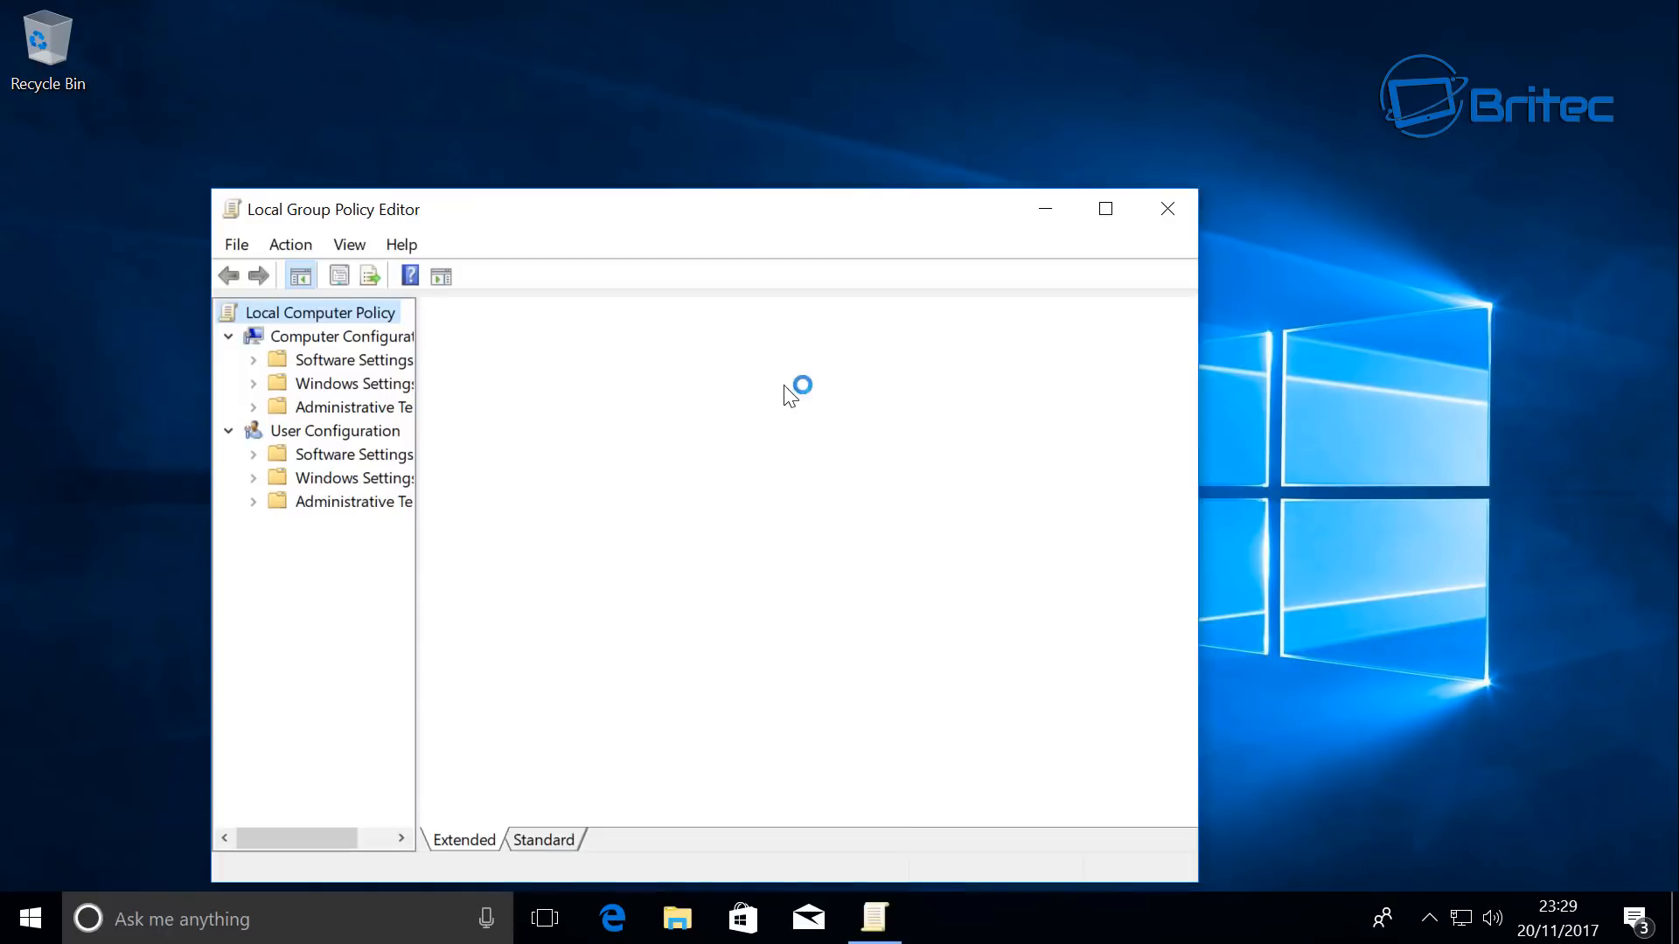
left_click_drag(622, 233, 708, 154)
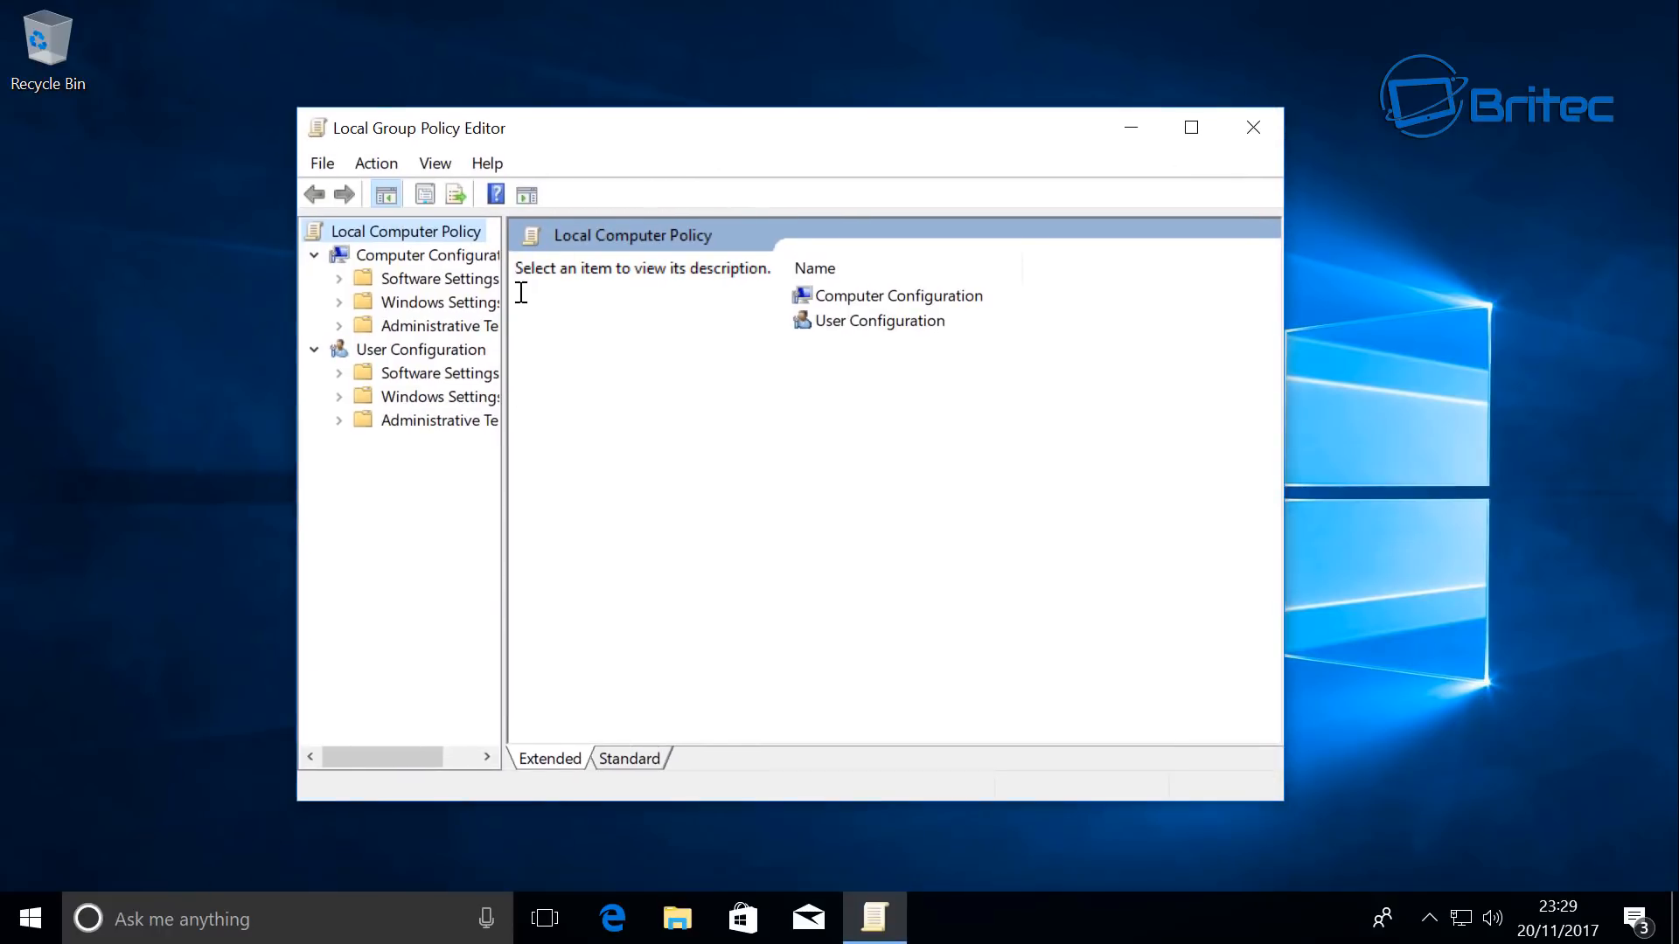
left_click_drag(505, 306, 591, 313)
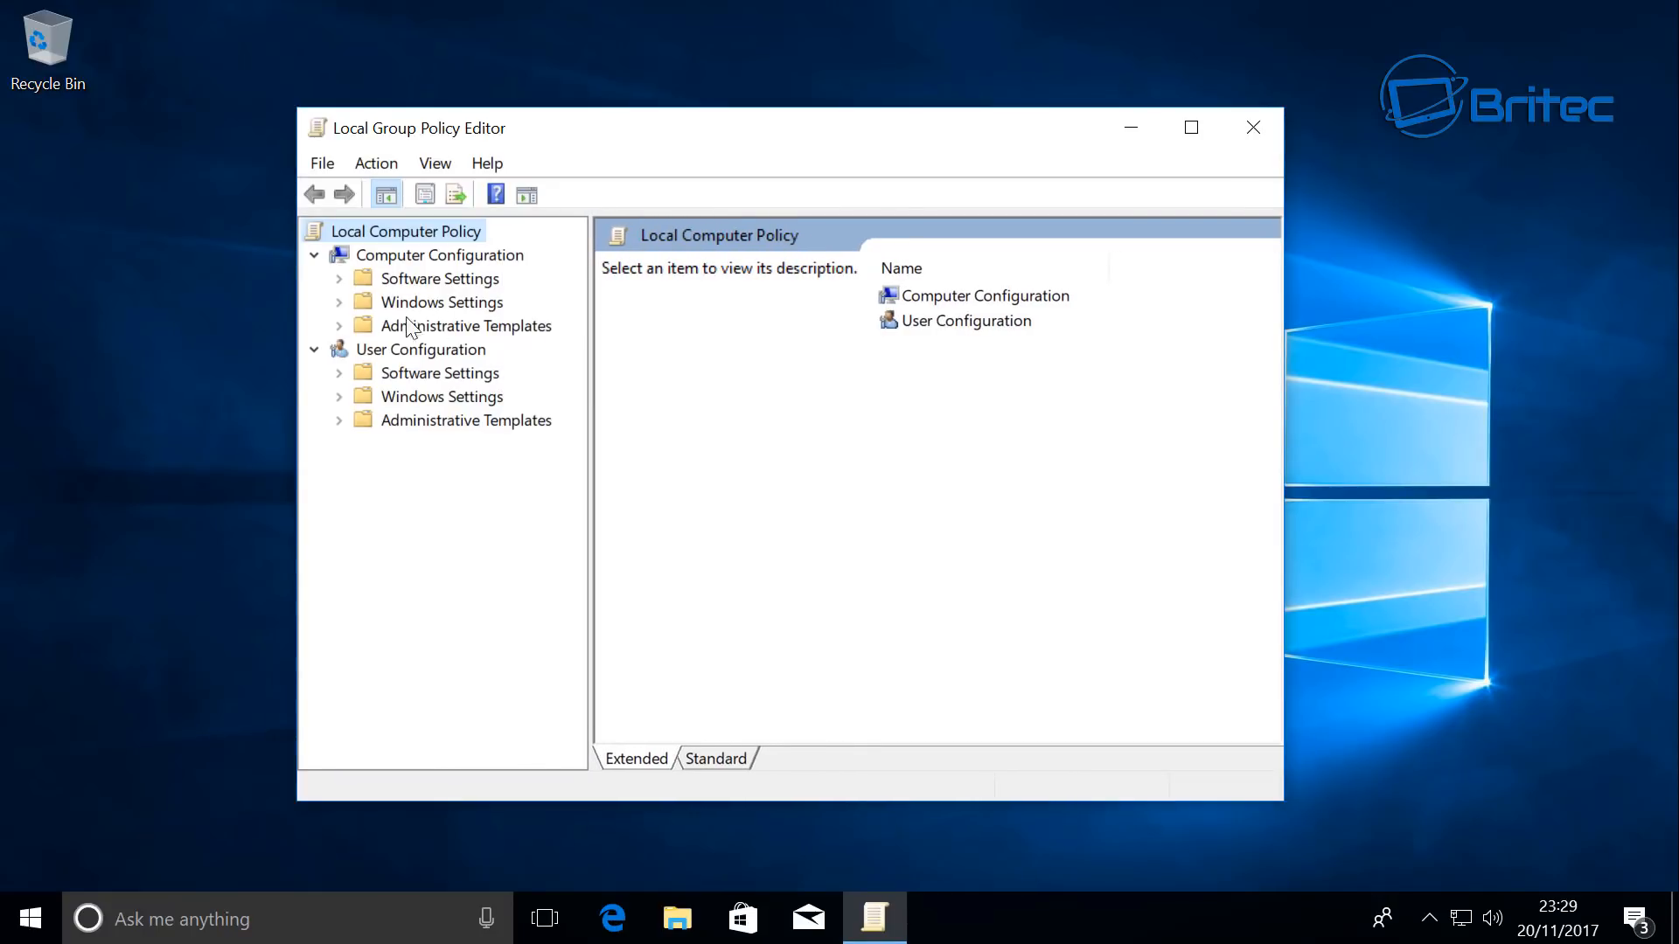
Step: Open the Search policies under Computer Configuration, Administrative Templates, Windows Components
left_click(401, 255)
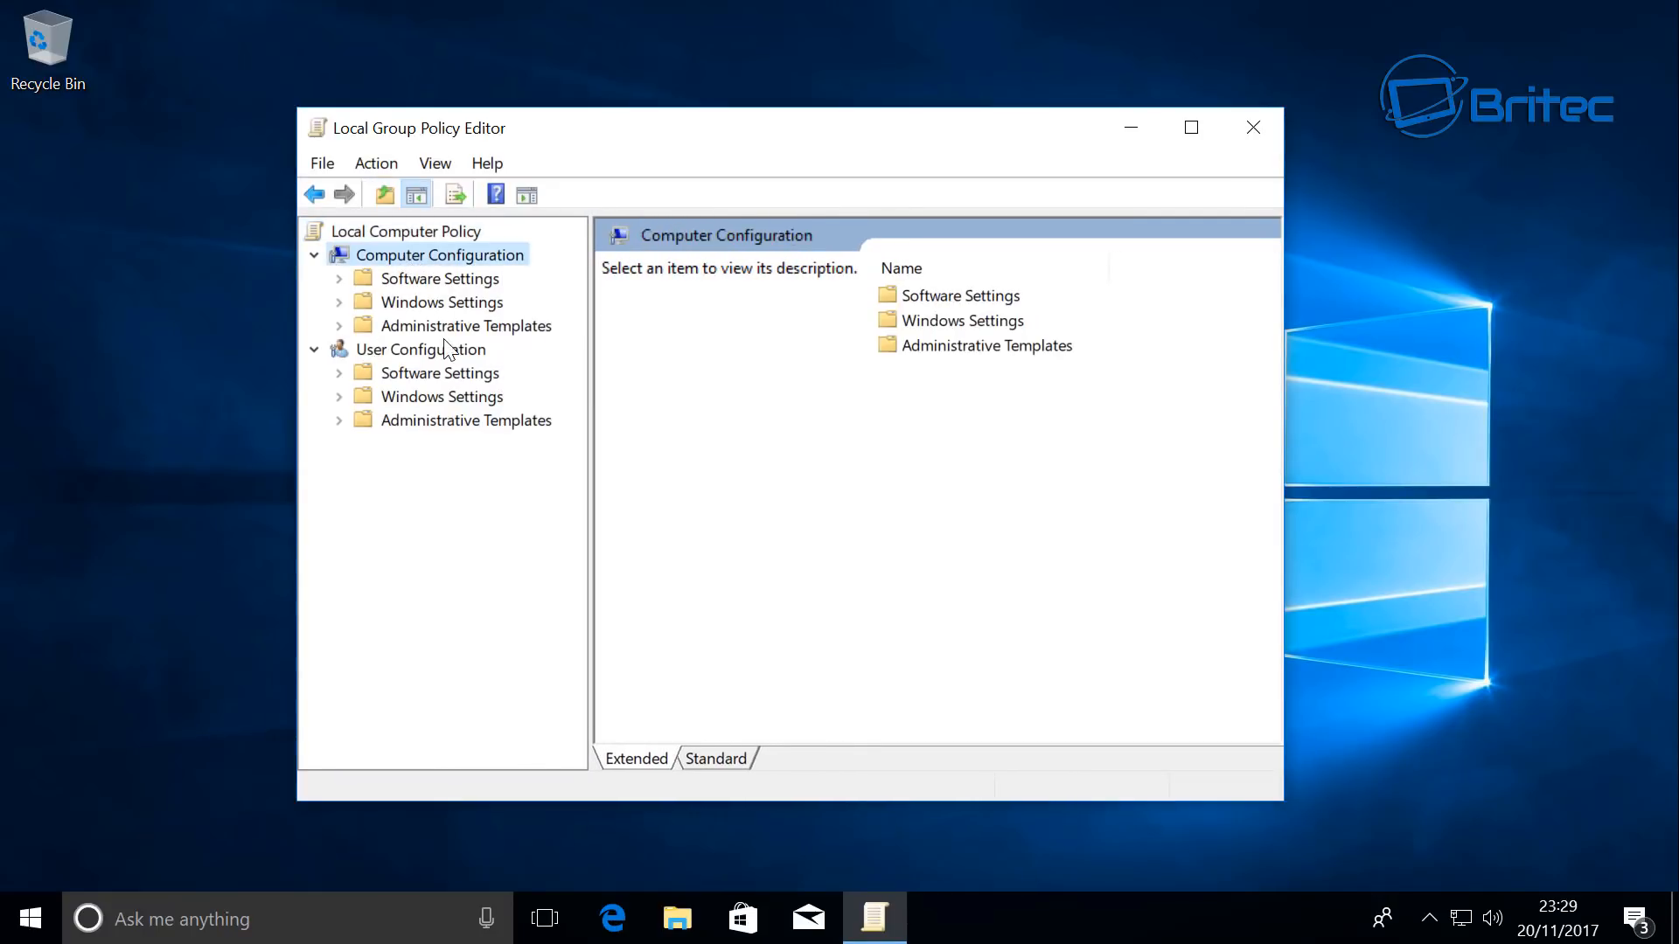
left_click(411, 327)
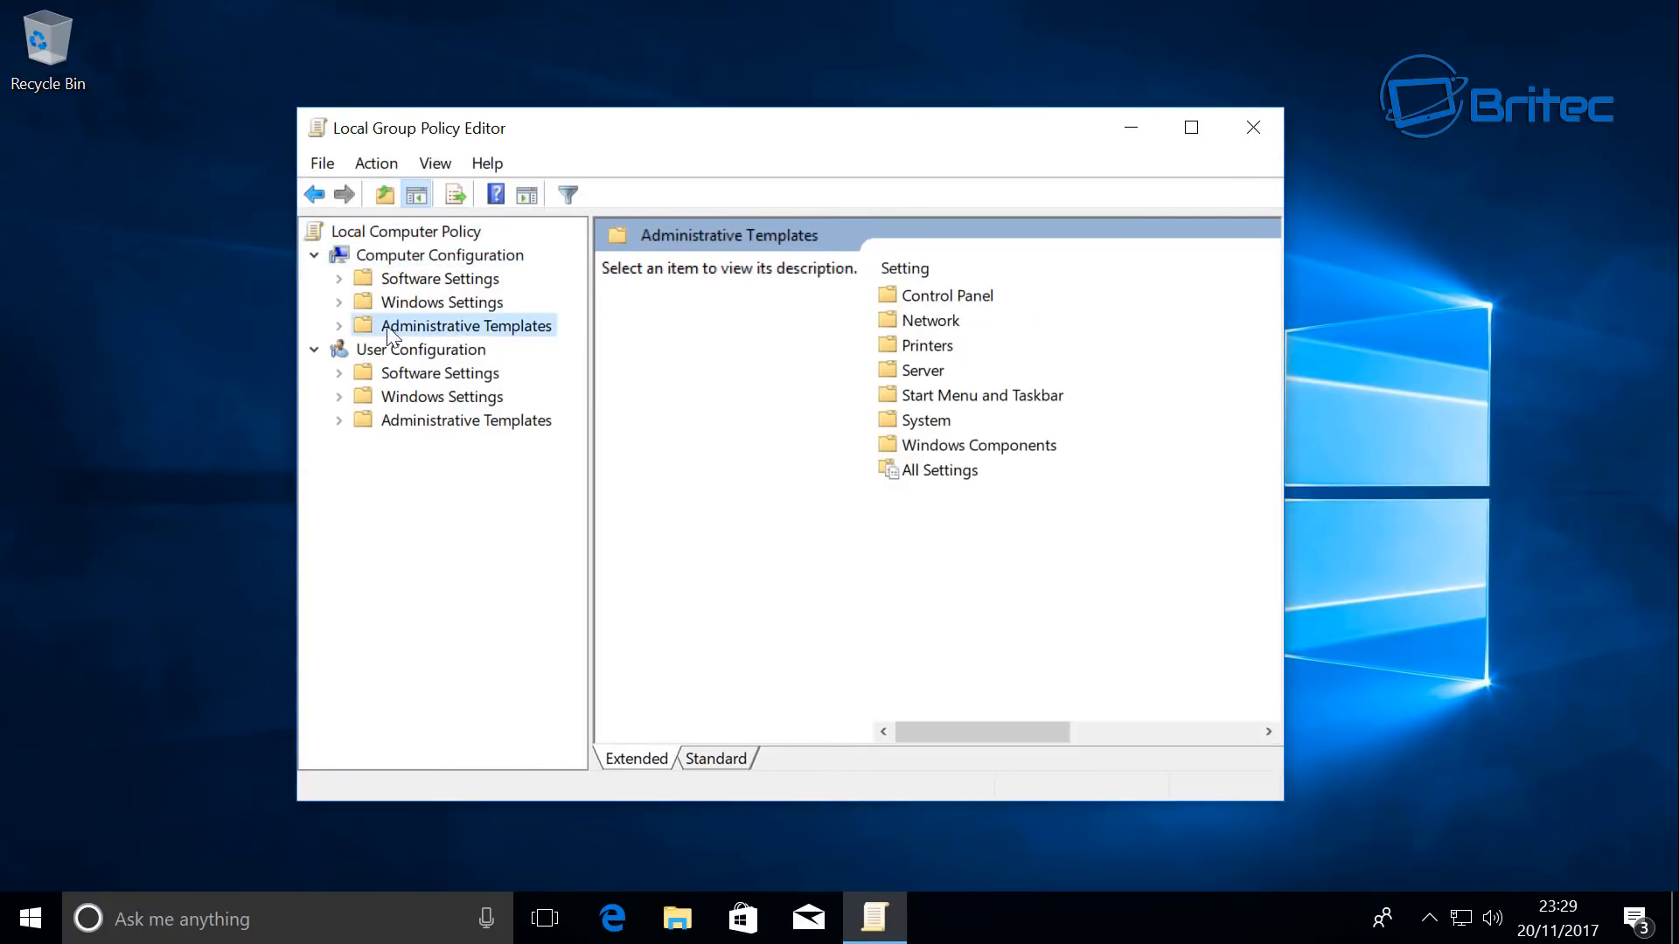
left_click(339, 325)
left_click(379, 490)
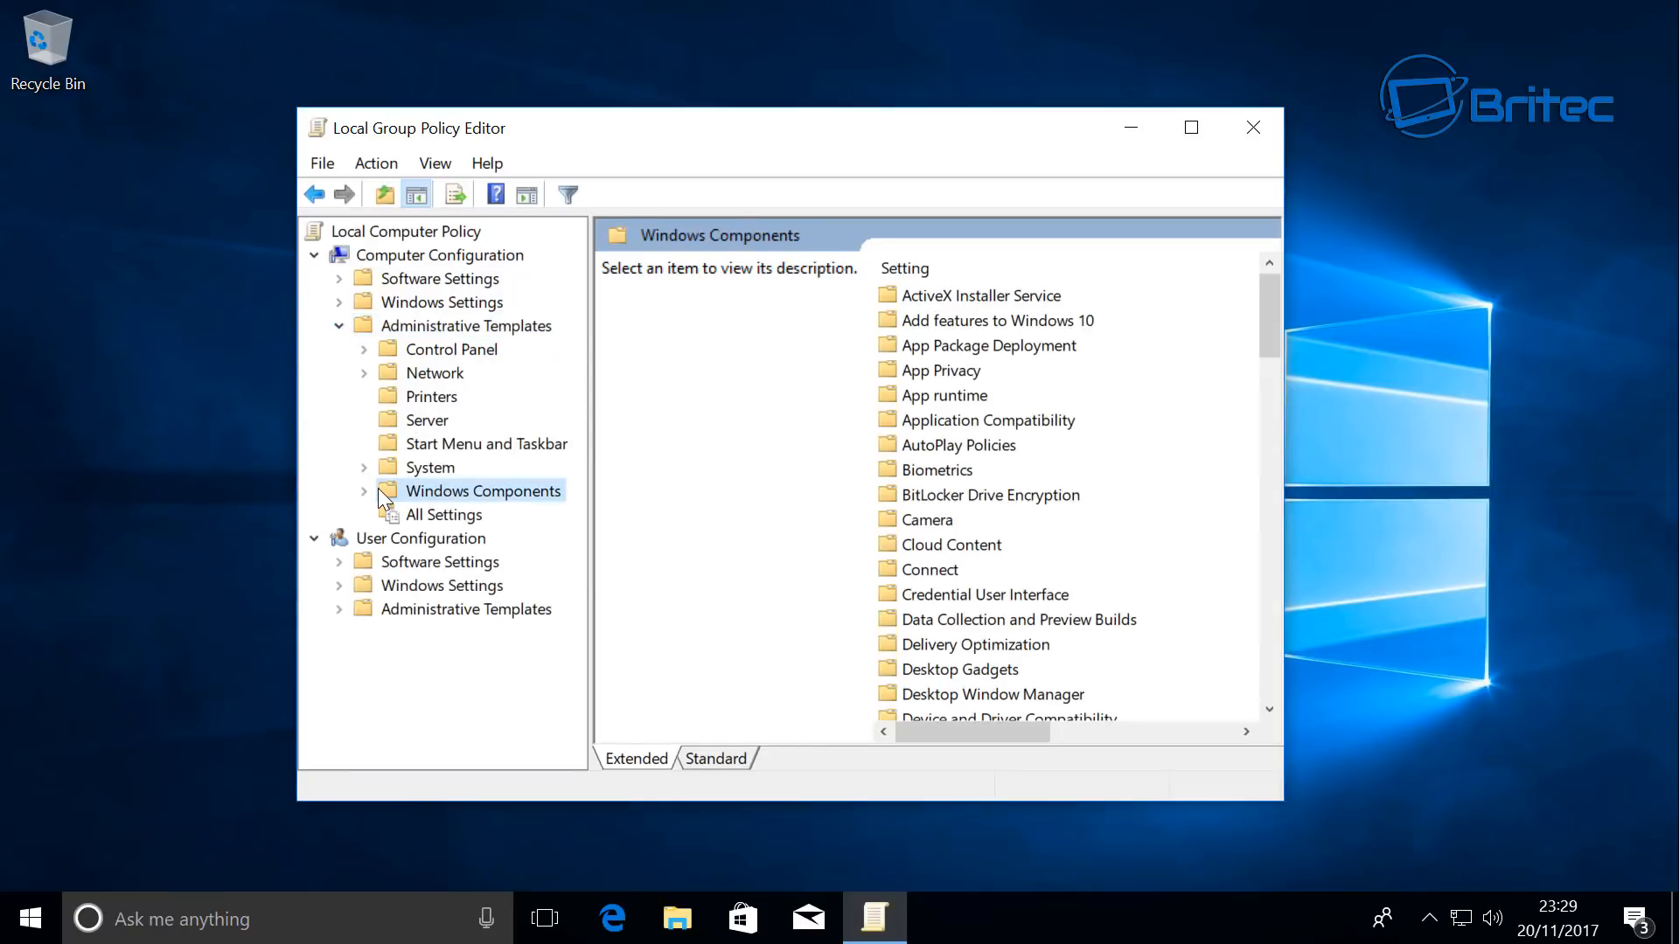
left_click(369, 488)
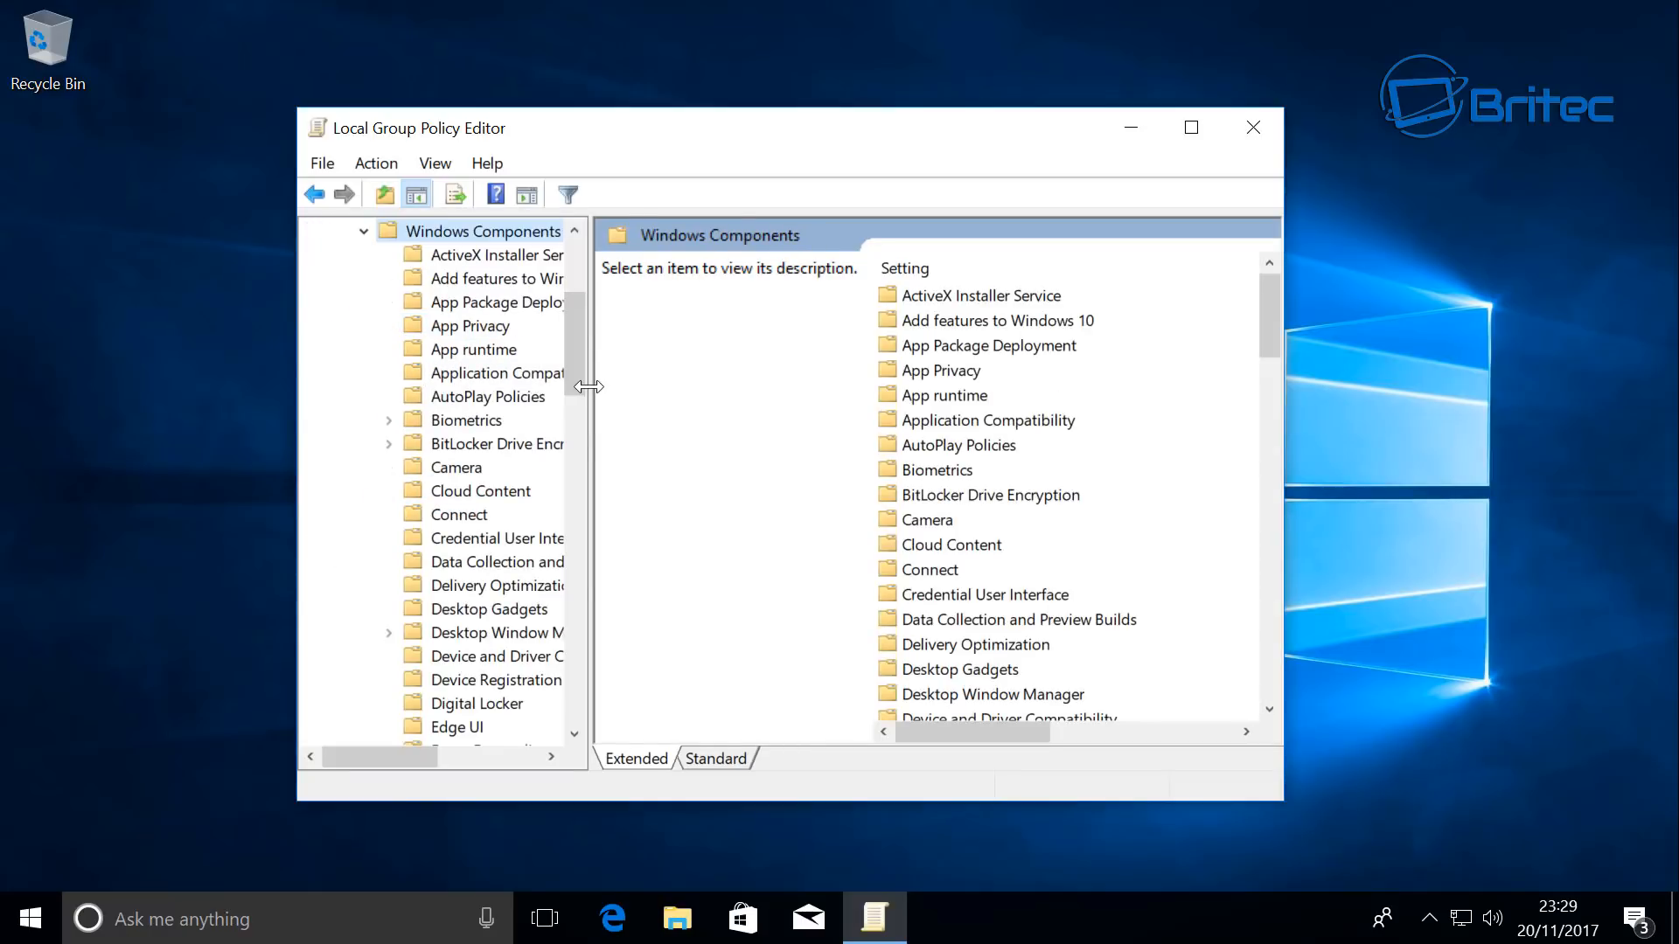
left_click_drag(589, 386, 646, 584)
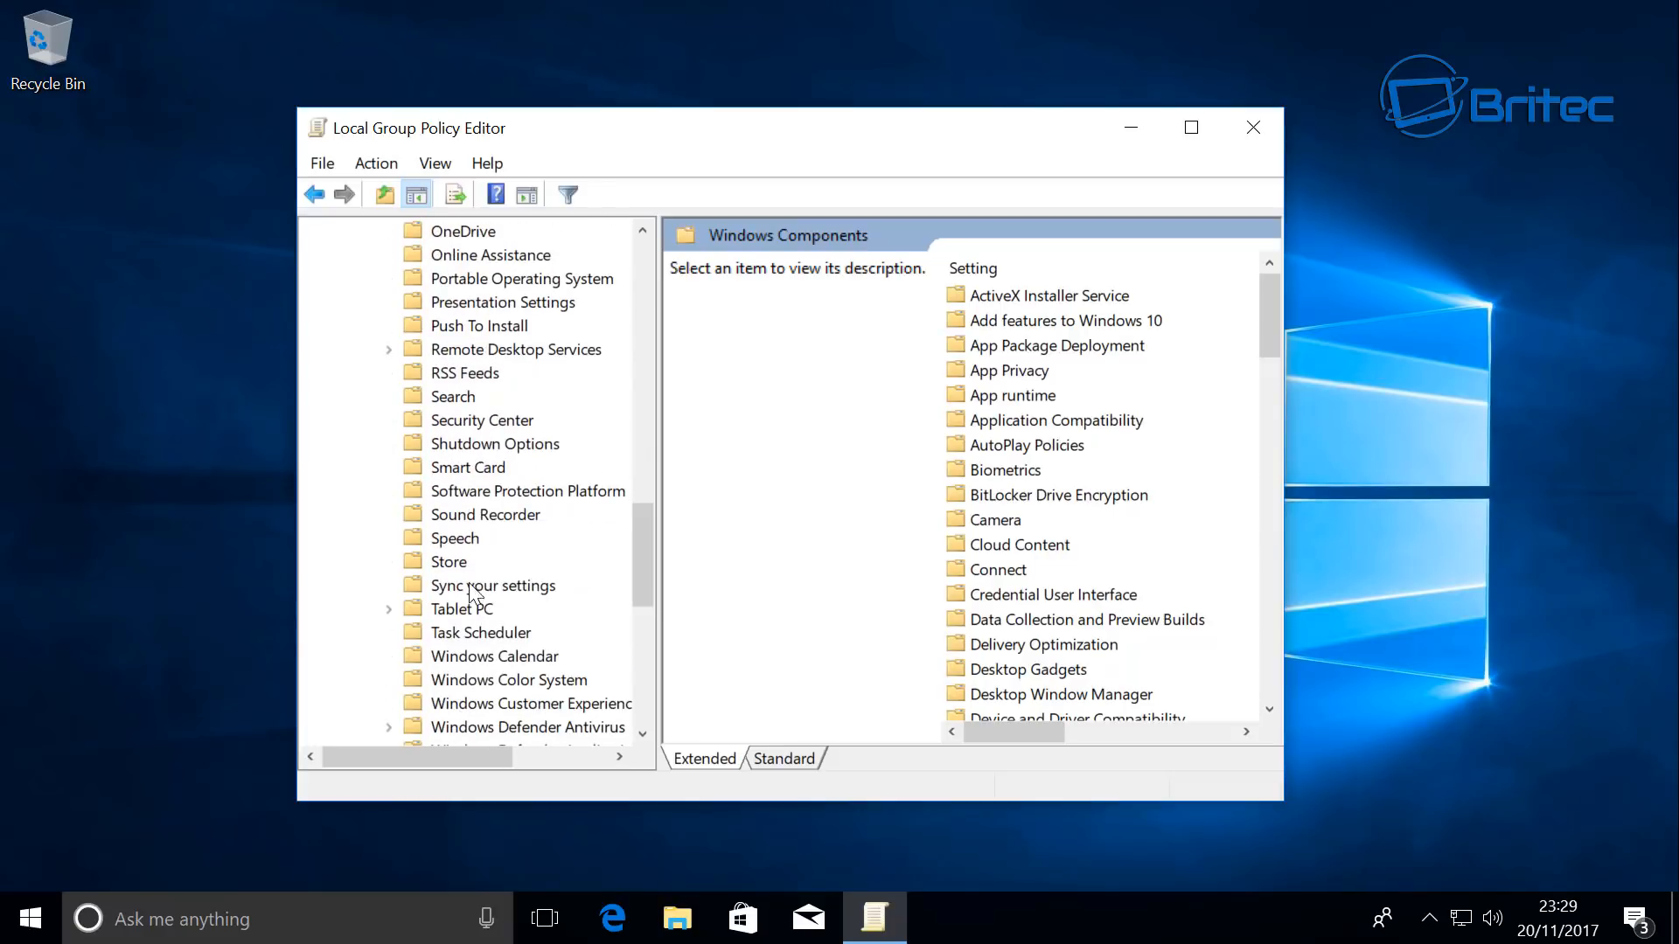
left_click(461, 398)
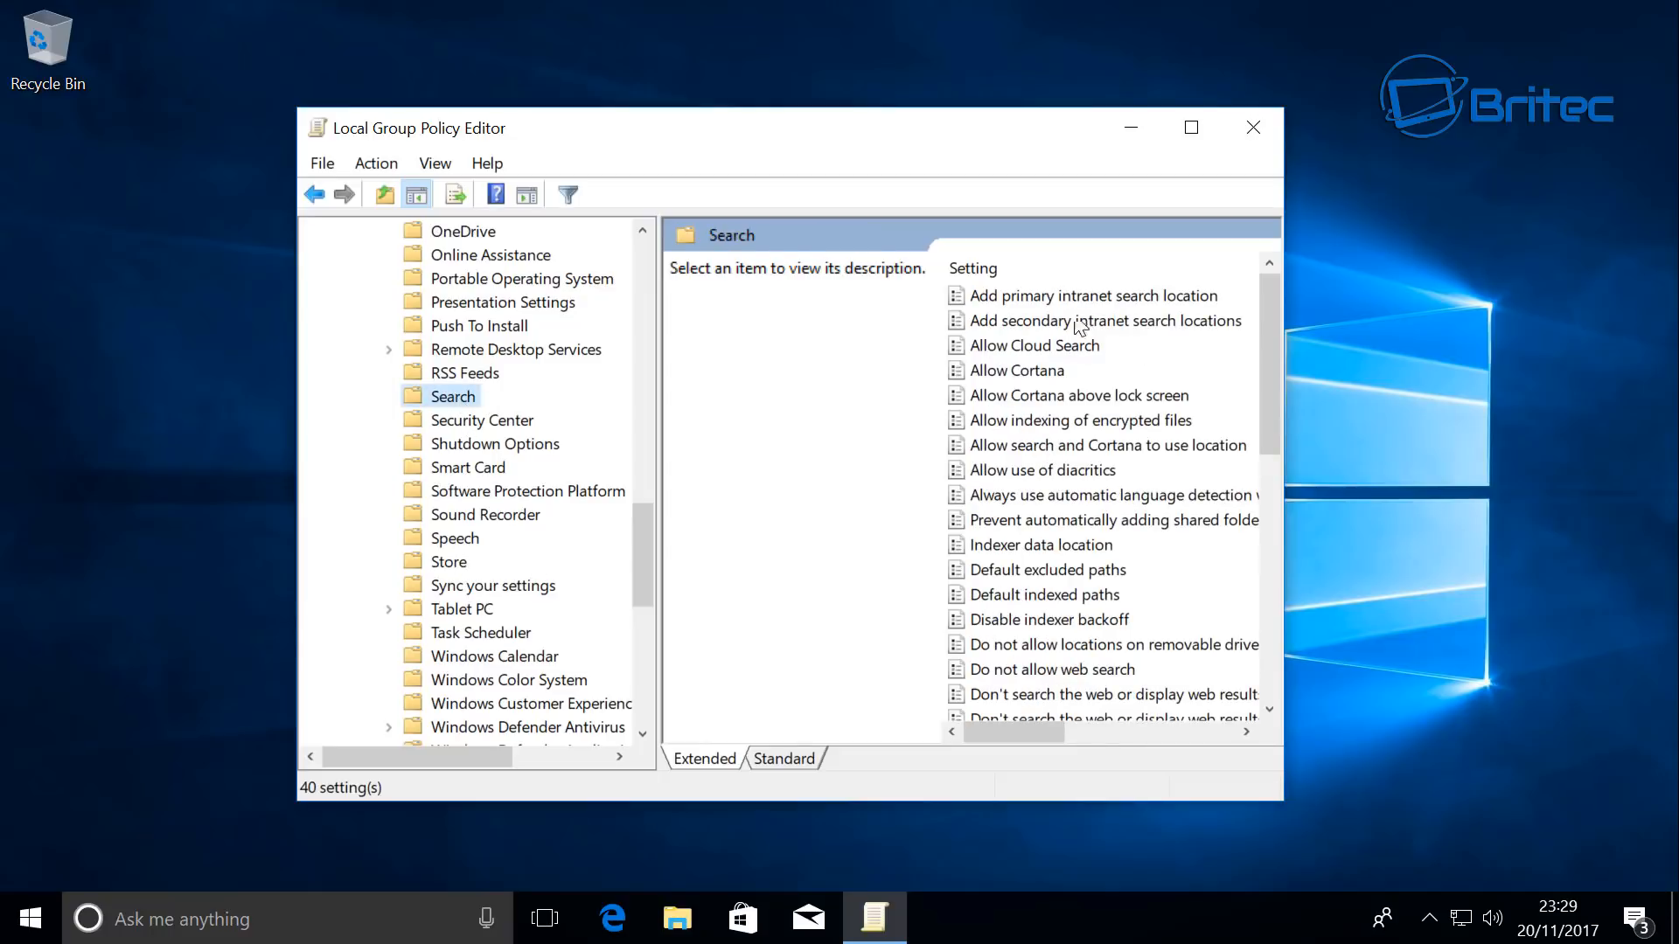
Step: Set the "Allow Cortana above lock screen" policy to Disabled and apply it
left_click(1041, 397)
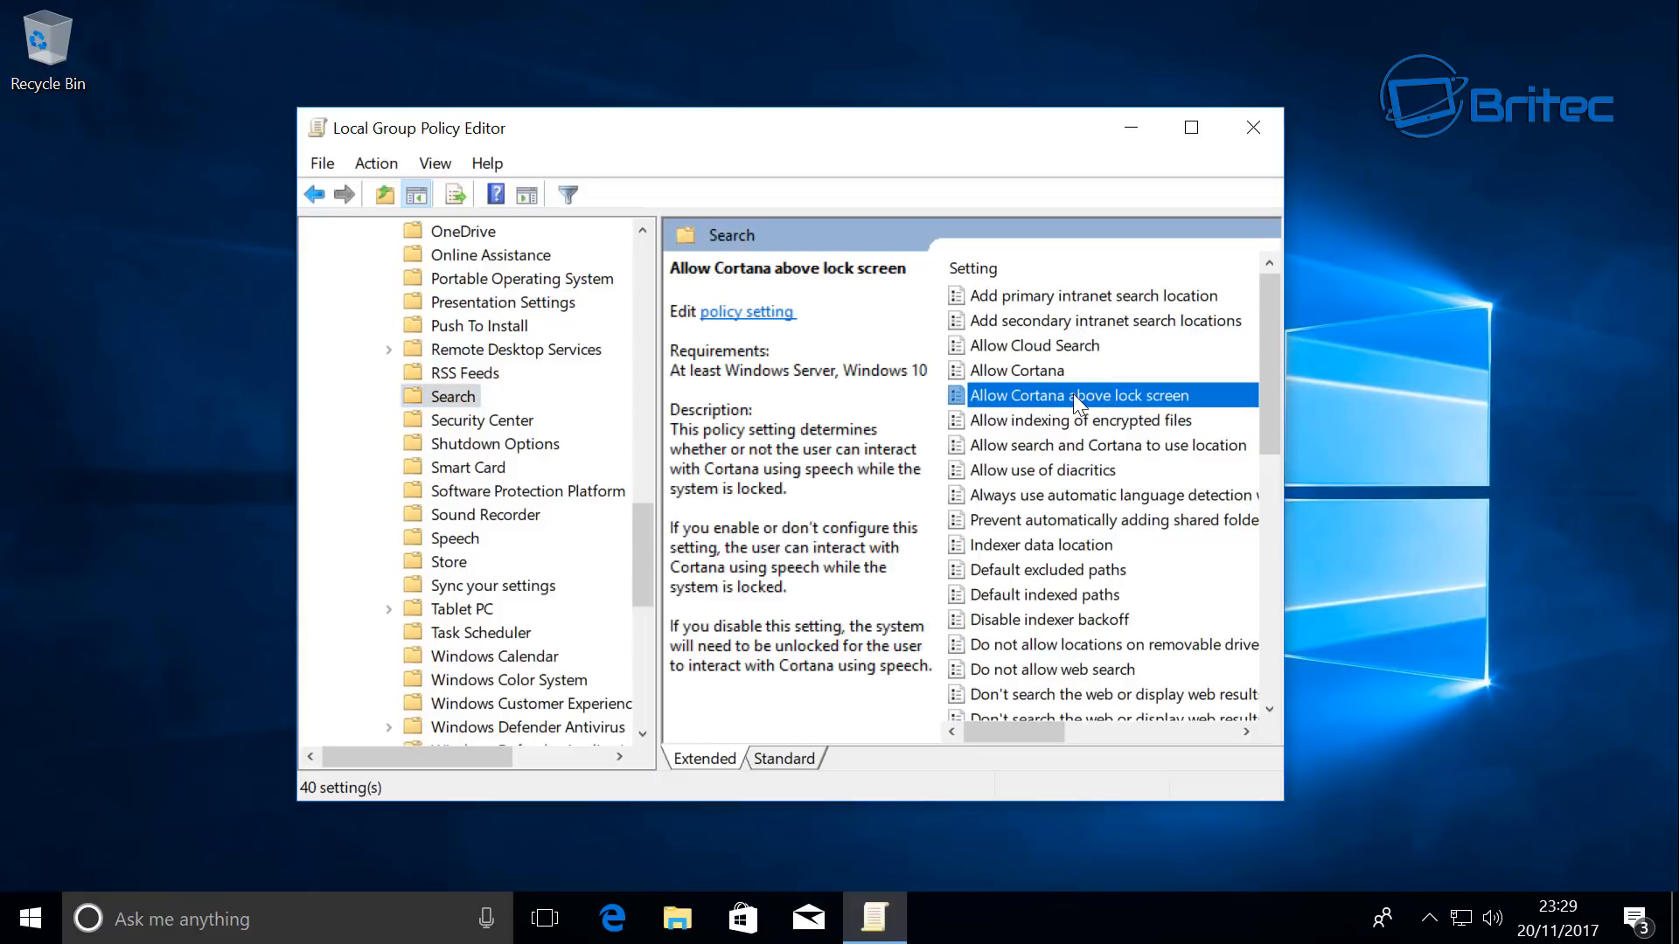
double_click(1073, 395)
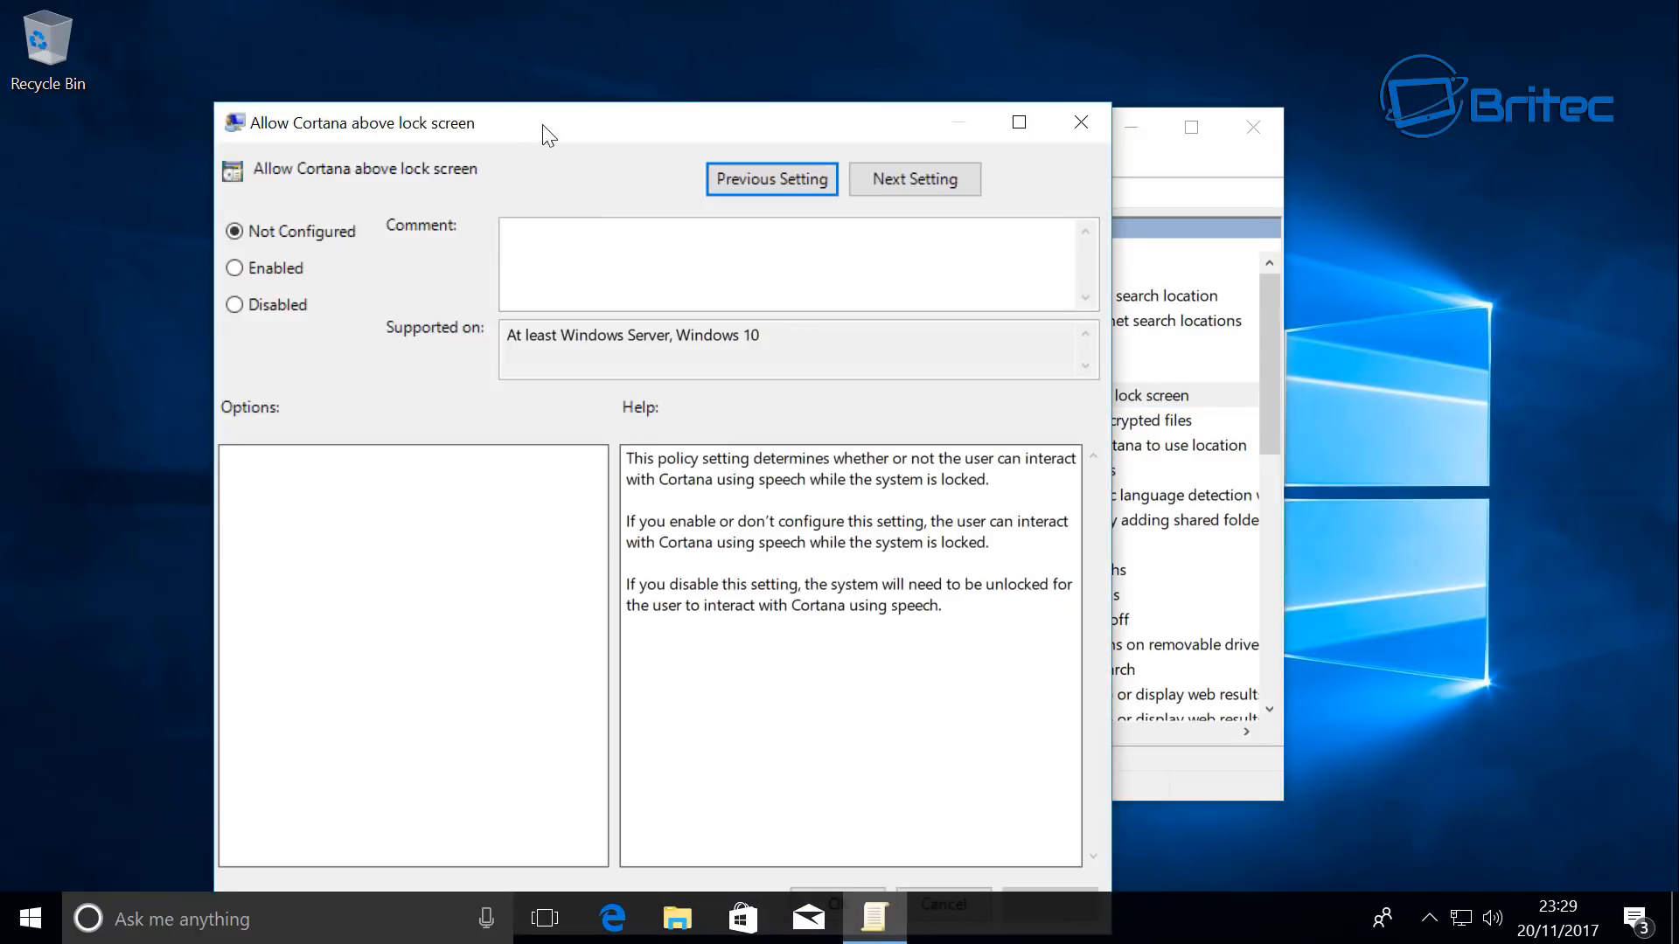
left_click_drag(542, 124, 634, 78)
left_click(396, 223)
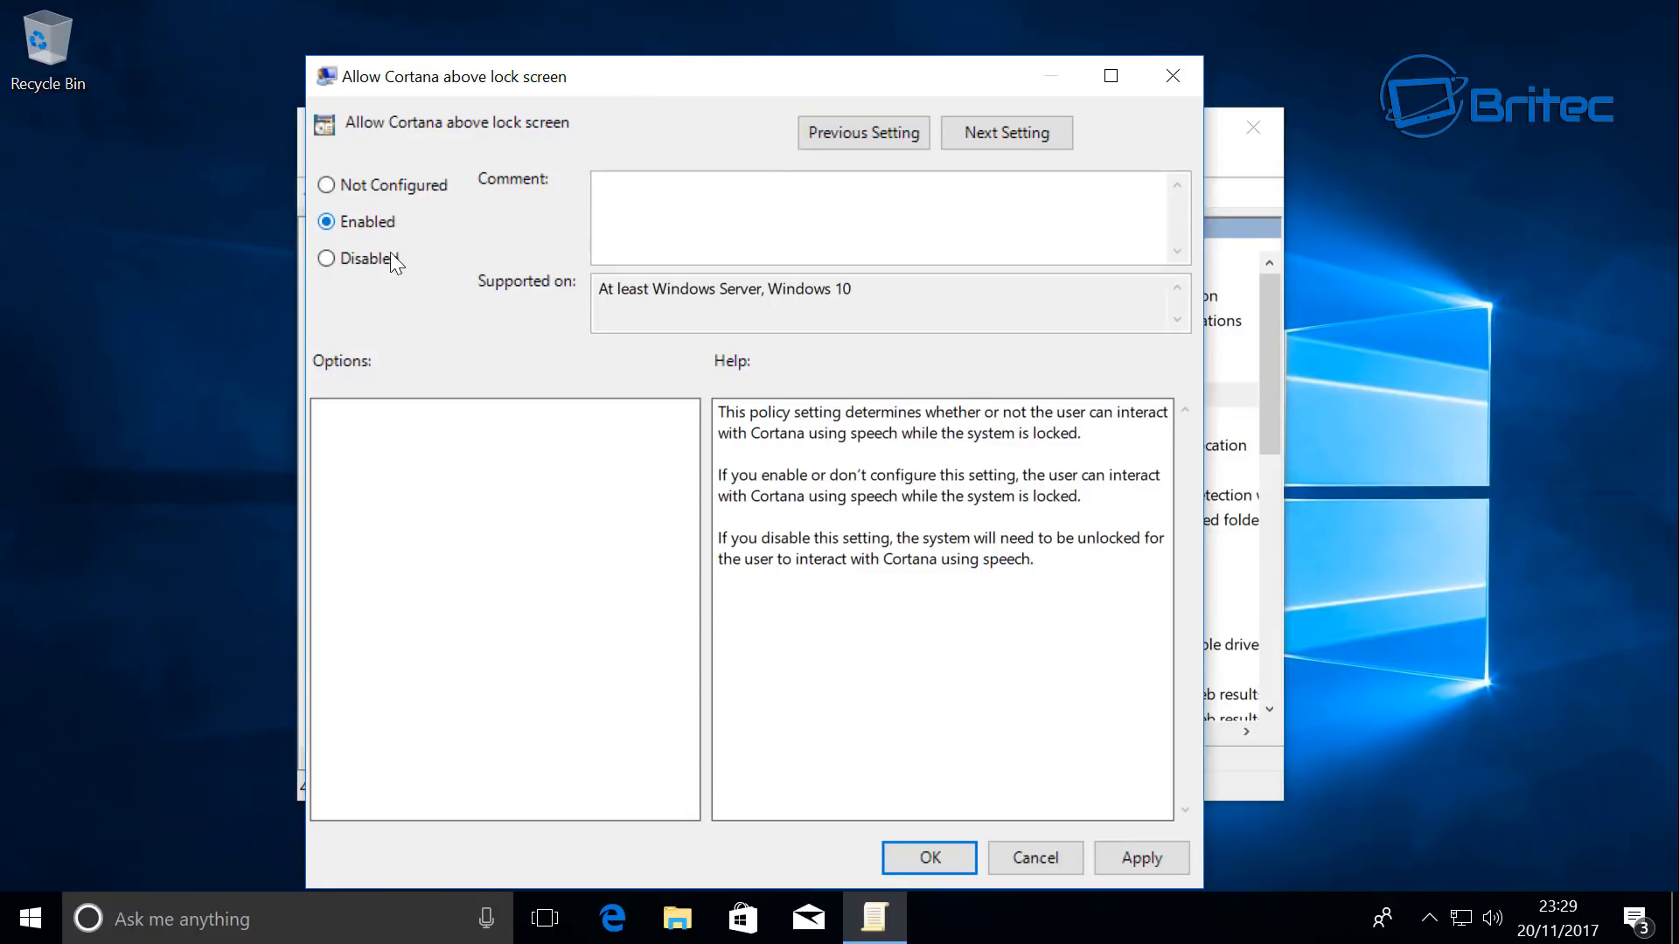
left_click(390, 255)
left_click(1154, 850)
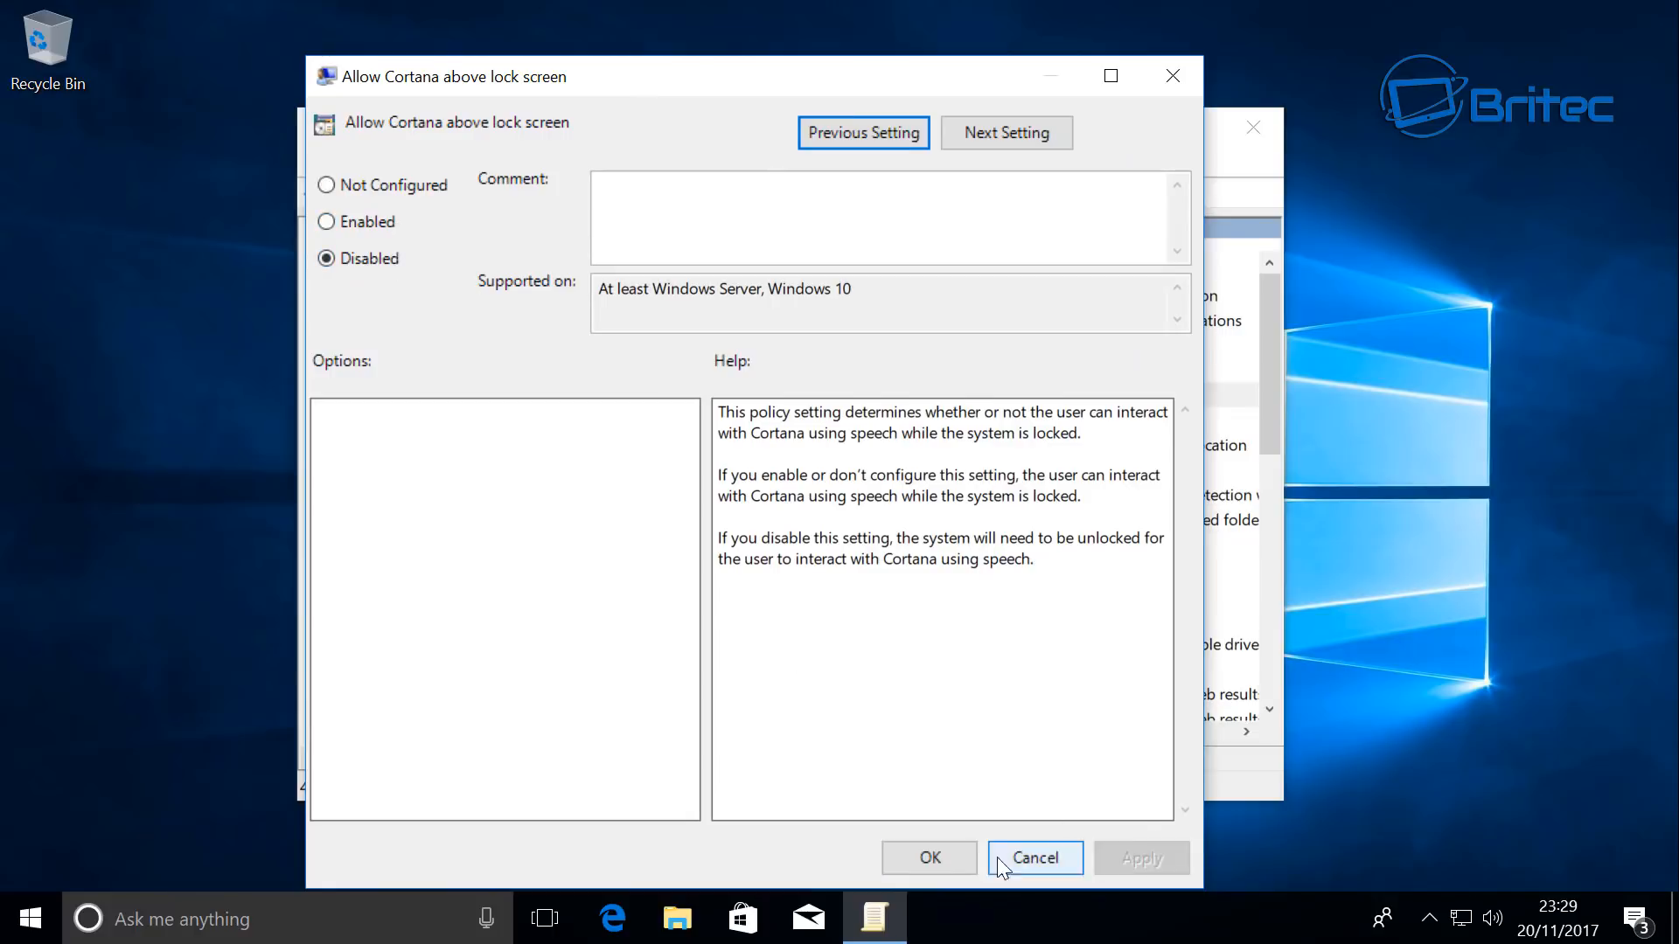
left_click(894, 863)
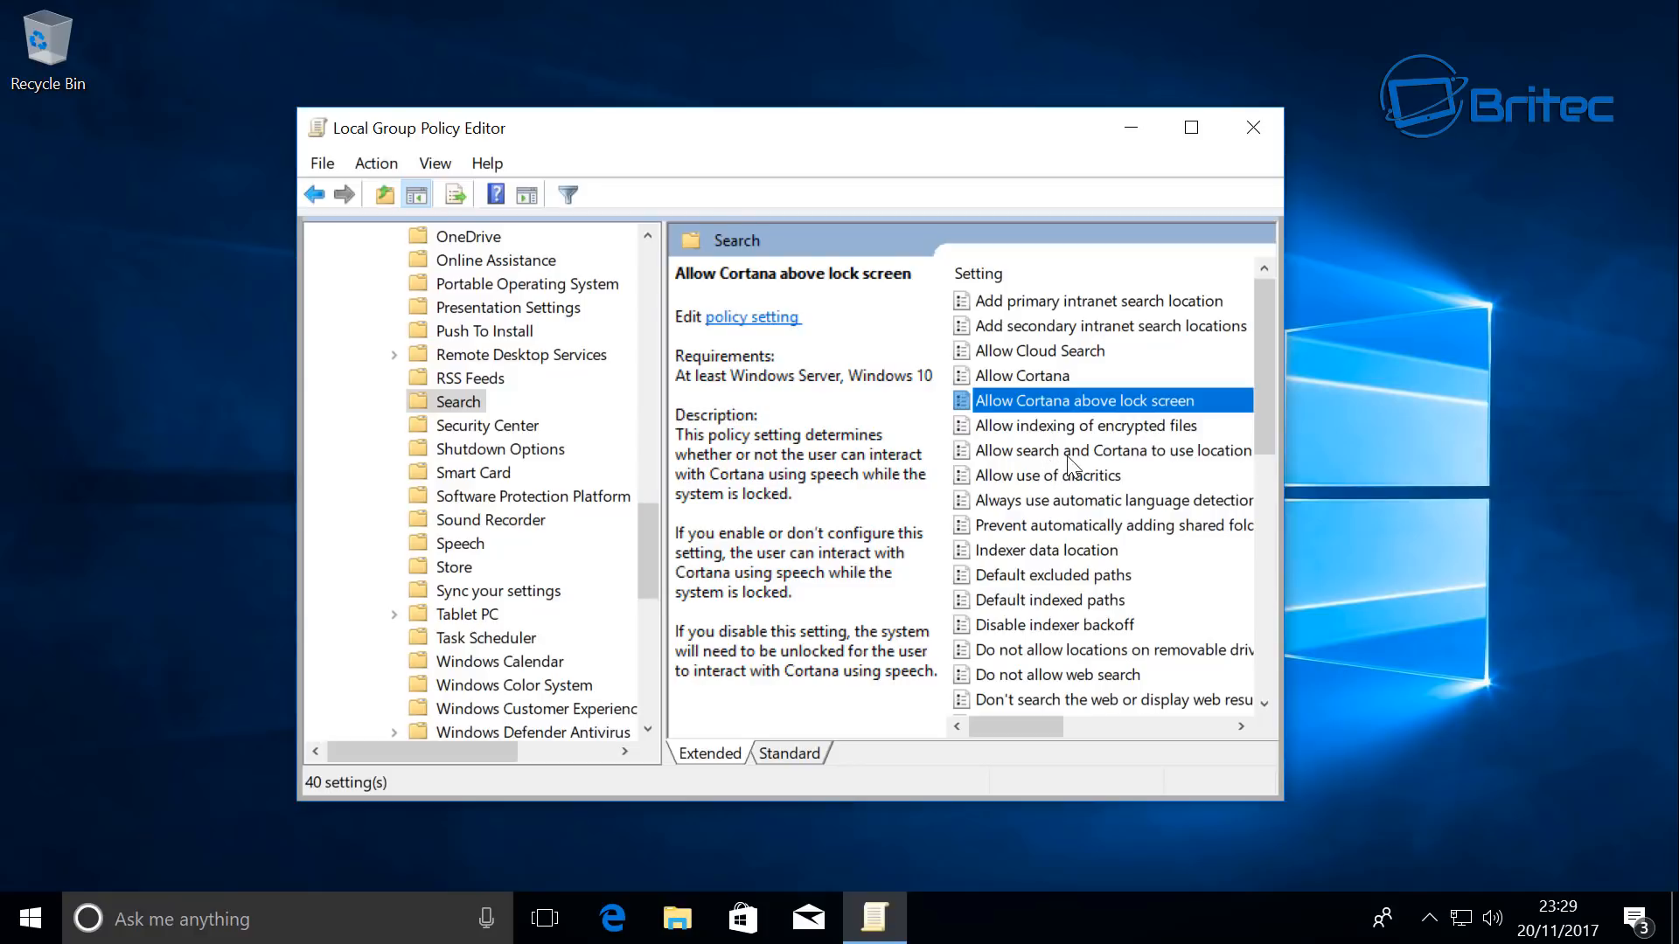
Step: Set the "Allow Cortana" policy to Disabled and apply it
double_click(1036, 376)
left_click_drag(499, 44, 868, 22)
left_click(434, 216)
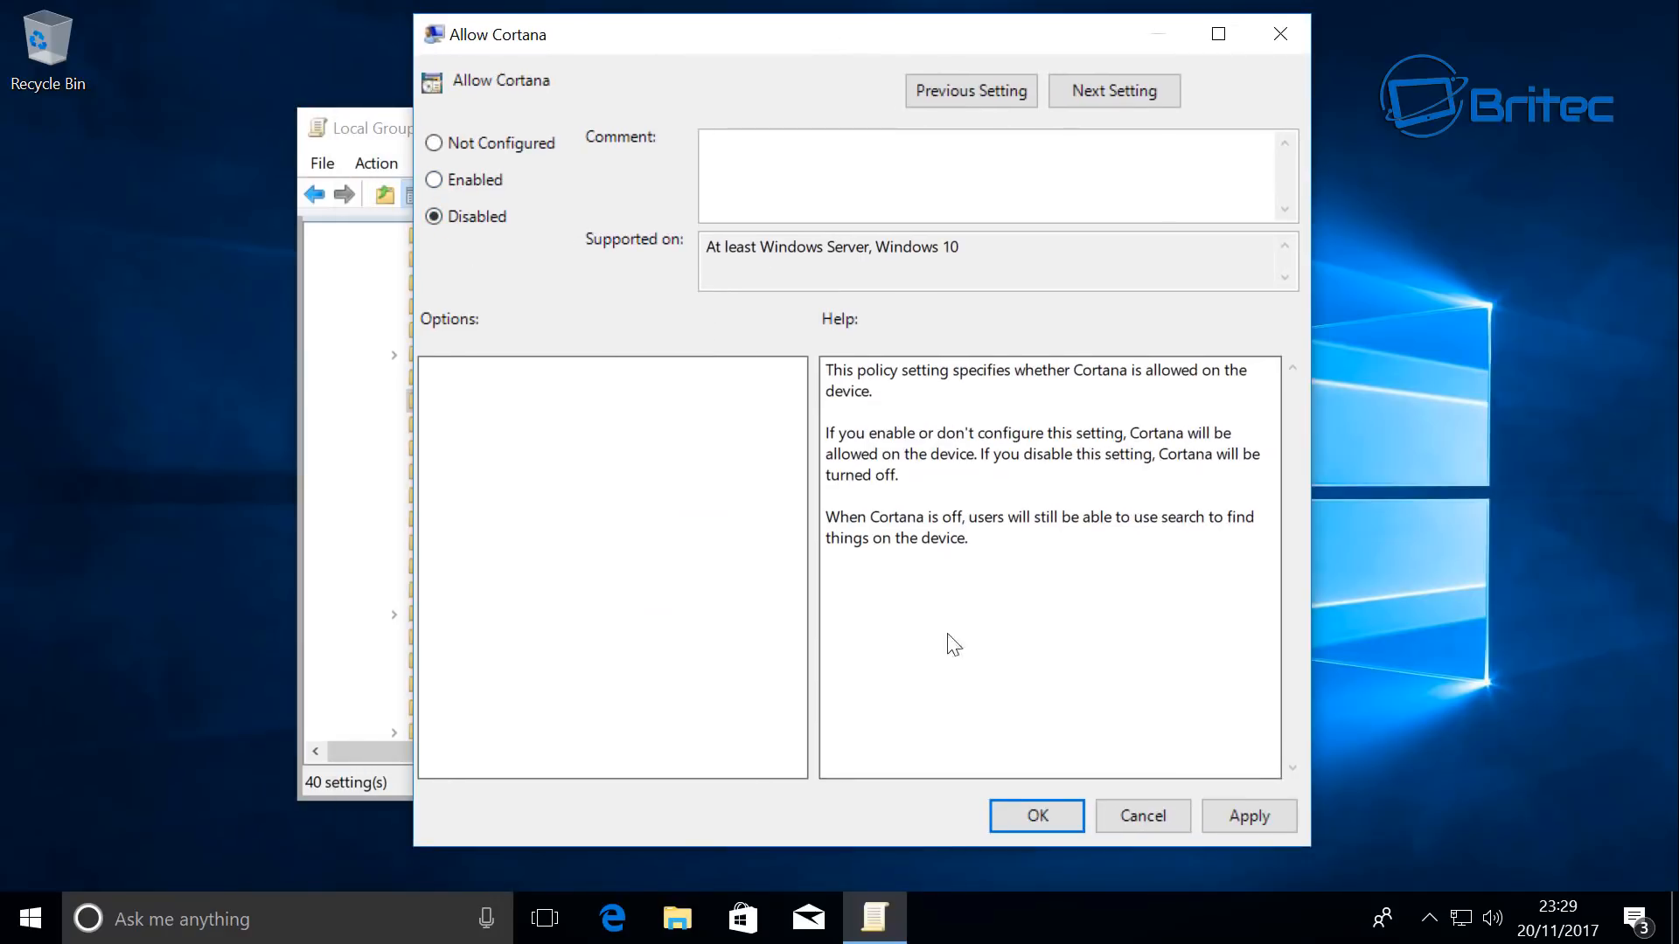
left_click(1228, 815)
left_click(1020, 811)
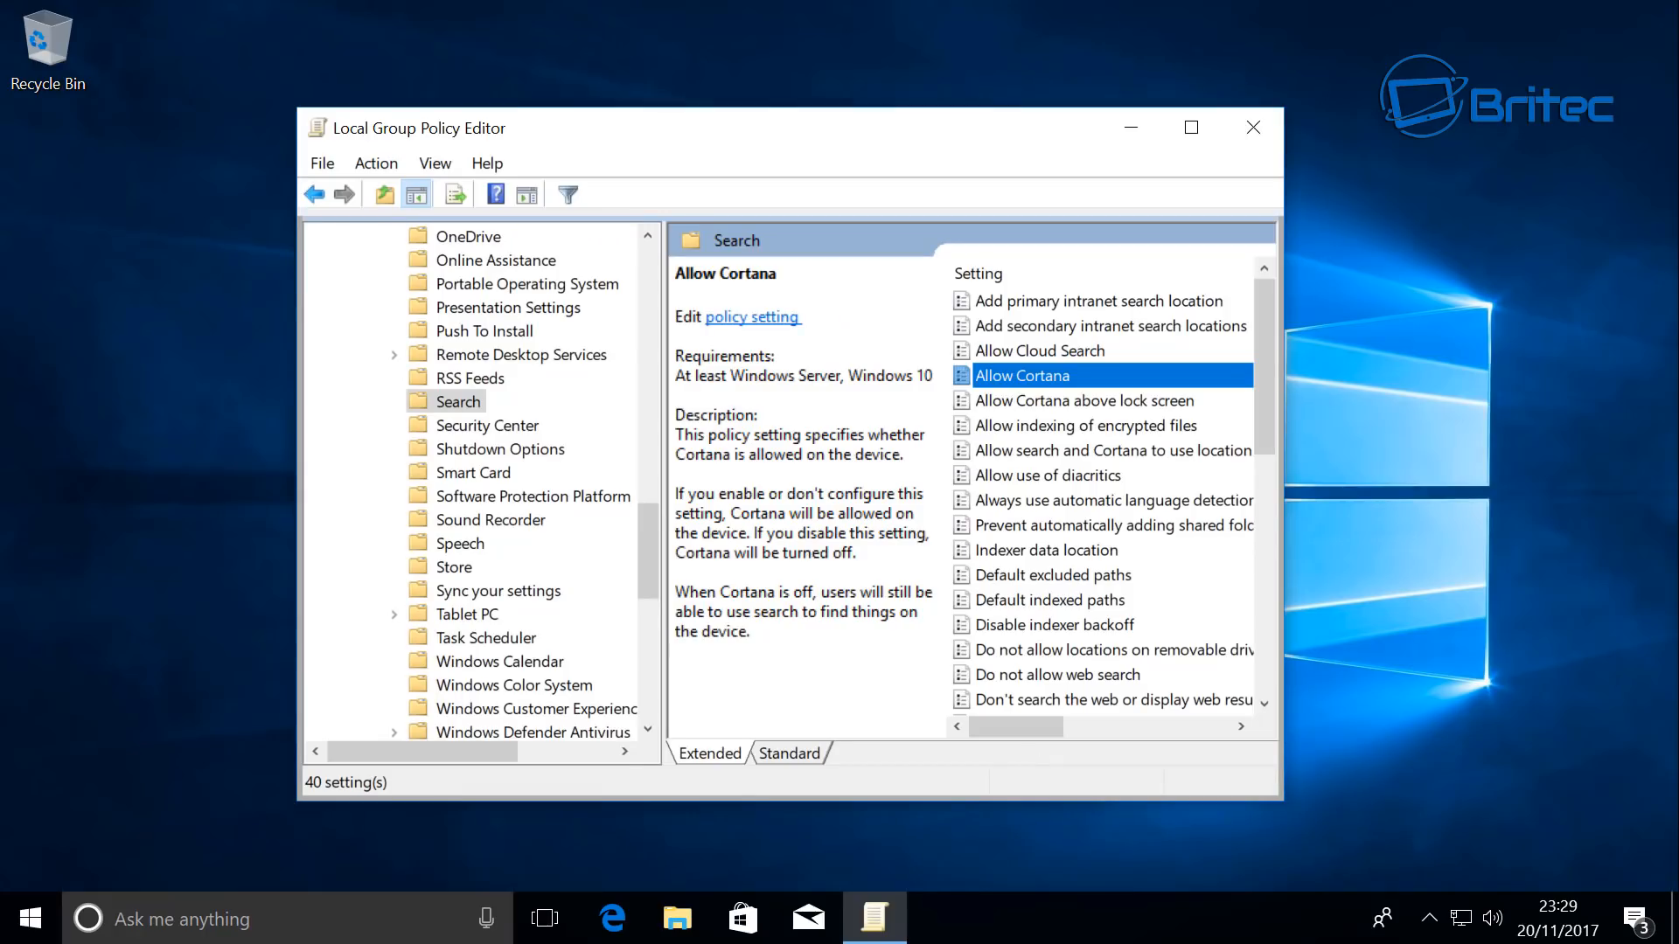
Step: Set the "Allow search and Cortana to use location" policy to Disabled, apply it, and close the Group Policy editor
left_click(1047, 458)
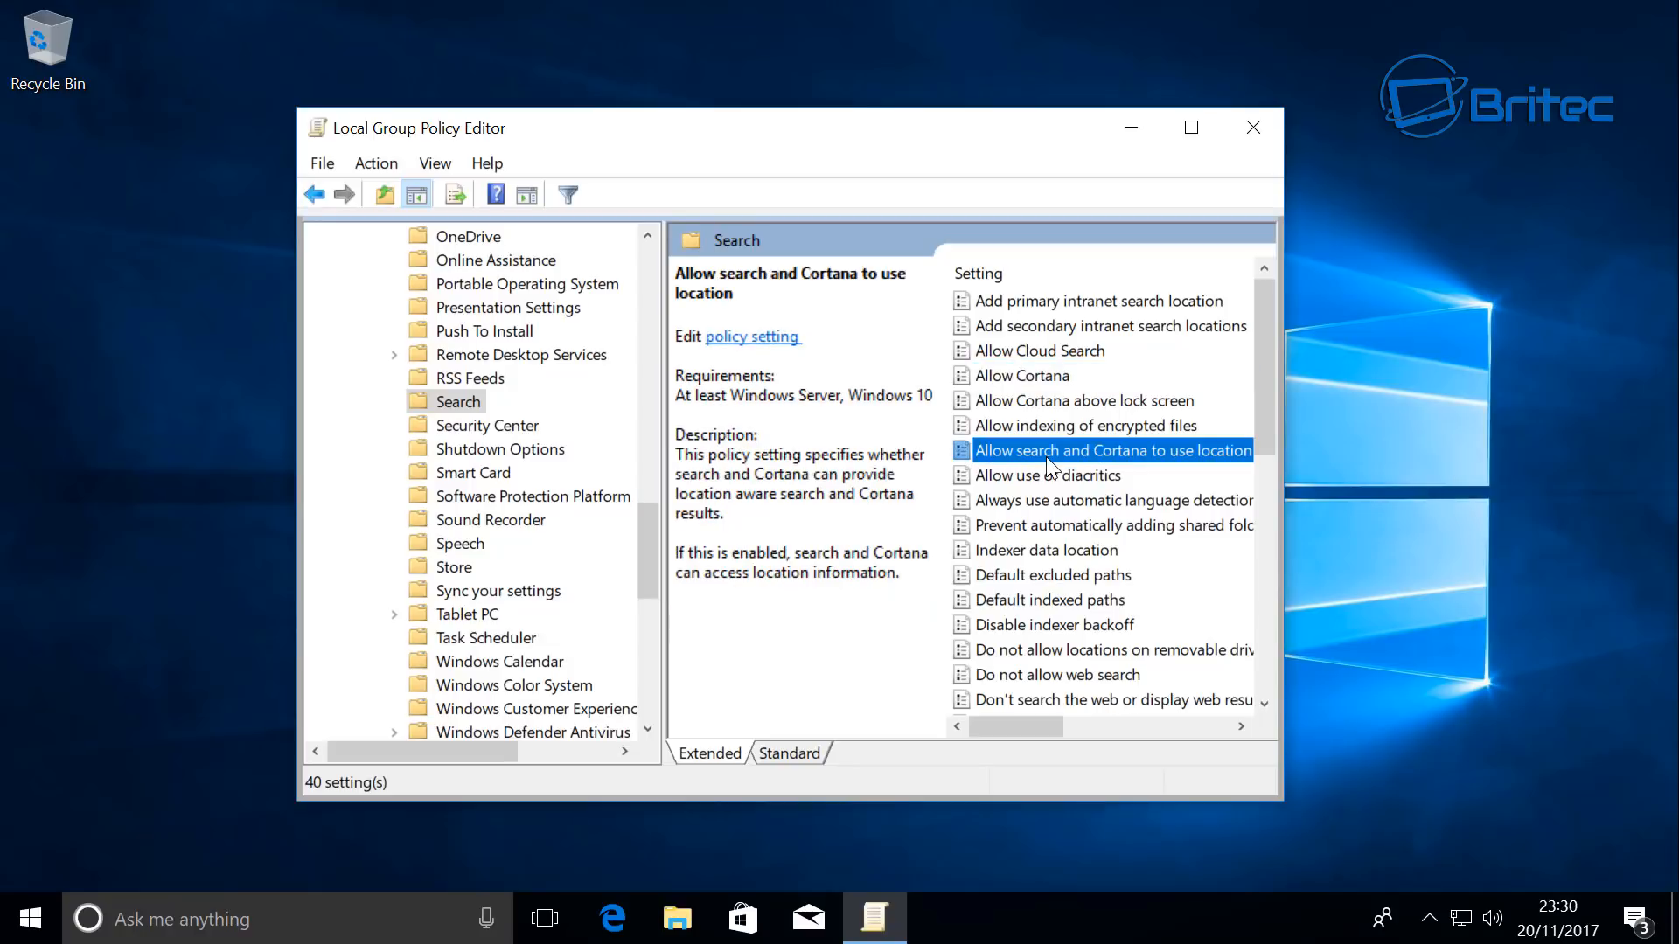
double_click(1121, 470)
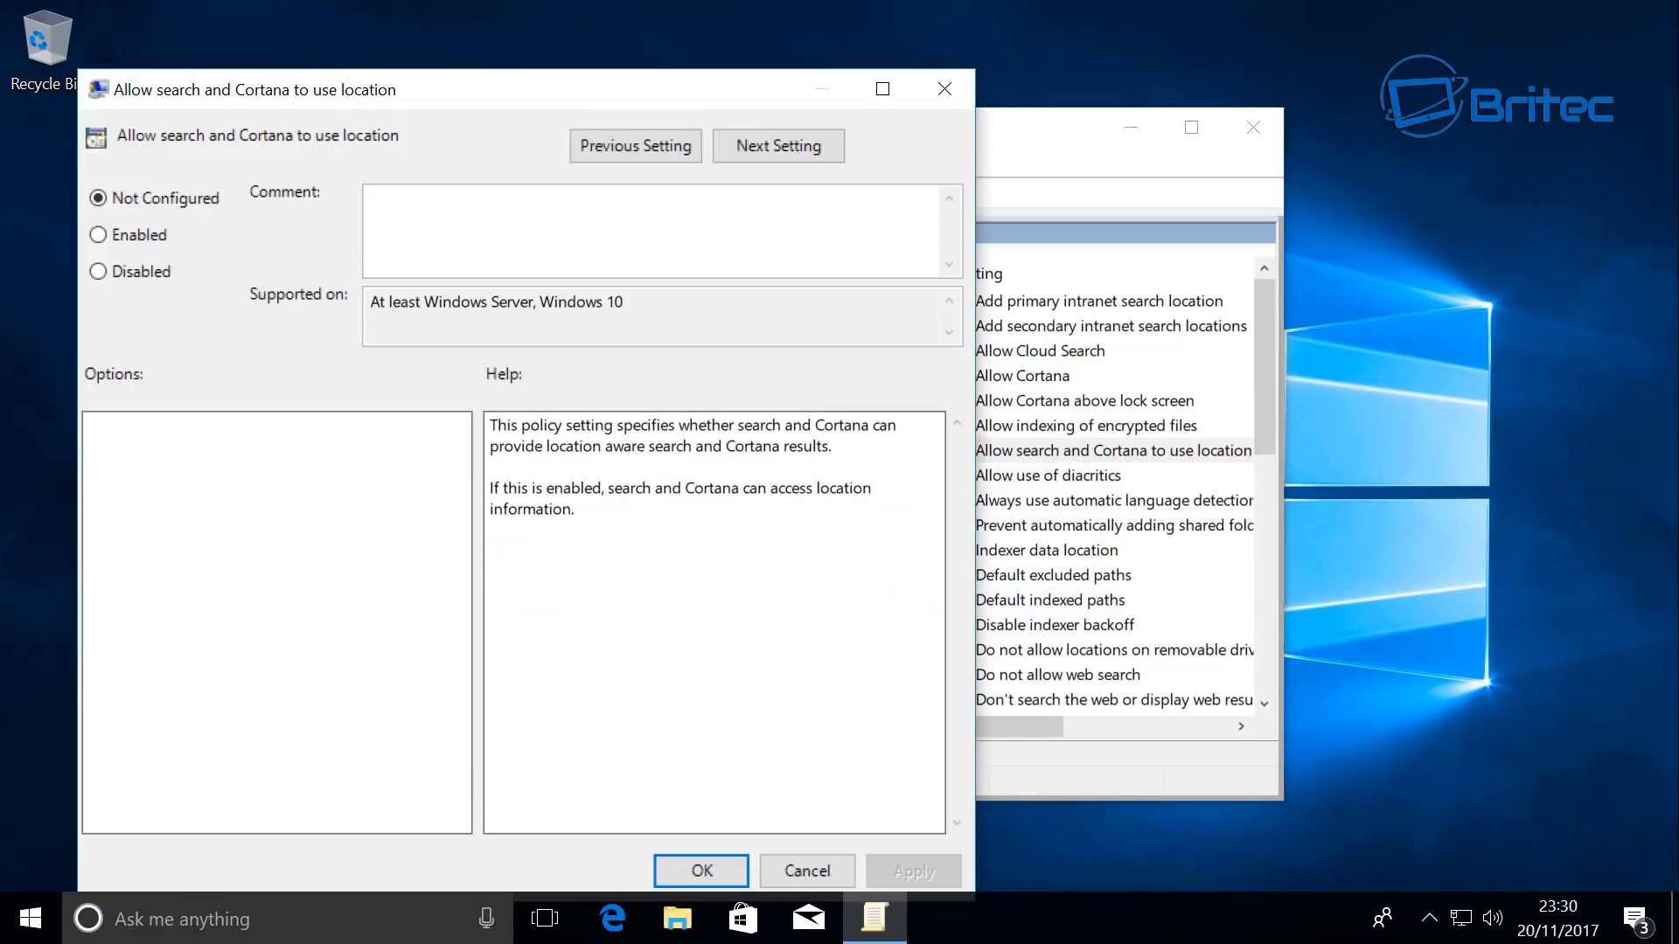
left_click_drag(507, 96, 882, 75)
left_click(473, 250)
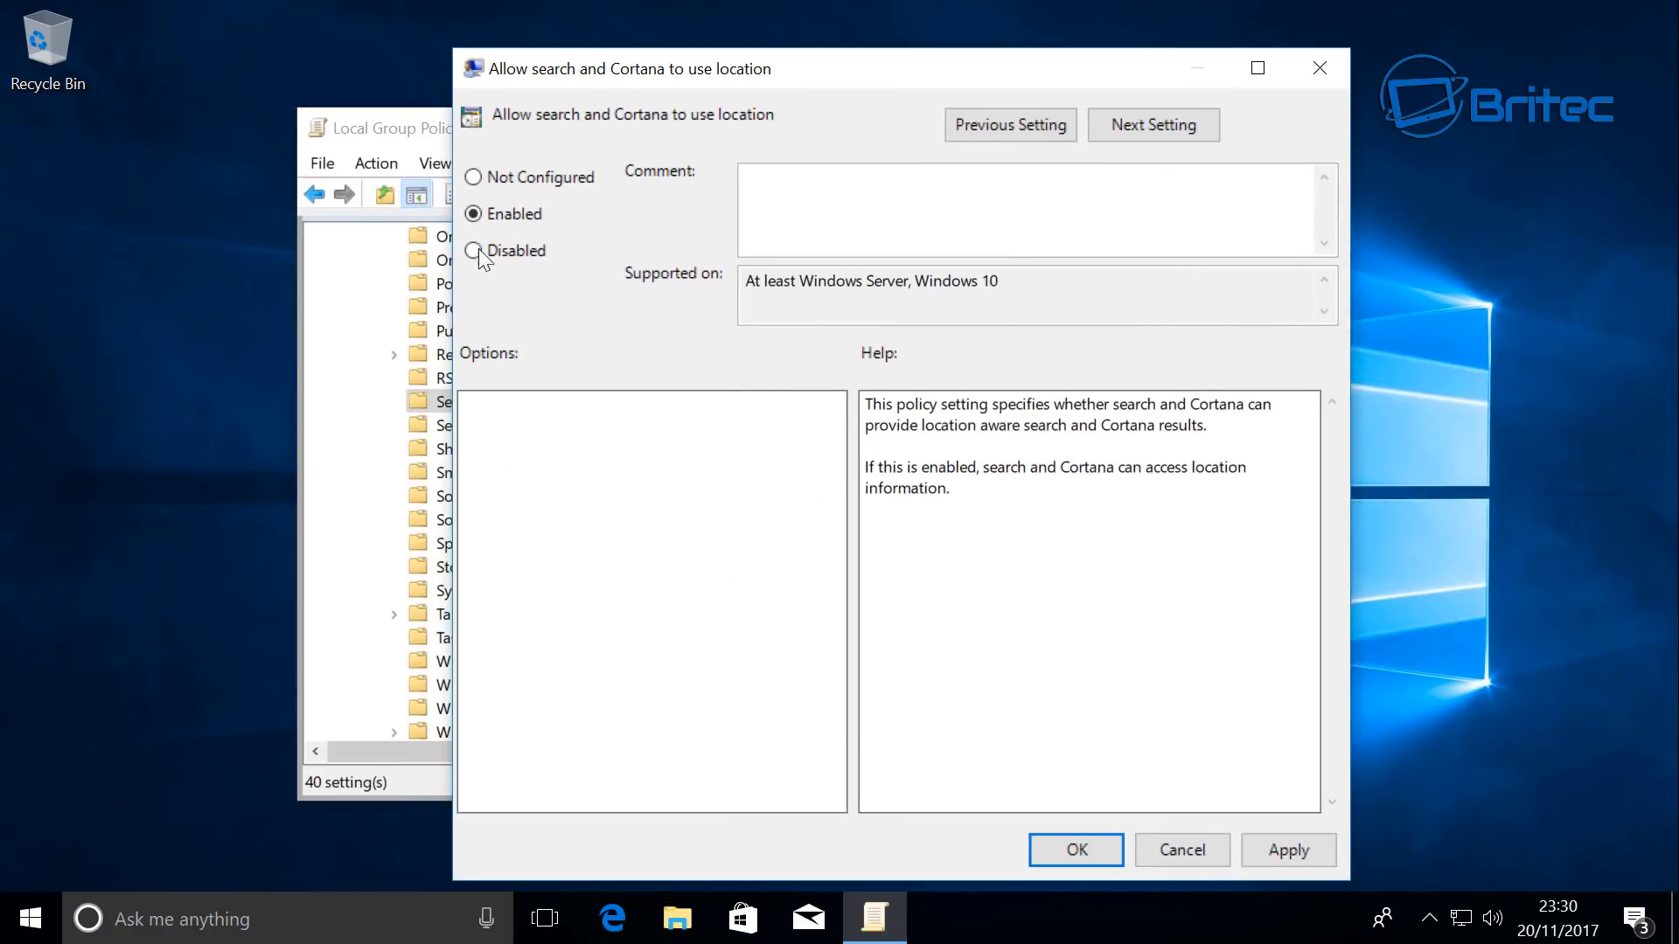
left_click(1275, 851)
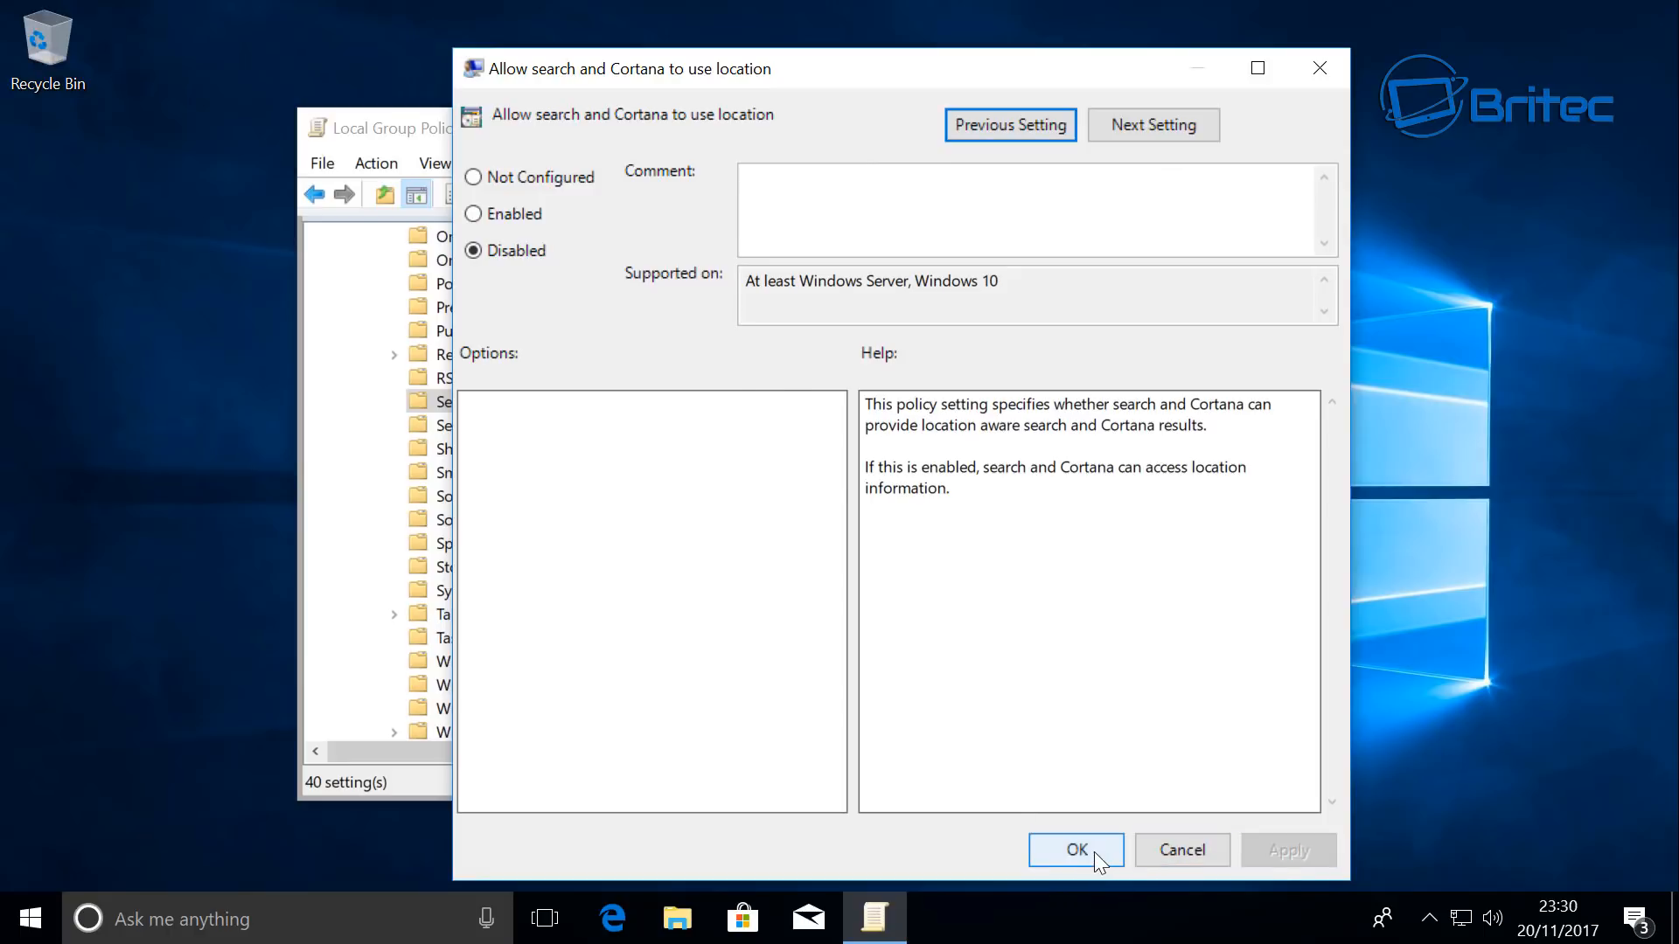
left_click(1094, 852)
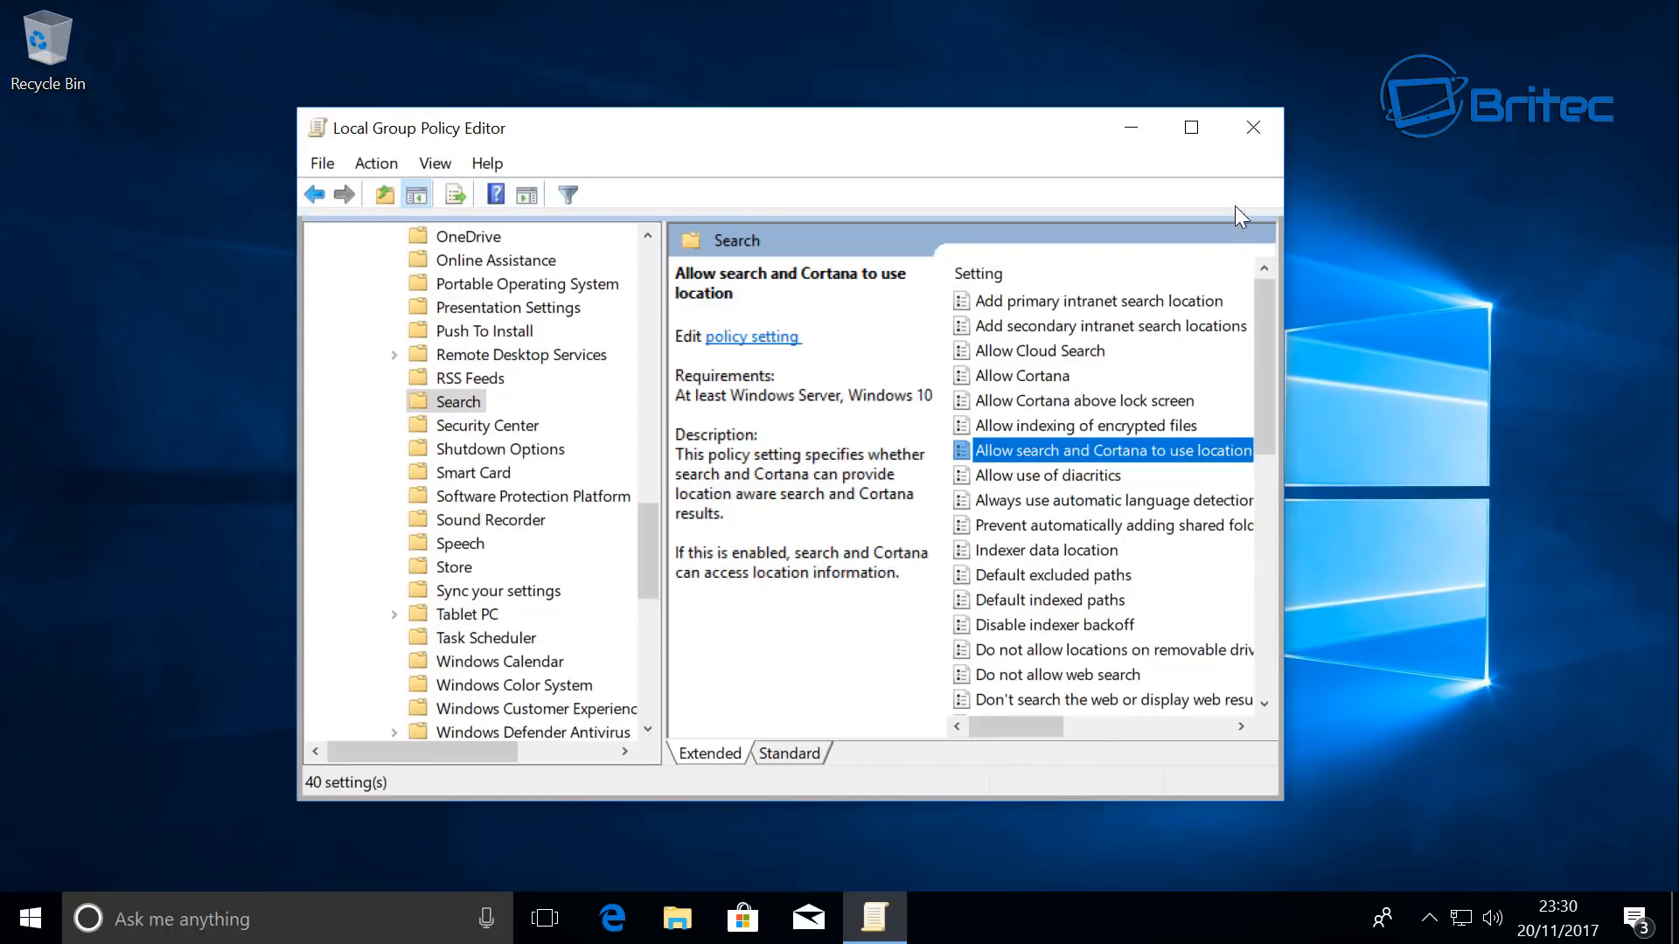
left_click(1253, 131)
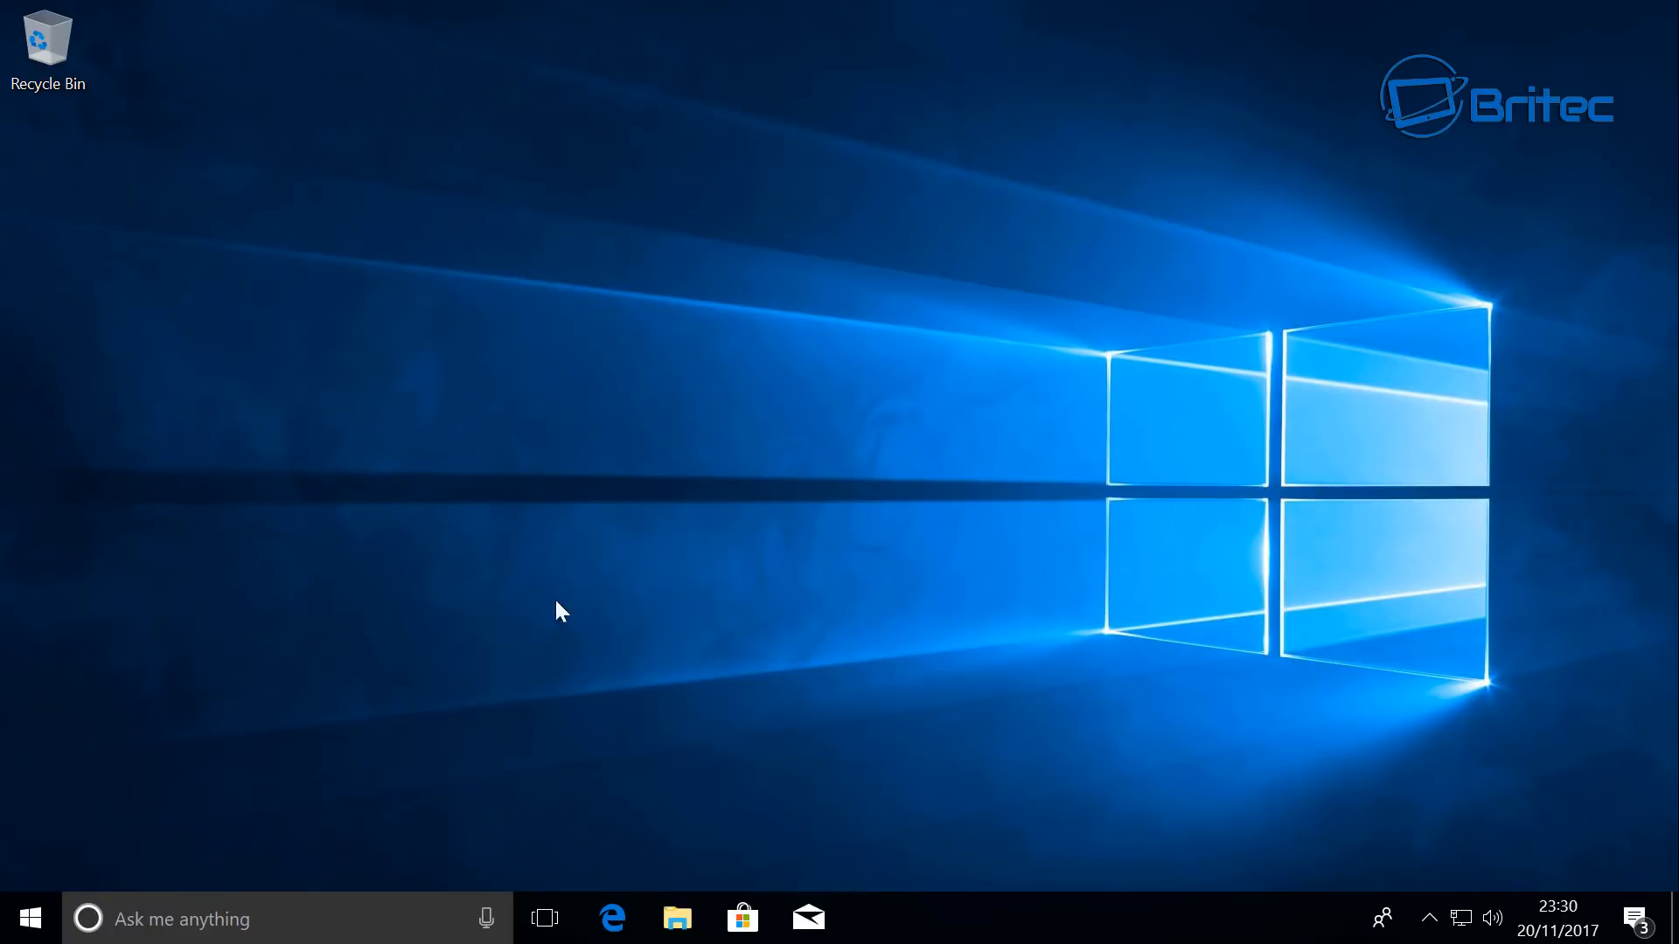
Step: Search for cmd and open Command Prompt as administrator, allowing it to make changes to the device
right_click(46, 925)
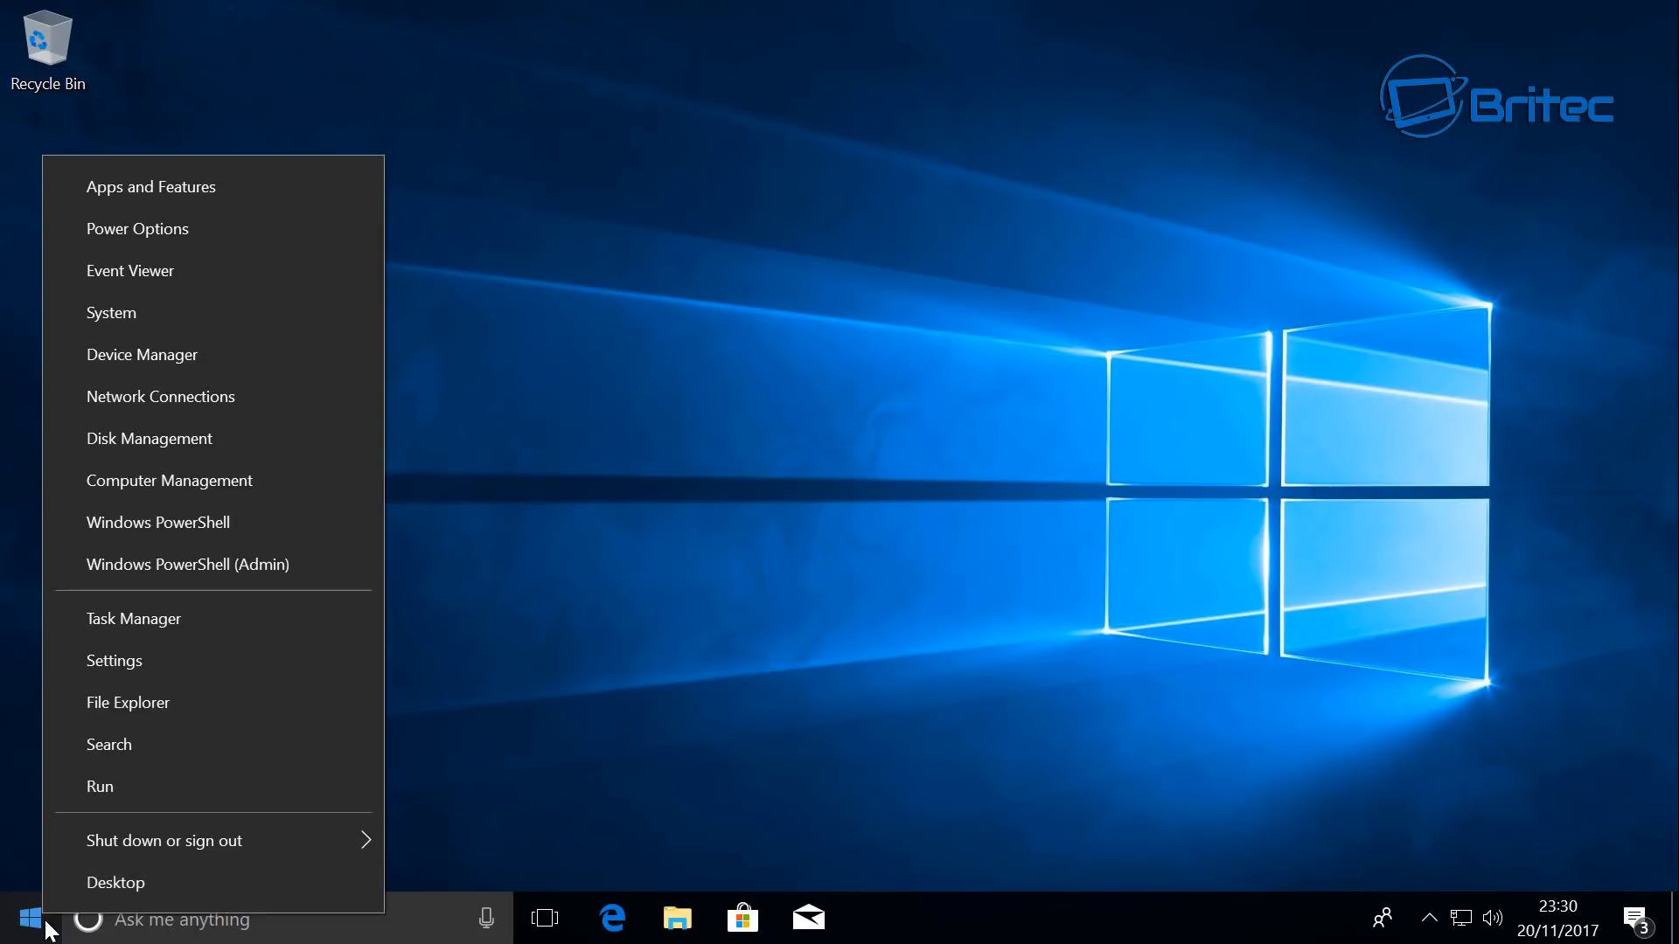
left_click(140, 925)
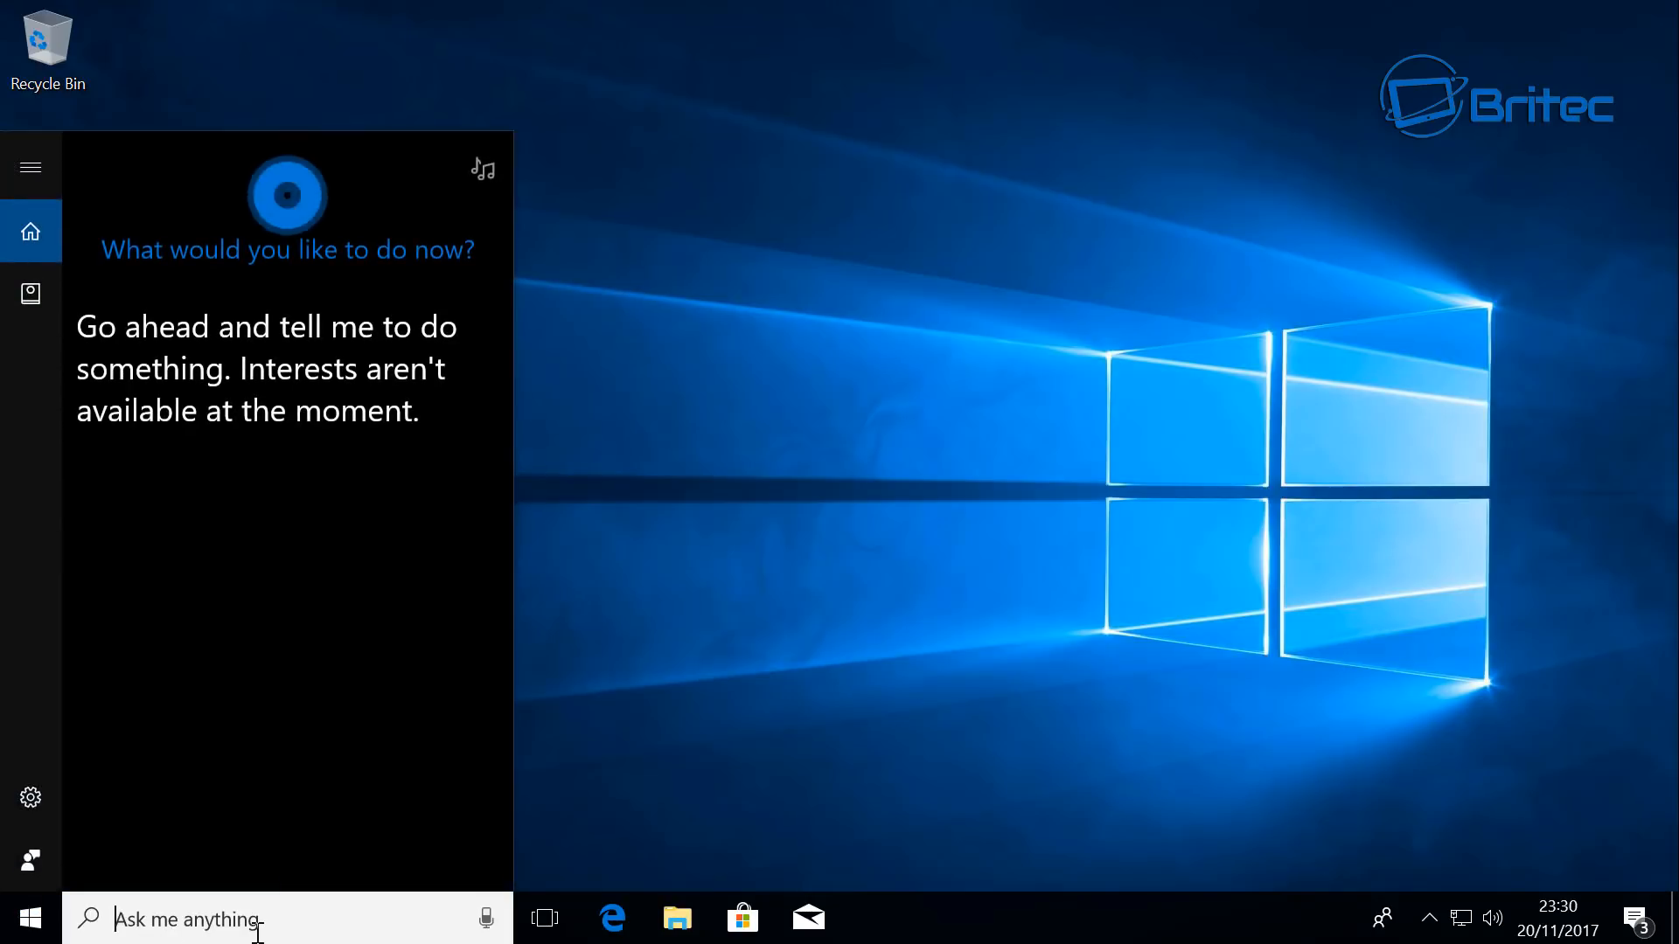
type("cmd")
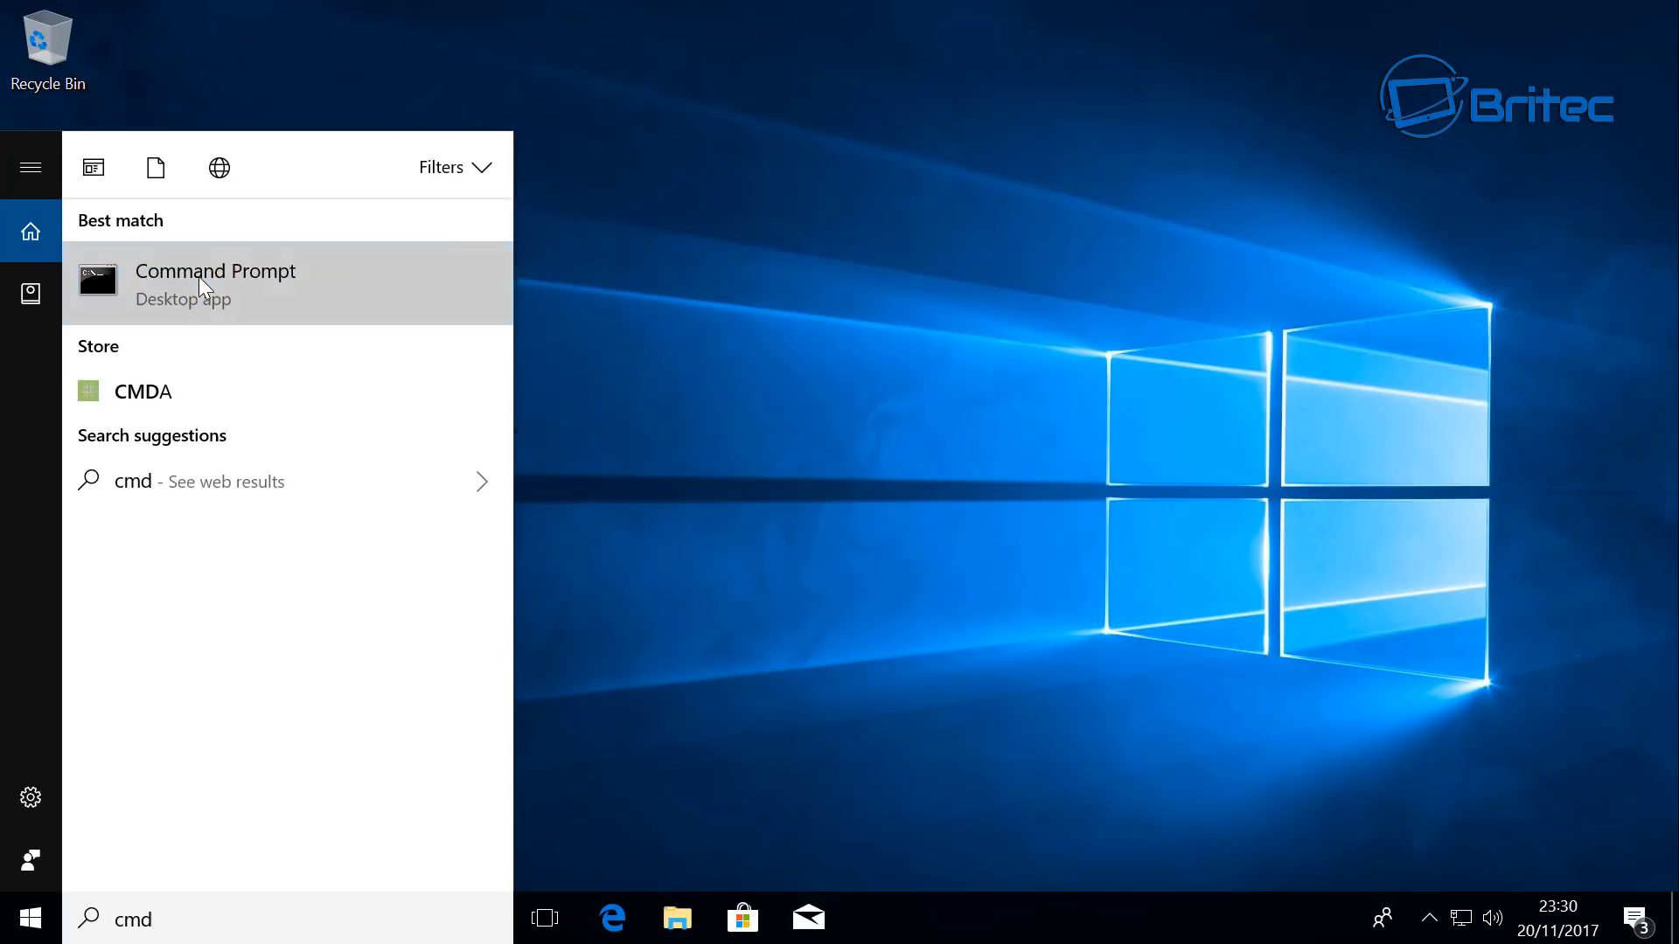
right_click(201, 276)
left_click(268, 307)
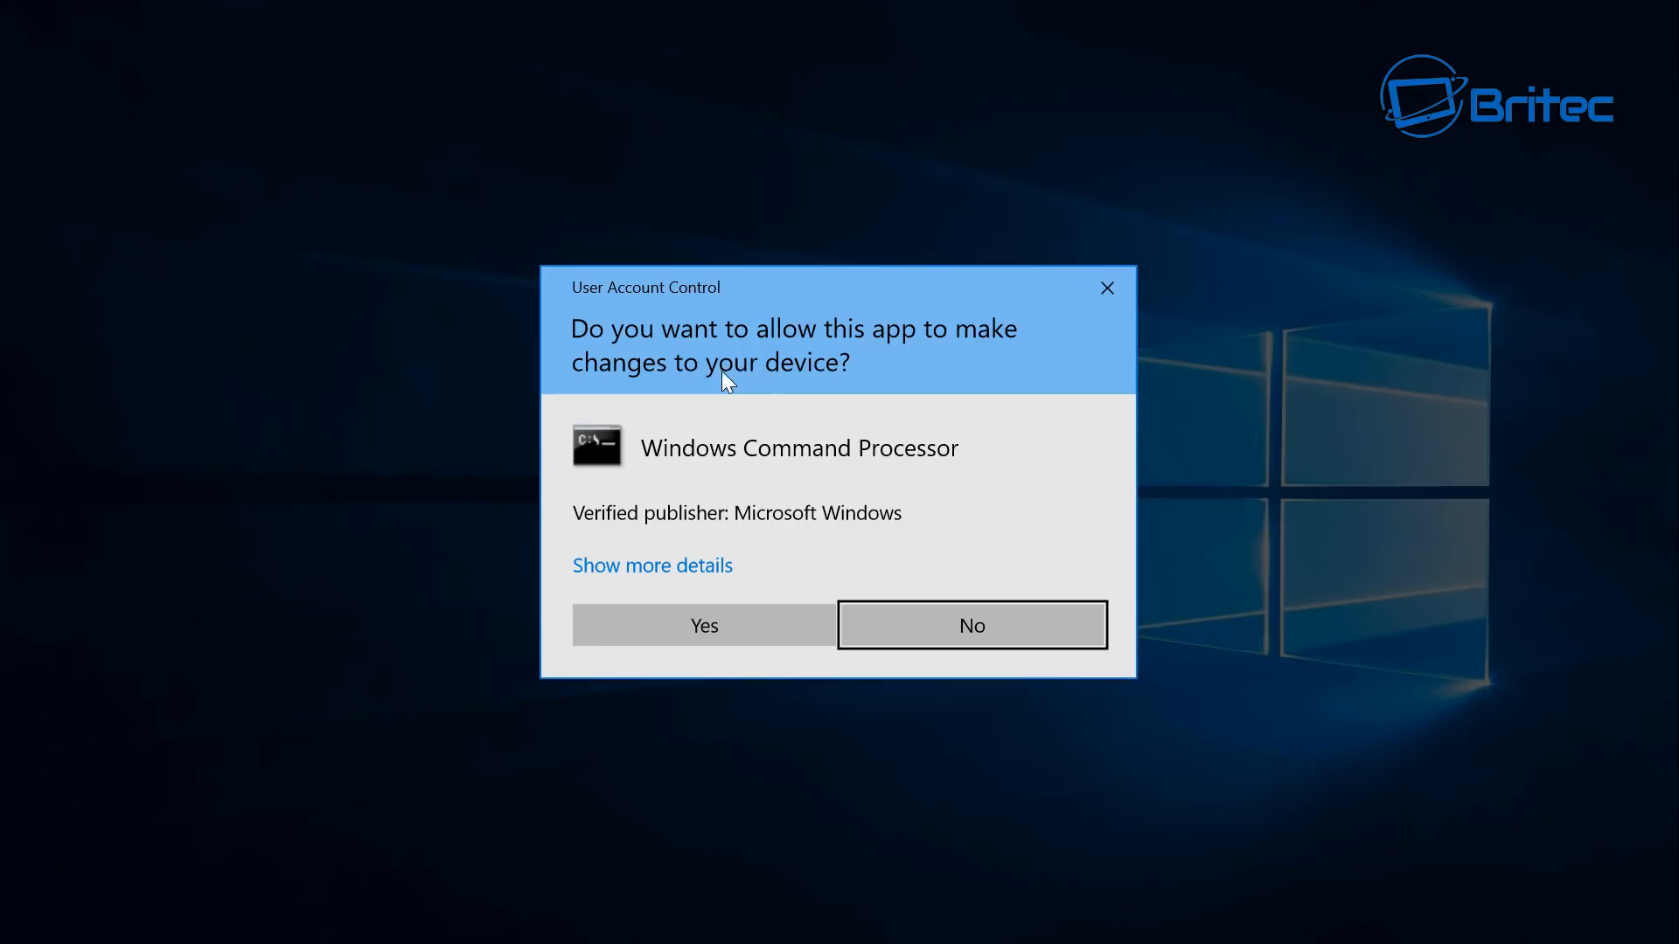
left_click(715, 617)
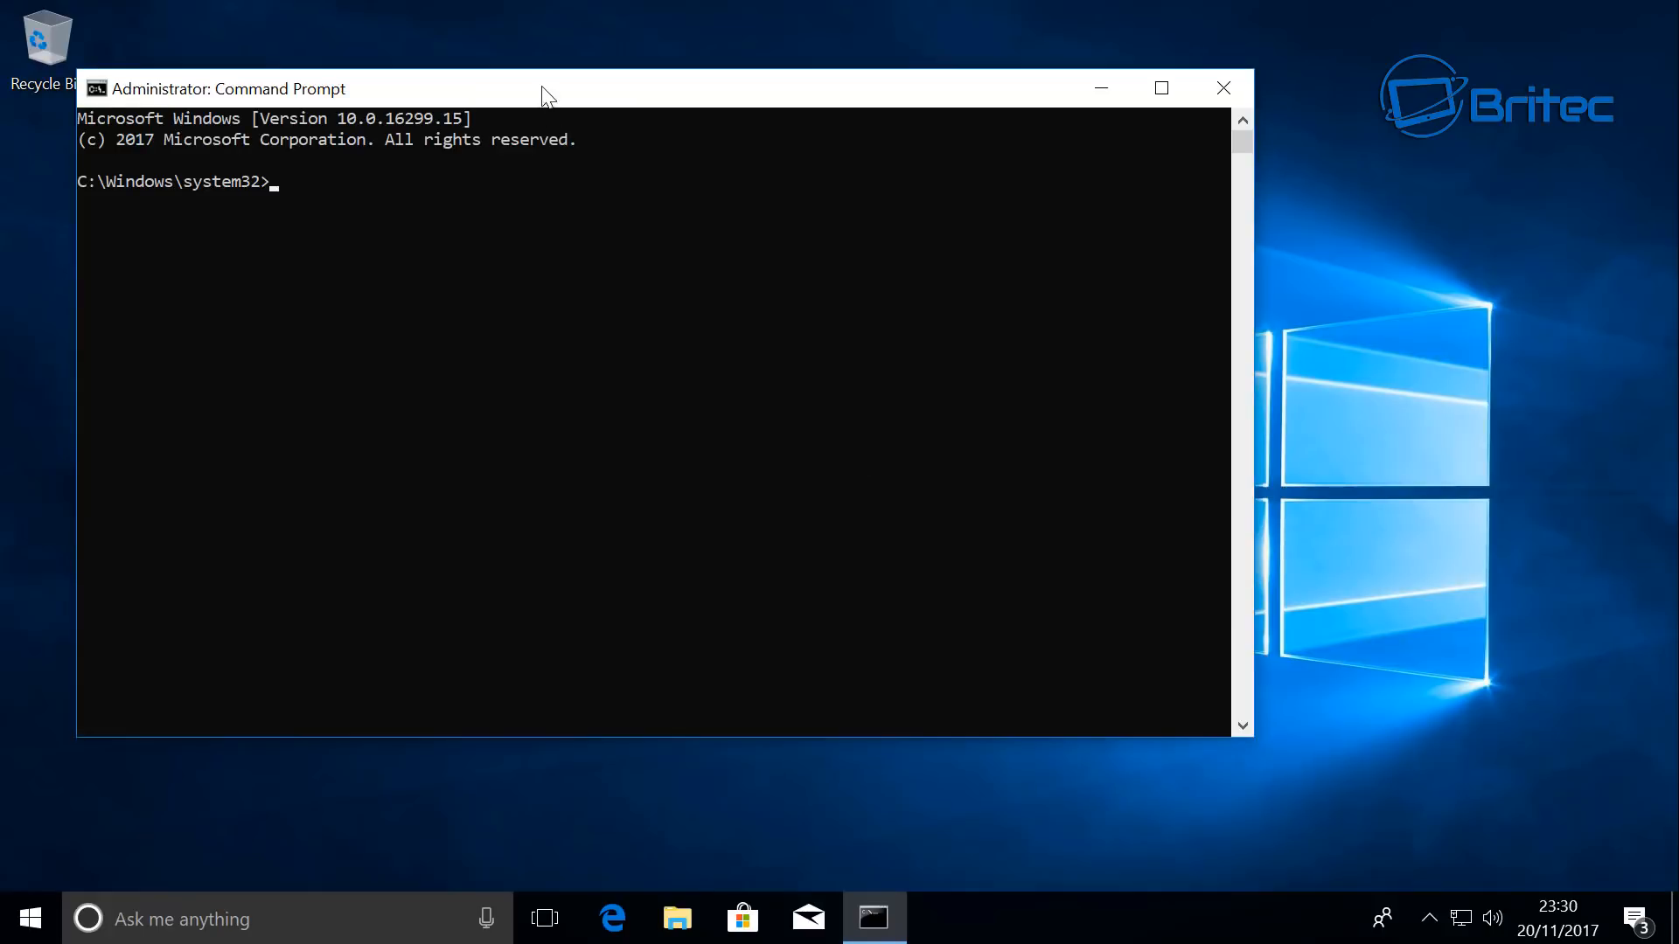
left_click_drag(542, 89, 679, 114)
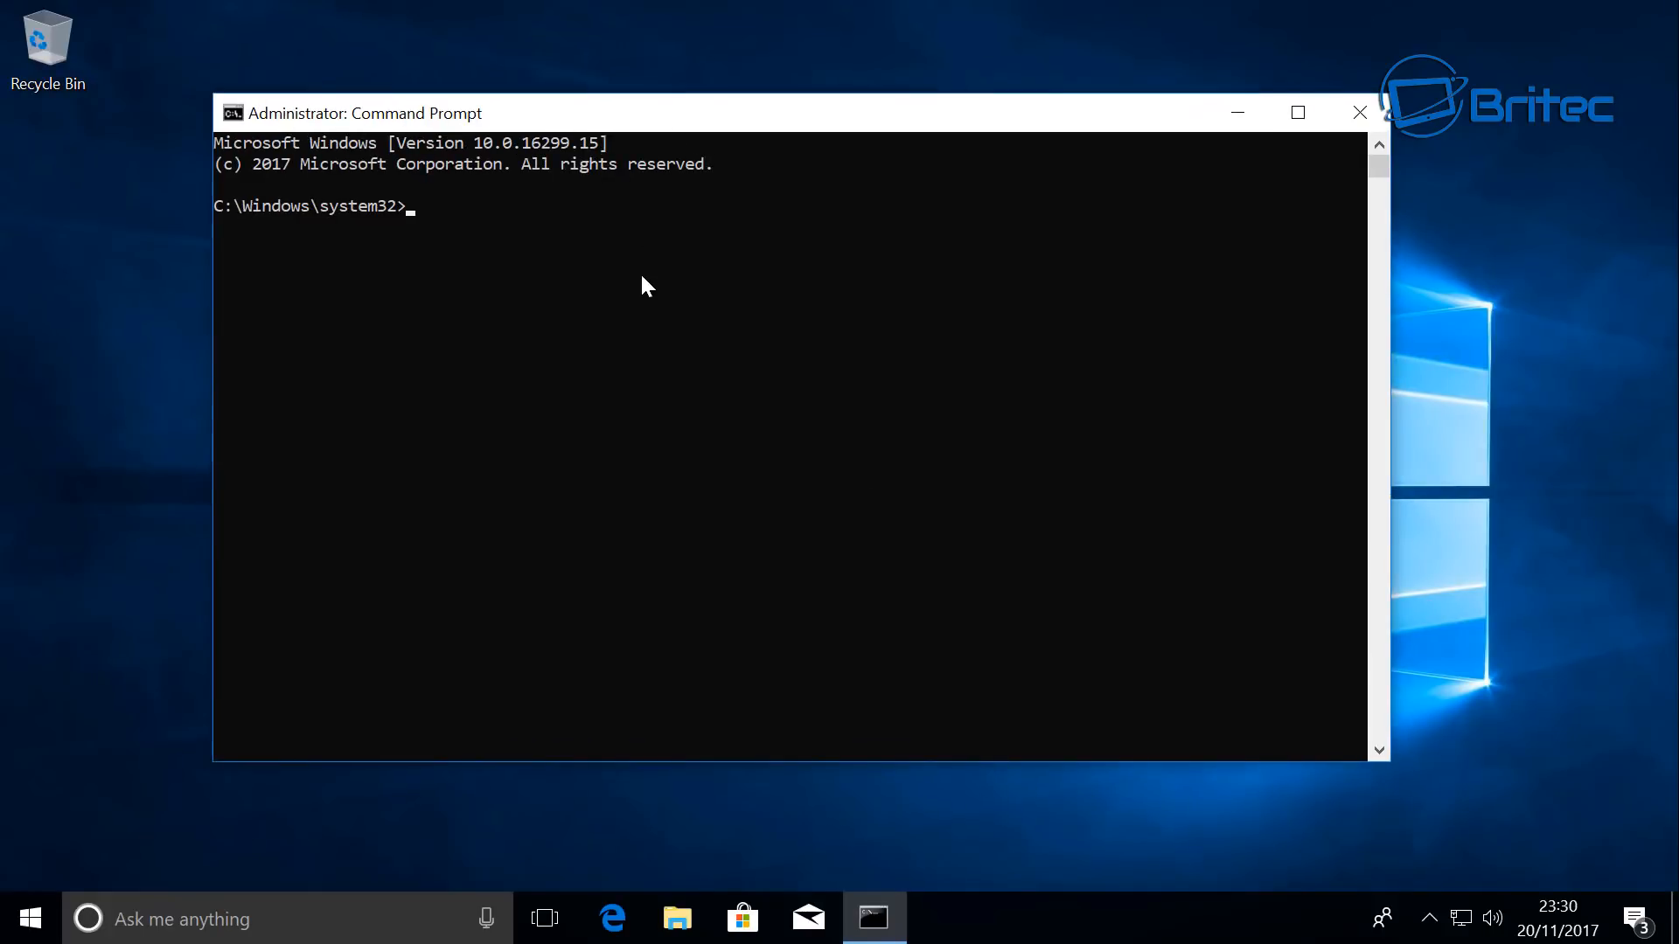
Step: Force a group policy update with gpupdate /force and close the Command Prompt
type("gpupdate /force")
key("Return")
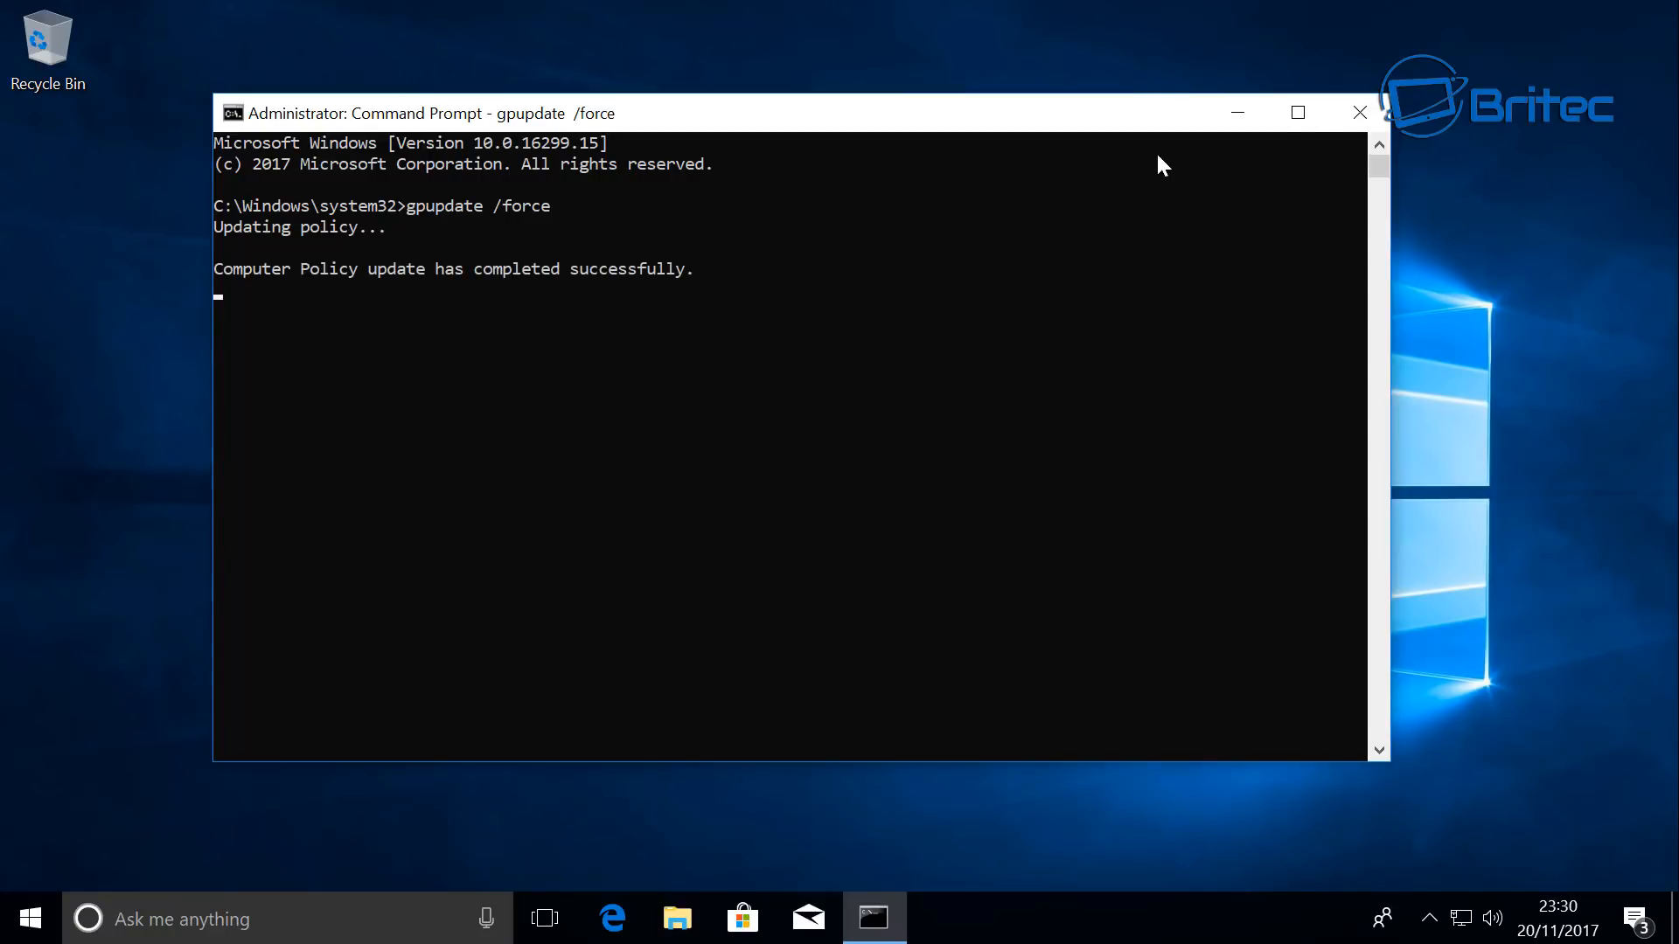
left_click(1358, 114)
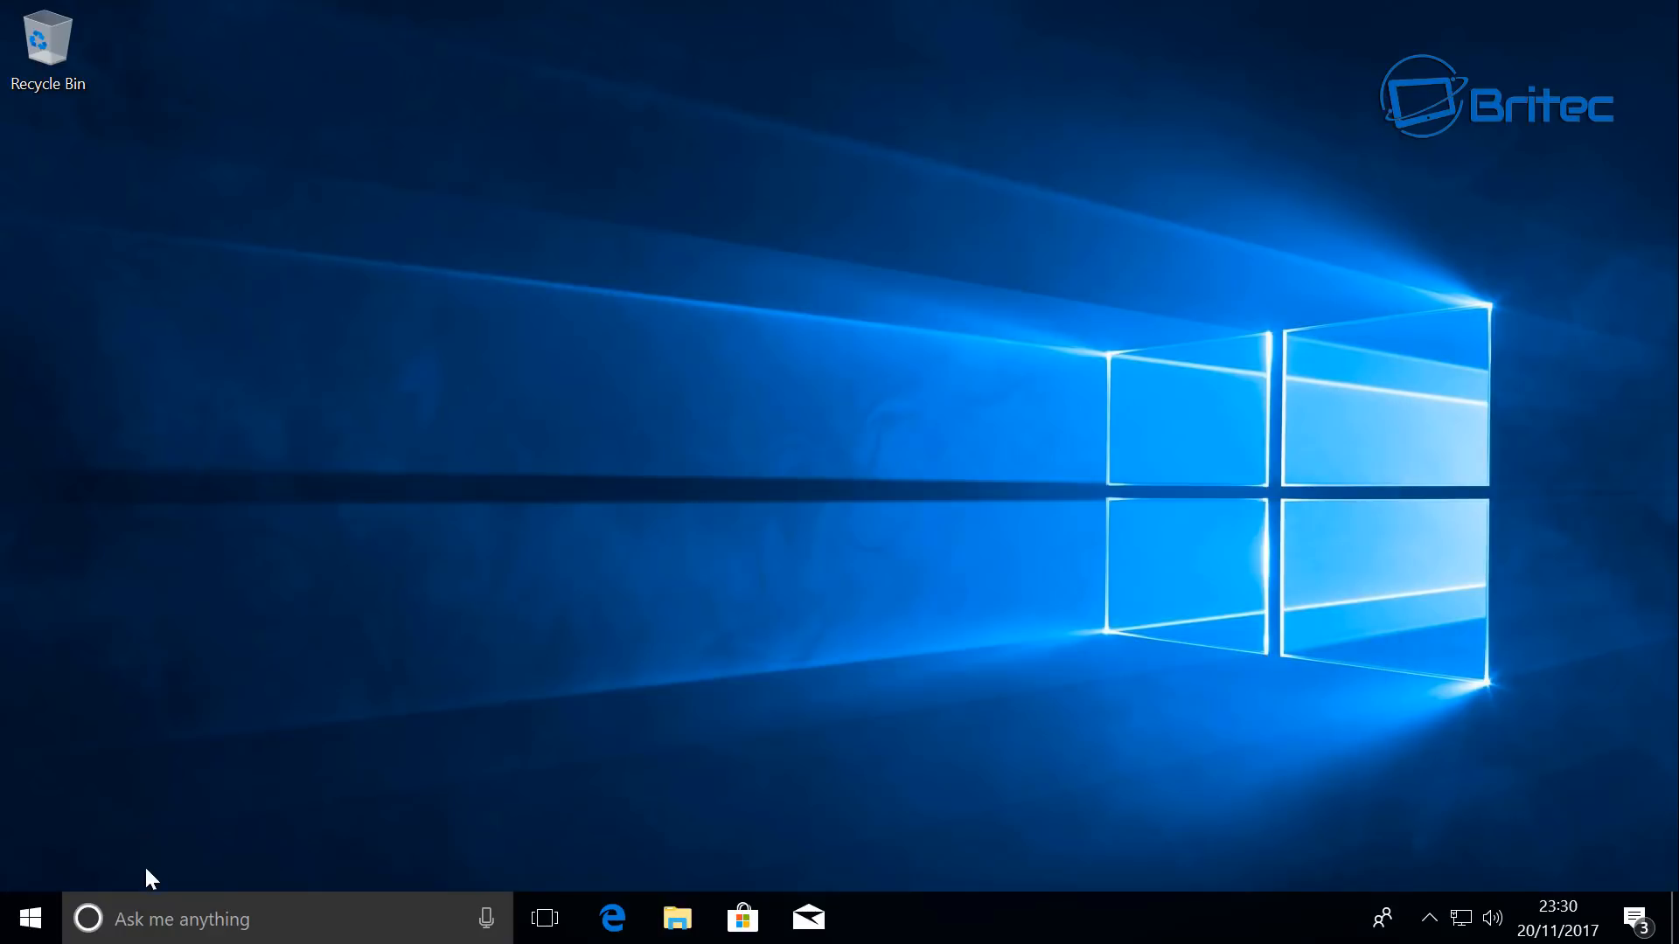
Step: Open the taskbar search to check whether Cortana is still active, closing it again after each check
left_click(106, 918)
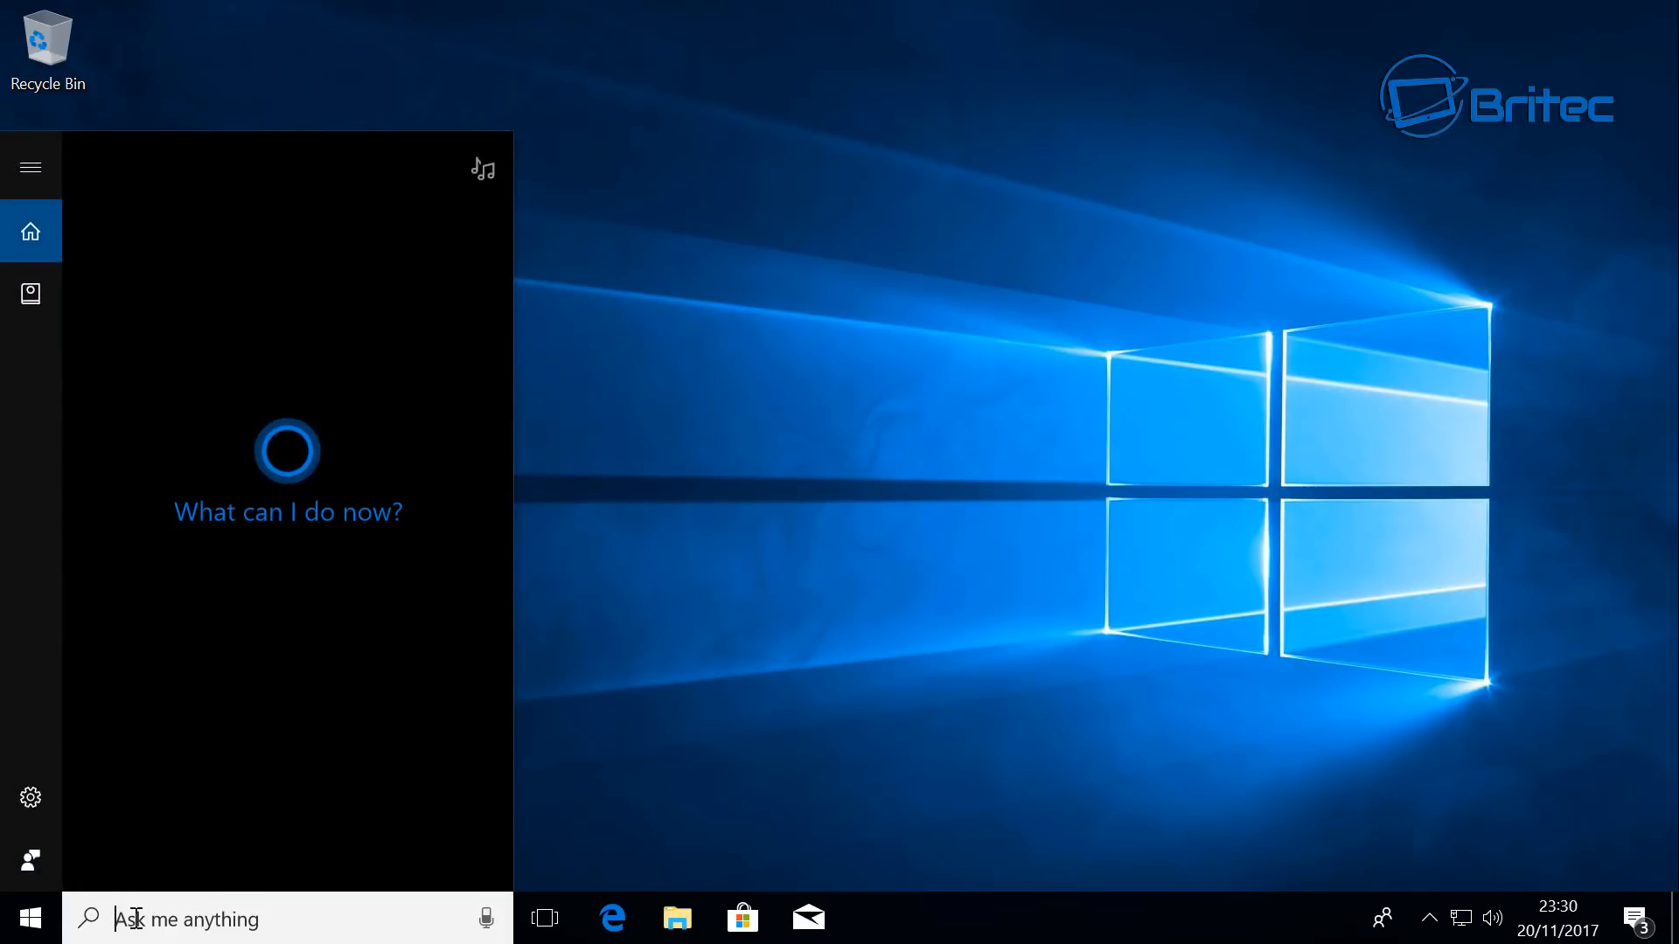
left_click(30, 919)
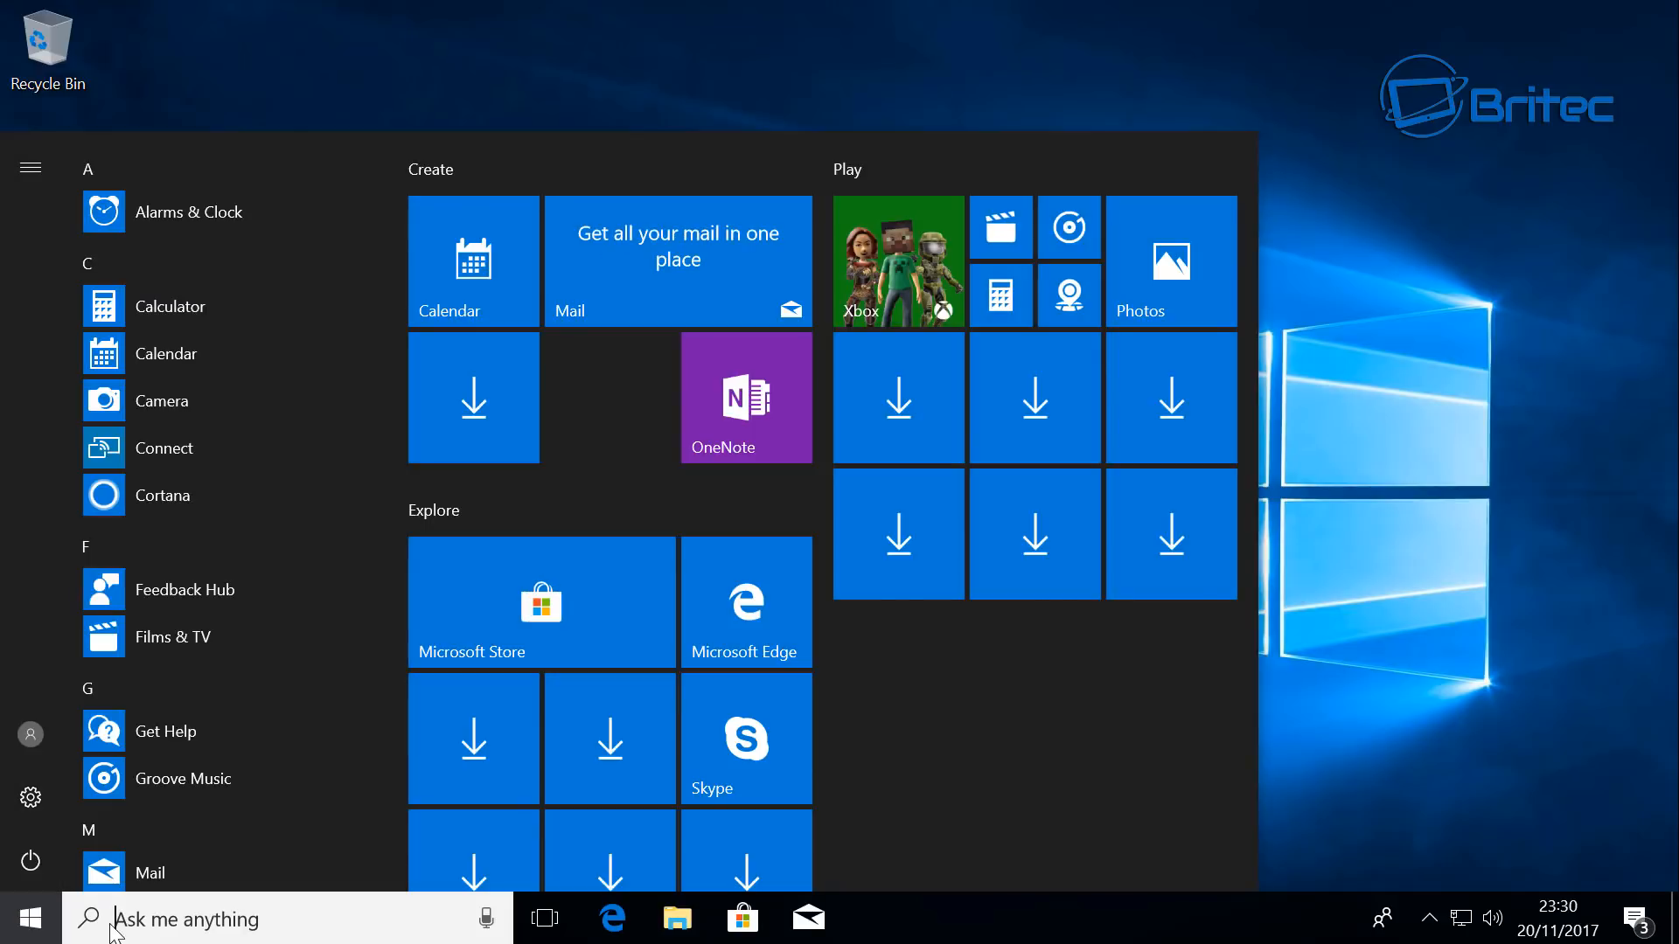
left_click(149, 915)
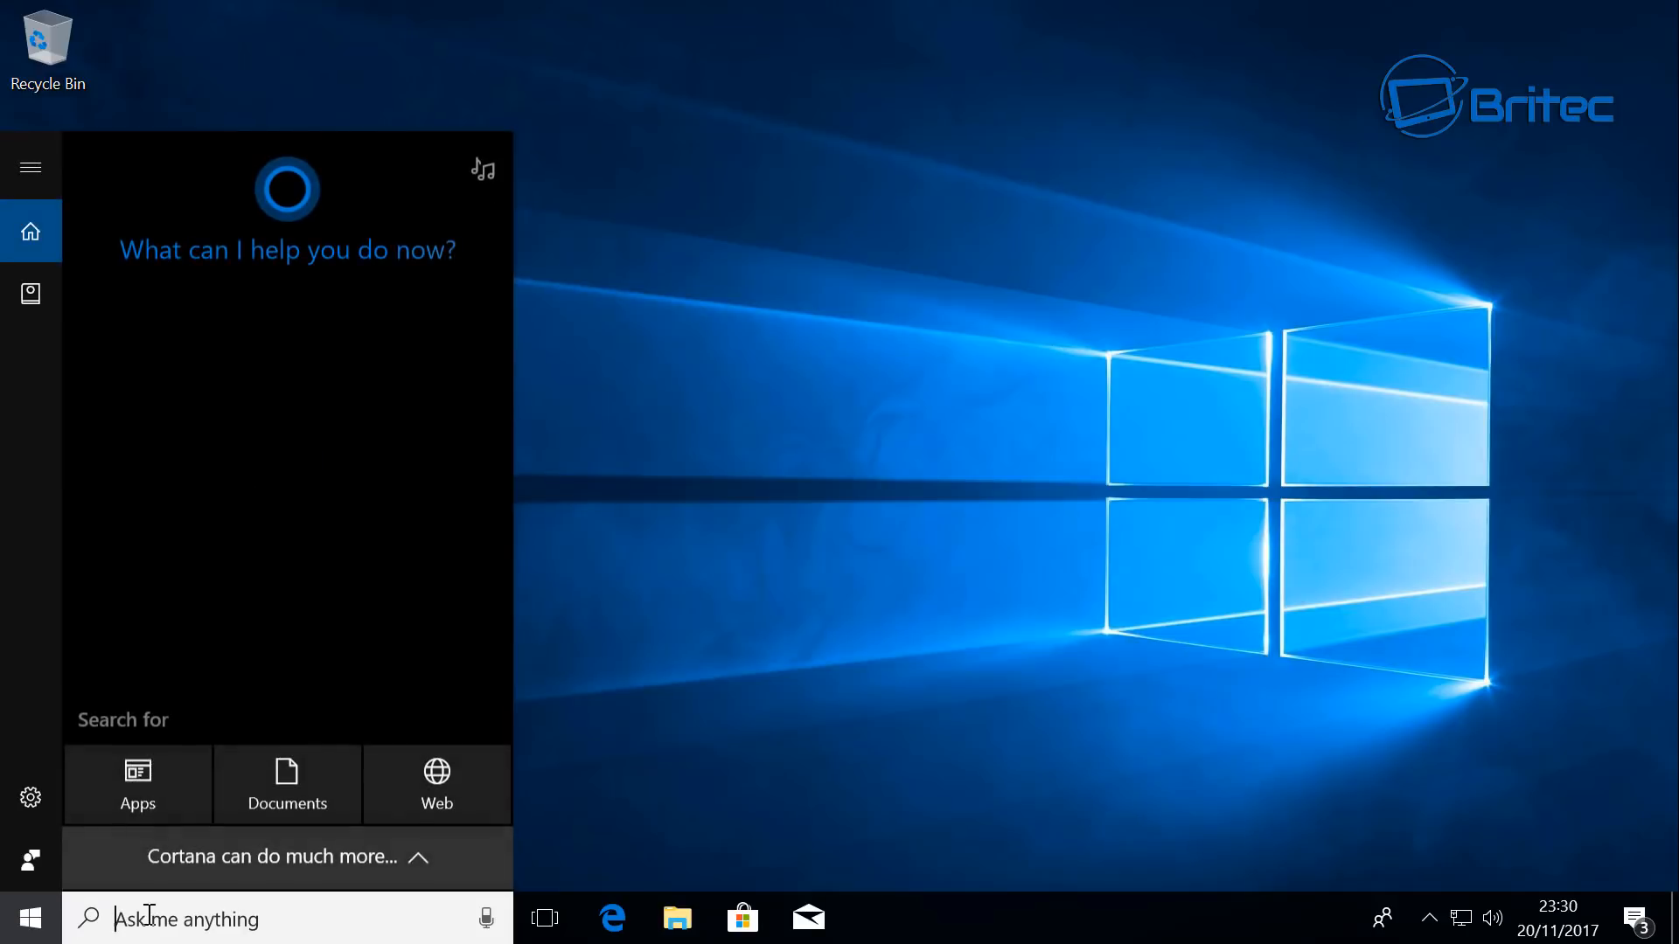
left_click(253, 634)
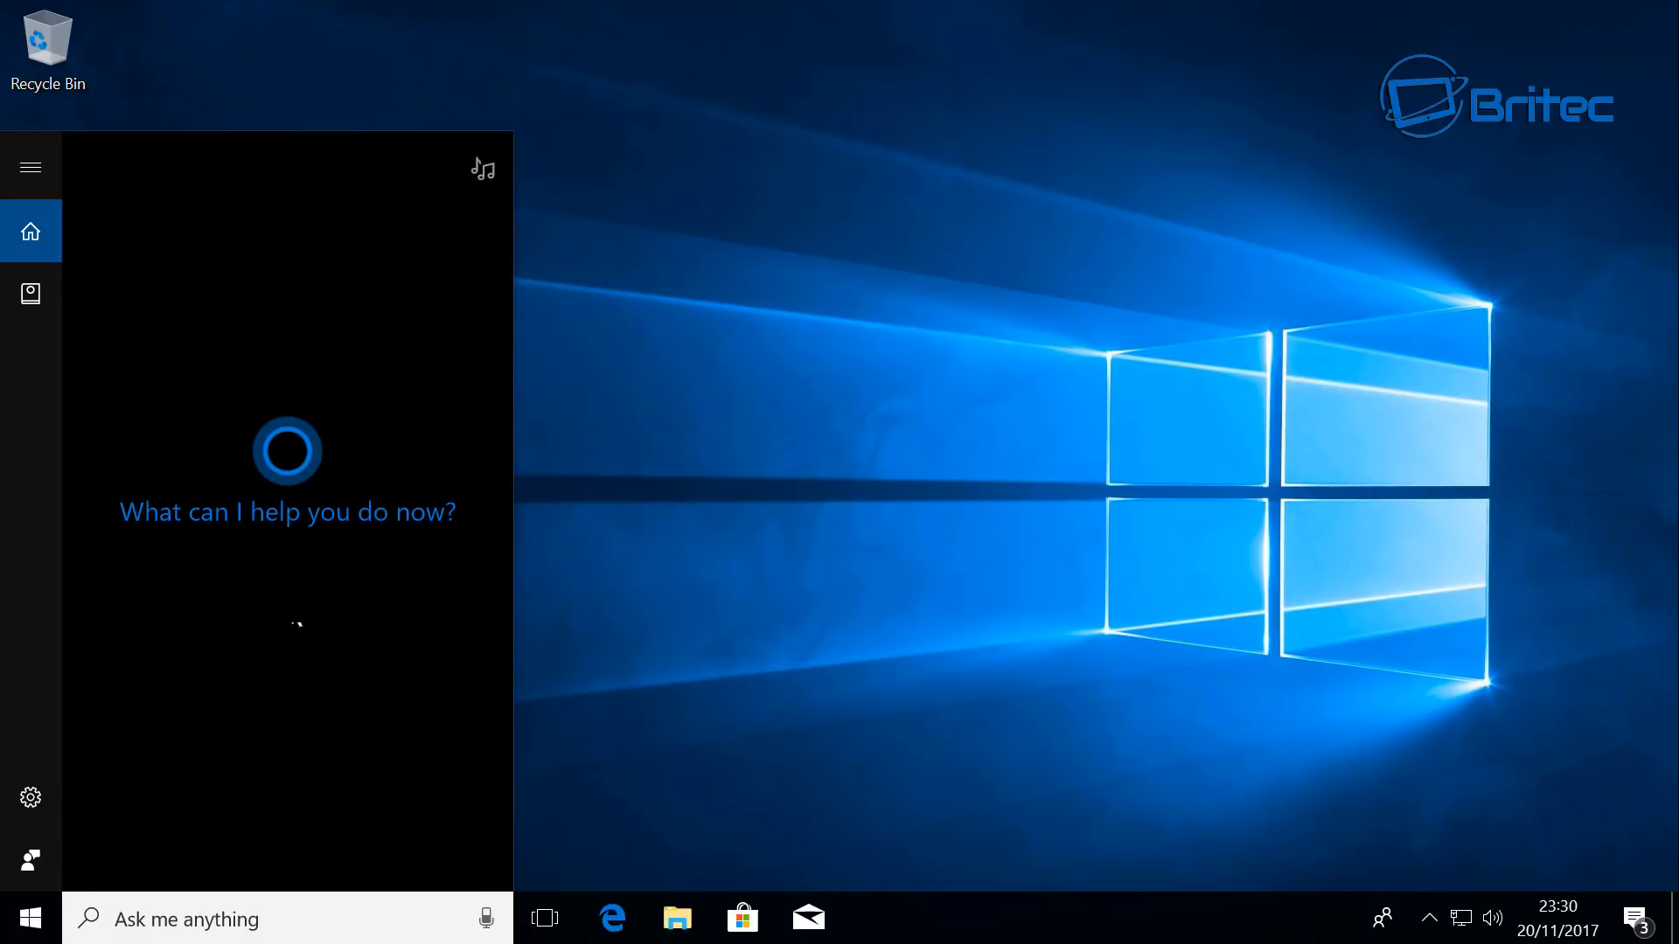
left_click(749, 653)
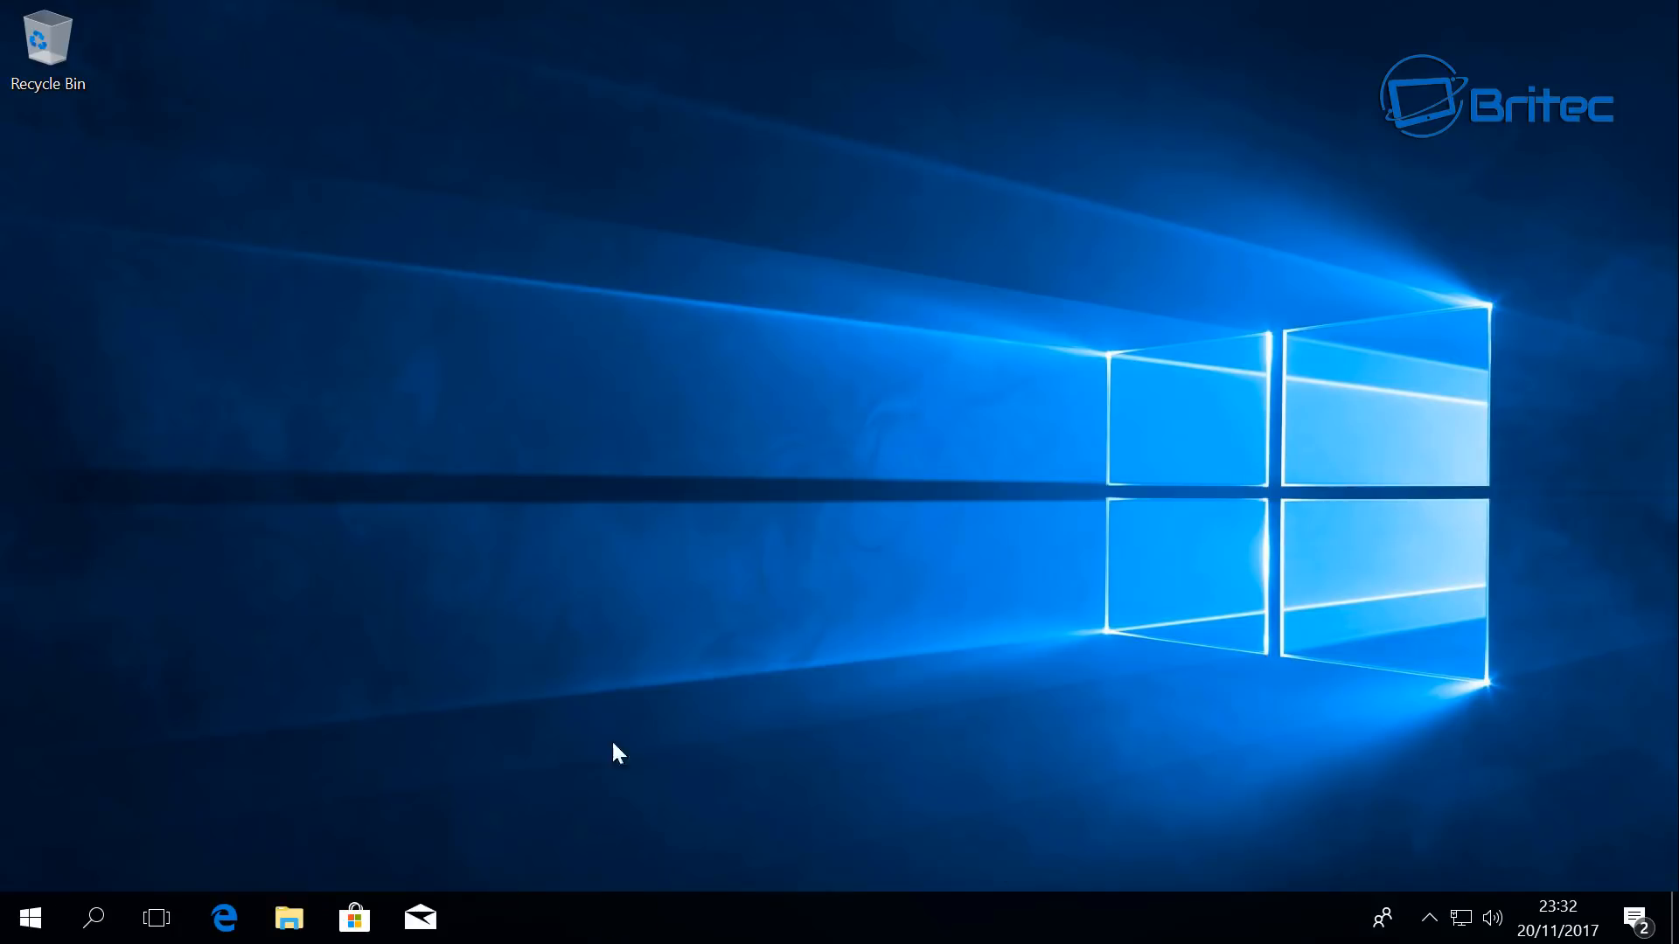
left_click(93, 916)
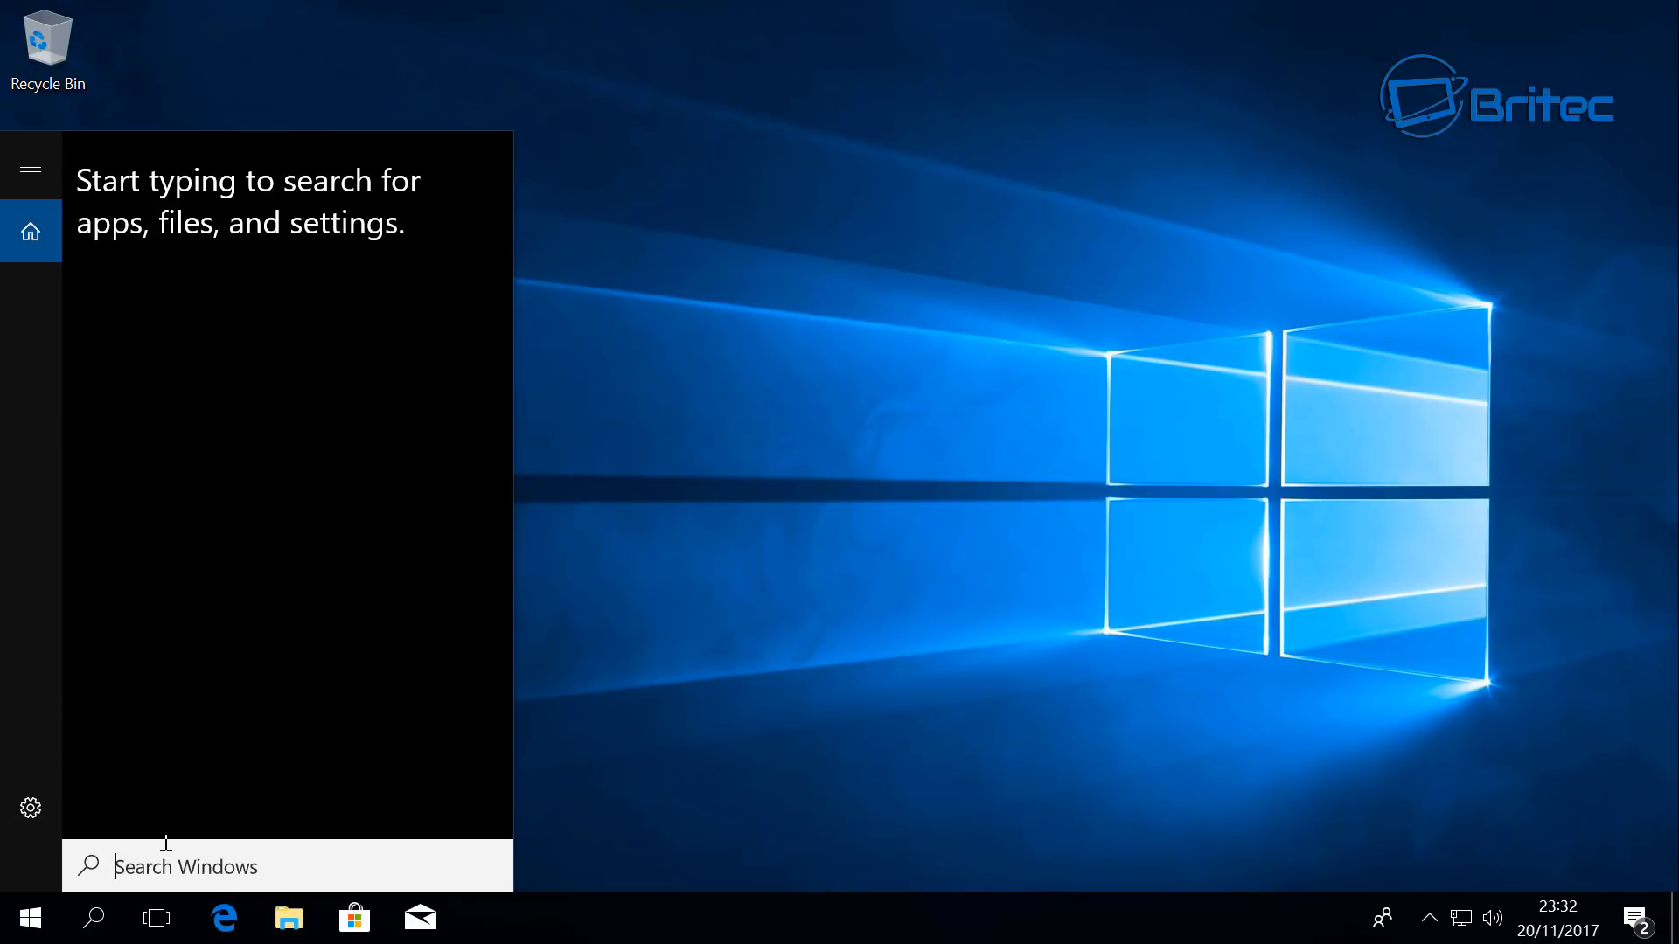
left_click(729, 642)
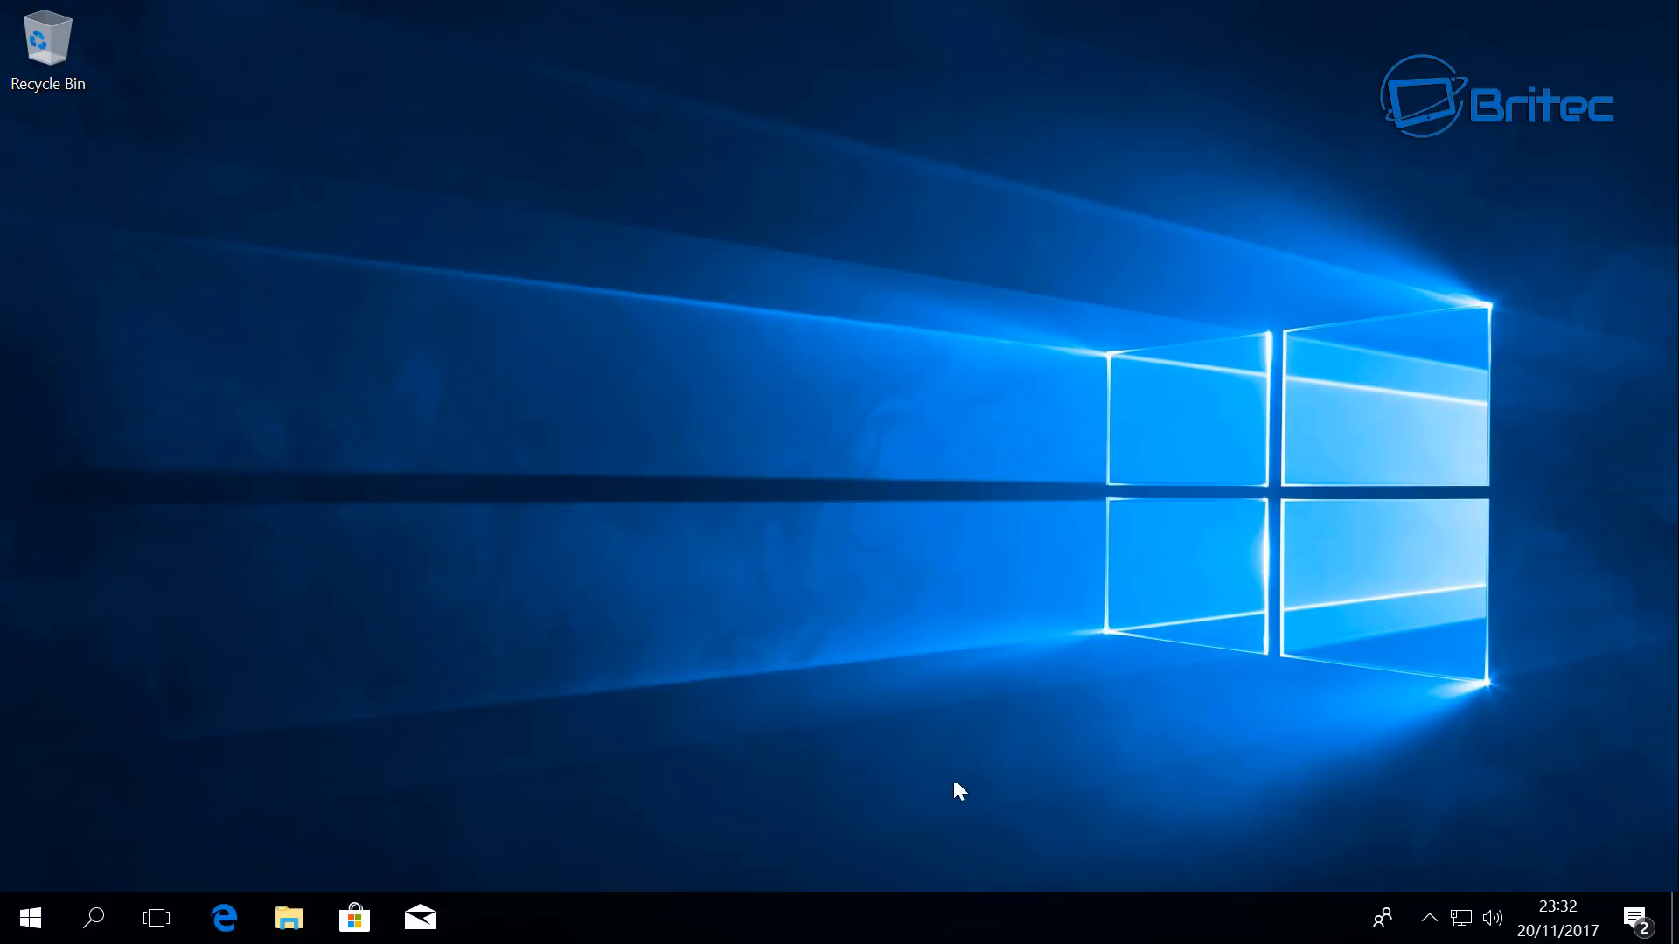
Step: Search for services, open the Services desktop app, and widen and reposition its window on the desktop
left_click(91, 920)
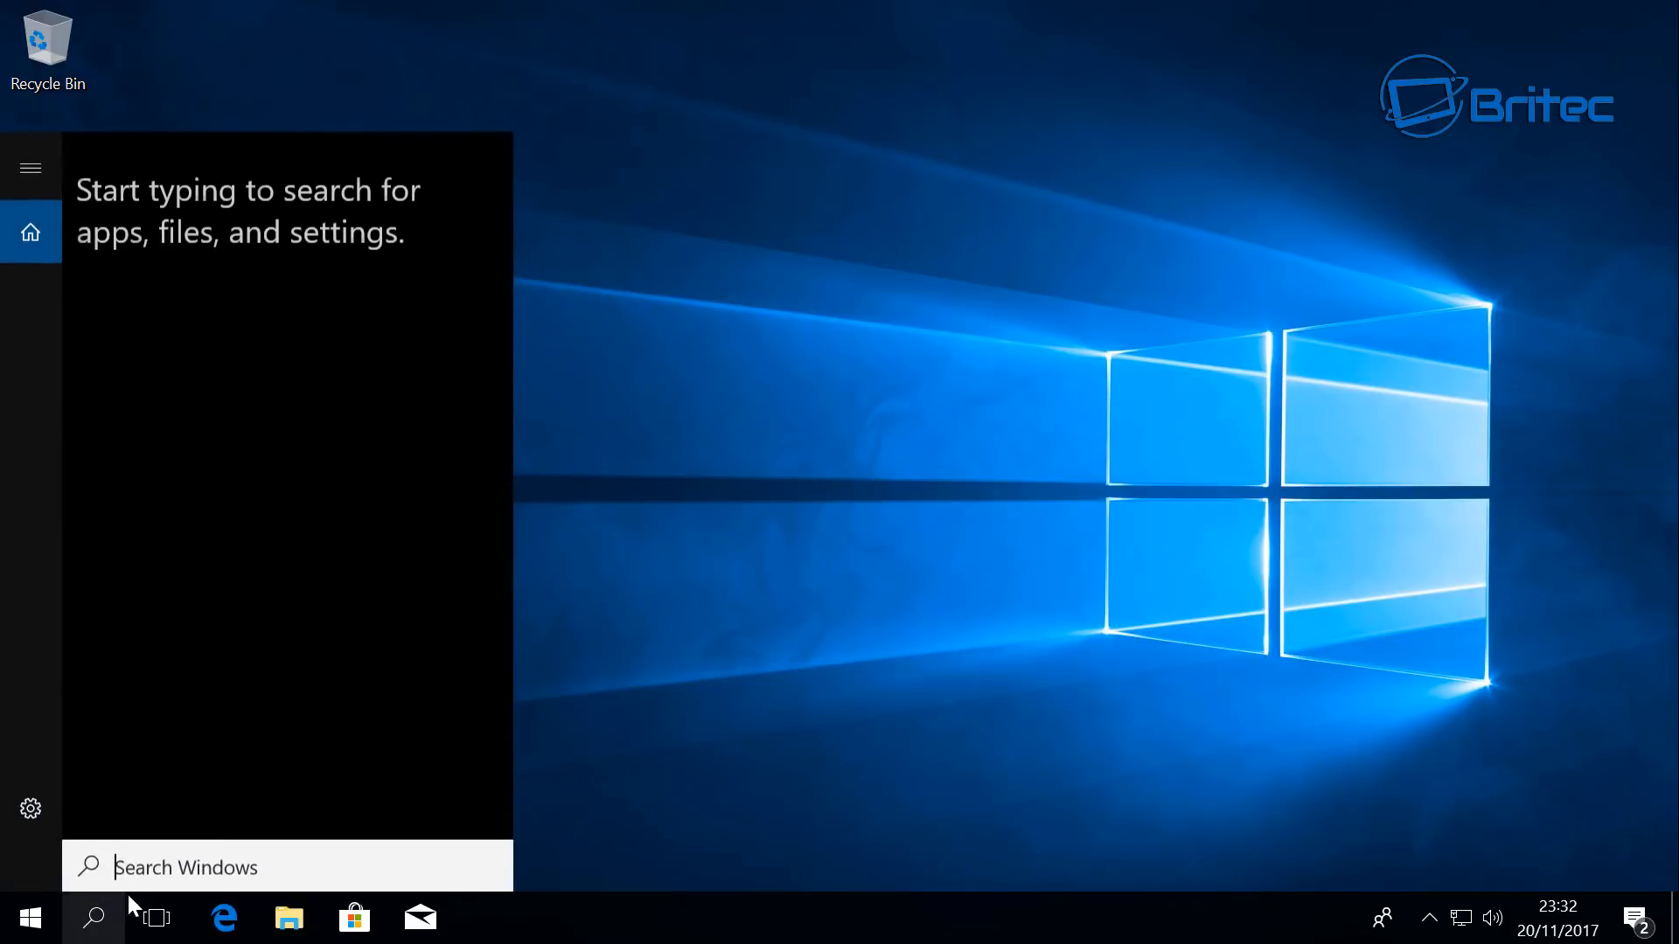
type("ser")
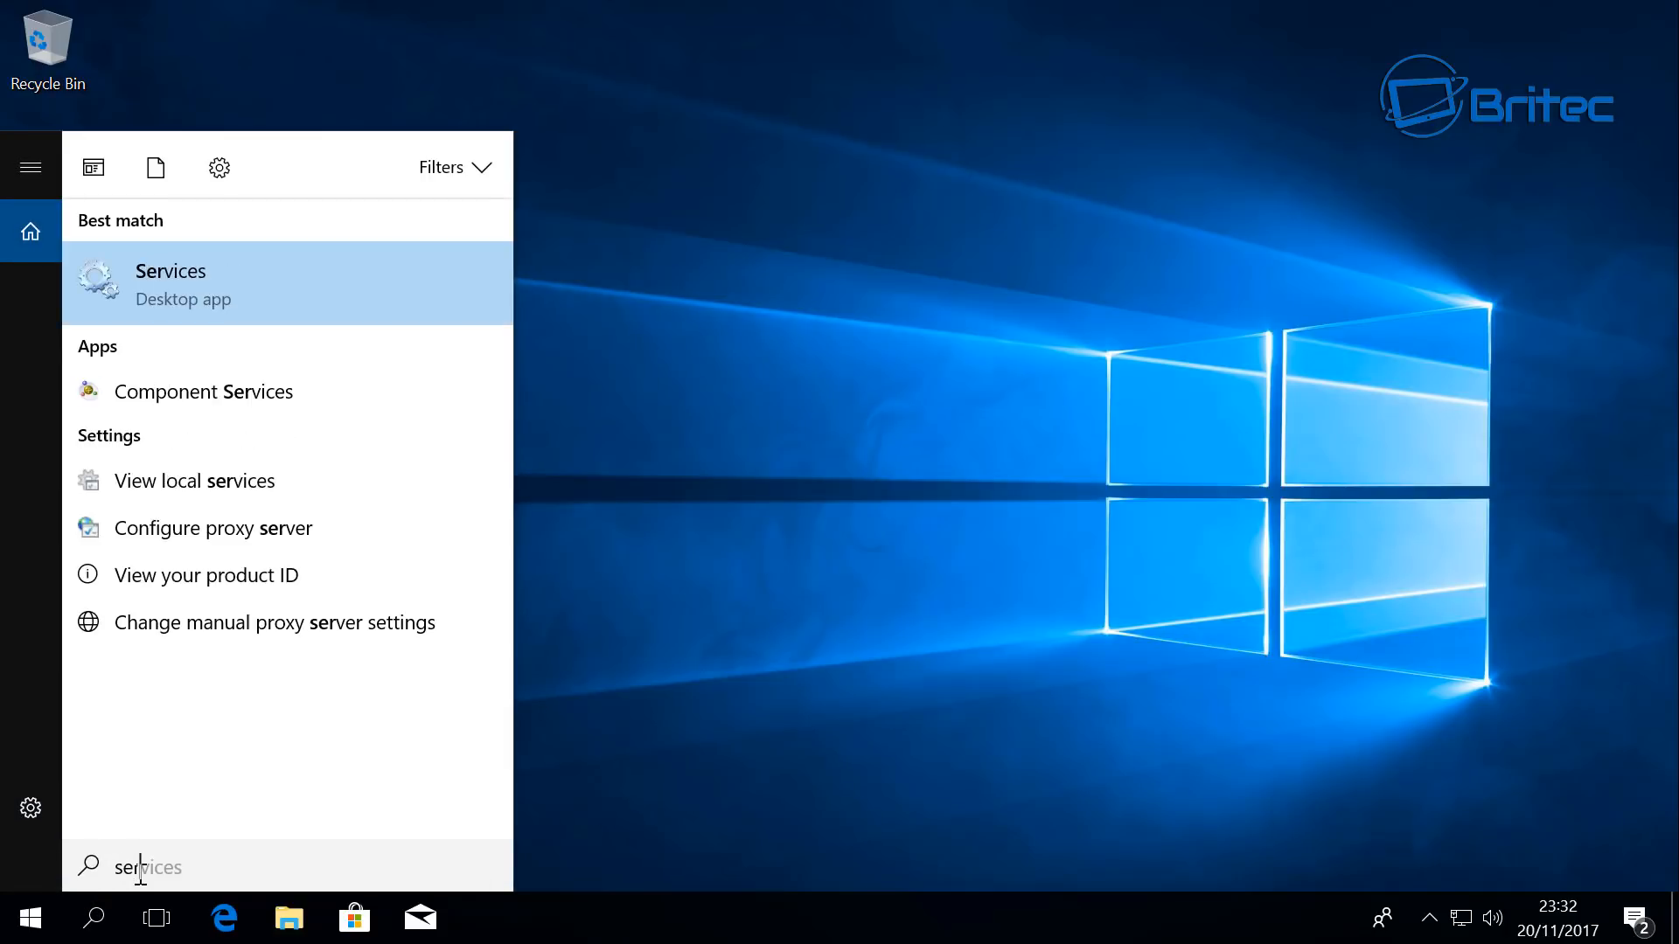
type("vice")
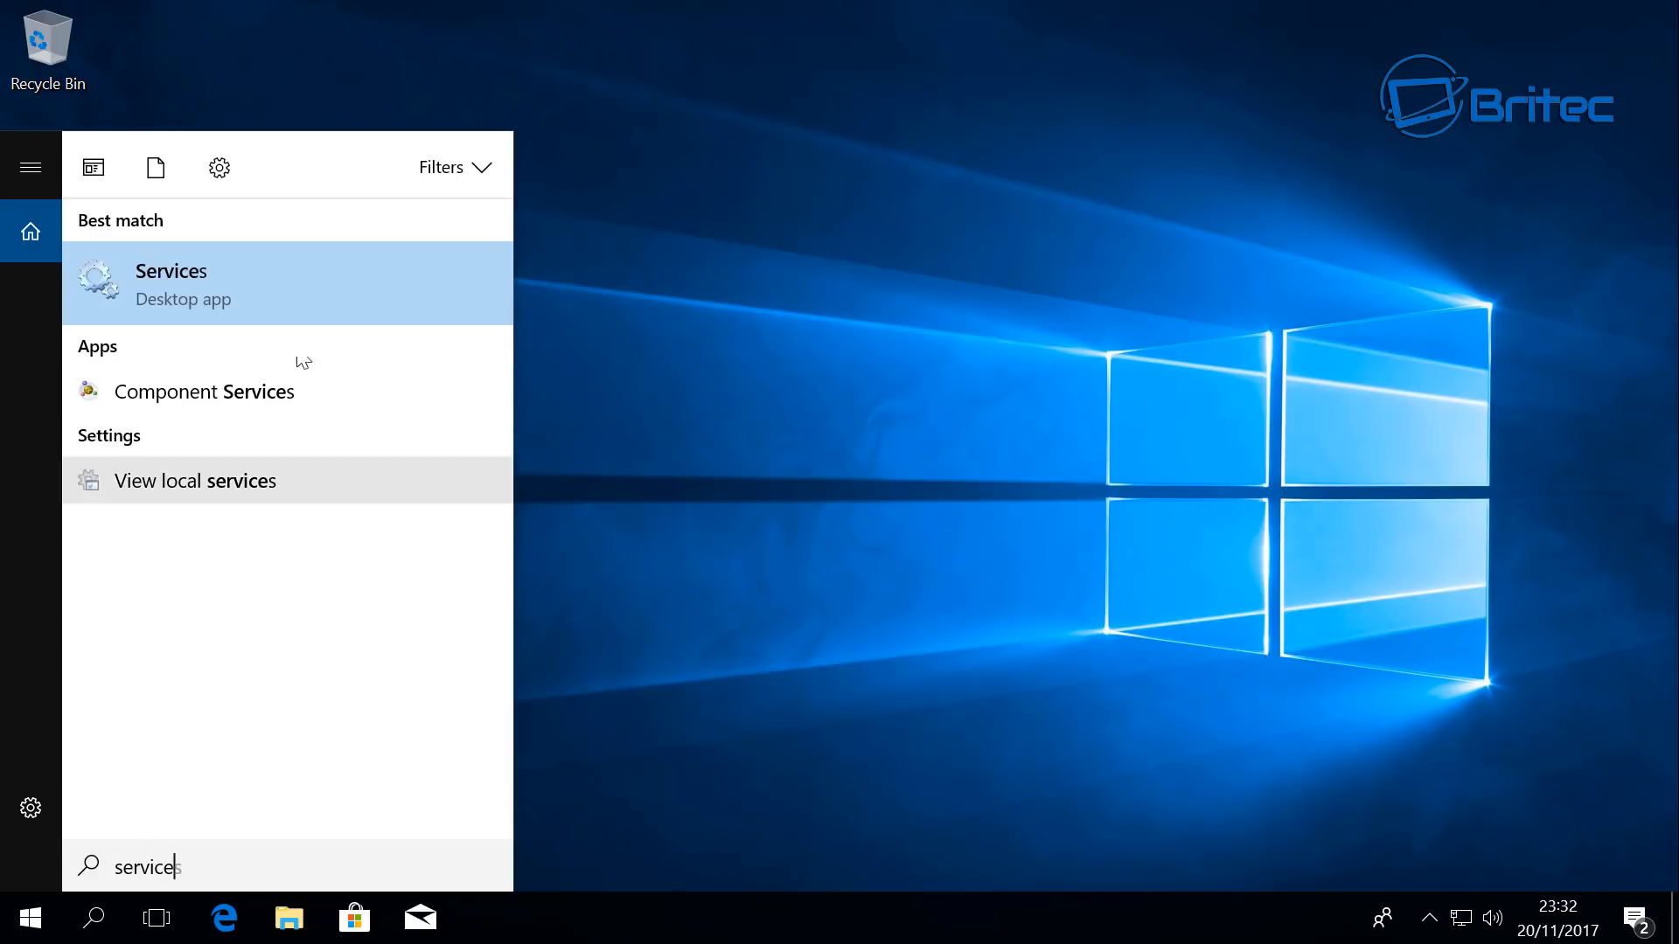
left_click(269, 299)
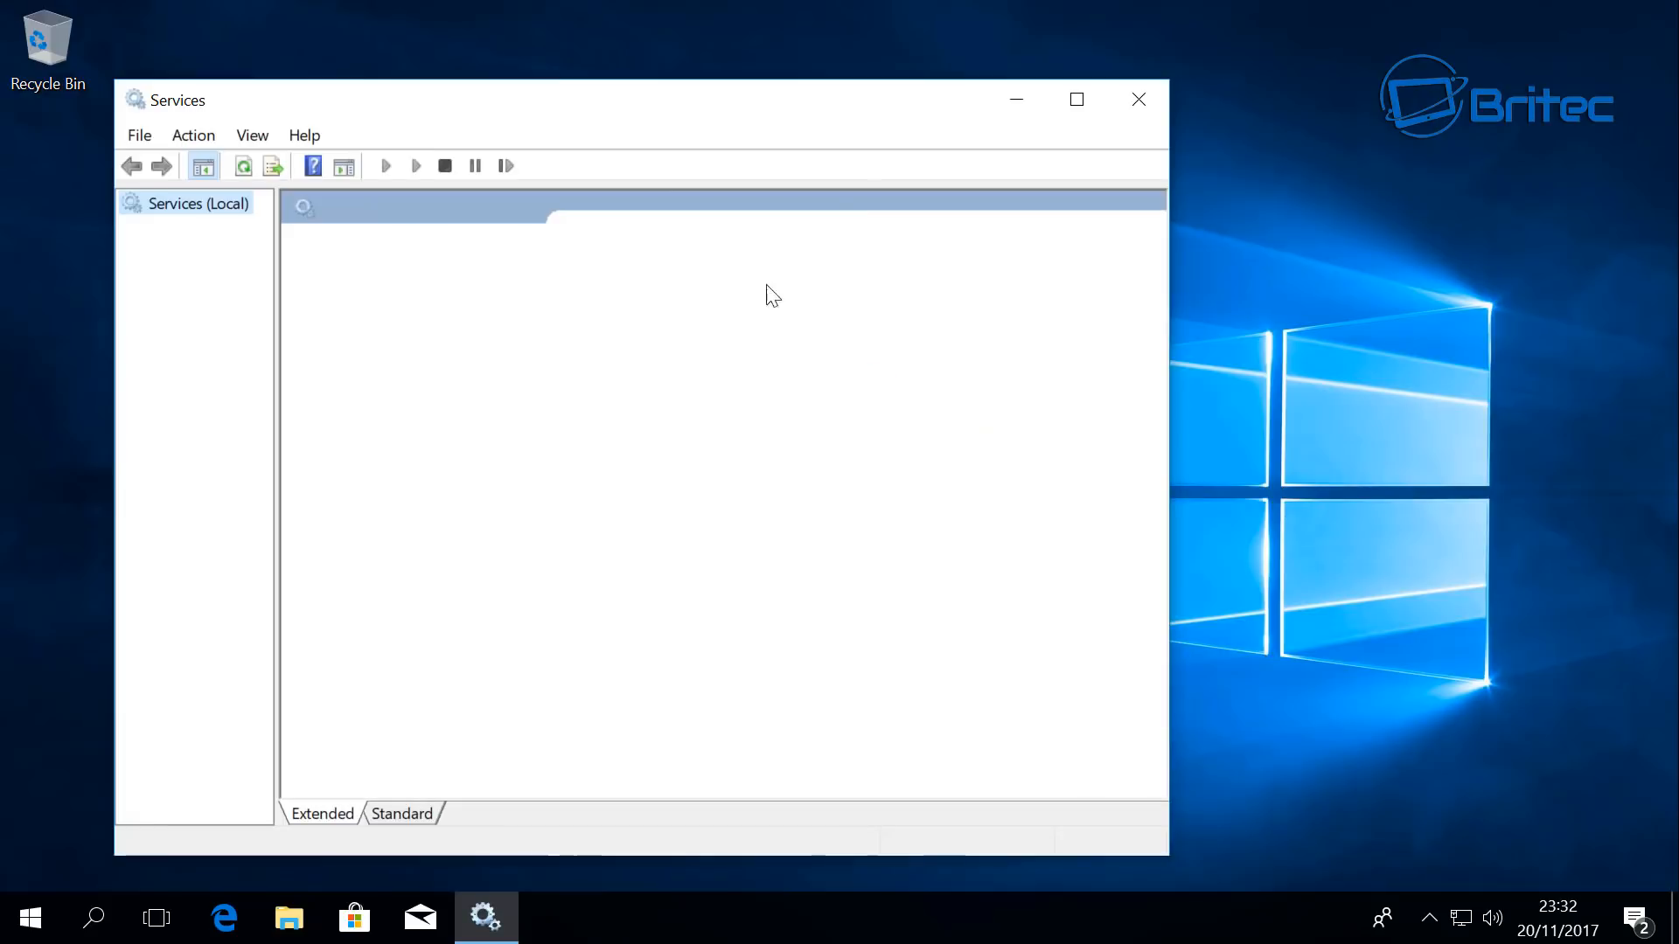
left_click_drag(575, 122, 689, 115)
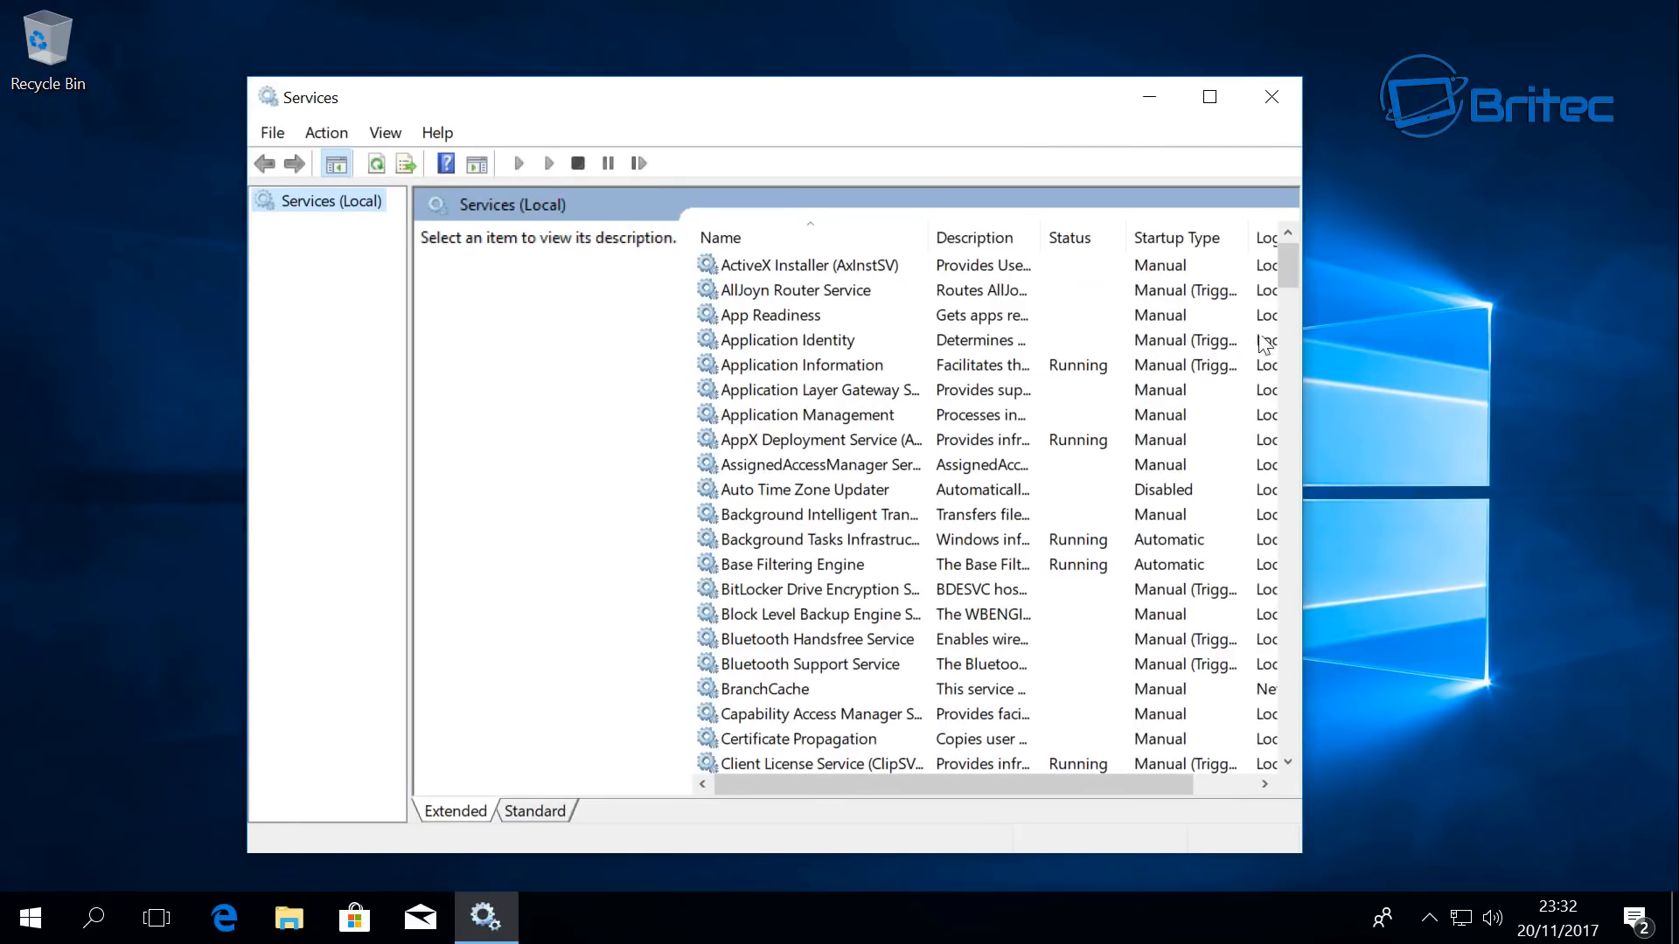
left_click_drag(1302, 339, 1590, 333)
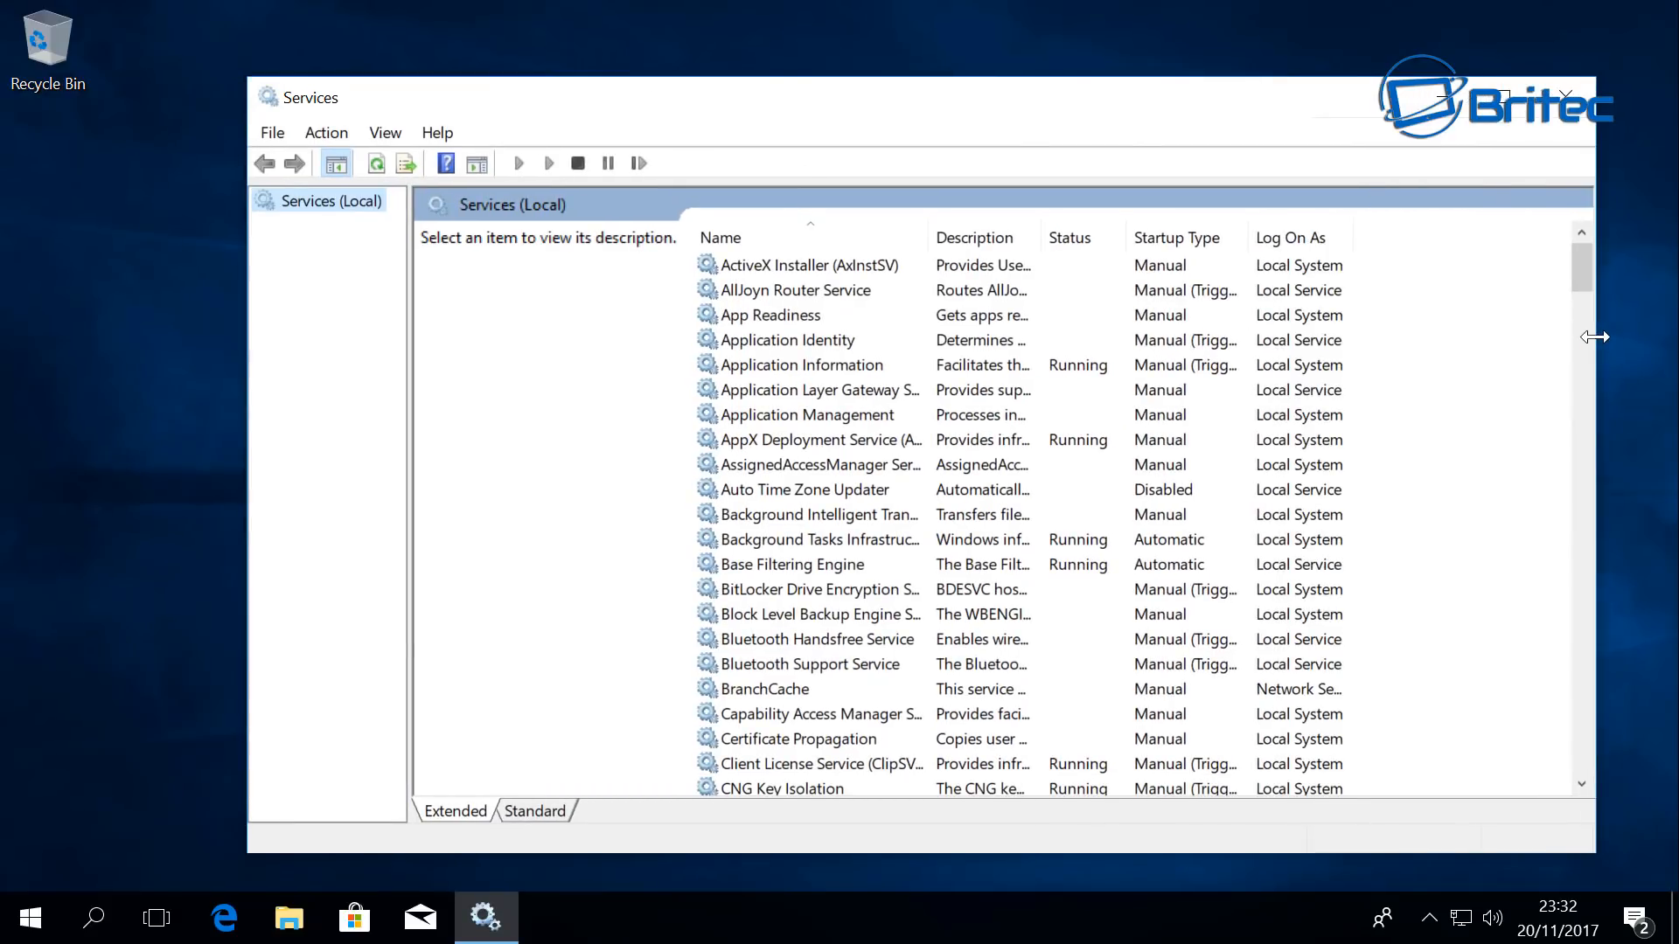
left_click_drag(1013, 114, 923, 99)
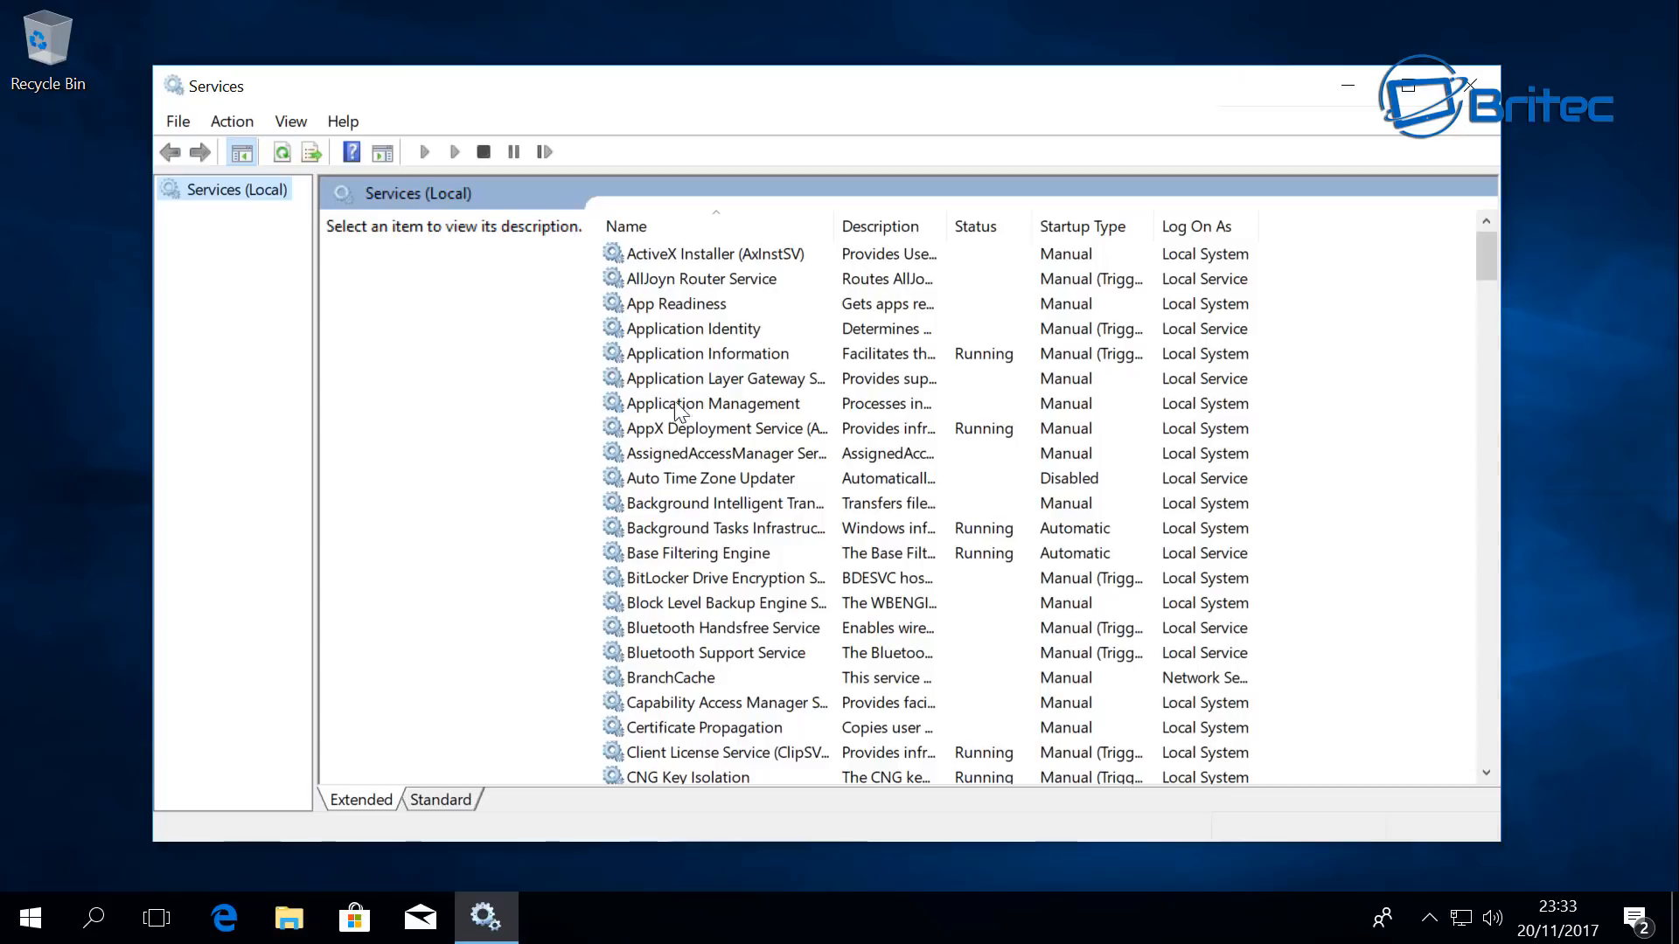
Step: Widen the Name column in the services list and set the Delivery Optimization service's startup type to Disabled, applying the change
scroll(734, 464, "down", 2)
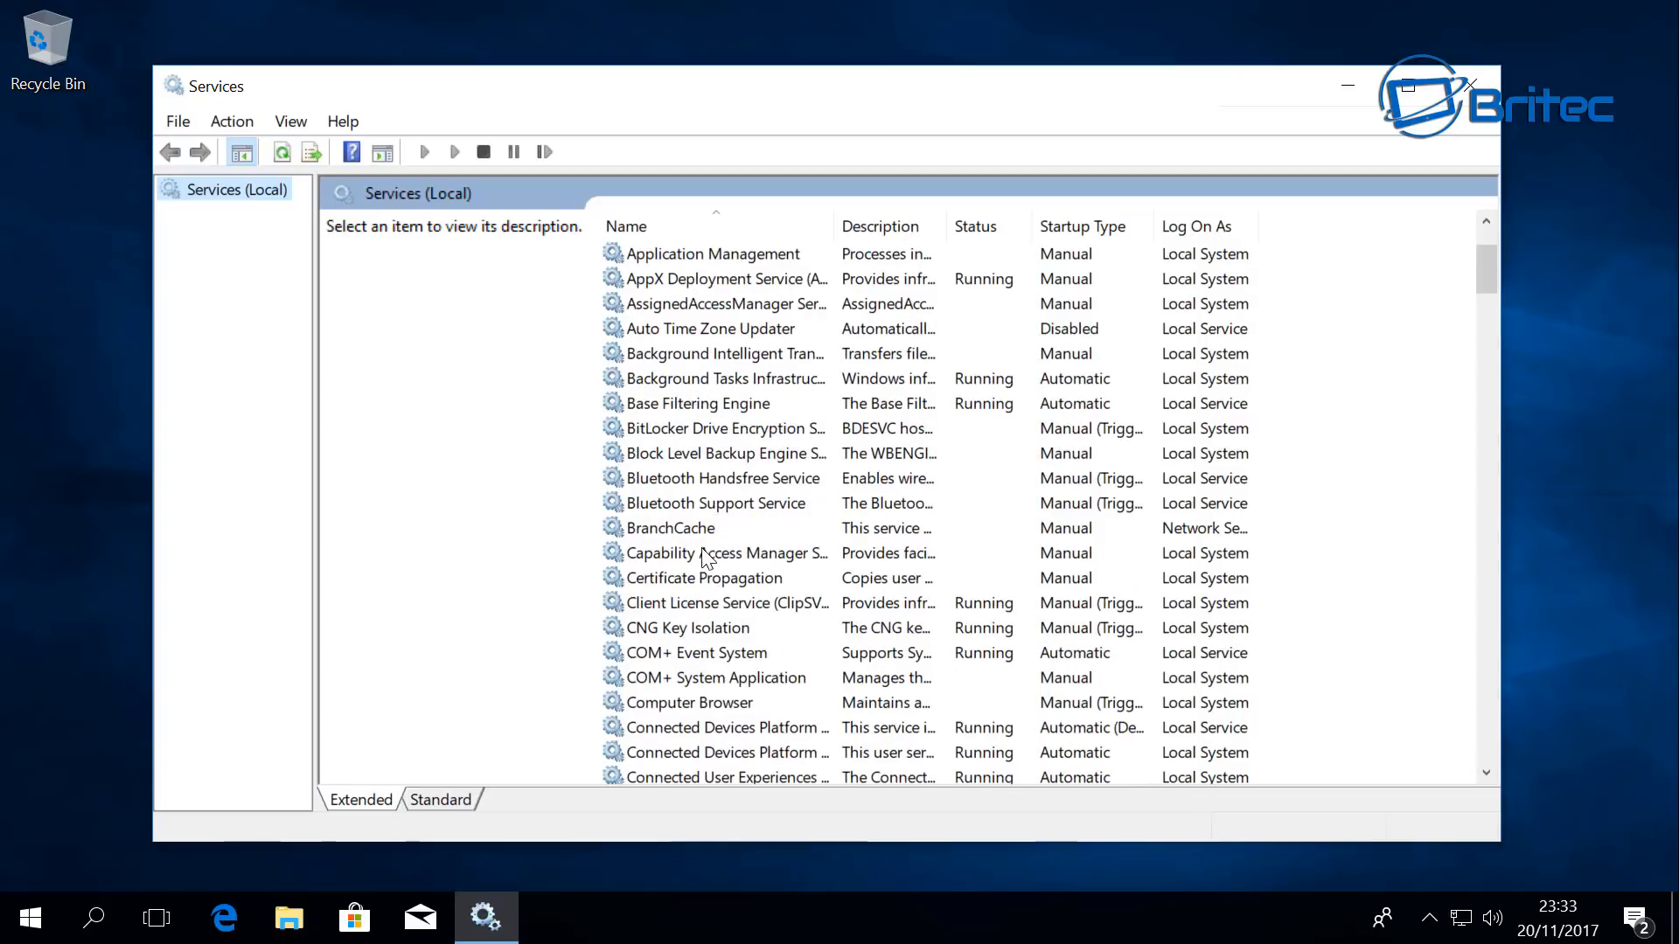
scroll(702, 590, "down", 2)
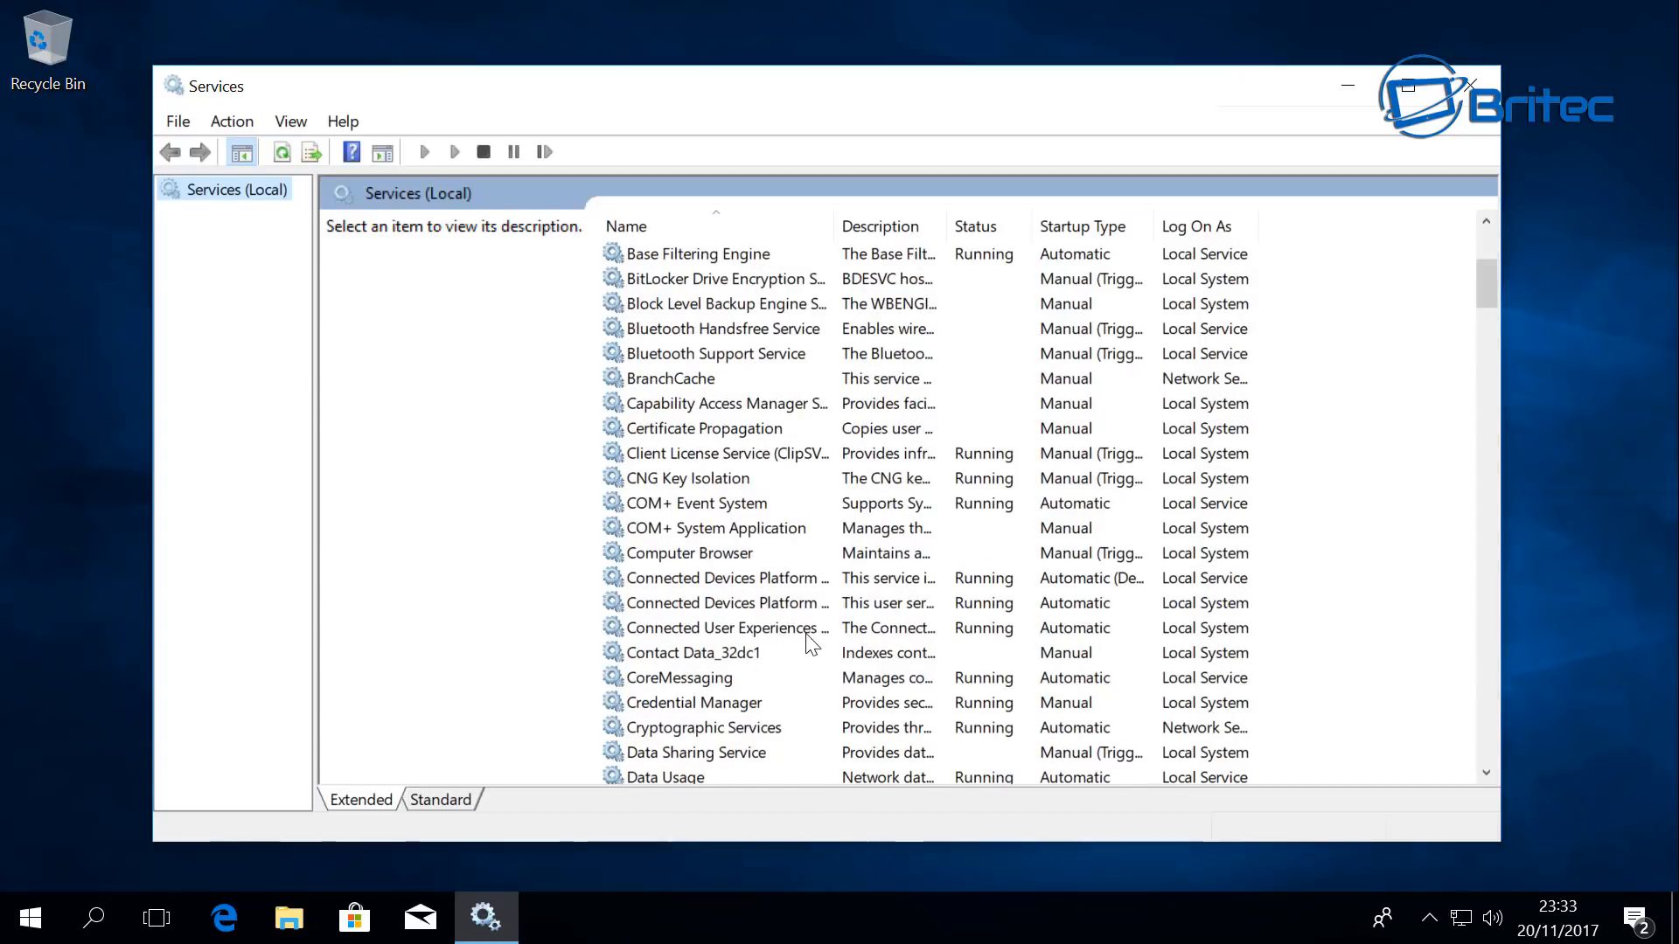
left_click_drag(833, 226, 861, 219)
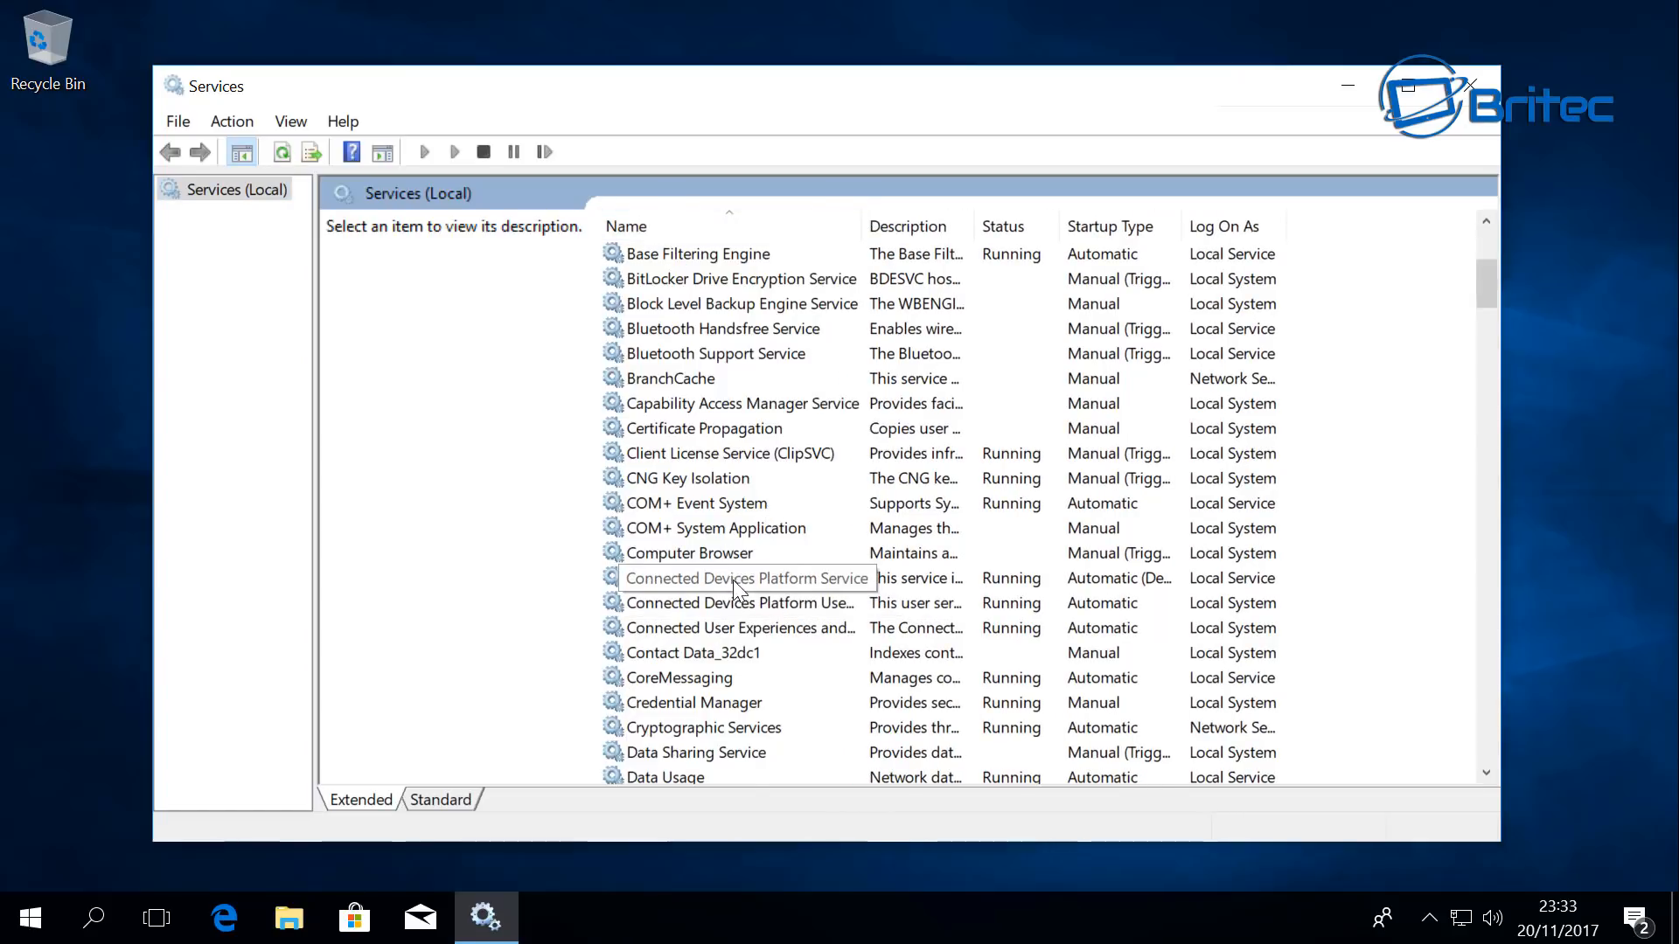
scroll(733, 580, "down", 2)
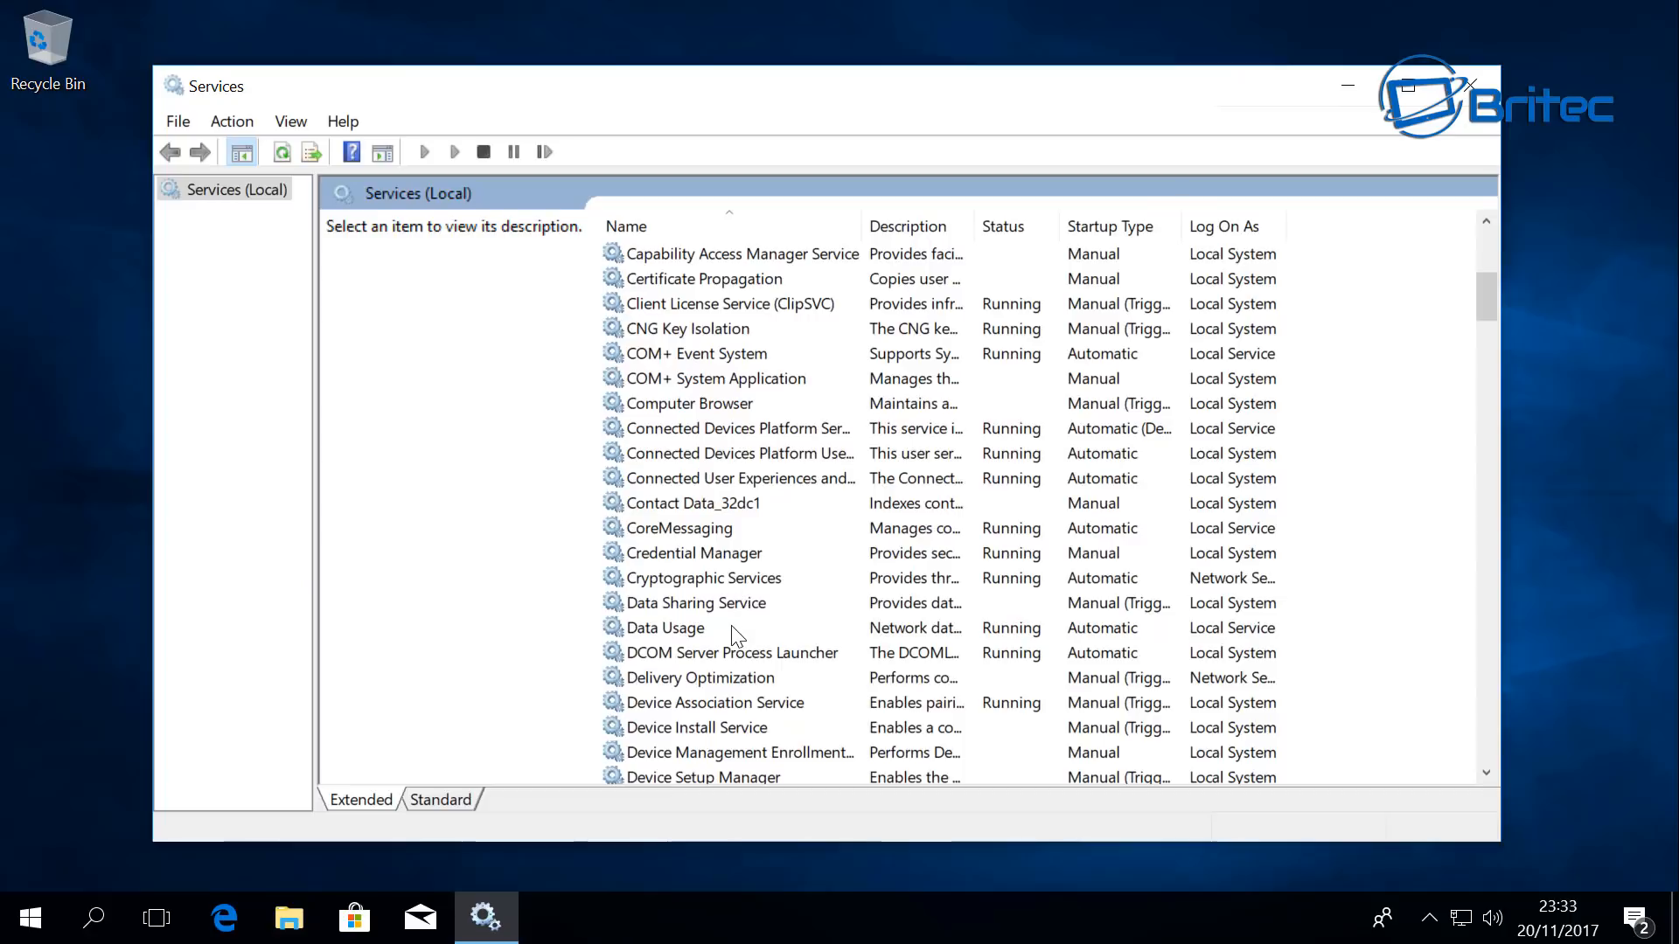
left_click(691, 679)
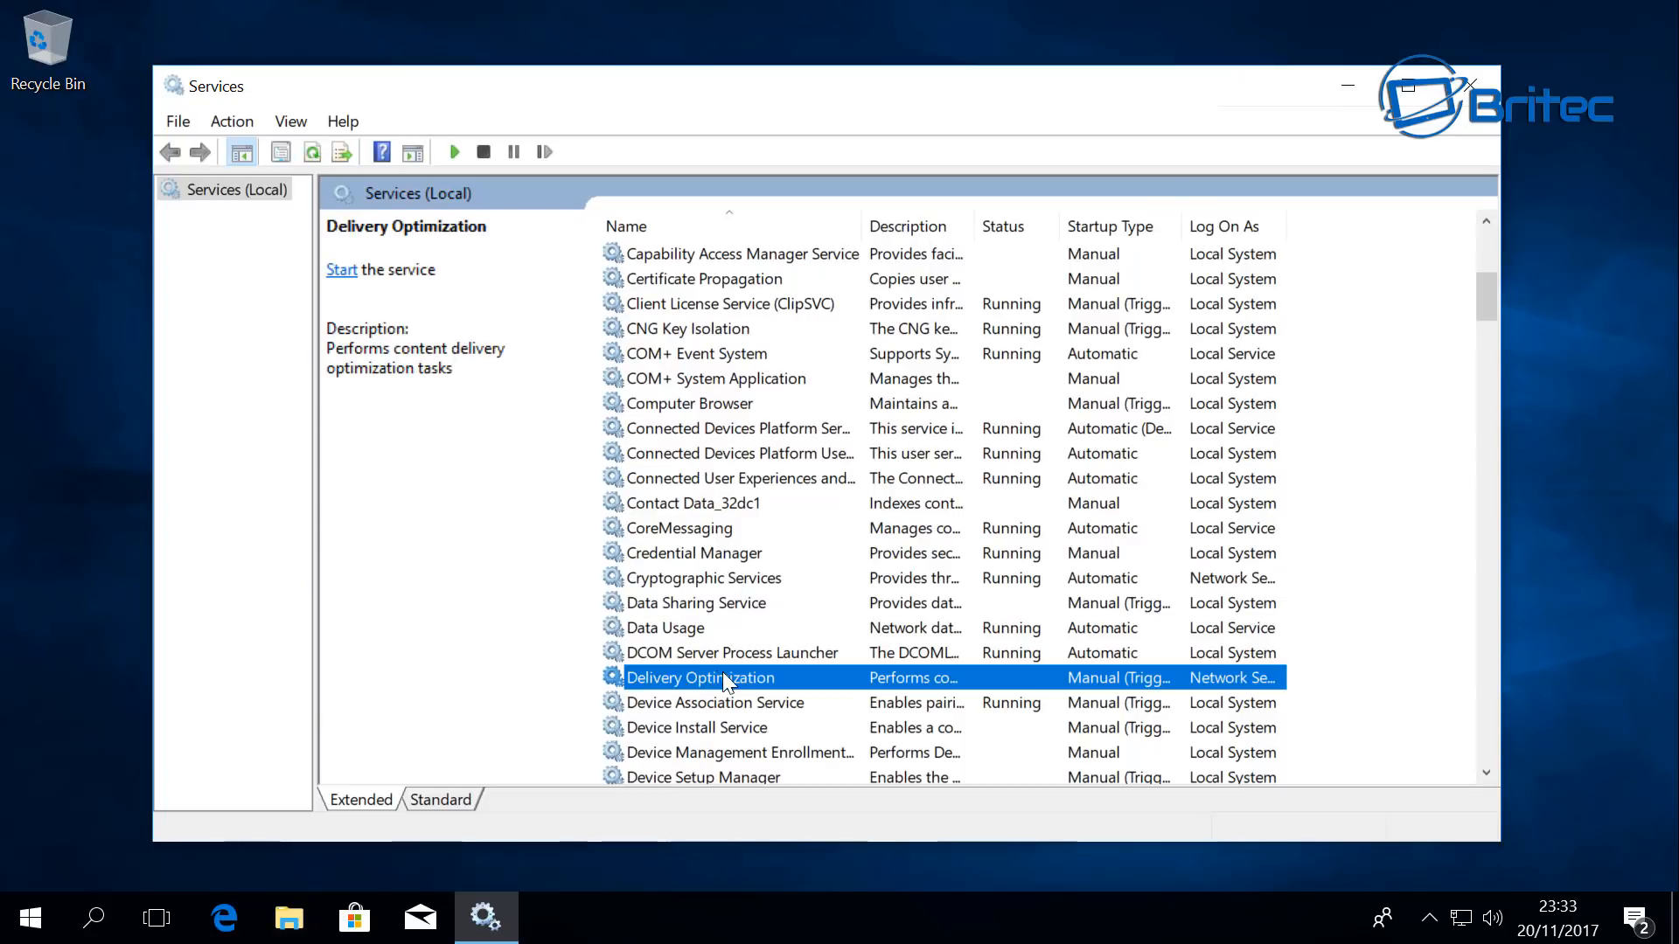
double_click(722, 673)
left_click(757, 439)
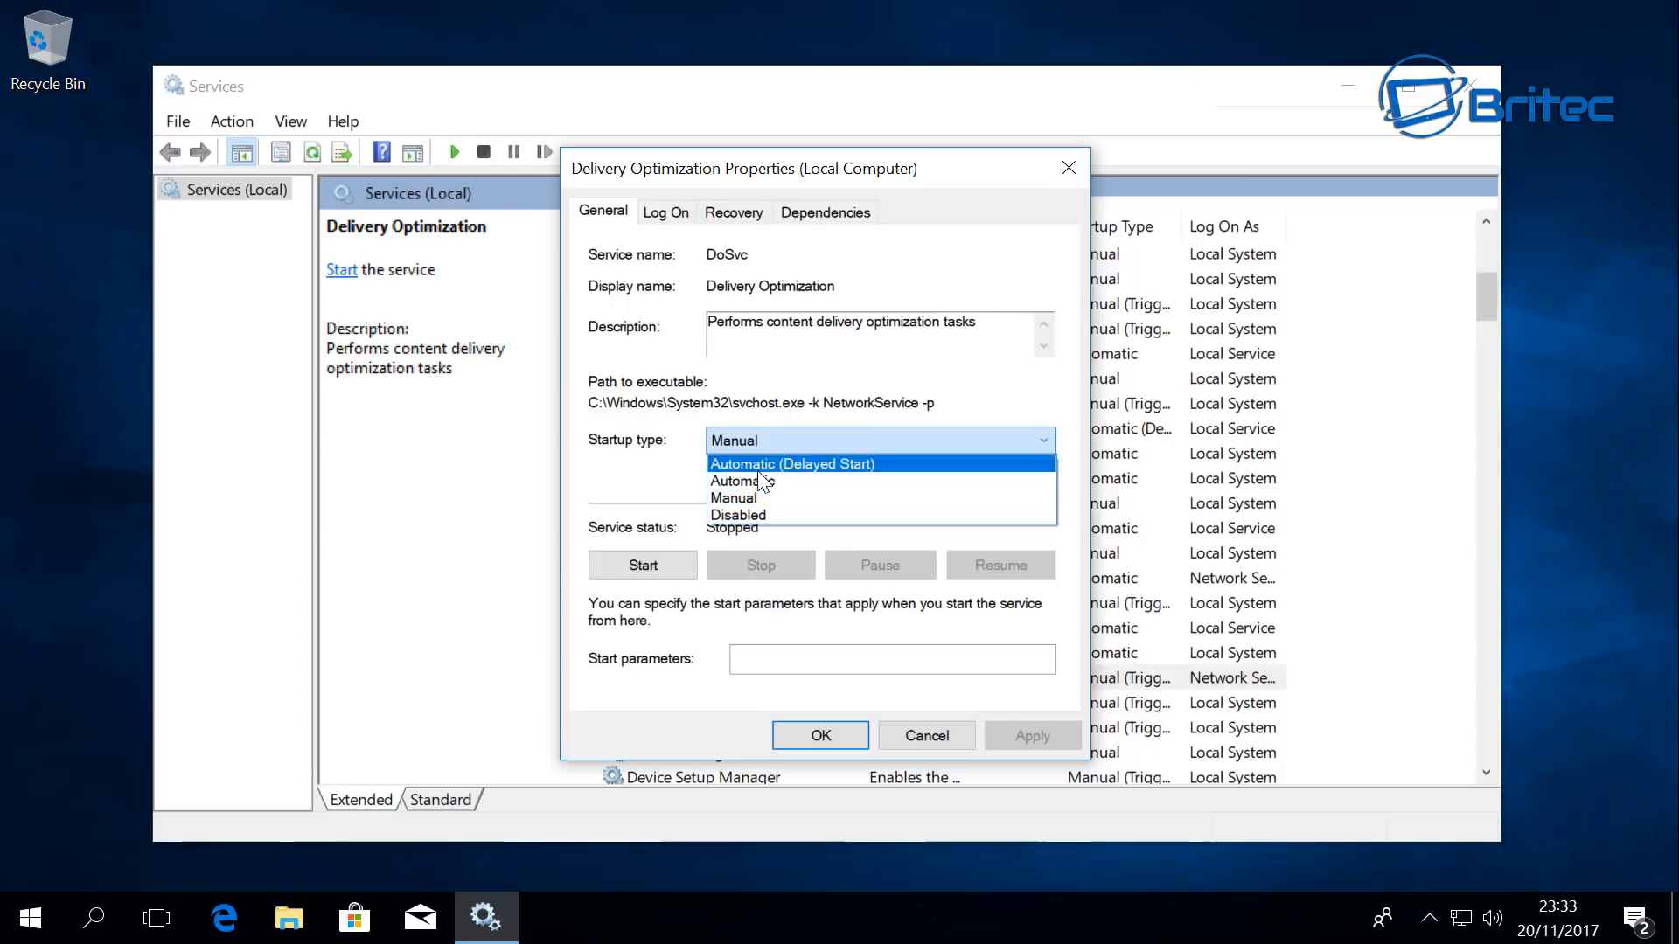
left_click(749, 515)
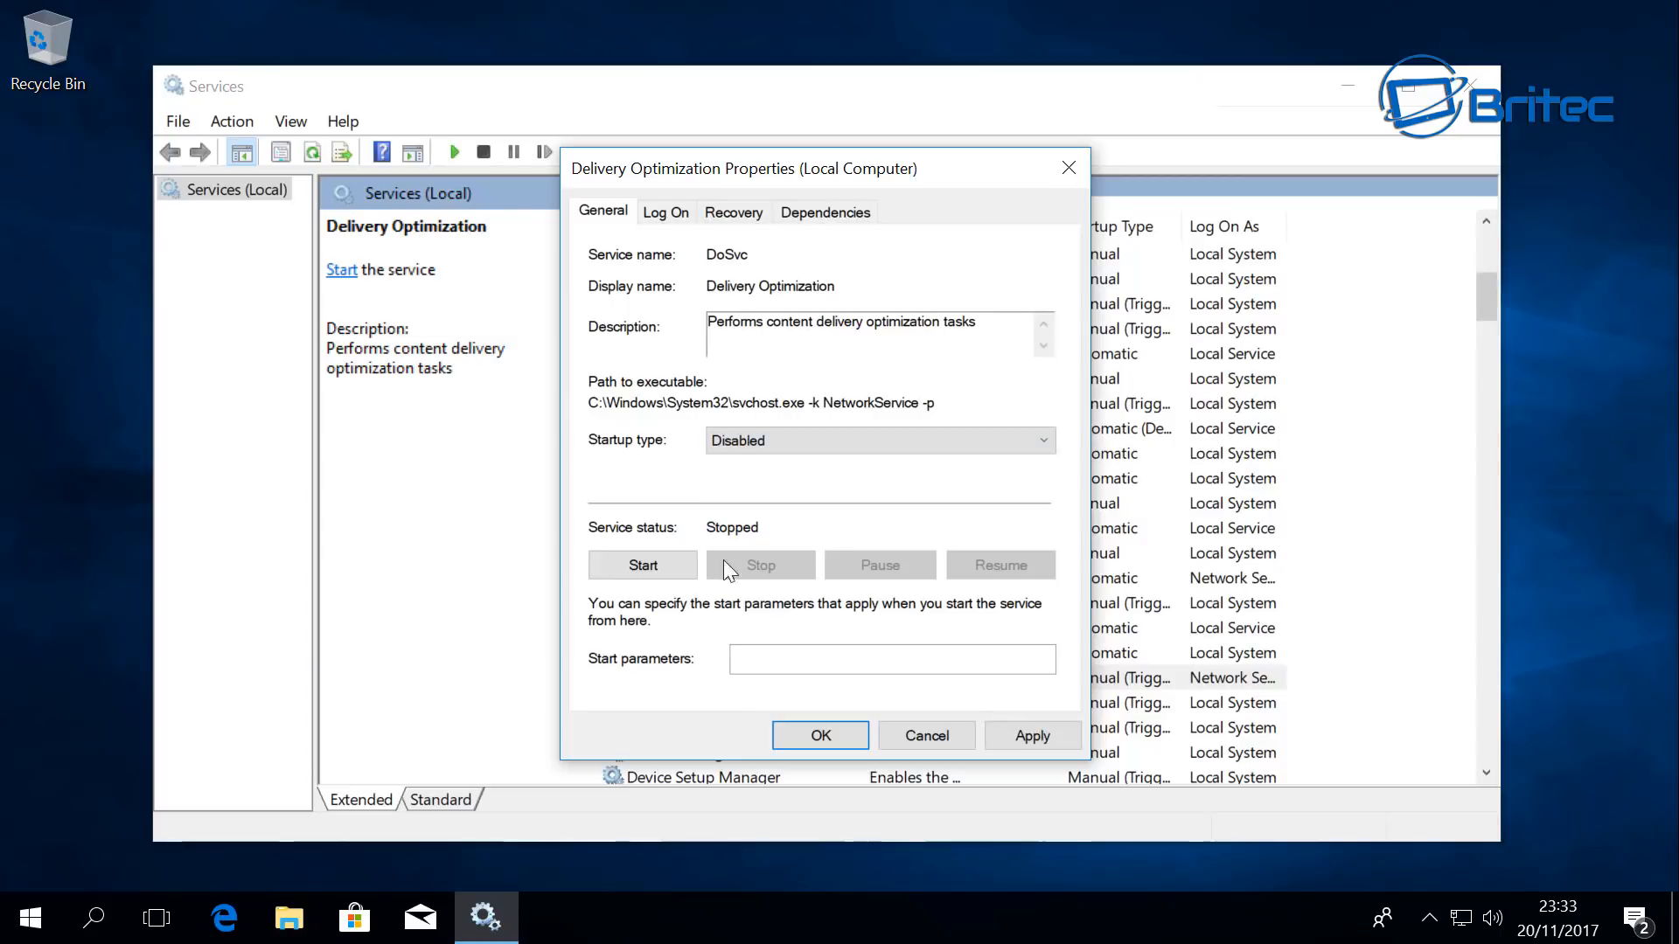
left_click(1036, 737)
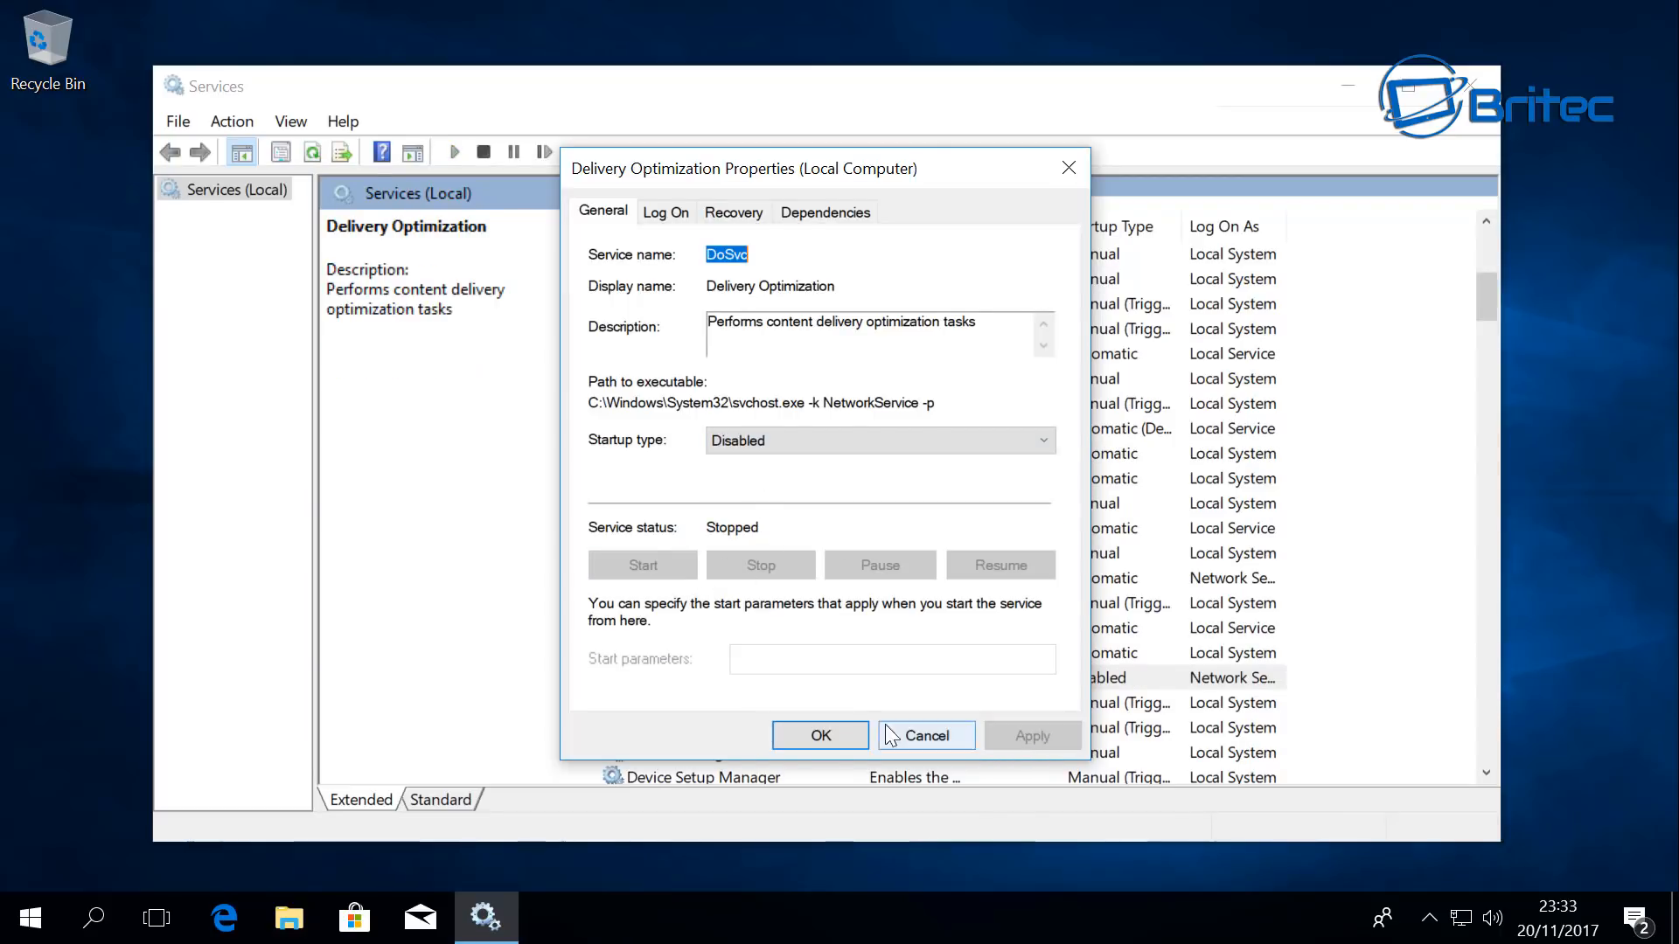
left_click(829, 733)
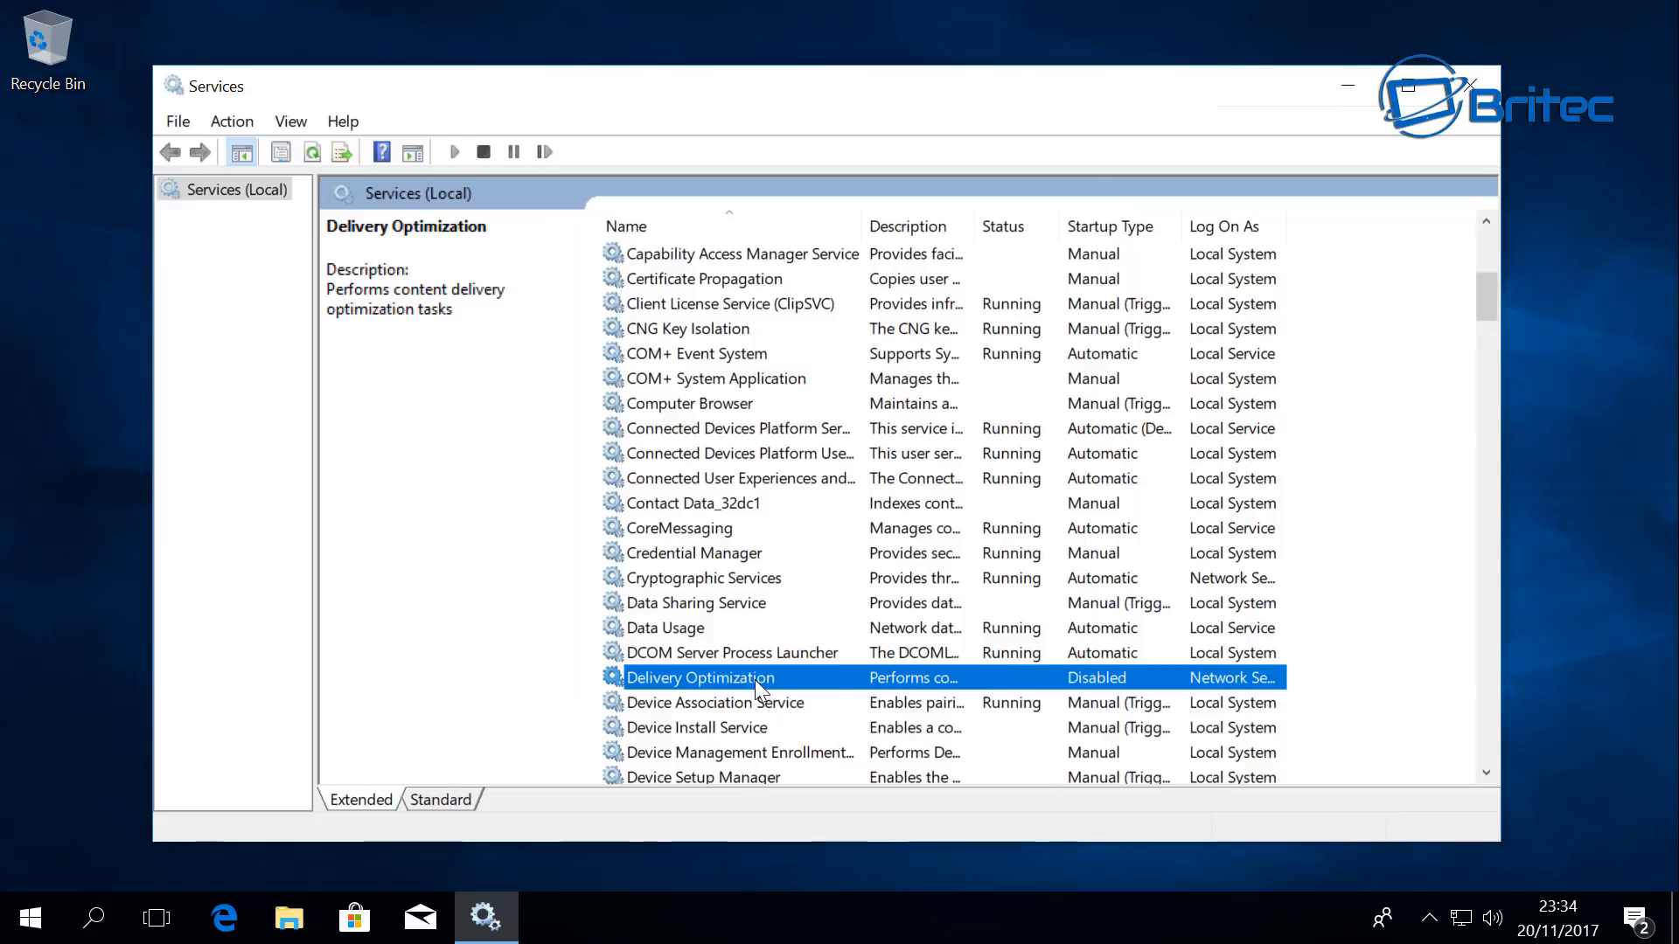
Step: Set the startup type of the dmwappushsvc service to Disabled, apply the change and close its properties
scroll(813, 636, "down", 1)
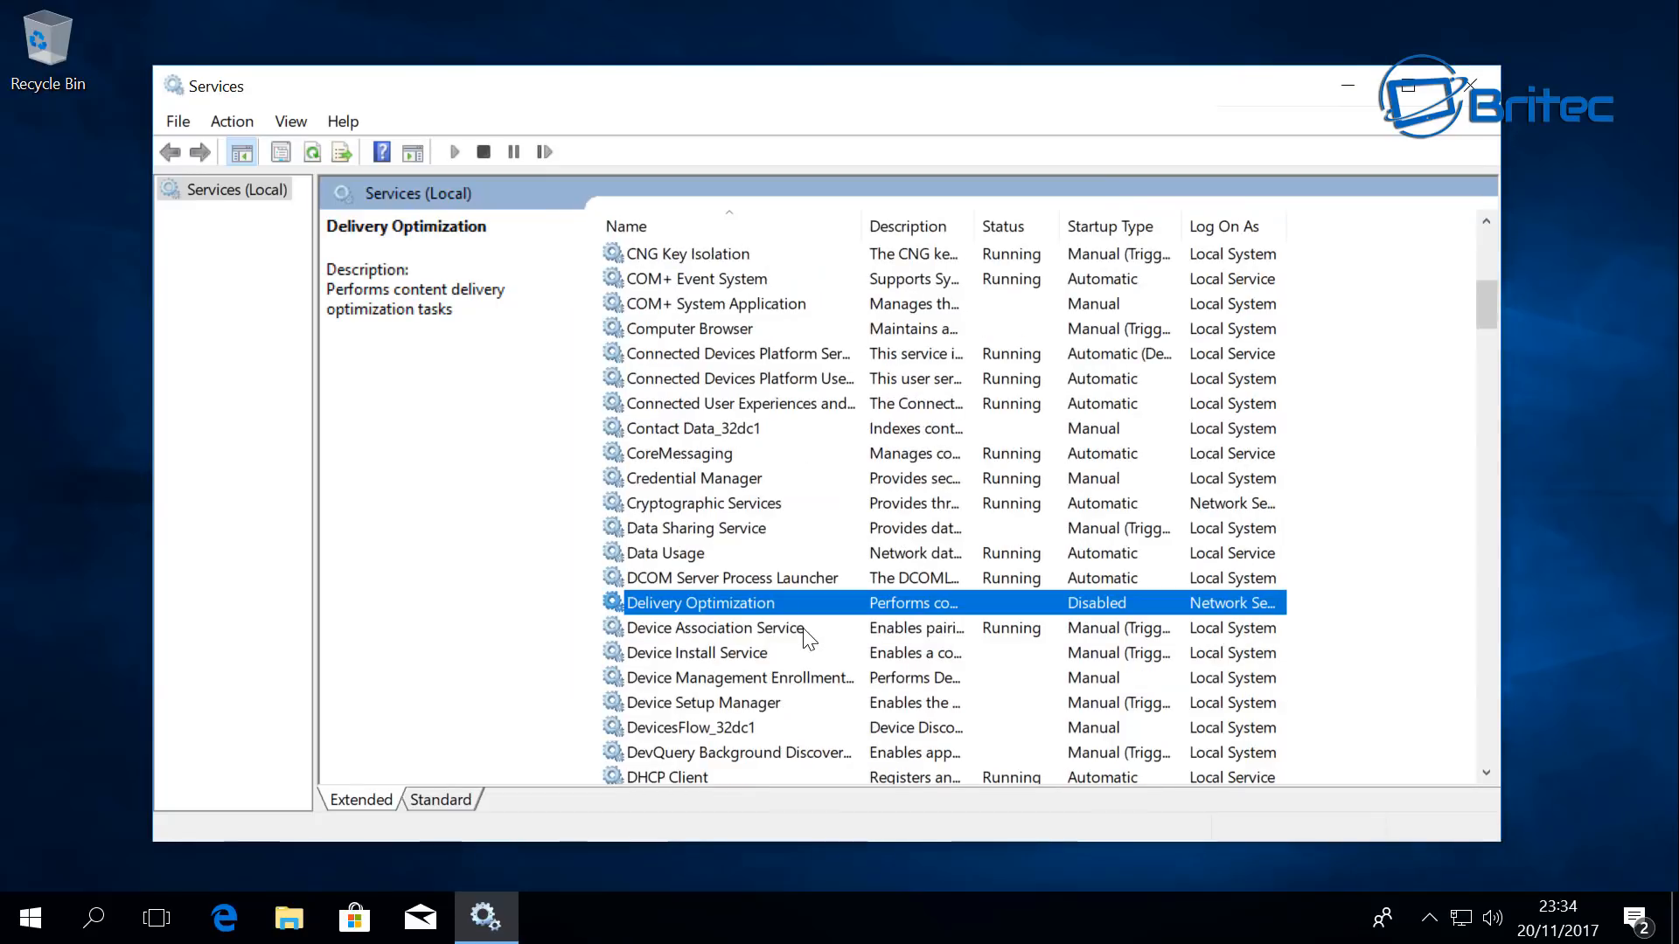
scroll(803, 628, "down", 2)
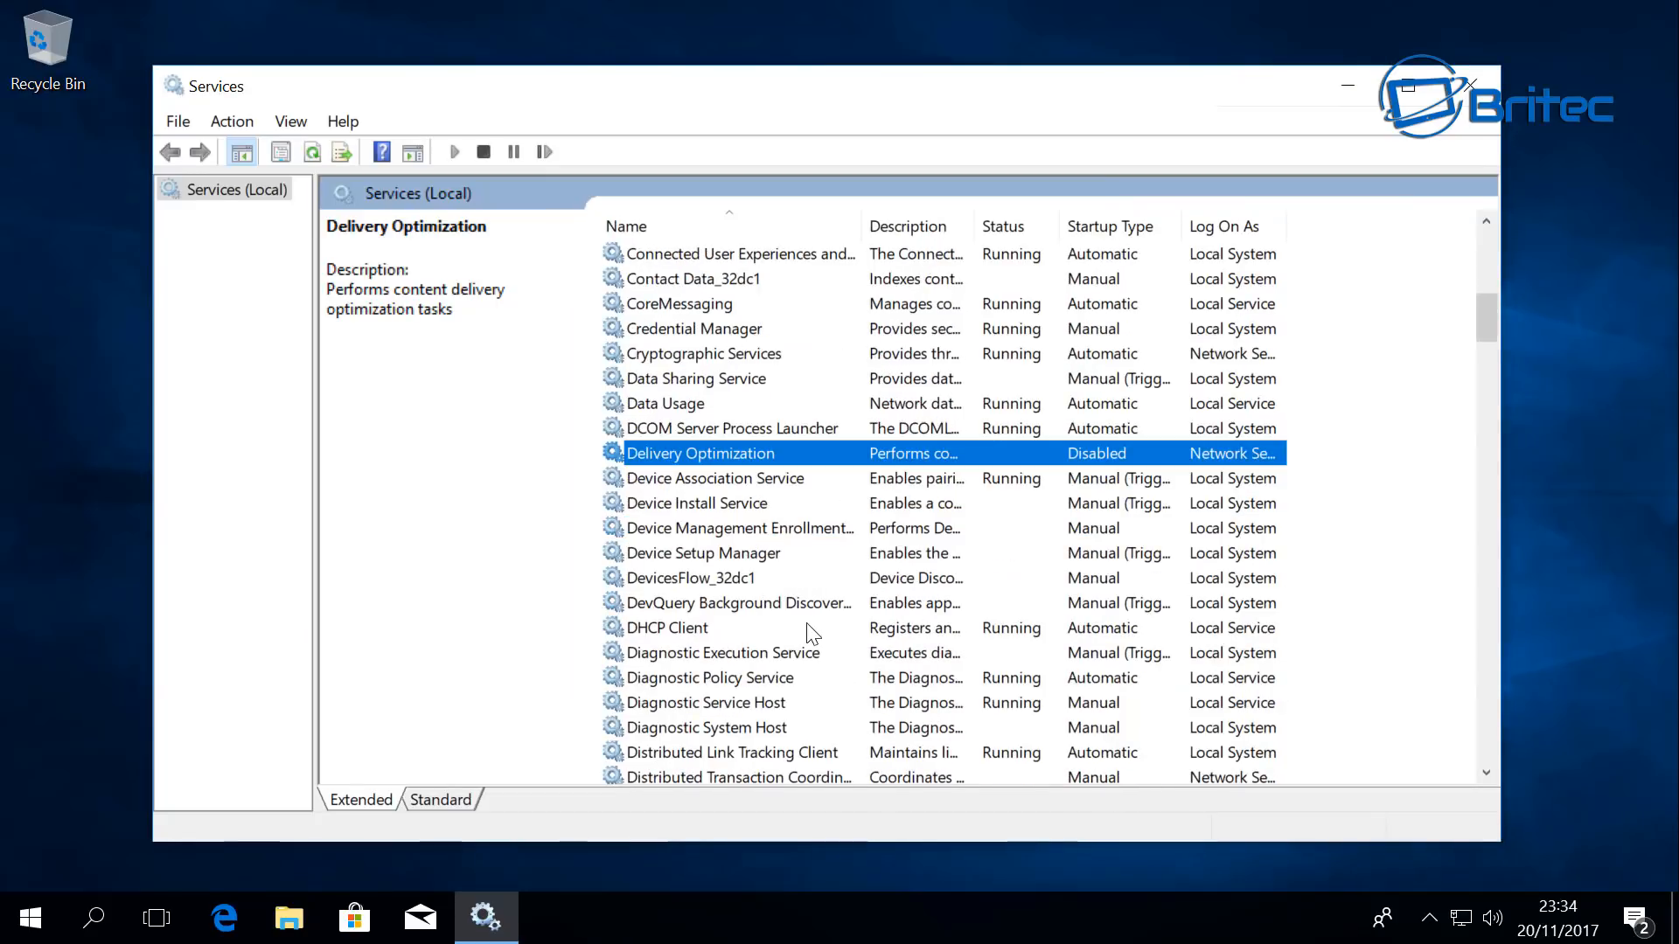
scroll(777, 560, "down", 2)
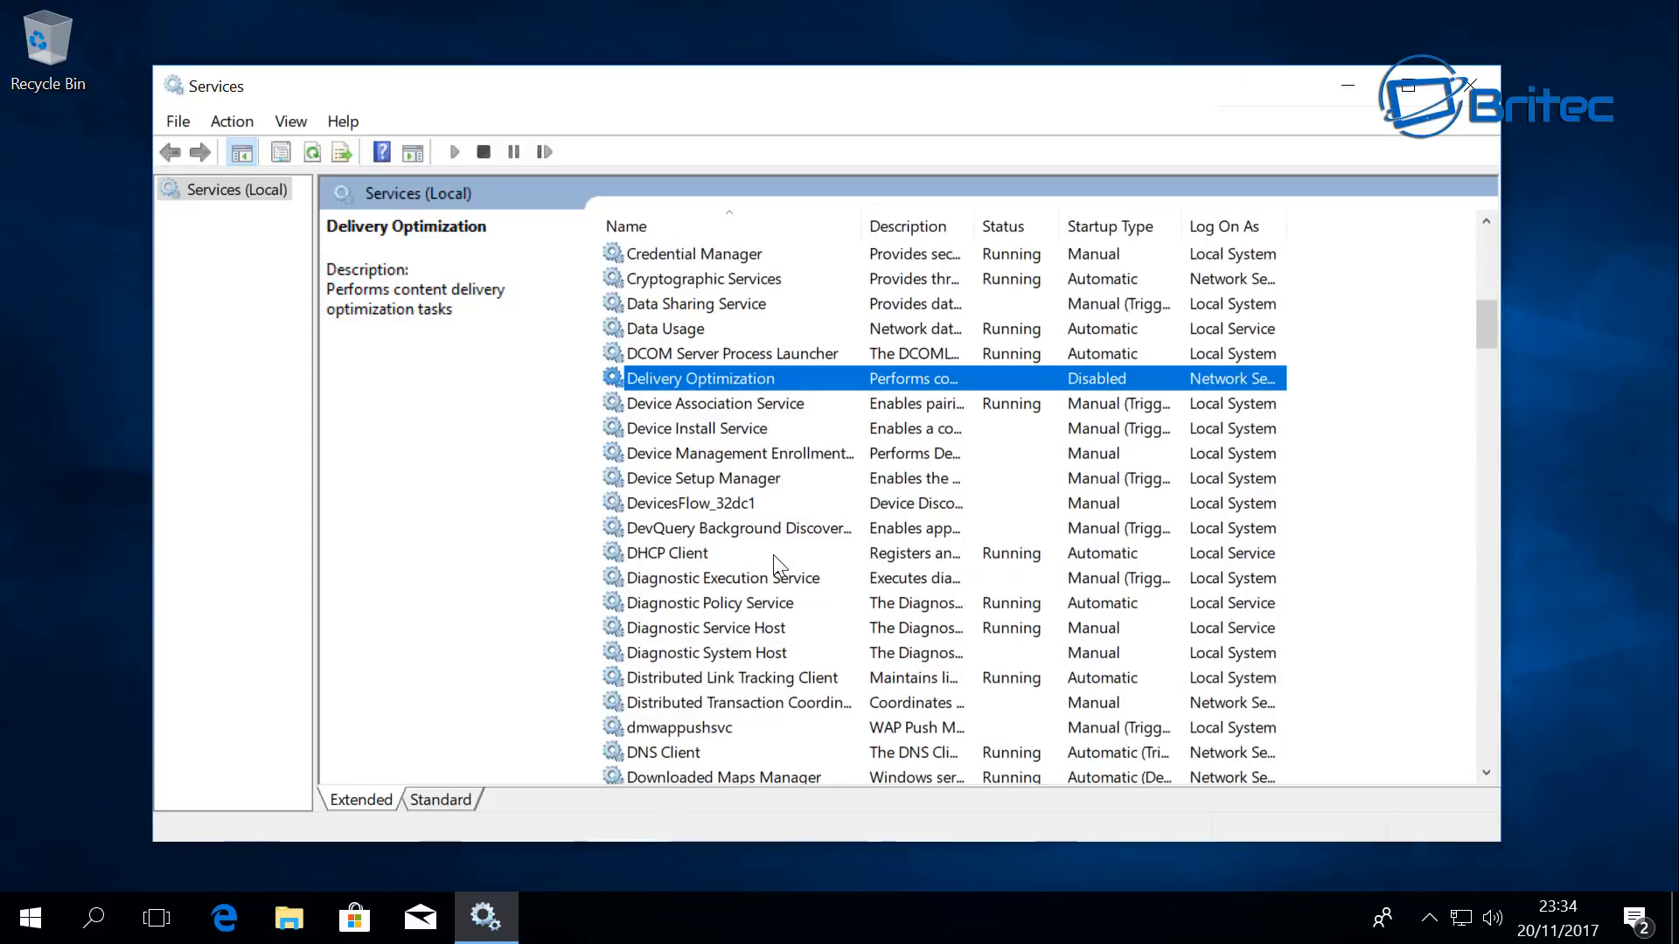
left_click(715, 656)
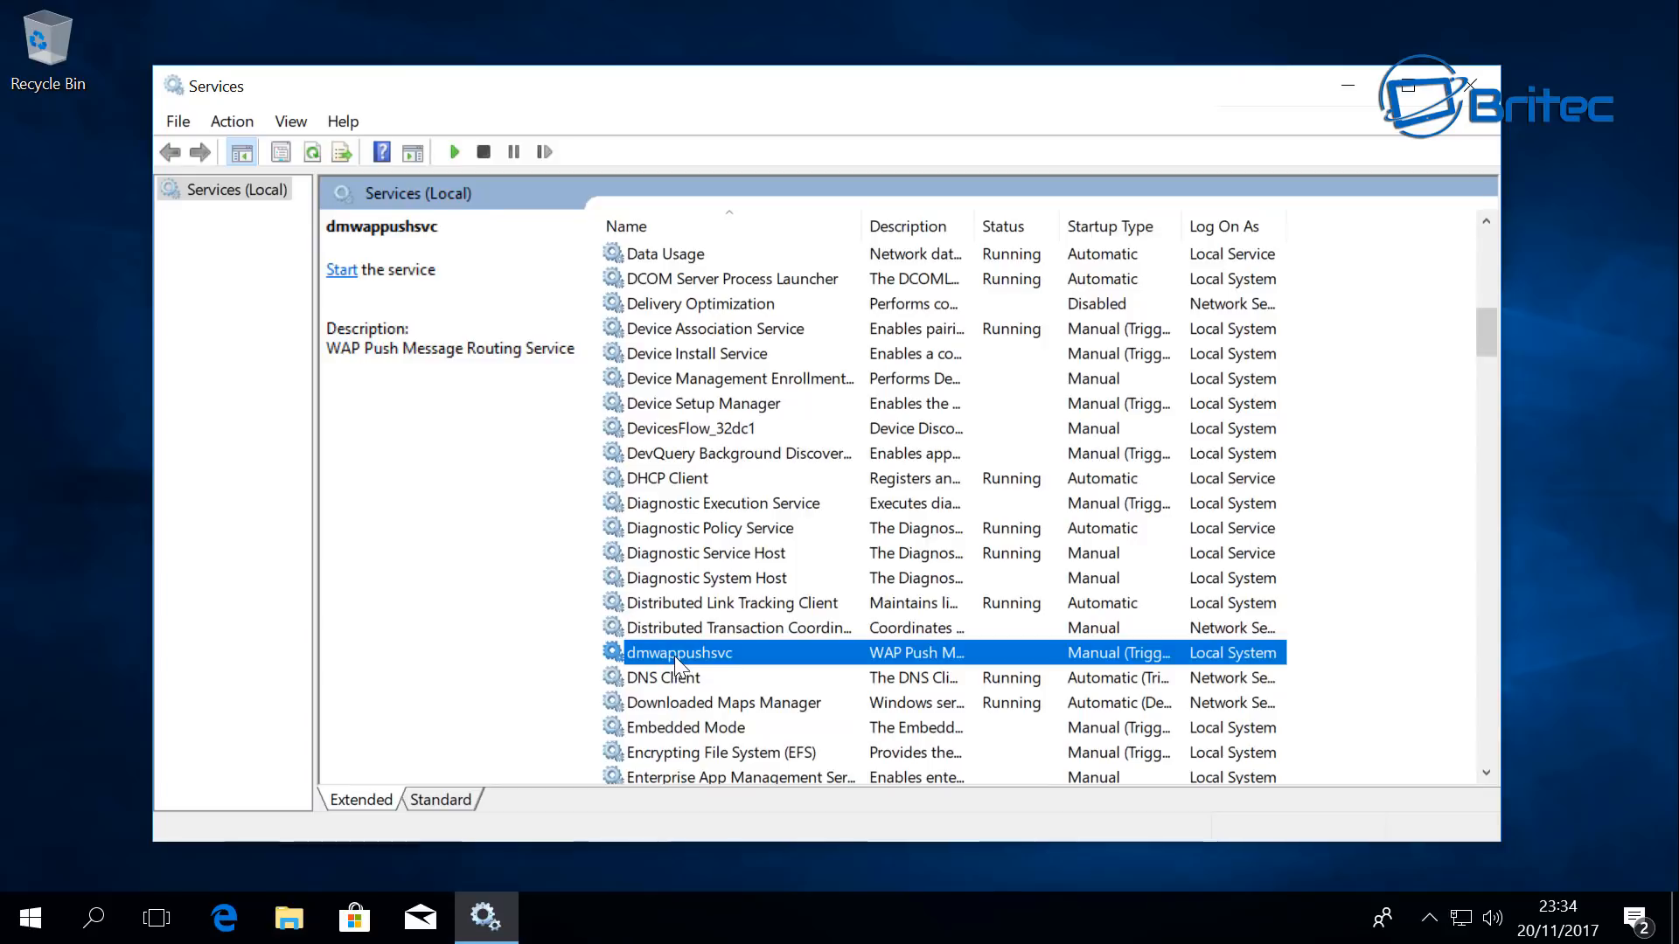
double_click(726, 663)
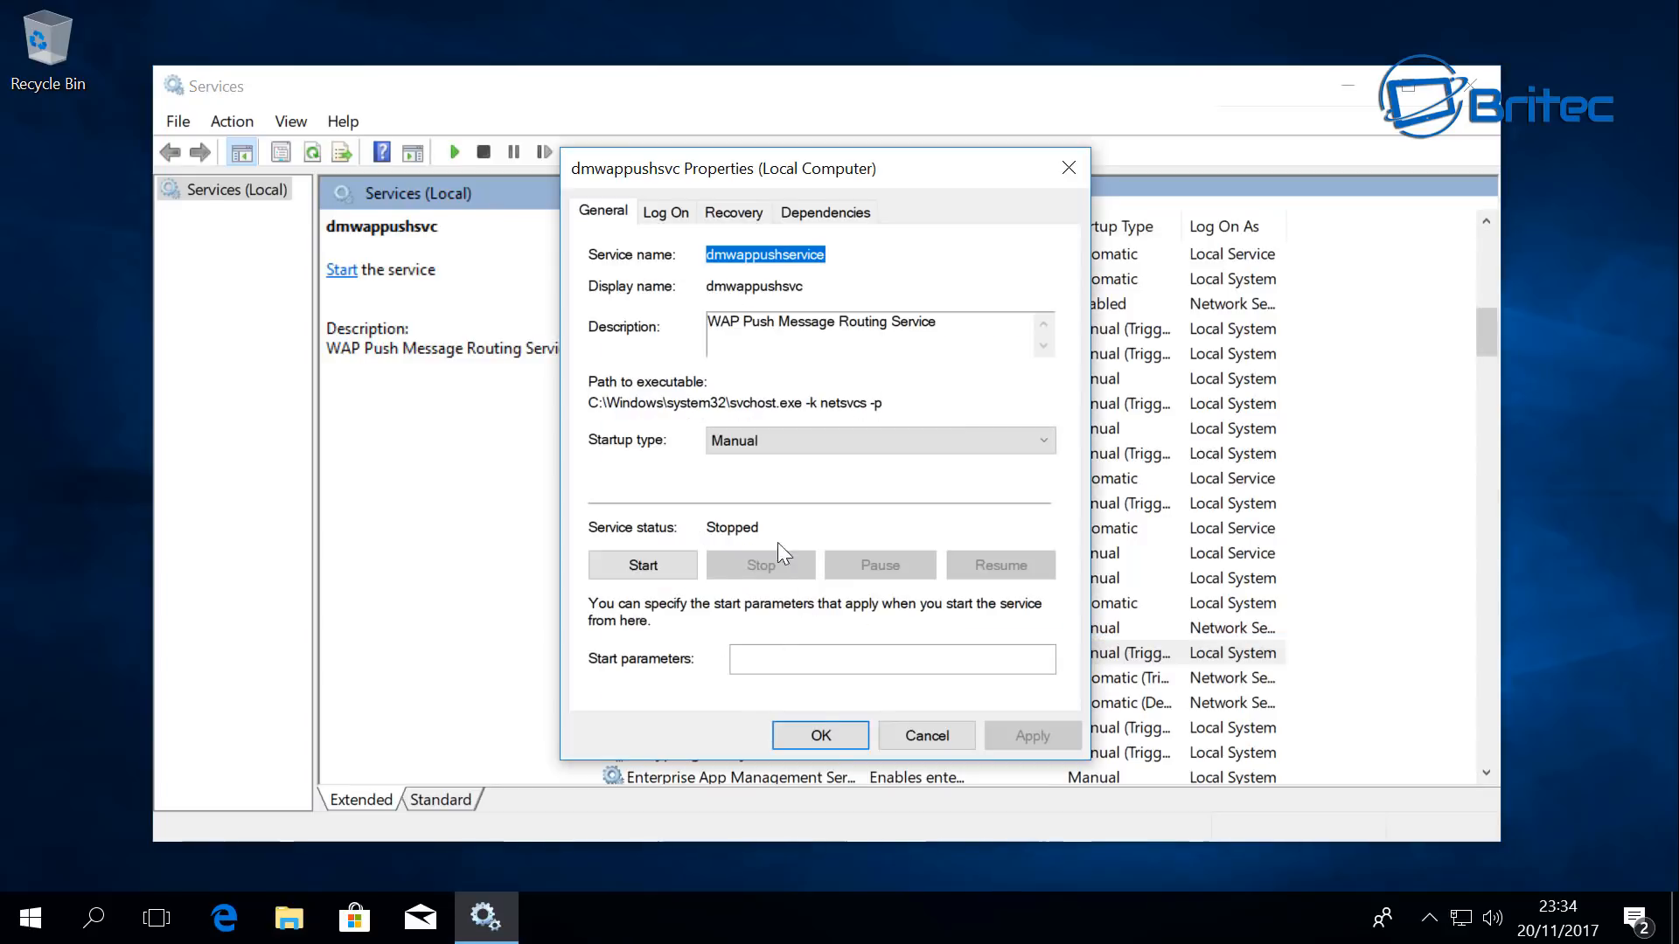
left_click(790, 446)
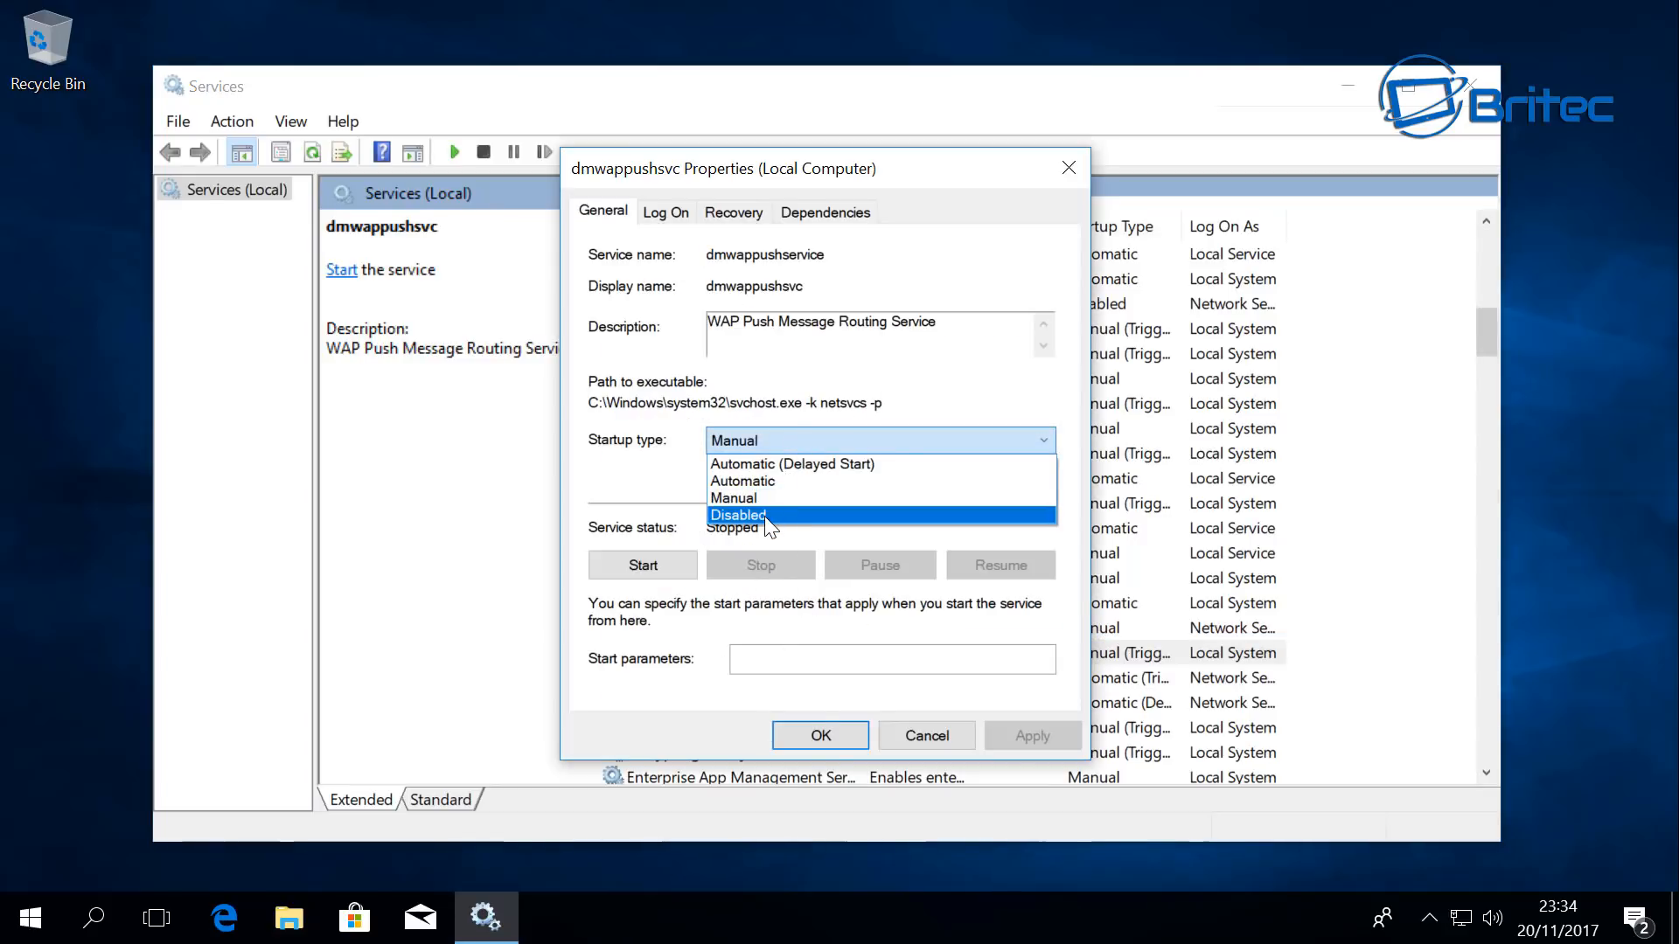
left_click(765, 518)
left_click(1028, 735)
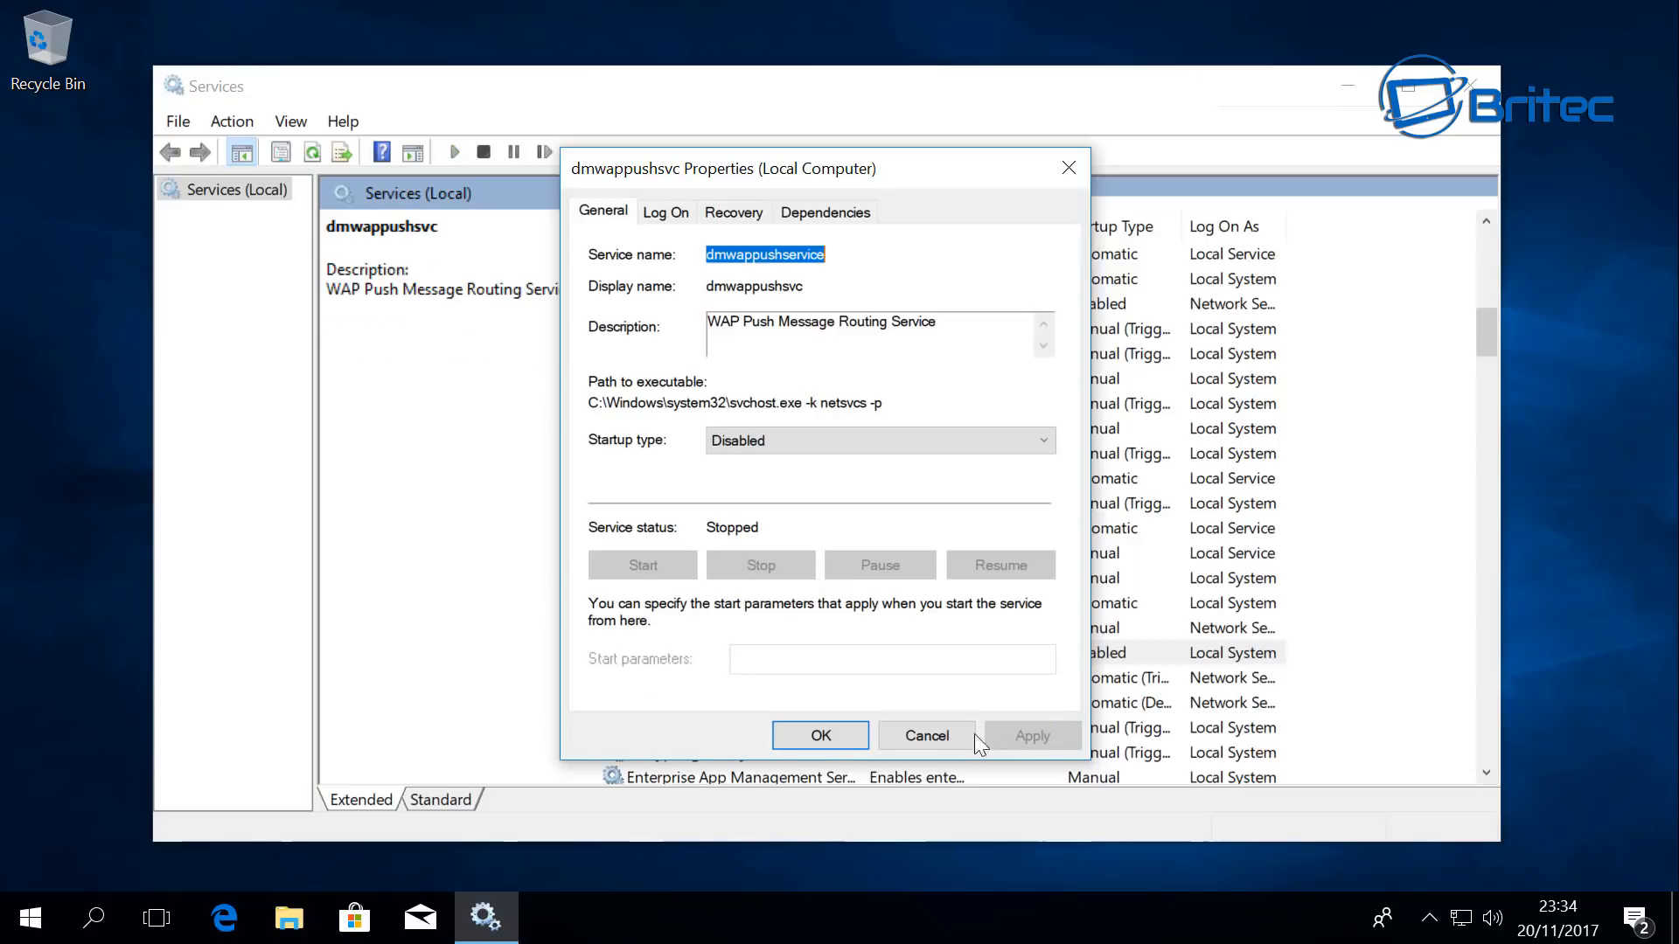
left_click(823, 734)
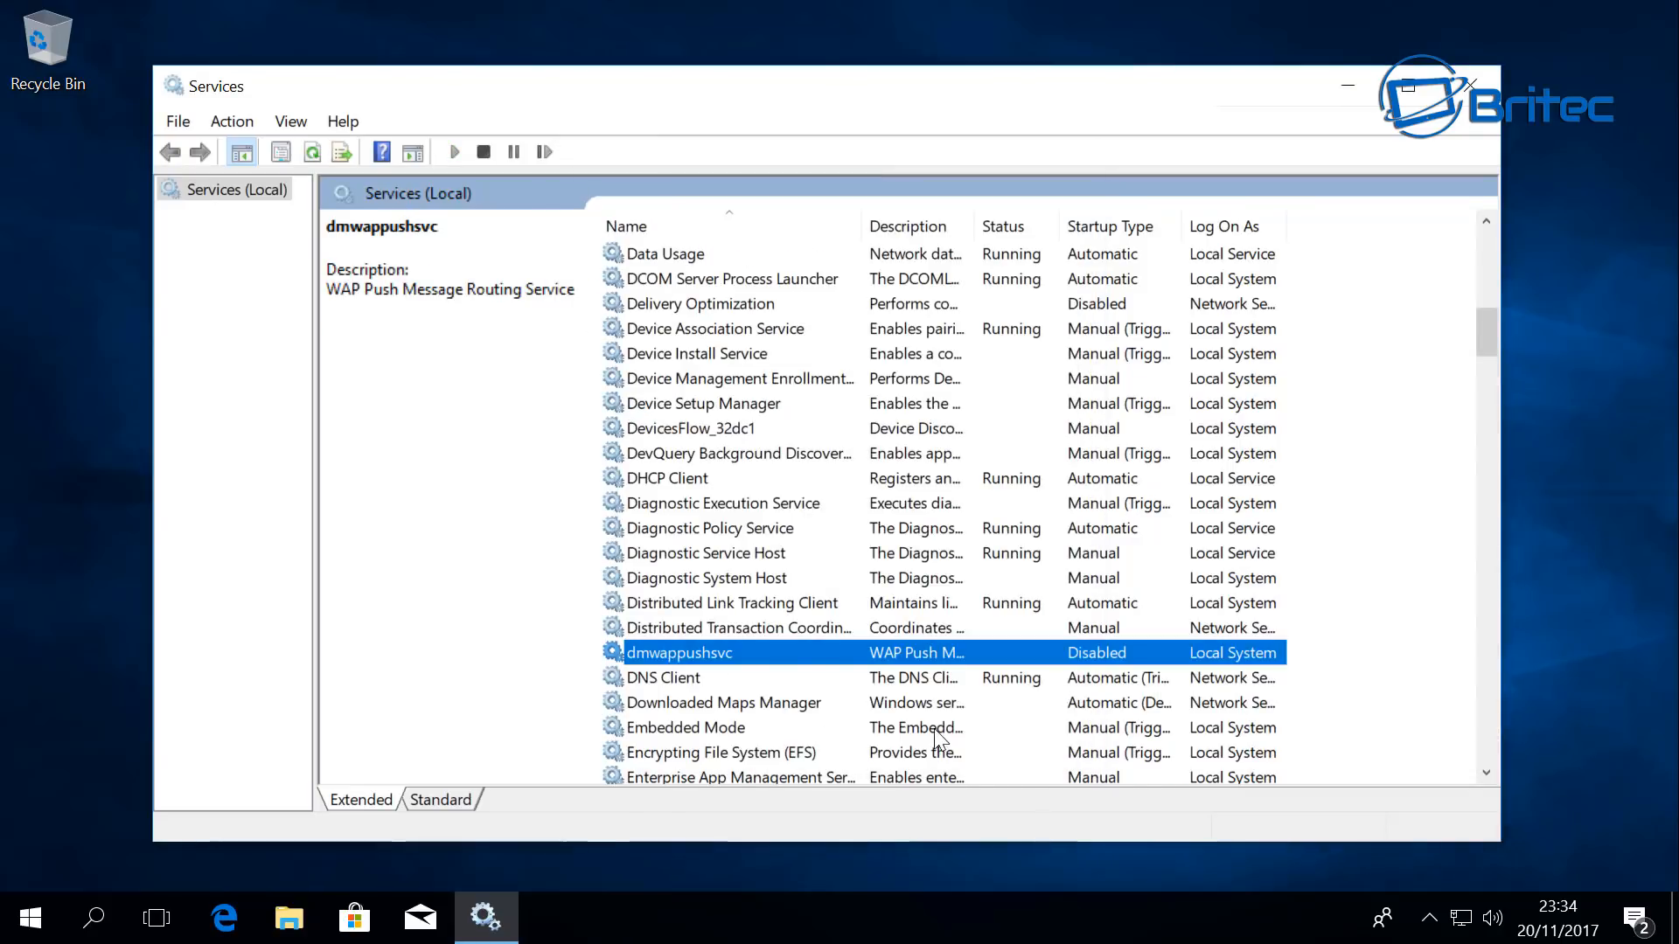
Step: Stop the Connected User Experiences and Telemetry service, set its startup type to Disabled, apply the change and close its properties
scroll(957, 752, "down", 1)
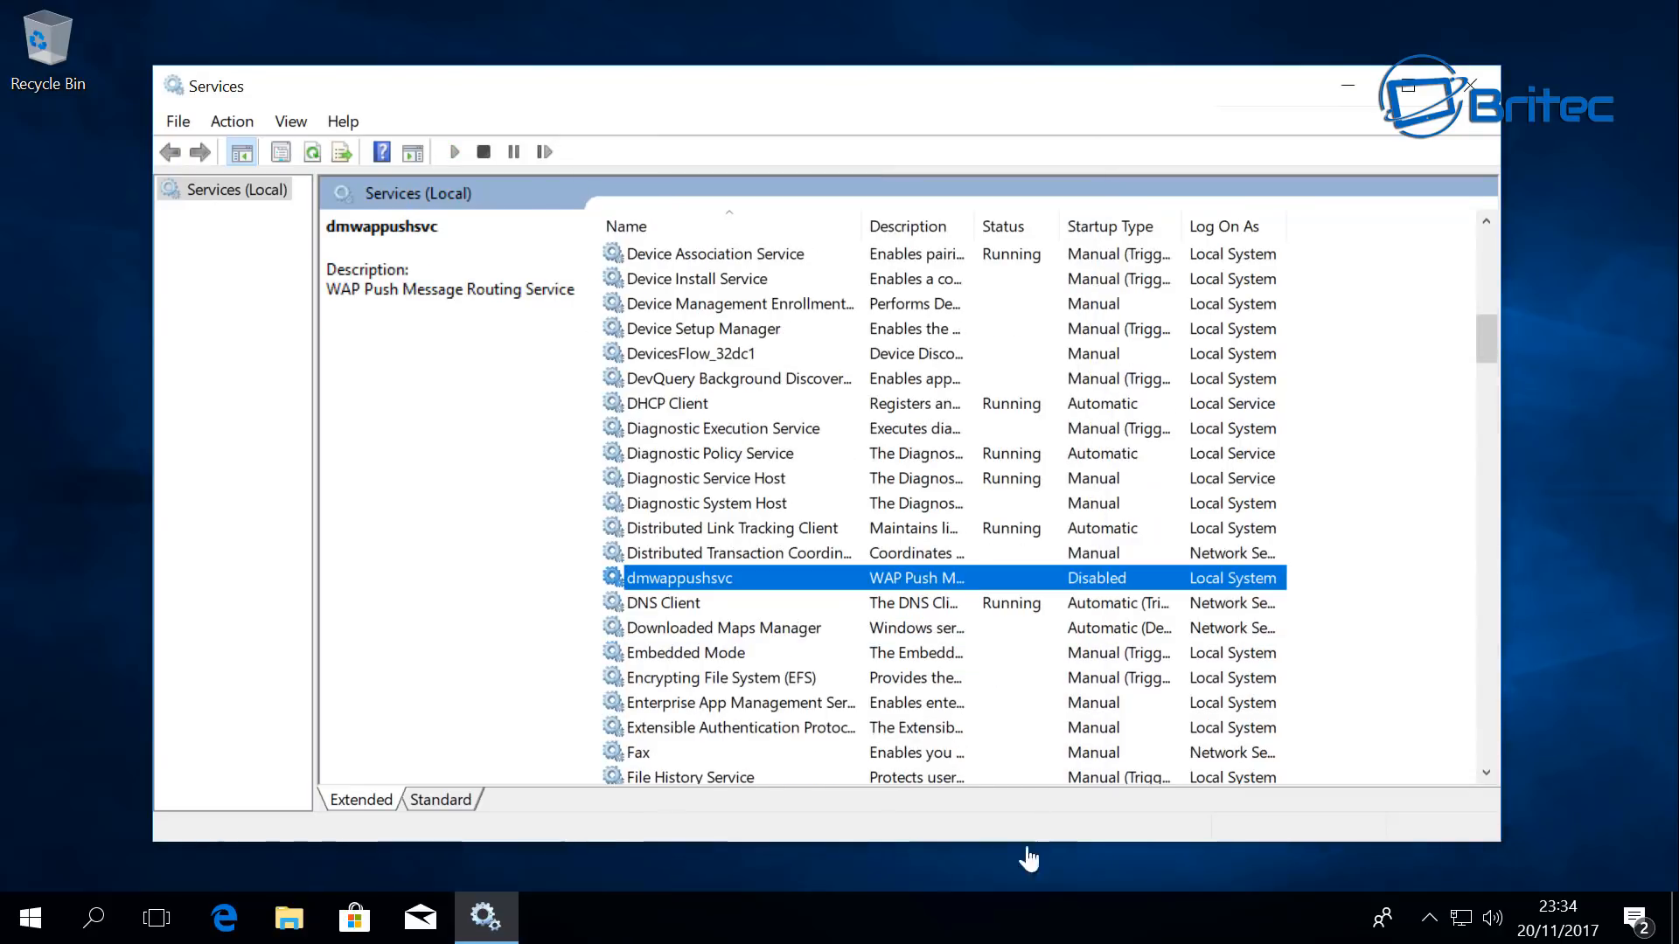
scroll(1337, 581, "up", 5)
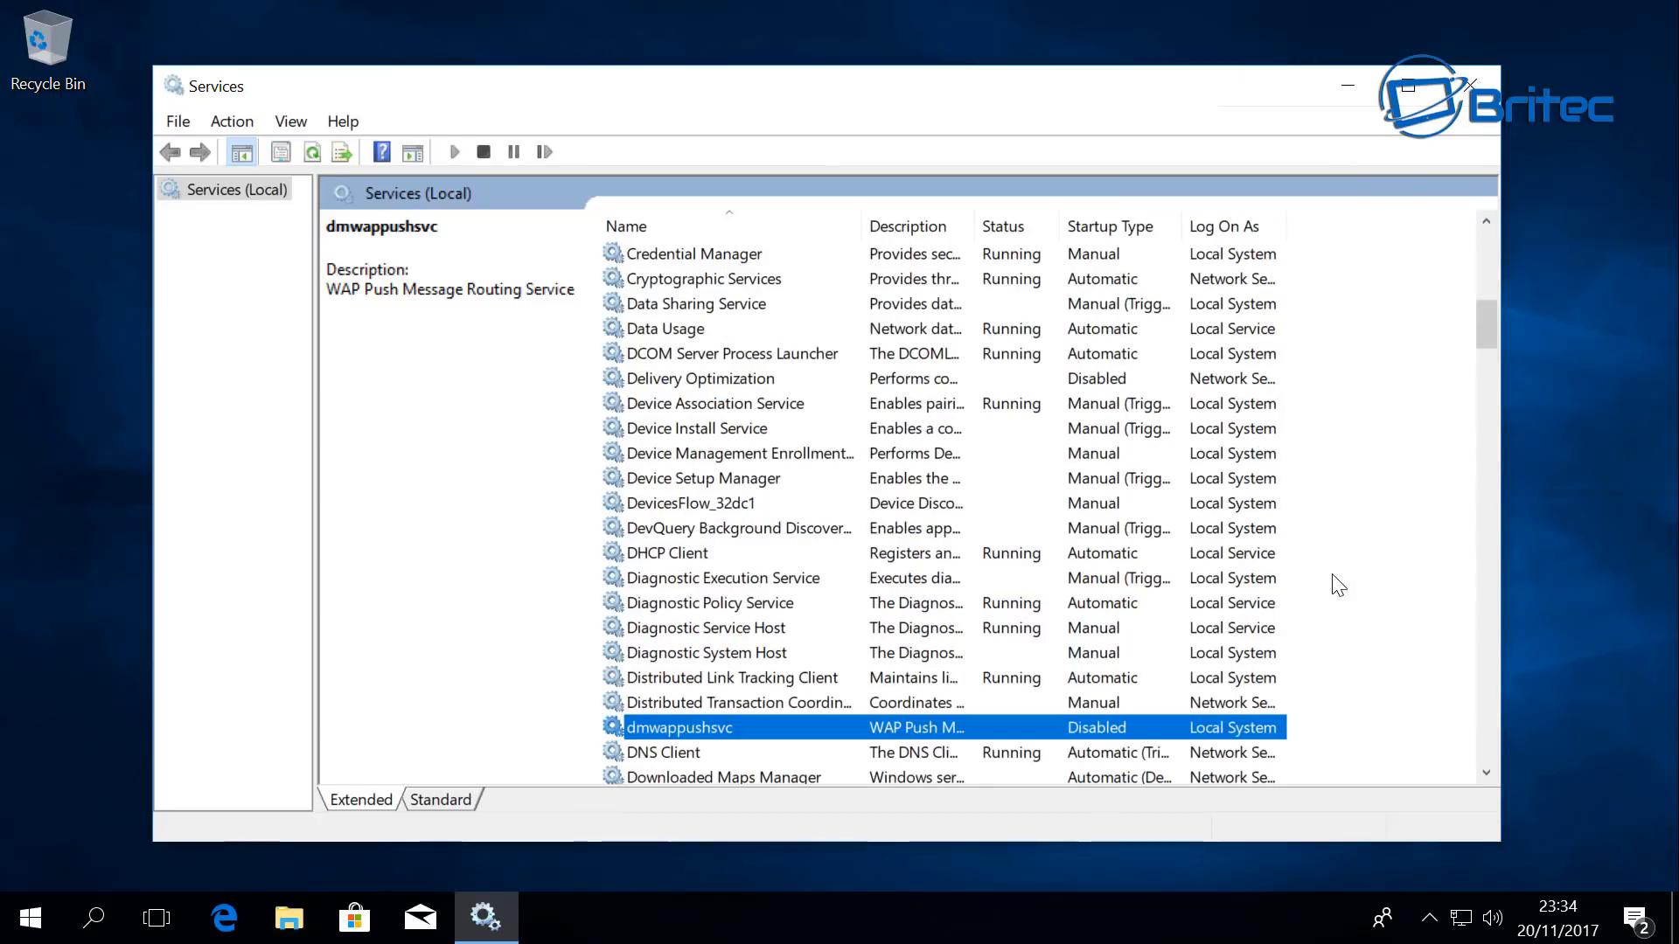
scroll(1329, 587, "down", 3)
scroll(1316, 594, "up", 1)
scroll(1309, 602, "up", 2)
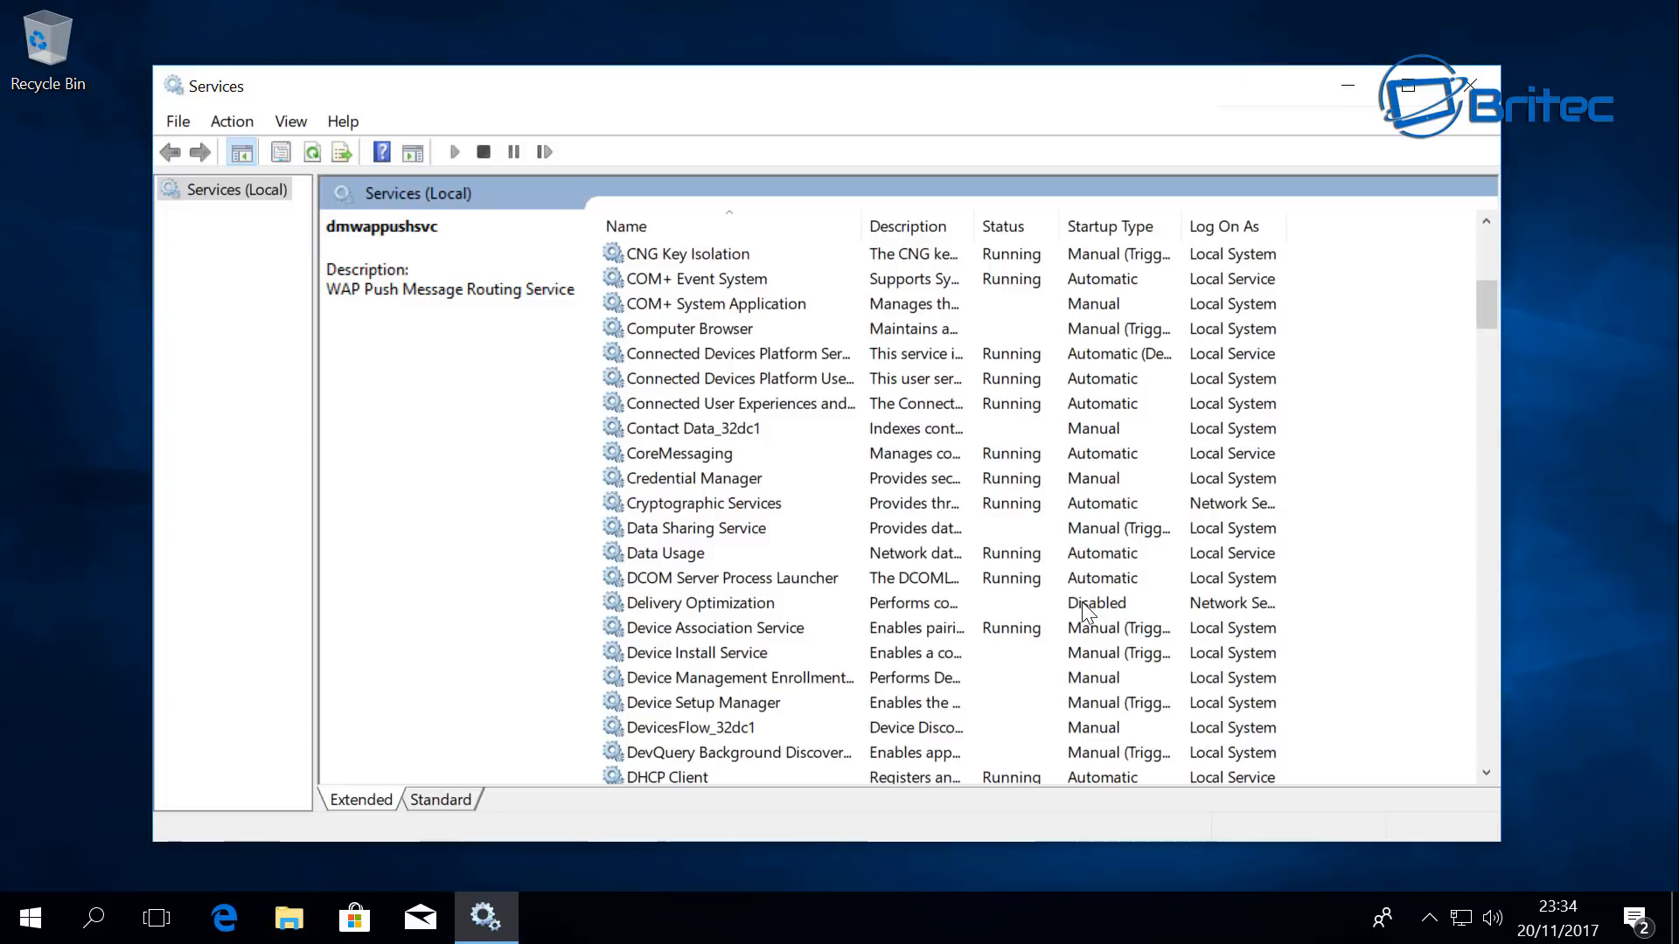
left_click(829, 407)
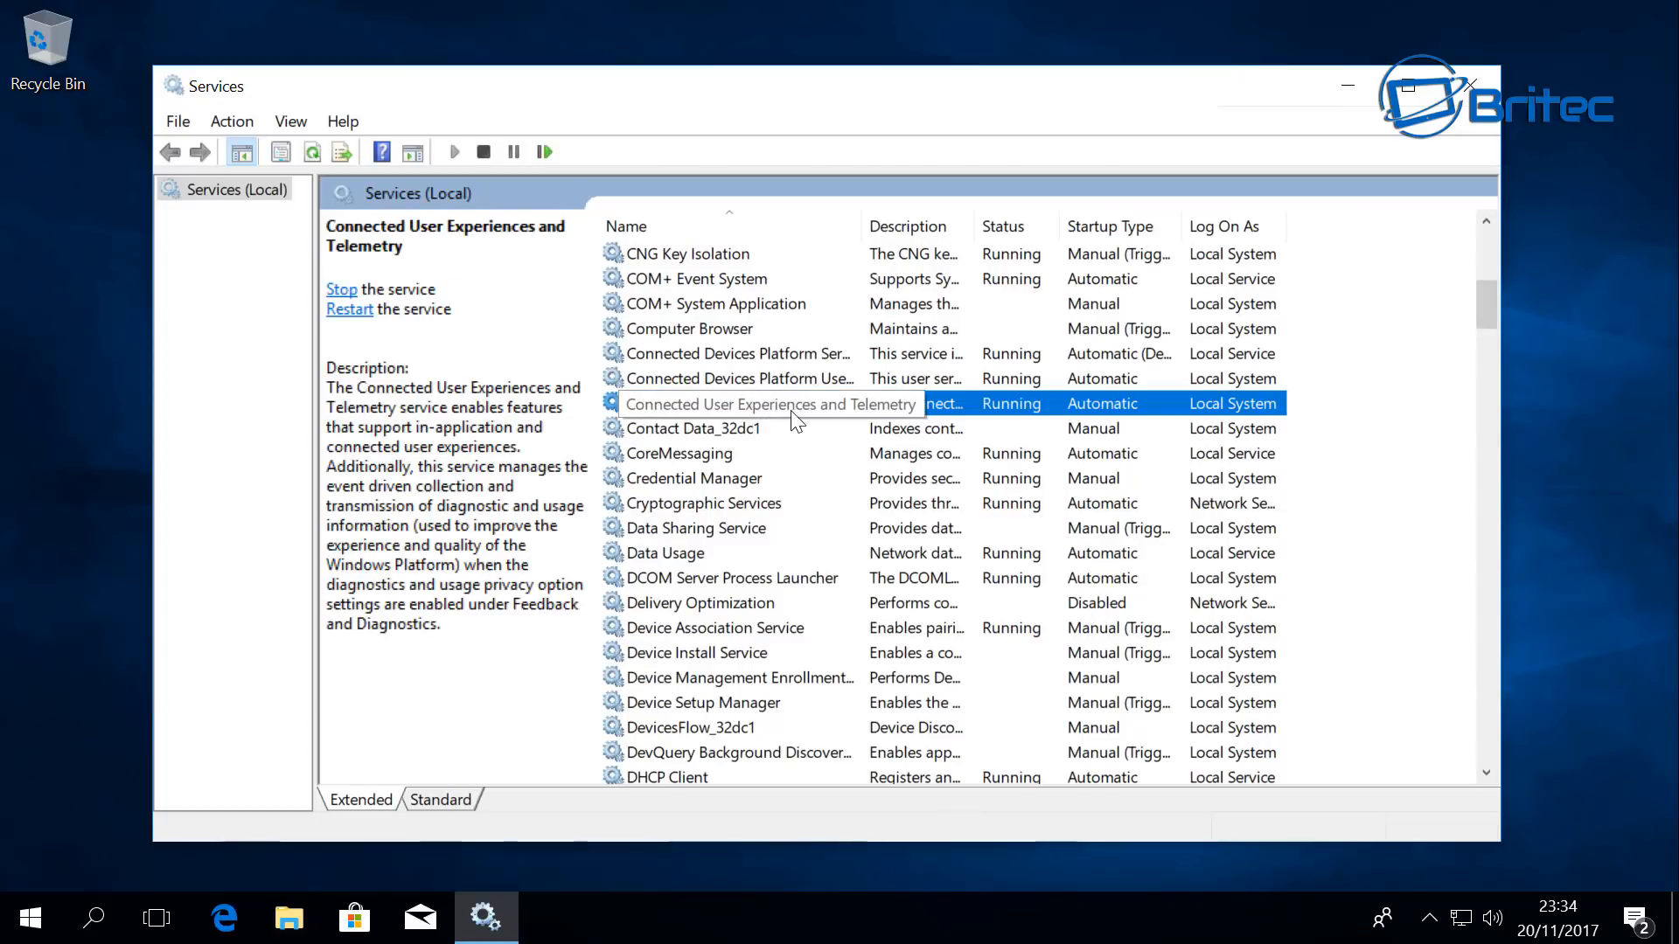
double_click(791, 409)
left_click(761, 564)
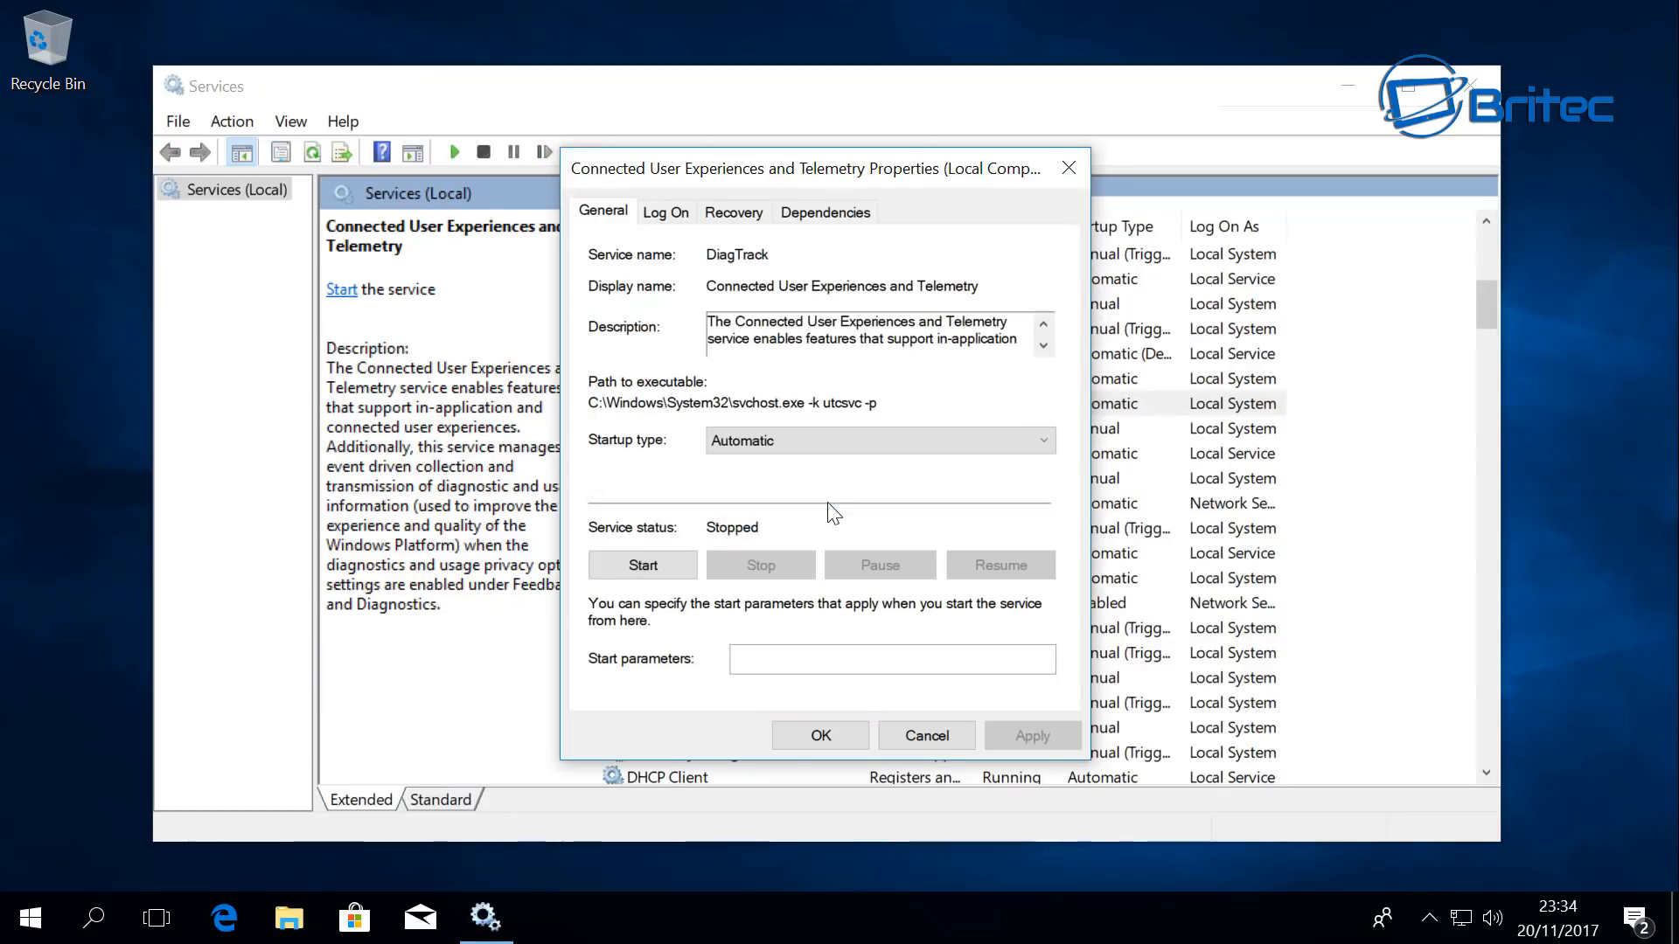
left_click(842, 437)
left_click(778, 509)
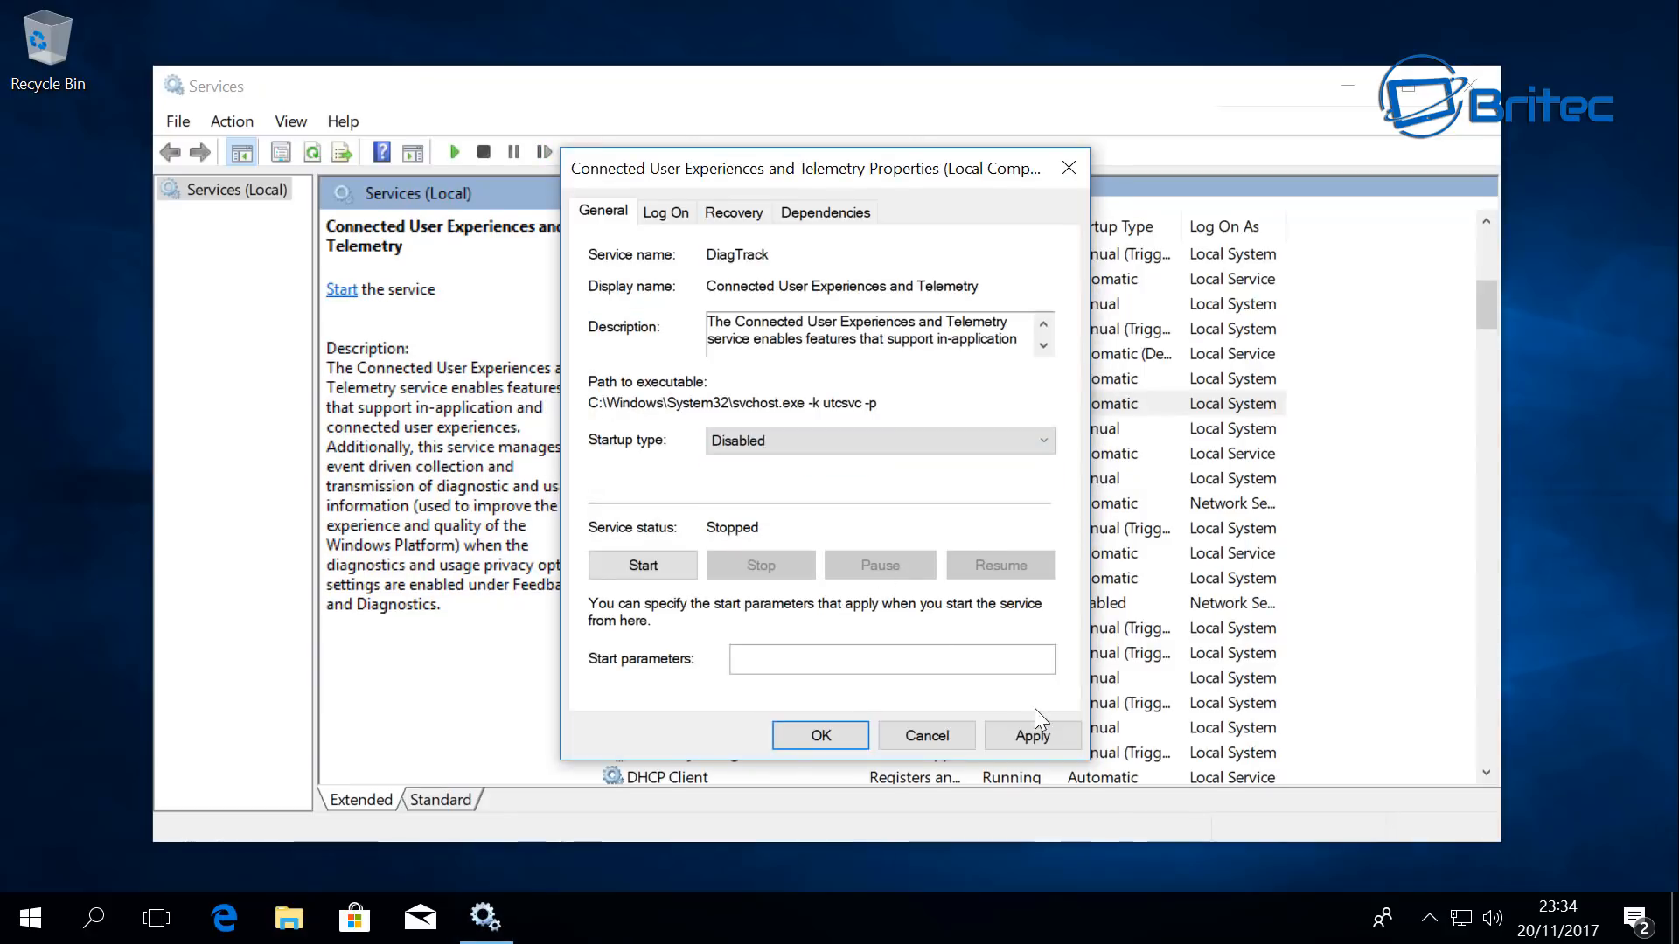
left_click(1019, 735)
left_click(809, 731)
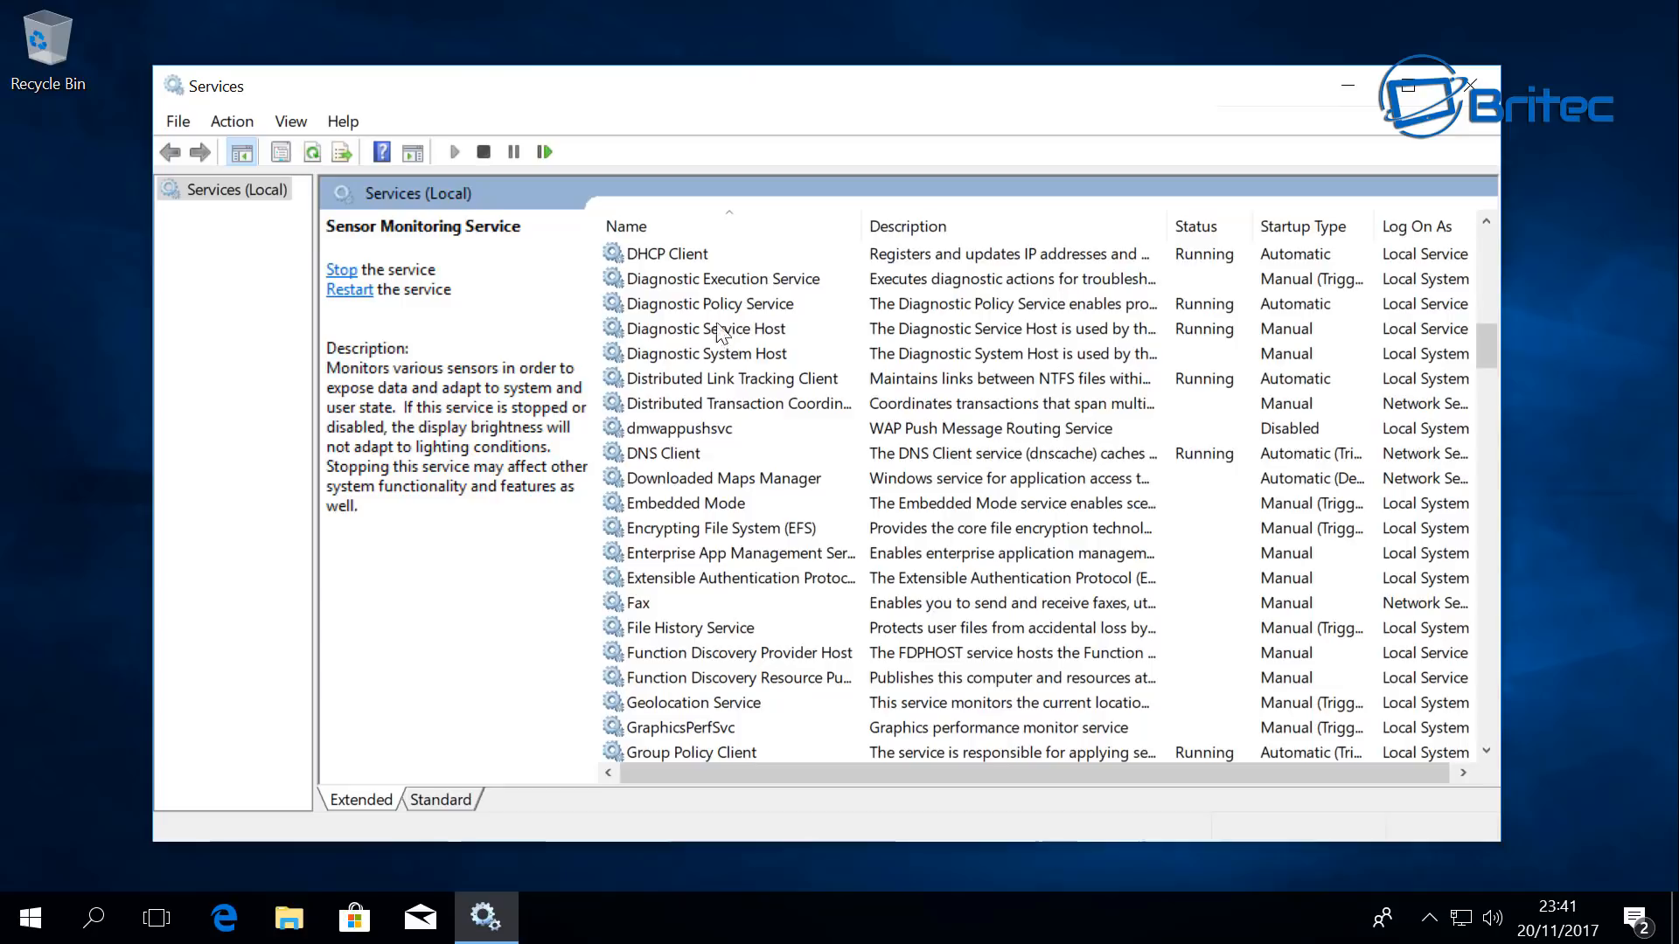
Step: Review the services list from Diagnostic Policy Service through Remote Registry to the Xbox services, checking their descriptions and startup types
left_click(769, 306)
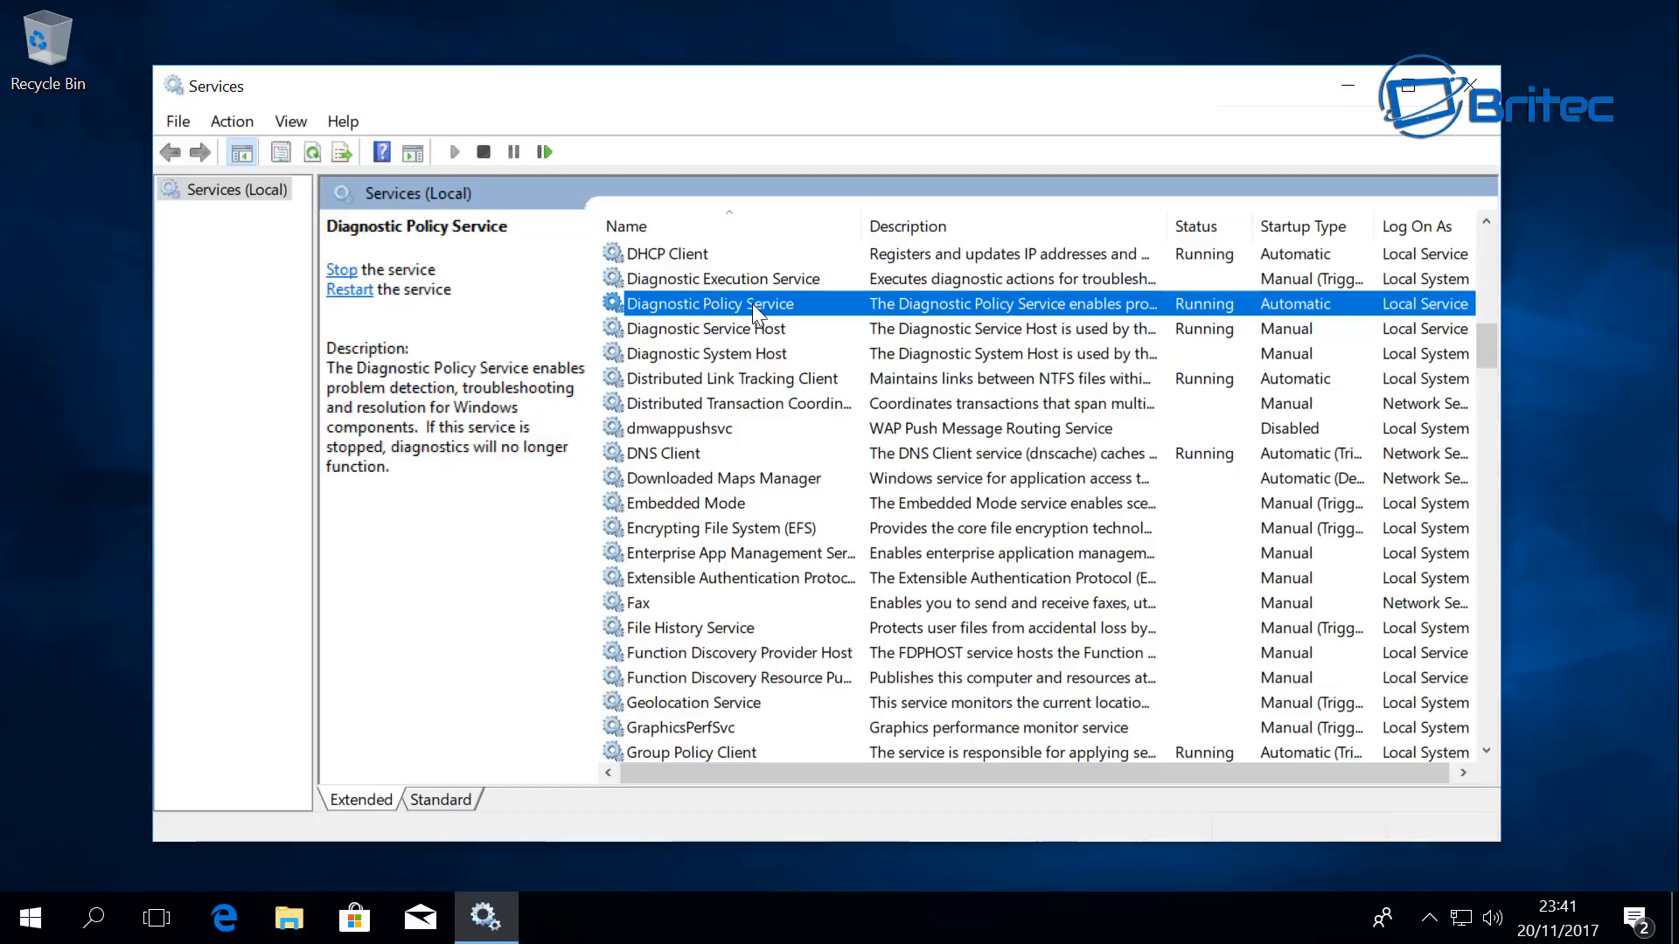
scroll(776, 546, "down", 13)
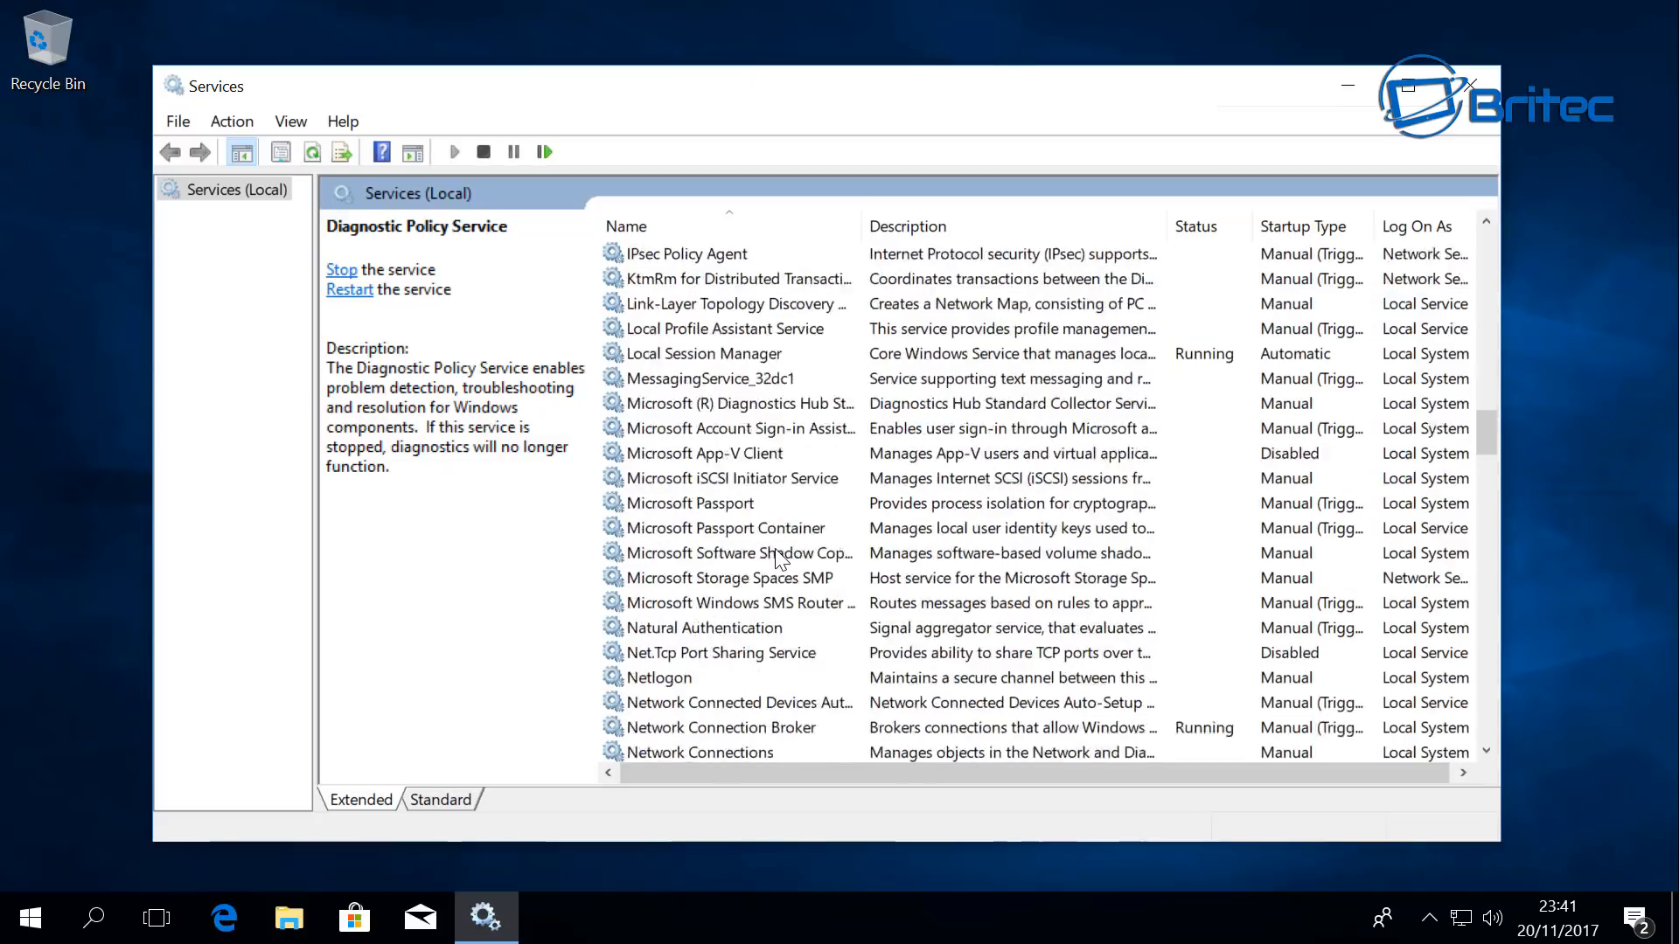
scroll(780, 560, "down", 5)
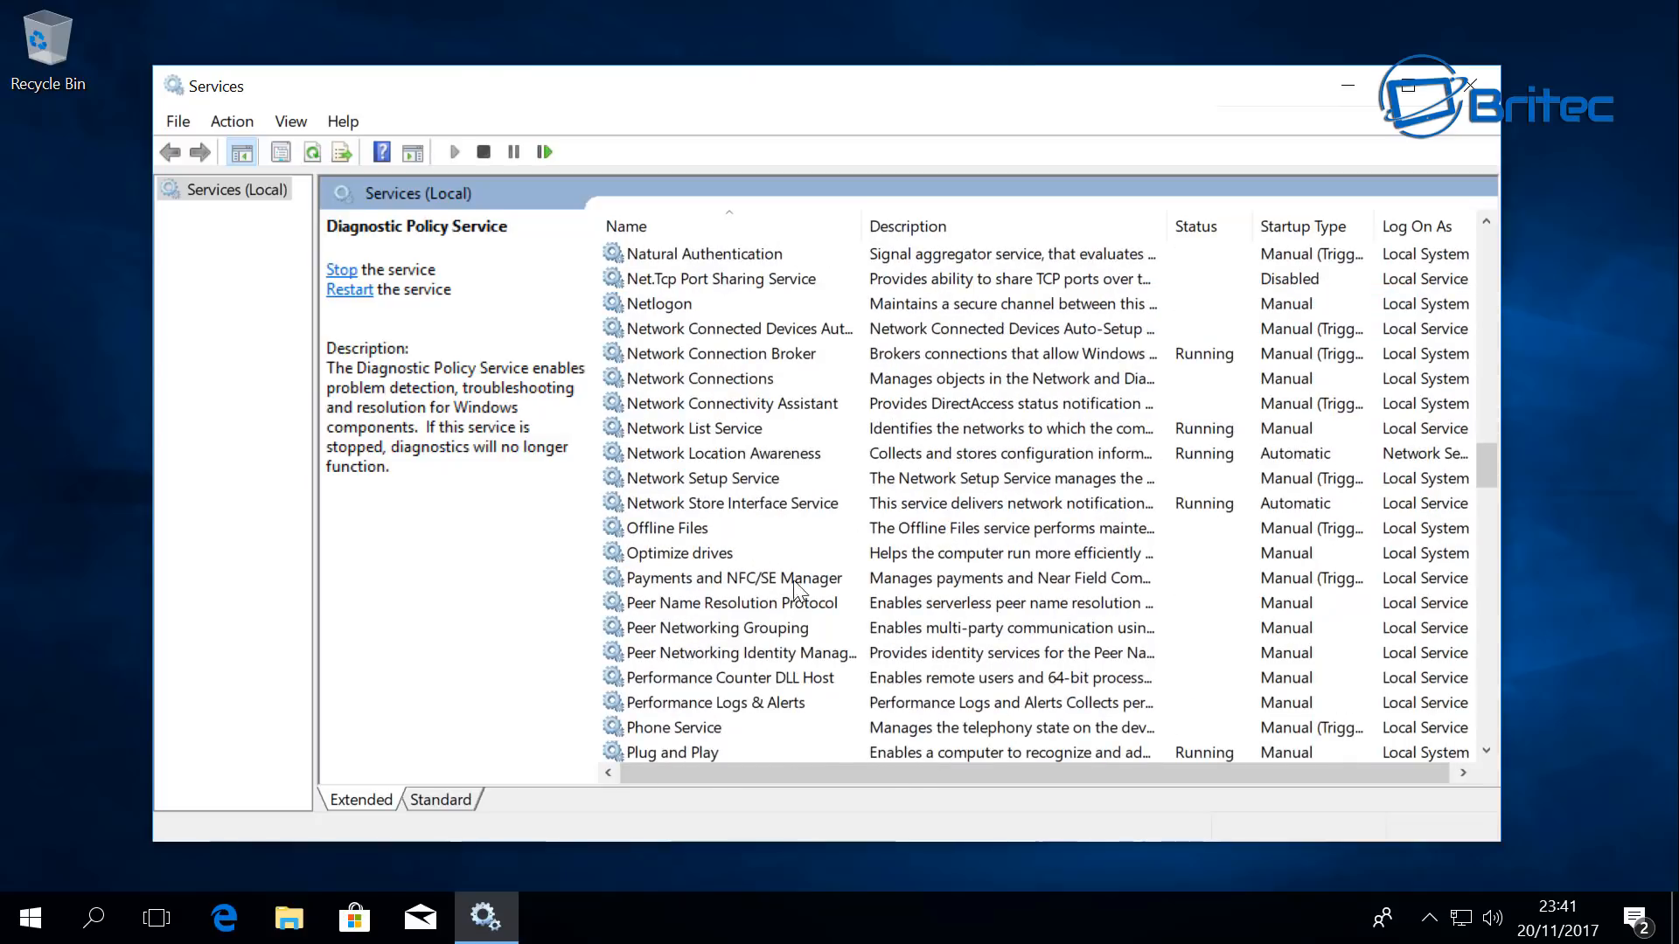
scroll(771, 628, "down", 2)
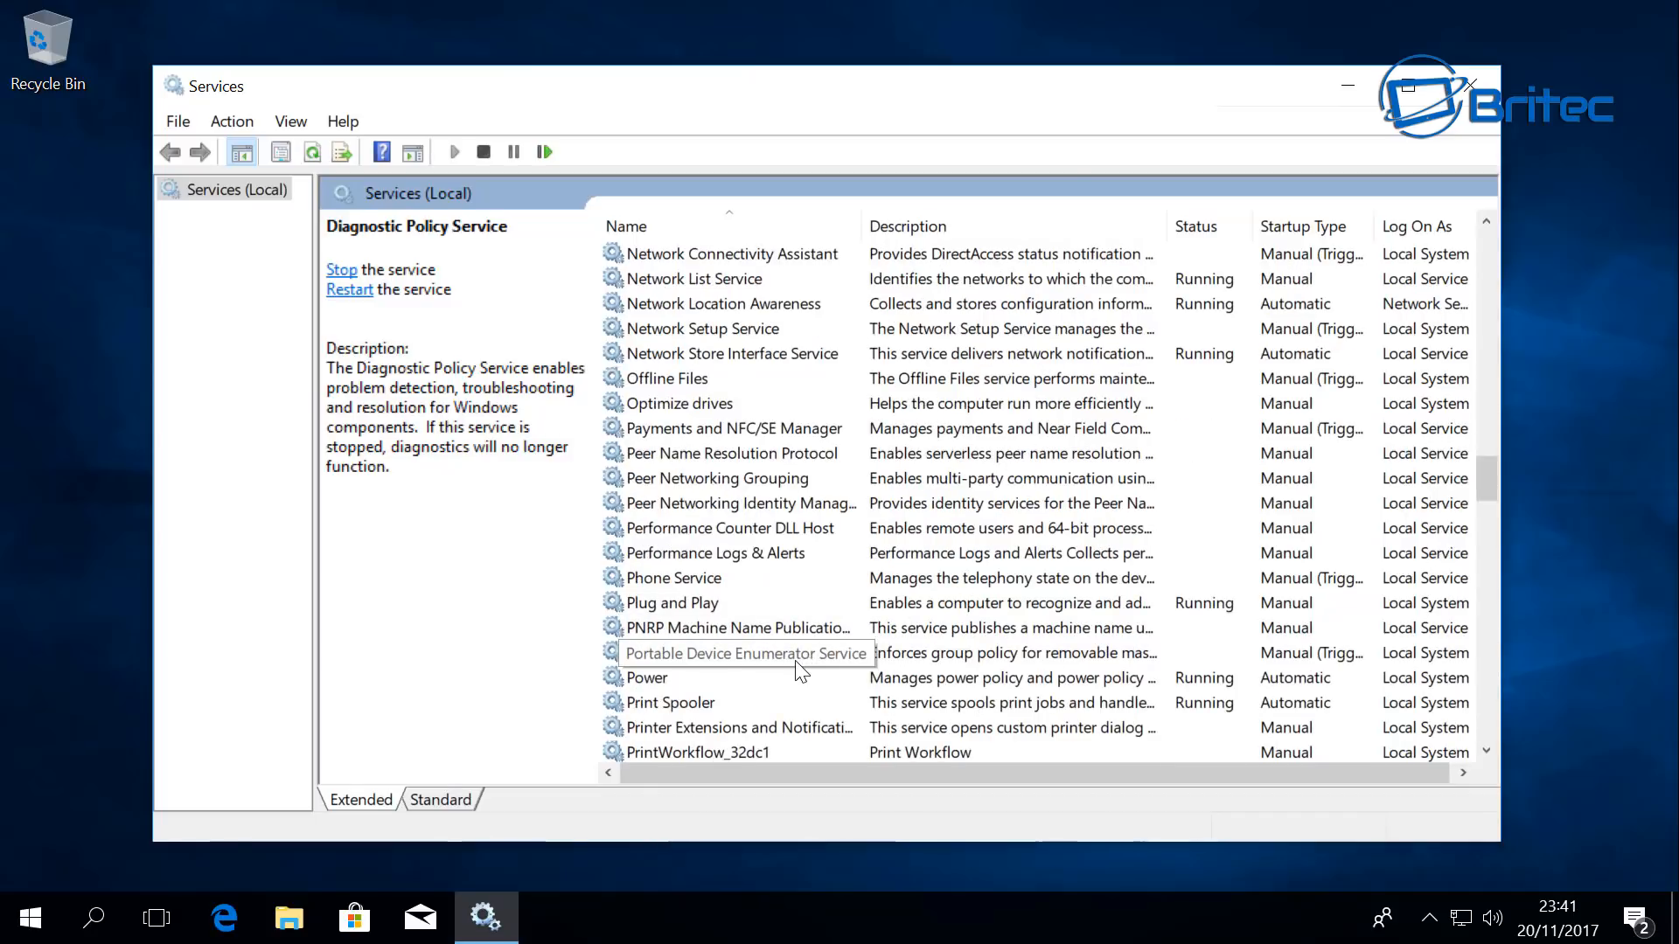
scroll(800, 674, "down", 2)
scroll(792, 639, "down", 2)
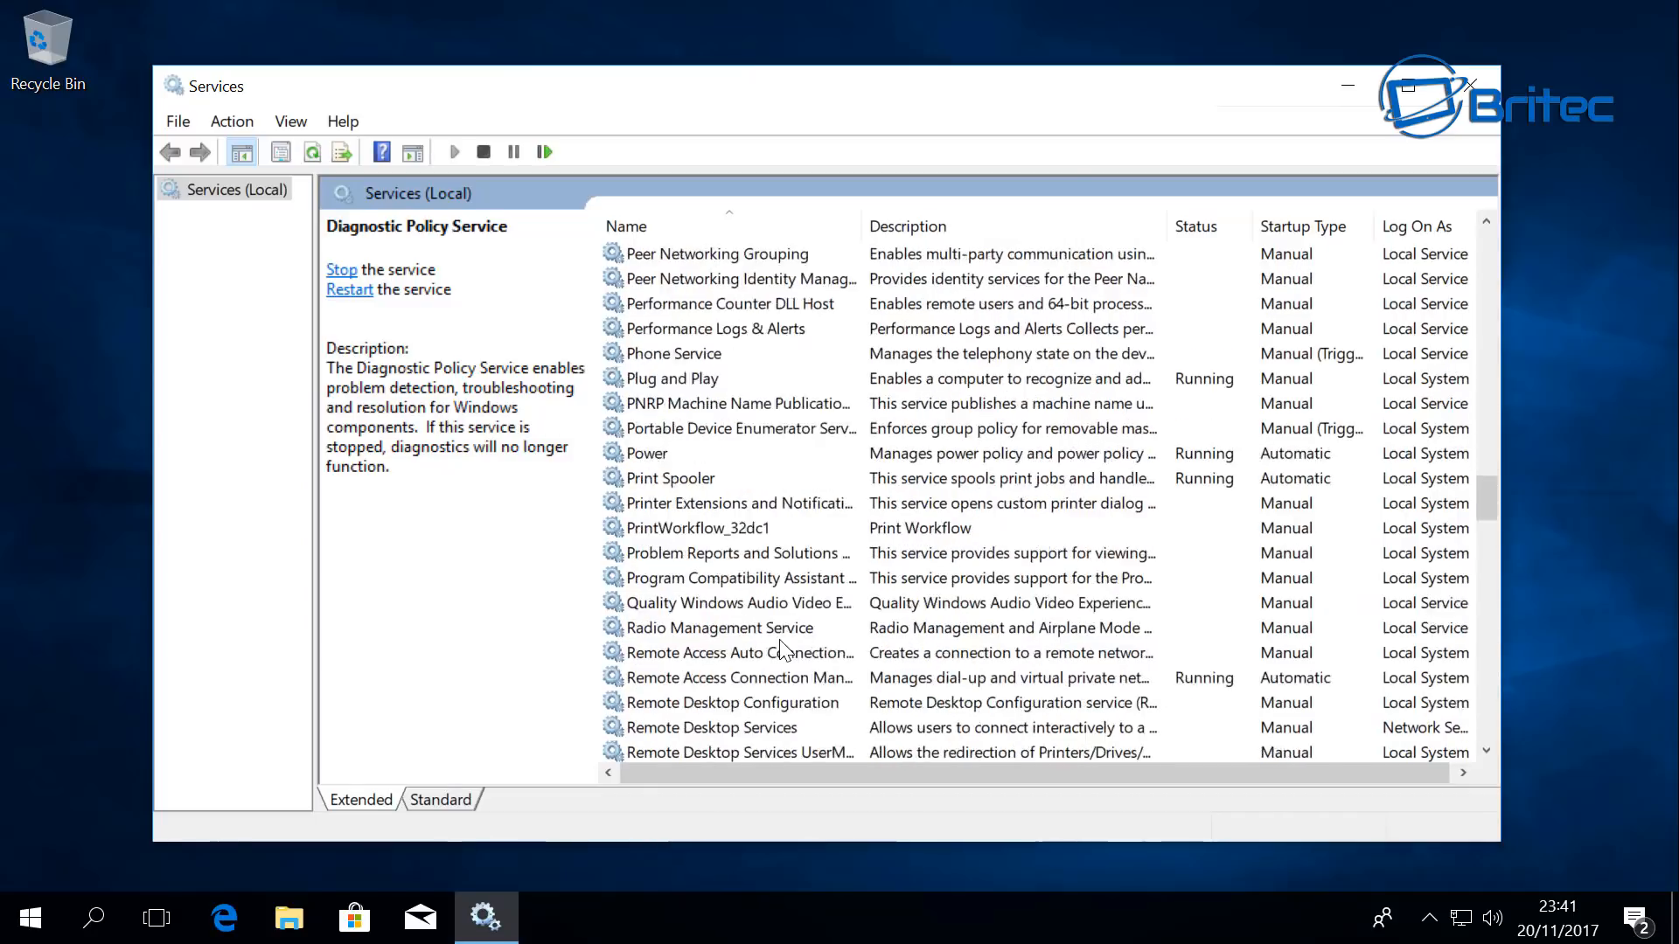
scroll(778, 660, "down", 2)
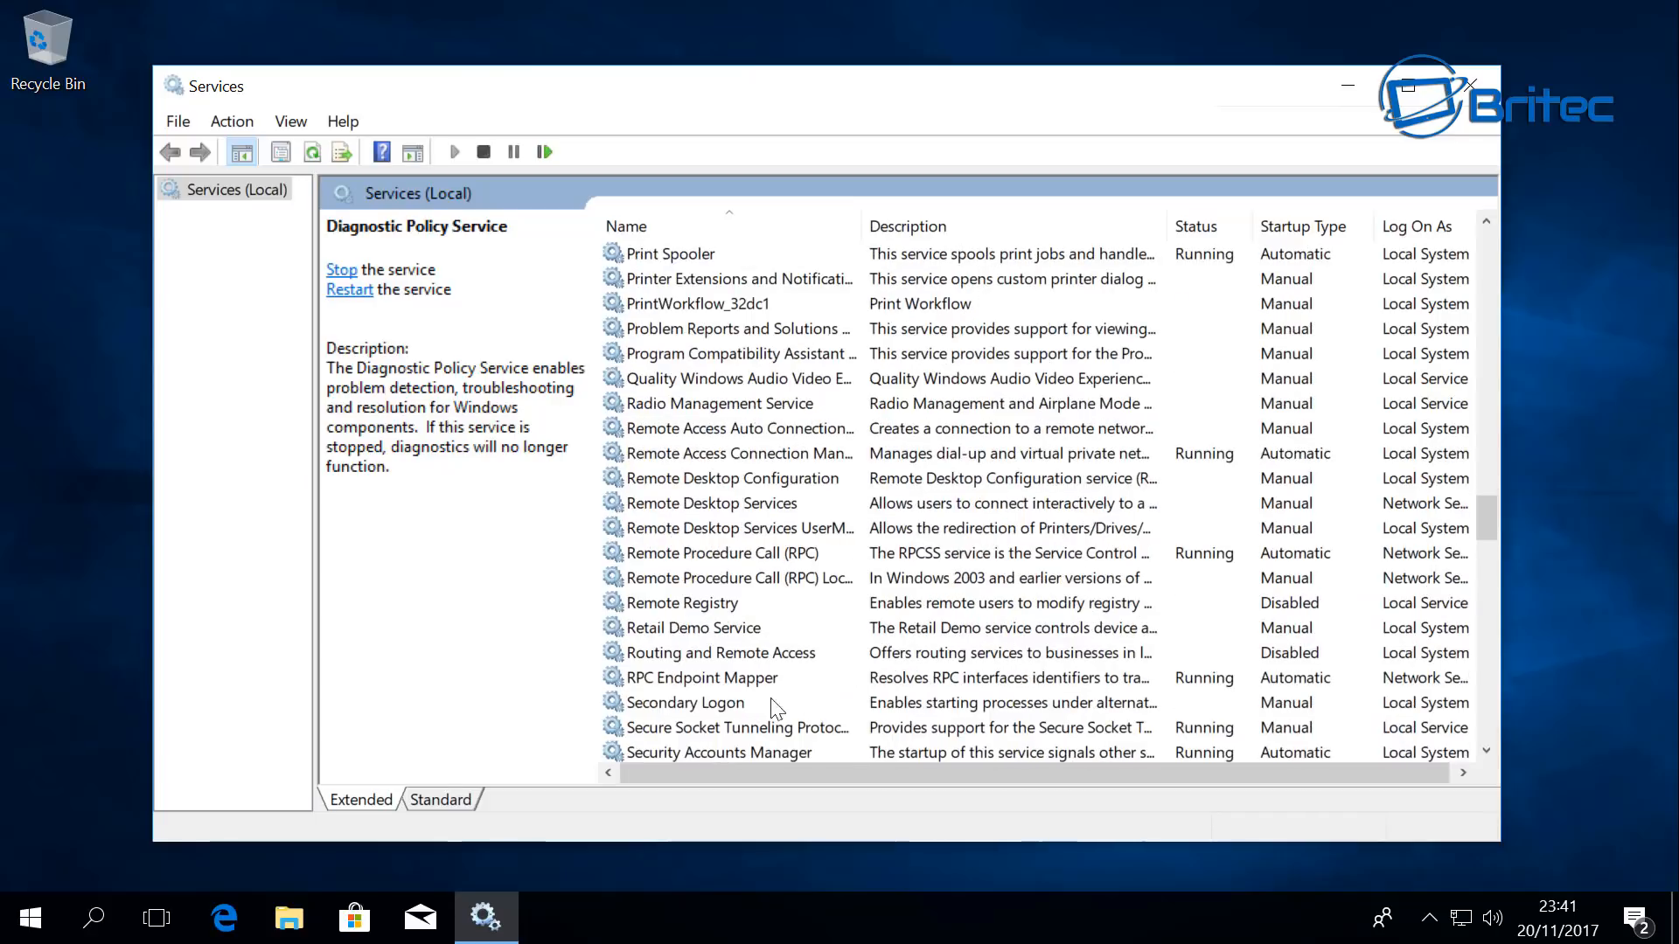
left_click(777, 603)
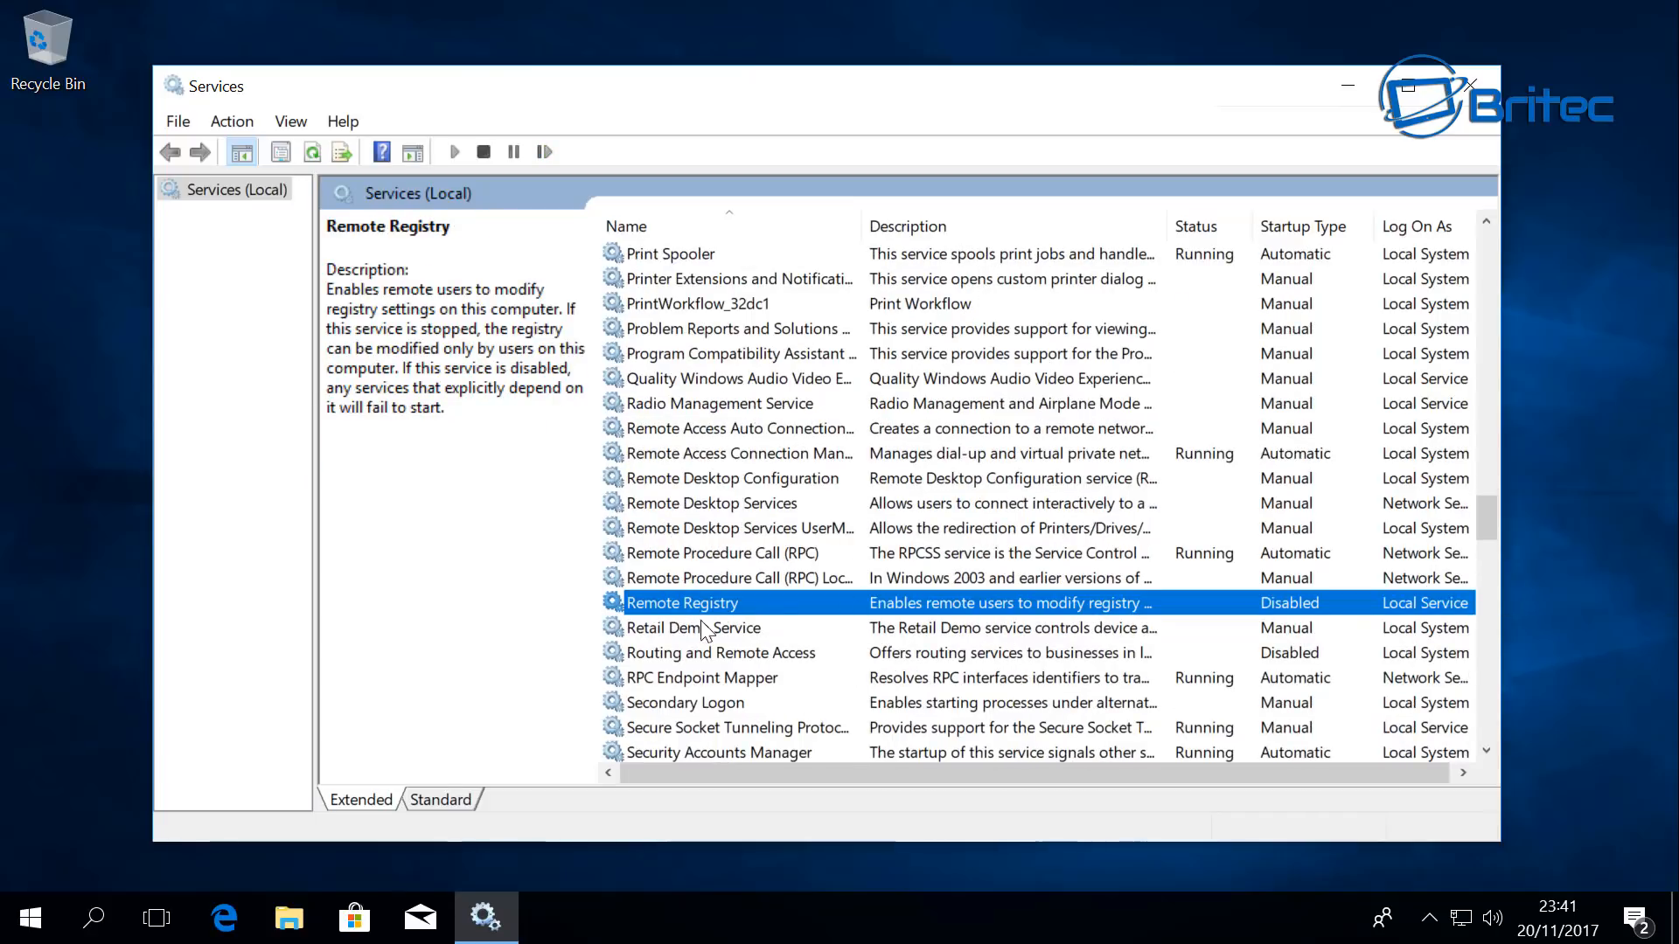
scroll(853, 647, "down", 4)
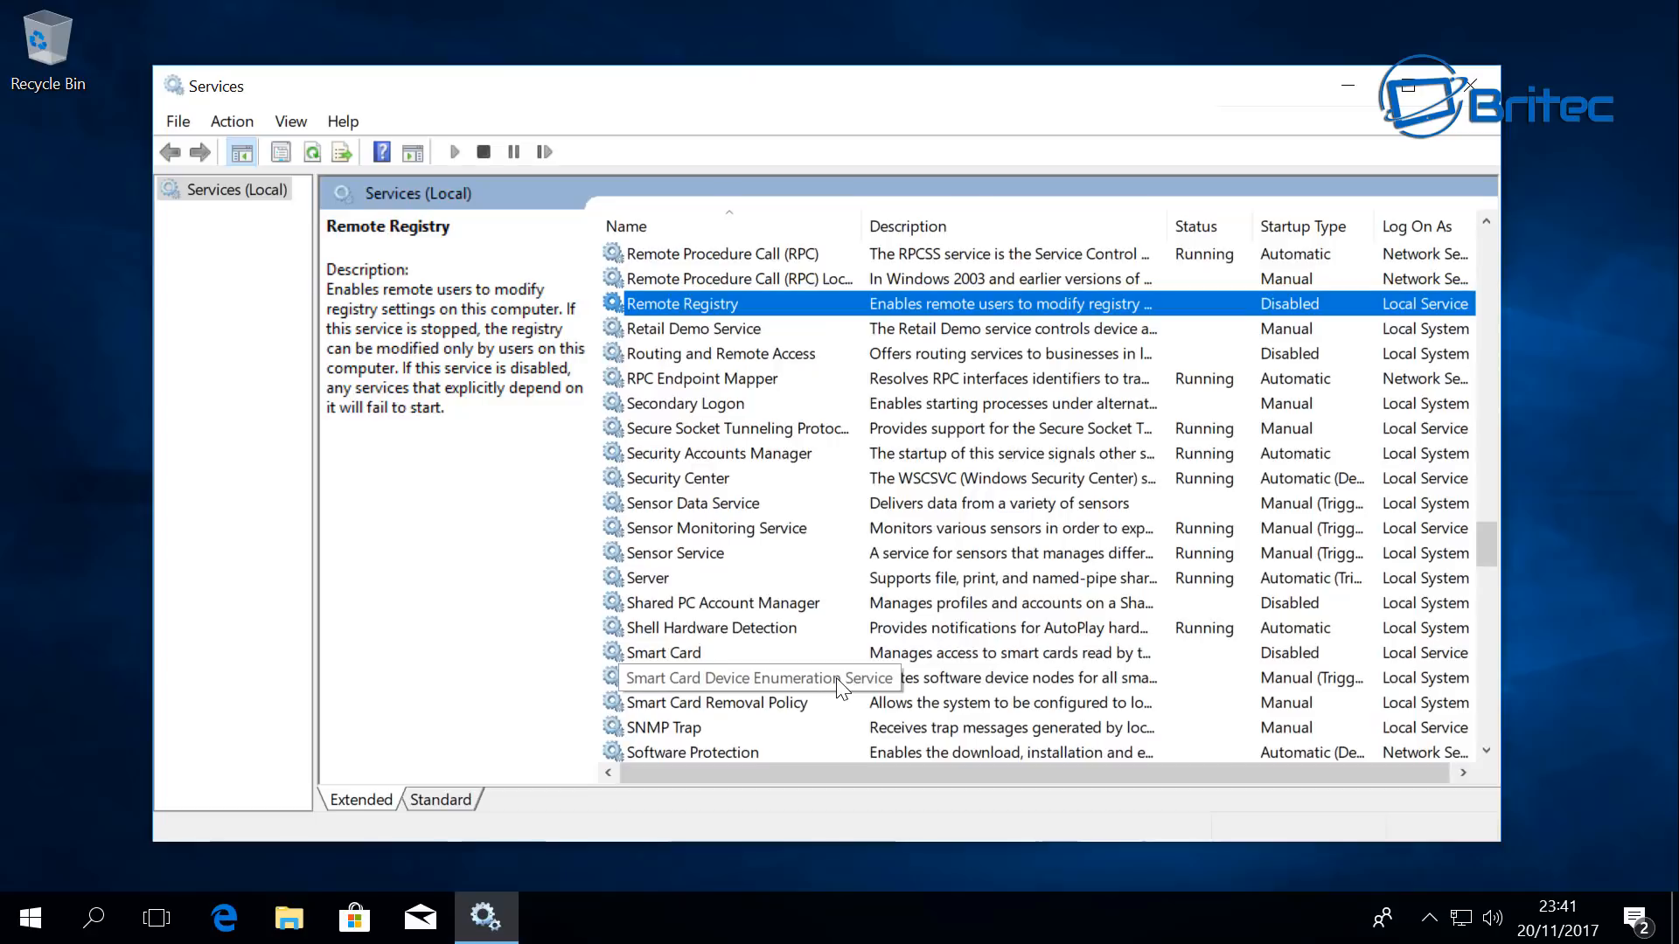
scroll(835, 682, "down", 11)
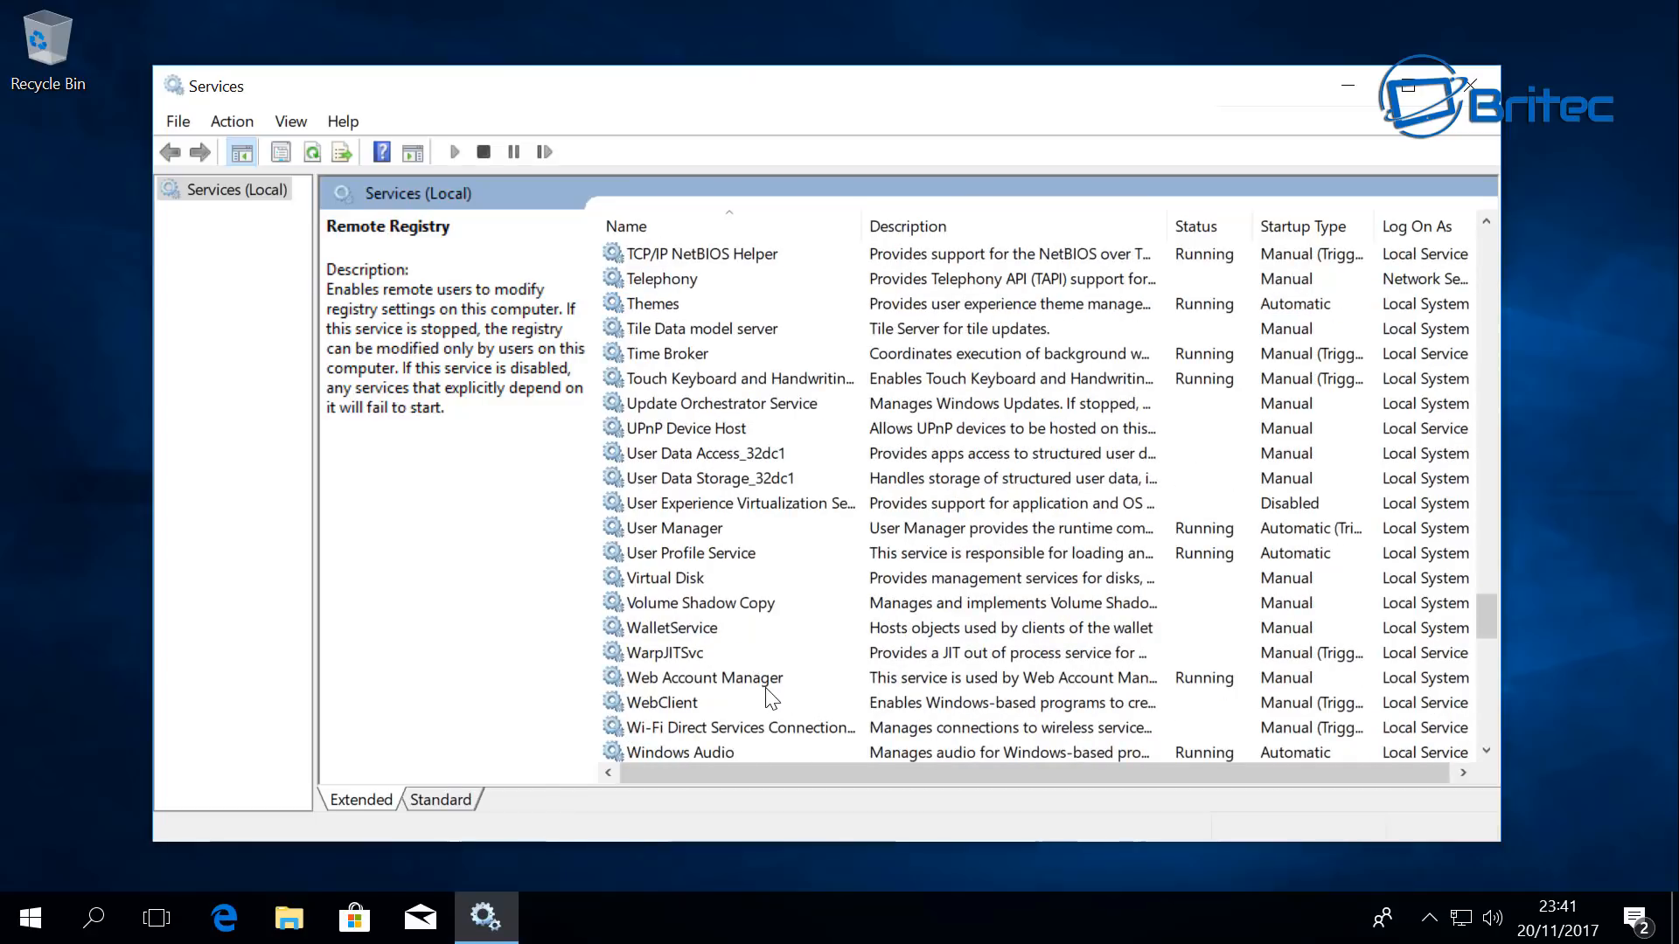
scroll(757, 700, "down", 5)
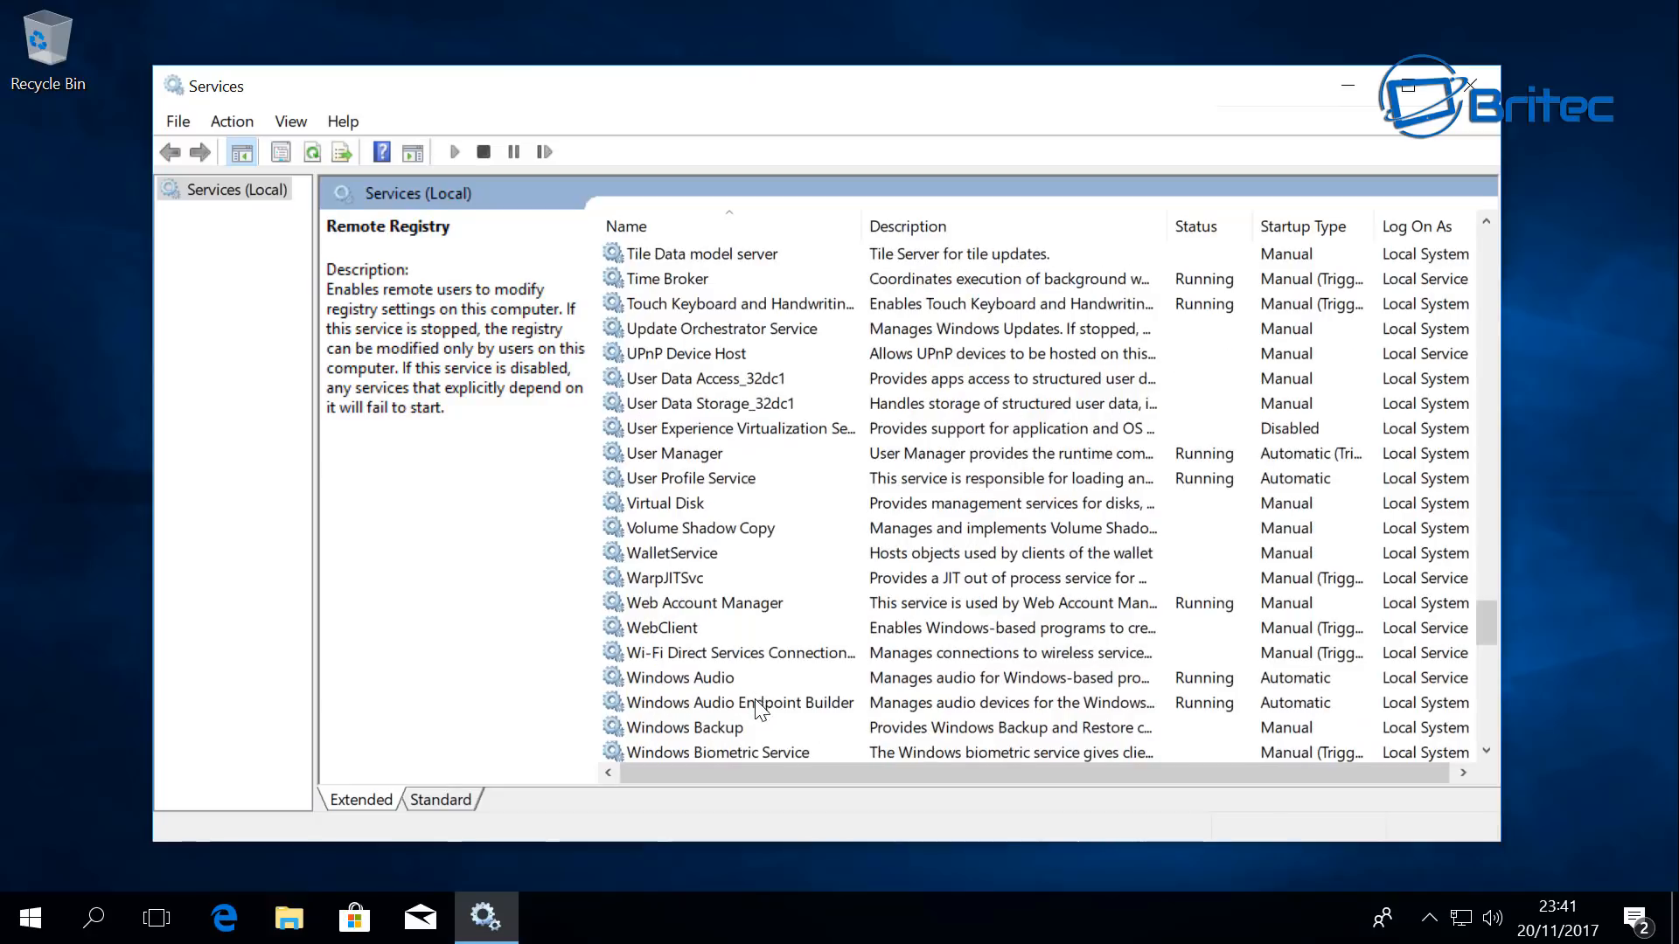
scroll(755, 722, "down", 10)
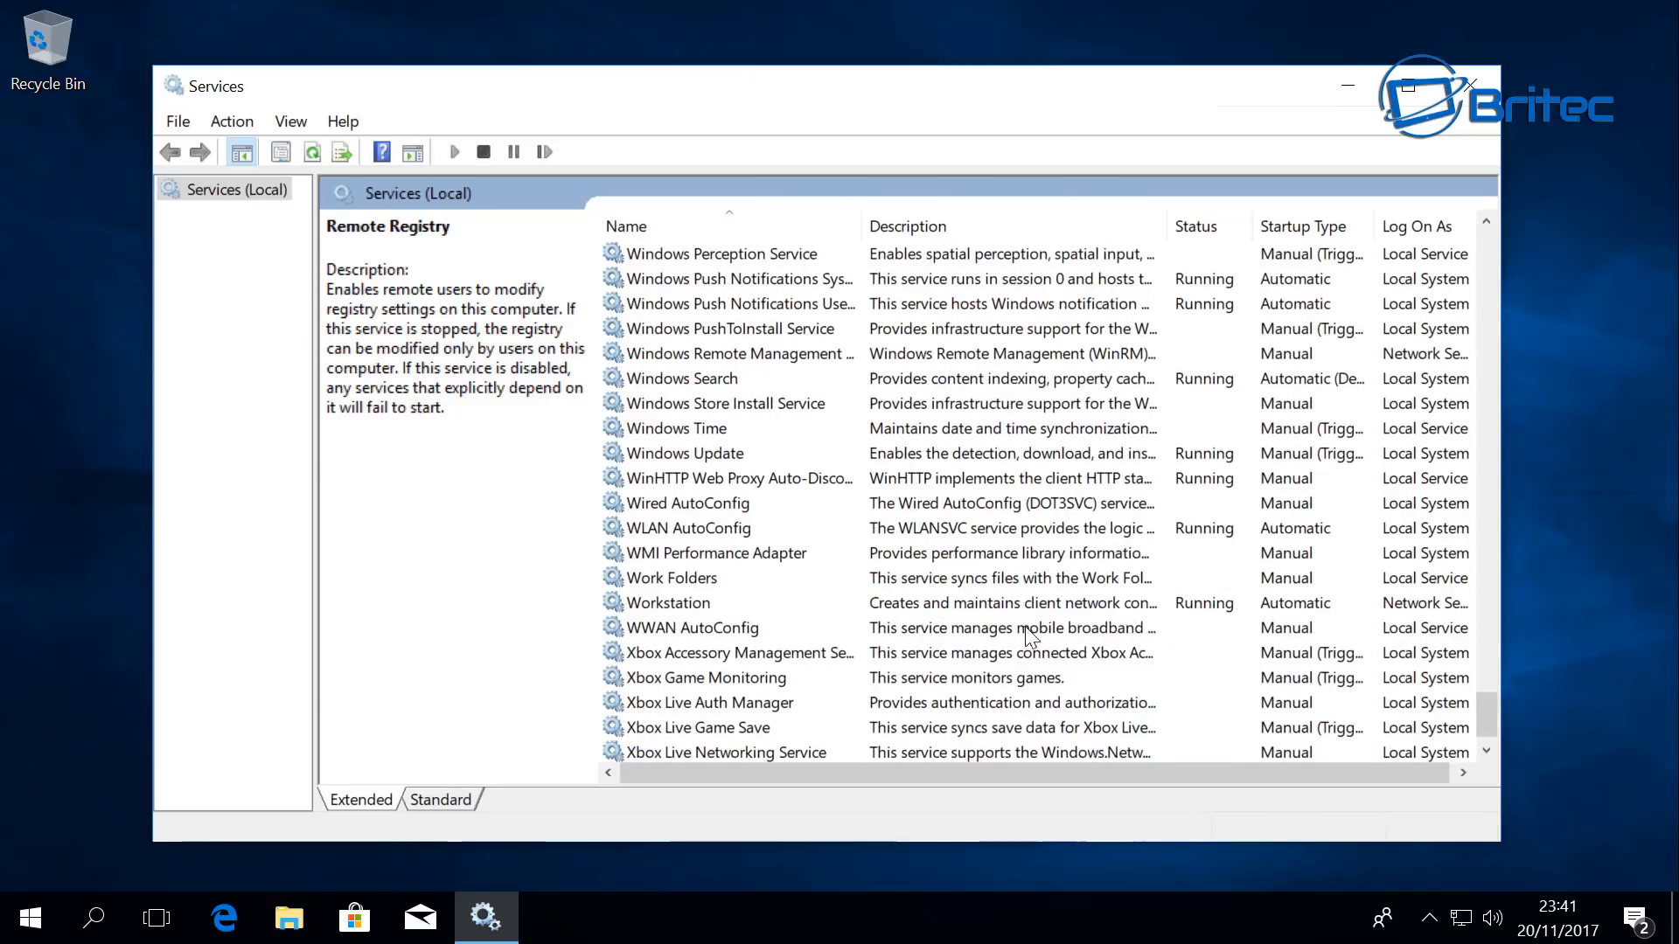
Step: Set the startup type of the Xbox Live Networking Service to Disabled, apply the change and close its properties
left_click(698, 749)
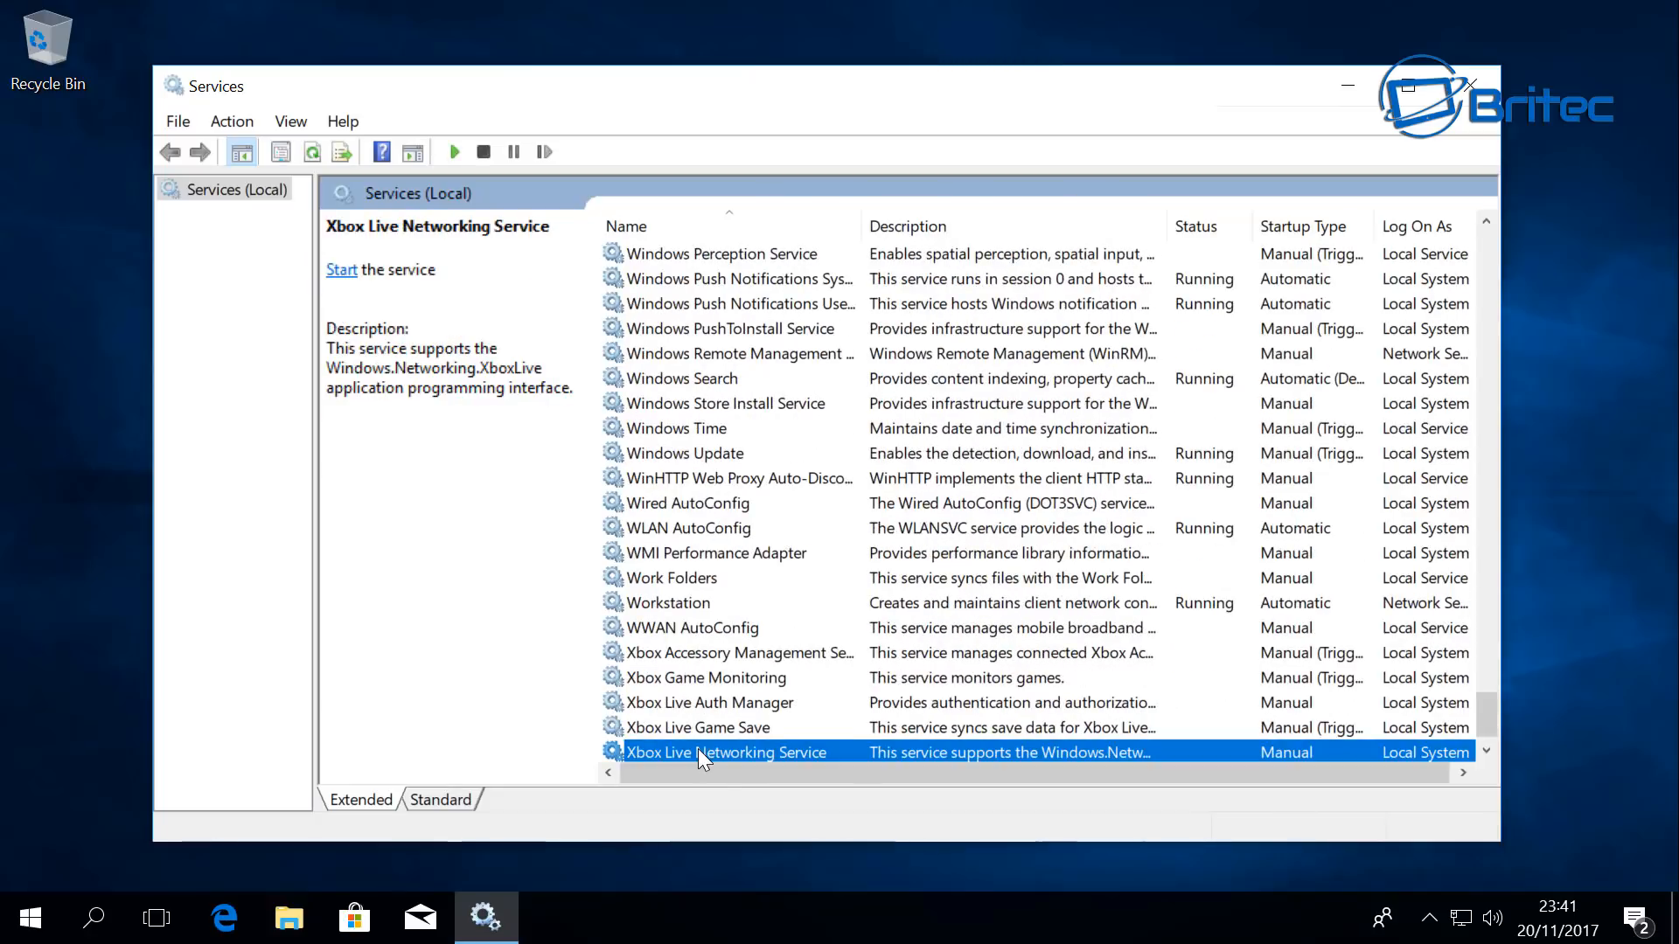
left_click(715, 752)
double_click(715, 735)
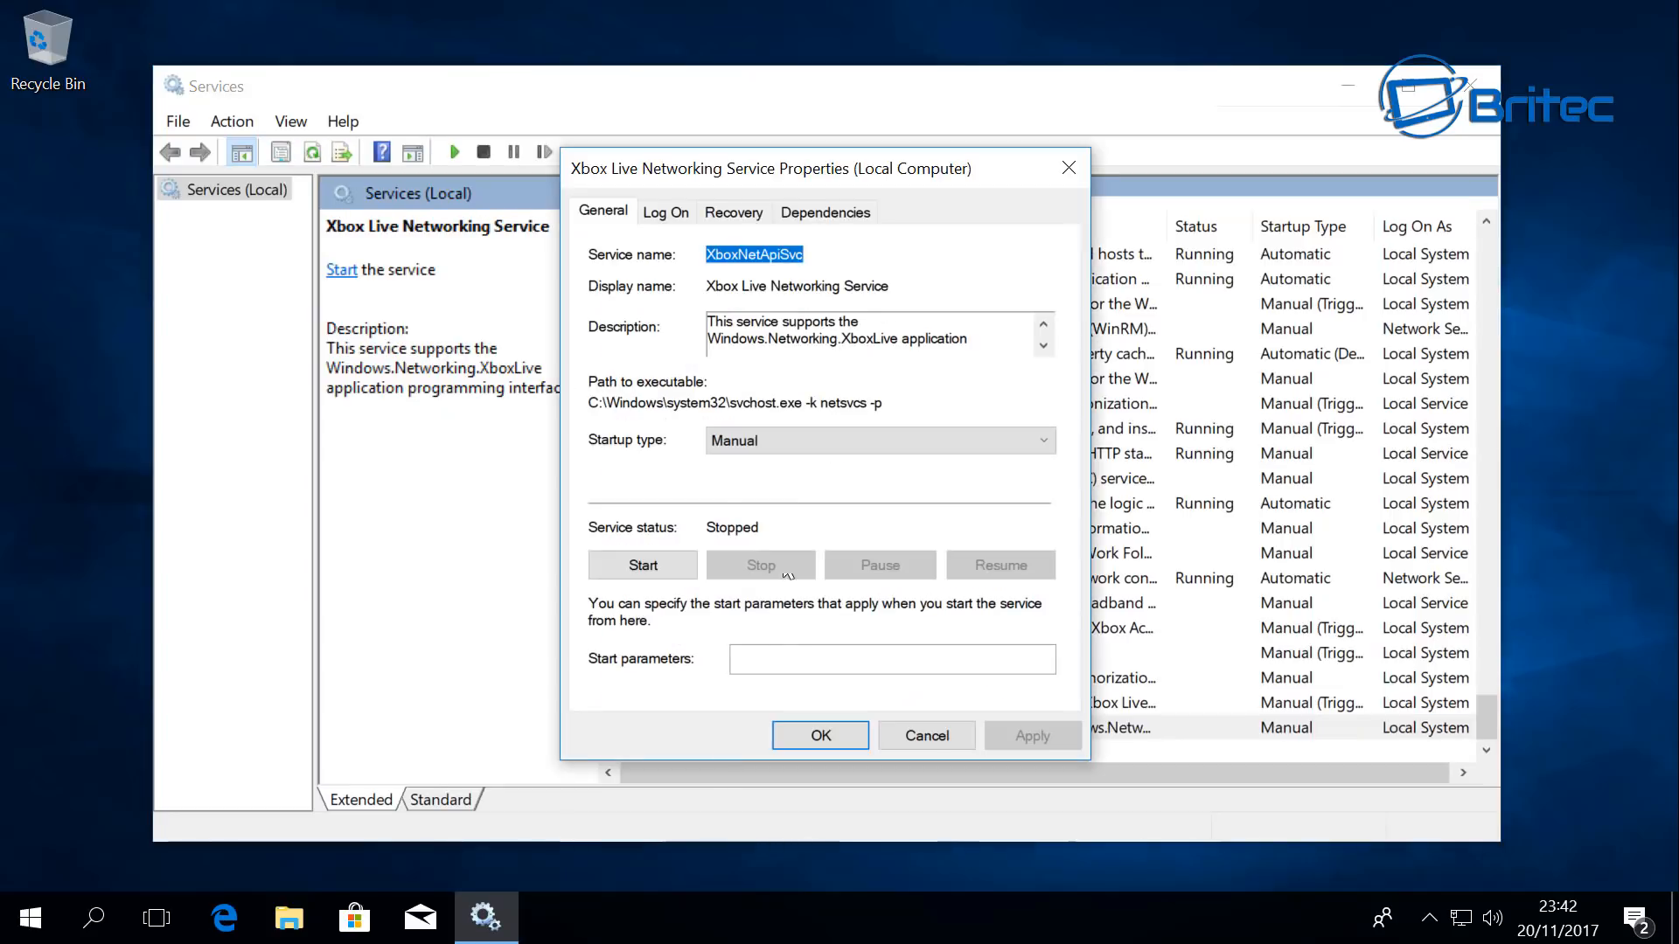
left_click(754, 442)
left_click(725, 518)
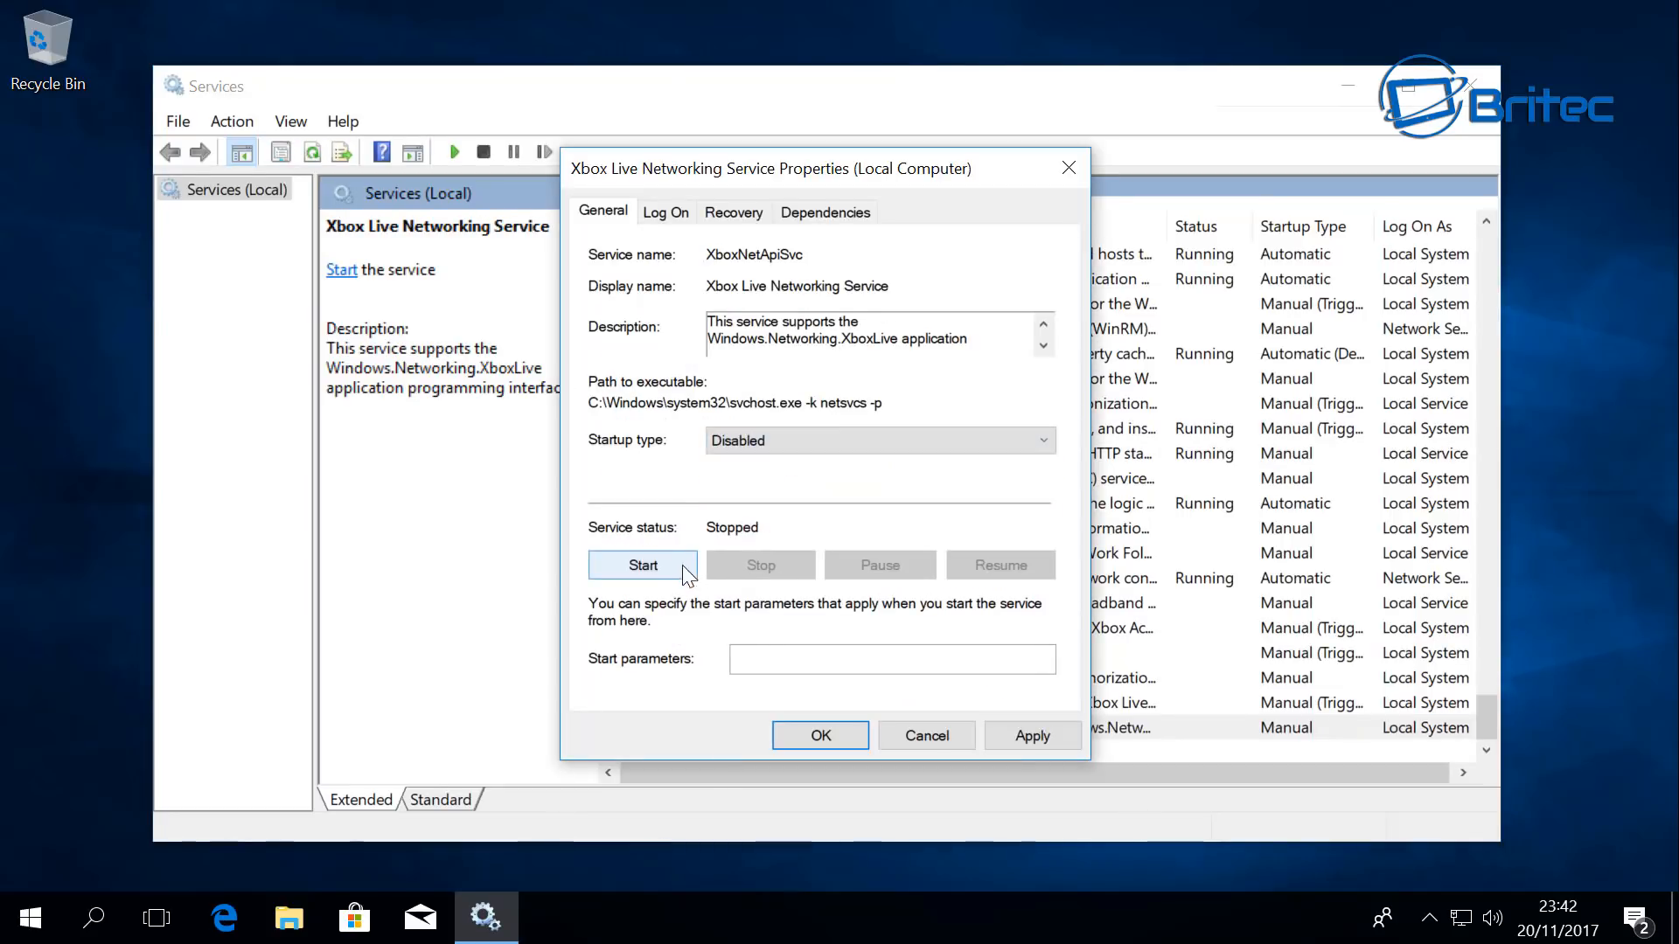
left_click(1027, 737)
left_click(839, 735)
Step: Set the startup type of the Xbox Live Game Save service to Disabled, apply the change and close its properties
double_click(724, 705)
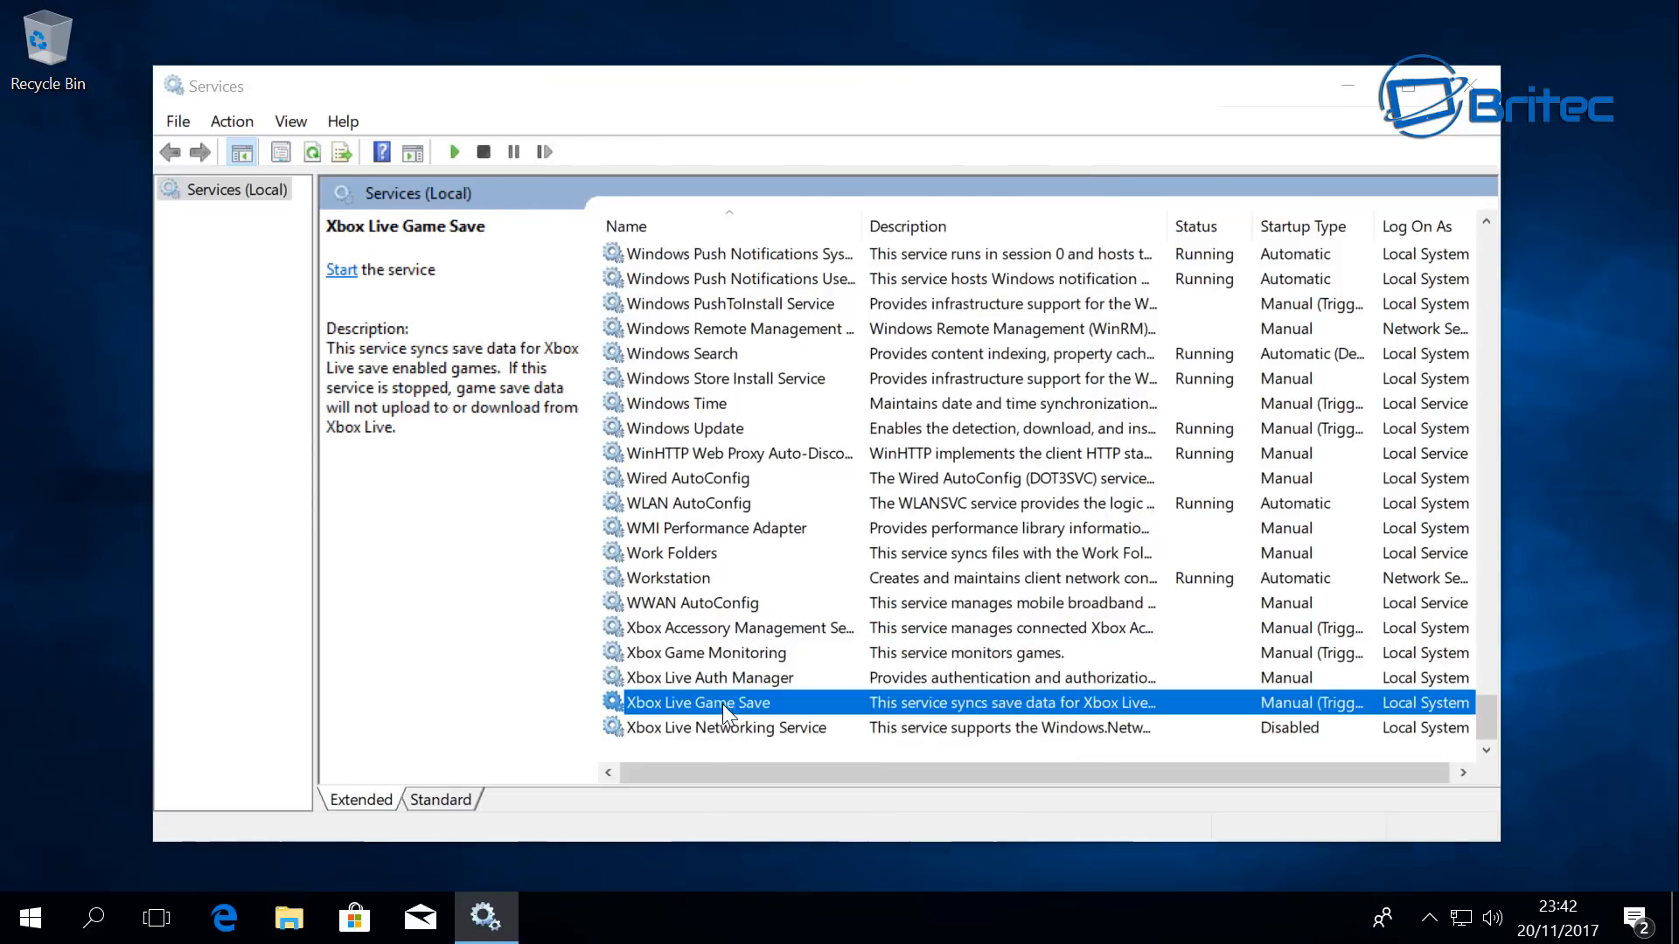
left_click(789, 441)
left_click(739, 515)
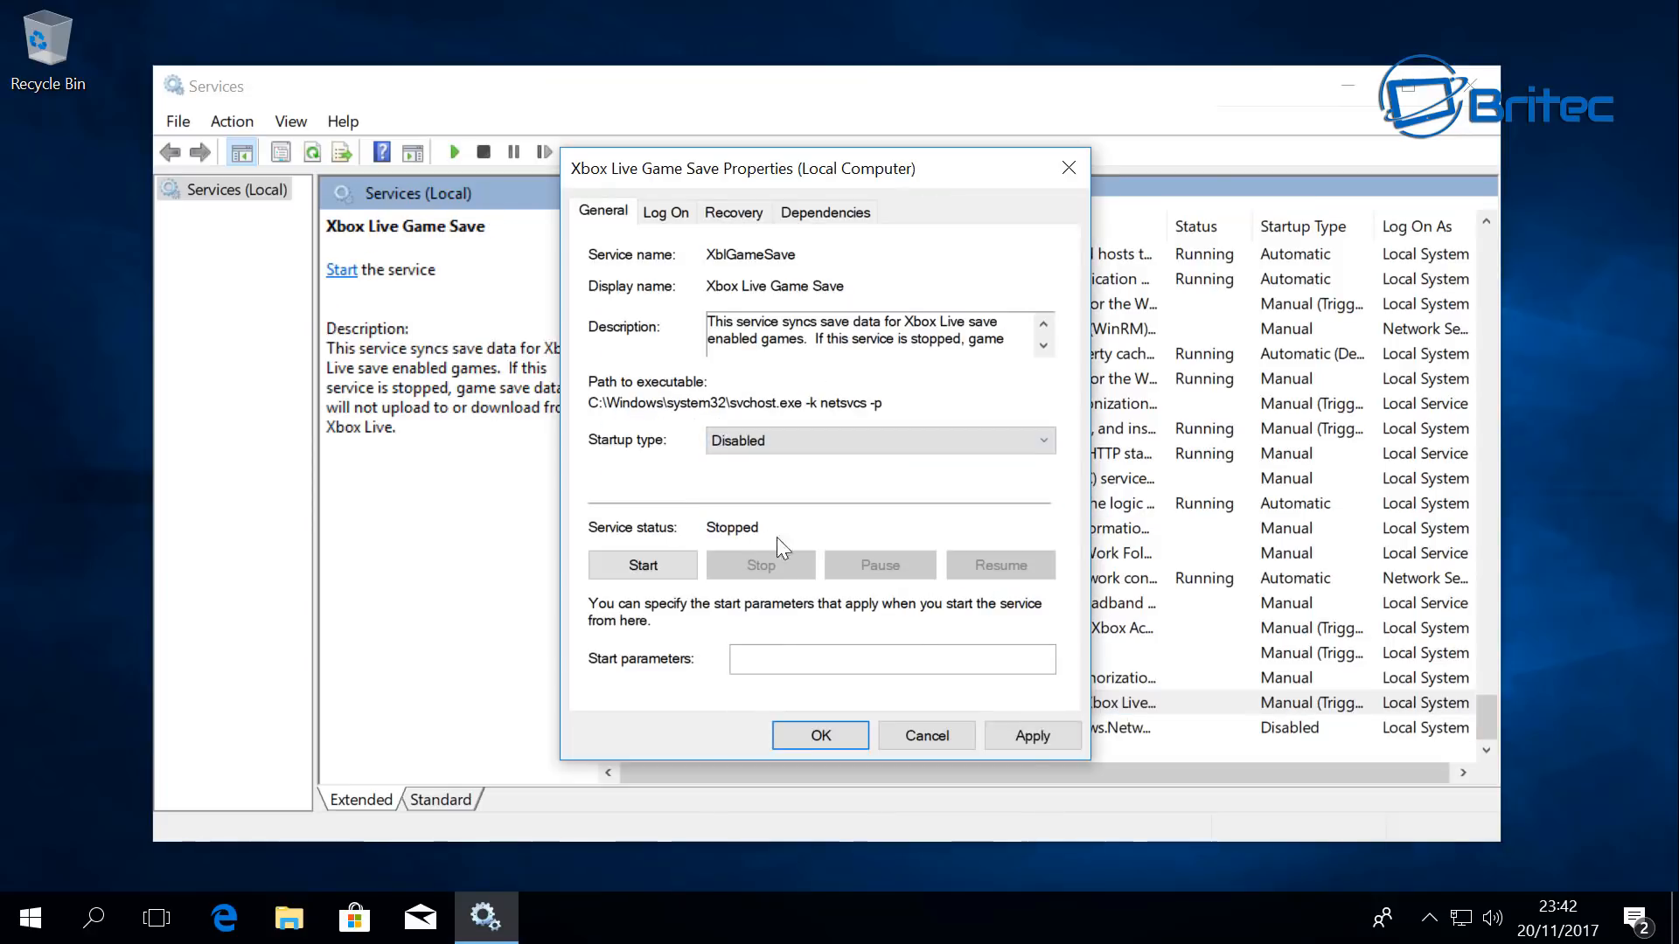
left_click(1031, 735)
left_click(822, 736)
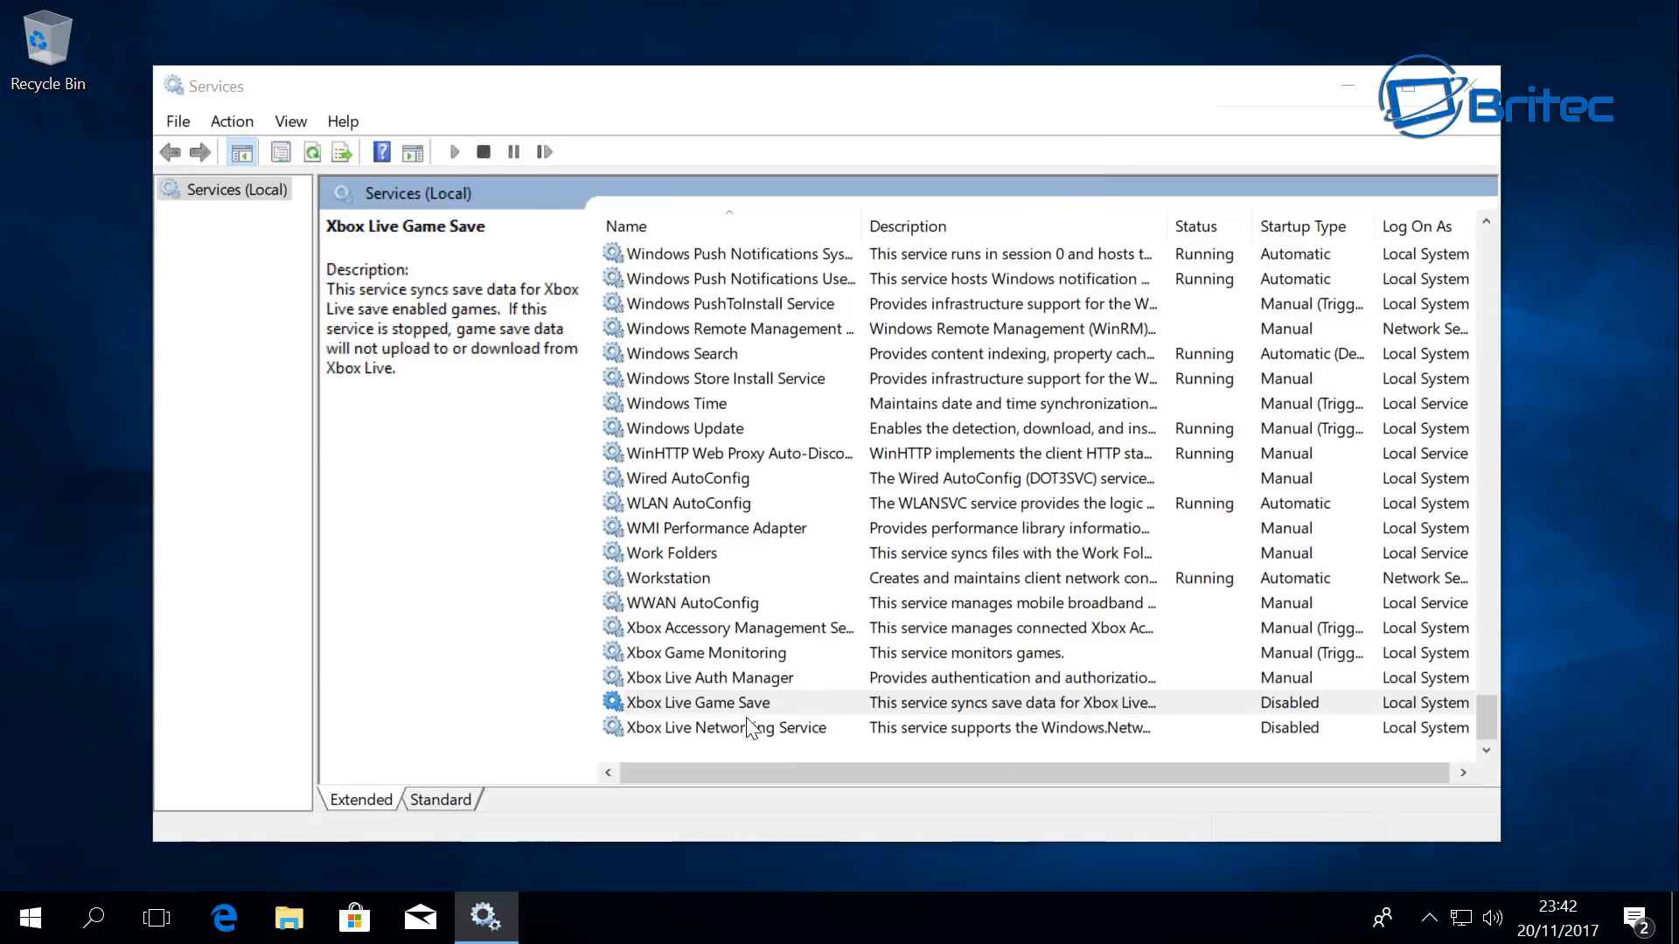
Step: Set the startup type of the Xbox Live Auth Manager service to Disabled, apply the change and close its properties
double_click(733, 677)
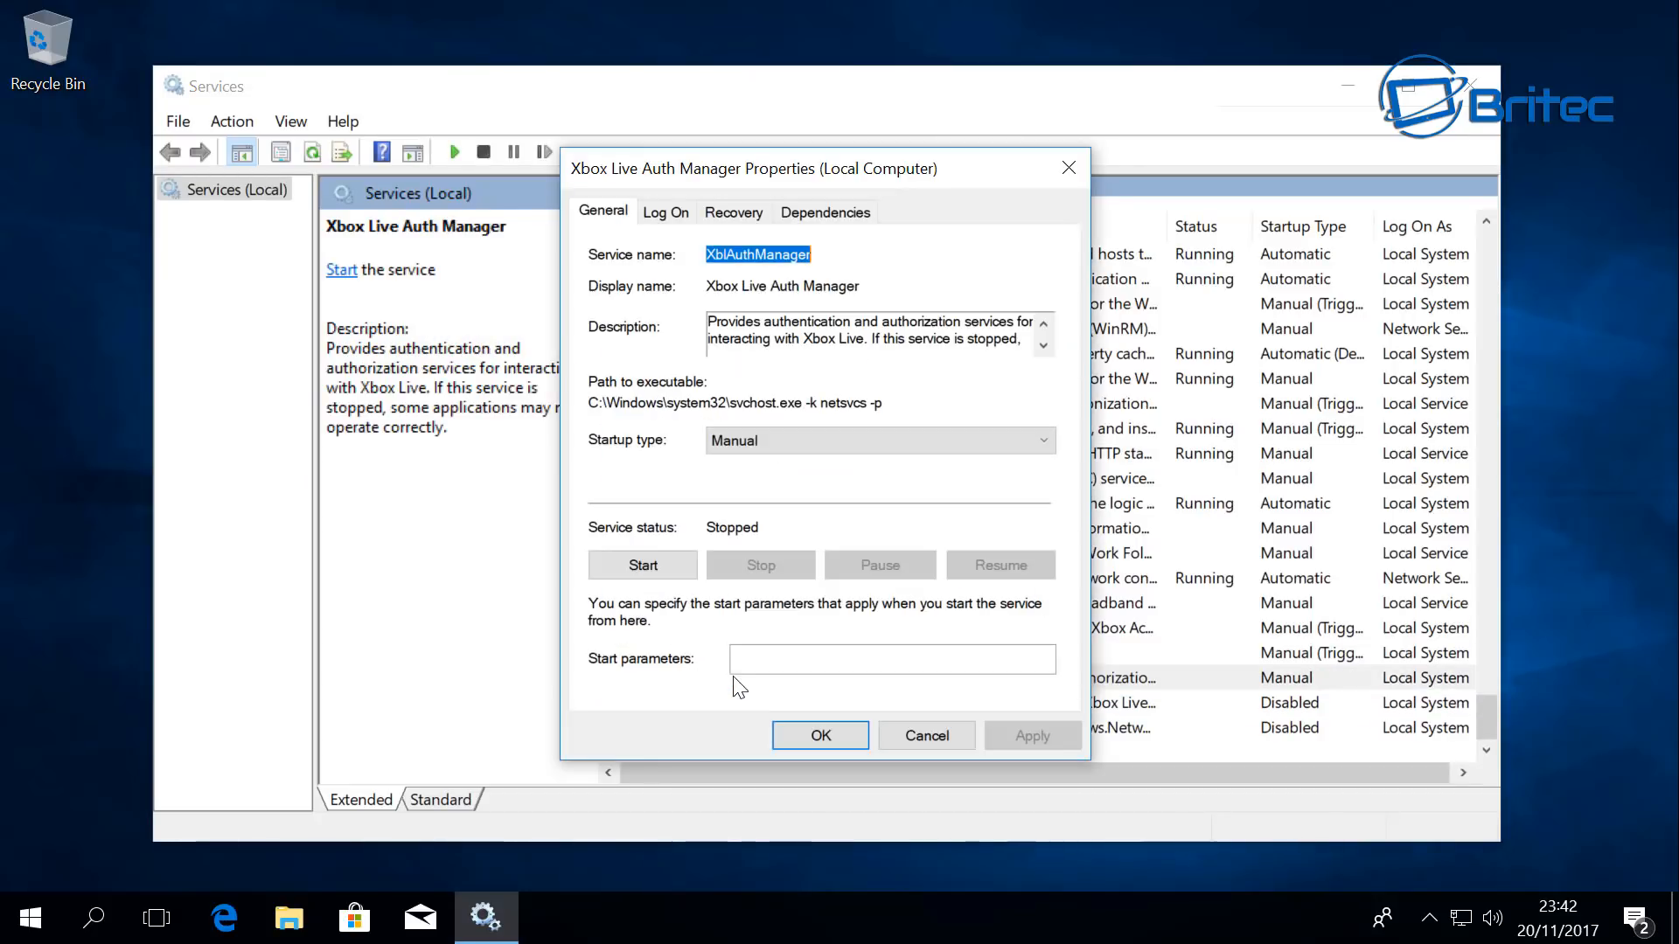
left_click(774, 438)
left_click(753, 515)
left_click(1031, 735)
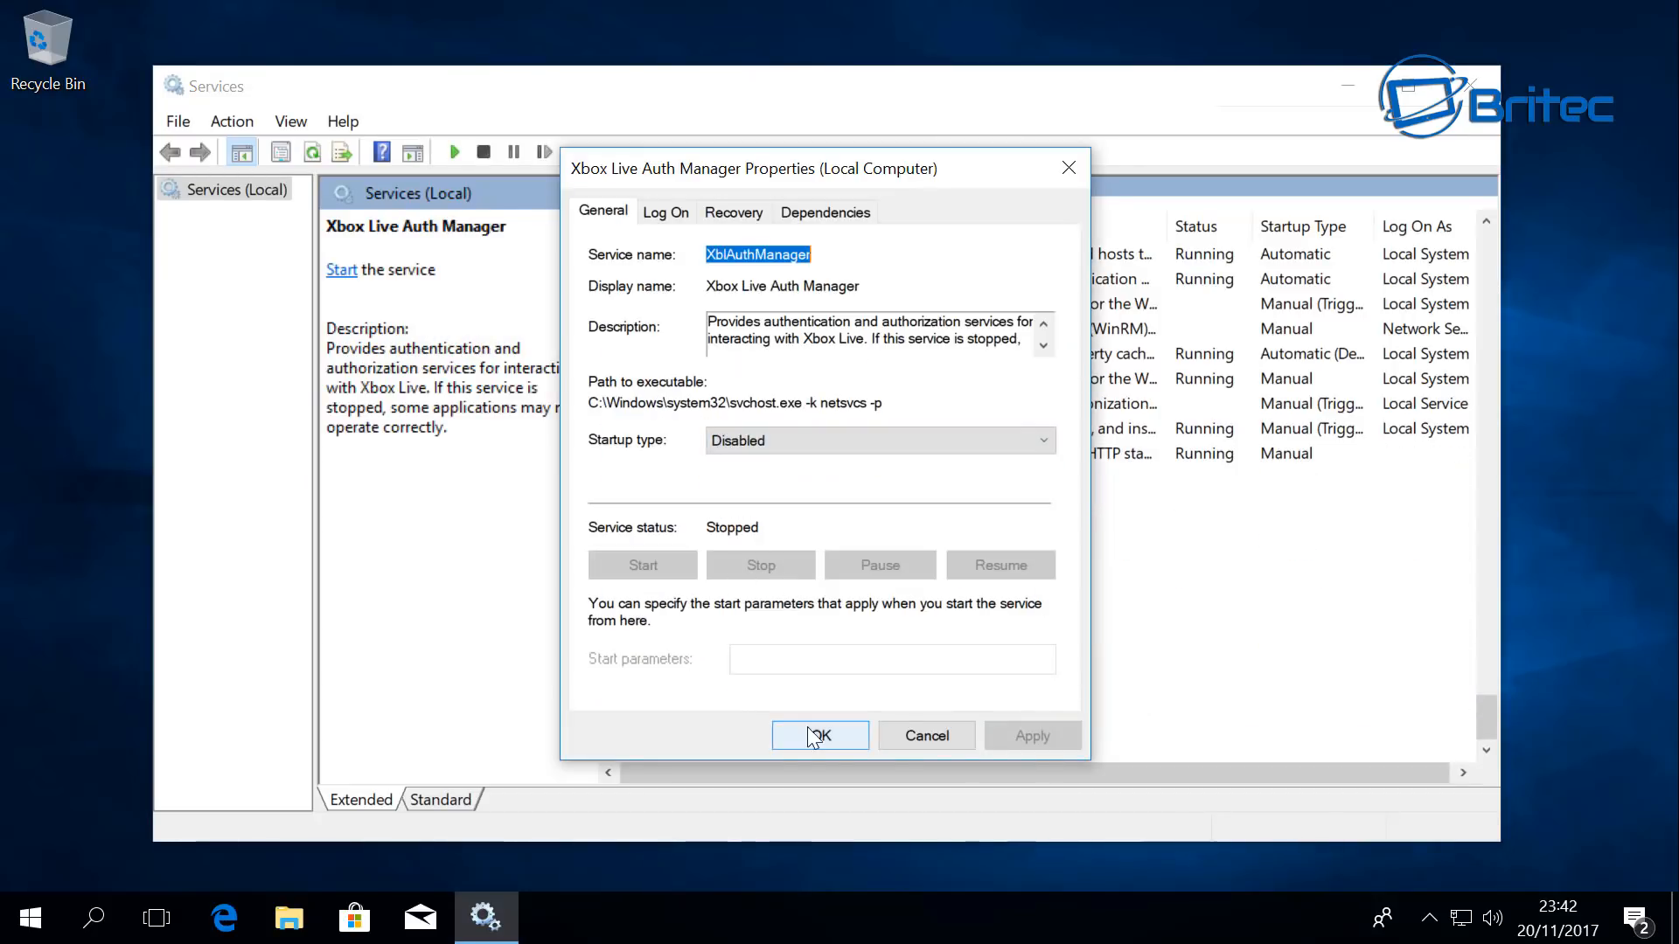
left_click(820, 735)
Step: Try to set the Xbox Game Monitoring service's startup type to Disabled, then leave its properties
double_click(717, 658)
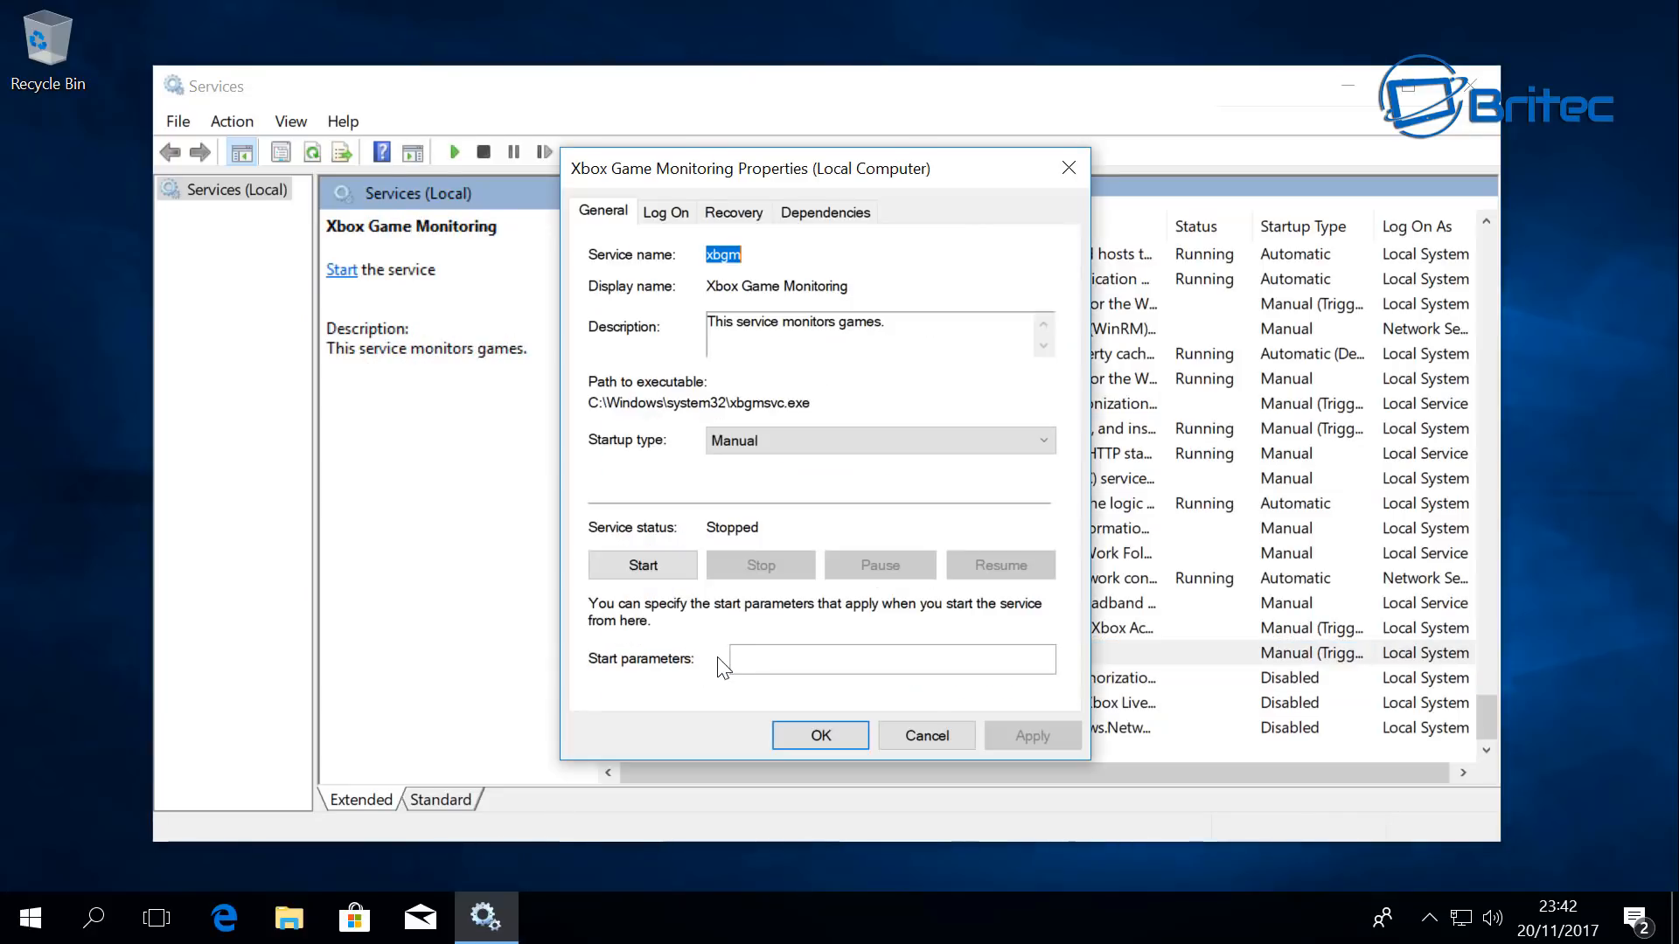
left_click(789, 443)
left_click(766, 515)
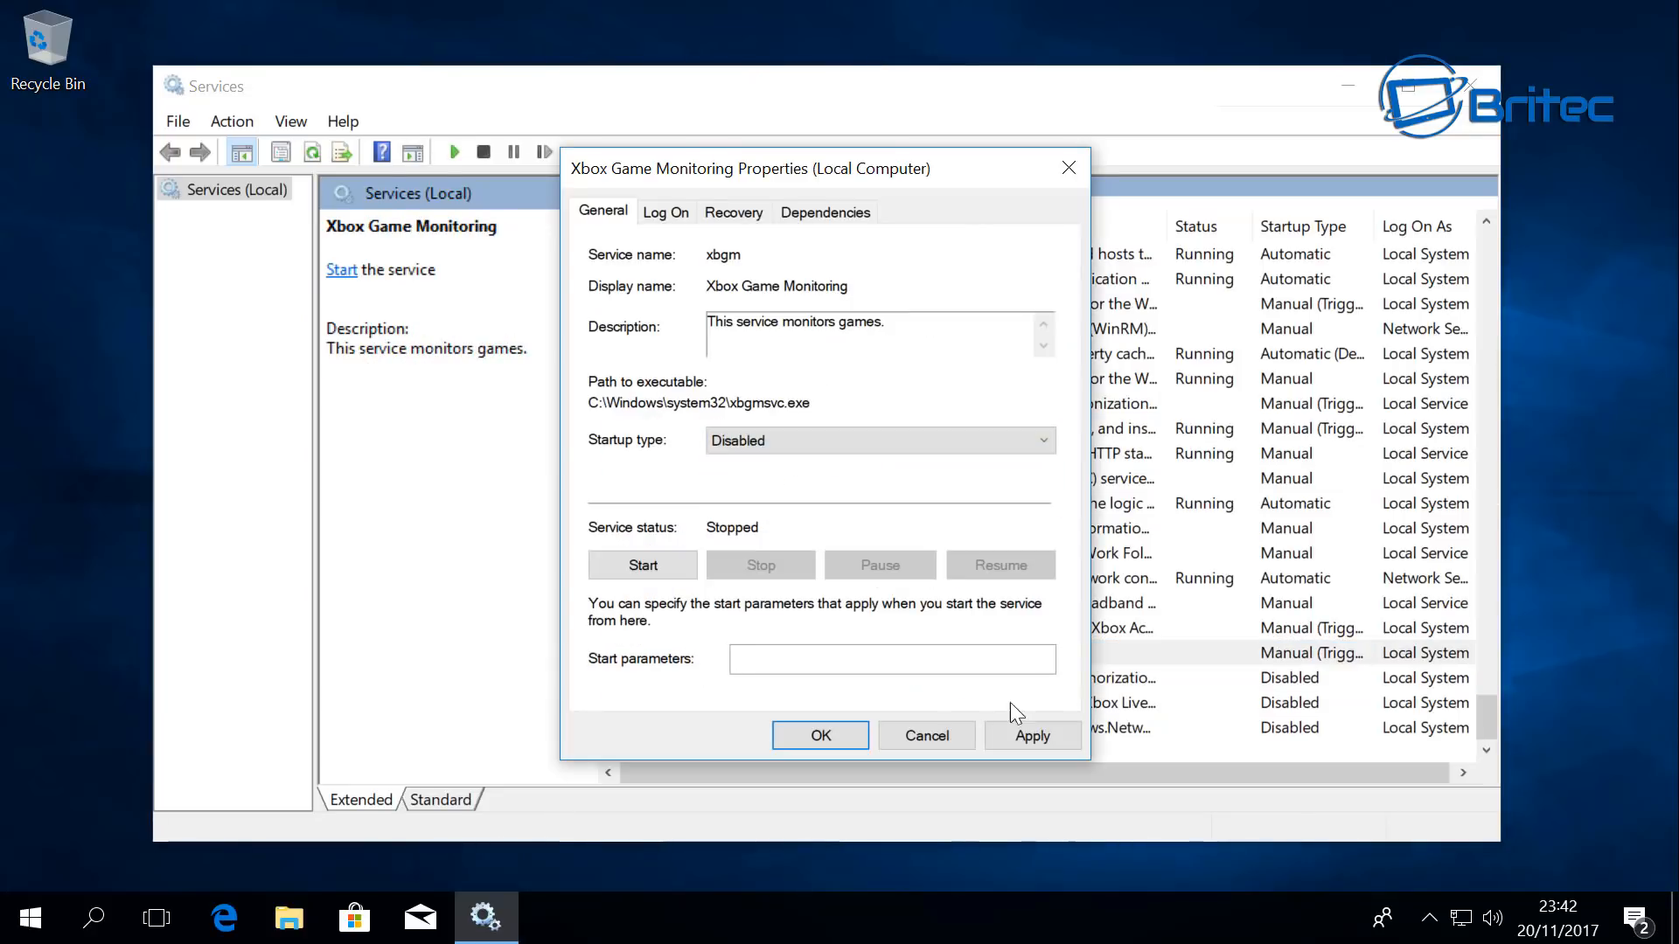
left_click(1031, 734)
left_click(850, 731)
left_click(900, 632)
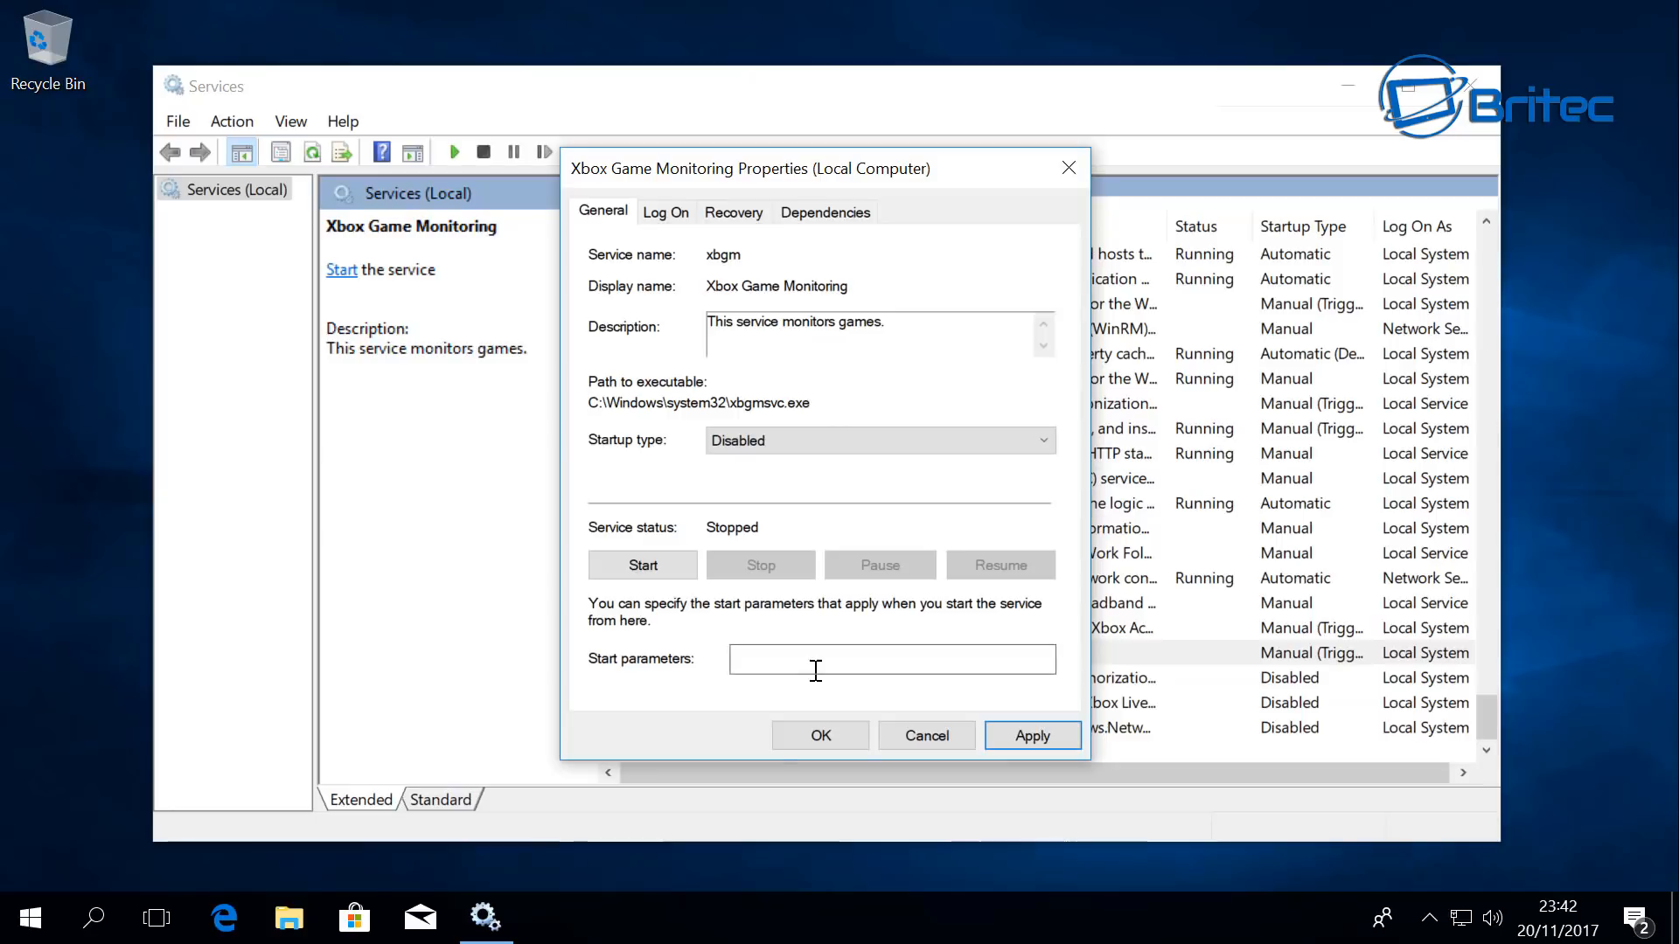
left_click(820, 734)
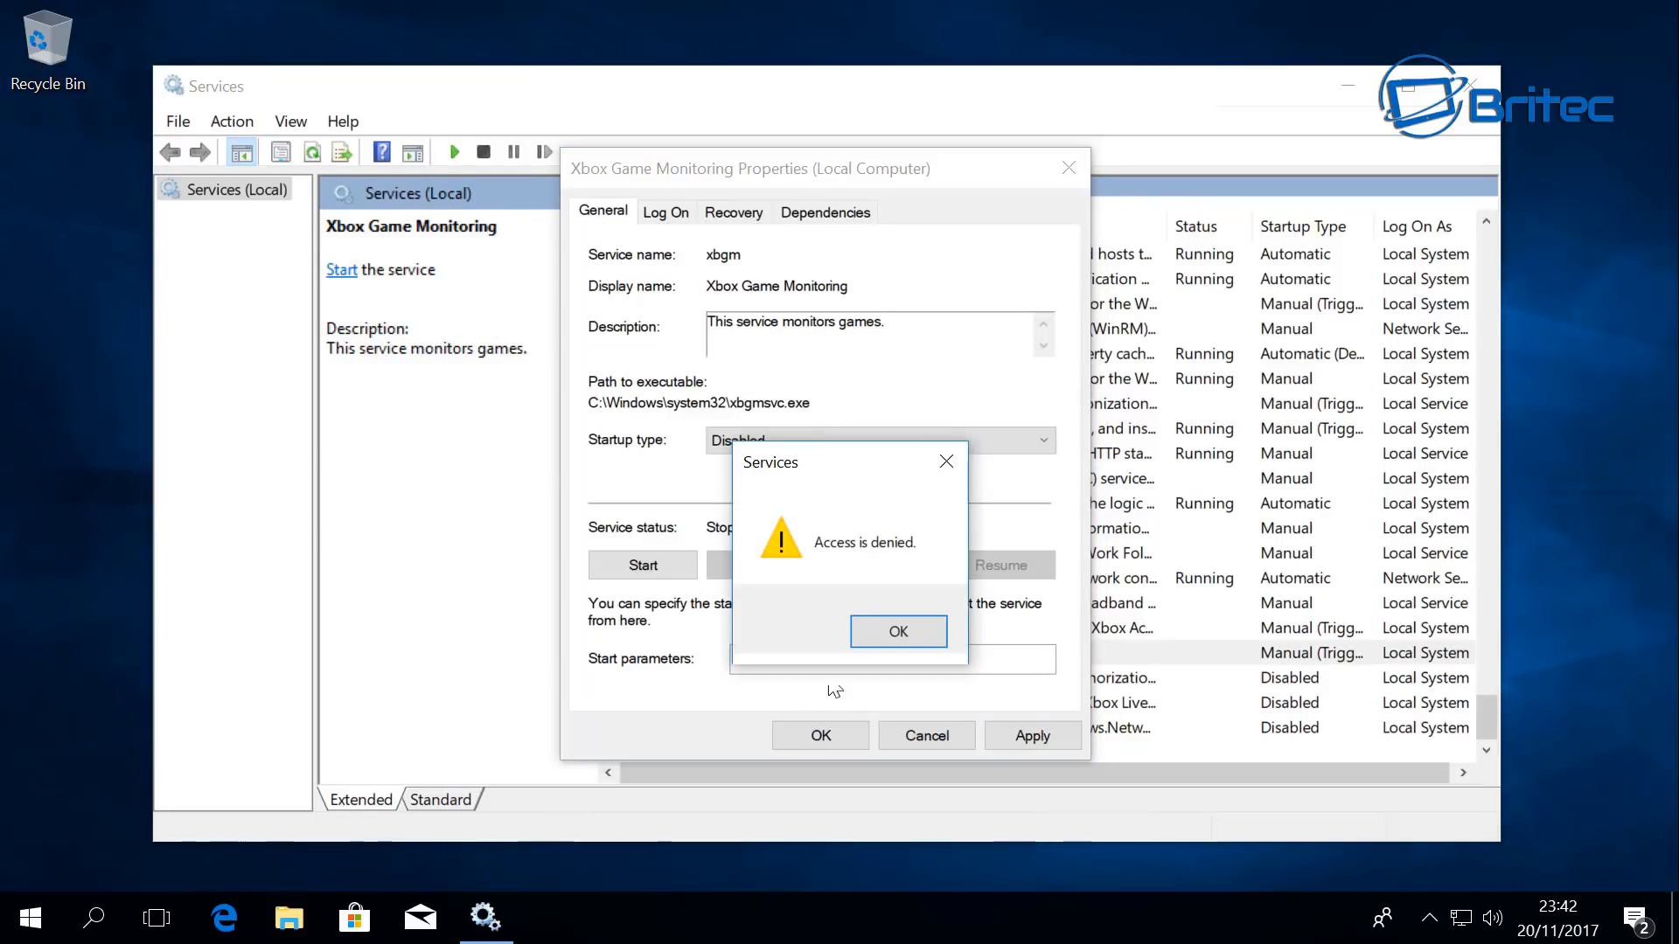
left_click(899, 632)
left_click(818, 735)
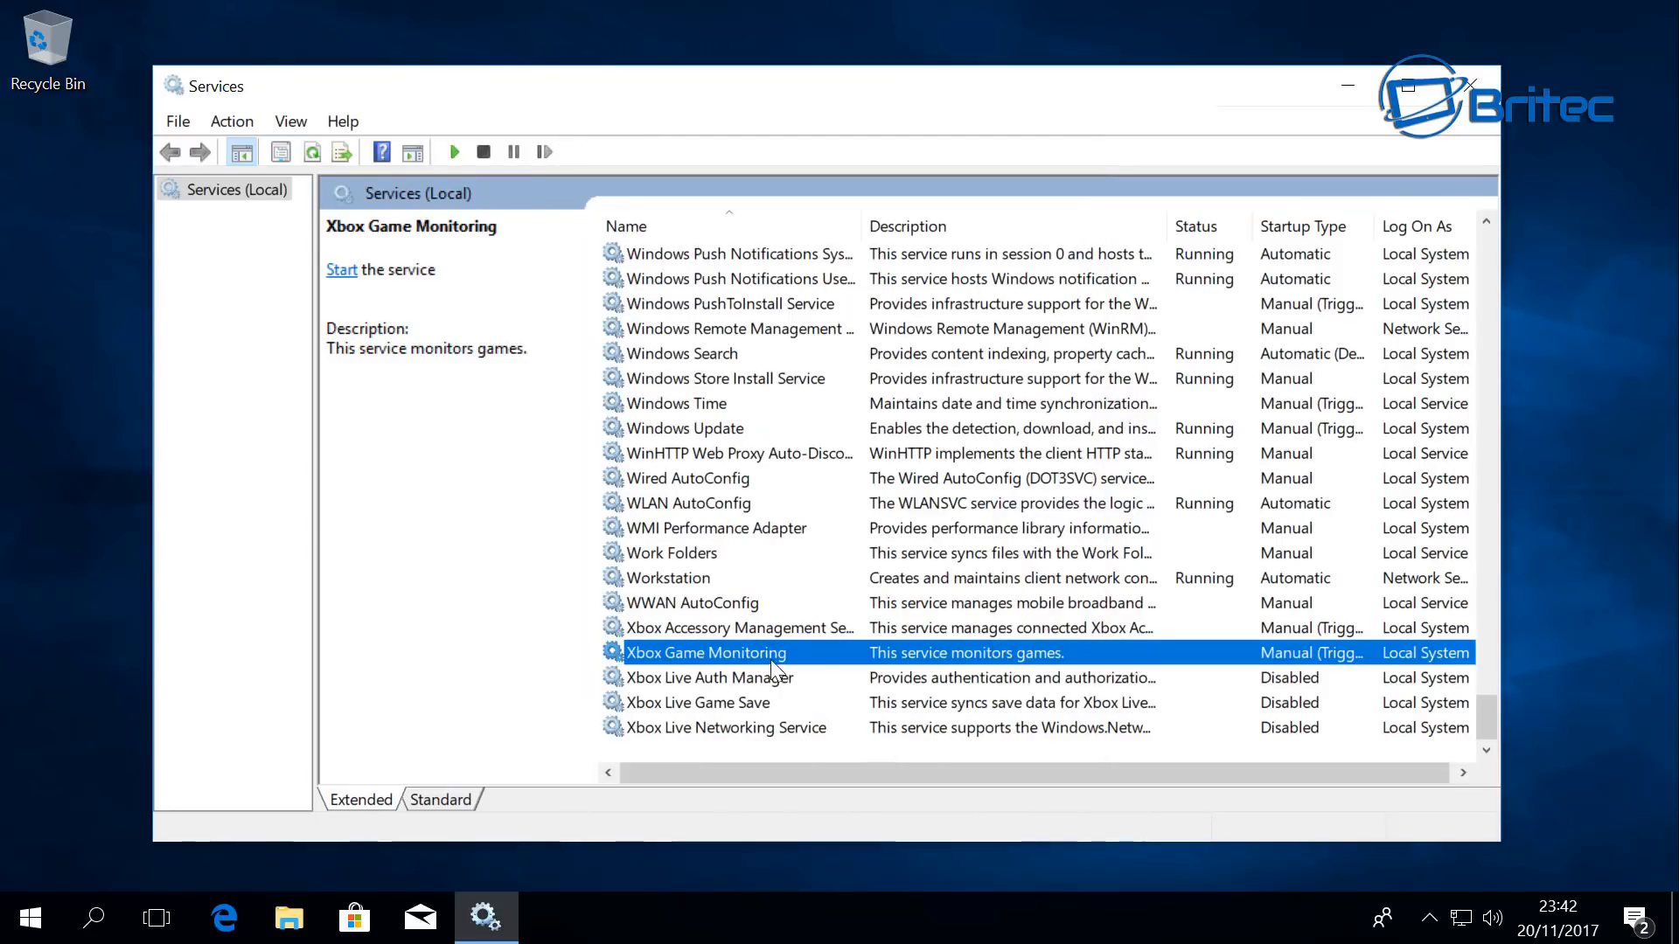
Step: Set the startup type of the Xbox Accessory Management Service to Disabled, apply the change and close its properties
left_click(762, 626)
left_click(796, 662)
left_click(745, 631)
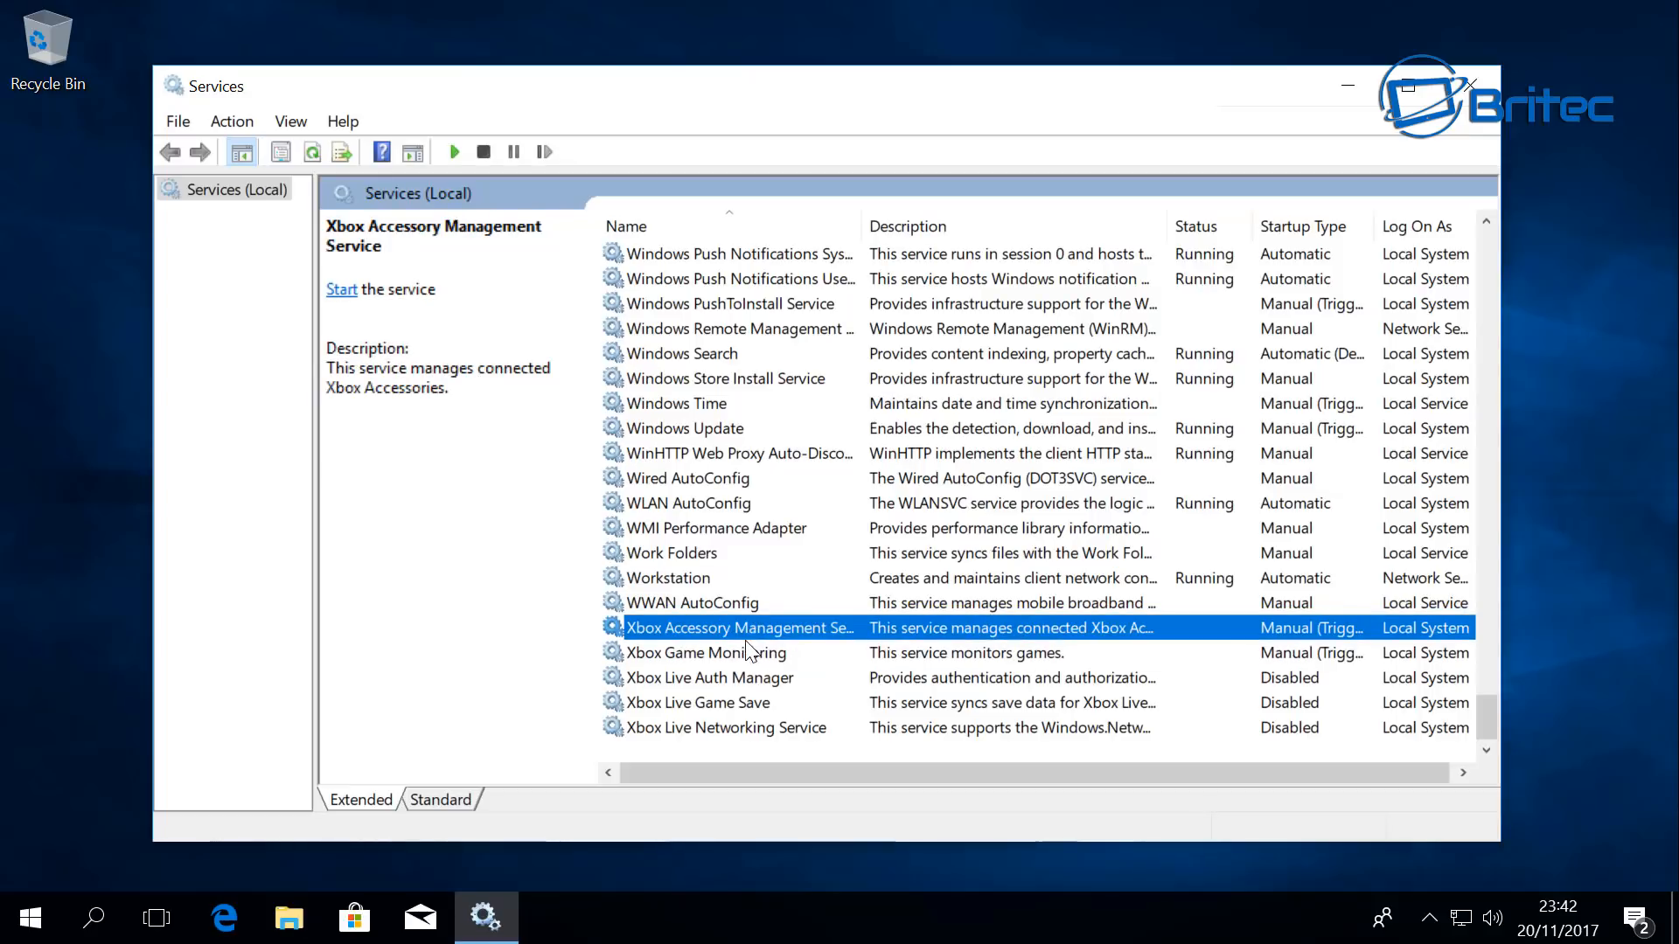
left_click(746, 650)
left_click(752, 623)
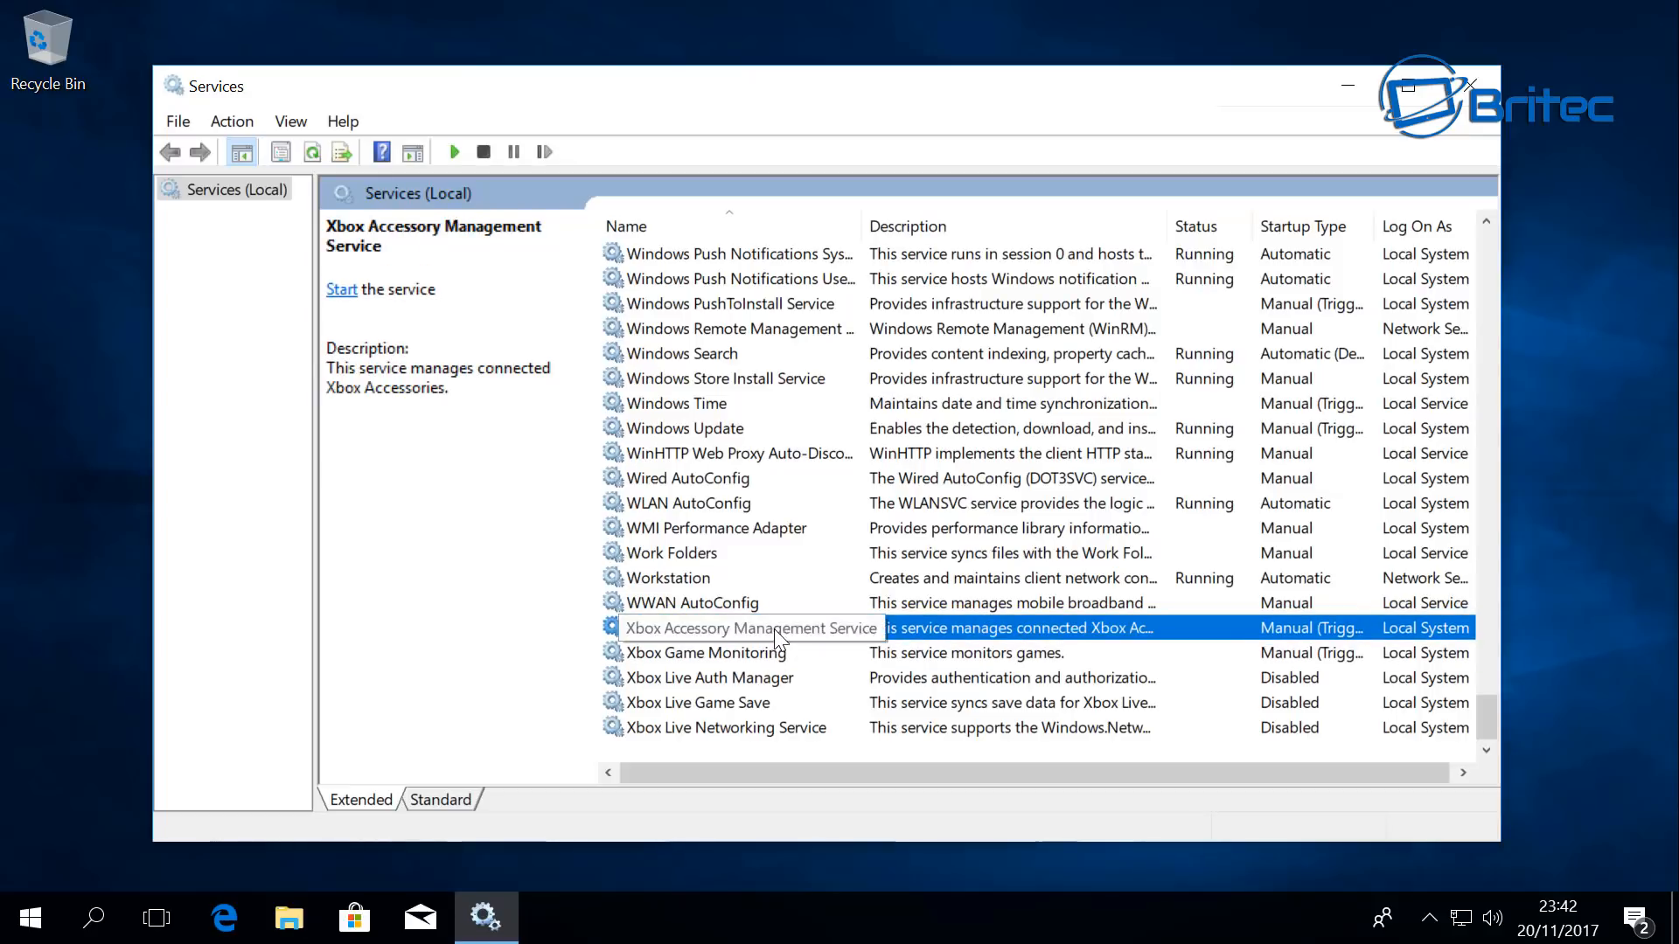
right_click(785, 628)
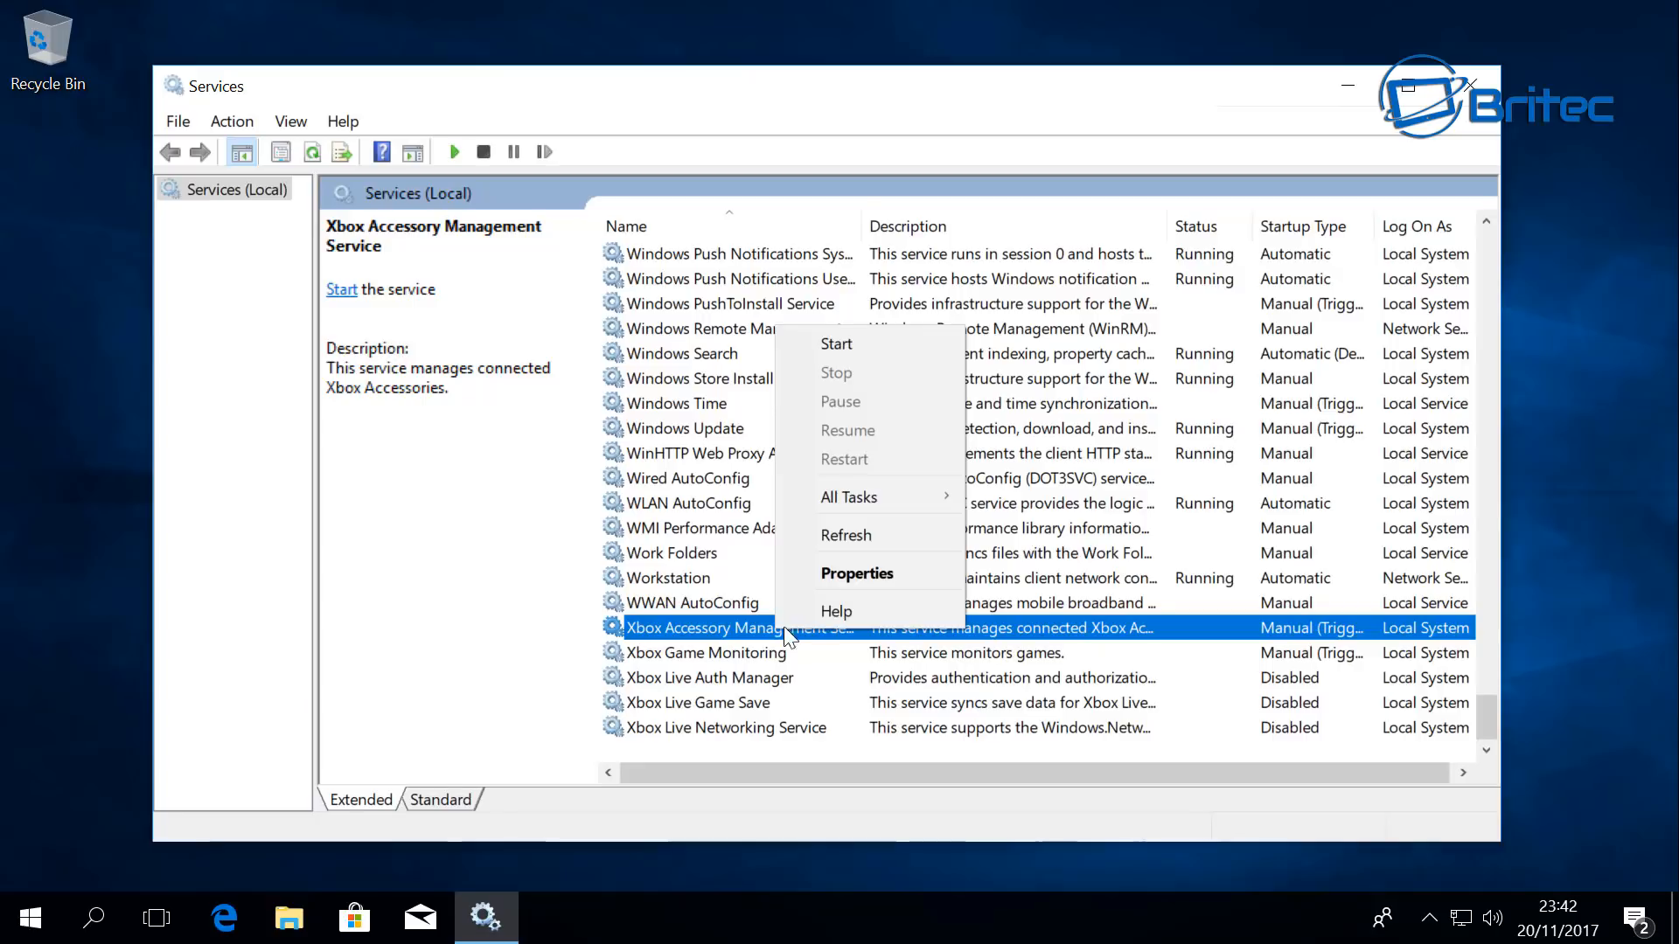
left_click(721, 628)
right_click(720, 628)
left_click(711, 628)
double_click(710, 628)
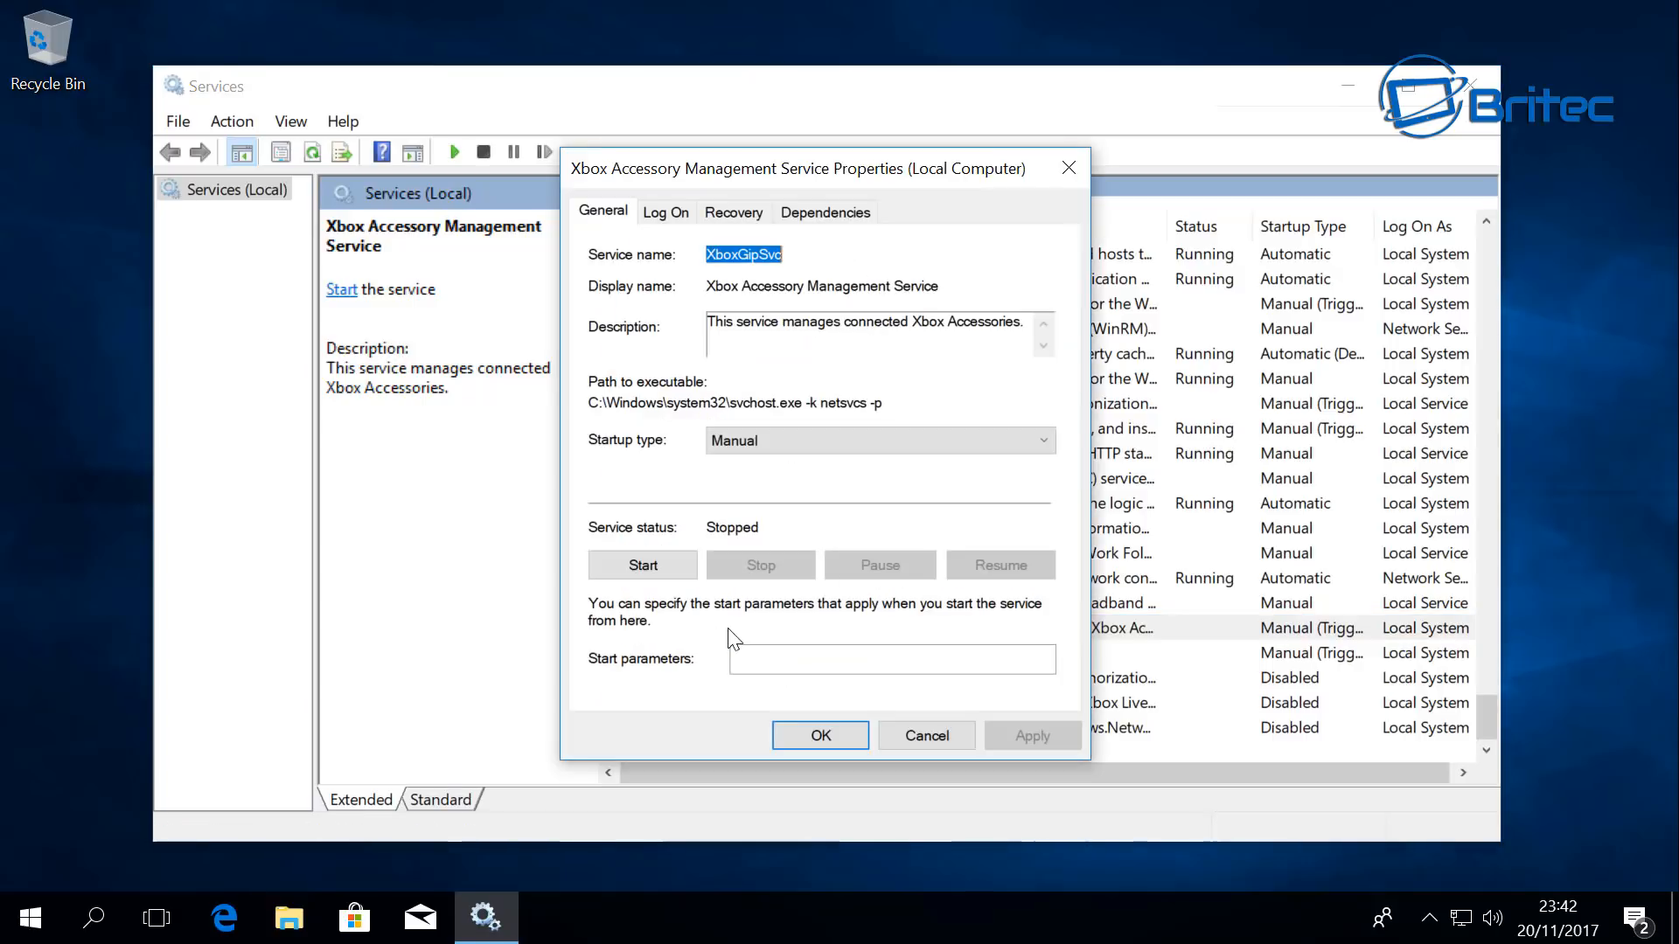
left_click(773, 444)
left_click(754, 511)
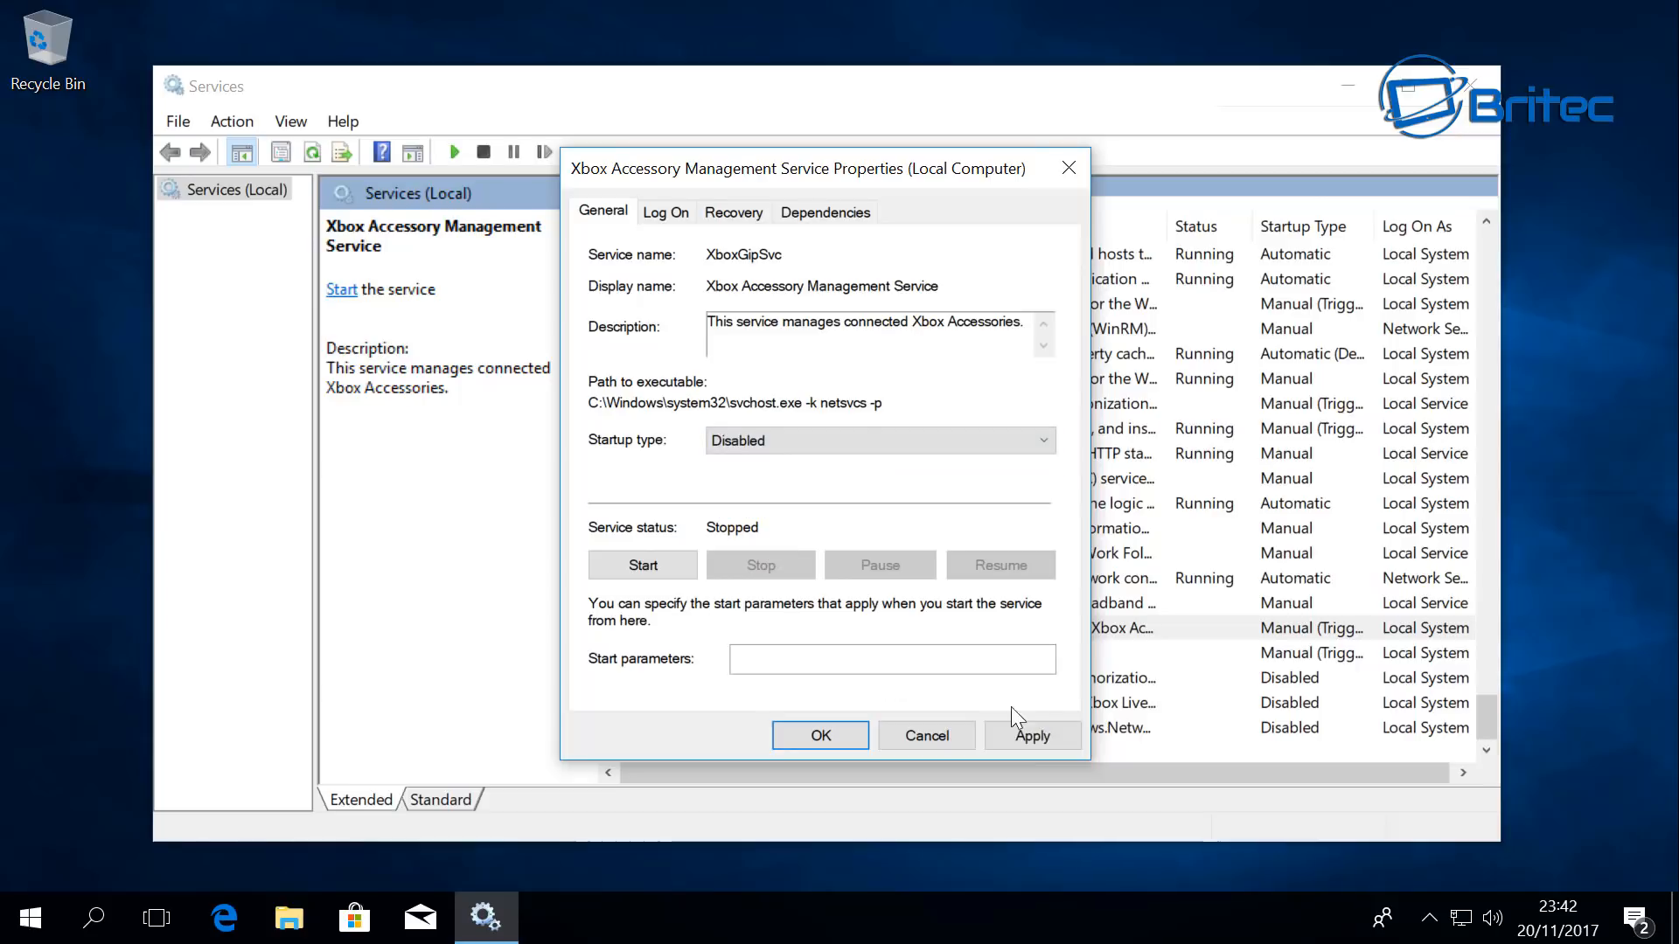
left_click(1053, 741)
left_click(825, 731)
Step: Try again to set the Xbox Game Monitoring service's startup type to Disabled and apply it
double_click(714, 656)
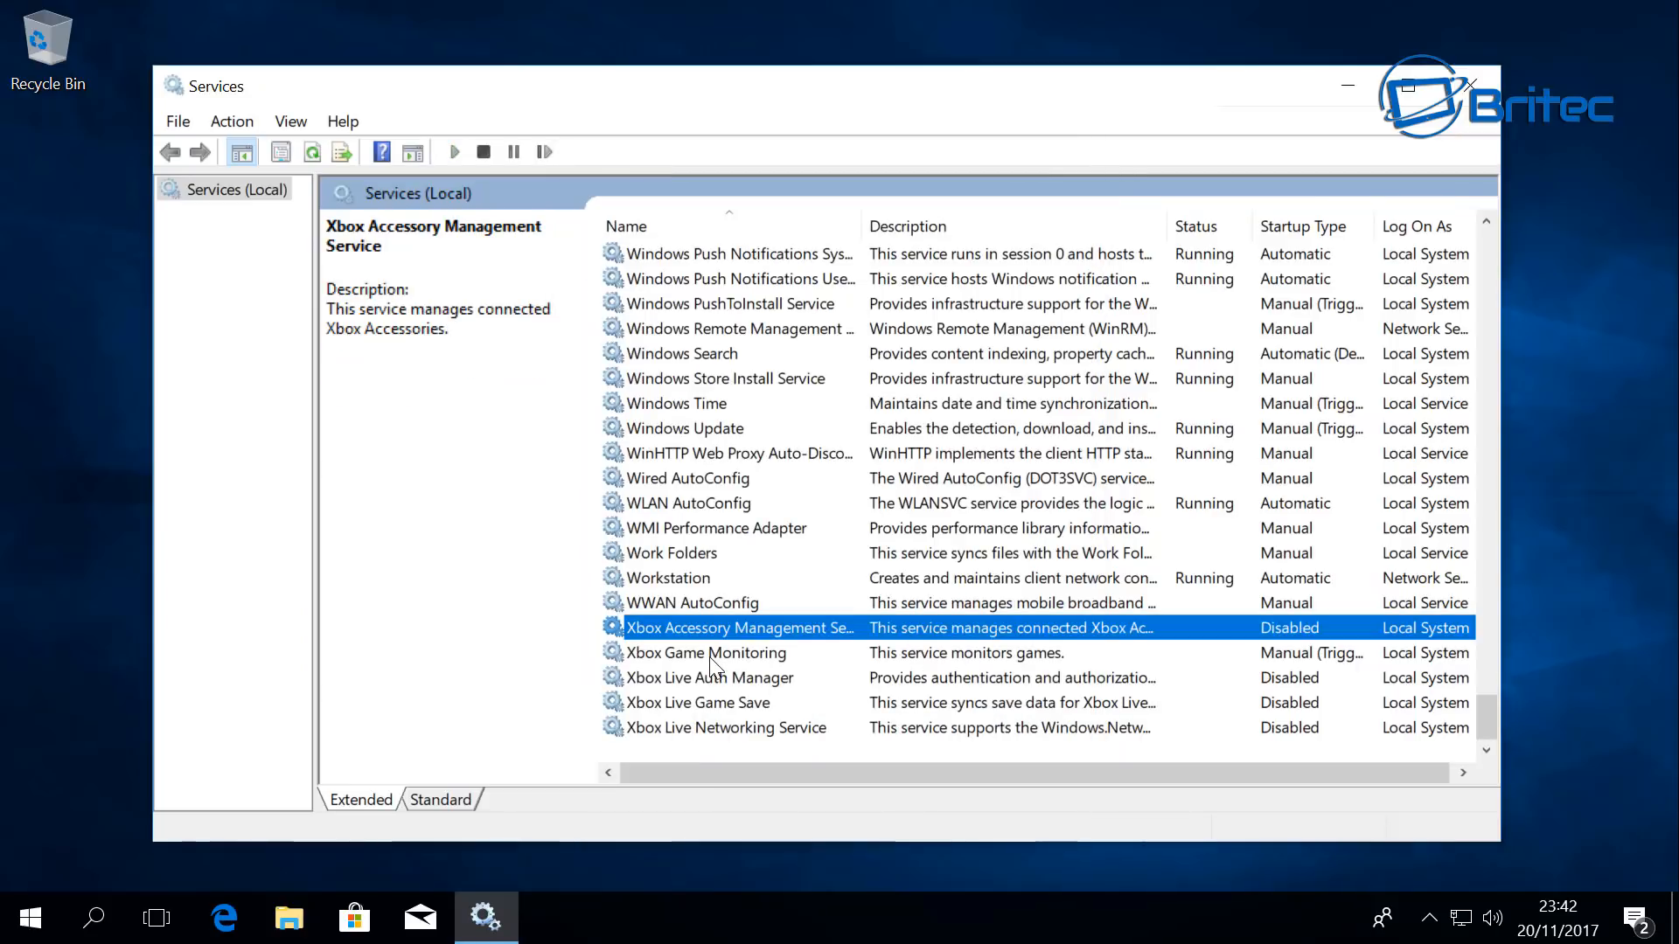
left_click(813, 440)
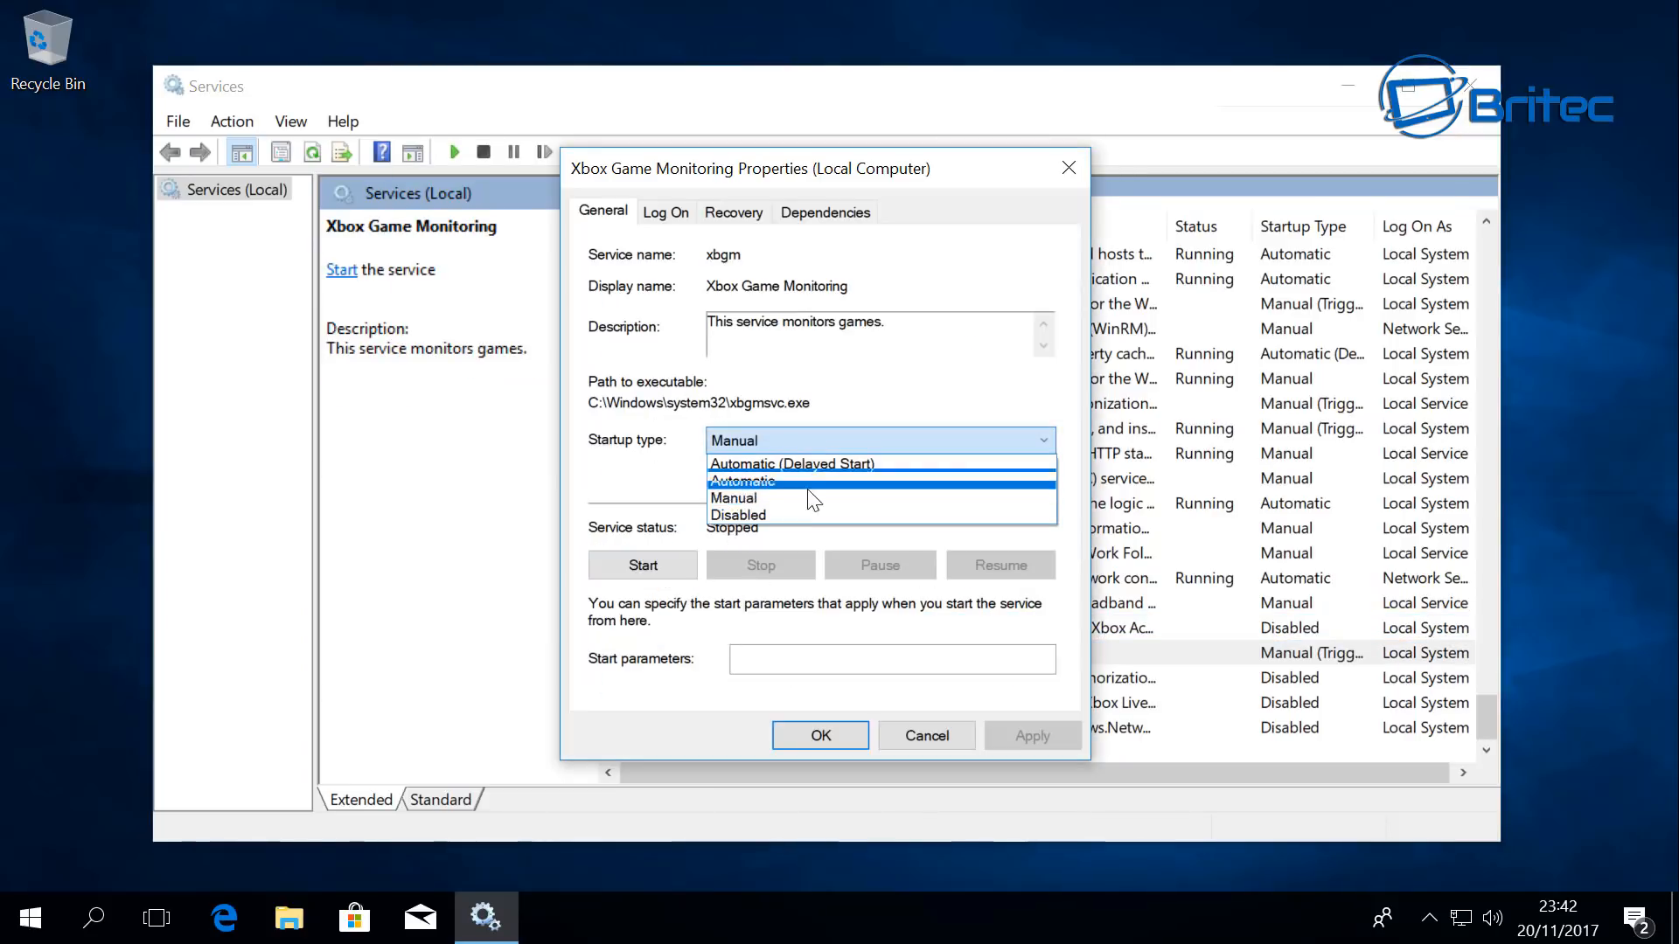
left_click(800, 514)
left_click(1028, 745)
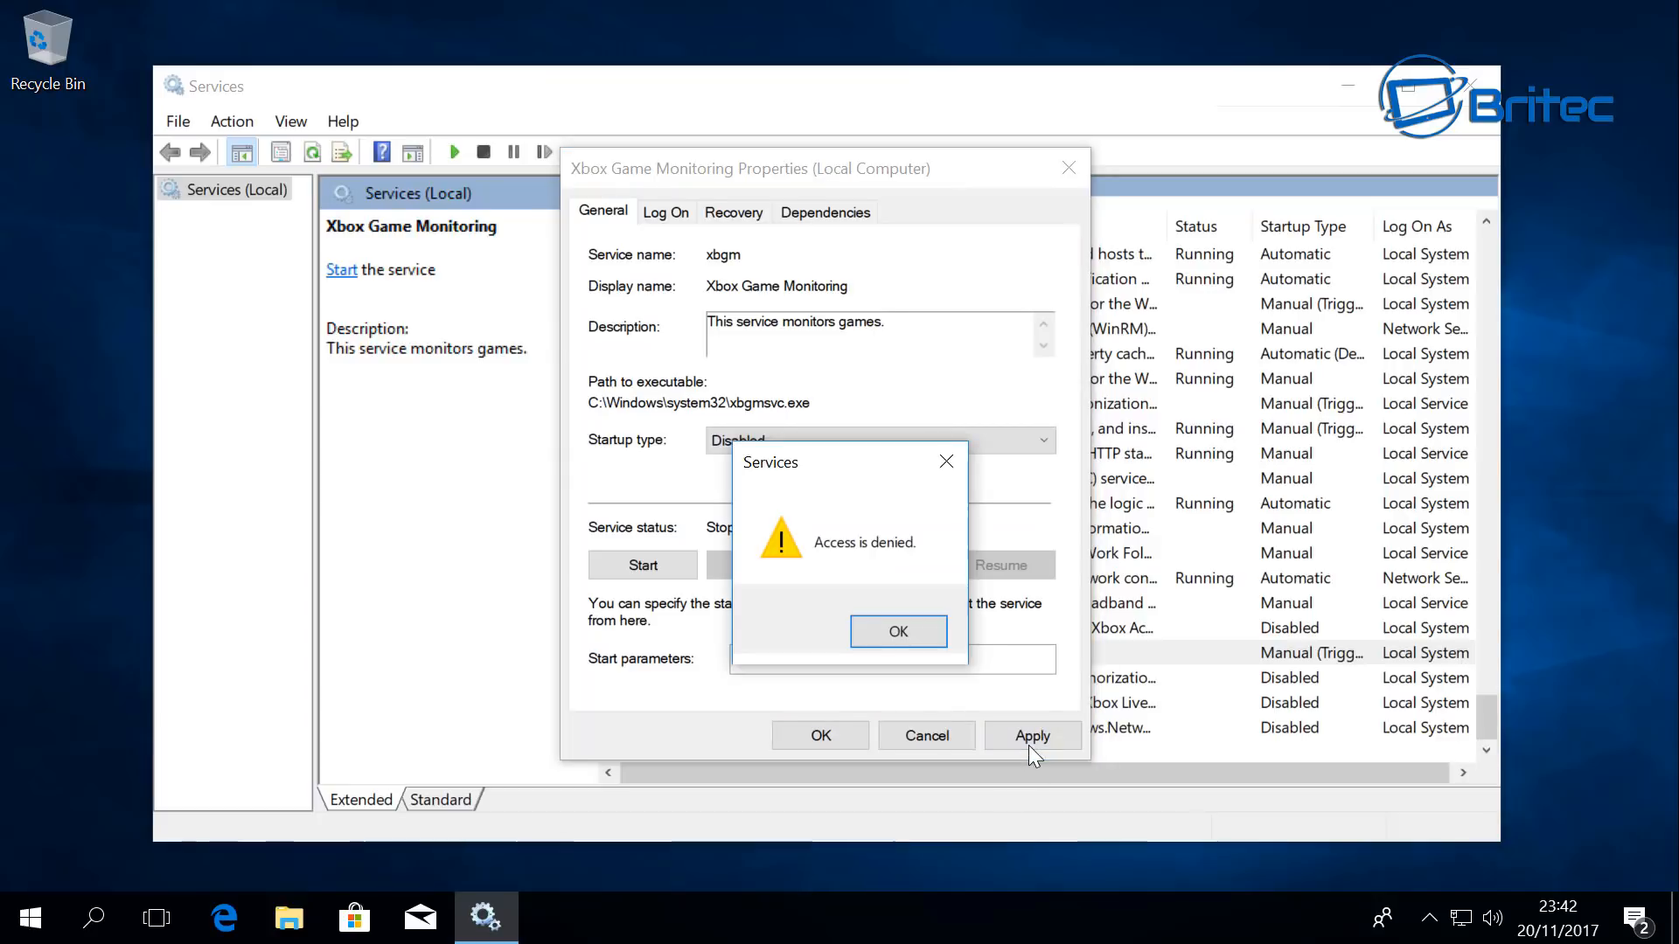
left_click(874, 632)
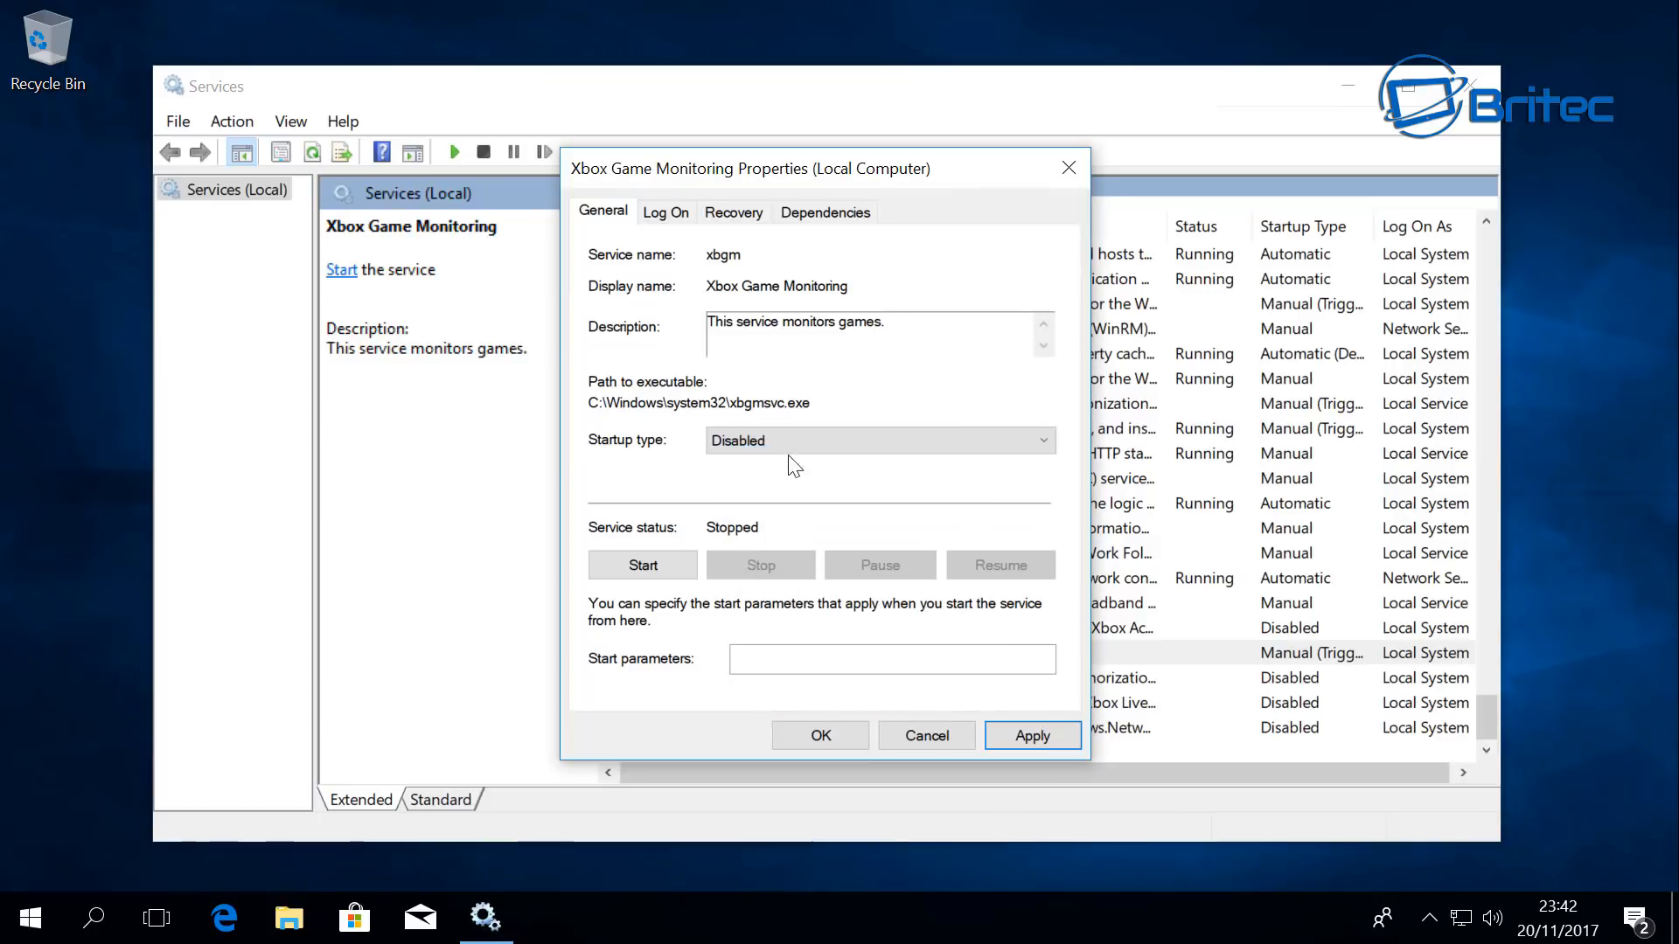
Step: Check the recovery options and dependencies of the Xbox Game Monitoring service, then close its properties
left_click(733, 212)
left_click(825, 213)
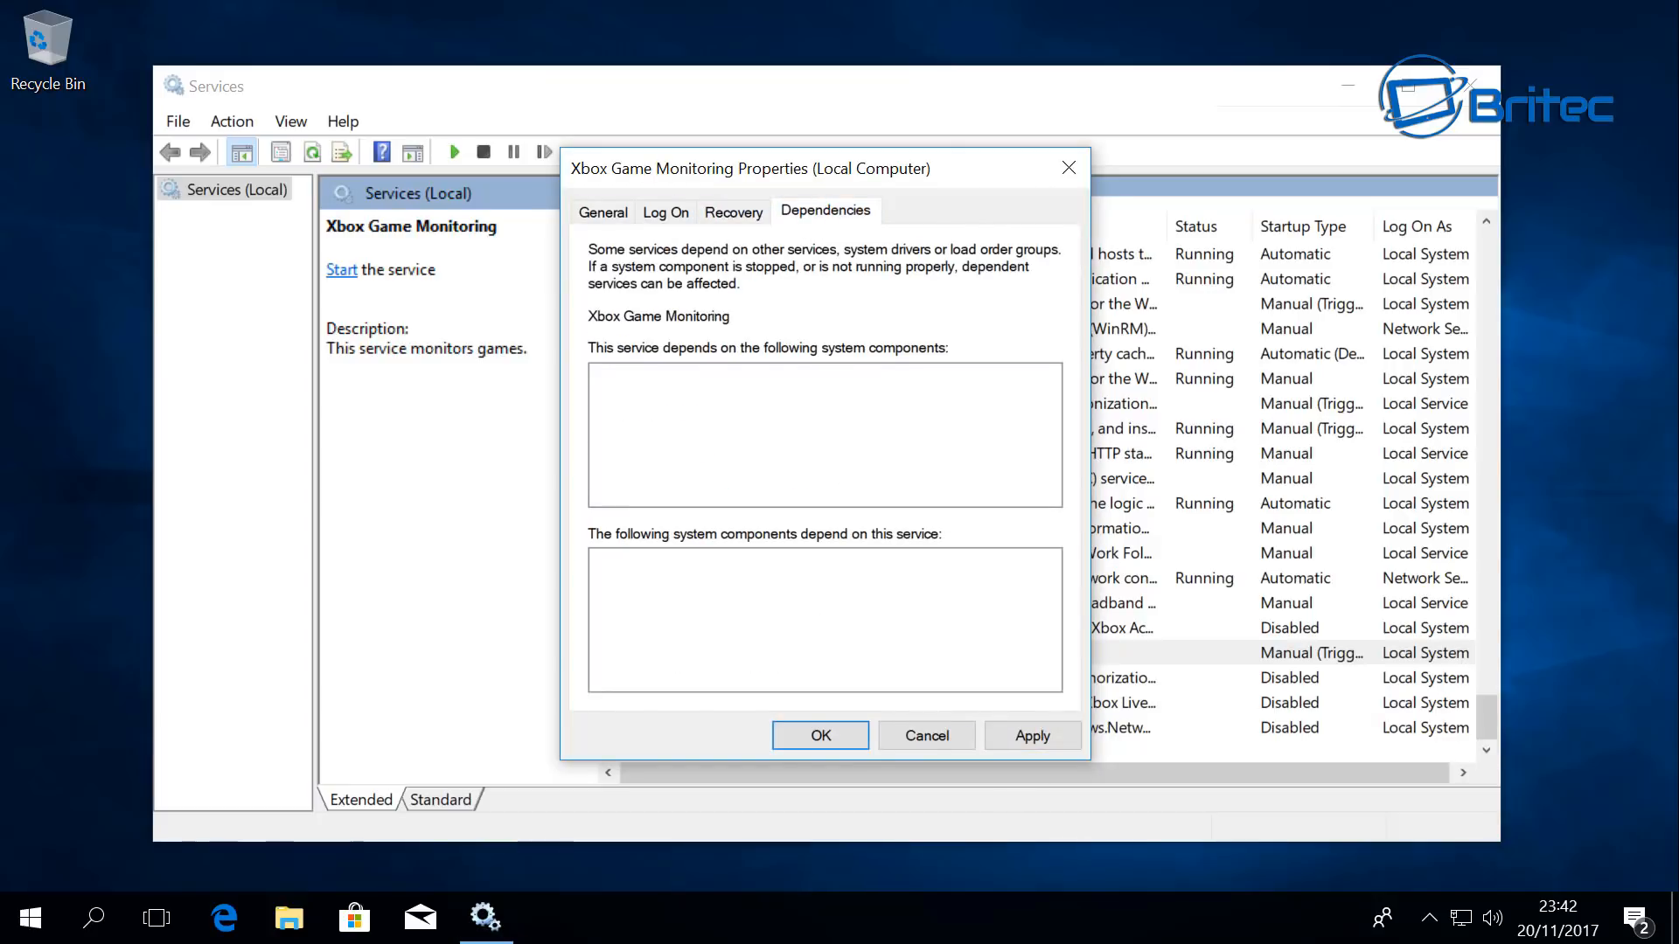
left_click(840, 736)
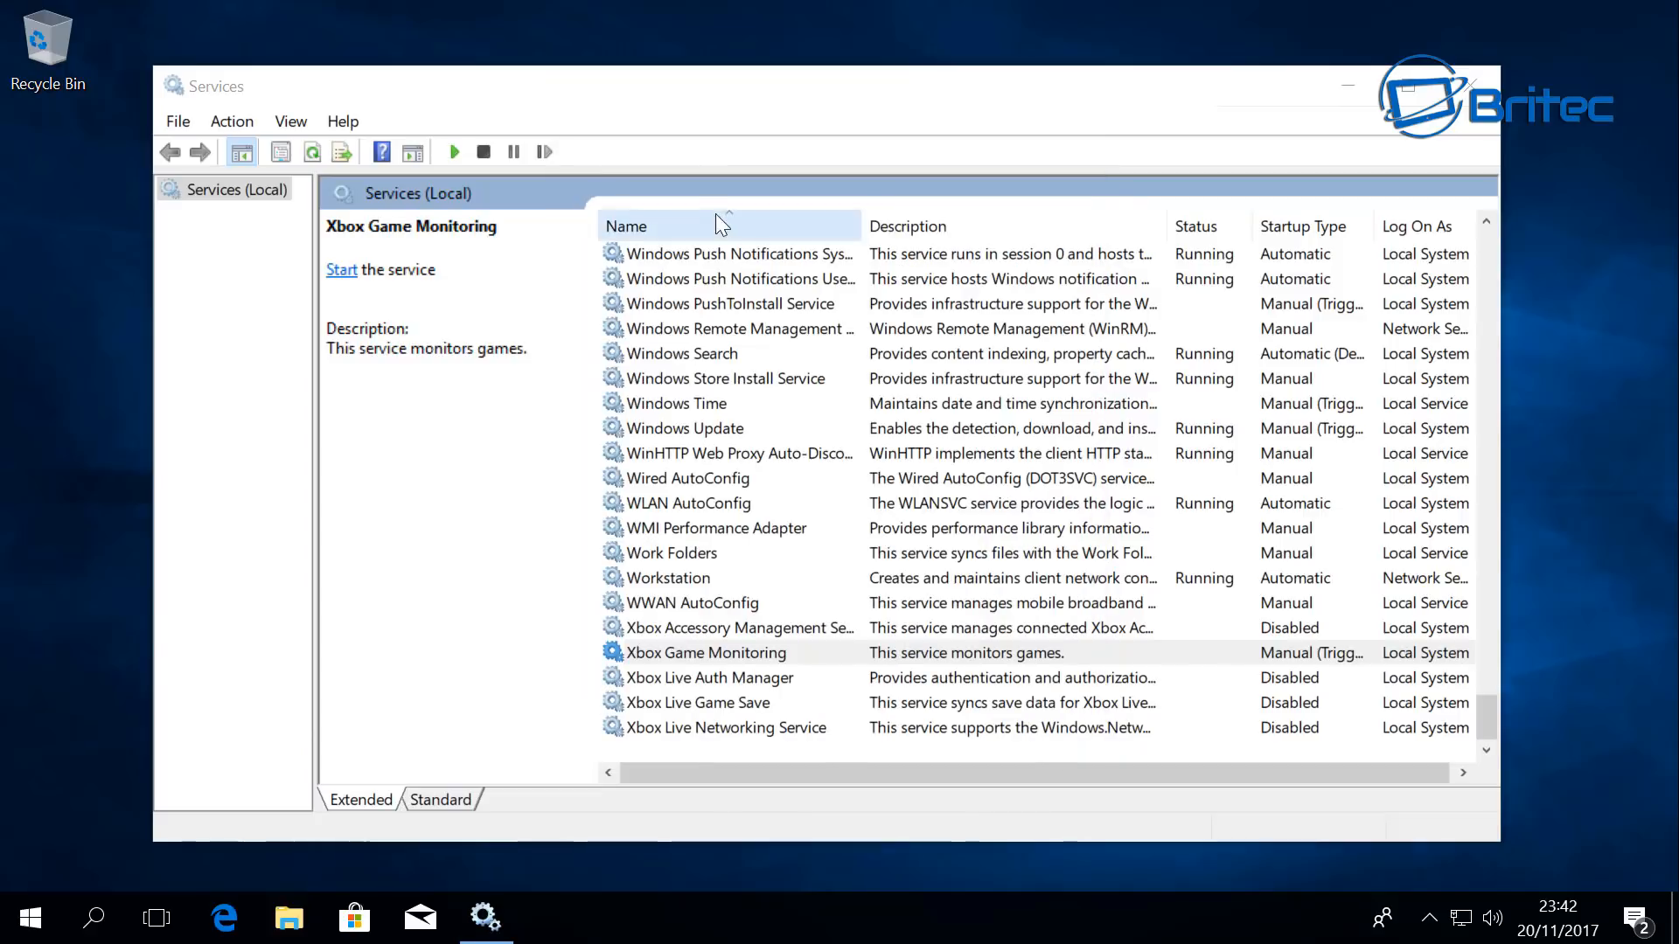
Step: Look through the remaining Windows services for others to disable, then close the Services window
left_click(730, 352)
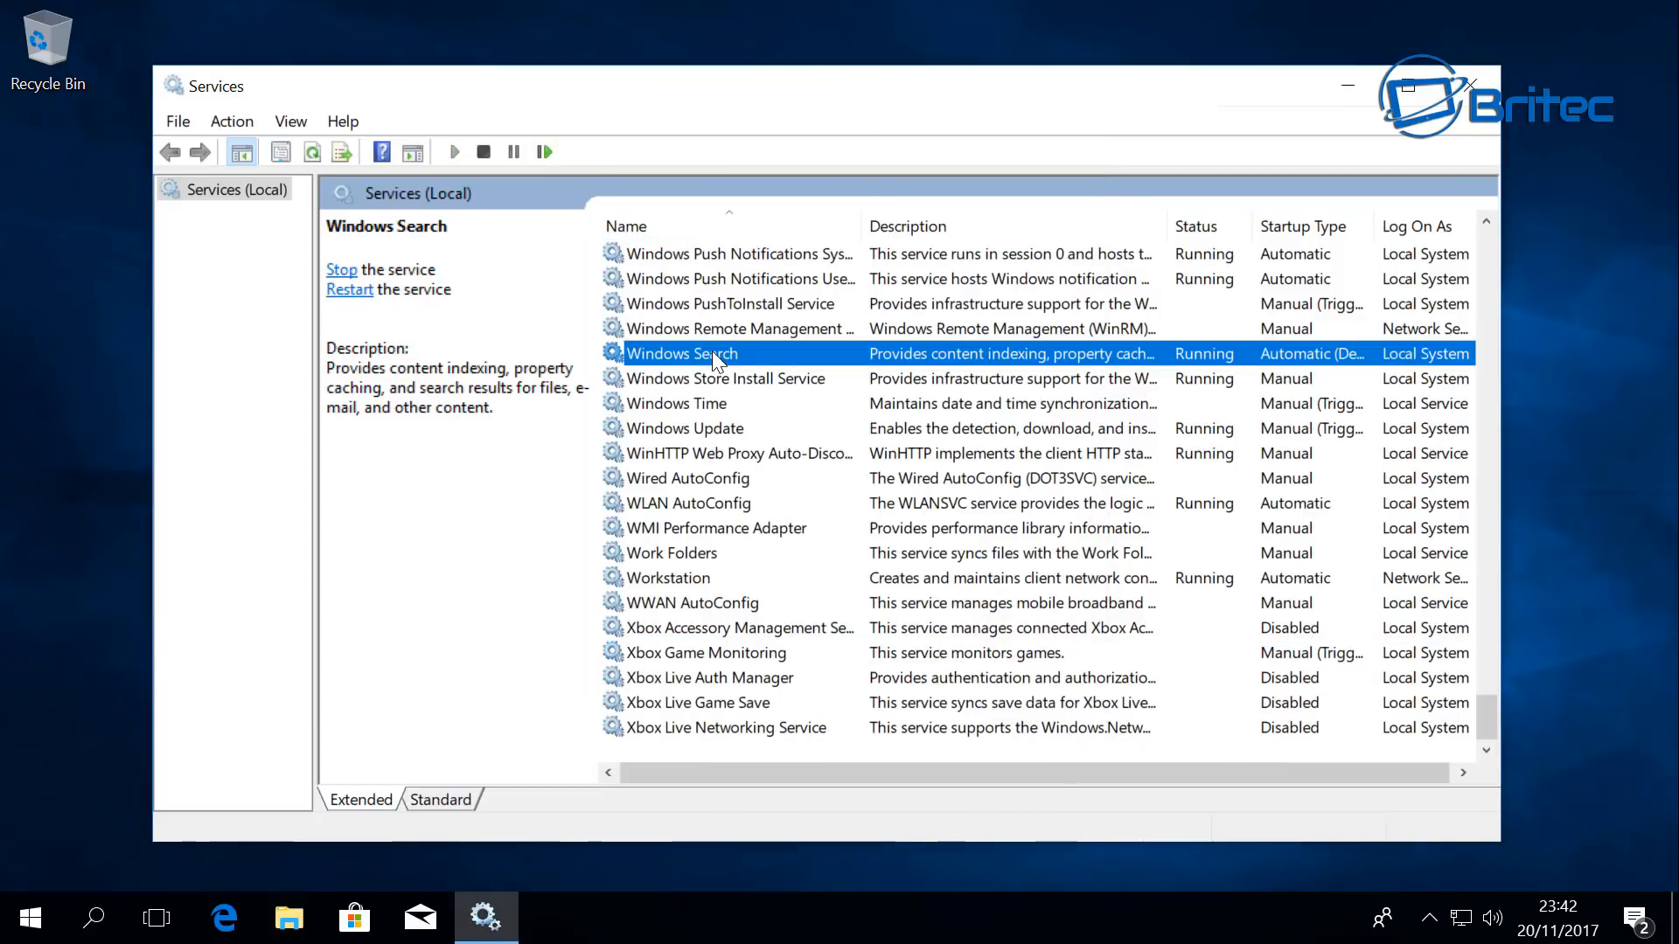
scroll(752, 579, "up", 5)
scroll(752, 579, "up", 6)
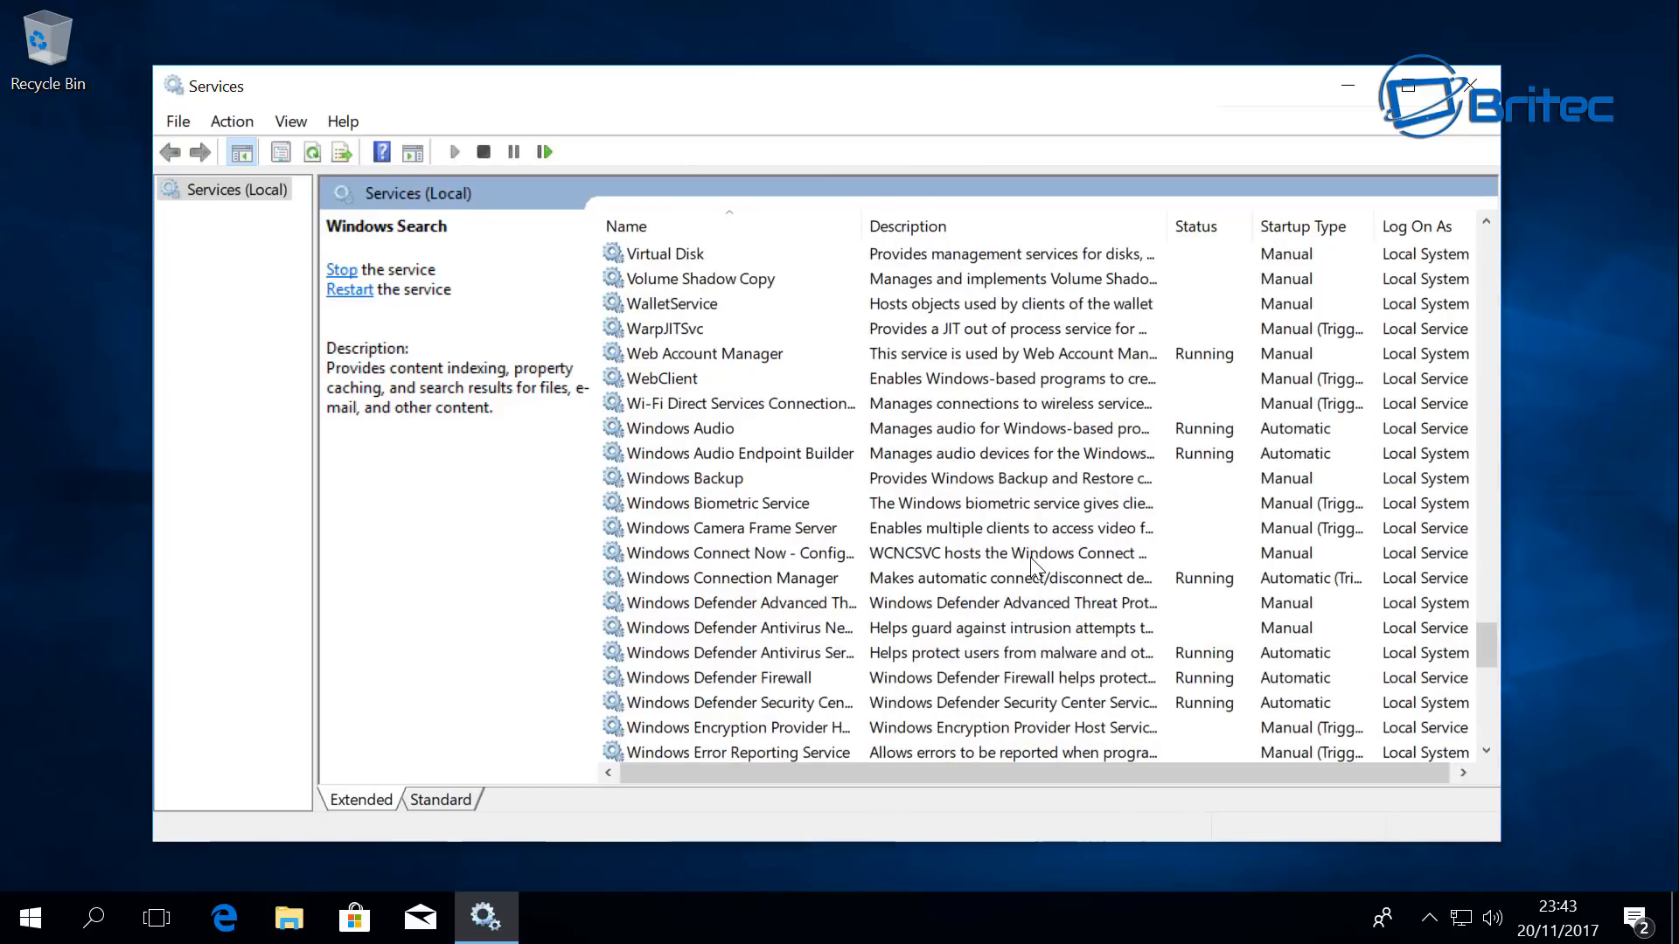
scroll(1034, 569, "down", 4)
scroll(1035, 569, "up", 4)
scroll(1035, 573, "down", 3)
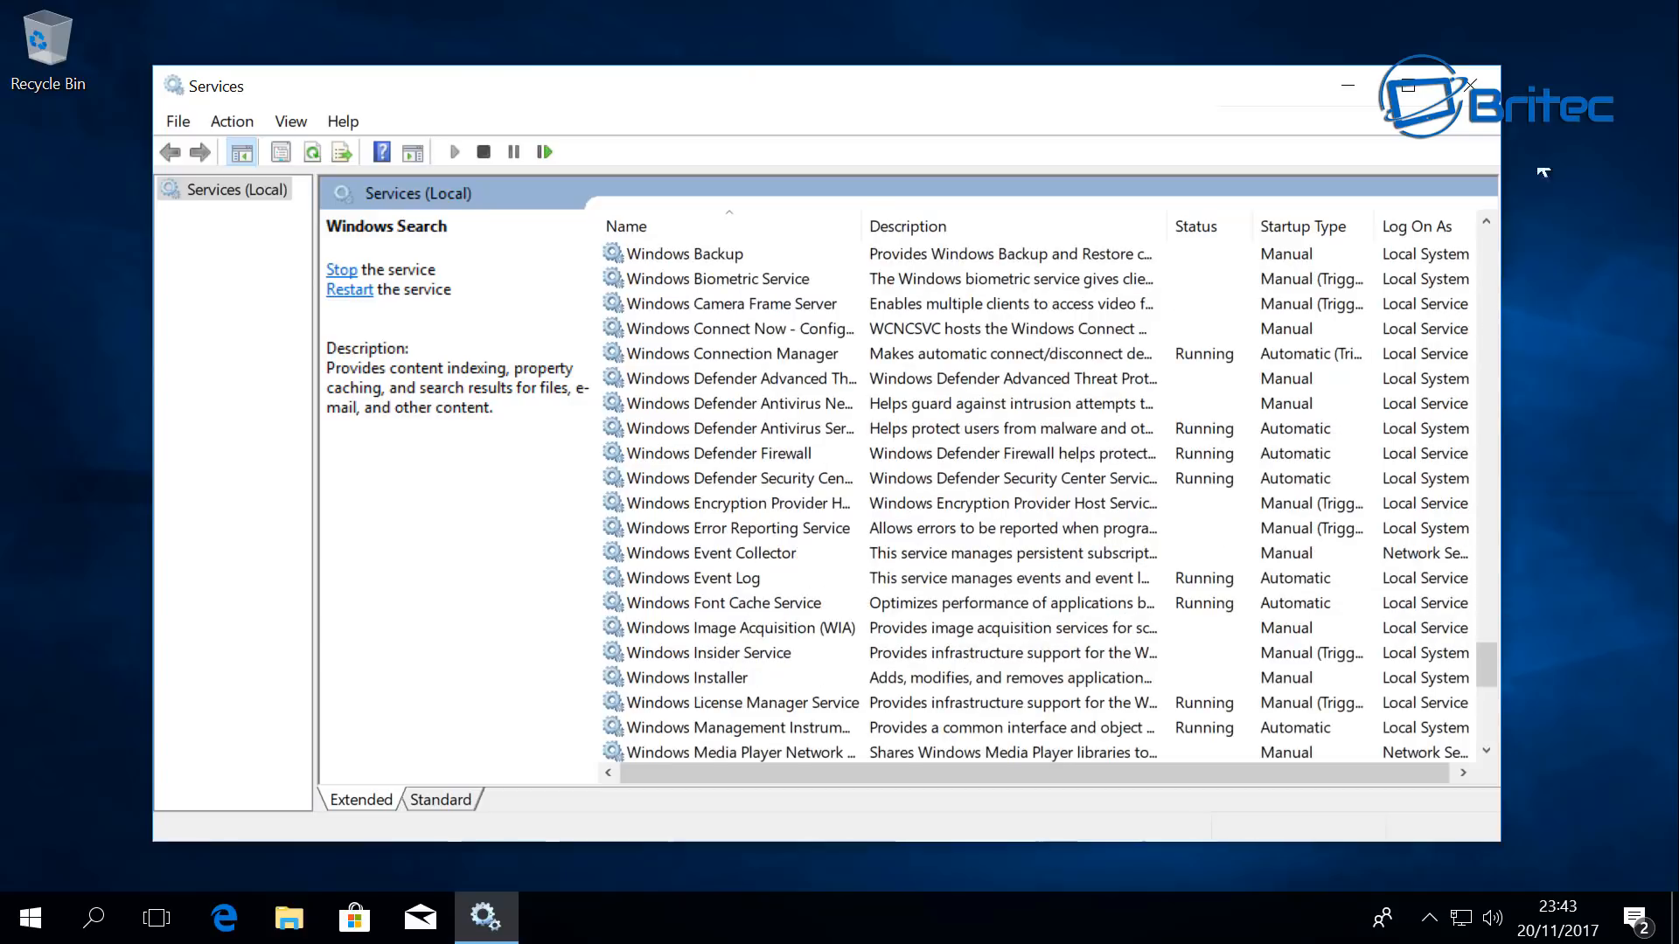
left_click(1472, 85)
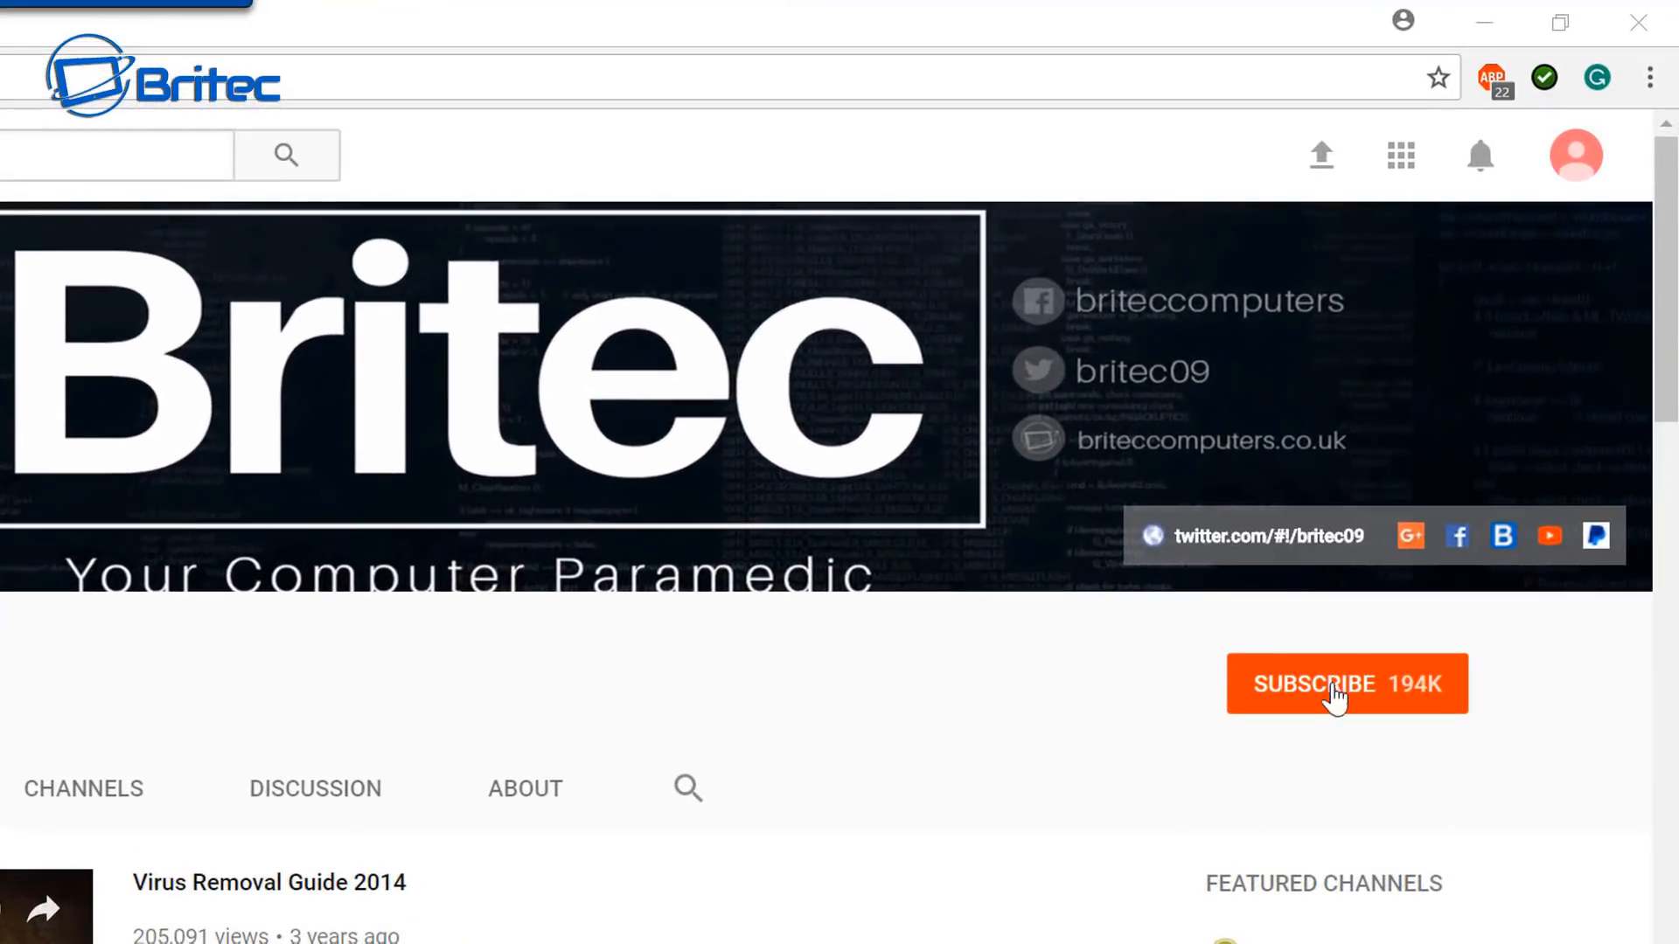
Step: On the Britec YouTube channel page in the browser, subscribe to the channel and turn on its notifications
left_click(1336, 697)
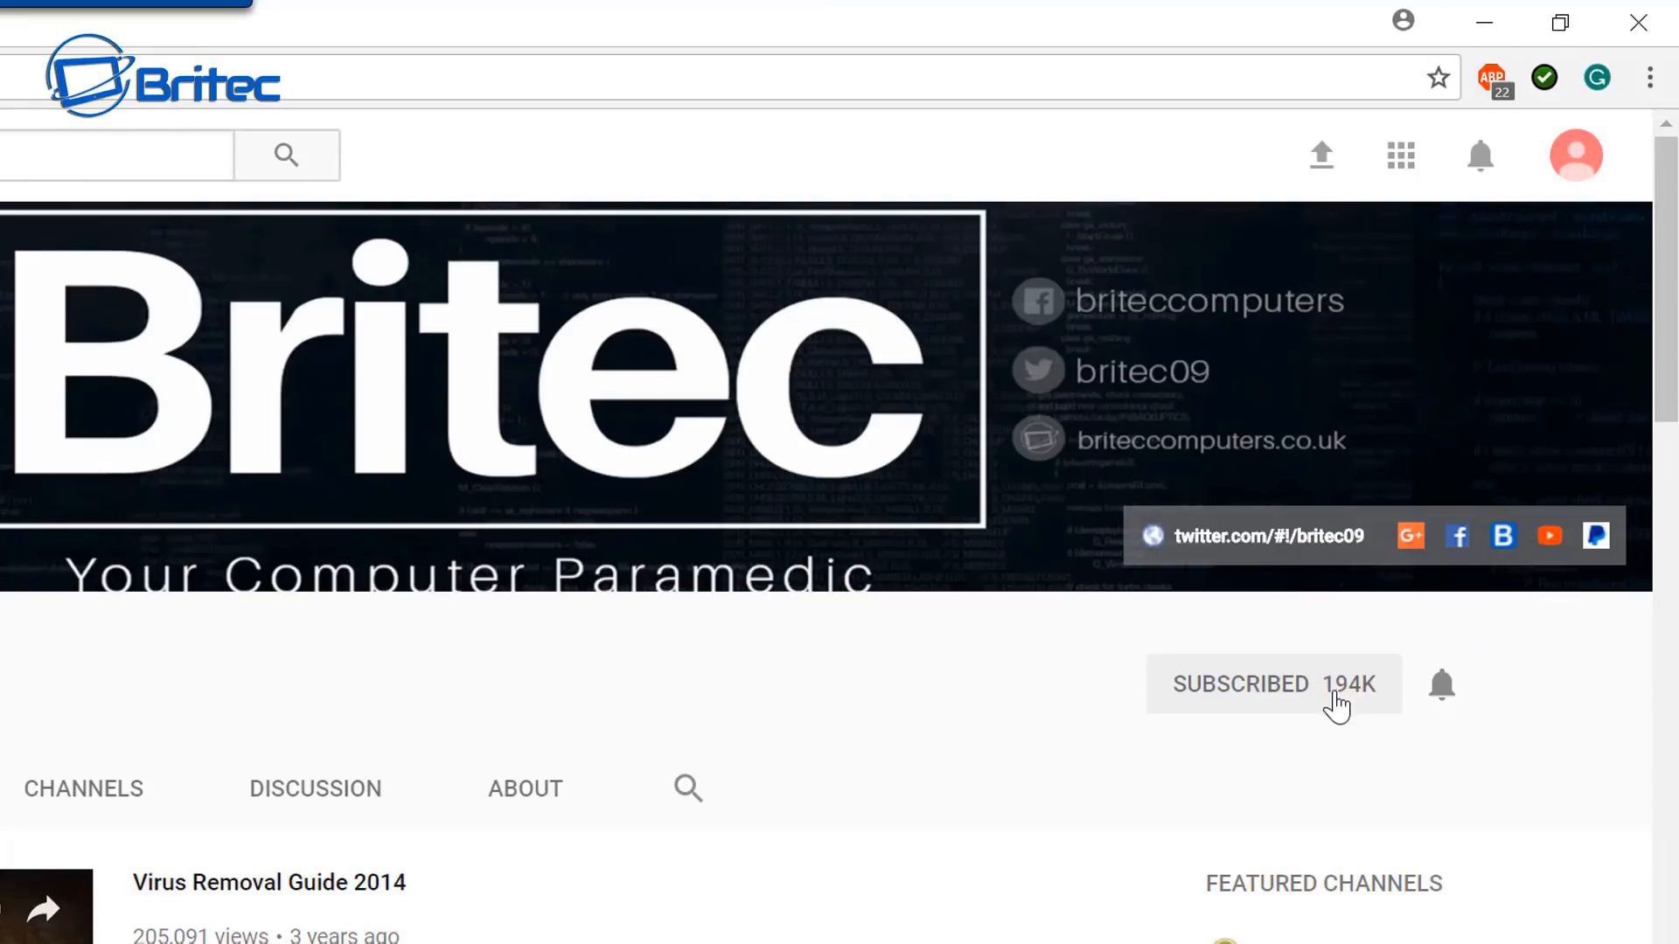
left_click(1441, 700)
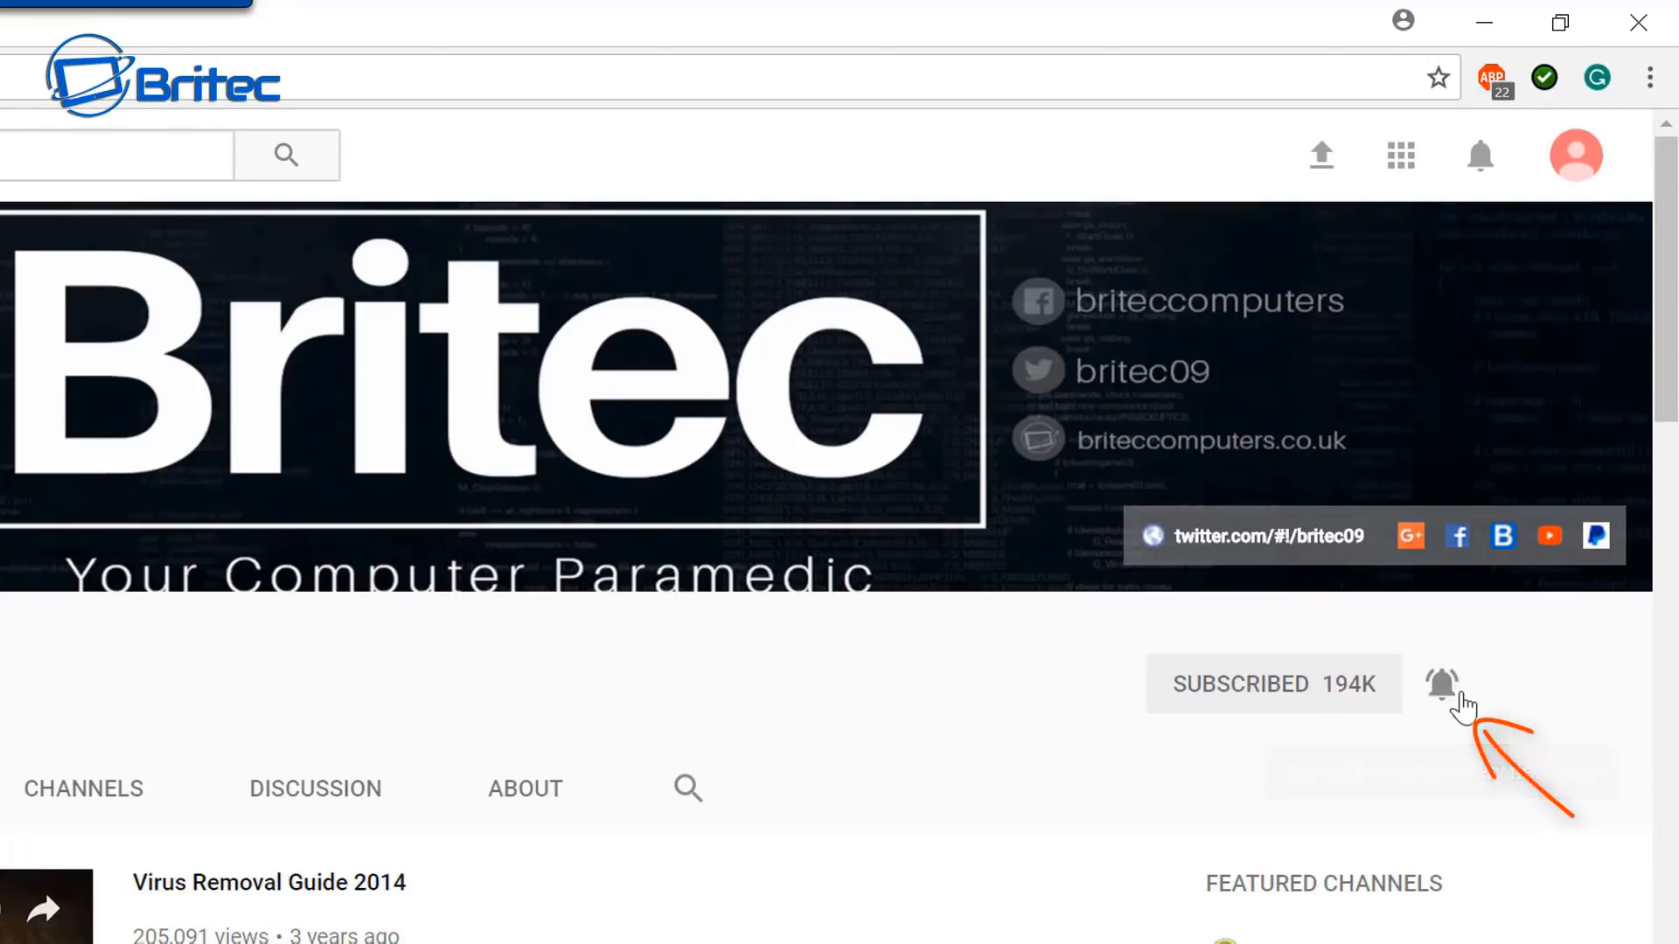